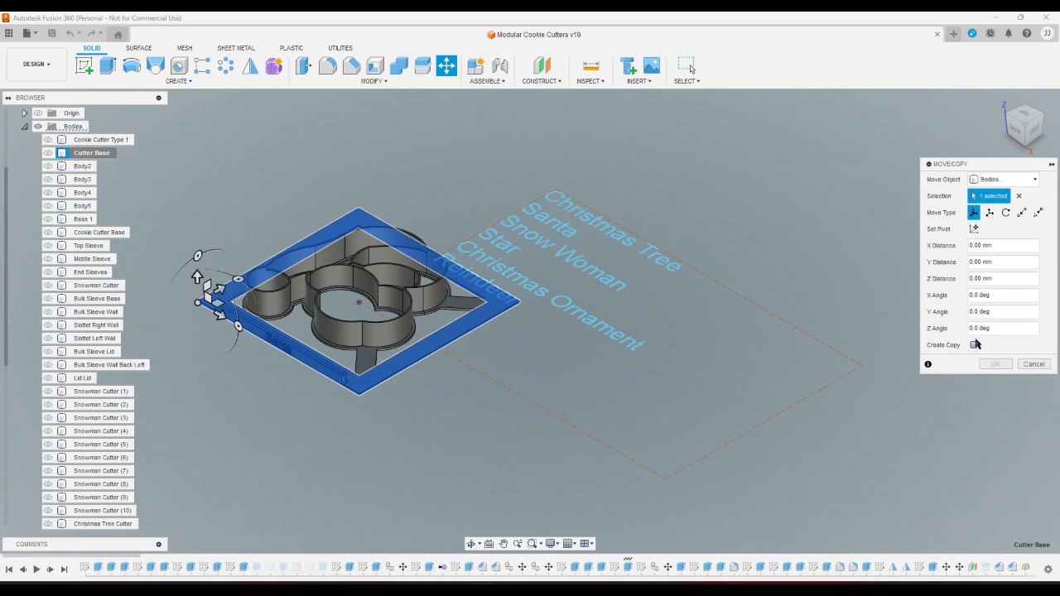
# - Create an in-place copy of the Cutter Base body and hide the Santa Cutter body
pyautogui.click(976, 345)
pyautogui.click(990, 363)
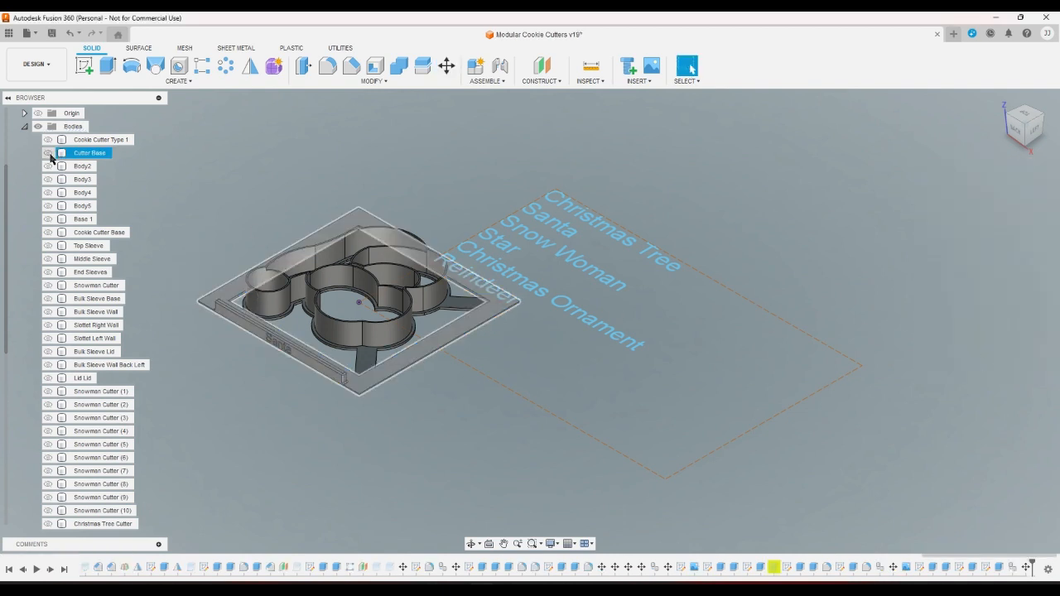
pyautogui.scroll(-3, 73, 233)
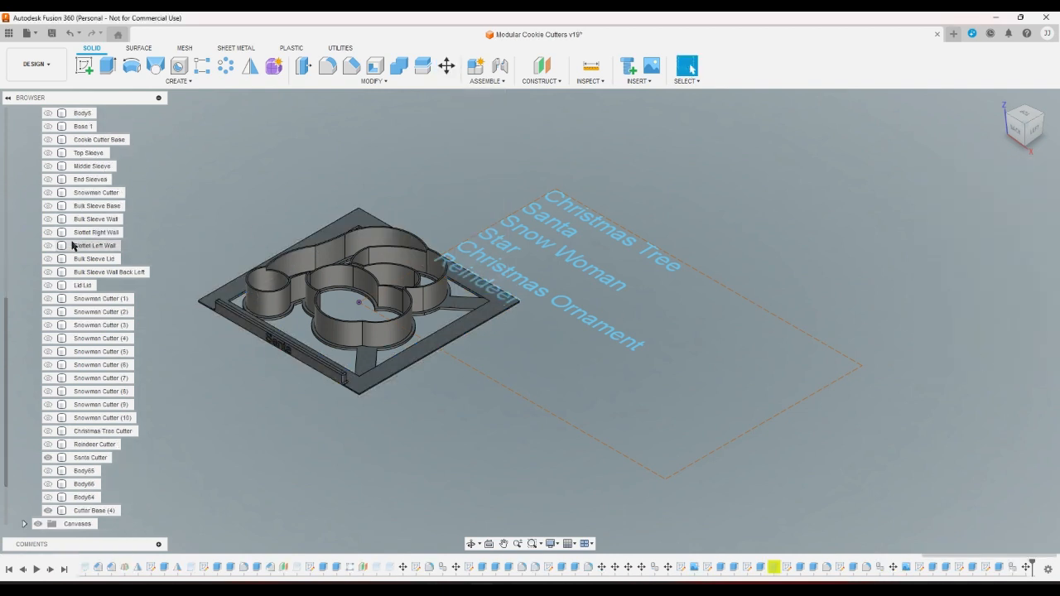
pyautogui.click(48, 458)
# - Start a sketch on the copied cutter base's top face and hide the Cutter ideas sketch
pyautogui.click(84, 65)
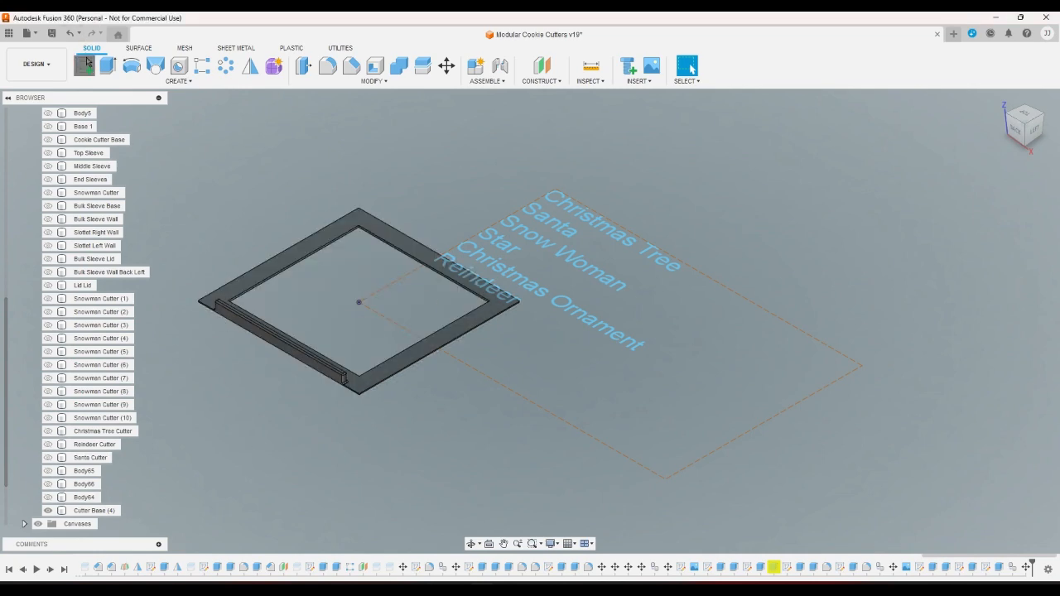
pyautogui.click(373, 225)
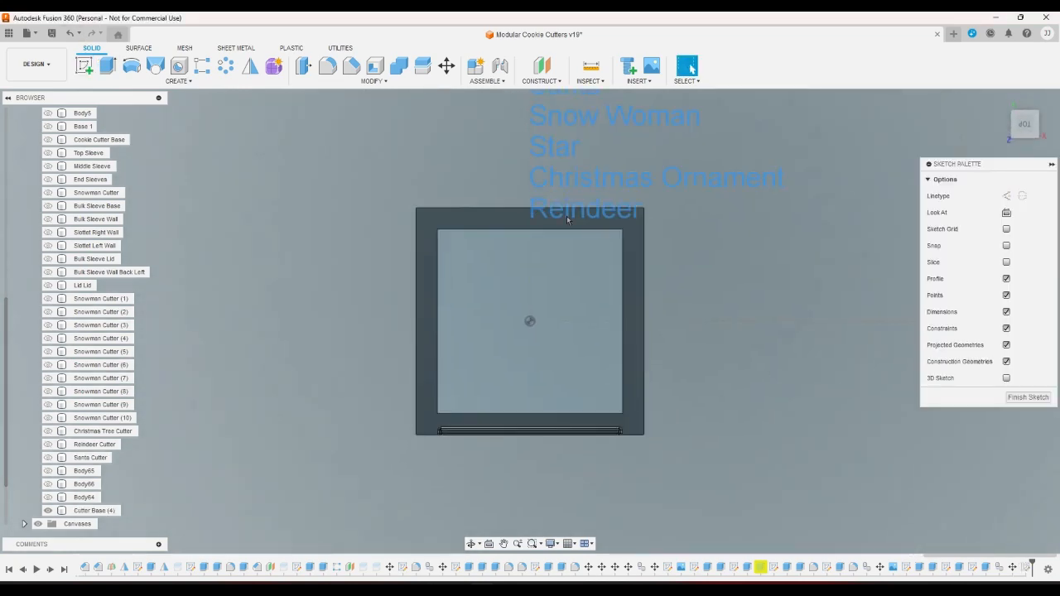
pyautogui.scroll(-1, 73, 367)
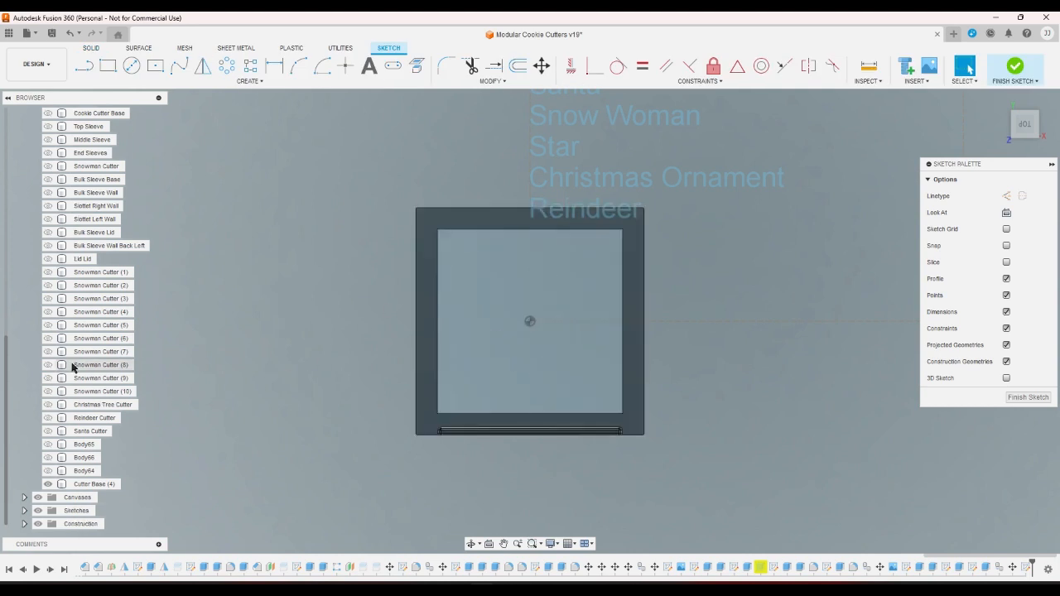
pyautogui.click(25, 510)
pyautogui.scroll(-9, 76, 451)
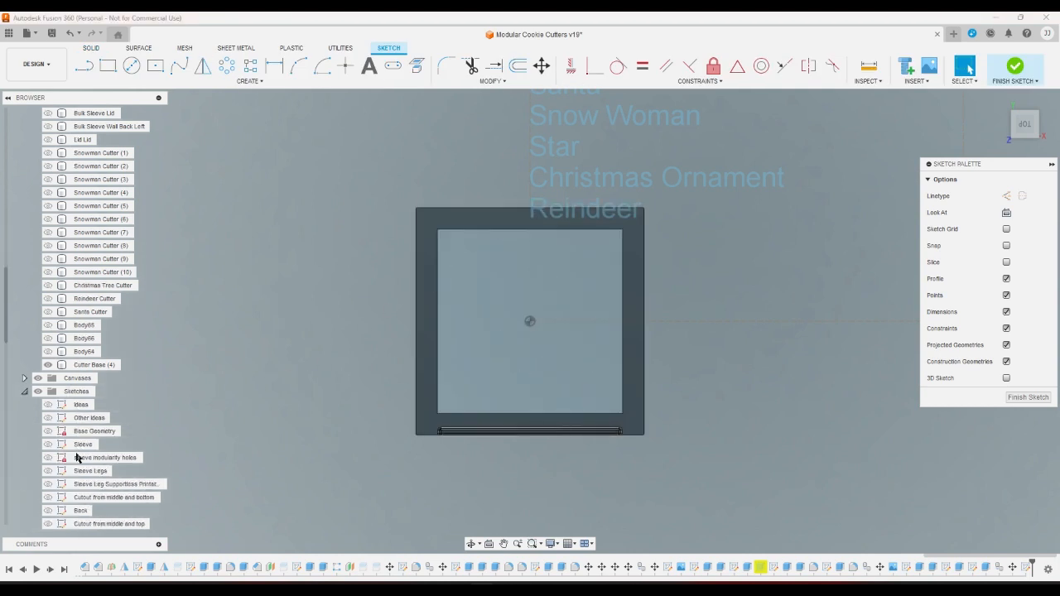
pyautogui.scroll(-6, 73, 431)
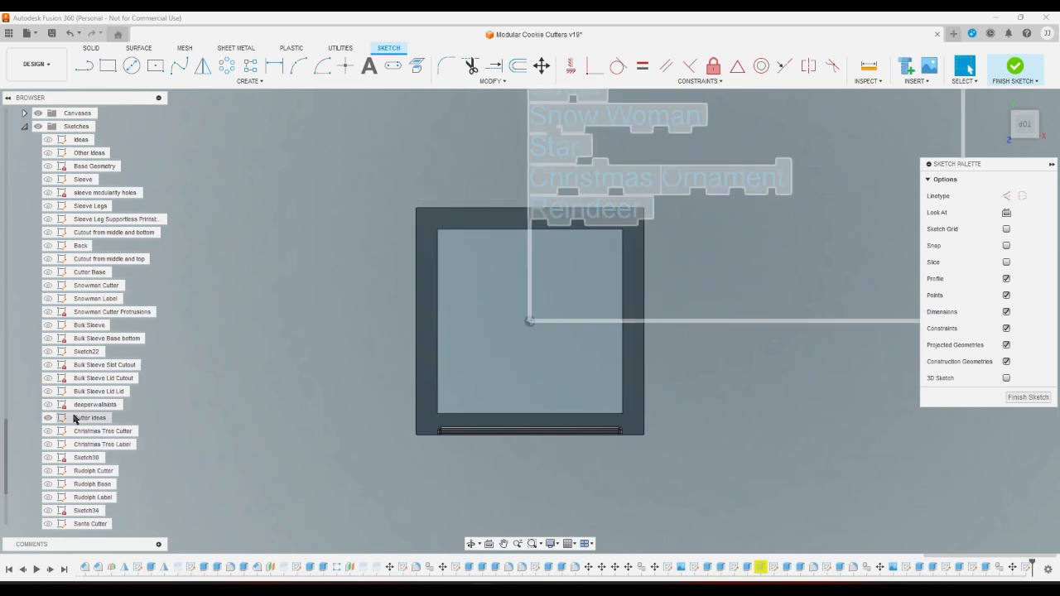
pyautogui.moveTo(76, 419); pyautogui.dragTo(86, 150)
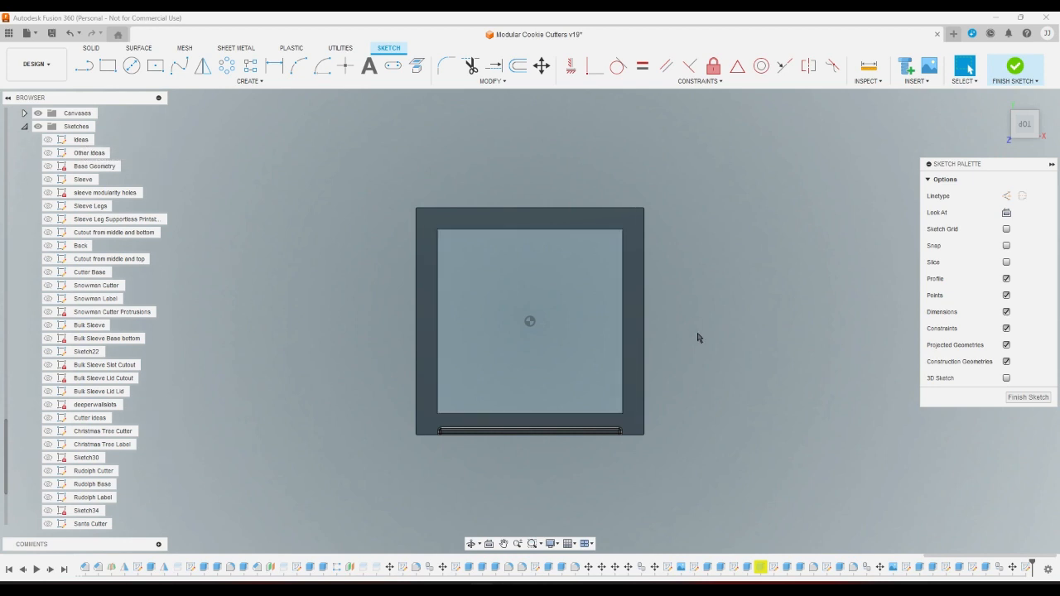
# - Sketch a center diameter circle on the origin inside the cutter base's square opening
pyautogui.scroll(2, 700, 356)
pyautogui.scroll(-1, 700, 356)
pyautogui.scroll(1, 485, 306)
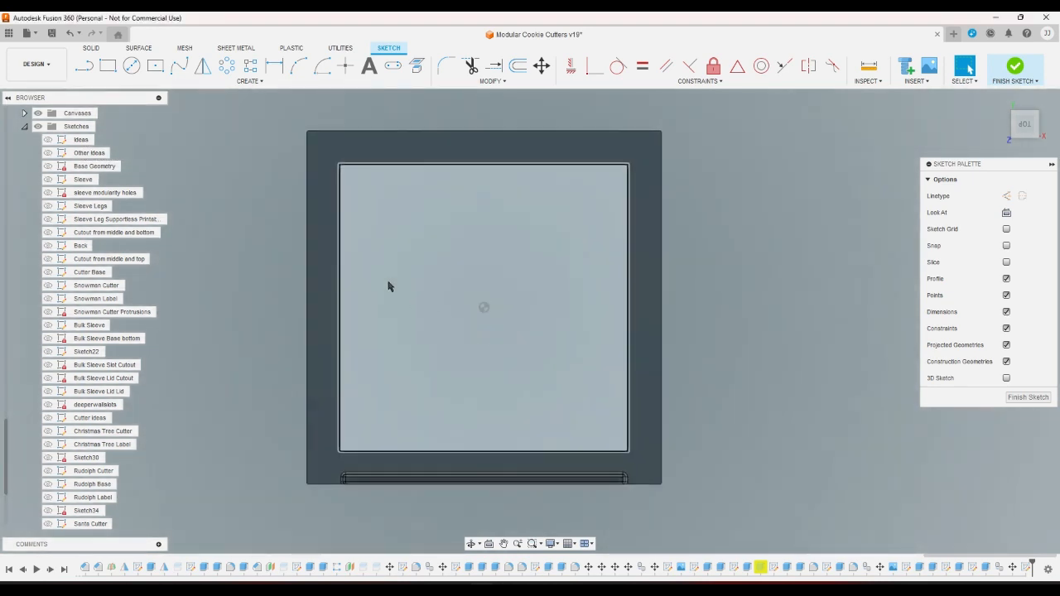
pyautogui.click(240, 81)
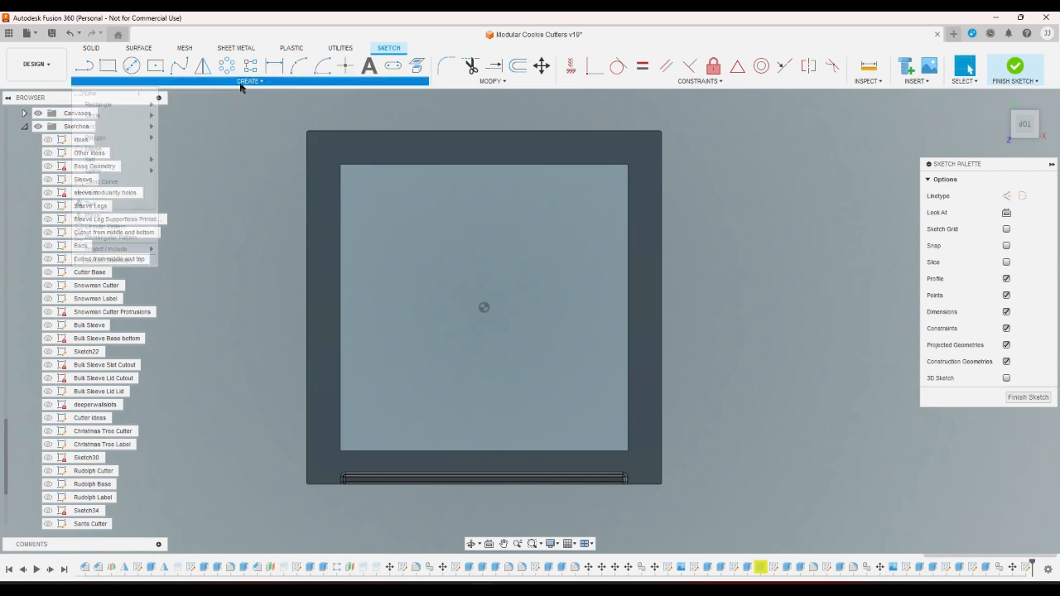
pyautogui.click(132, 66)
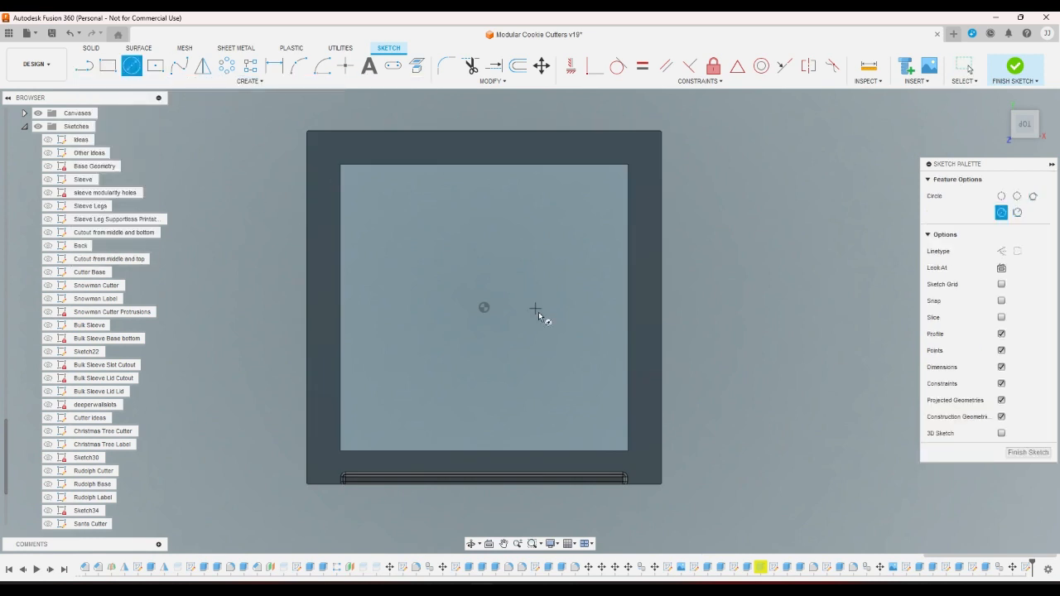
pyautogui.click(484, 308)
pyautogui.click(593, 303)
pyautogui.rightClick(623, 364)
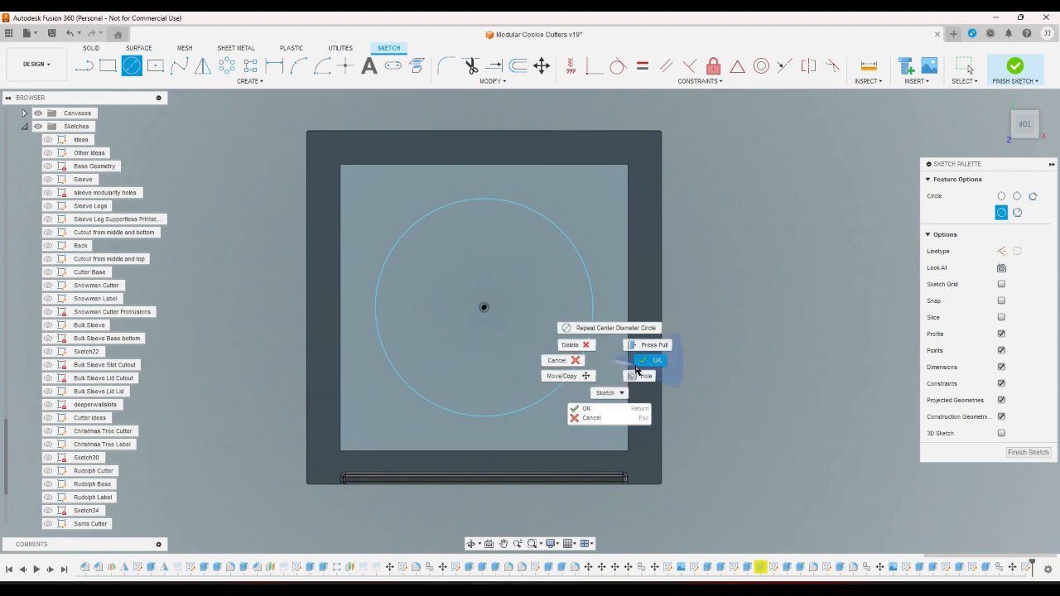
pyautogui.press('Escape')
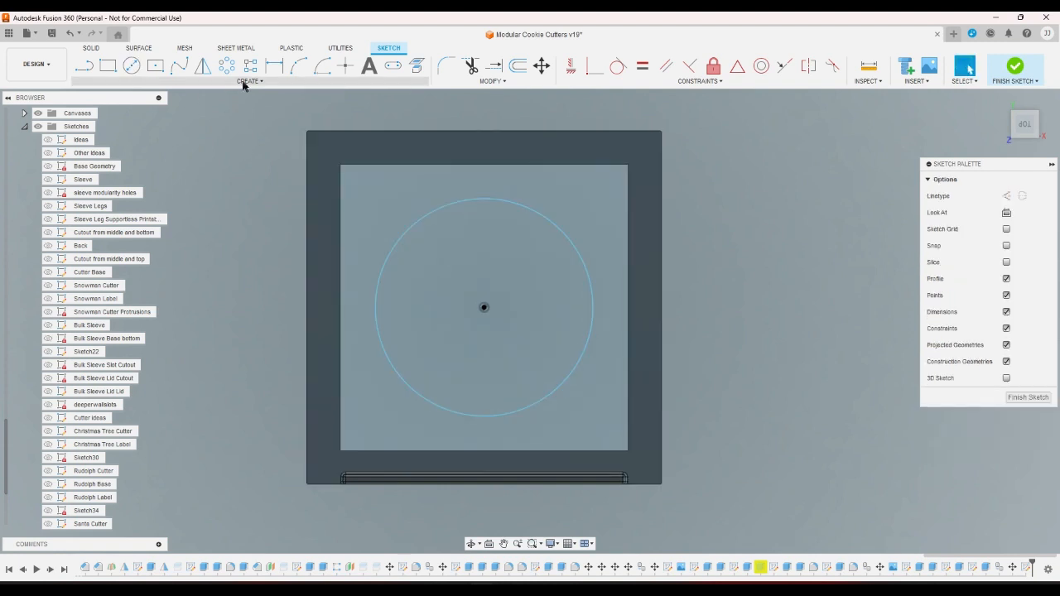
# - Try a small two-point rectangle at the top of the circle and undo both the rectangle and the circle
pyautogui.click(108, 66)
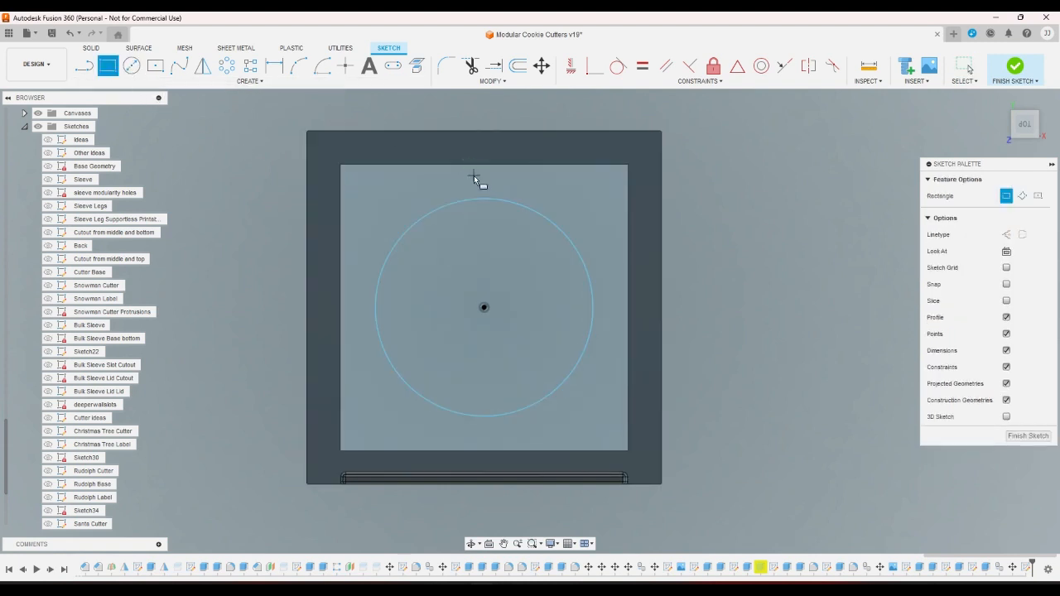
pyautogui.click(466, 200)
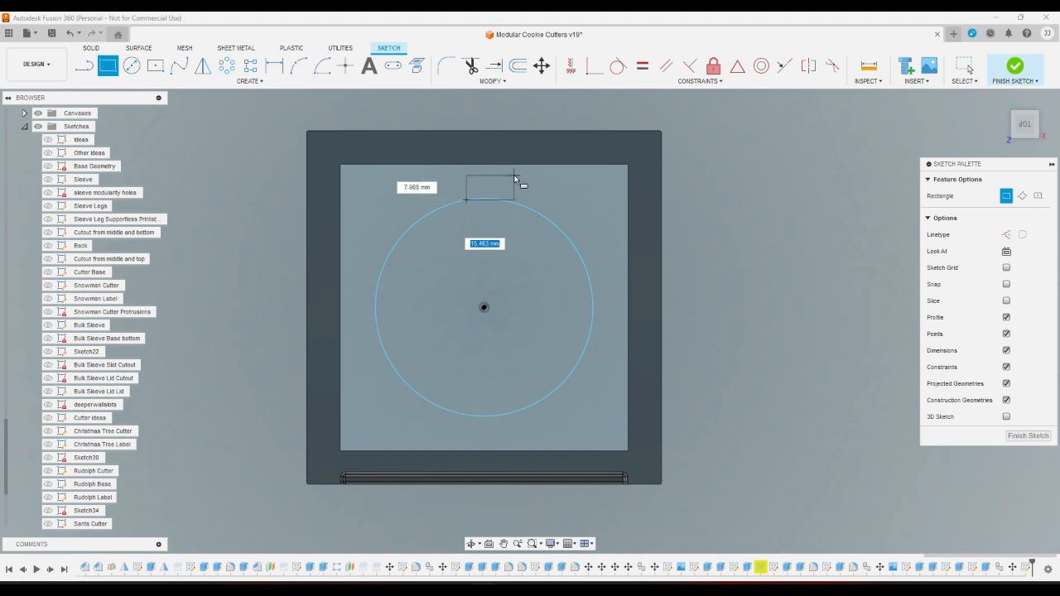
pyautogui.click(503, 174)
pyautogui.rightClick(544, 184)
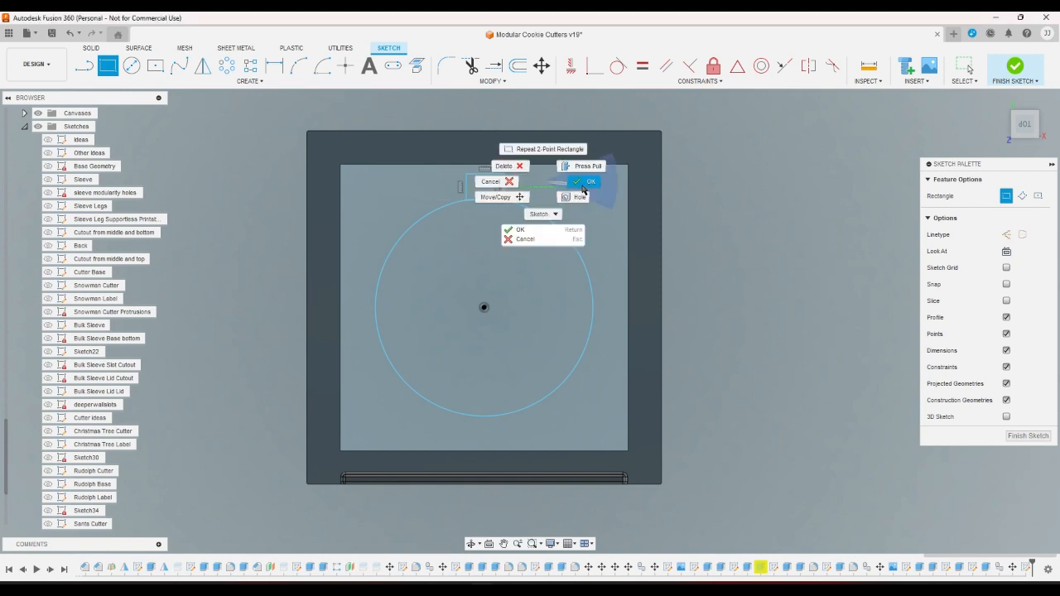
pyautogui.click(583, 187)
pyautogui.hotkey('ctrl', 'z')
pyautogui.hotkey('ctrl', 'z')
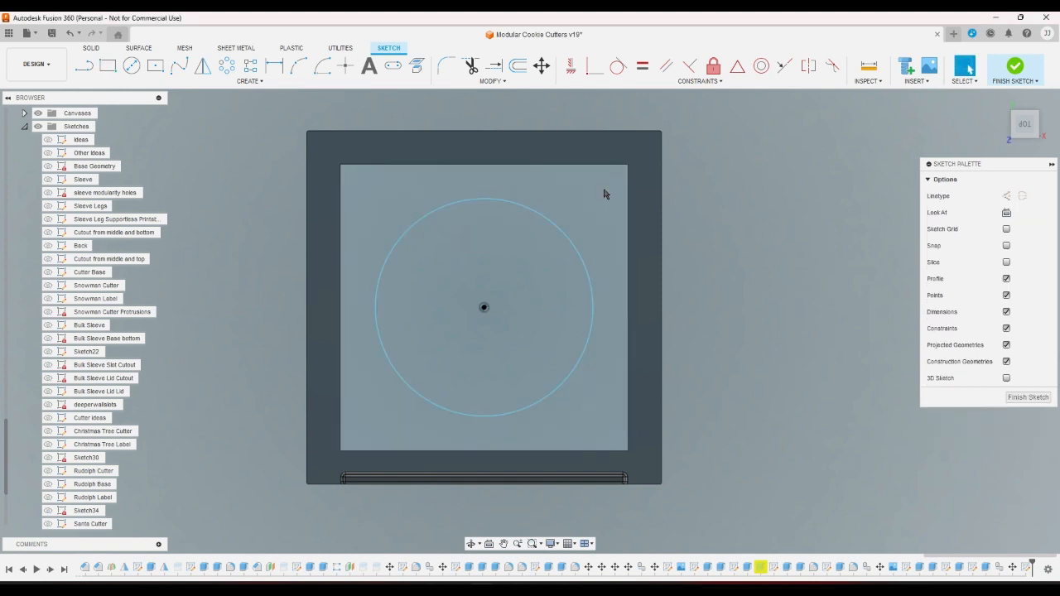
# - Sketch a horizontal ellipse centred on the origin, about 63 mm high and nearly filling the opening's width
pyautogui.click(232, 81)
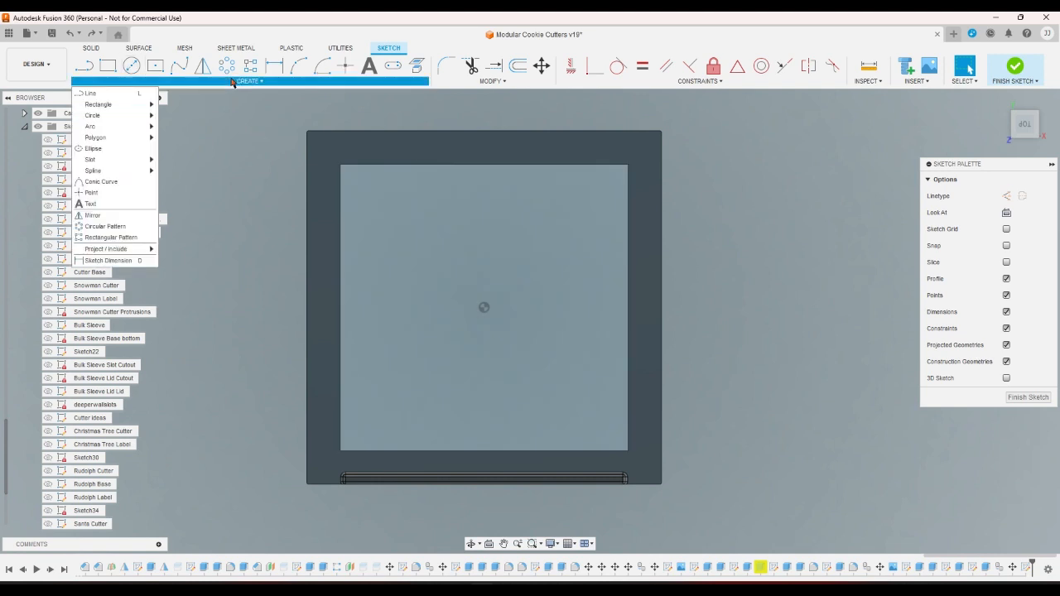
pyautogui.click(98, 149)
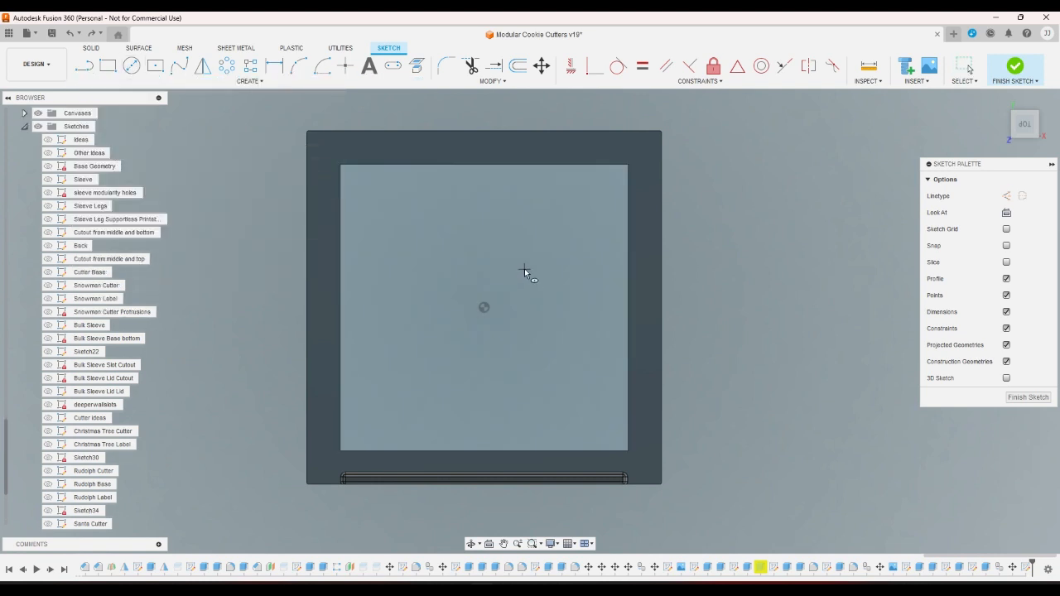
pyautogui.click(485, 308)
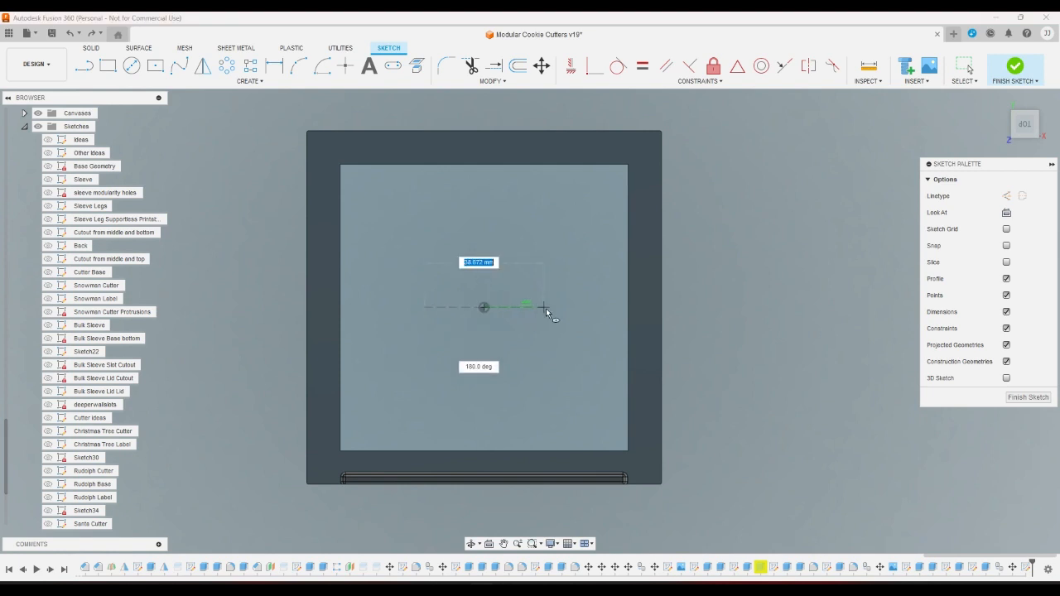
pyautogui.click(620, 308)
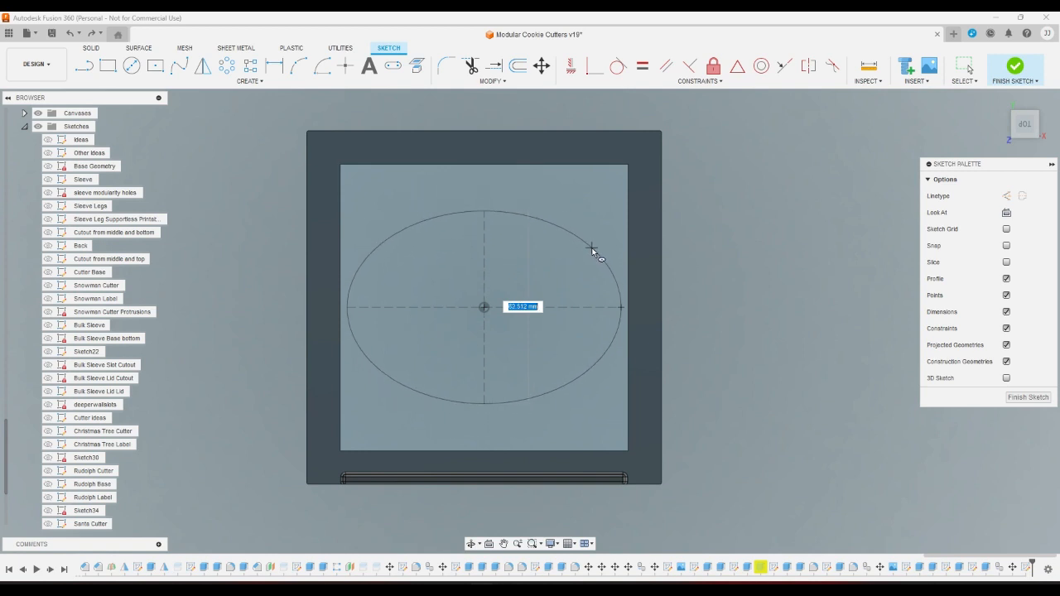
pyautogui.click(592, 247)
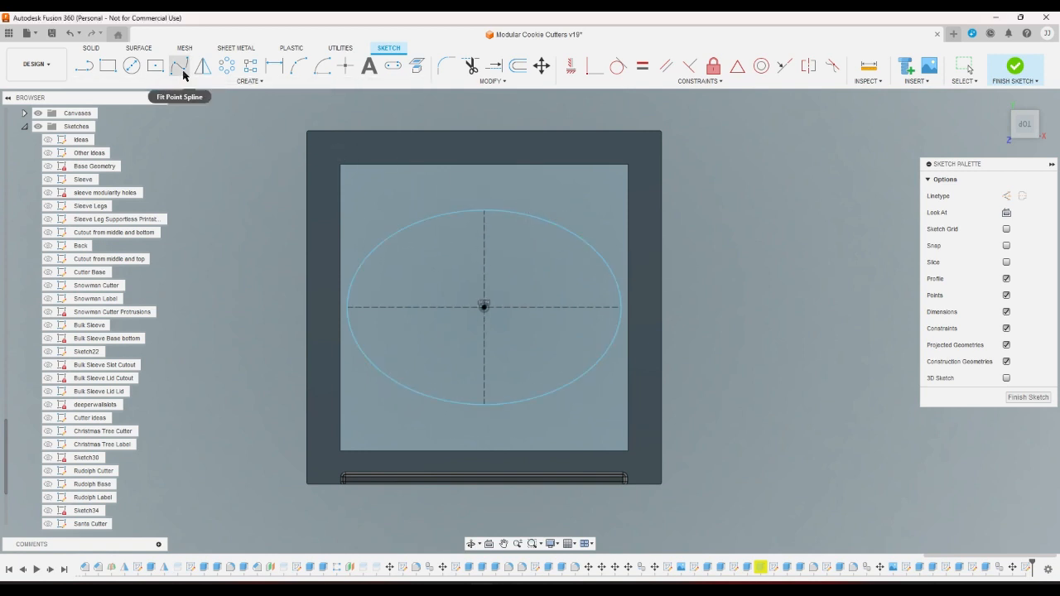
# - Draw vertical lines outward from the ellipse's top and bottom points, the upper one about 12 mm long
pyautogui.click(86, 70)
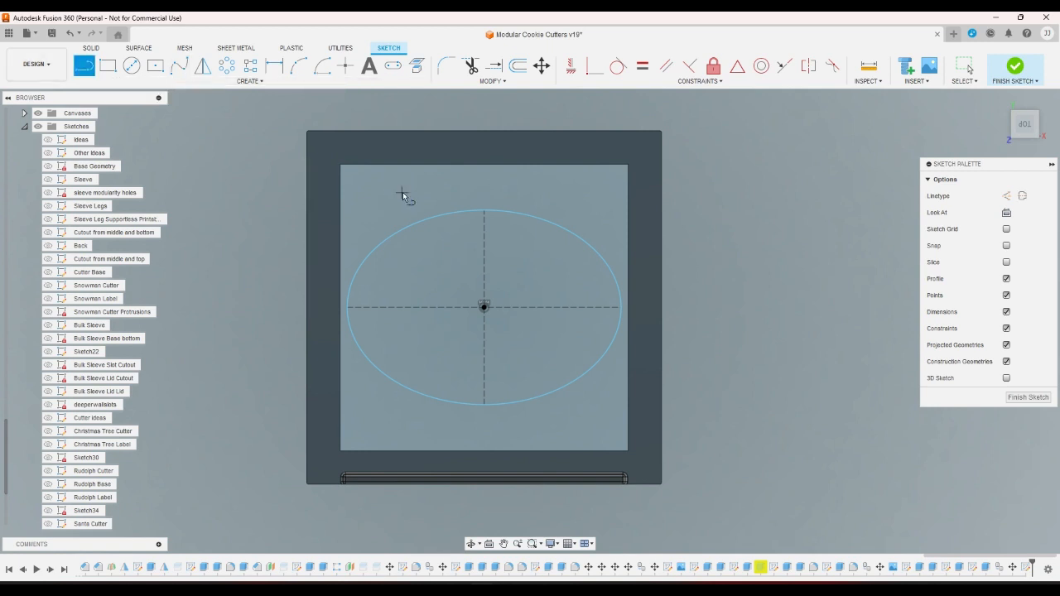
pyautogui.click(484, 209)
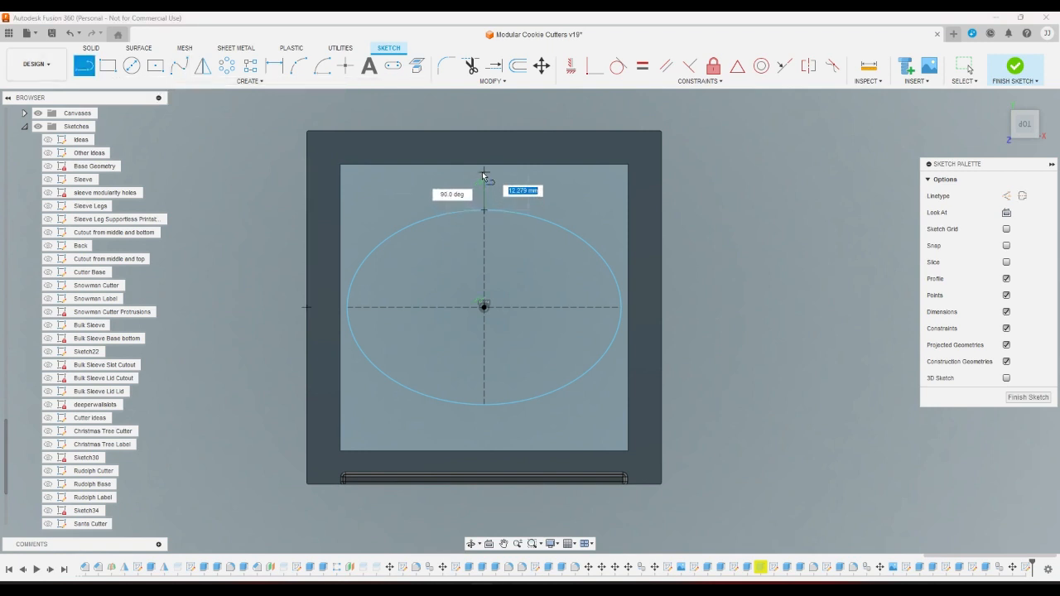
pyautogui.click(483, 172)
pyautogui.press('Escape')
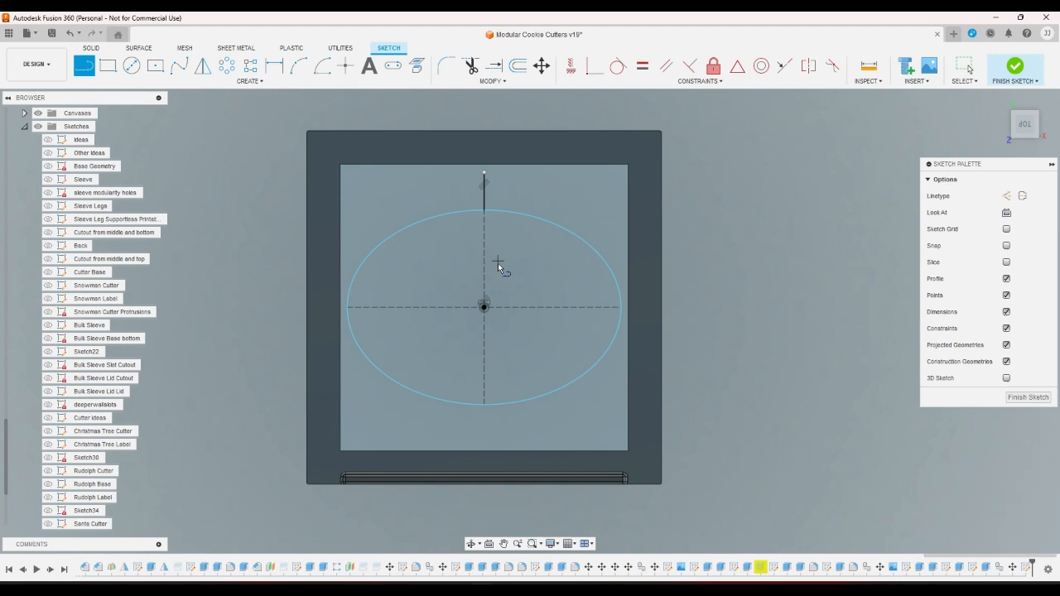
pyautogui.click(485, 405)
pyautogui.click(484, 439)
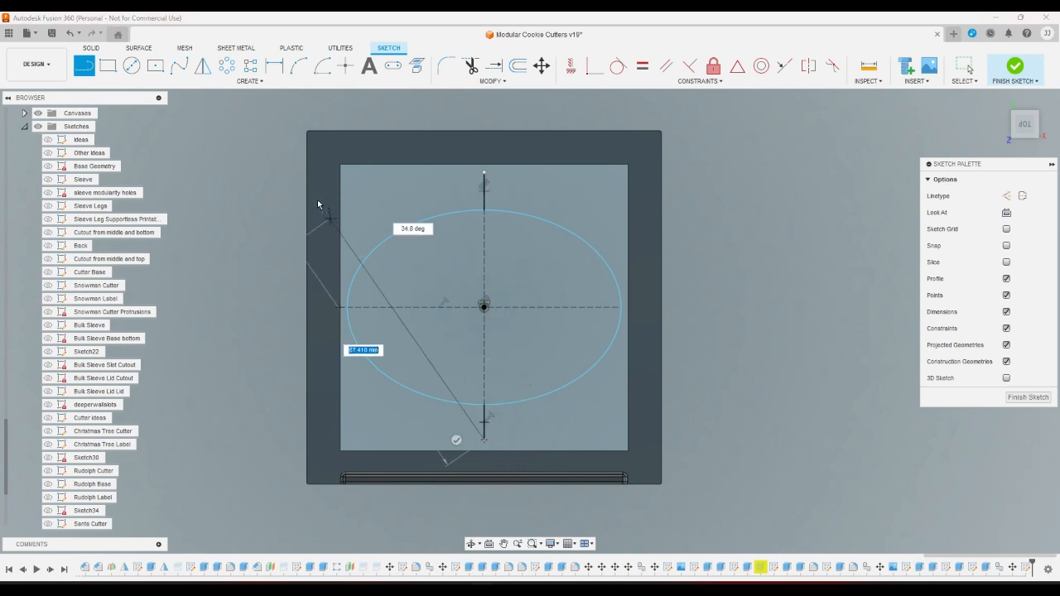
pyautogui.press('Escape')
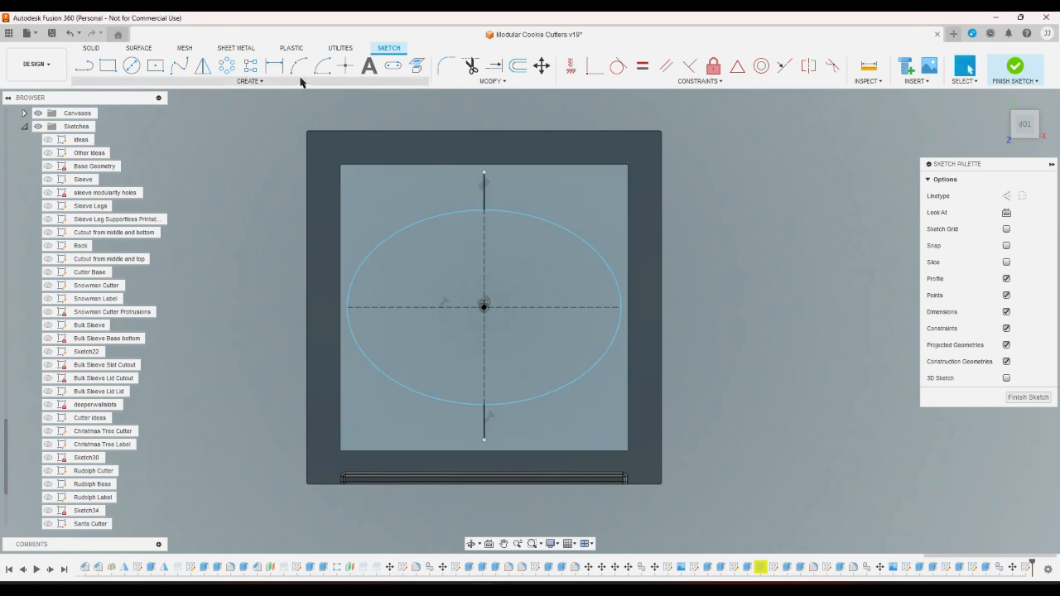
# - Draw a three-point arc from the lower line's free end to the ellipse's lower-right side and adjust its endpoint
pyautogui.click(298, 66)
pyautogui.click(485, 440)
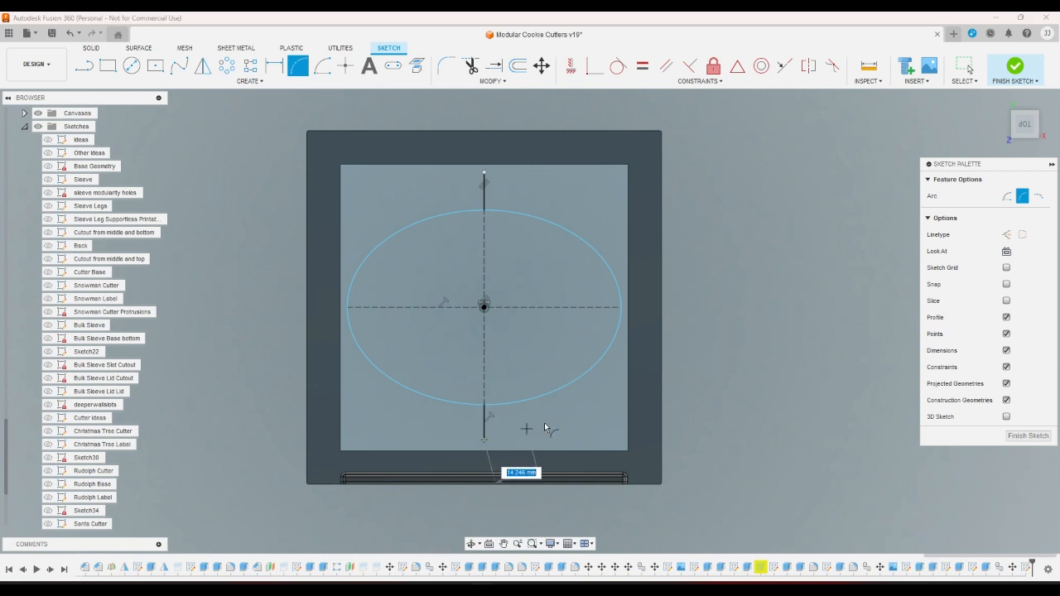
pyautogui.click(587, 371)
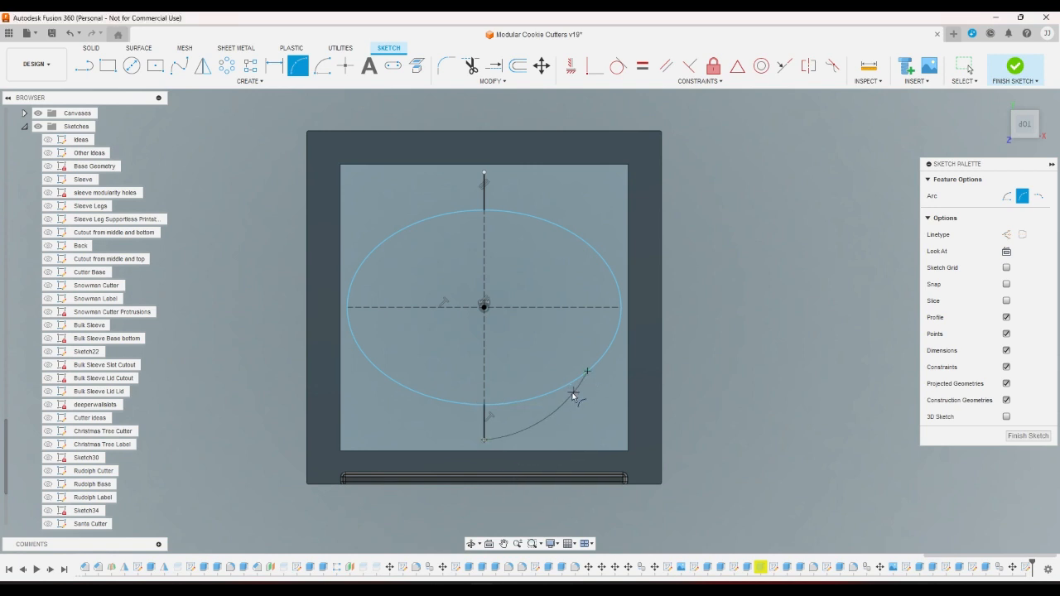
pyautogui.rightClick(530, 410)
pyautogui.click(625, 405)
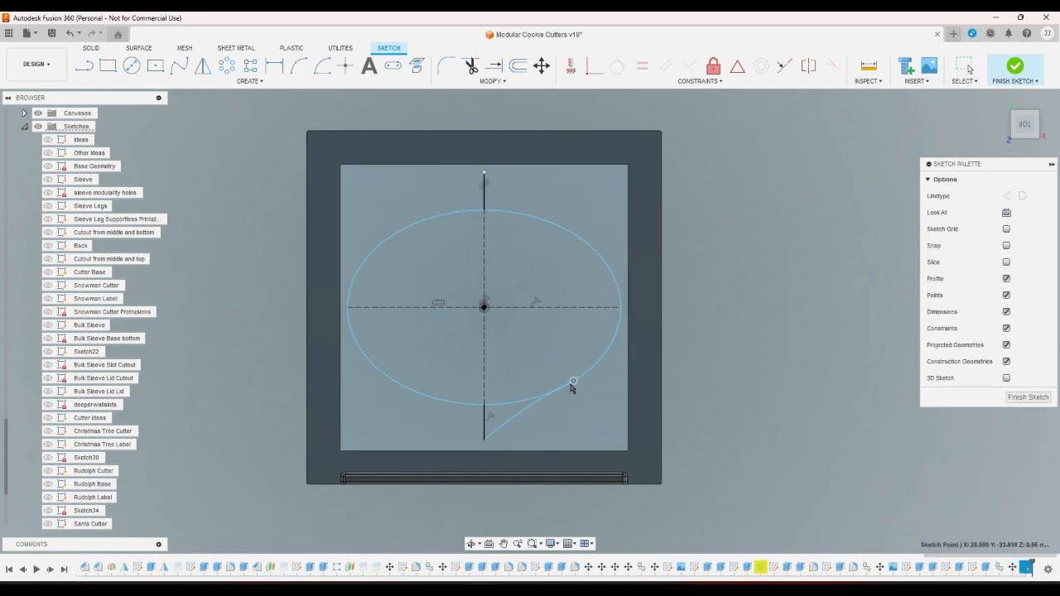
pyautogui.moveTo(571, 388)
pyautogui.mouseDown()
pyautogui.moveTo(514, 399)
pyautogui.moveTo(583, 369)
pyautogui.moveTo(590, 378)
pyautogui.mouseUp()
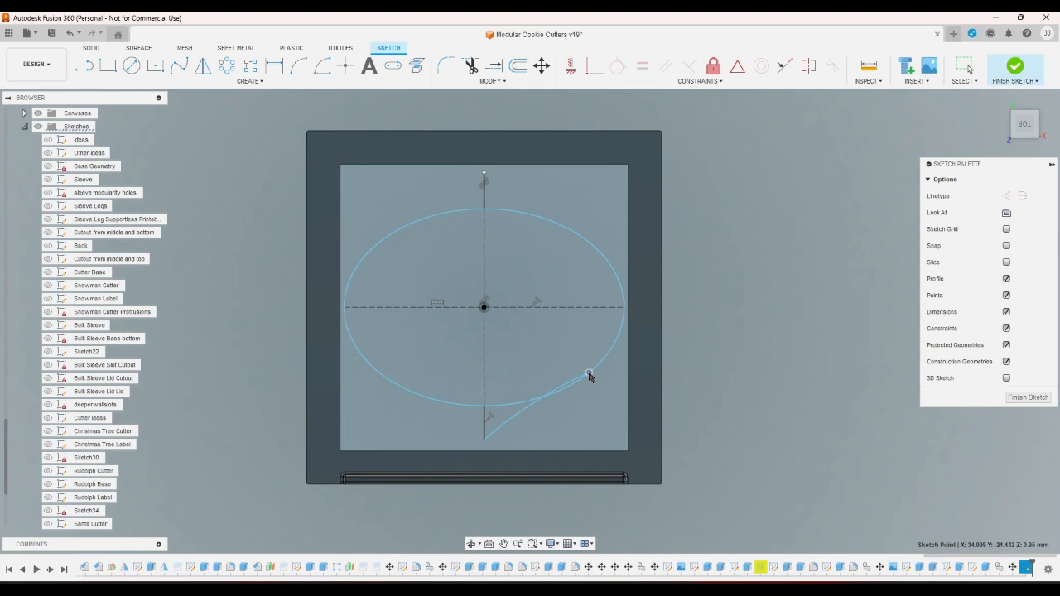
# - Make the arc tangent to the ellipse and stretch the ellipse sideways slightly past the opening's edges
pyautogui.click(619, 66)
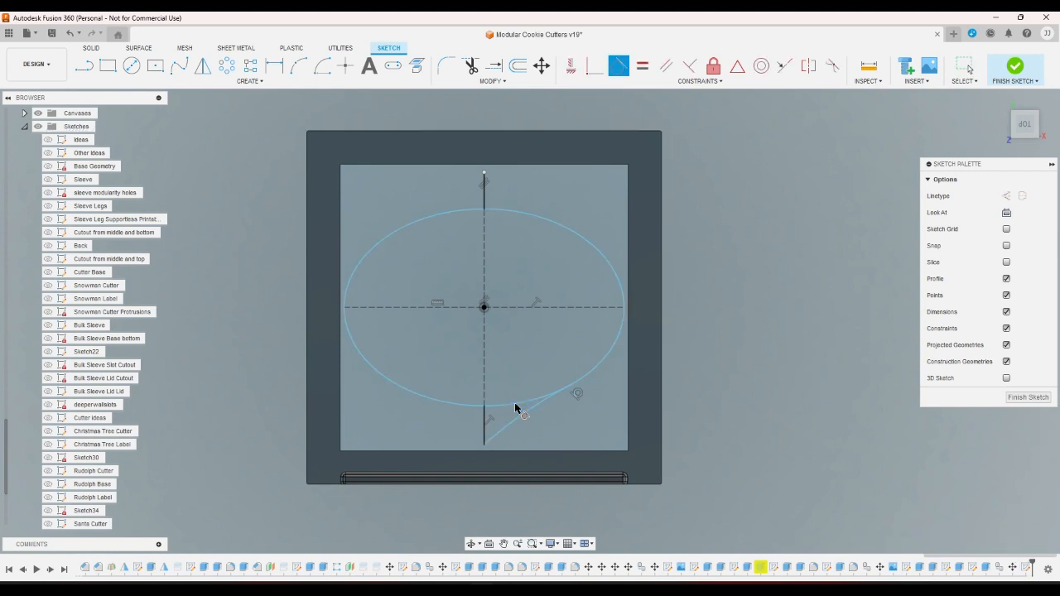
pyautogui.rightClick(567, 421)
pyautogui.click(596, 428)
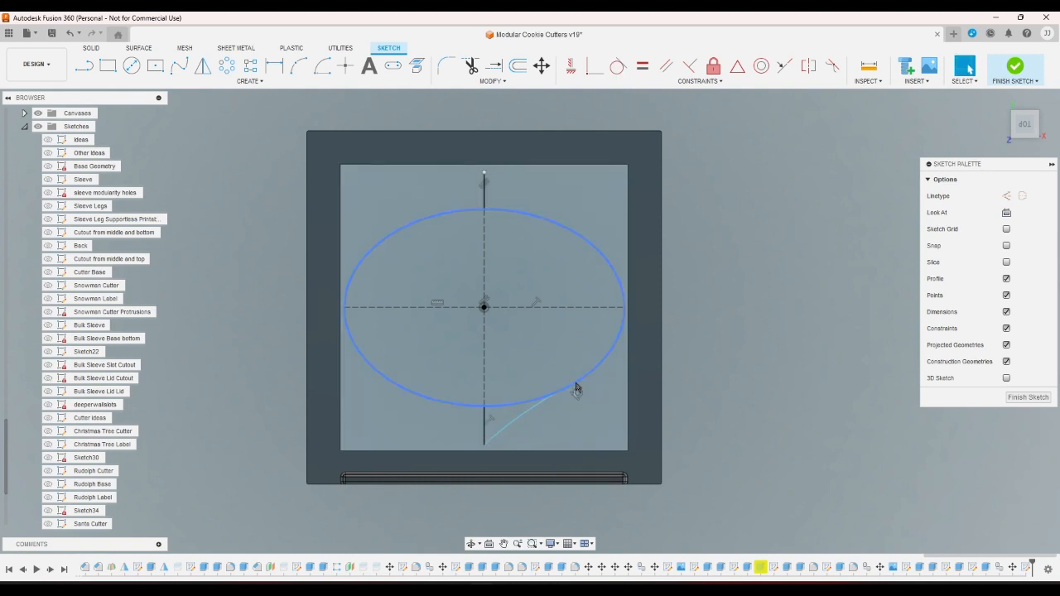
pyautogui.moveTo(578, 388); pyautogui.dragTo(588, 392)
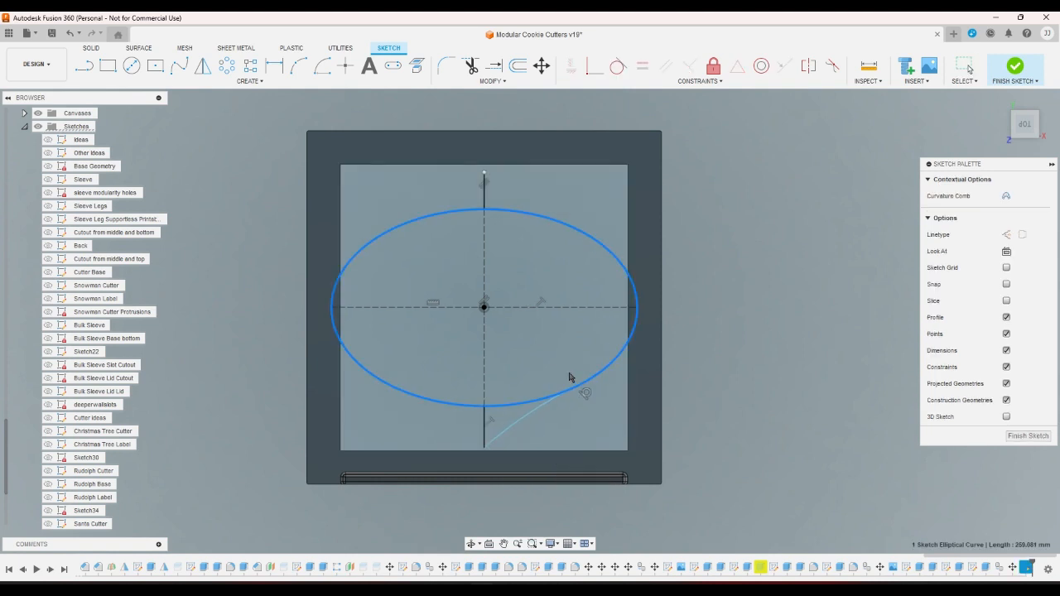
pyautogui.click(714, 376)
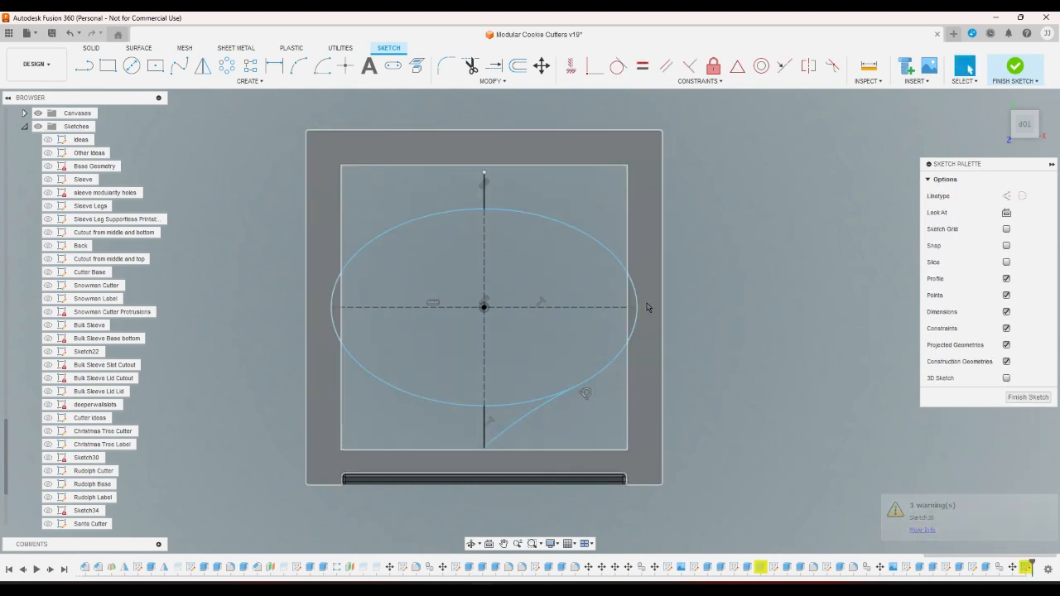
# - Reshape the ellipse using its side and lower points so its width stays just inside the opening
pyautogui.moveTo(635, 308); pyautogui.dragTo(591, 312)
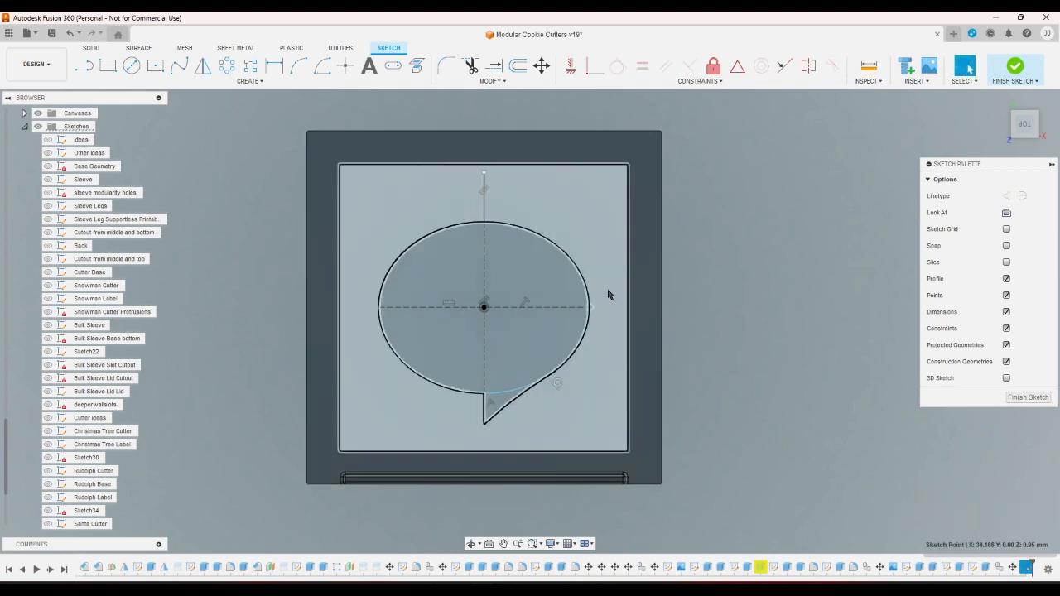
pyautogui.moveTo(590, 307); pyautogui.dragTo(623, 313)
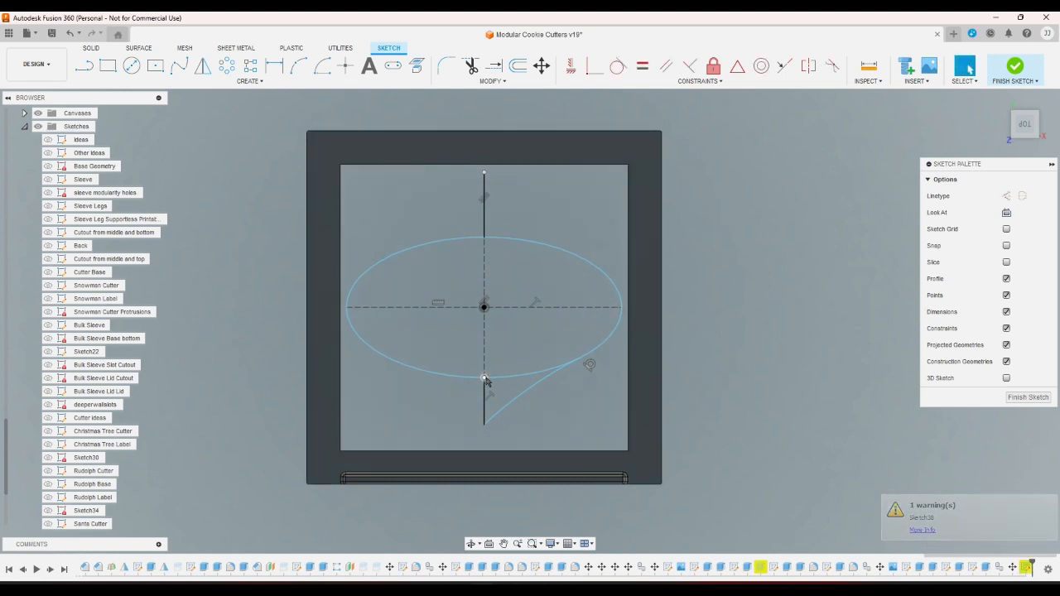
pyautogui.moveTo(483, 379); pyautogui.dragTo(489, 396)
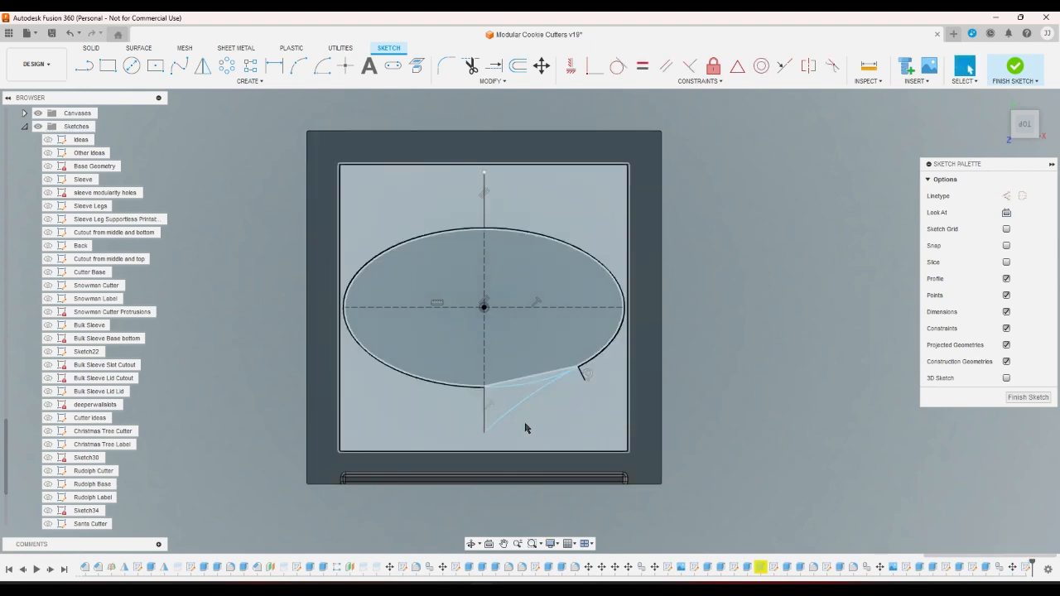
pyautogui.scroll(4, 487, 393)
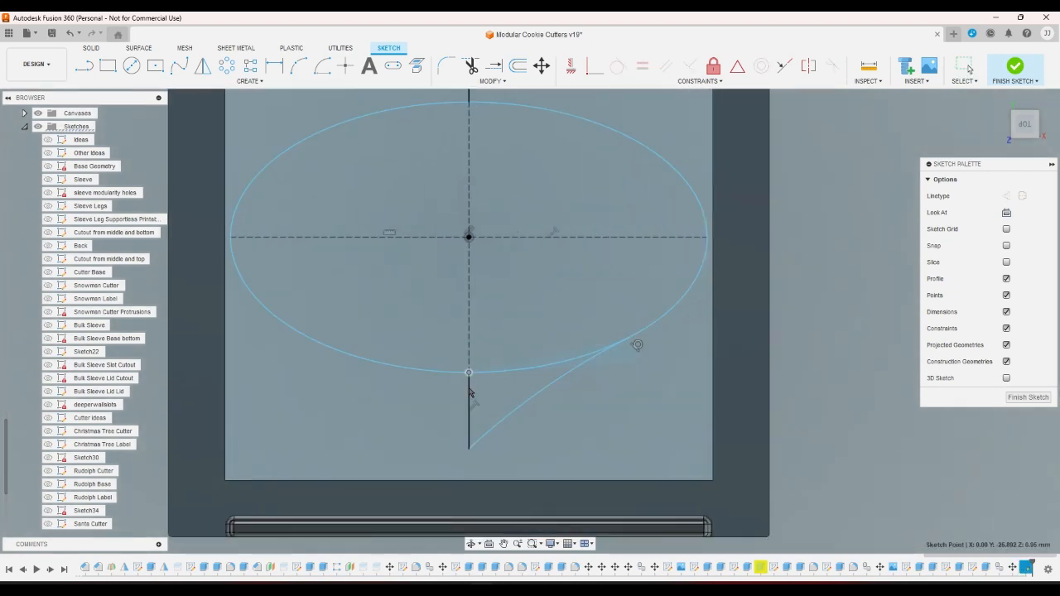
pyautogui.scroll(-2, 764, 438)
pyautogui.scroll(3, 596, 419)
pyautogui.scroll(-1, 884, 415)
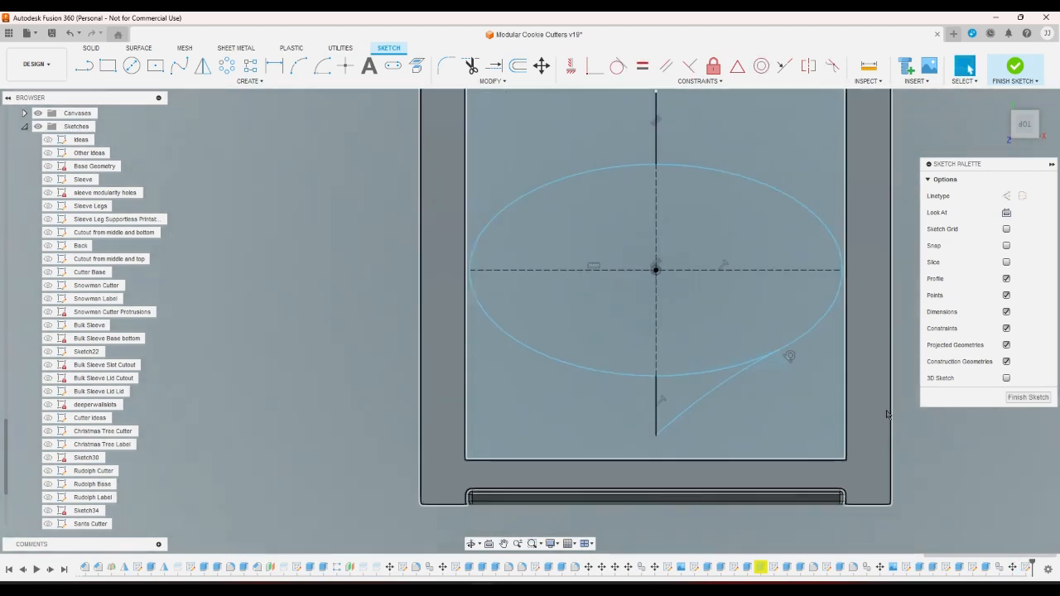
pyautogui.scroll(-2, 885, 432)
pyautogui.scroll(2, 523, 279)
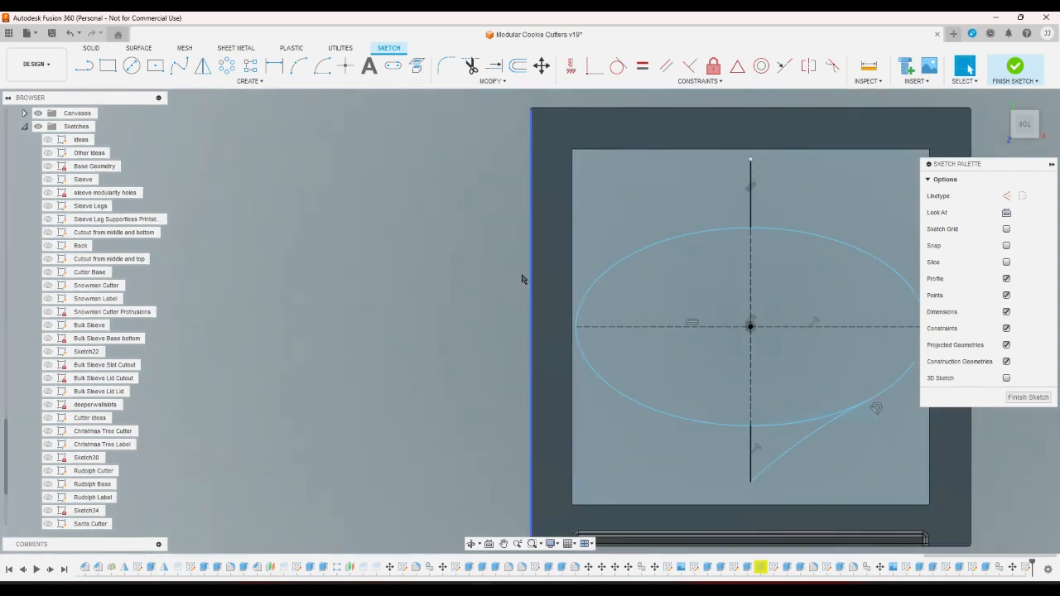
pyautogui.scroll(-2, 243, 244)
pyautogui.scroll(2, 580, 351)
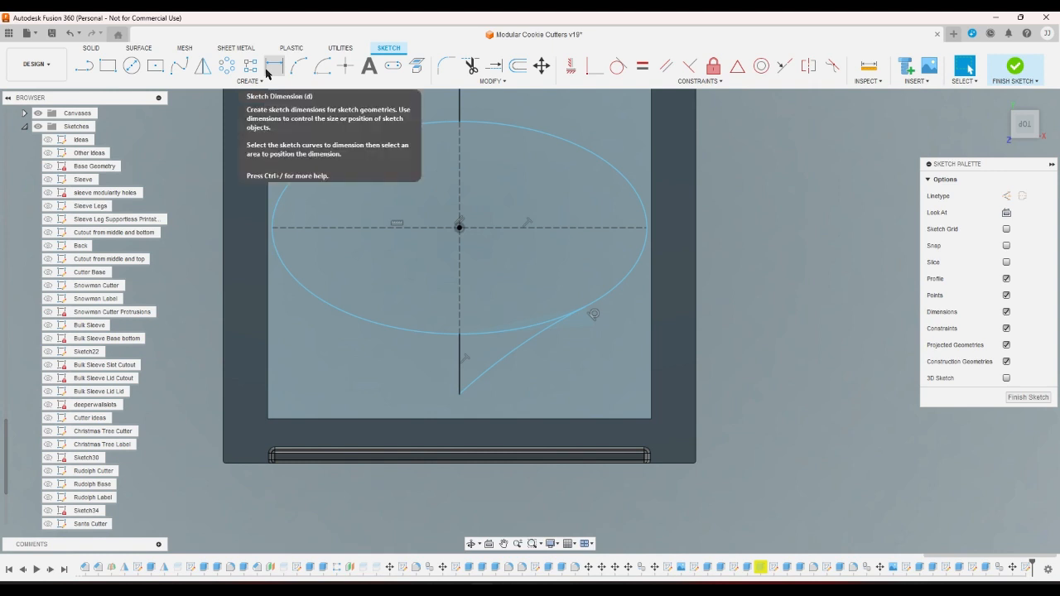
# - Mirror the tangent arc across the lower vertical line
pyautogui.click(202, 66)
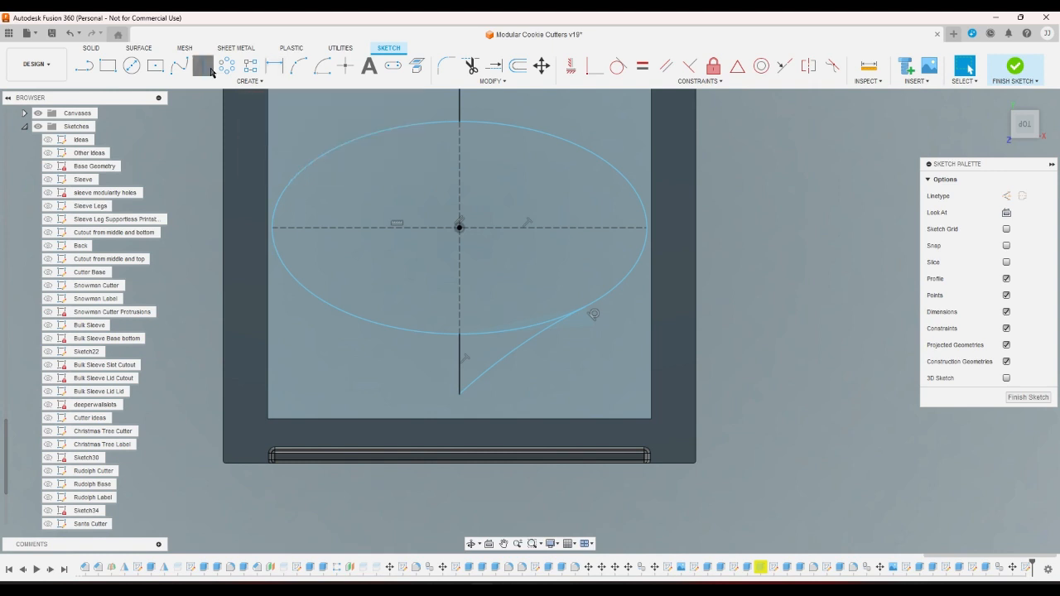
pyautogui.click(516, 349)
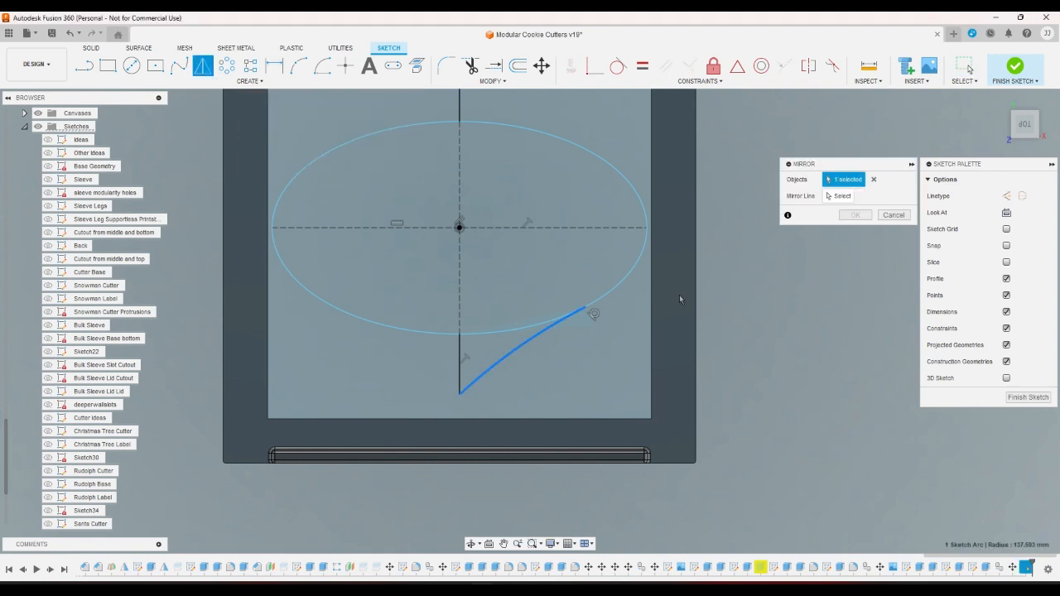
pyautogui.click(838, 196)
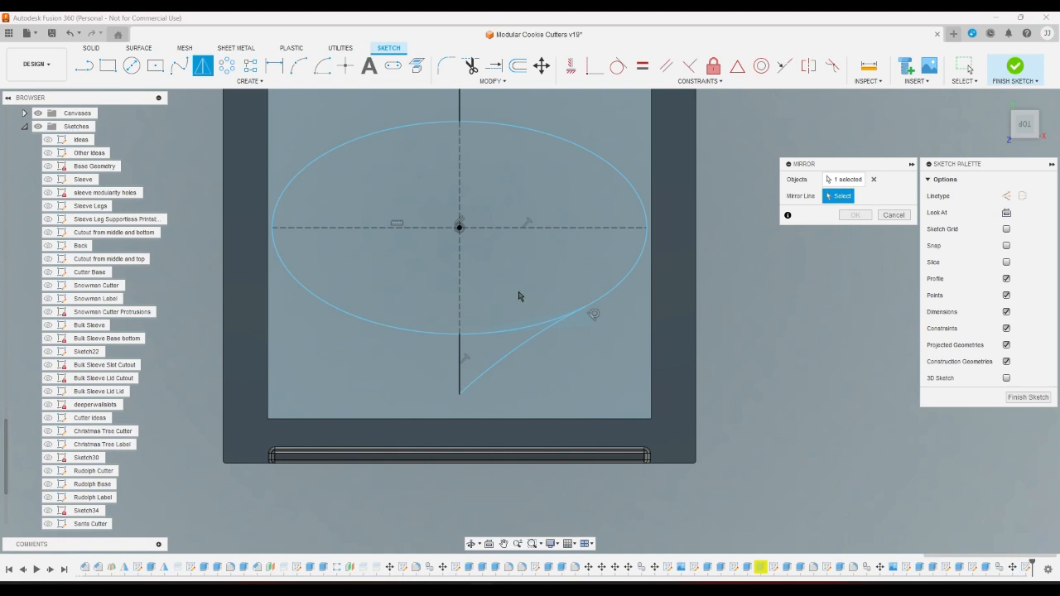
pyautogui.click(459, 362)
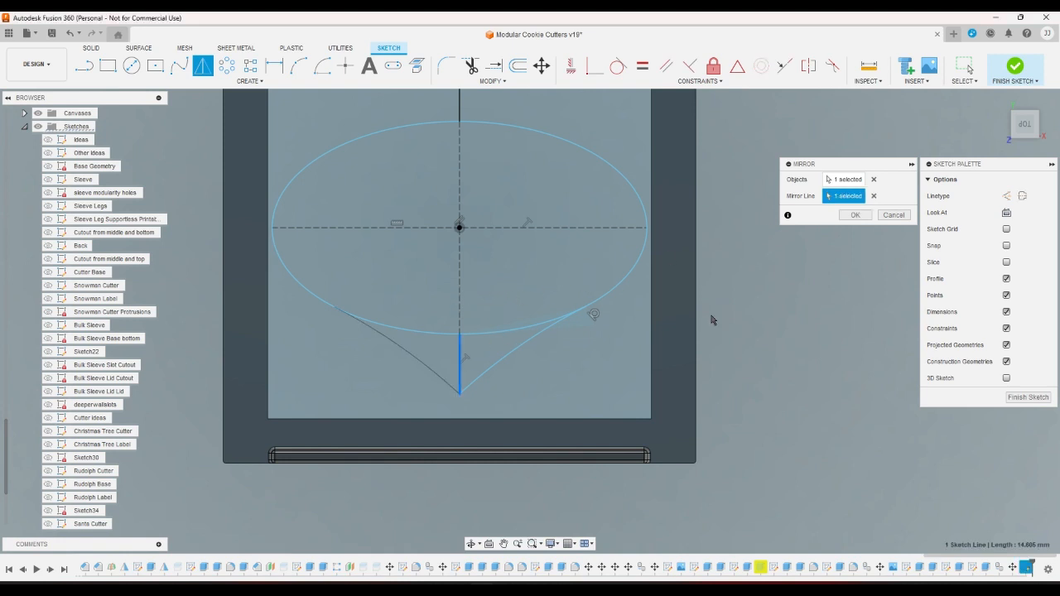
pyautogui.click(854, 216)
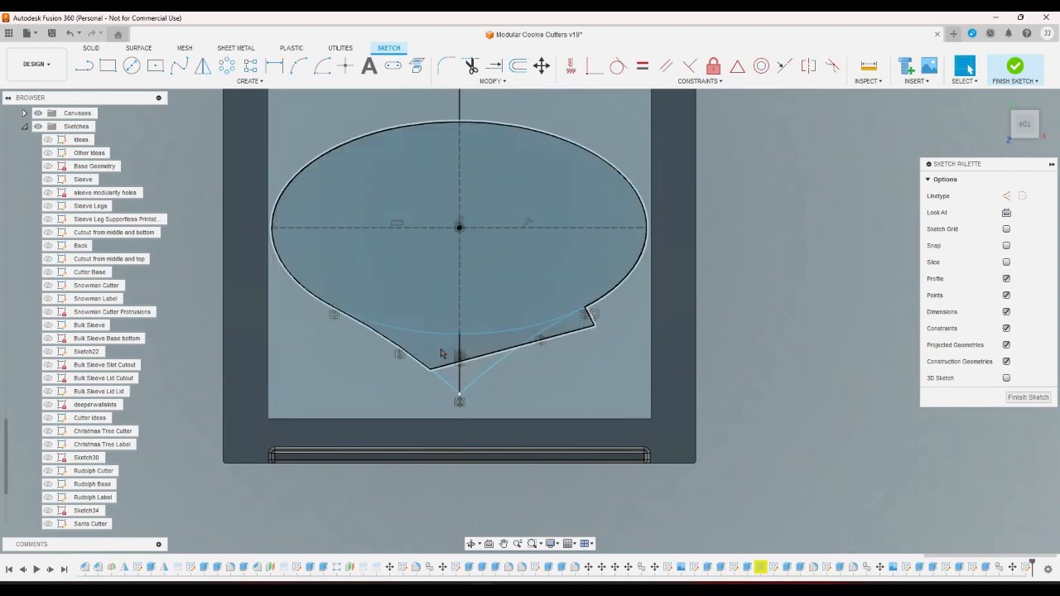
# - Examine the stray edge where the original arc meets the ellipse's lower-right side
pyautogui.scroll(3, 580, 343)
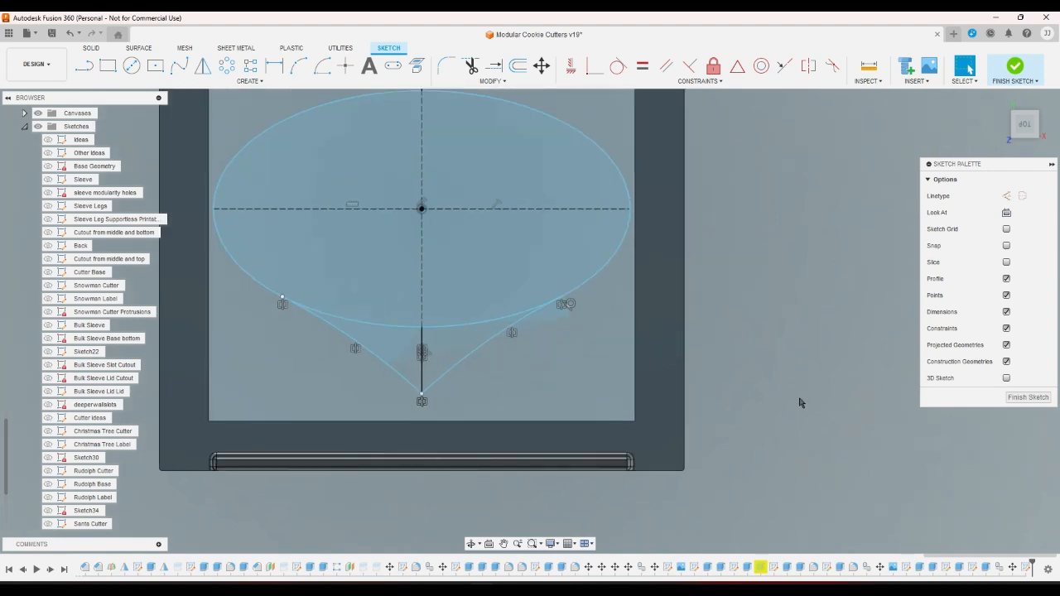
pyautogui.scroll(3, 605, 350)
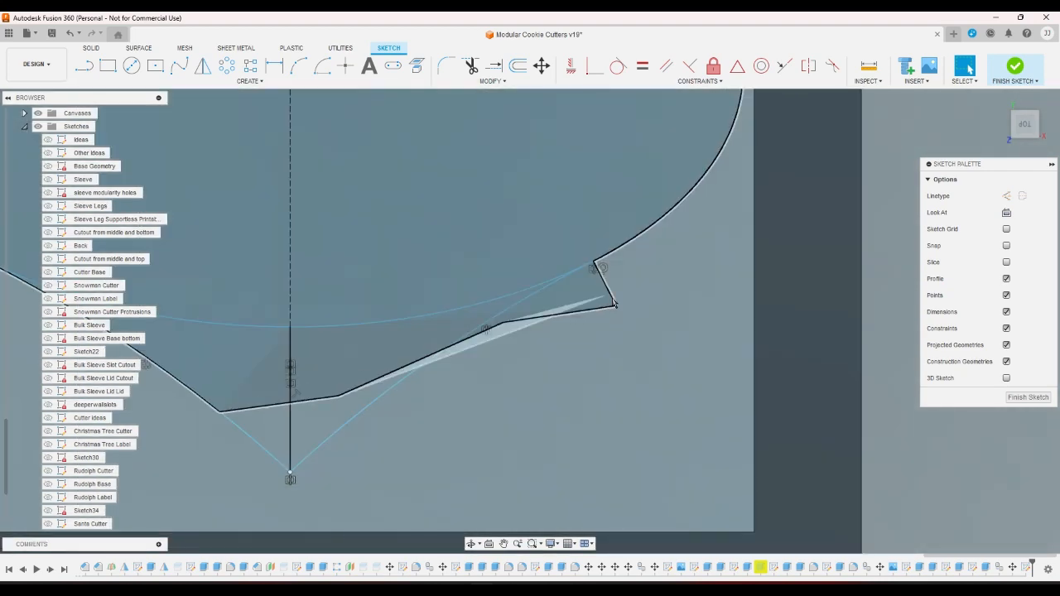
pyautogui.click(614, 304)
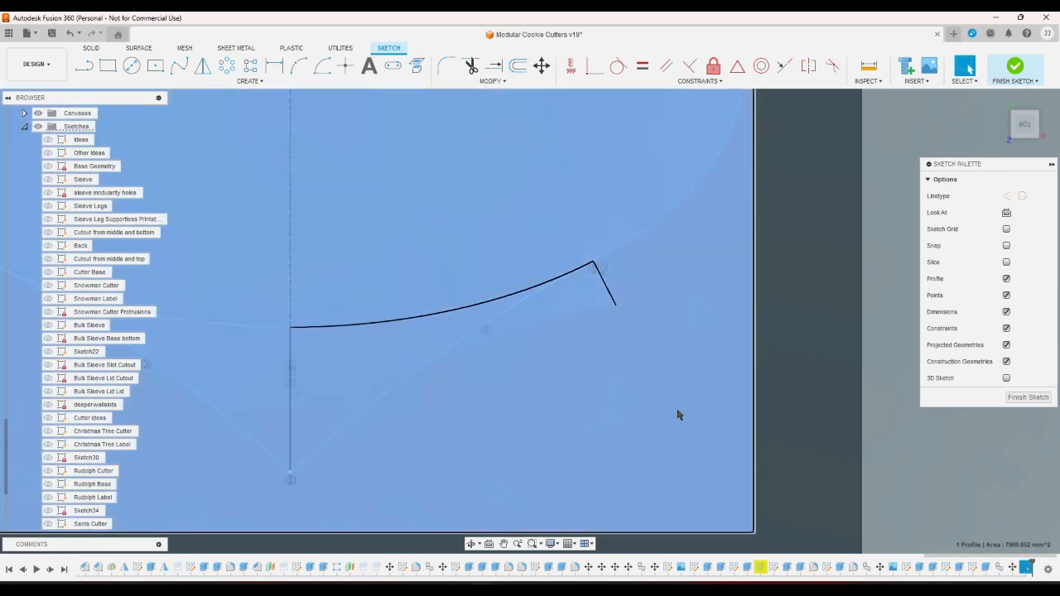
pyautogui.scroll(-5, 677, 414)
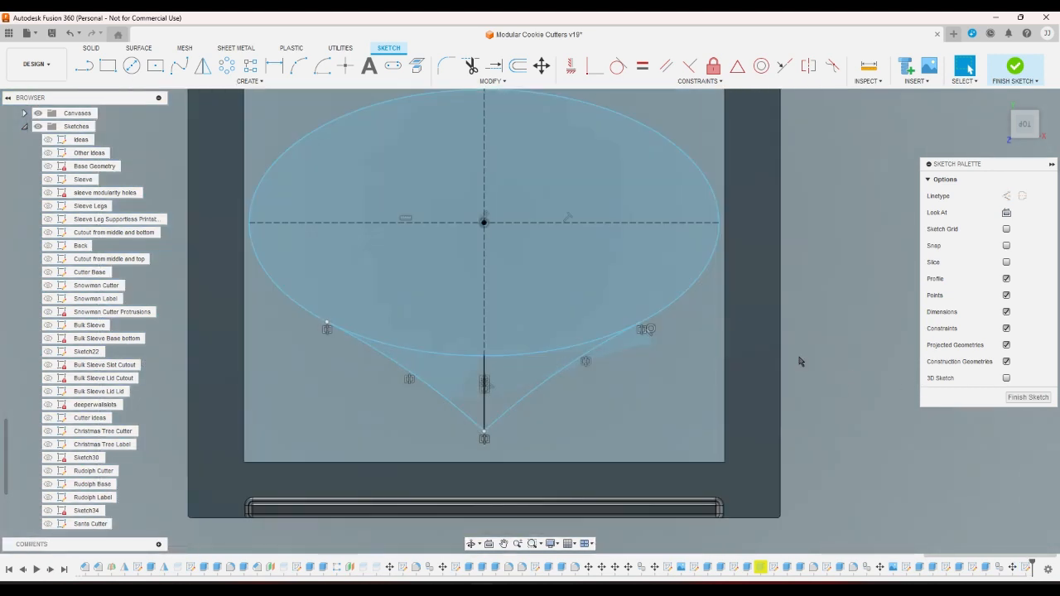
pyautogui.scroll(2, 646, 335)
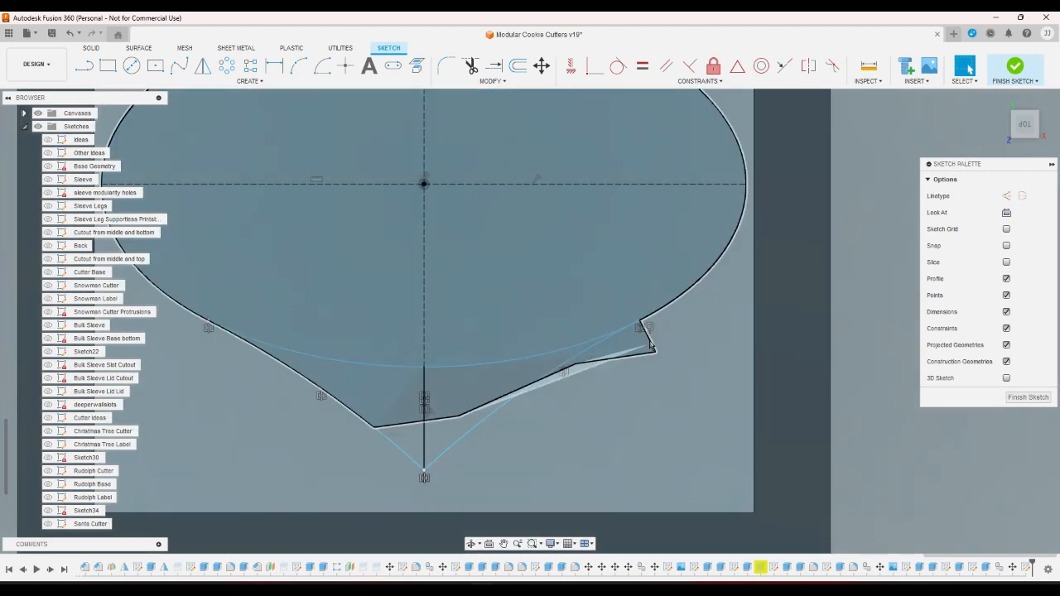
pyautogui.click(653, 343)
pyautogui.scroll(-2, 666, 355)
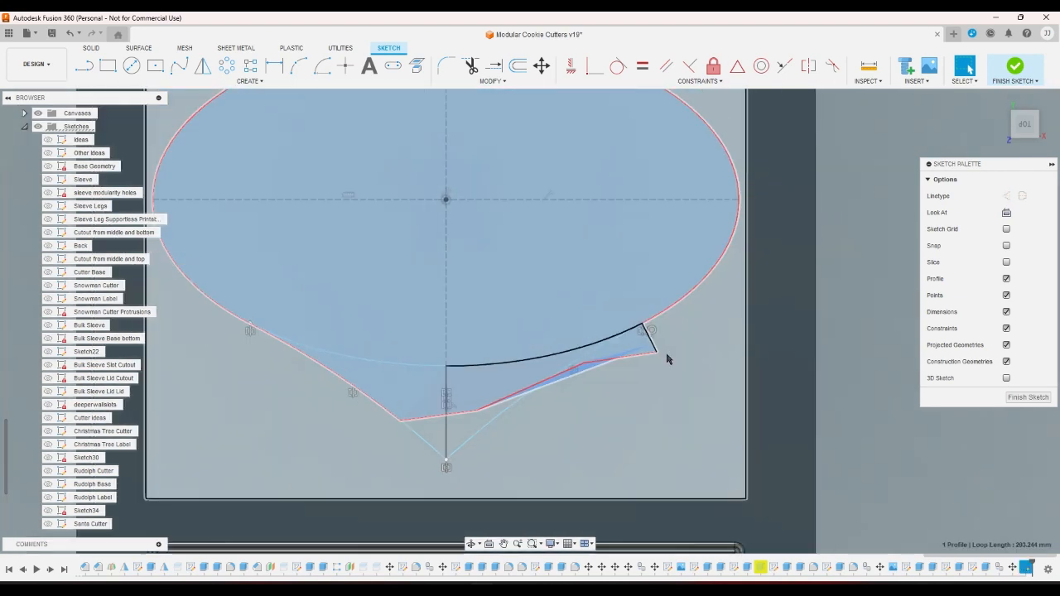
pyautogui.scroll(1, 671, 361)
pyautogui.click(856, 398)
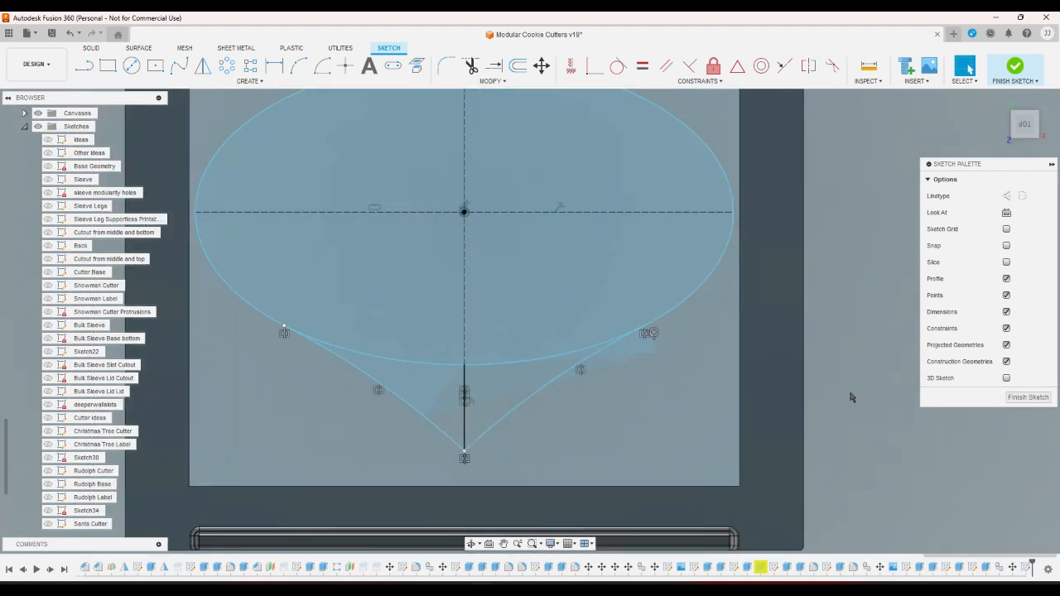
# - Undo the arc's mirror and check the ellipse, the arc and the stray edge at their junction
pyautogui.hotkey('ctrl', 'z')
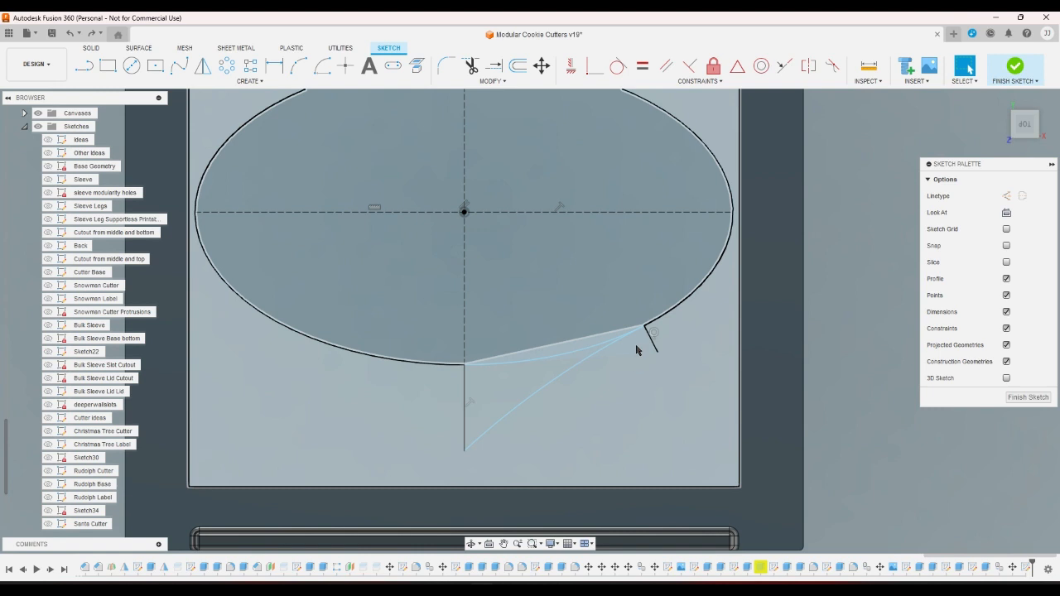
pyautogui.click(667, 314)
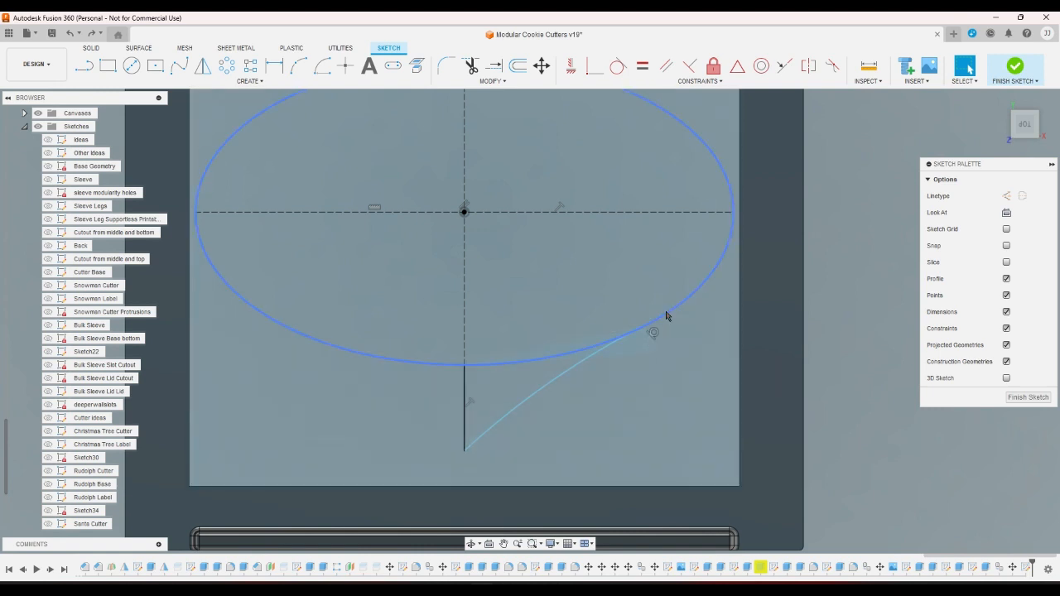
pyautogui.click(593, 358)
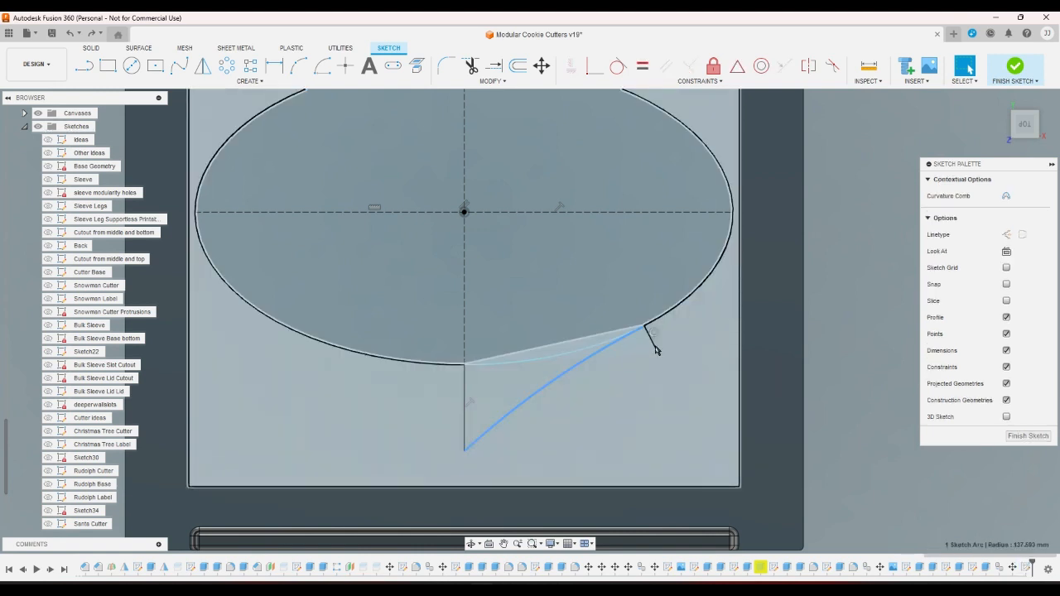
pyautogui.click(655, 349)
pyautogui.click(832, 360)
# - Try to delete the stray edge at the arc's tangent end, and restore the mirrored arc
pyautogui.scroll(3, 729, 355)
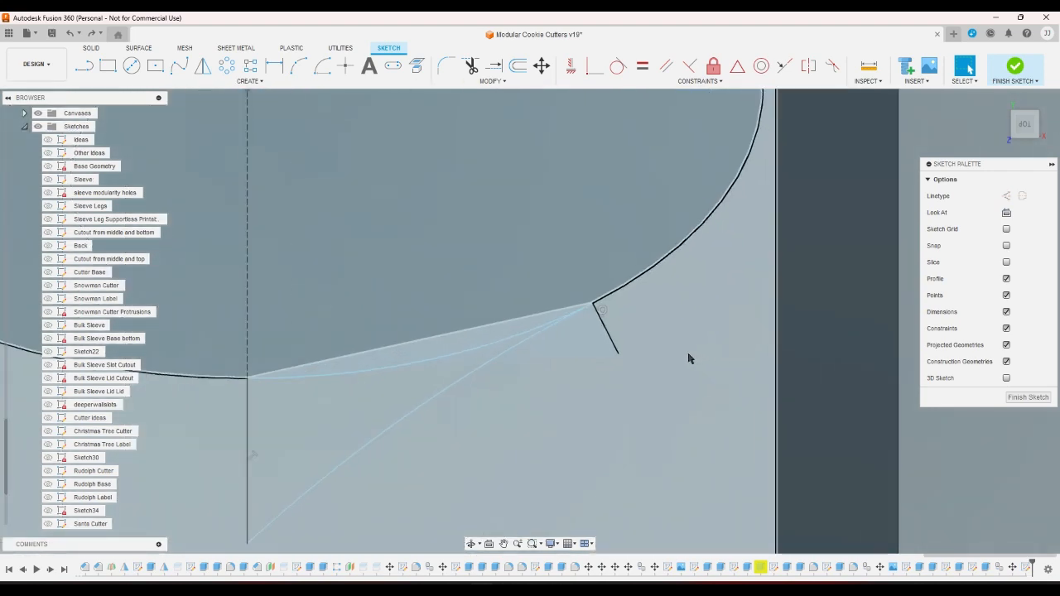
pyautogui.scroll(2, 688, 358)
pyautogui.rightClick(569, 330)
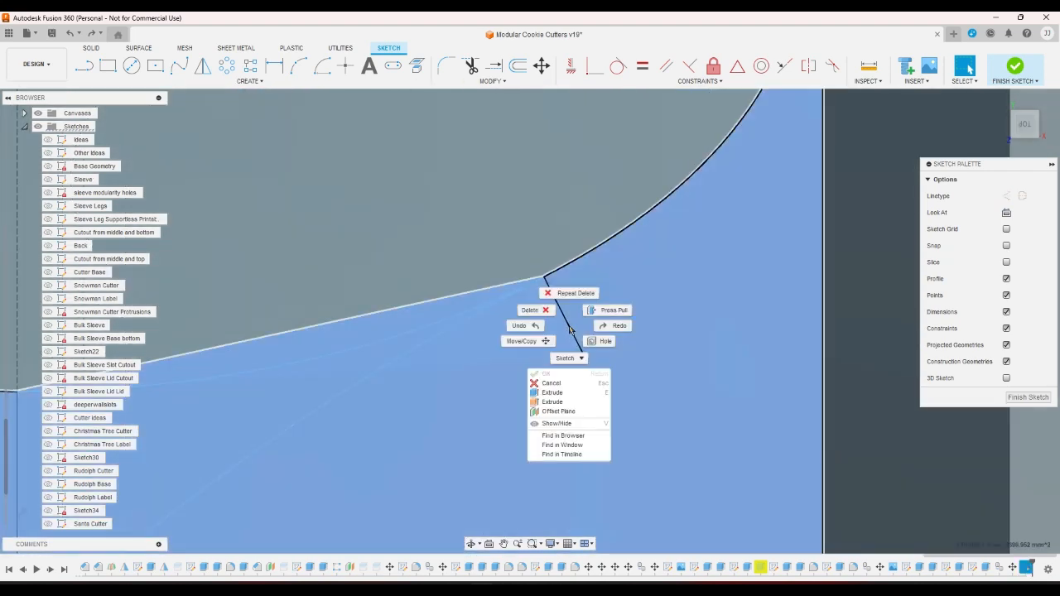
pyautogui.click(566, 307)
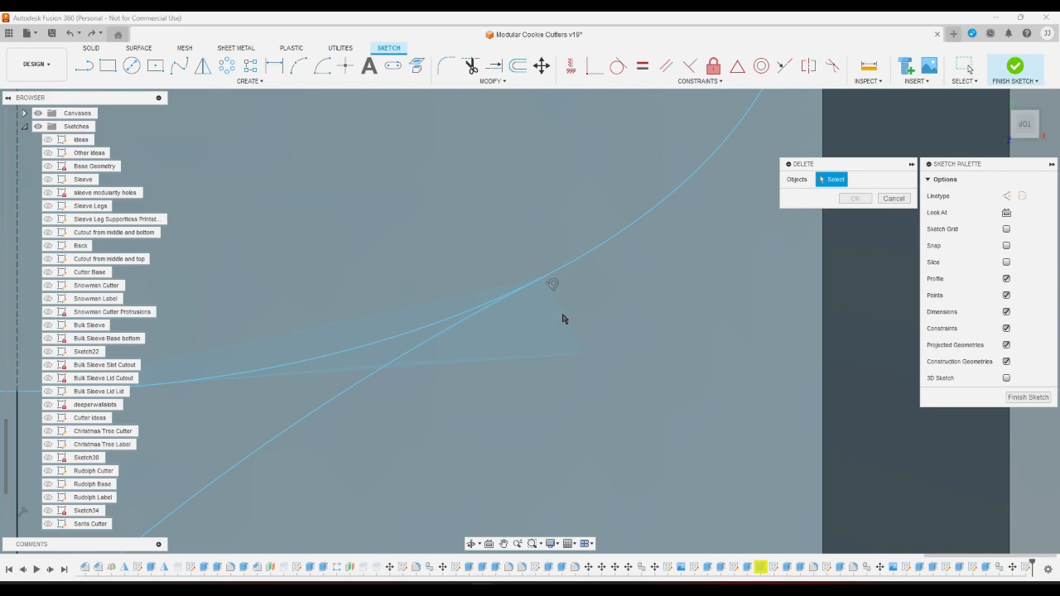
pyautogui.press('Escape')
pyautogui.scroll(-5, 715, 347)
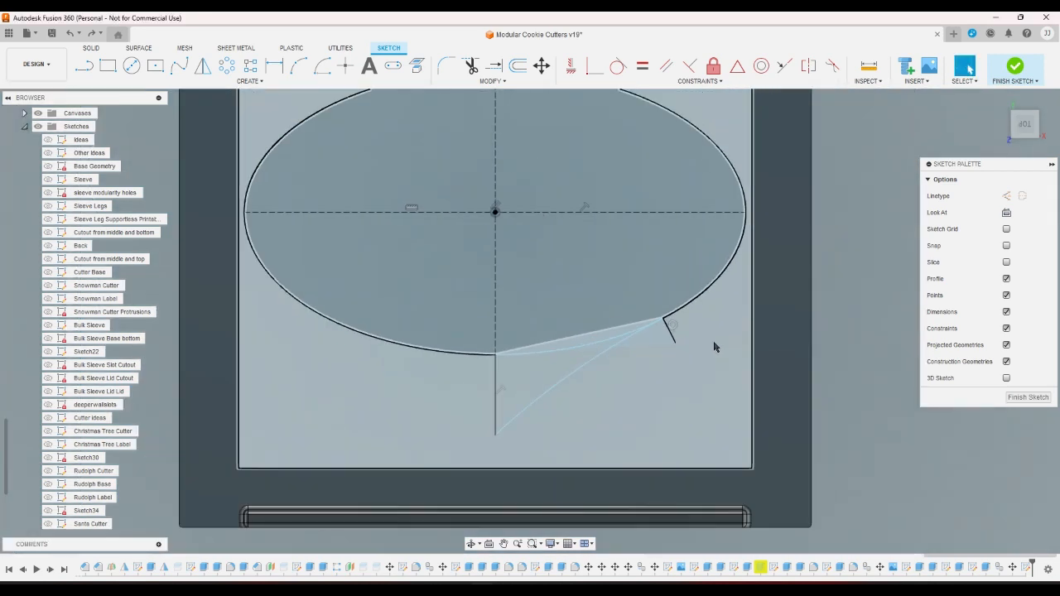
pyautogui.scroll(-2, 715, 347)
pyautogui.hotkey('ctrl', 'z')
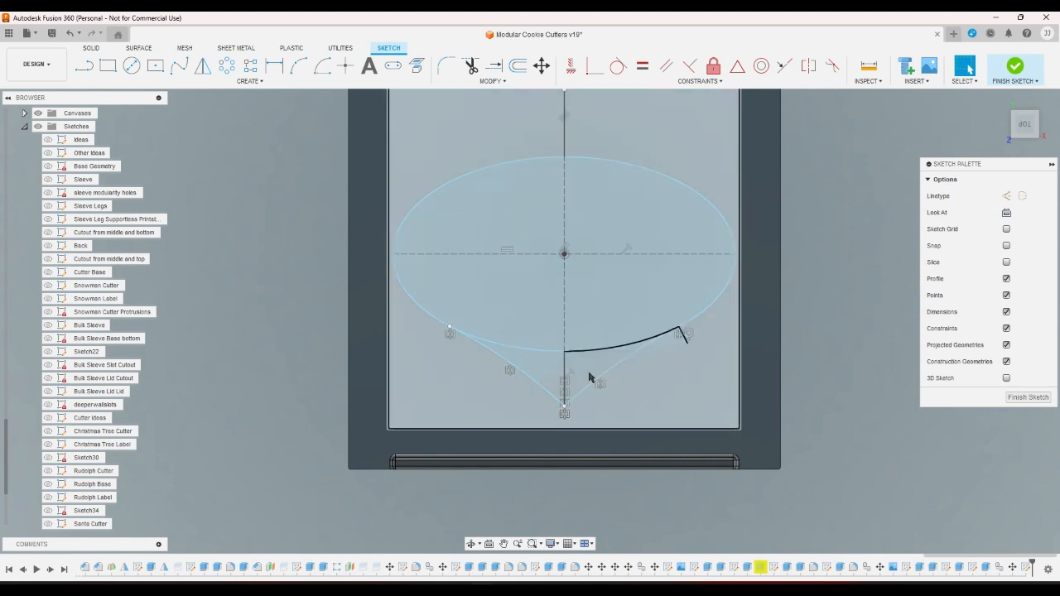
# - Trim away both halves of the ellipse's lower section between the two tangent arcs
pyautogui.click(697, 320)
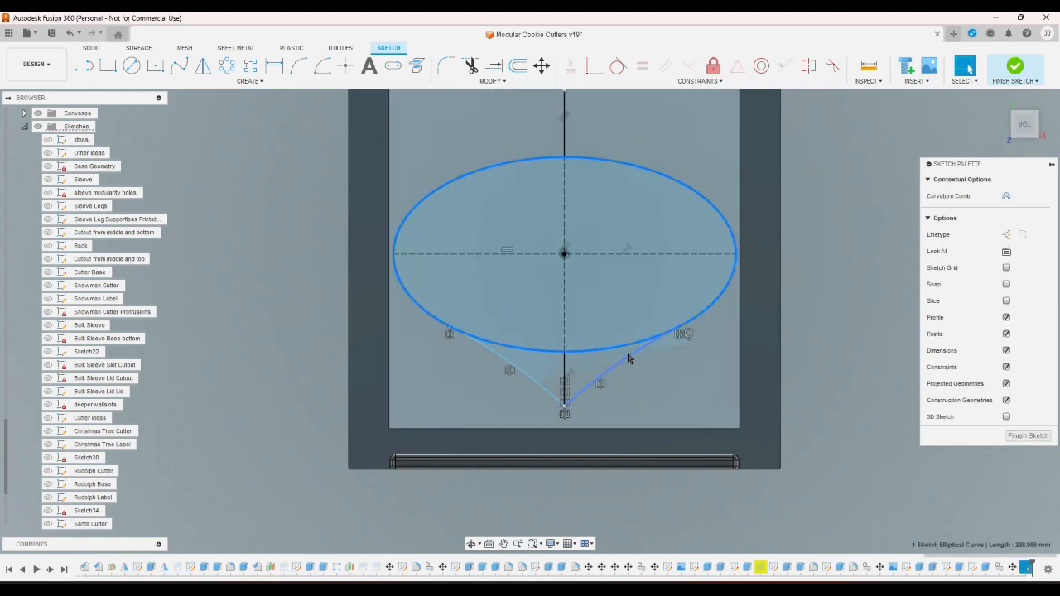
pyautogui.click(810, 367)
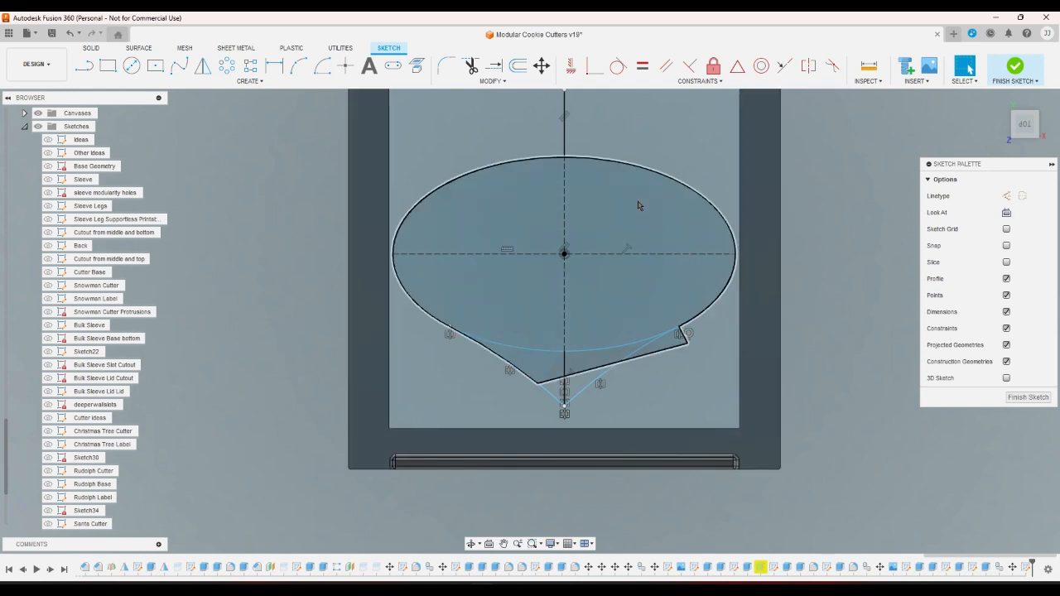
pyautogui.click(471, 66)
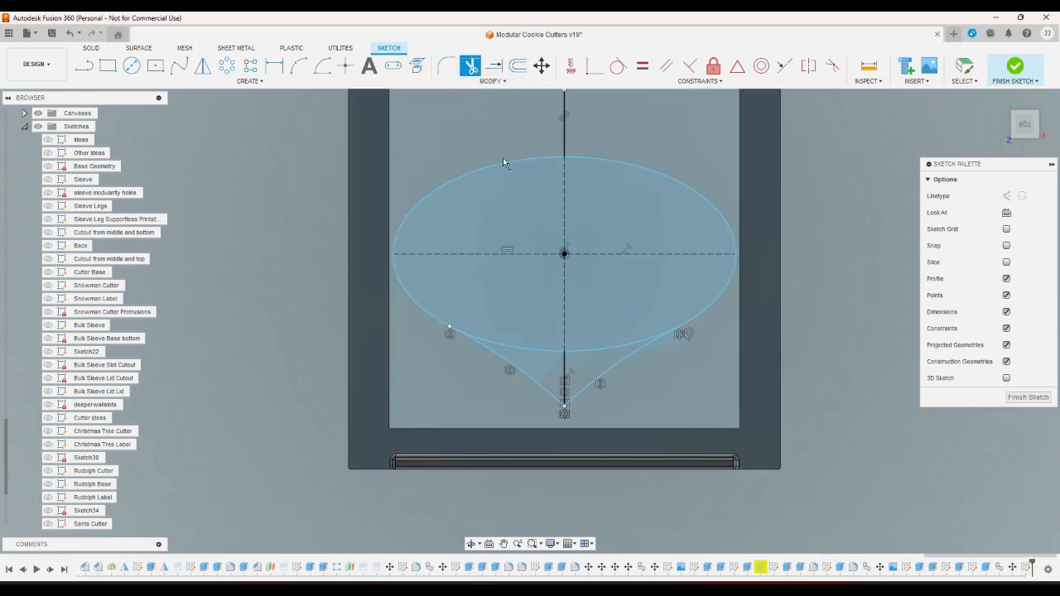
pyautogui.click(616, 346)
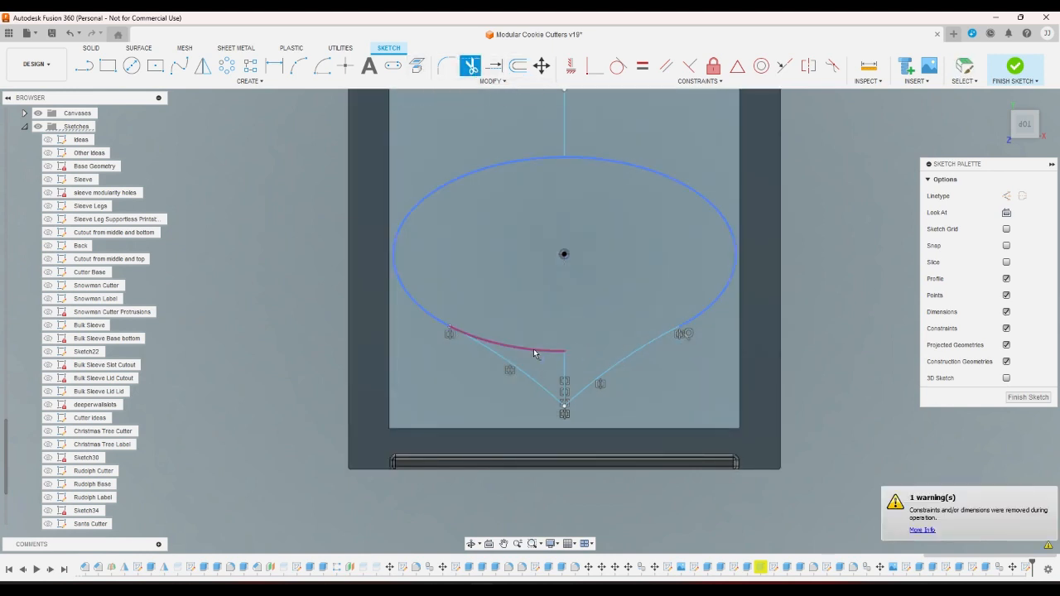
pyautogui.click(533, 354)
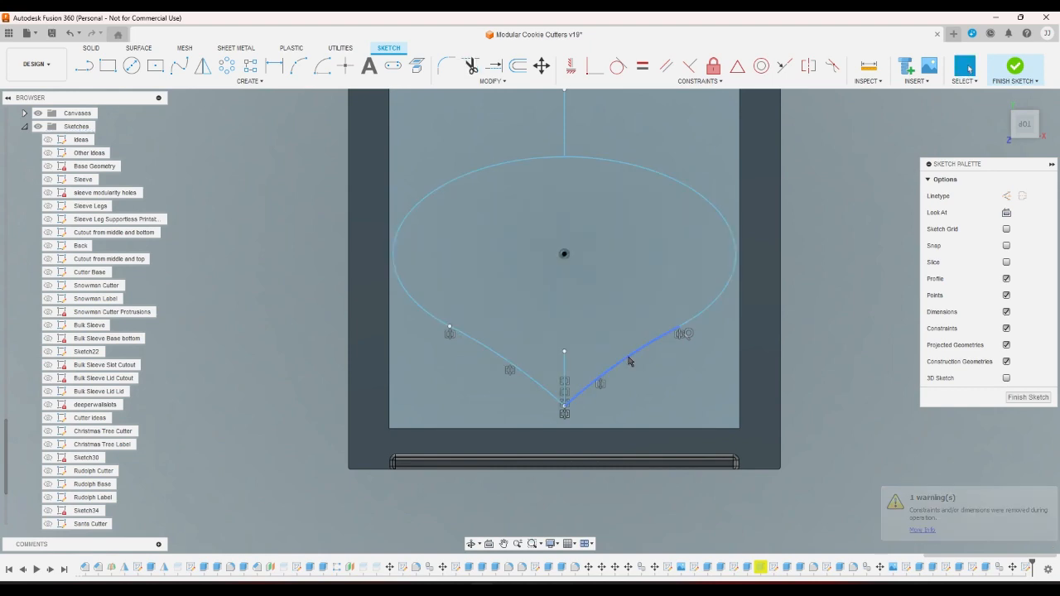
pyautogui.press('Escape')
# - Sketch a centre rectangle about 15.3 mm square, centred where the vertical centre line meets the top of the ellipse
pyautogui.scroll(-2, 590, 412)
pyautogui.scroll(3, 608, 191)
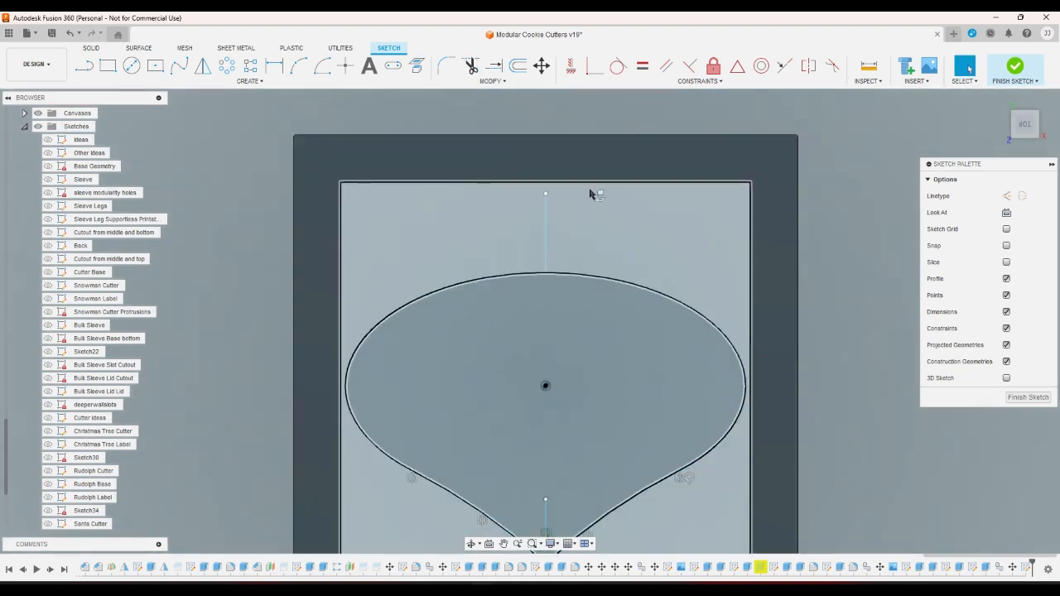
pyautogui.scroll(-2, 565, 207)
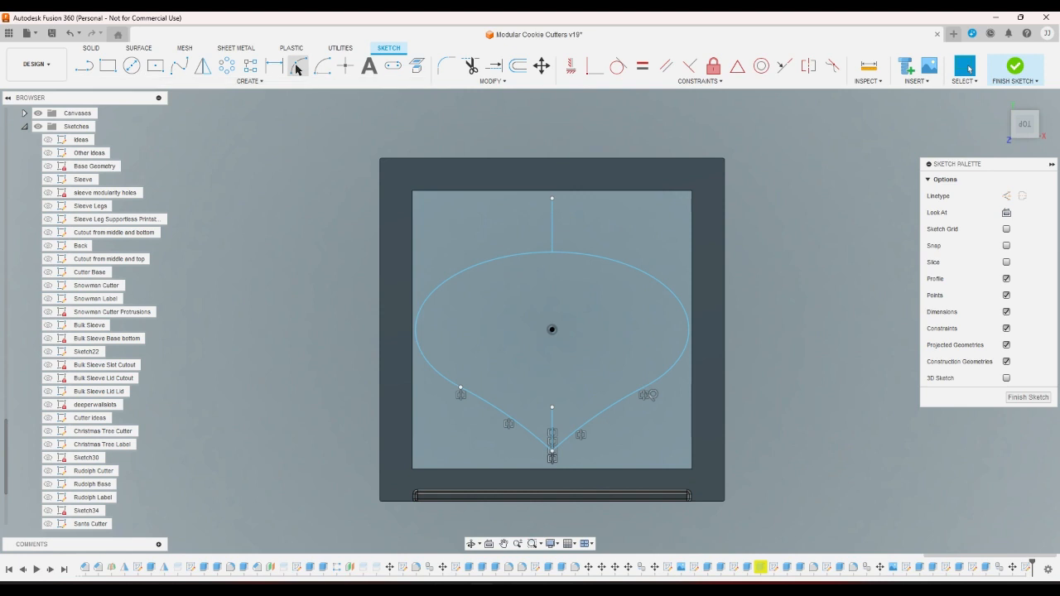
pyautogui.click(84, 65)
pyautogui.scroll(2, 470, 209)
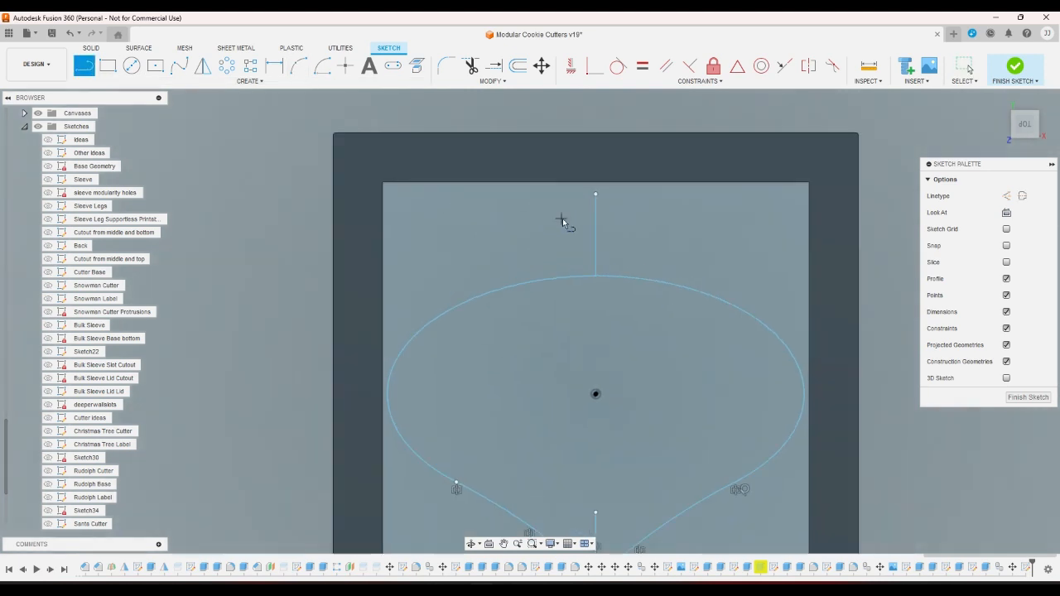
pyautogui.click(107, 65)
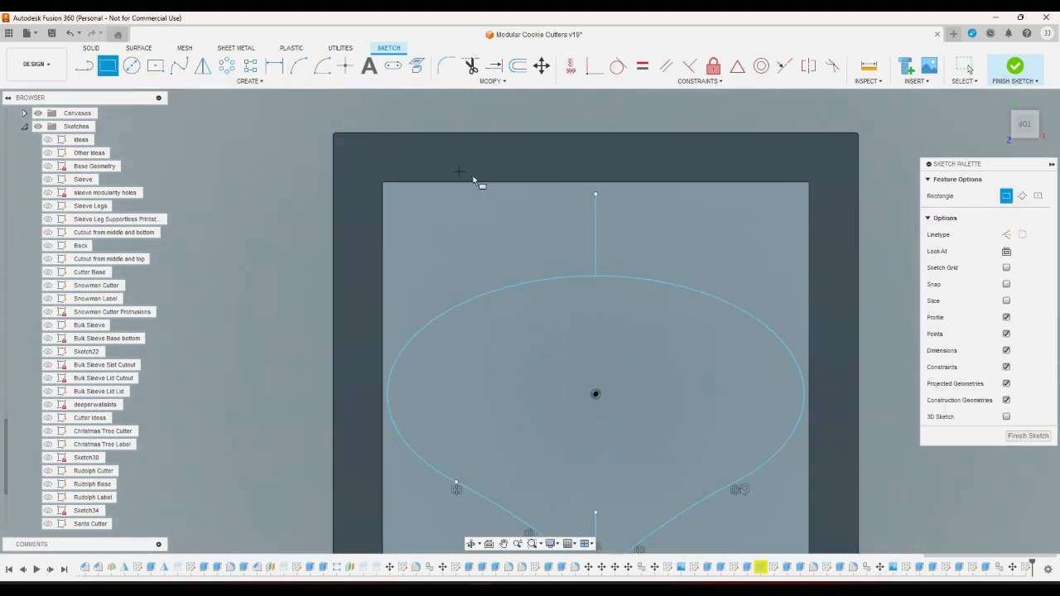
pyautogui.scroll(1, 559, 210)
pyautogui.click(155, 66)
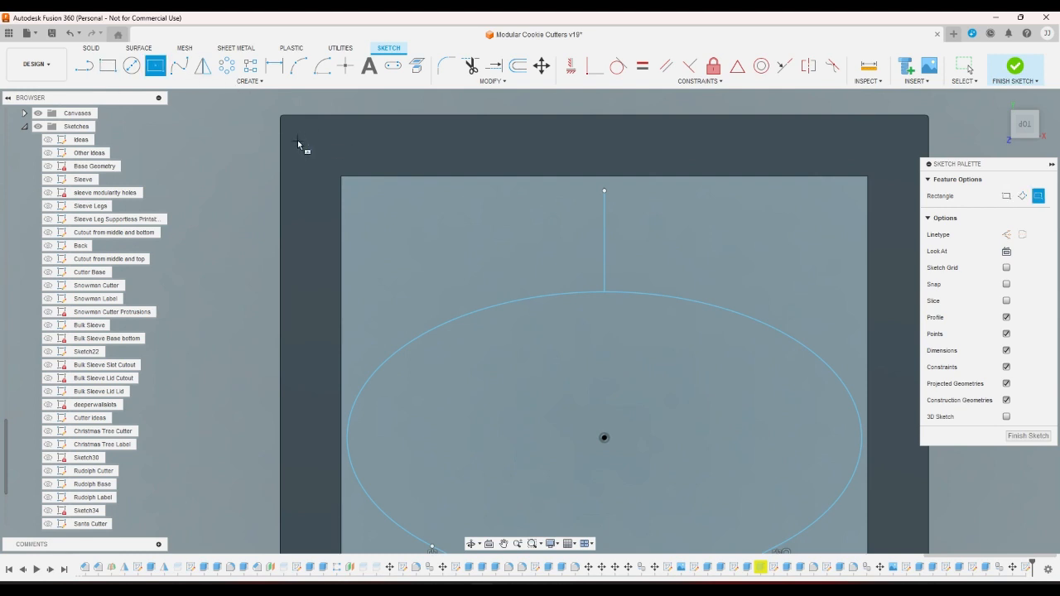
pyautogui.click(604, 292)
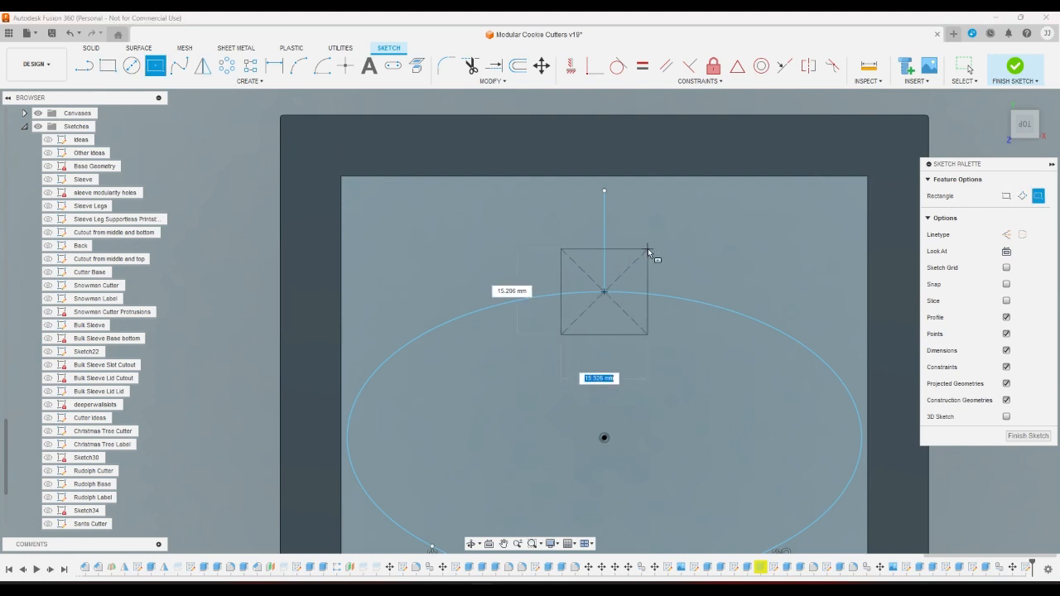
pyautogui.click(648, 250)
pyautogui.press('Escape')
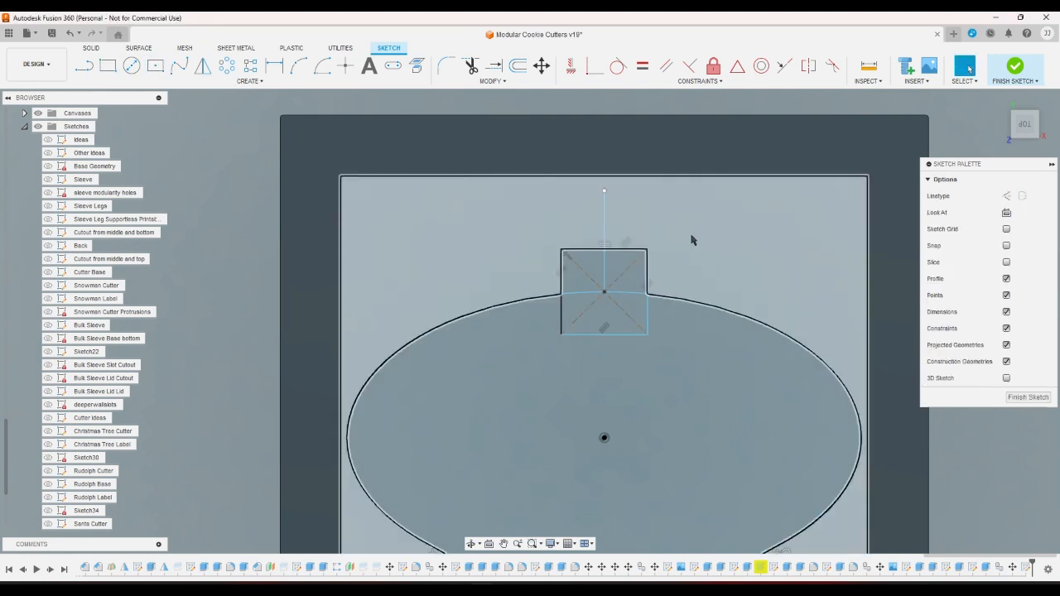
# - Try to shift the rectangle's upper edge slightly, and revert the change while keeping the rectangle
pyautogui.scroll(1, 650, 258)
pyautogui.scroll(-3, 649, 262)
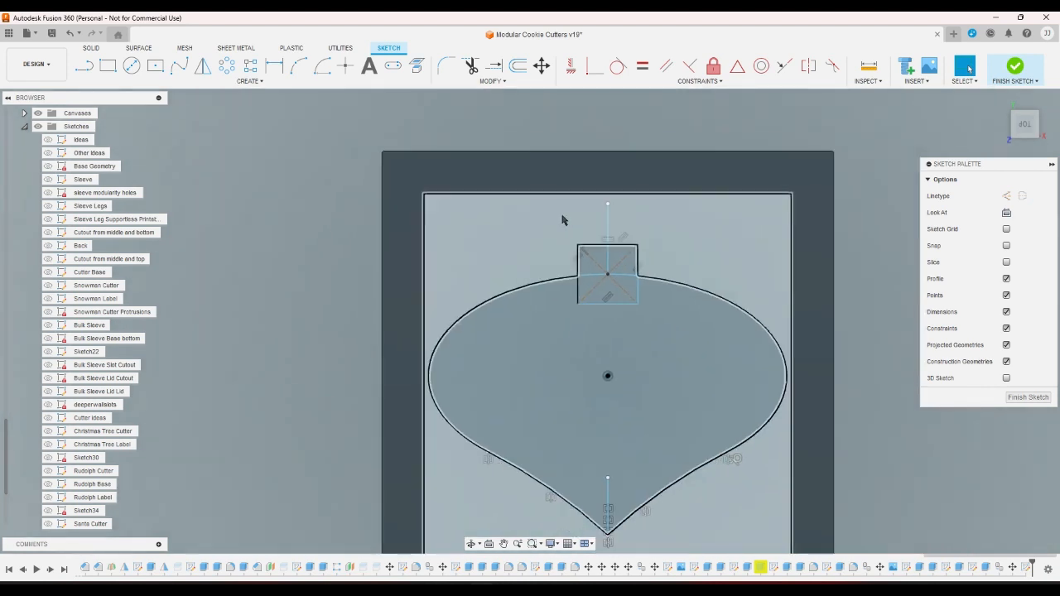
pyautogui.moveTo(610, 244); pyautogui.dragTo(613, 247)
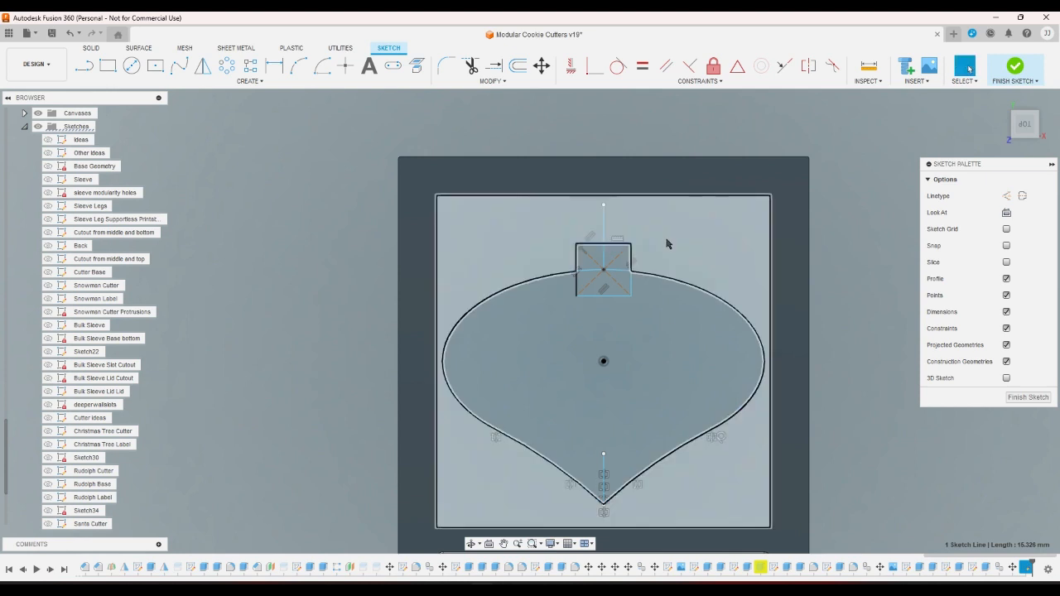
pyautogui.hotkey('ctrl', 'z')
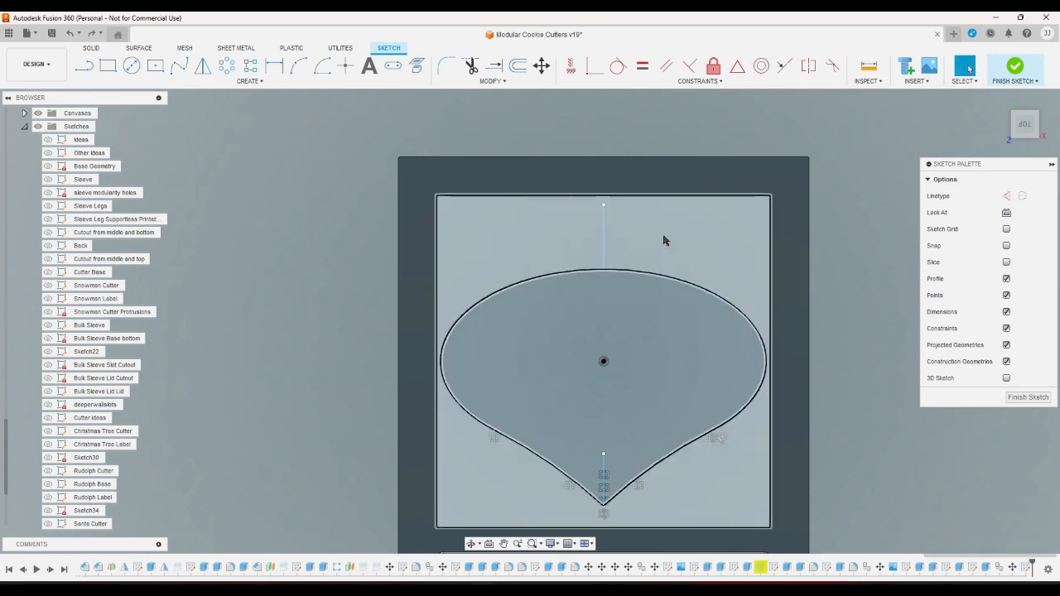
pyautogui.hotkey('ctrl', 'y')
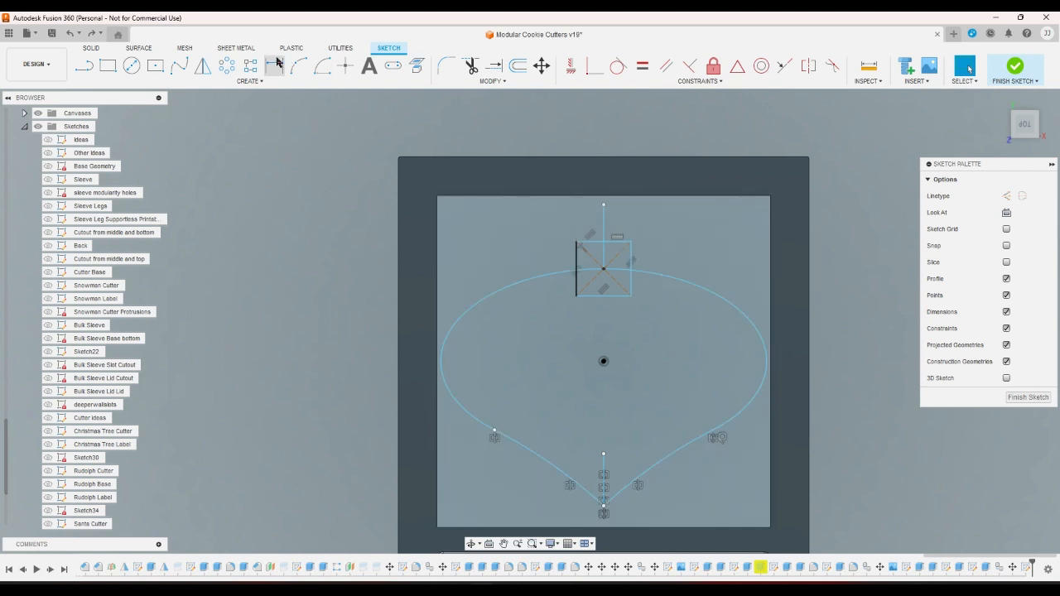
pyautogui.click(277, 63)
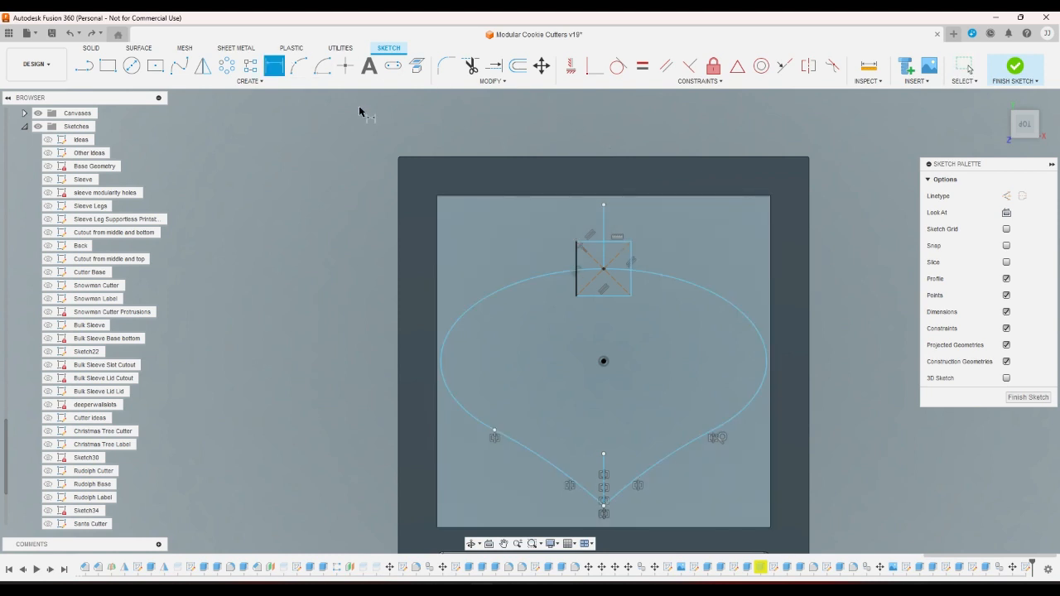
pyautogui.rightClick(579, 259)
pyautogui.click(497, 255)
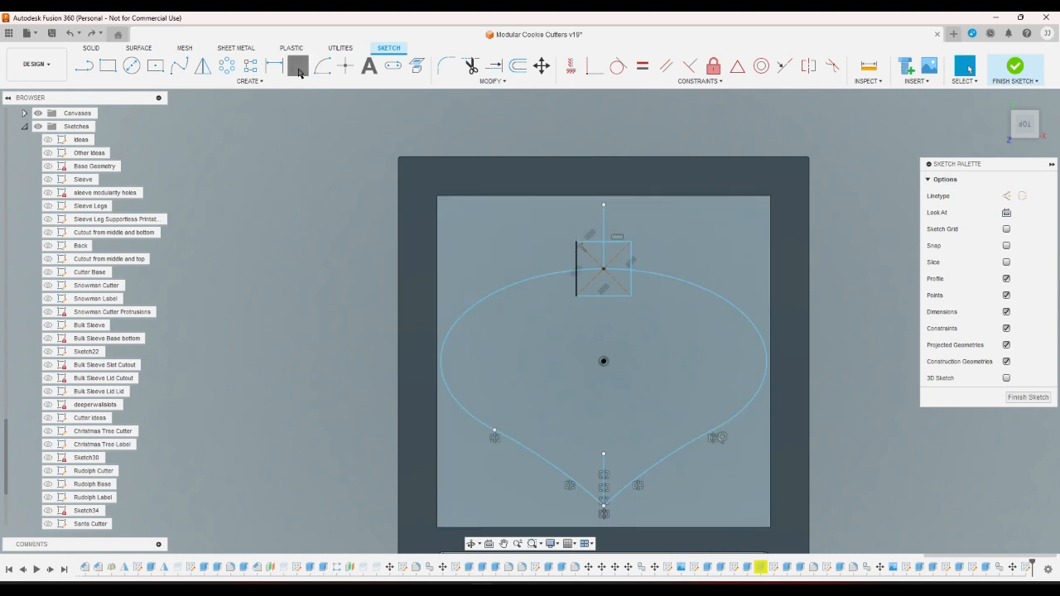
# - Draw an inward-curving three-point arc from the ellipse's upper-left side to the rectangle's upper-left corner
pyautogui.click(298, 70)
pyautogui.scroll(2, 522, 260)
pyautogui.click(533, 289)
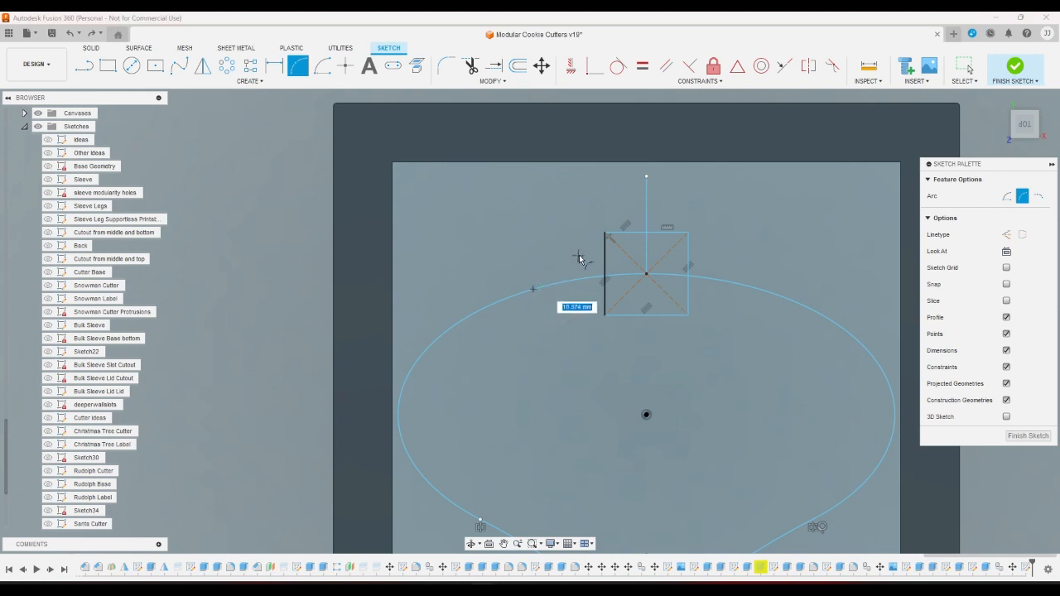
pyautogui.click(605, 233)
pyautogui.click(587, 264)
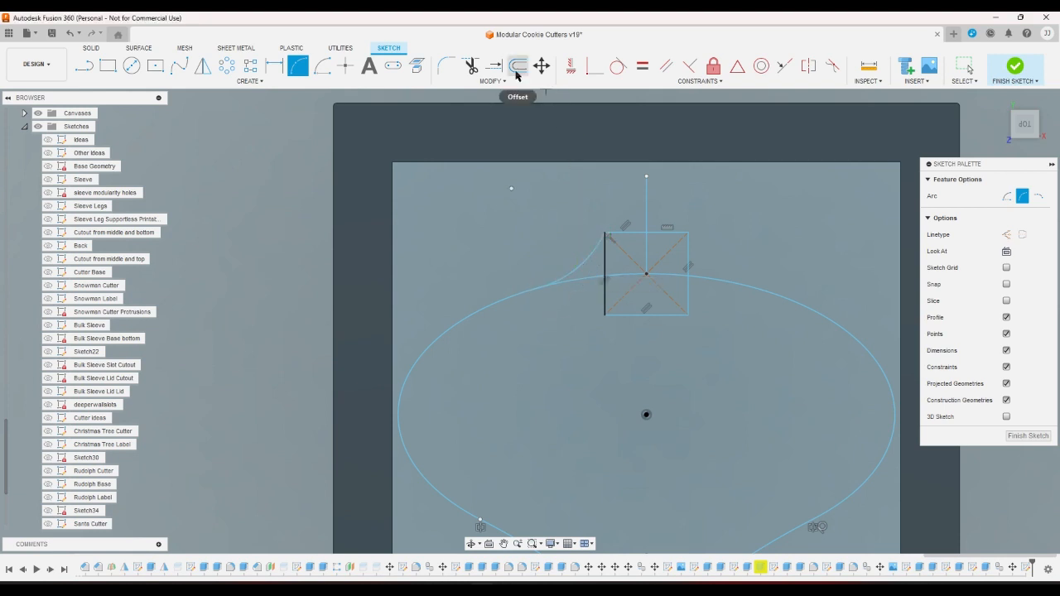
pyautogui.press('Escape')
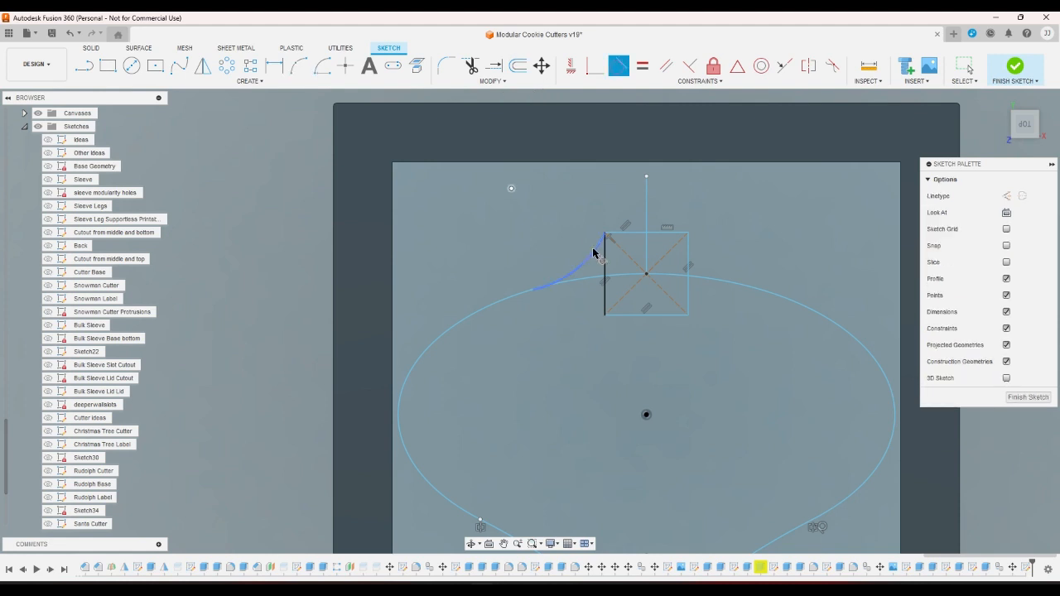
# - Apply a tangent constraint between the upper-left arc and the ellipse
pyautogui.click(580, 264)
pyautogui.click(572, 285)
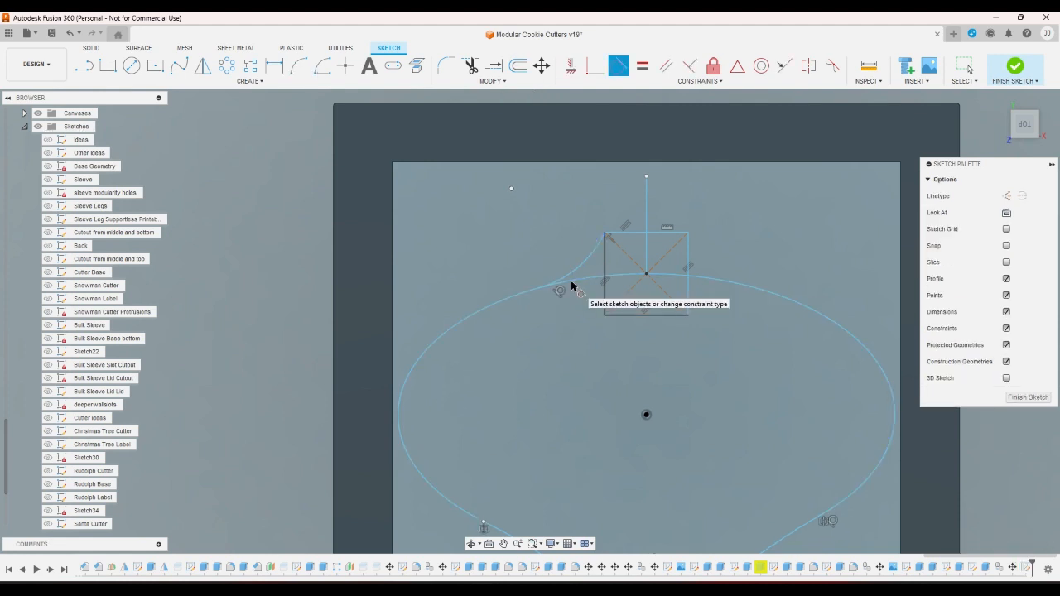
pyautogui.rightClick(567, 301)
pyautogui.click(610, 301)
# - Trim away the ellipse segment beneath the upper-left arc and the part of the rectangle's left side above the ellipse
pyautogui.scroll(-2, 550, 289)
pyautogui.scroll(-2, 490, 278)
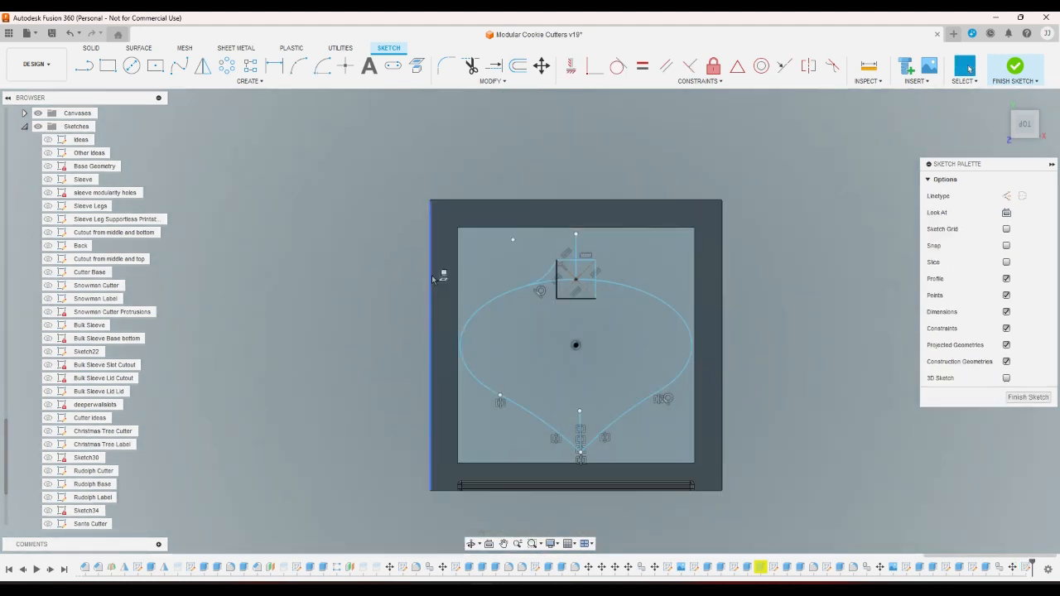
pyautogui.press('t')
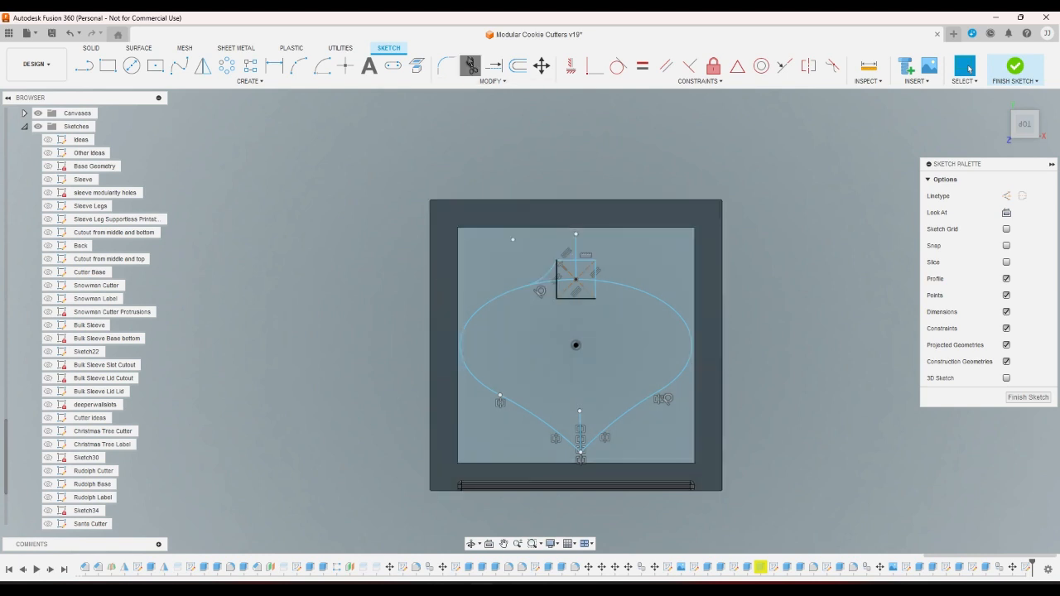
pyautogui.scroll(2, 556, 286)
pyautogui.click(552, 287)
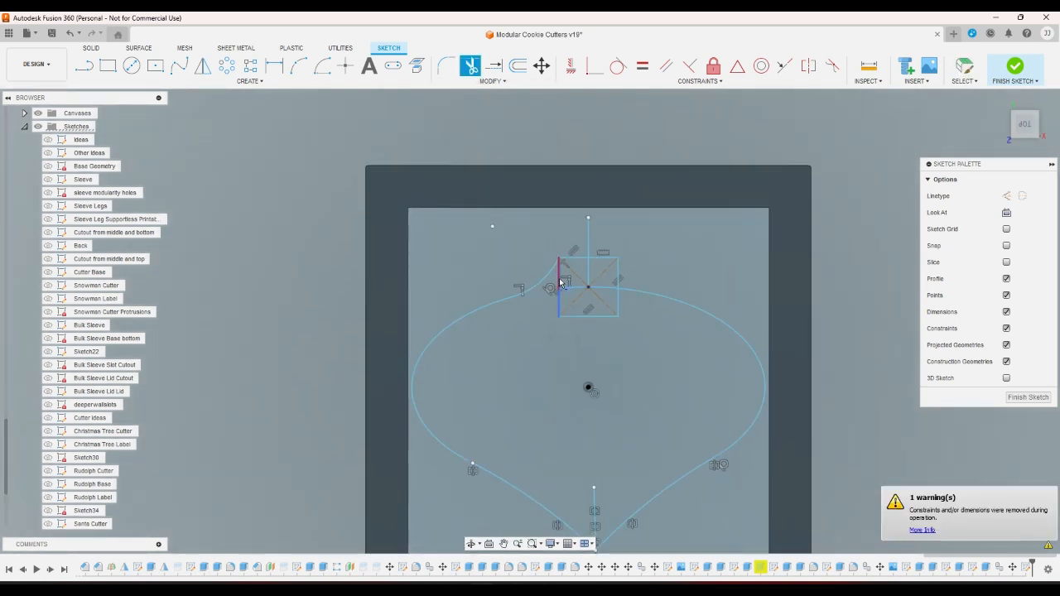
pyautogui.rightClick(547, 309)
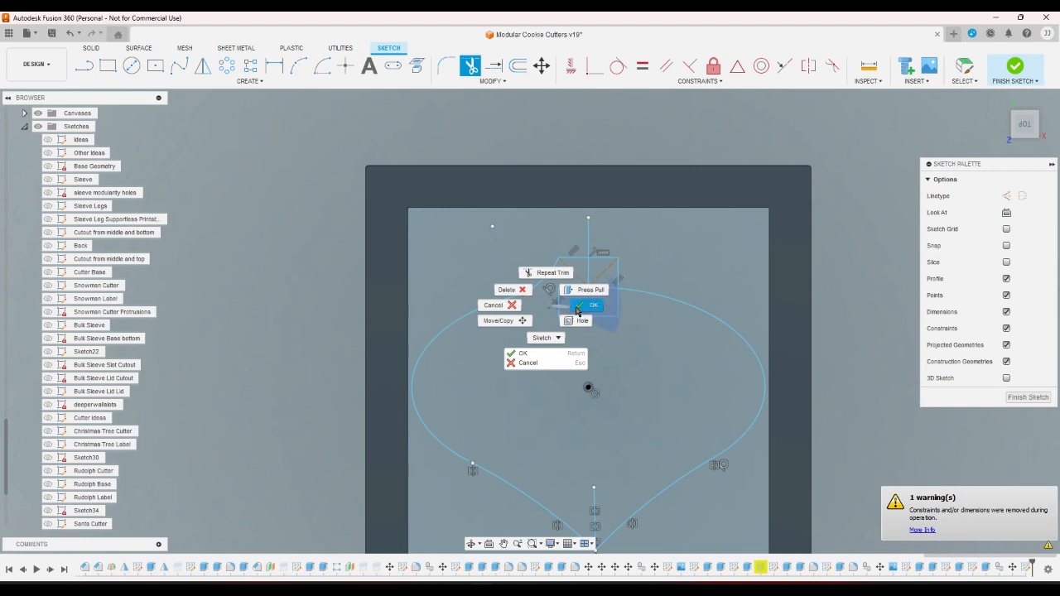
pyautogui.click(570, 309)
# - Mirror the upper-left arc across the vertical centre line above the ellipse
pyautogui.scroll(-3, 546, 293)
pyautogui.scroll(1, 534, 276)
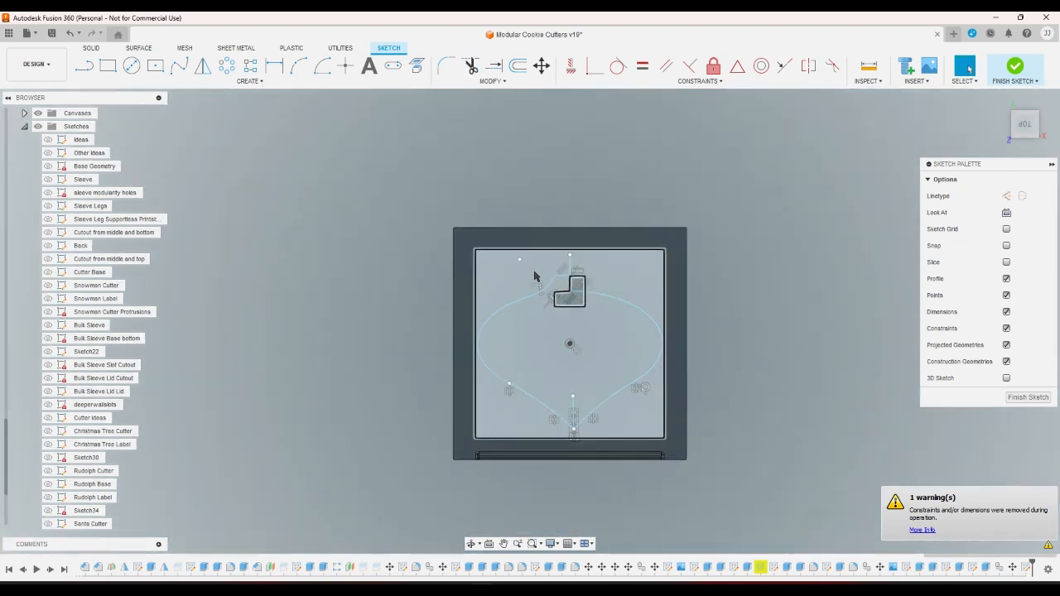
pyautogui.scroll(2, 593, 303)
pyautogui.hotkey('ctrl', 'z')
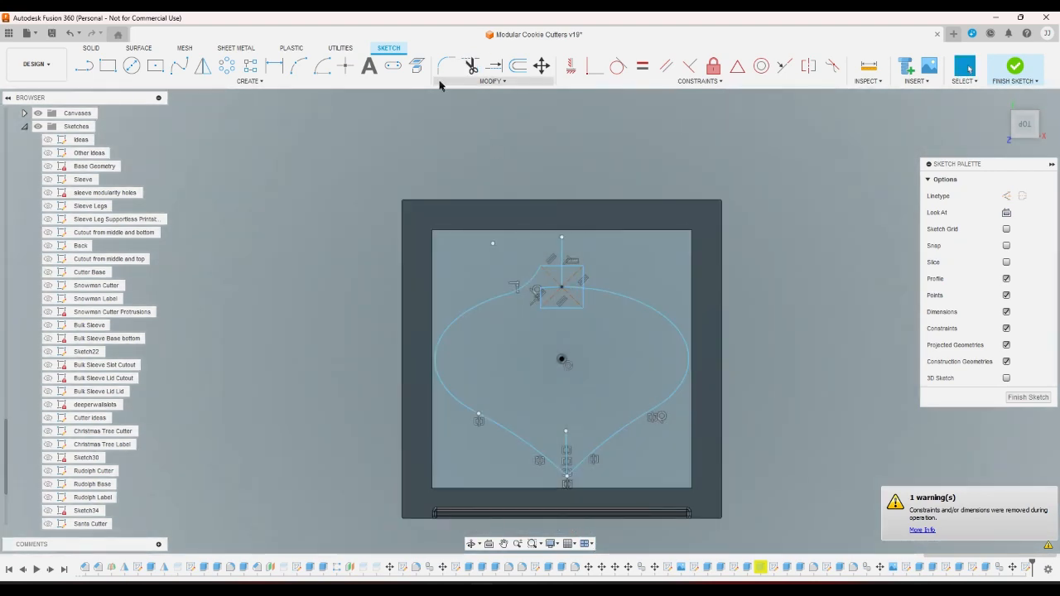
pyautogui.click(203, 66)
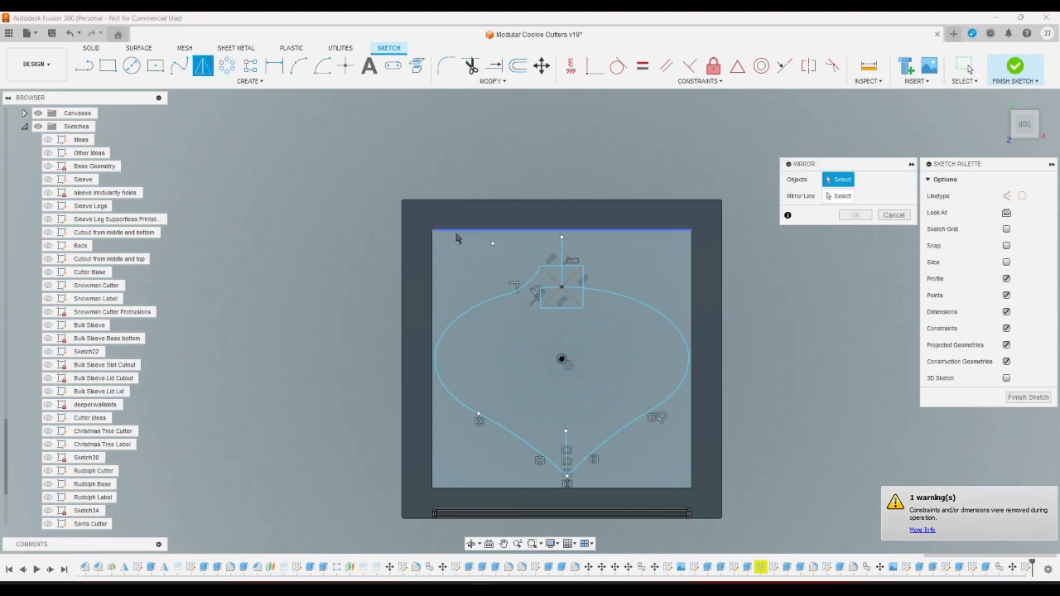
pyautogui.click(538, 282)
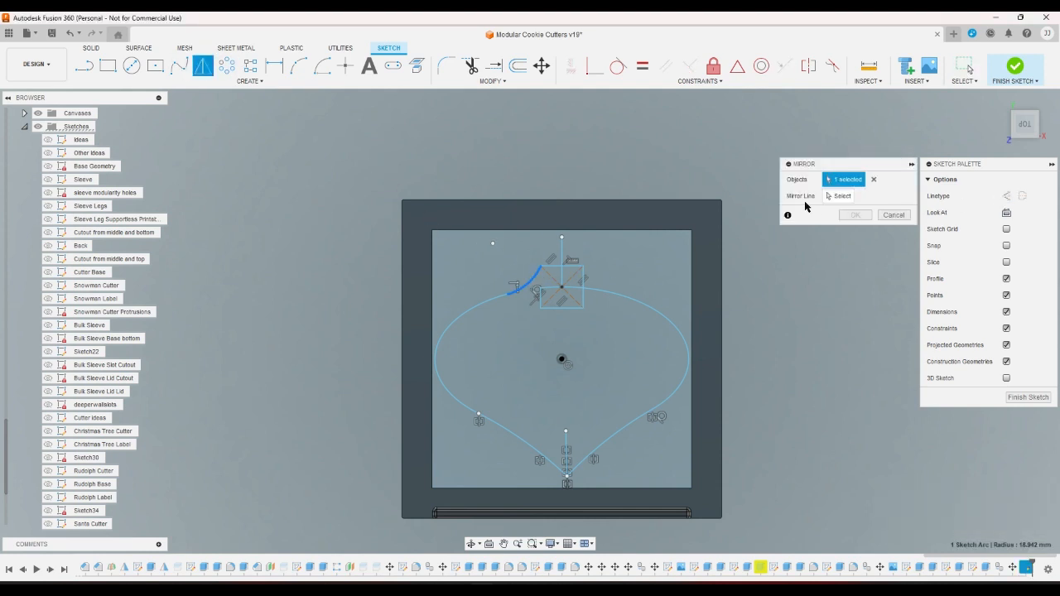
pyautogui.click(837, 196)
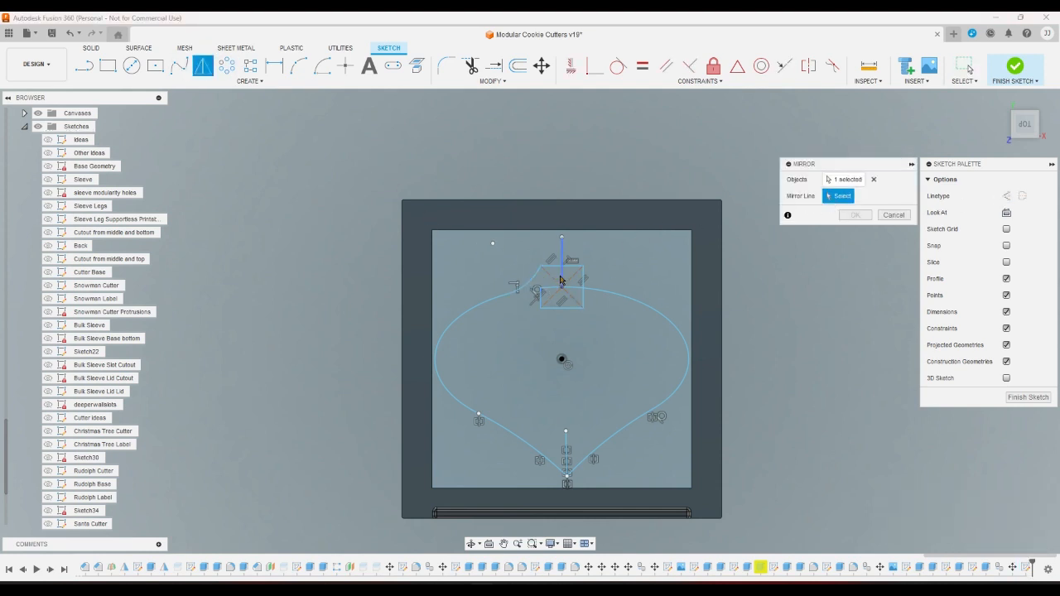
pyautogui.click(562, 274)
pyautogui.click(856, 214)
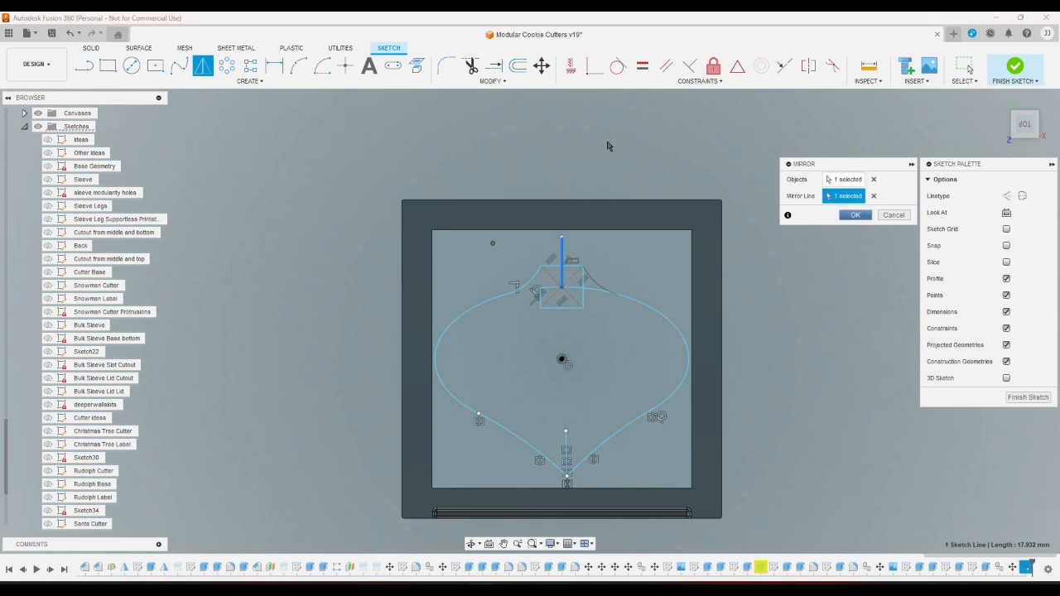
# - Trim away the ellipse segment beneath the mirrored arc and the part of the rectangle's right side above the ellipse
pyautogui.click(473, 69)
pyautogui.scroll(5, 575, 265)
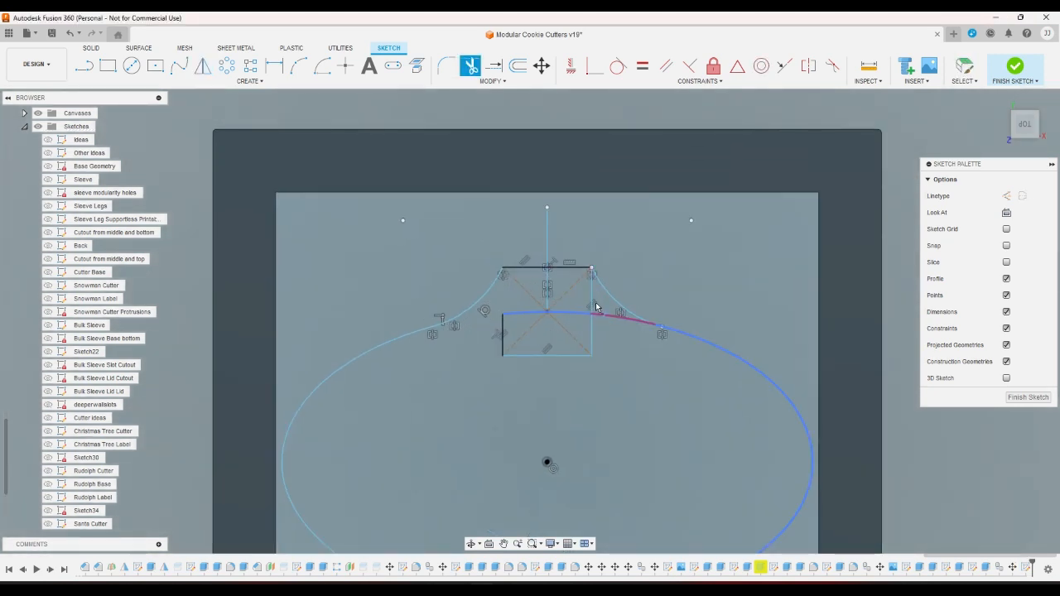
pyautogui.click(596, 307)
pyautogui.click(591, 301)
pyautogui.rightClick(635, 272)
pyautogui.click(681, 273)
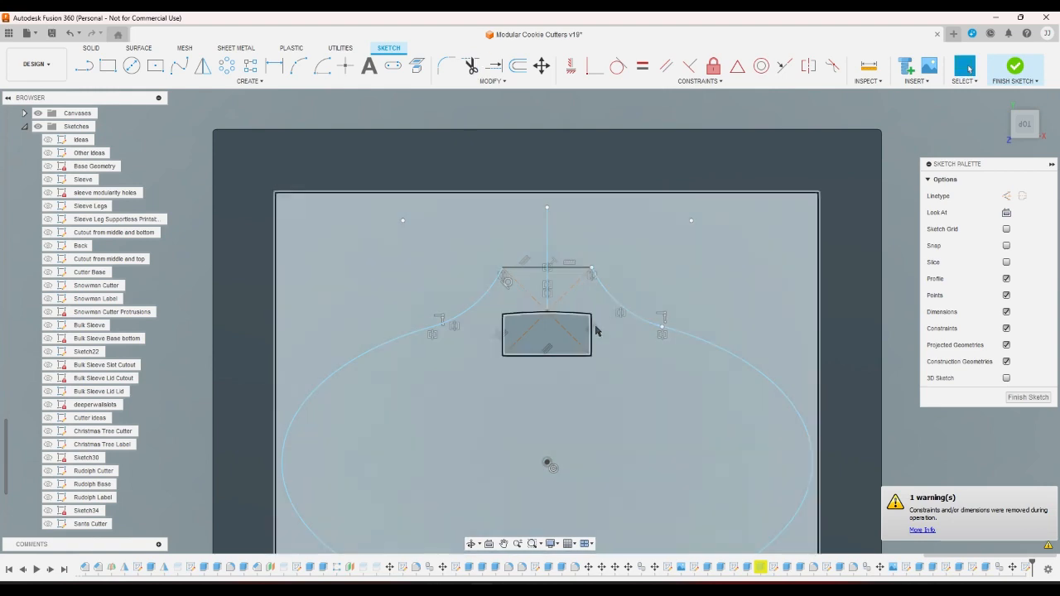
# - Delete the rectangle's remaining left, right and bottom lines and the ellipse segment between them, keeping its top edge
pyautogui.click(591, 335)
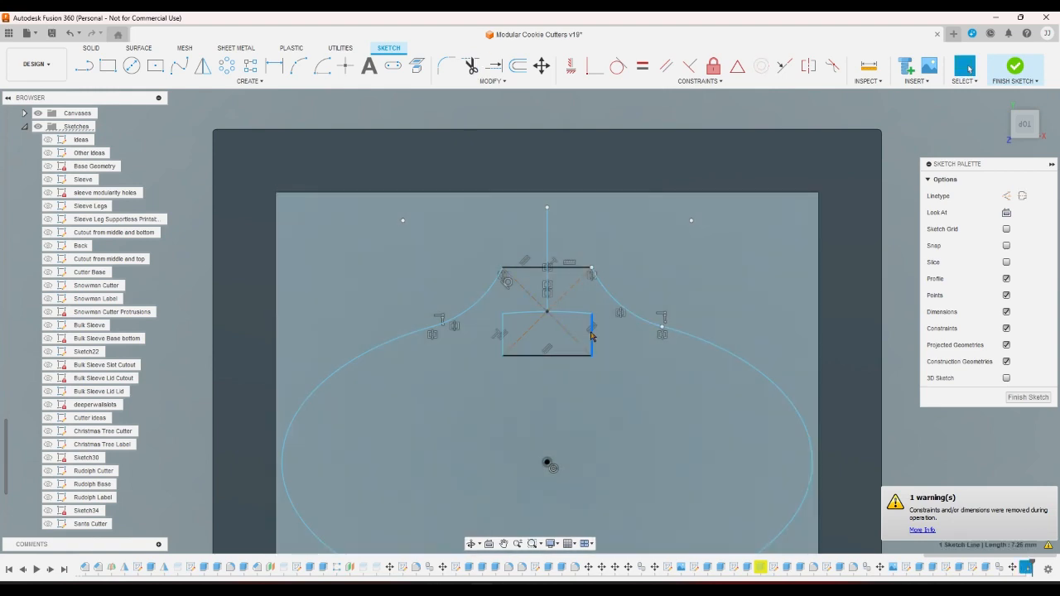
pyautogui.press('Delete')
pyautogui.click(563, 313)
pyautogui.press('Delete')
pyautogui.click(503, 330)
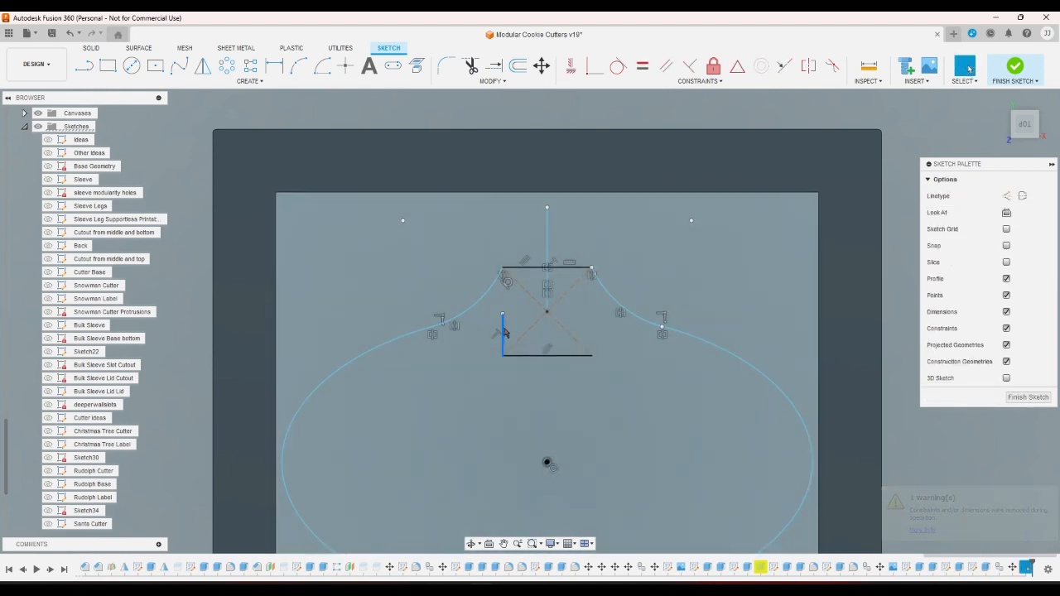
pyautogui.press('Delete')
pyautogui.click(539, 355)
pyautogui.press('Delete')
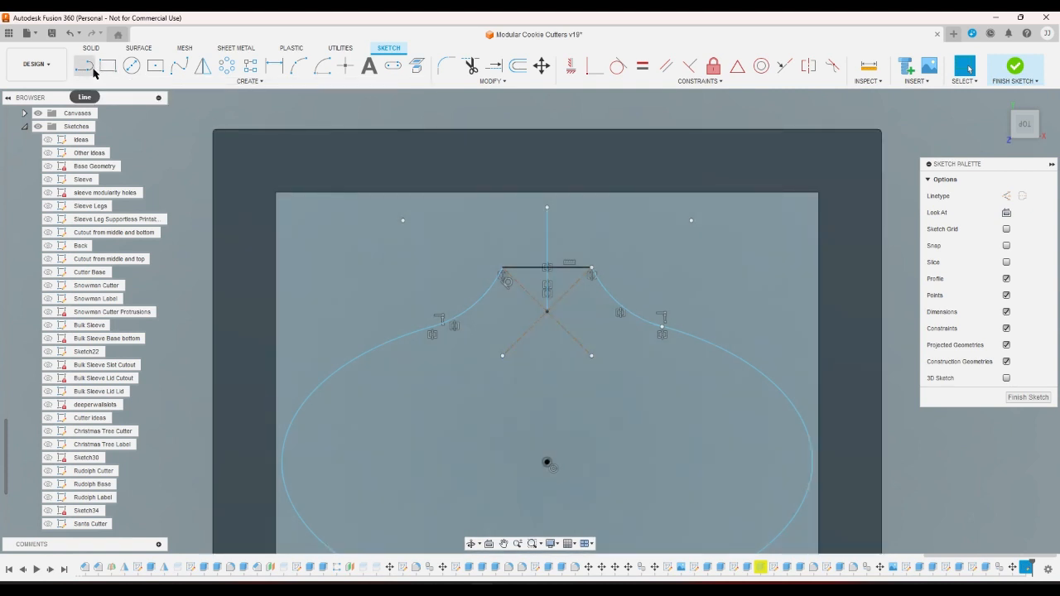
# - Sketch a circle about 2.1 mm in diameter just left of the ornament neck's upper-left corner
pyautogui.click(131, 66)
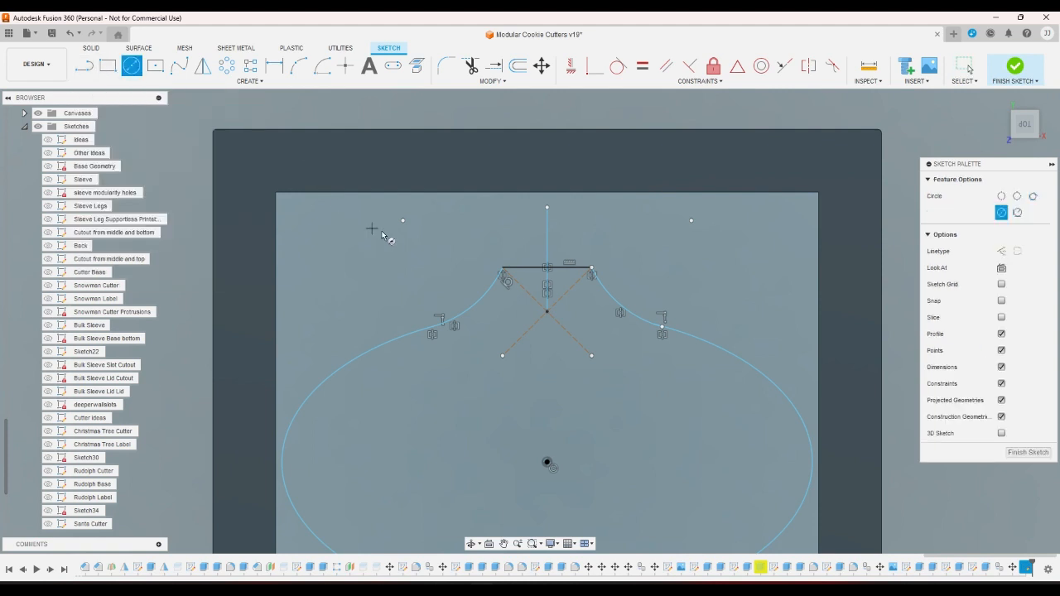
pyautogui.scroll(3, 514, 266)
pyautogui.click(517, 278)
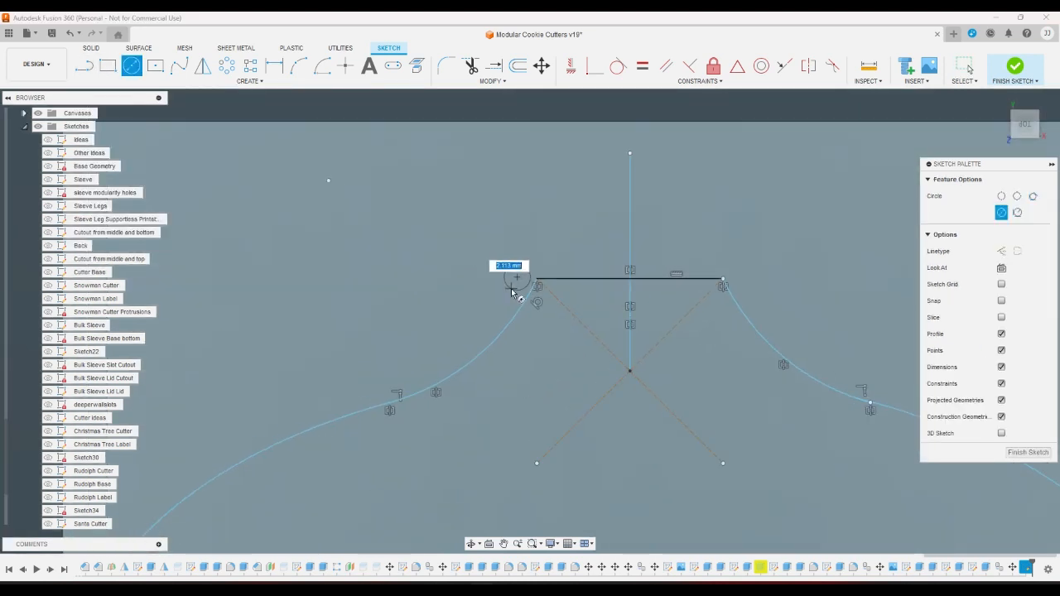
pyautogui.press('l')
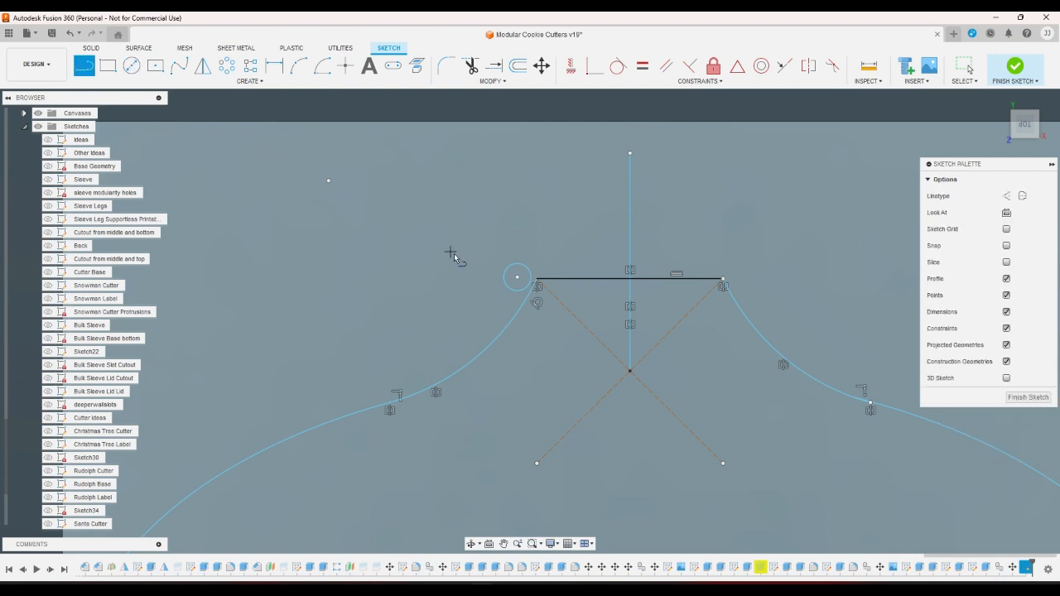
# - Sketch a vertical line up from the small circle's left edge and a horizontal line from its end across above the neck
pyautogui.moveTo(519, 282); pyautogui.dragTo(505, 282)
pyautogui.click(503, 225)
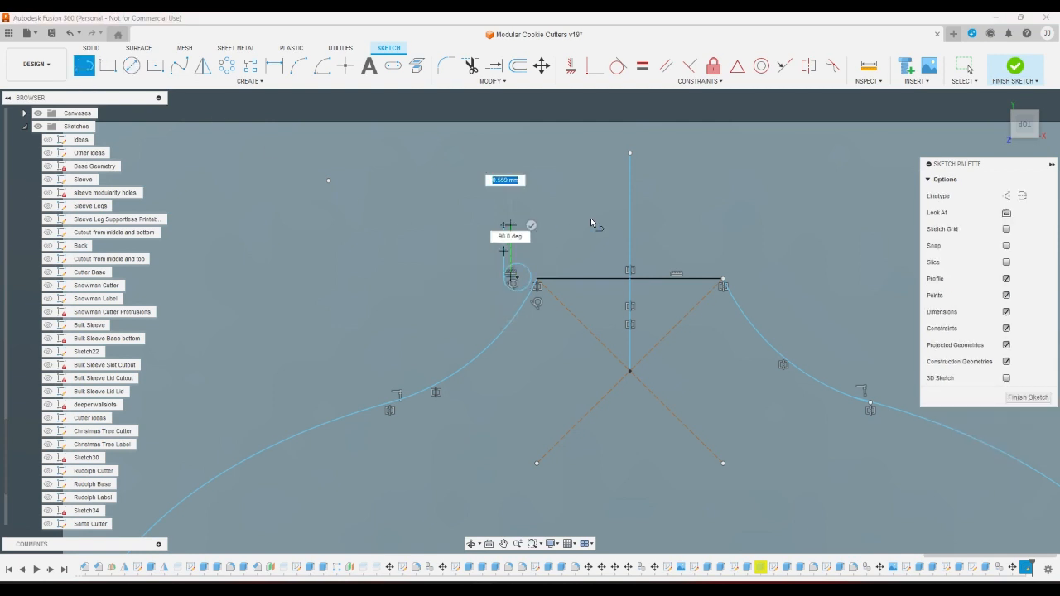
pyautogui.click(750, 226)
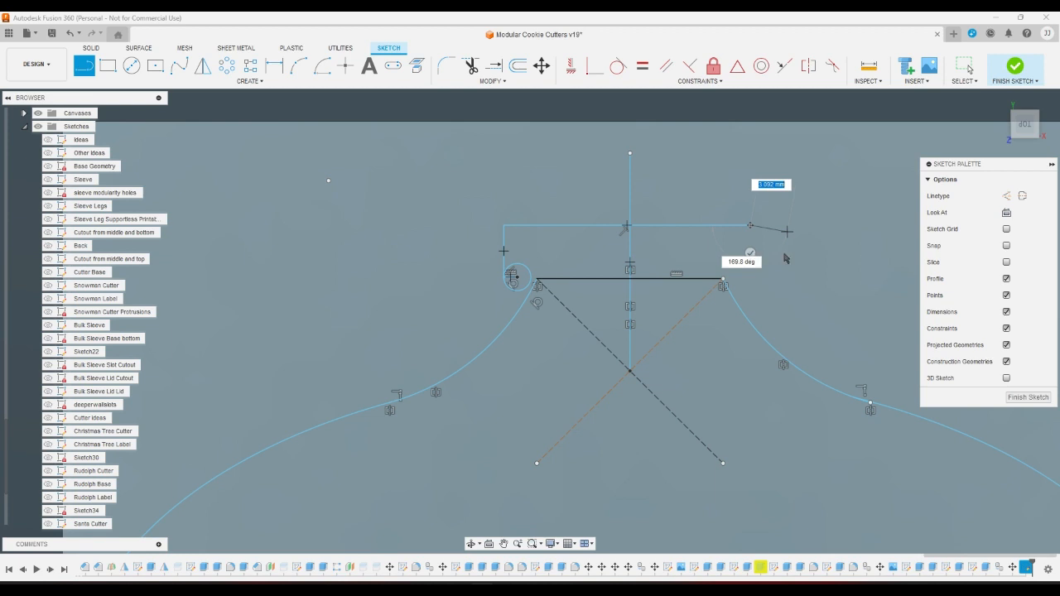
pyautogui.rightClick(771, 281)
pyautogui.click(792, 283)
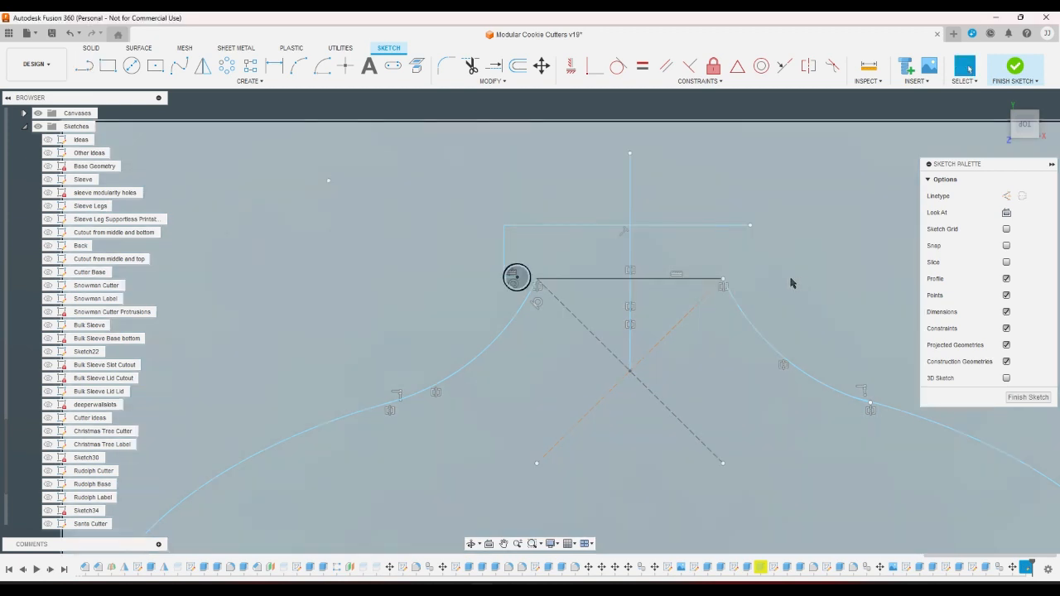
# - Mirror the small circle and the vertical line beside it across the vertical centre line
pyautogui.click(203, 65)
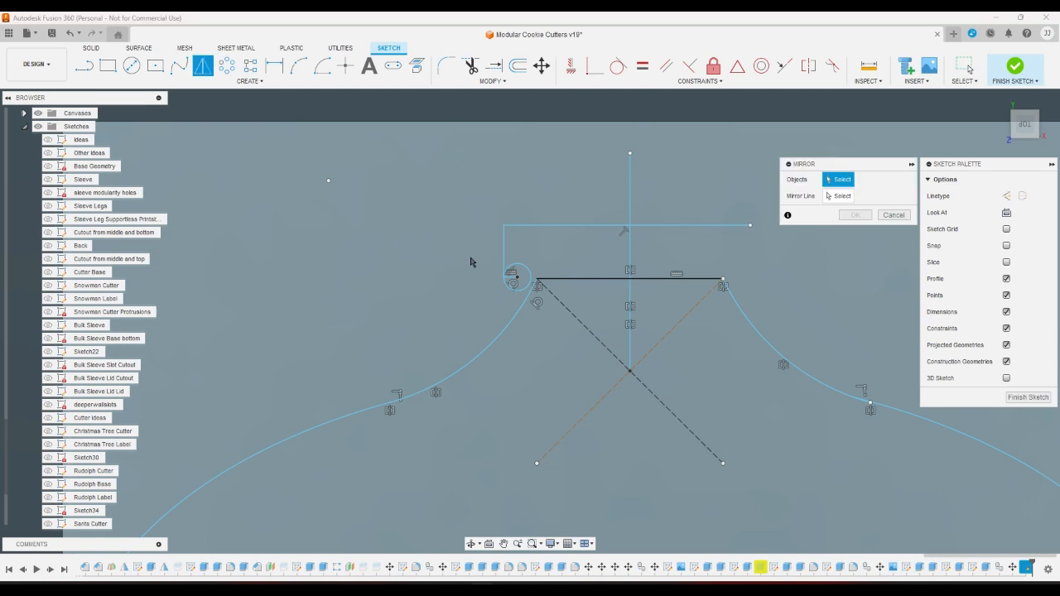
pyautogui.click(511, 270)
pyautogui.click(505, 249)
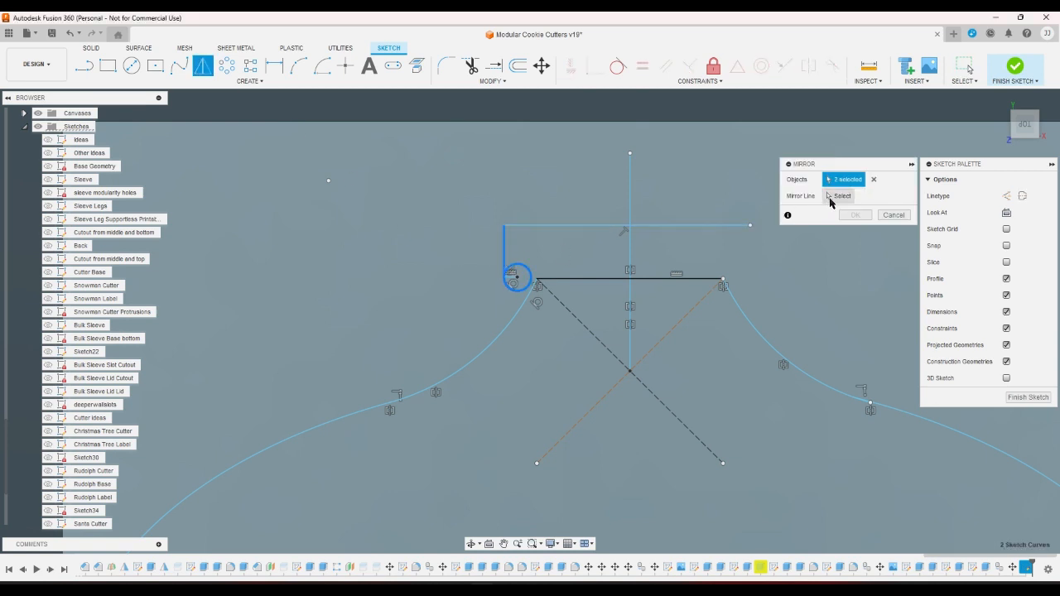
pyautogui.click(839, 196)
pyautogui.click(629, 201)
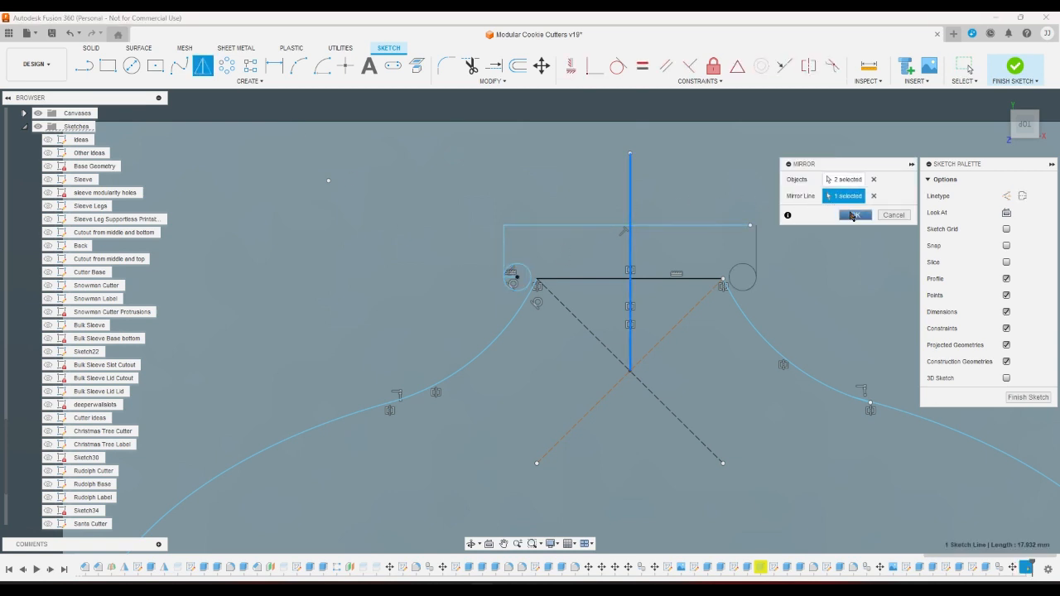
pyautogui.click(855, 215)
# - Extend the cap's top line to meet the mirrored vertical line on the right
pyautogui.click(494, 66)
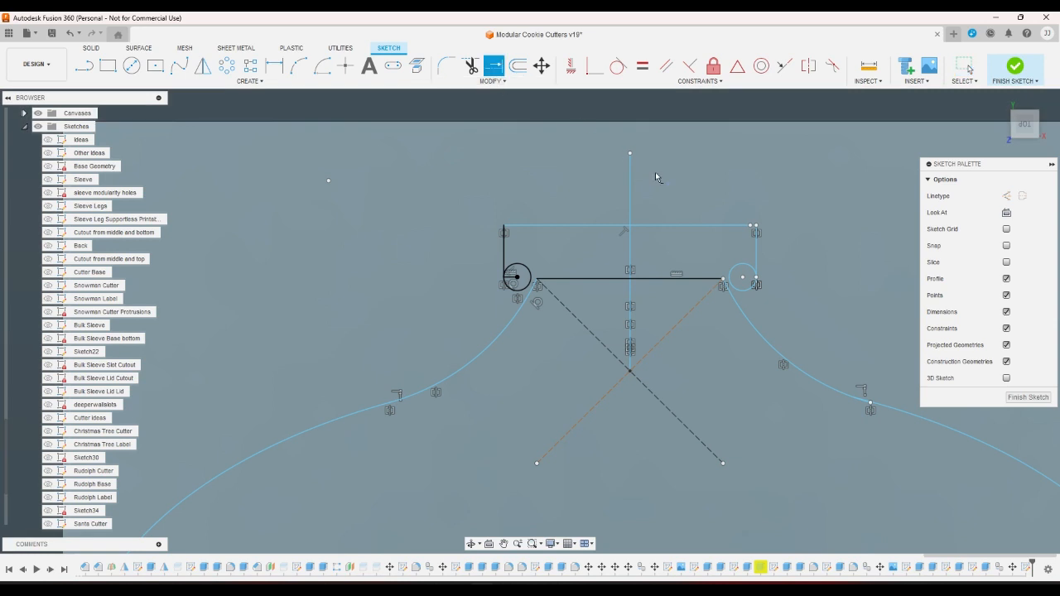
pyautogui.click(730, 228)
pyautogui.scroll(2, 587, 275)
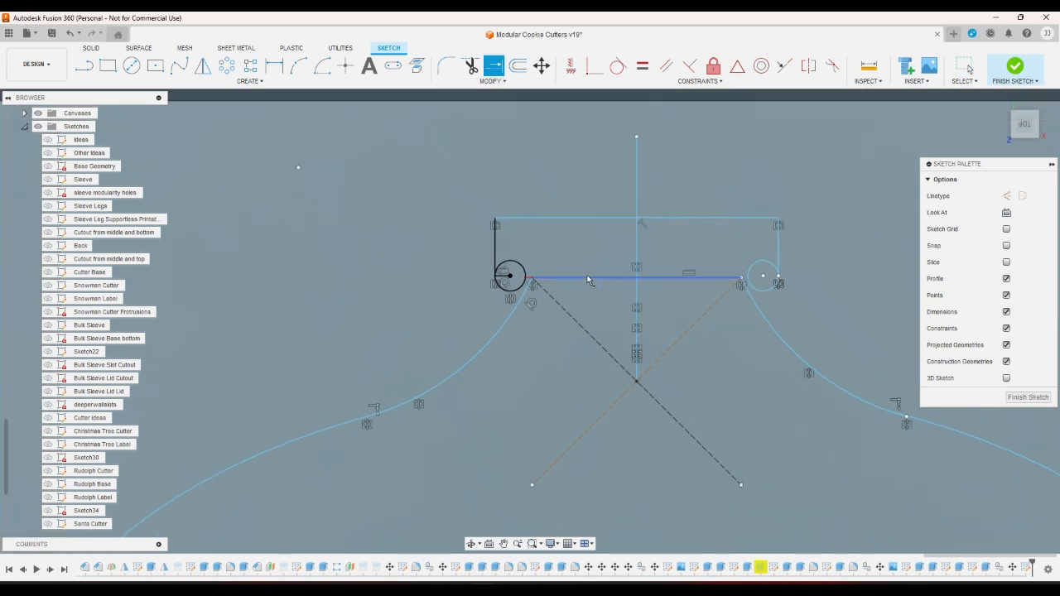
# - Sketch a horizontal line joining the two small circles along the neck's top edge
pyautogui.click(93, 71)
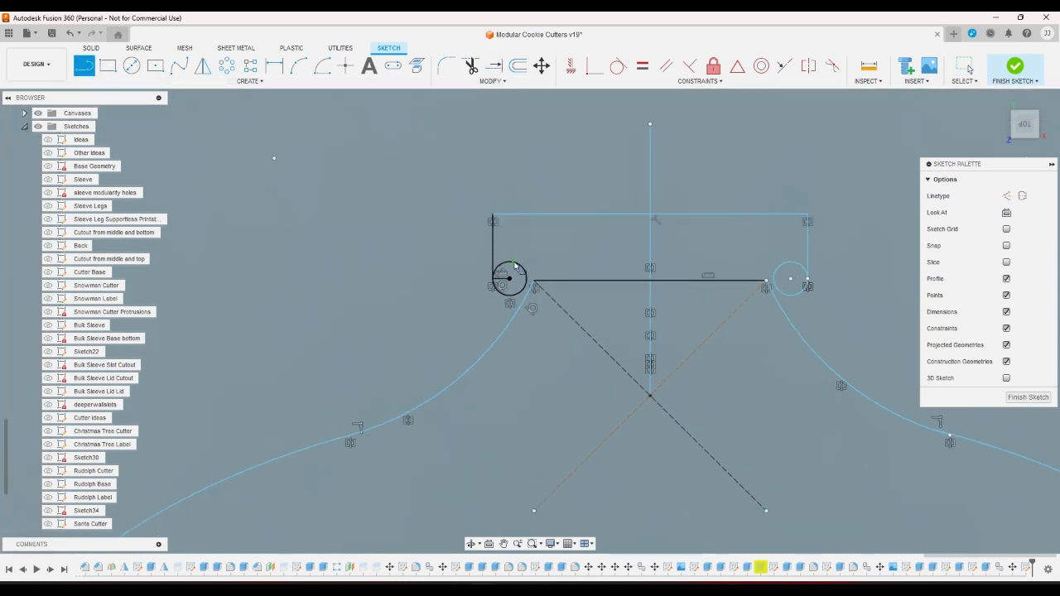
pyautogui.scroll(2, 509, 280)
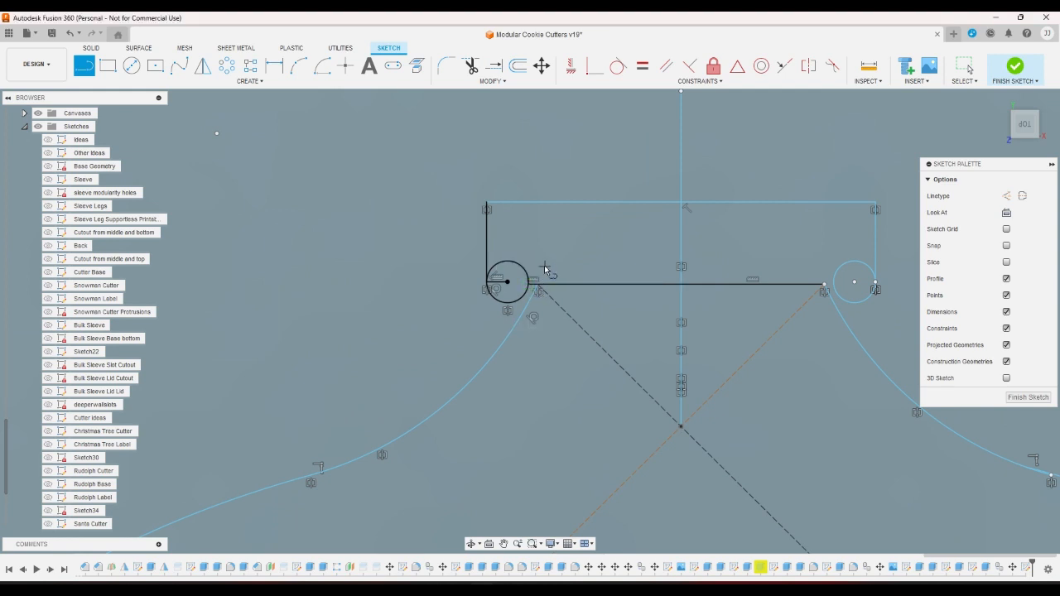
pyautogui.scroll(-2, 532, 284)
pyautogui.scroll(1, 731, 288)
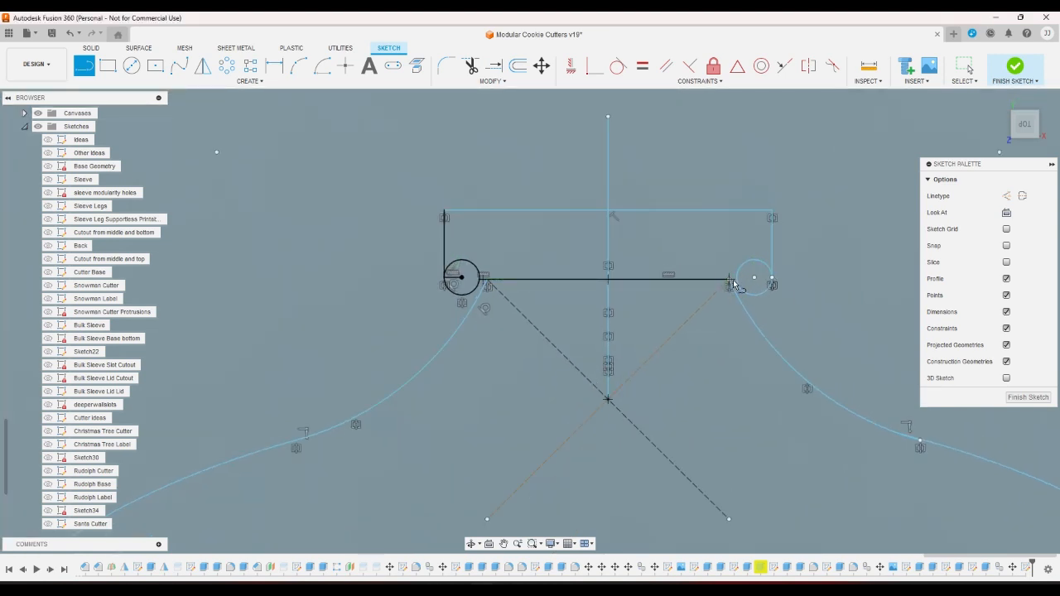
pyautogui.rightClick(711, 248)
pyautogui.click(741, 247)
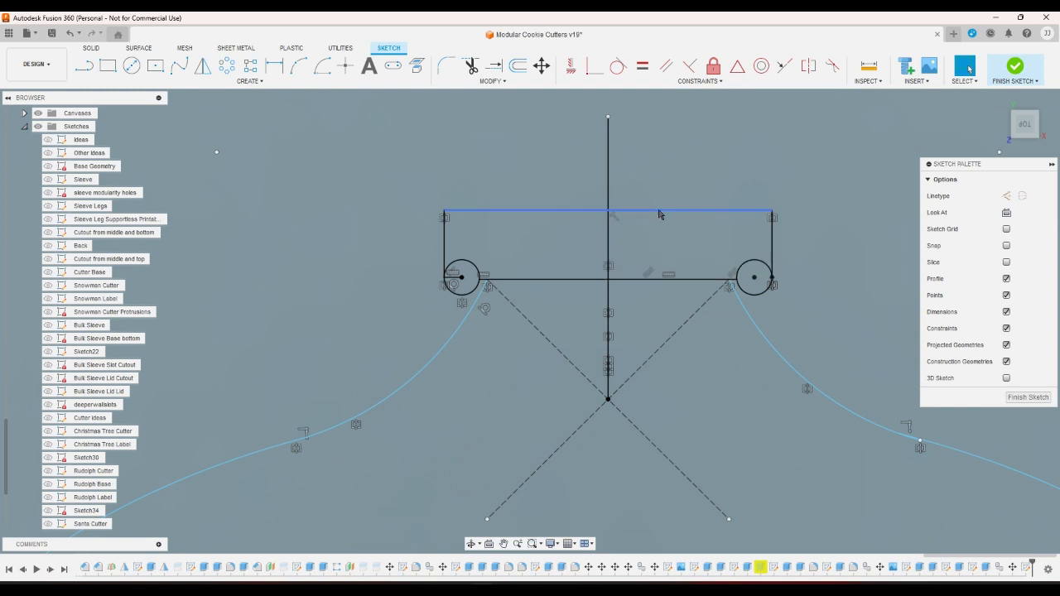
# - Raise the cap's top line and enlarge the cap's right circle to about 3.1 mm in diameter
pyautogui.moveTo(658, 213); pyautogui.dragTo(658, 169)
pyautogui.scroll(-1, 647, 212)
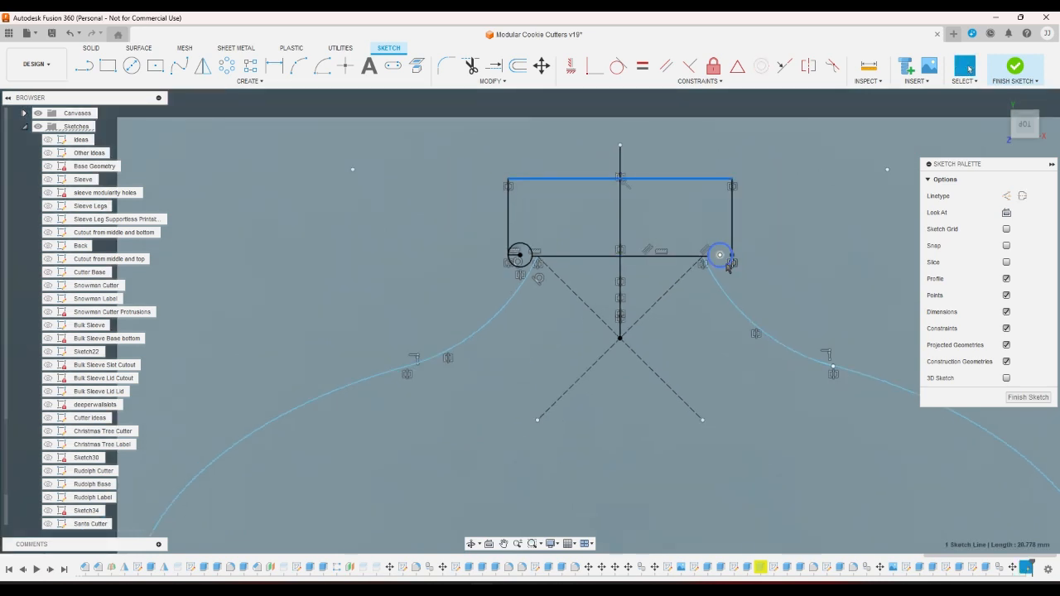
pyautogui.moveTo(720, 257)
pyautogui.mouseDown()
pyautogui.moveTo(741, 256)
pyautogui.moveTo(744, 272)
pyautogui.mouseUp()
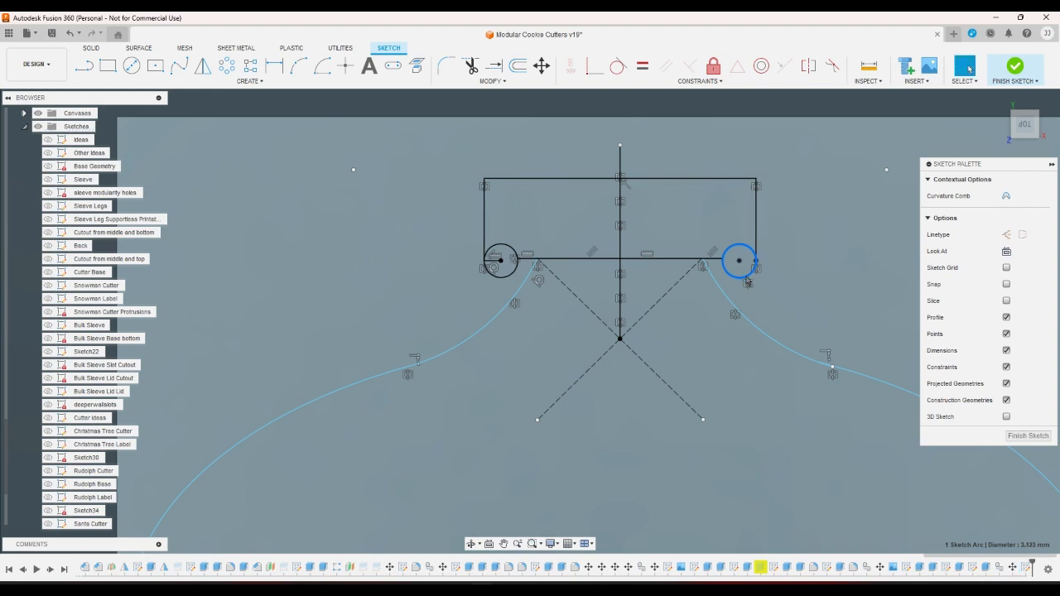
pyautogui.scroll(-5, 746, 282)
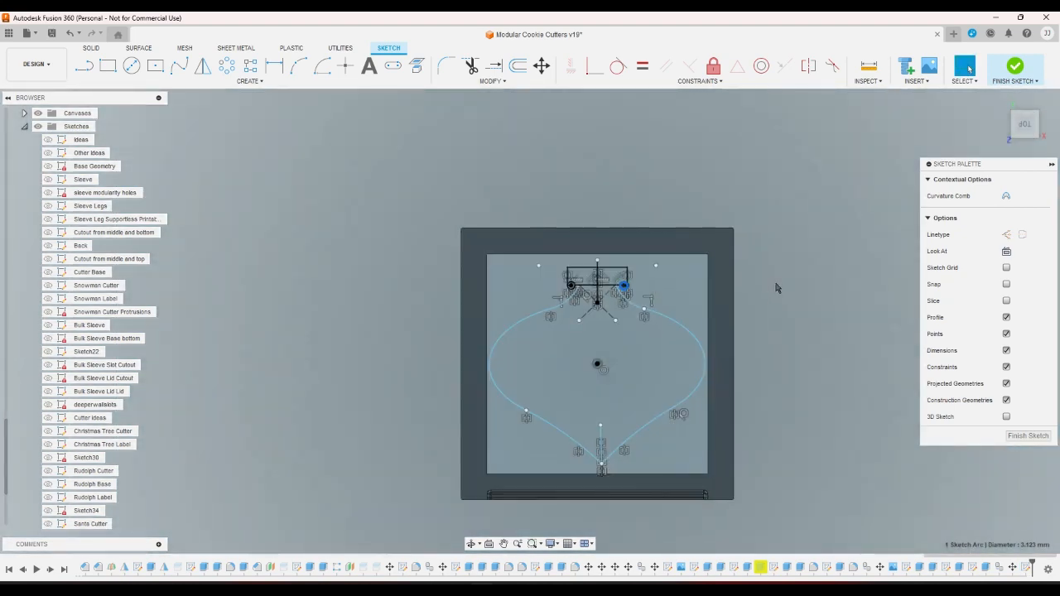
# - Undo the cap's circles and lines, back to the plain neck with its single top edge
pyautogui.hotkey('ctrl', 'z')
pyautogui.hotkey('ctrl', 'z')
pyautogui.hotkey('ctrl', 'z')
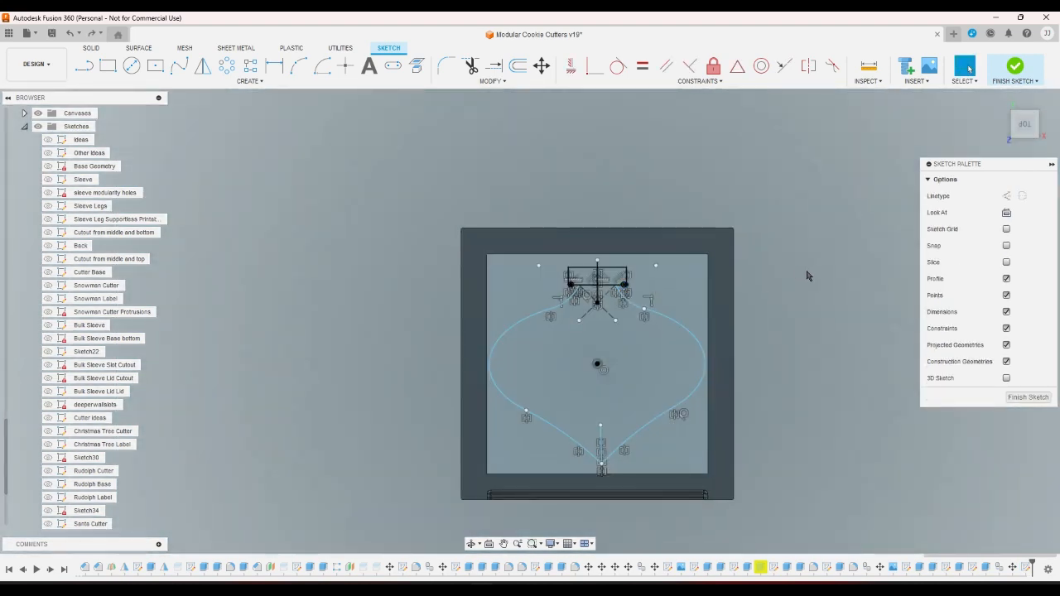
pyautogui.hotkey('ctrl', 'z')
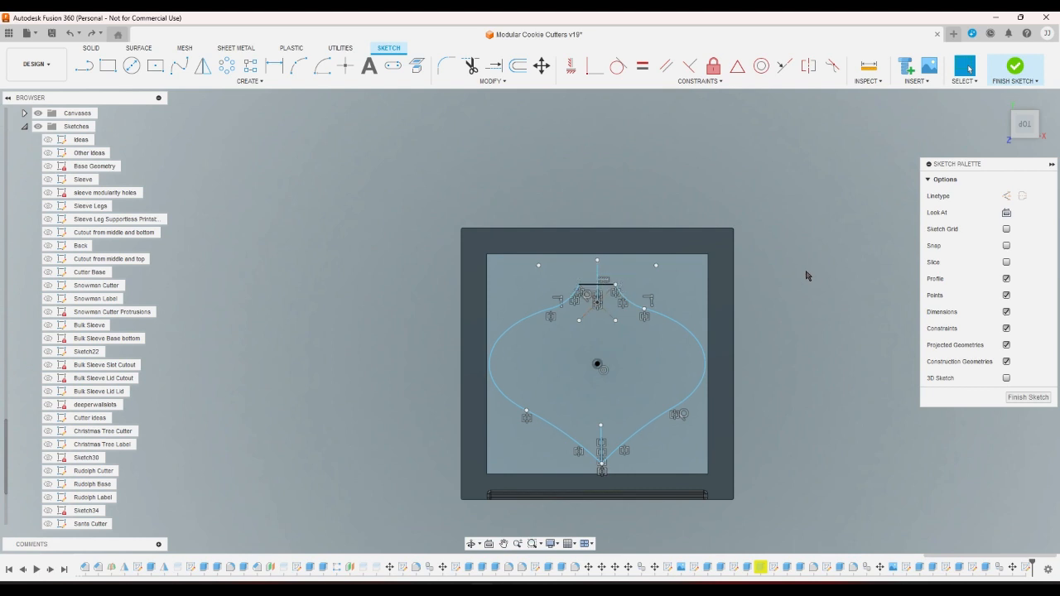
# - Delete the vertical centre line running through the ornament's neck
pyautogui.scroll(5, 604, 268)
pyautogui.click(586, 302)
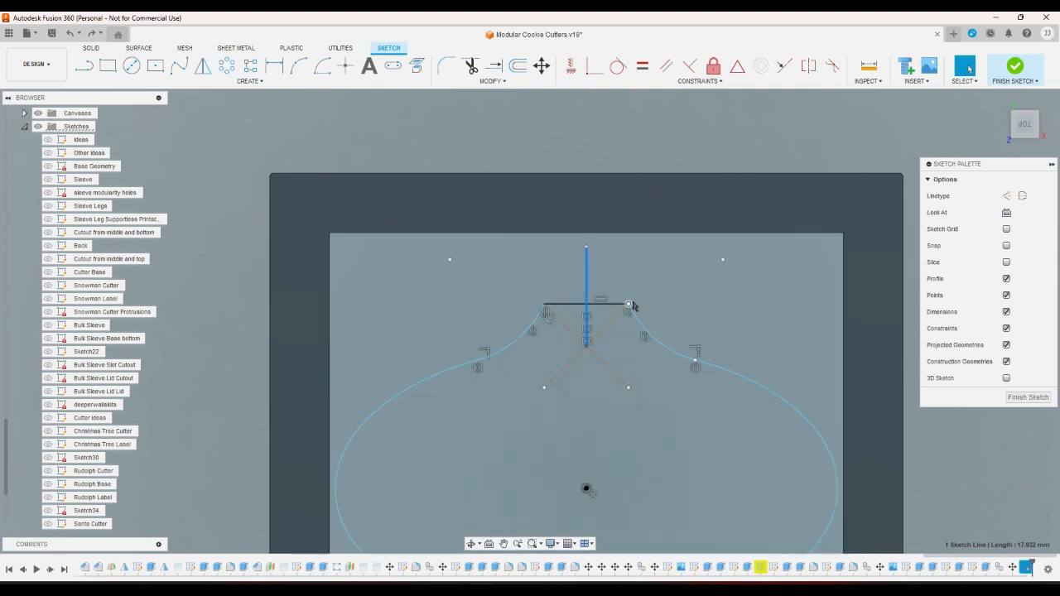
pyautogui.press('Delete')
# - Sketch a cap rectangle about 15.6 mm wide and 7.5 mm high, standing on the neck's top edge
pyautogui.scroll(-3, 637, 293)
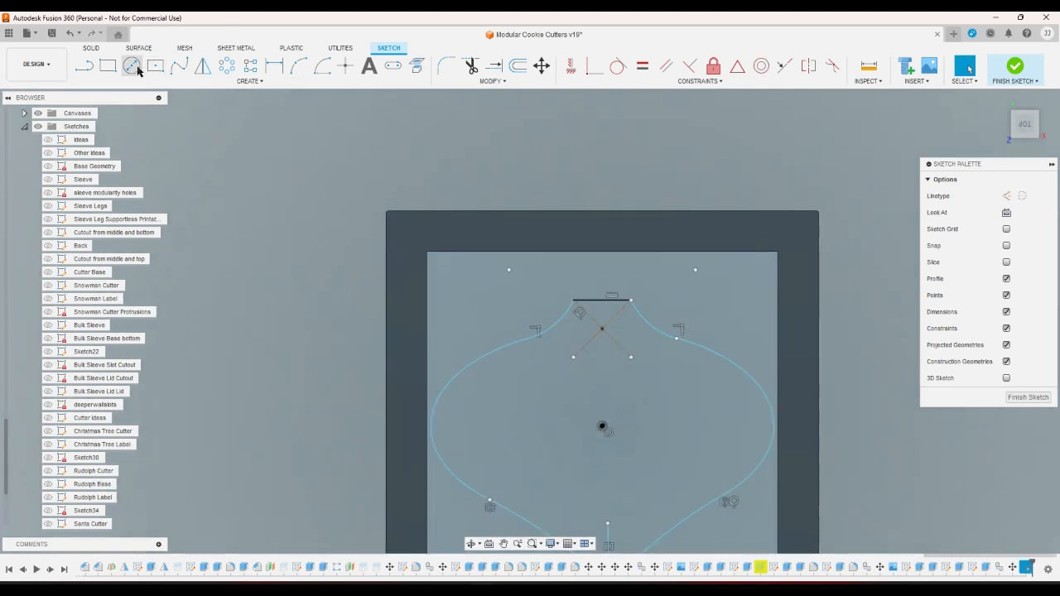
pyautogui.click(108, 67)
pyautogui.scroll(3, 584, 304)
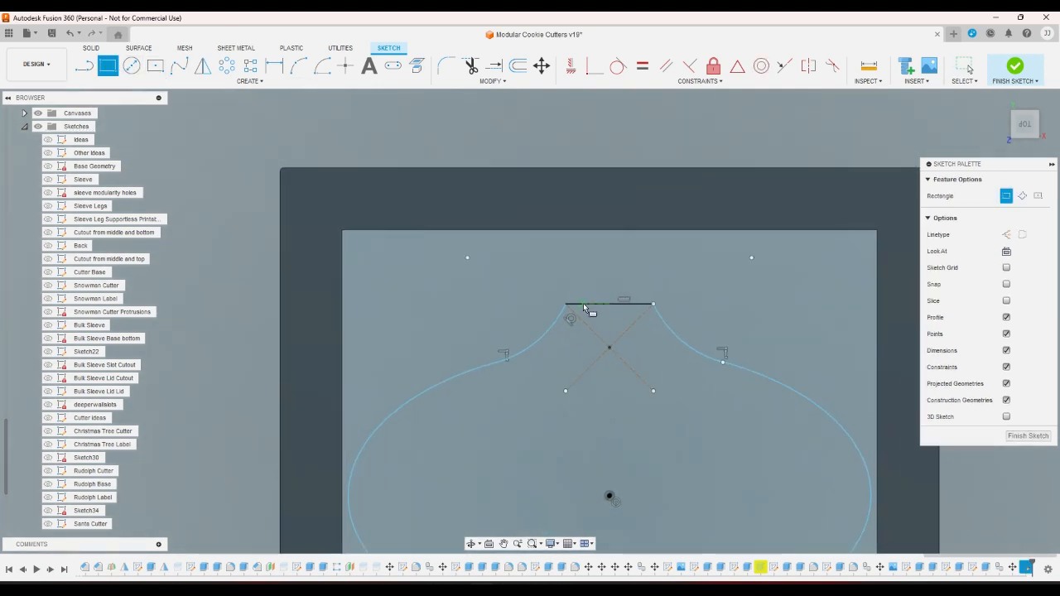
pyautogui.click(654, 305)
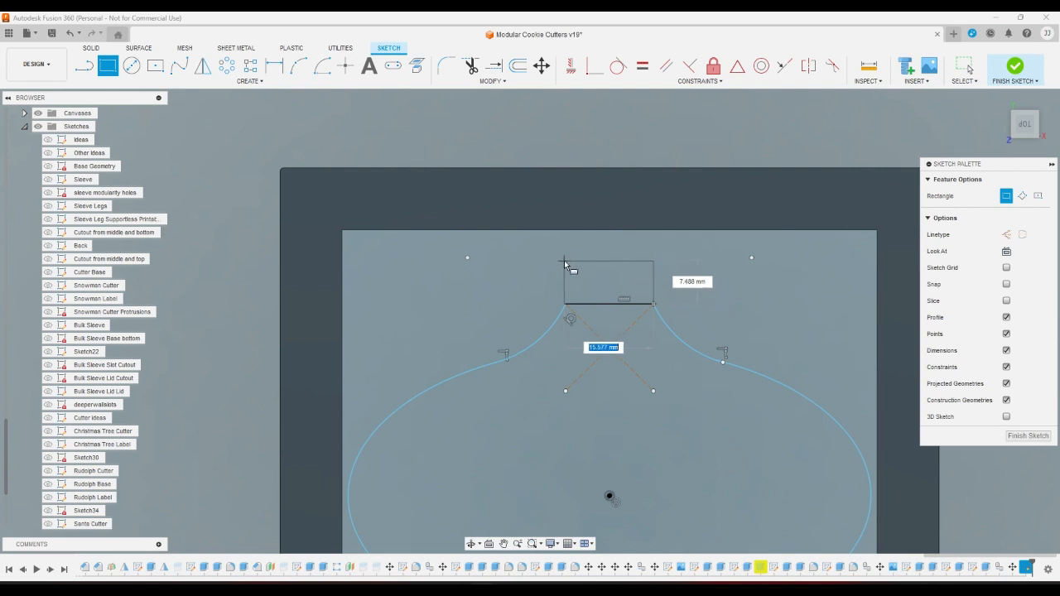
pyautogui.click(565, 263)
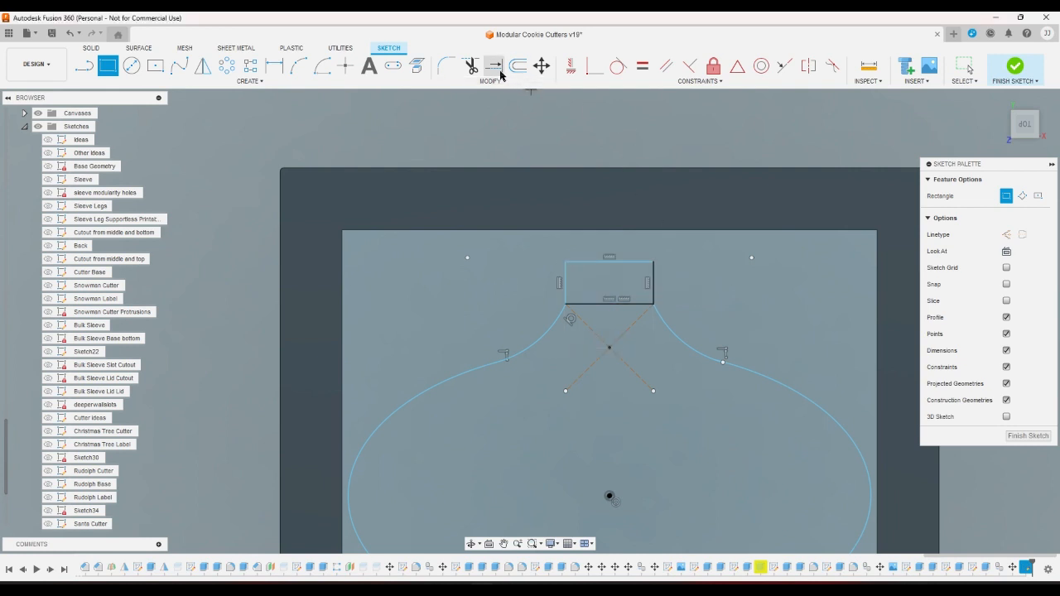
# - Make the cap rectangle's lower-left corner coincident with the left end of the neck's top edge
pyautogui.click(595, 65)
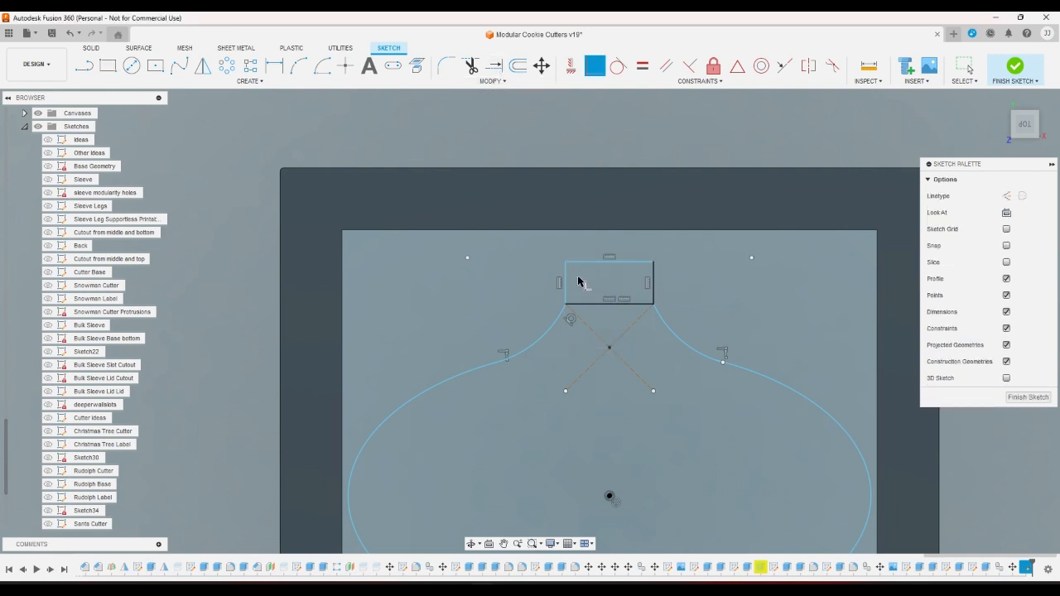
pyautogui.scroll(10, 579, 284)
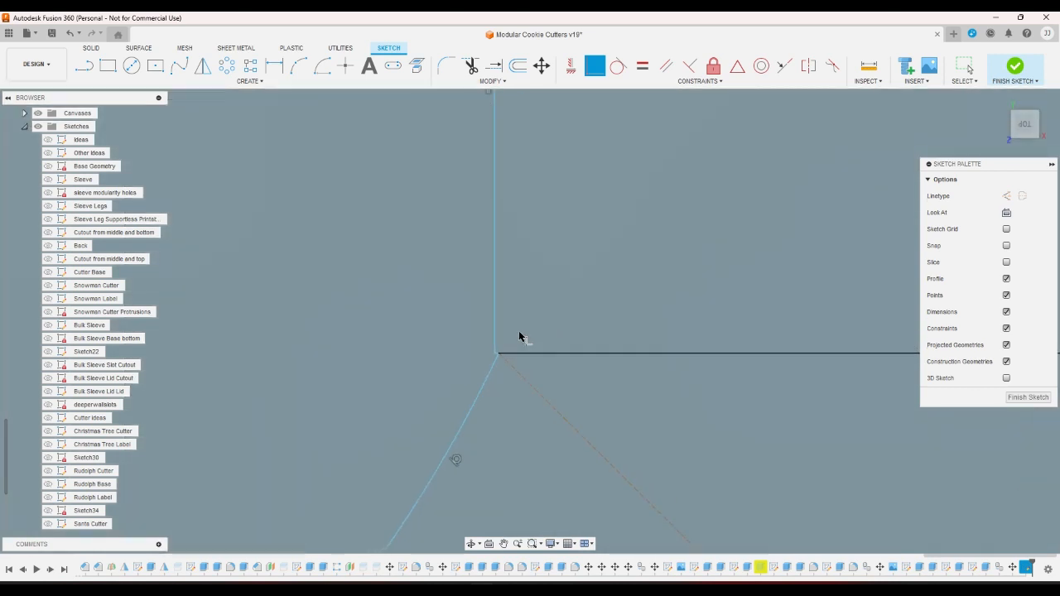
pyautogui.scroll(5, 519, 331)
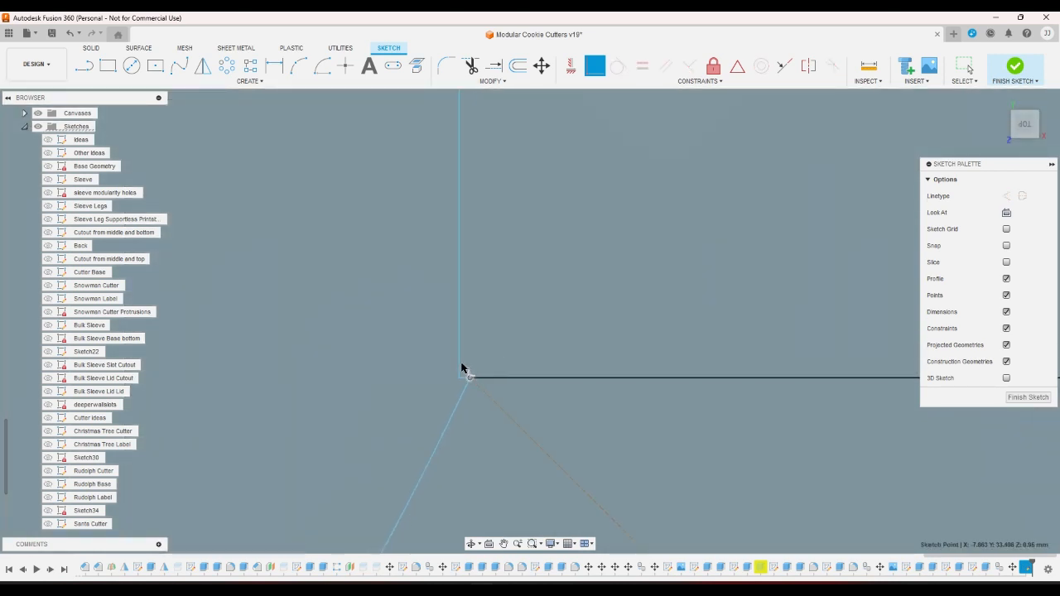
pyautogui.rightClick(536, 353)
pyautogui.click(564, 346)
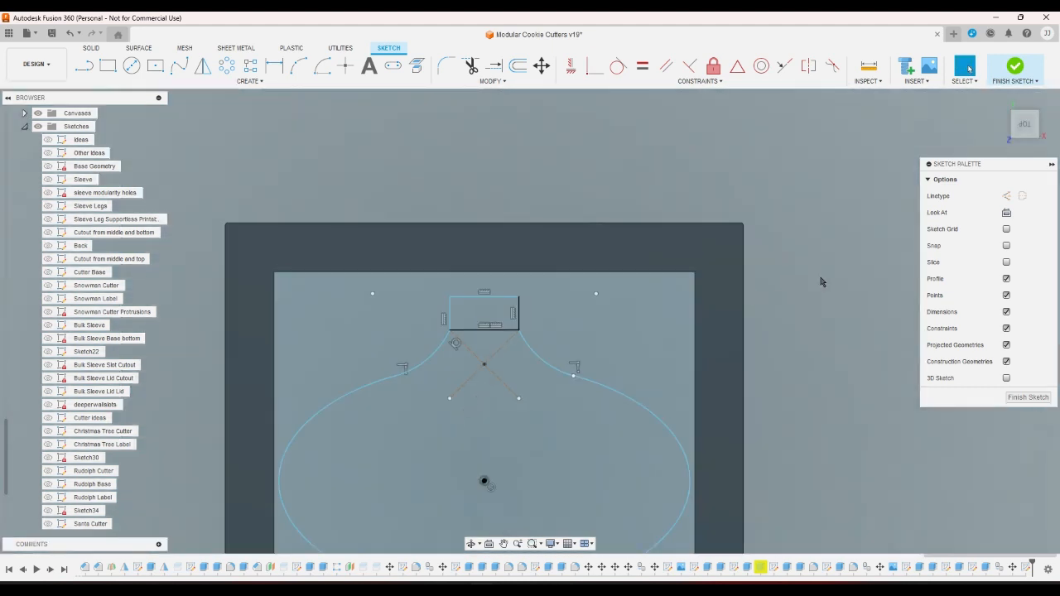
# - Delete the short vertical construction line above the ornament's bottom tip
pyautogui.scroll(1, 820, 290)
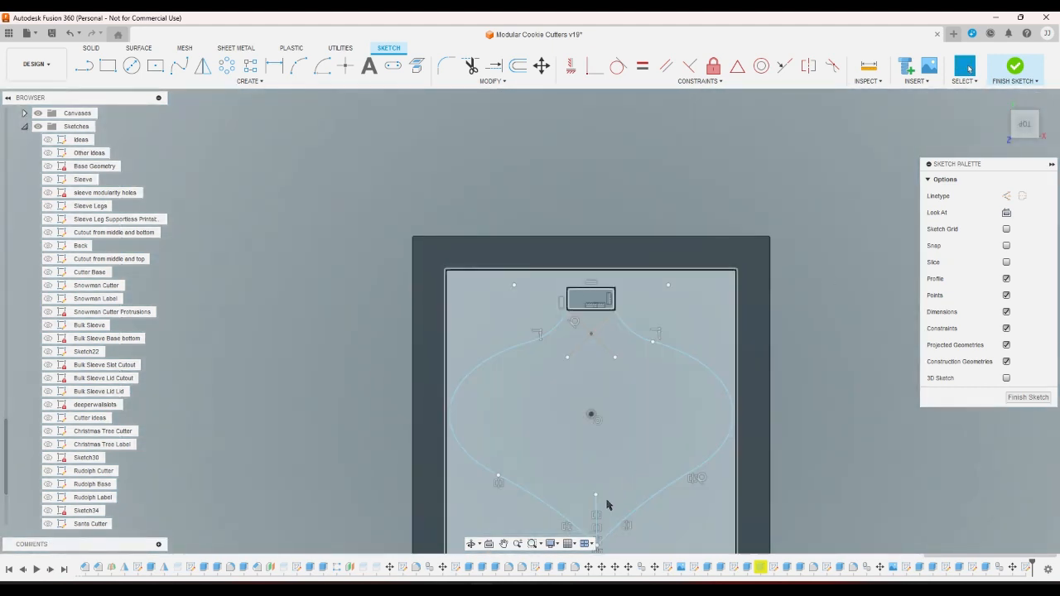
pyautogui.click(598, 509)
pyautogui.press('Delete')
# - Remove the overlapping horizontal lines between the cap rectangle and the neck so the outline is one open shape
pyautogui.click(471, 65)
pyautogui.click(597, 309)
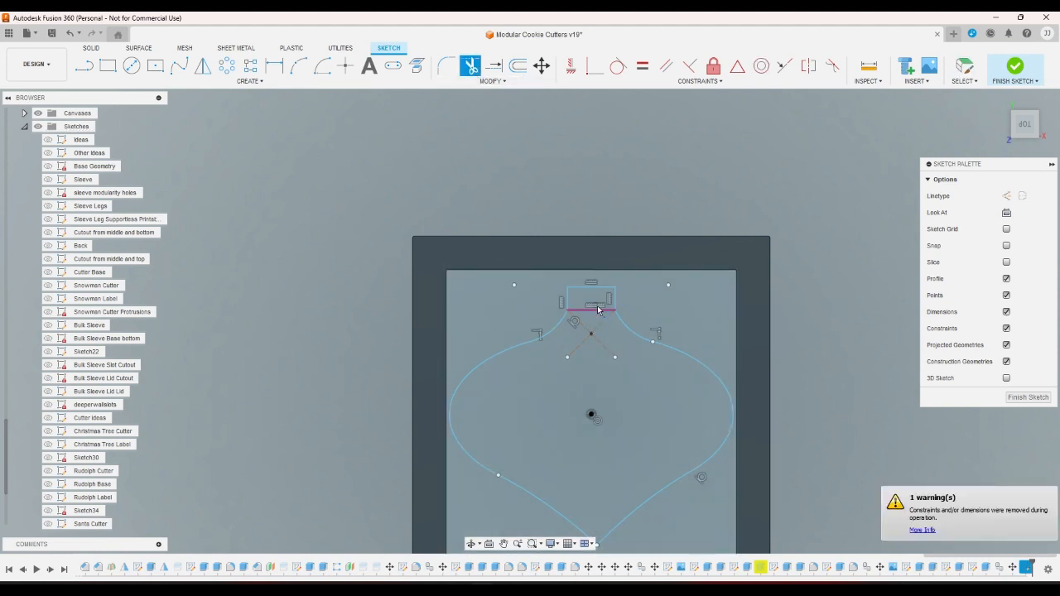
pyautogui.rightClick(813, 326)
pyautogui.click(786, 328)
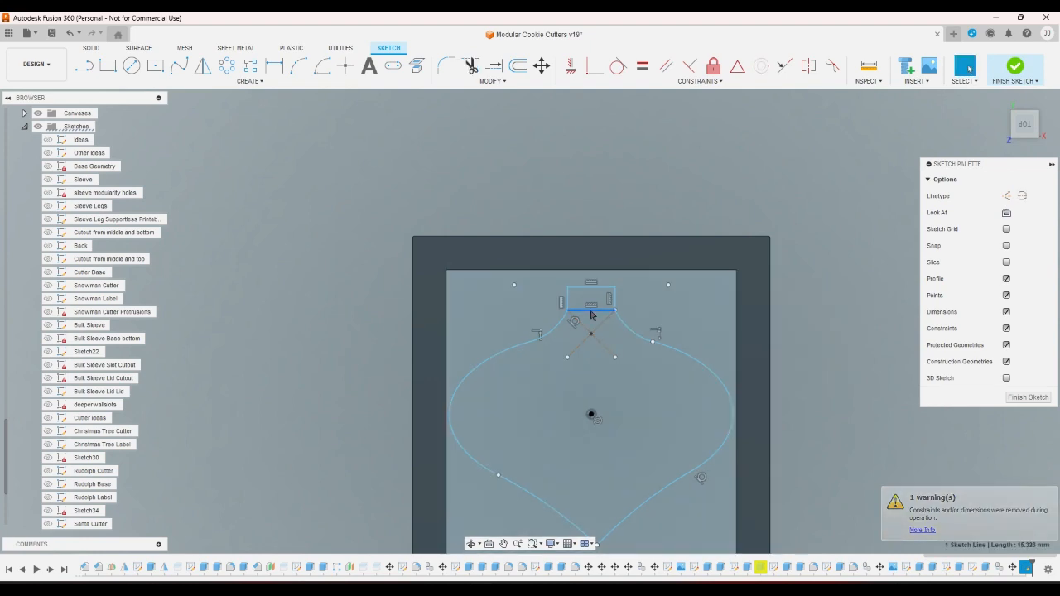
pyautogui.scroll(-5, 547, 320)
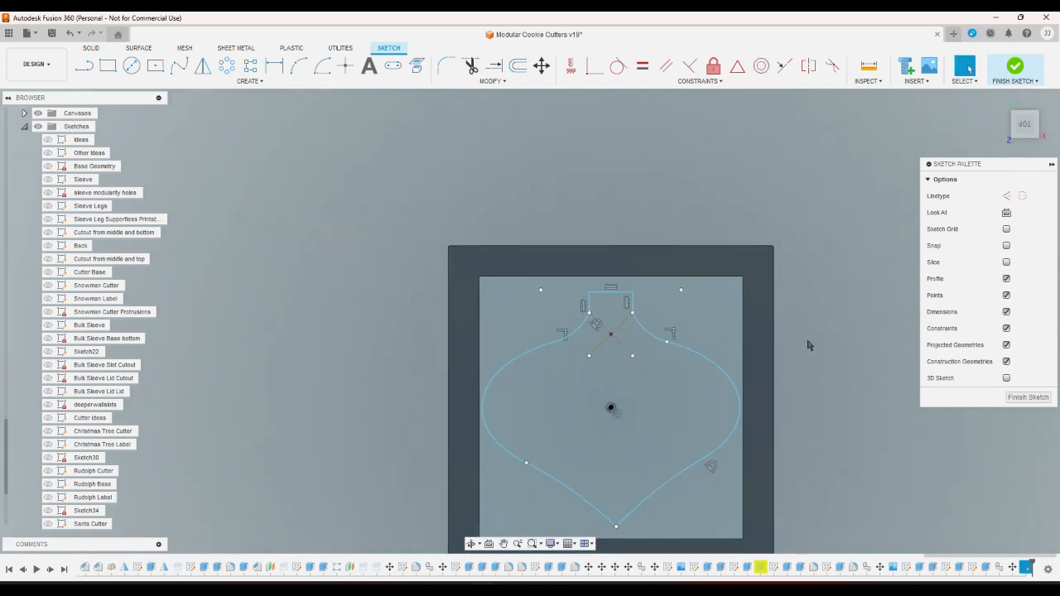
pyautogui.scroll(-3, 387, 304)
pyautogui.scroll(3, 878, 463)
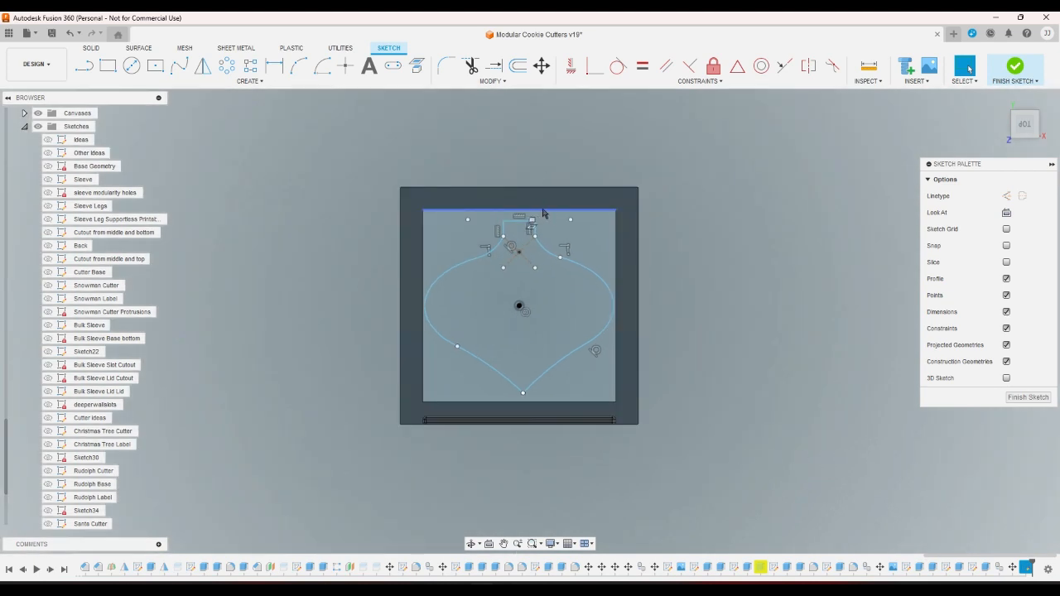
pyautogui.scroll(2, 554, 231)
pyautogui.scroll(4, 553, 230)
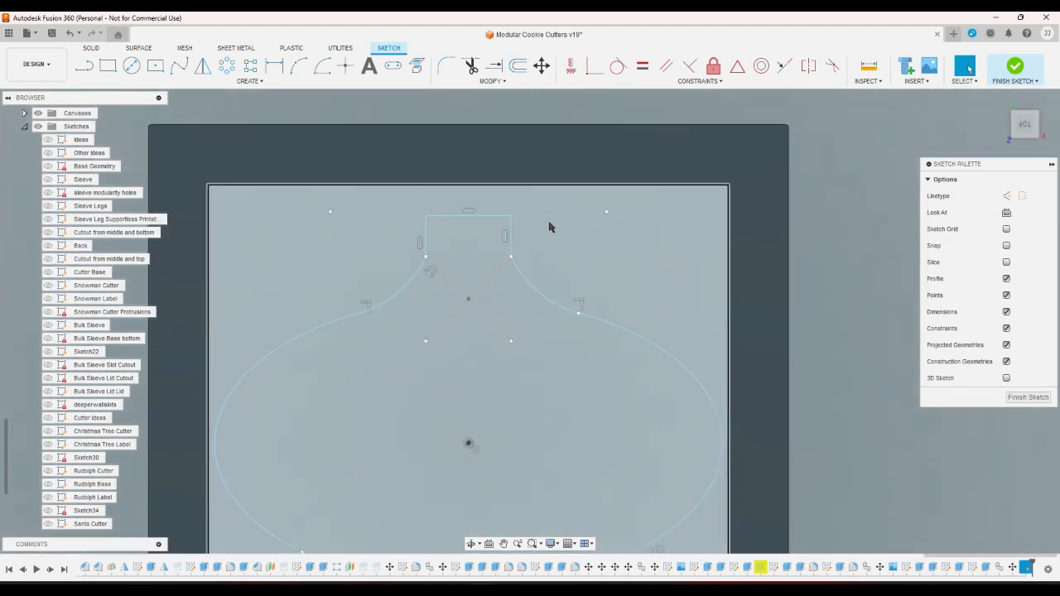
pyautogui.scroll(-6, 549, 227)
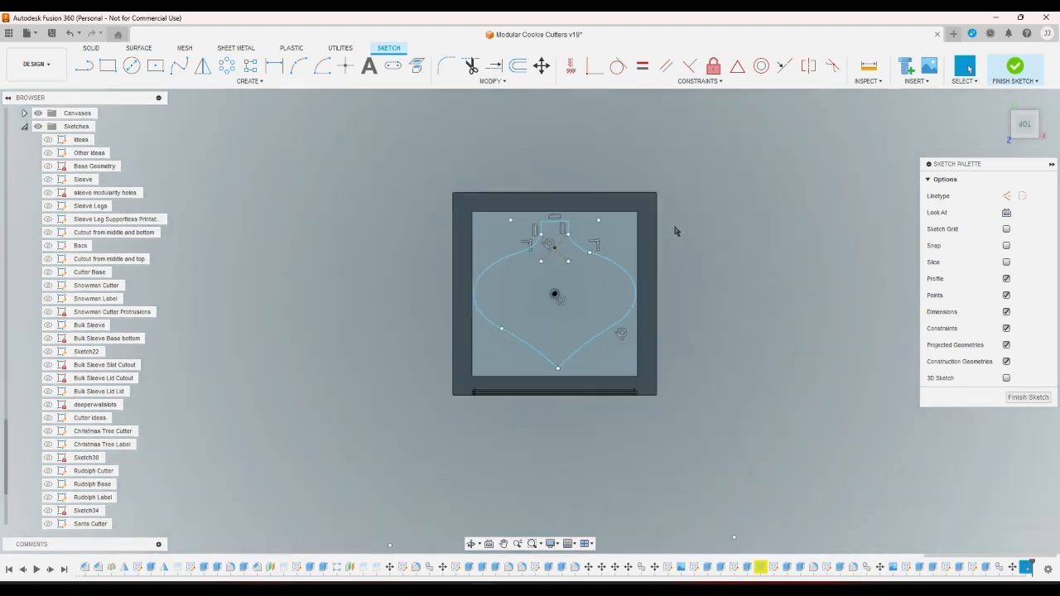
pyautogui.scroll(2, 598, 213)
pyautogui.scroll(2, 595, 212)
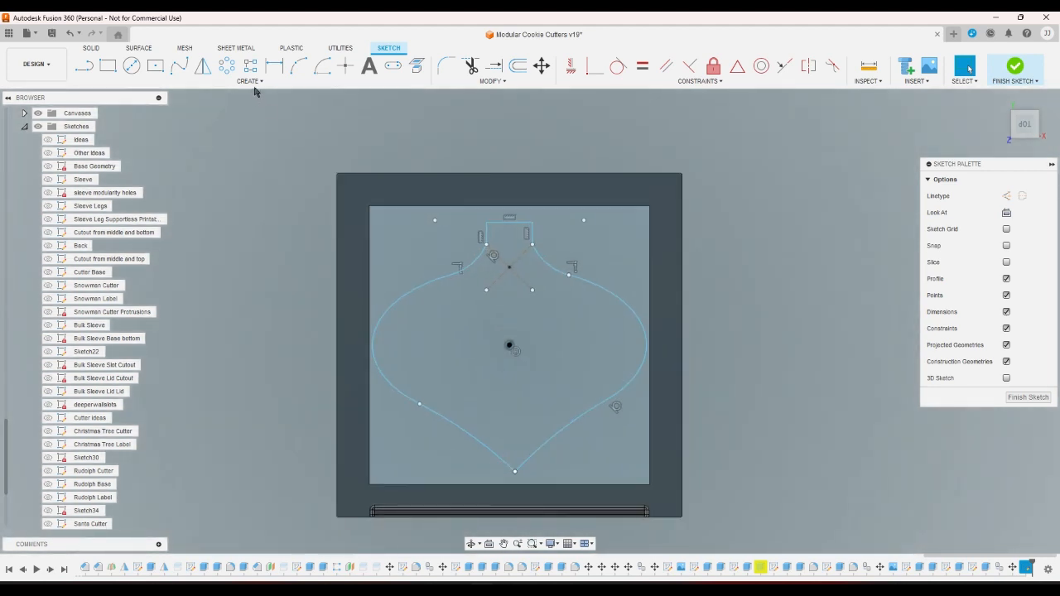
# - Sketch a circle about 9 mm in diameter centred on the midpoint of the cap's top edge
pyautogui.click(132, 66)
pyautogui.scroll(4, 524, 228)
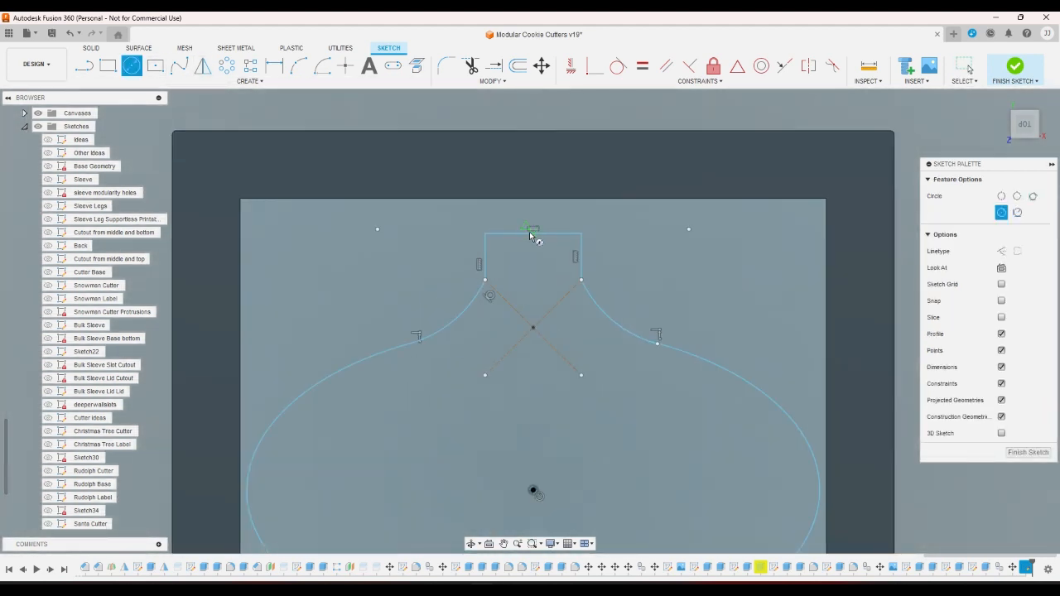
pyautogui.click(532, 233)
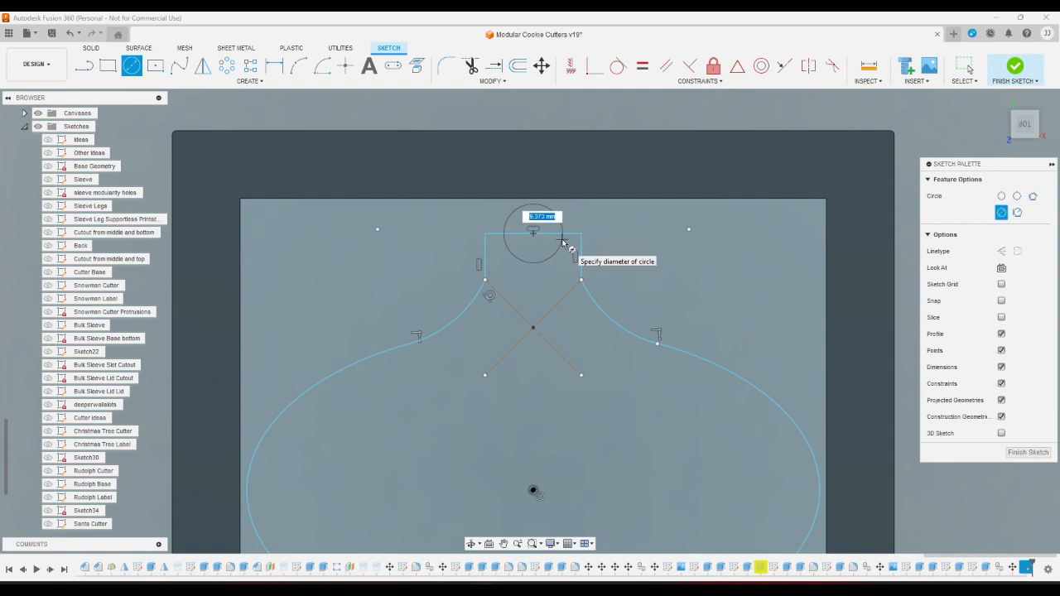
pyautogui.click(562, 241)
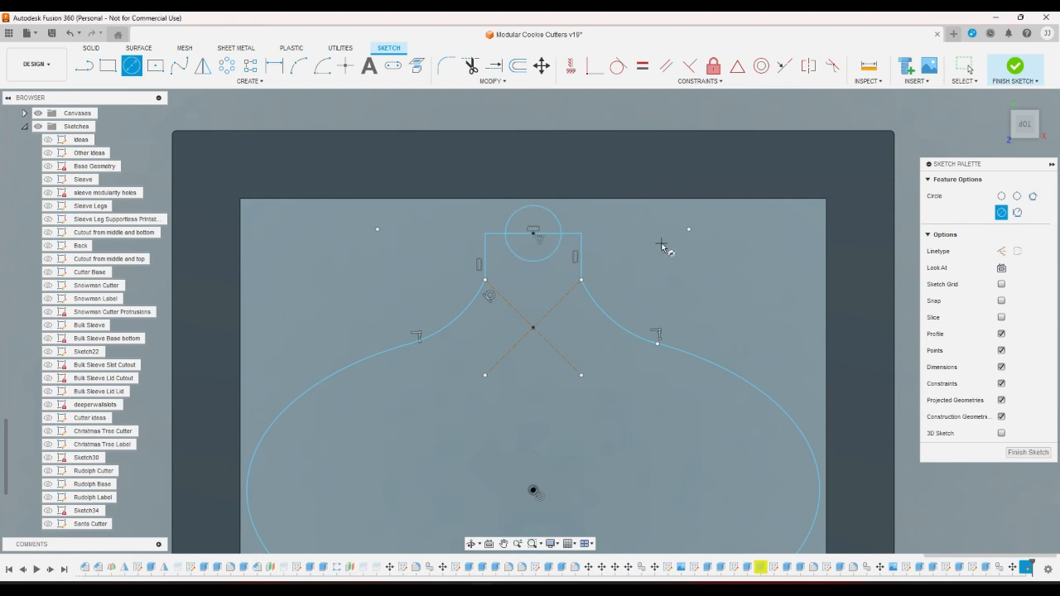
# - Trim the circle's lower half and the cap edge inside it, leaving a half-round hanging loop on the cap
pyautogui.click(470, 66)
pyautogui.click(520, 236)
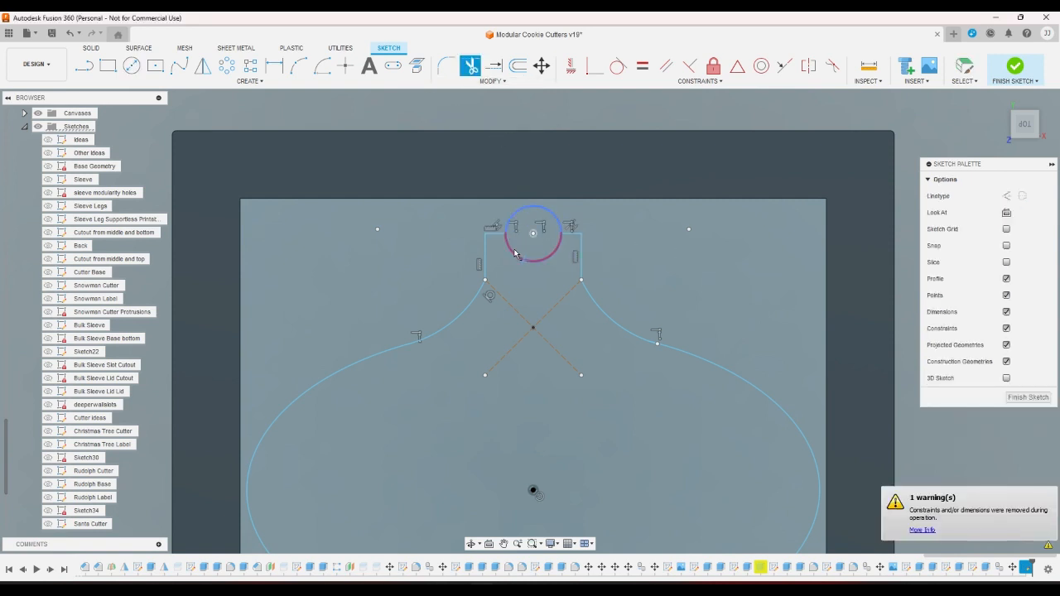
pyautogui.click(531, 232)
pyautogui.scroll(-5, 529, 182)
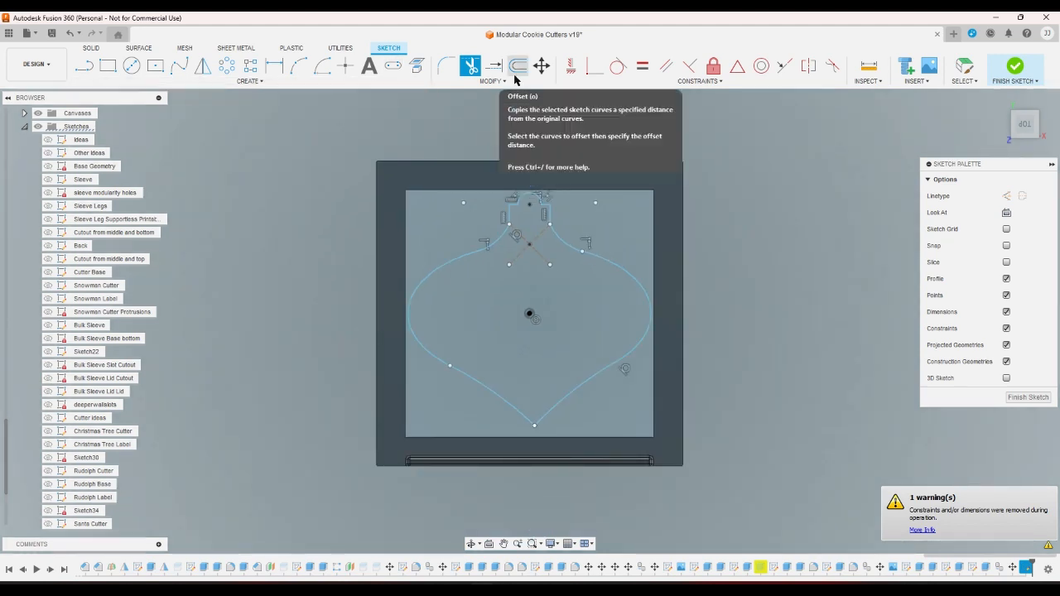
pyautogui.scroll(1, 523, 217)
pyautogui.rightClick(735, 239)
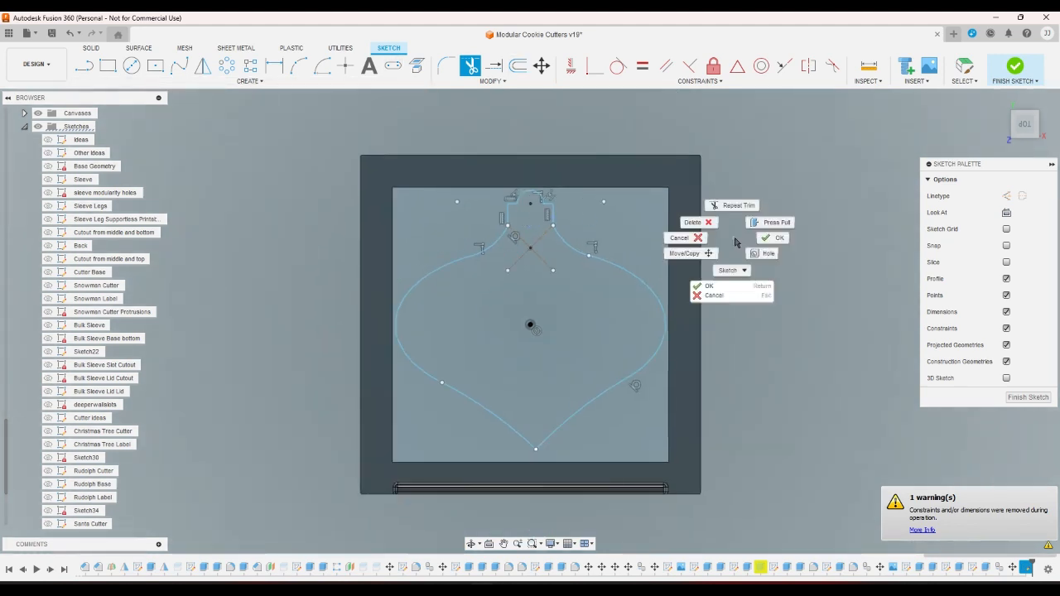
pyautogui.click(758, 242)
# - Fillet both upper corners of the cap with a 0.5 mm radius
pyautogui.scroll(-2, 750, 245)
pyautogui.scroll(2, 615, 232)
pyautogui.scroll(5, 585, 218)
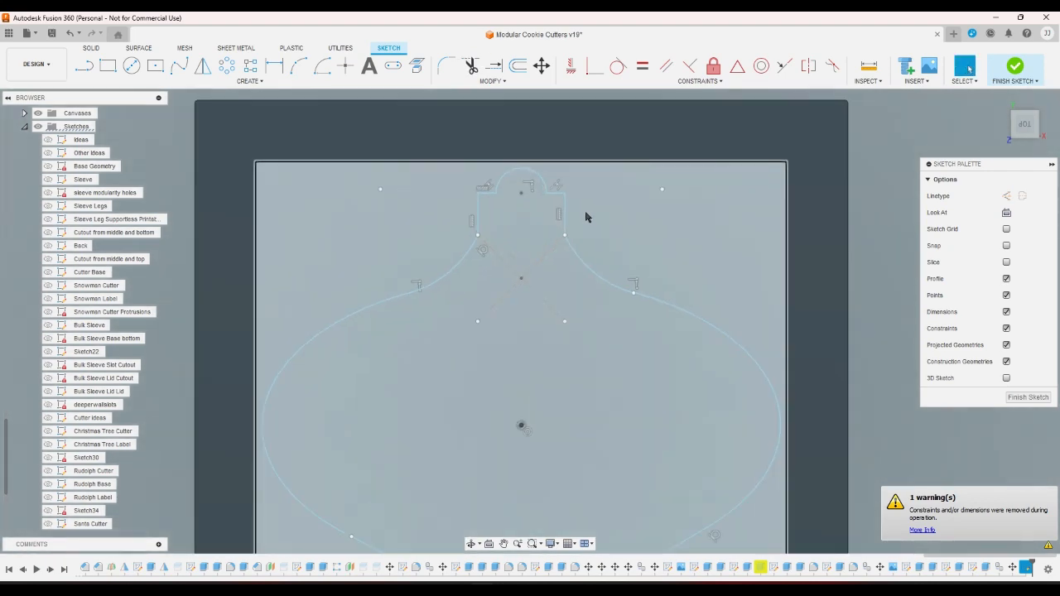
pyautogui.click(442, 68)
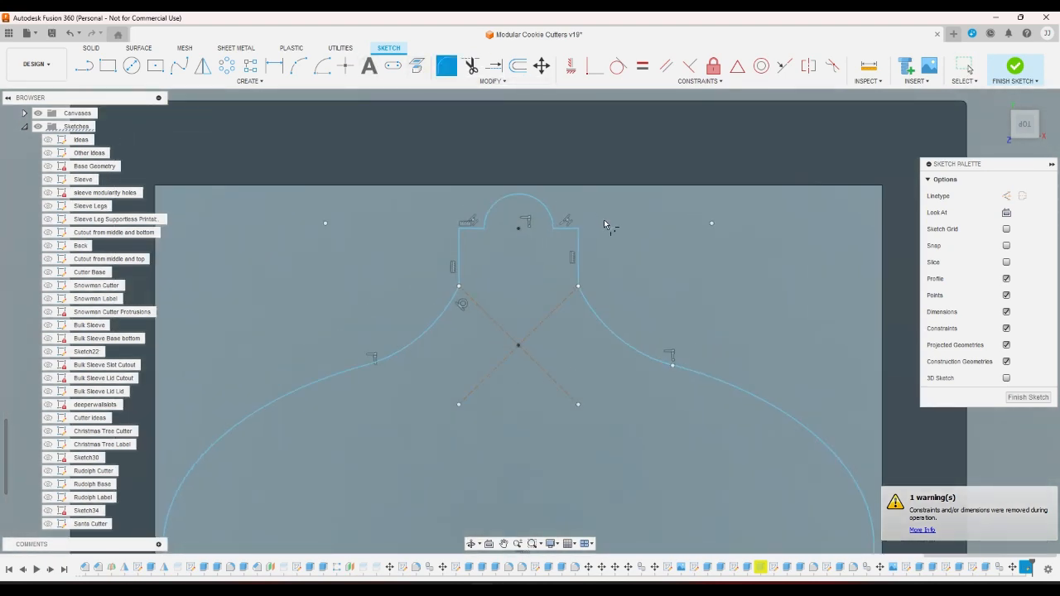
pyautogui.scroll(3, 604, 220)
pyautogui.click(556, 232)
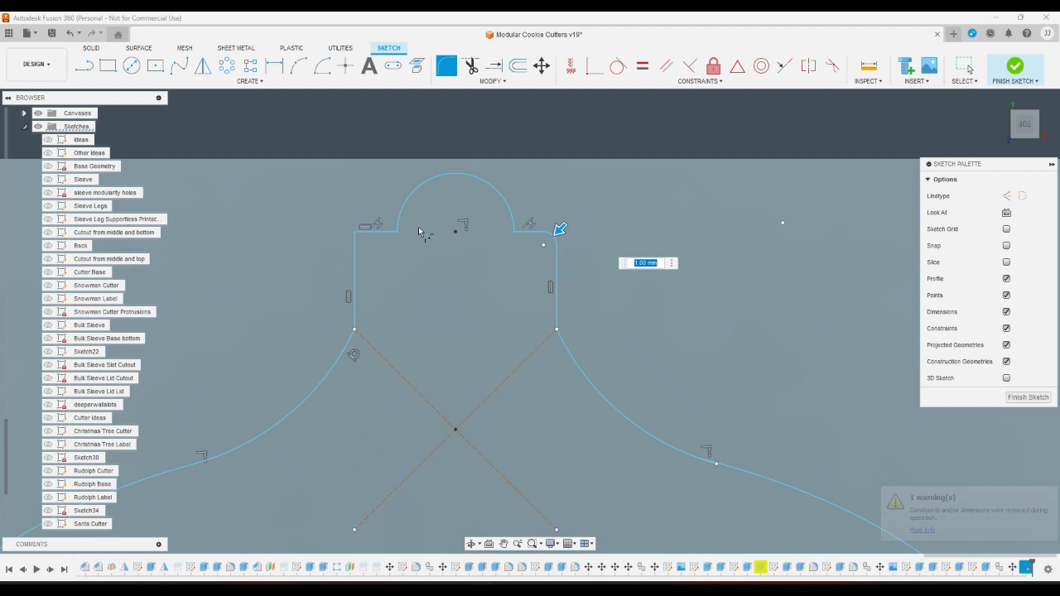
pyautogui.click(356, 235)
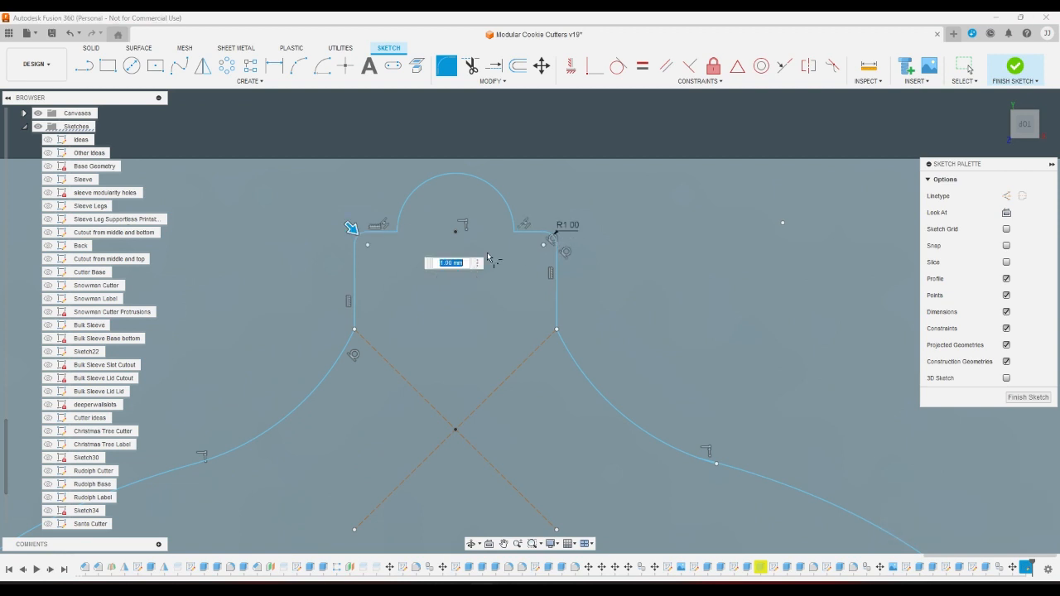
pyautogui.press('BackSpace')
pyautogui.write('5')
pyautogui.press('Return')
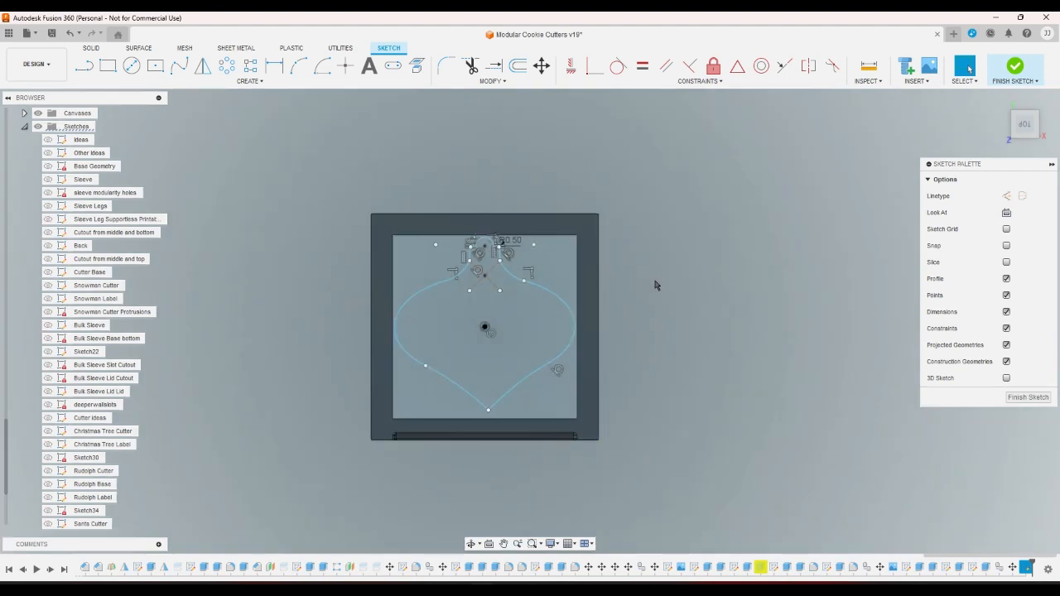
# - Lower the cap's top edge together with the hanging loop to make the cap shorter
pyautogui.scroll(10, 464, 240)
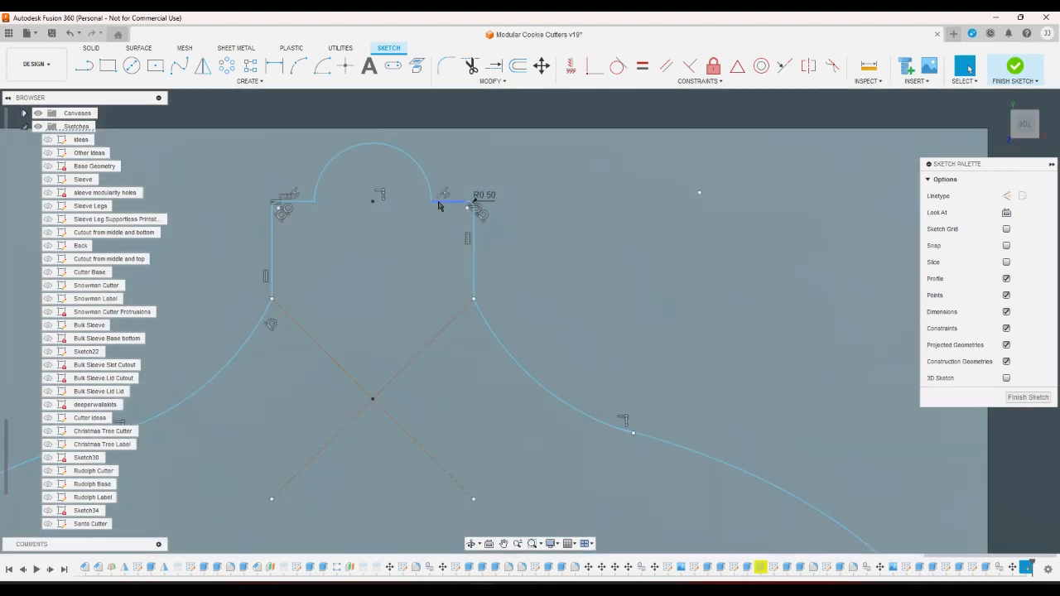
pyautogui.moveTo(439, 204); pyautogui.dragTo(439, 238)
pyautogui.scroll(-1, 494, 194)
pyautogui.scroll(-5, 495, 194)
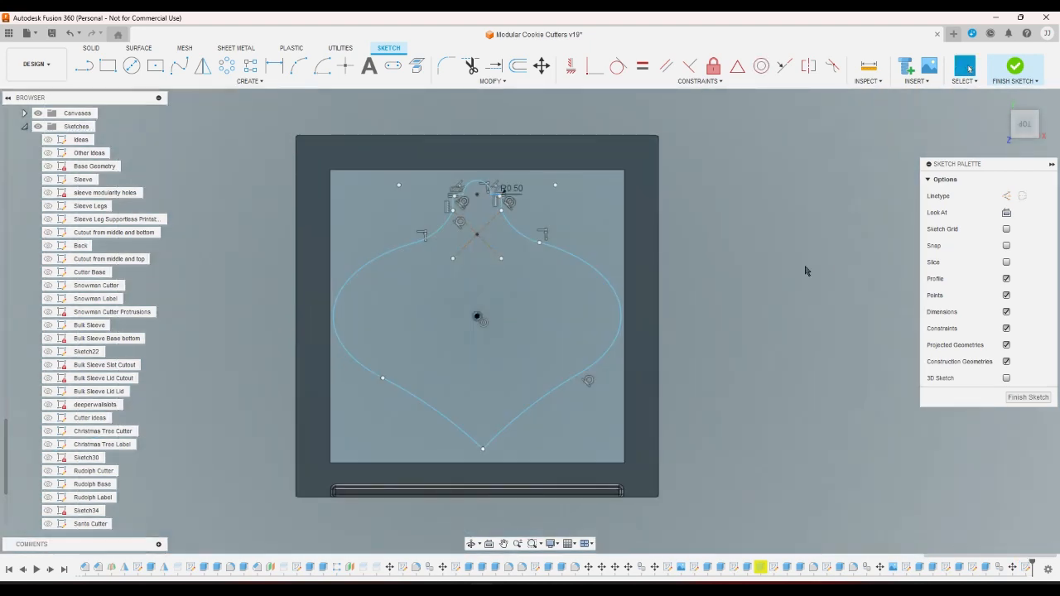
pyautogui.scroll(5, 542, 203)
pyautogui.click(419, 188)
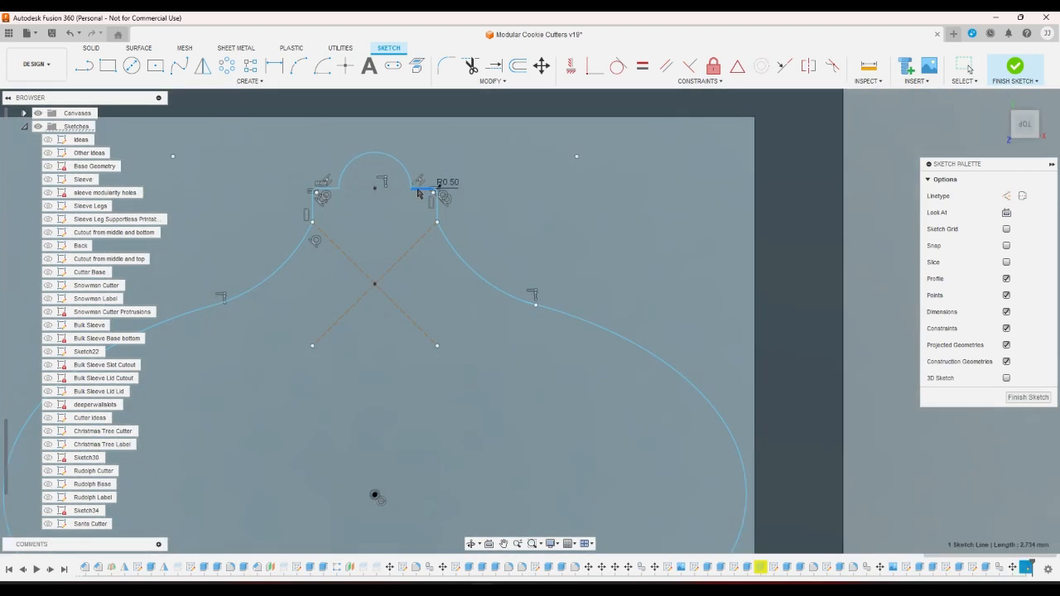
pyautogui.scroll(-3, 633, 216)
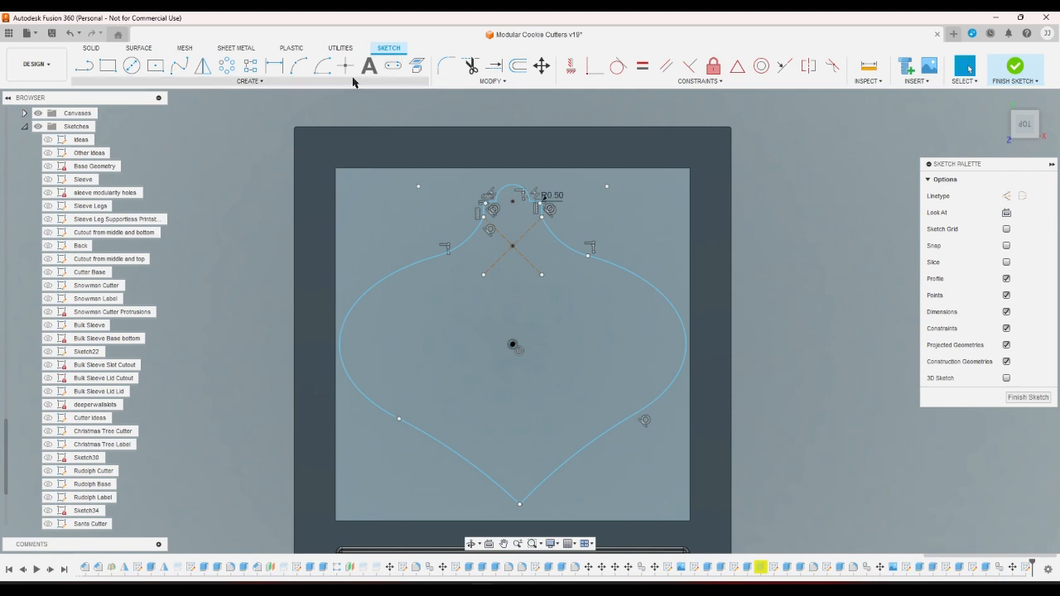
# - Offset the chain of cap, hanging loop and right neck curve outward, using -cutterthickness as the offset position
pyautogui.click(518, 65)
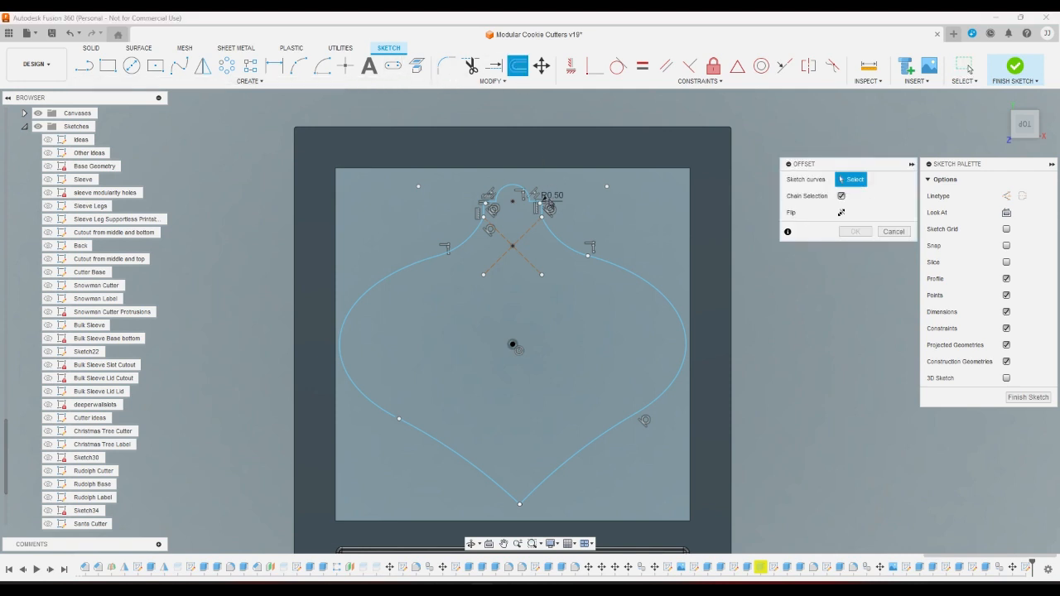
pyautogui.click(558, 247)
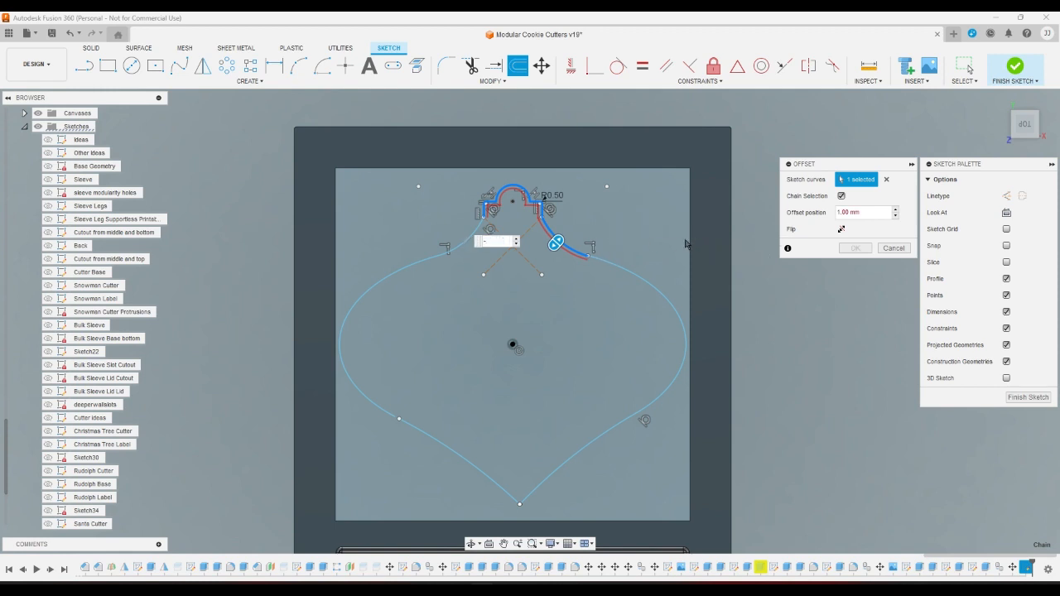
pyautogui.write('c')
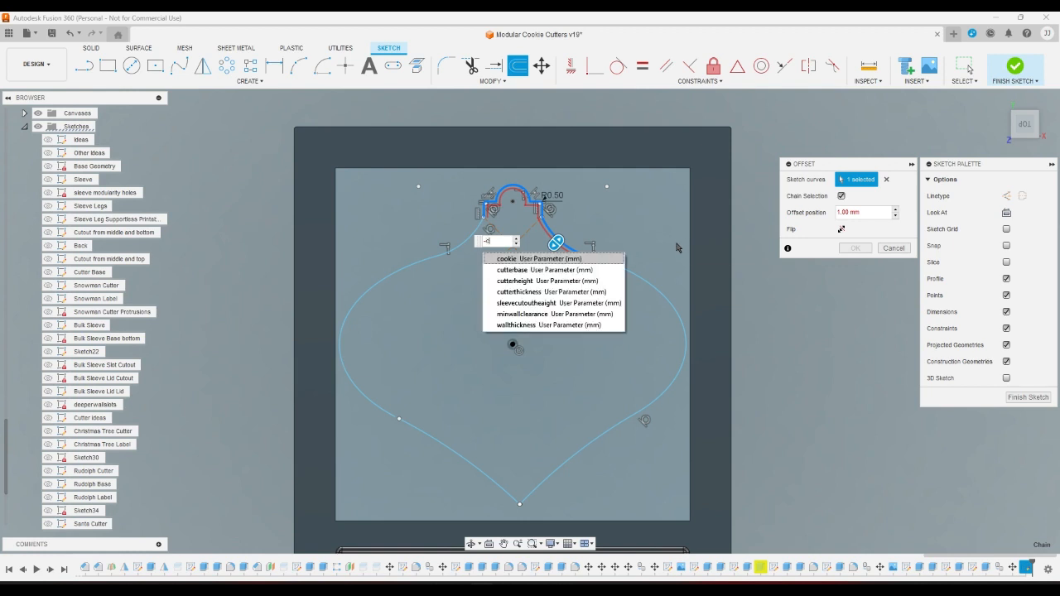
pyautogui.click(537, 303)
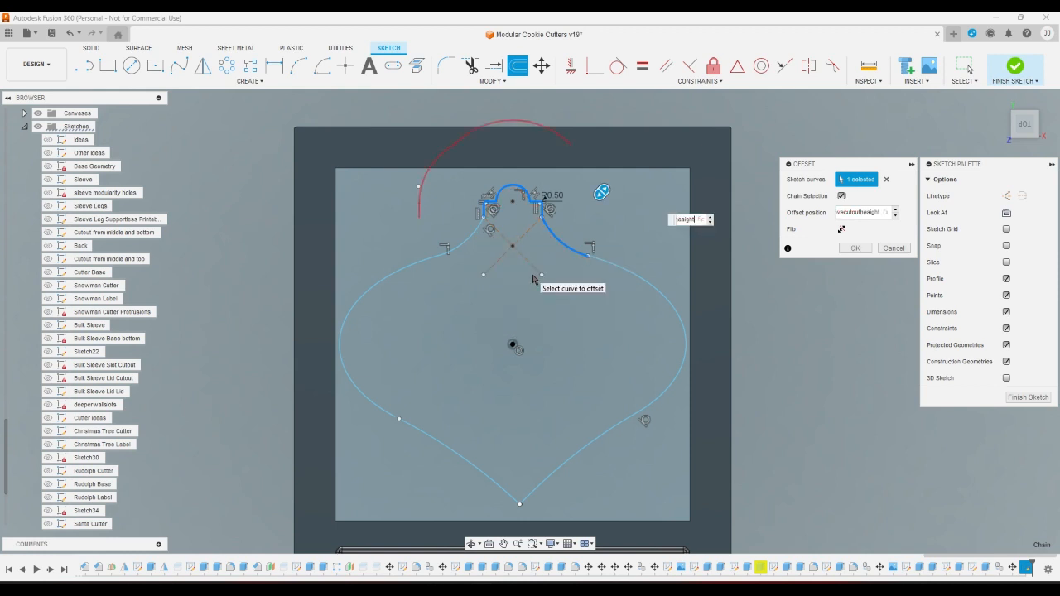
pyautogui.press('BackSpace')
pyautogui.press('BackSpace')
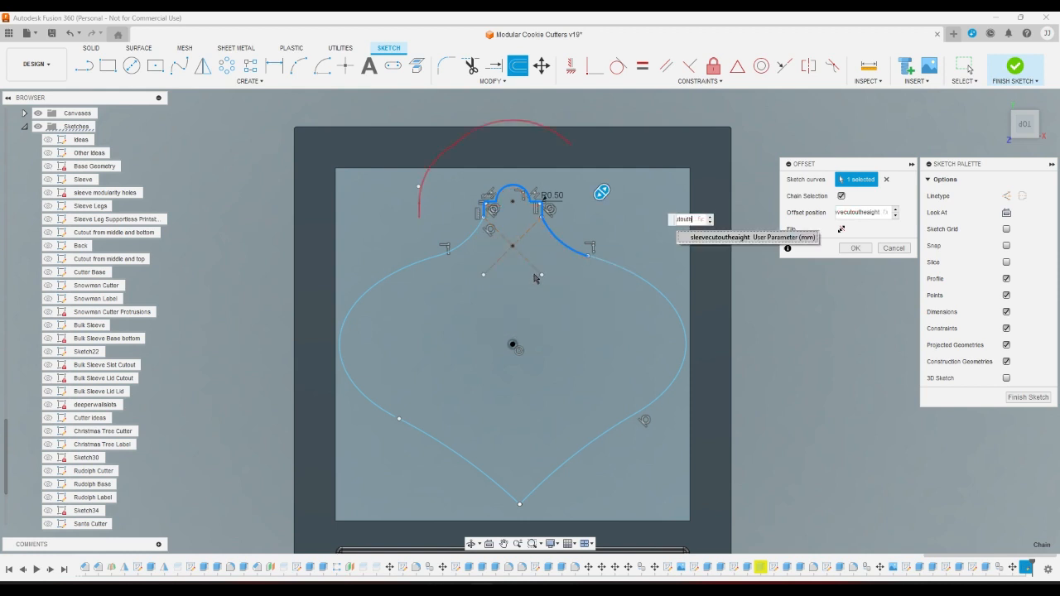
pyautogui.press('BackSpace')
pyautogui.press('BackSpace')
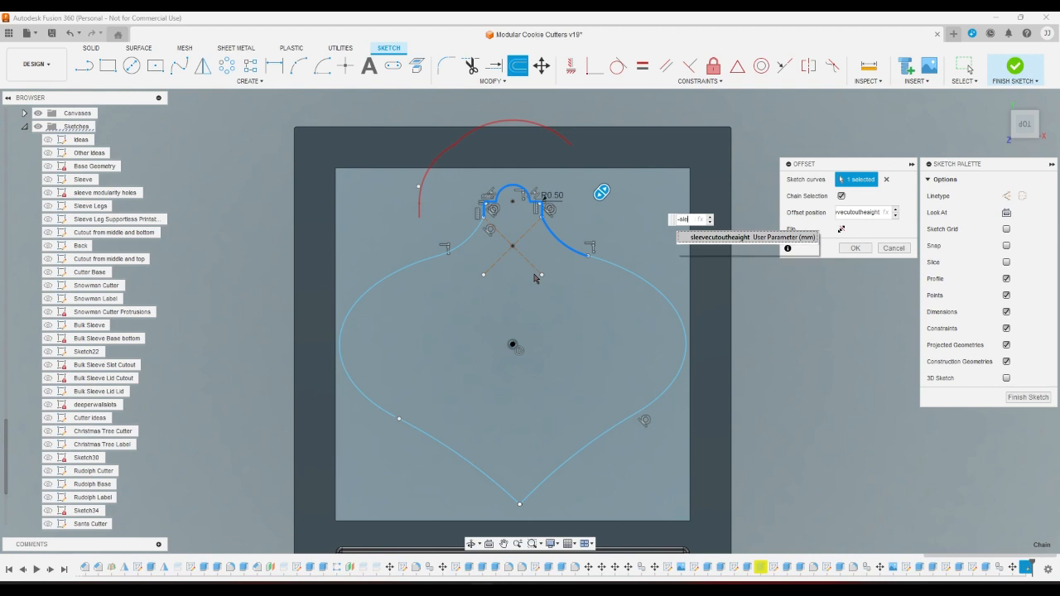
pyautogui.press('BackSpace')
pyautogui.press('BackSpace')
pyautogui.press('BackSpace')
pyautogui.write('c')
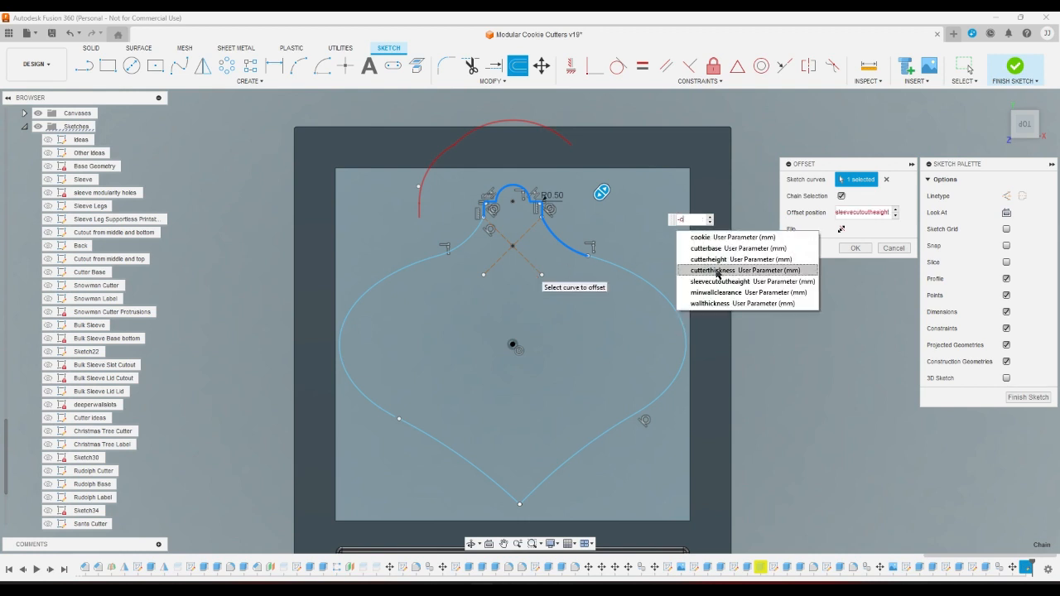
pyautogui.click(717, 271)
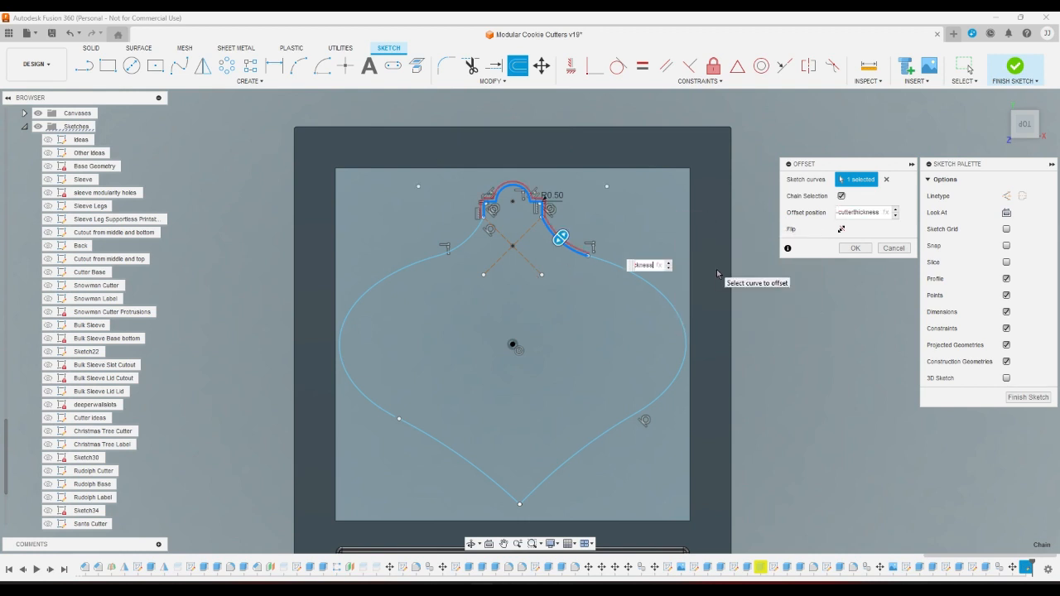
pyautogui.press('Return')
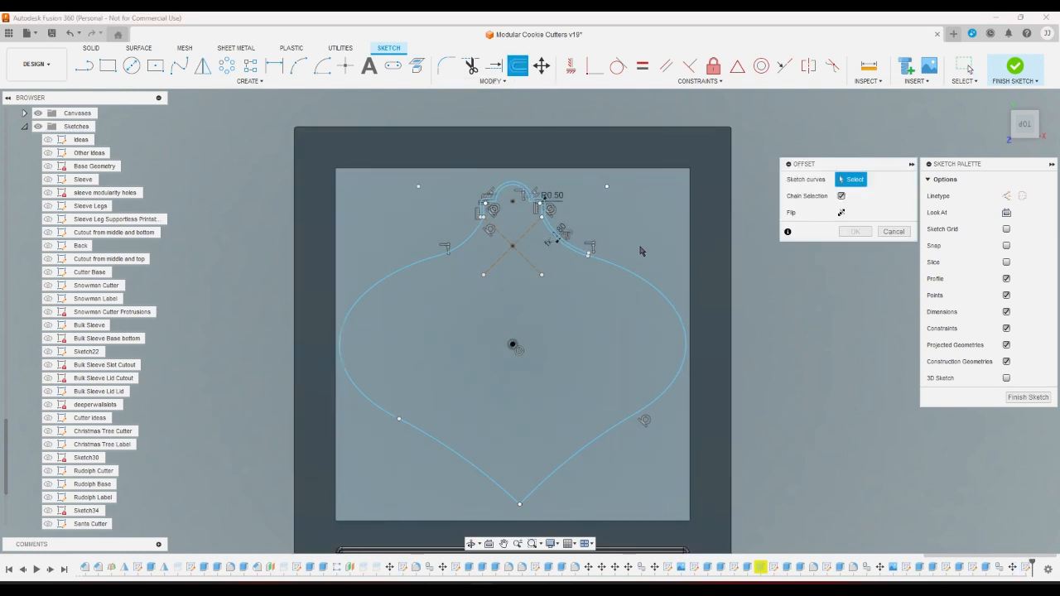
# - Offset the right side of the ornament body outward by cutterthickness, down to the bottom tip
pyautogui.click(646, 277)
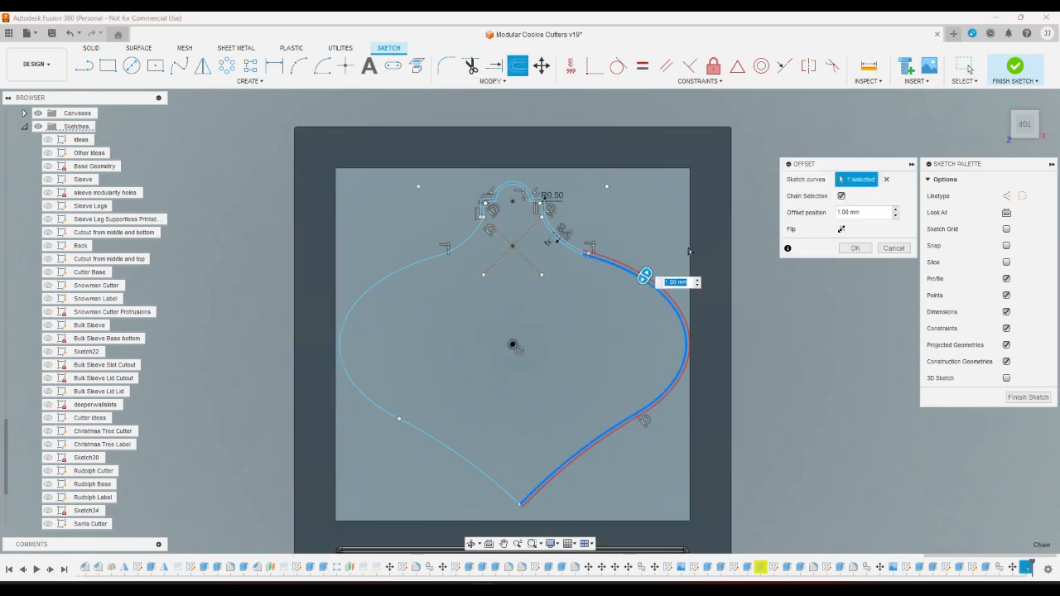
pyautogui.write('c')
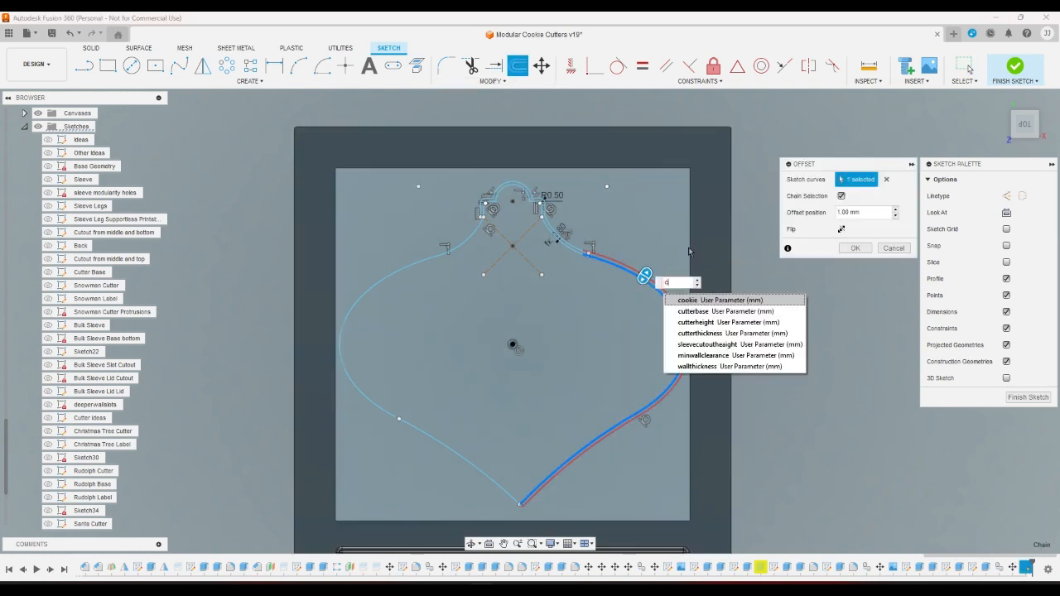
pyautogui.click(713, 334)
pyautogui.click(857, 248)
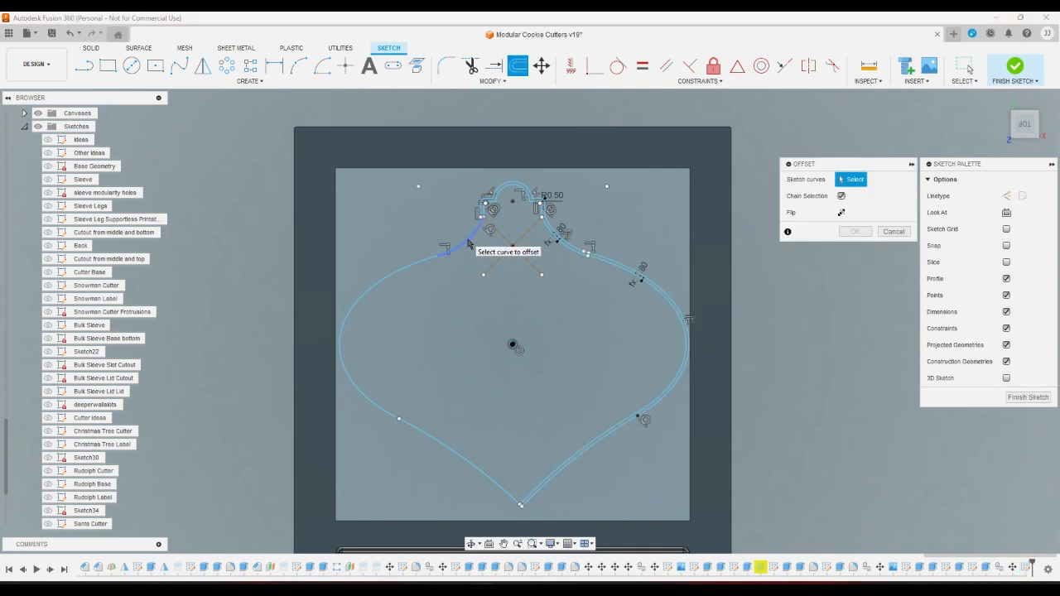
# - Offset the left neck arc outward, using -cutterthickness as the offset position
pyautogui.click(446, 260)
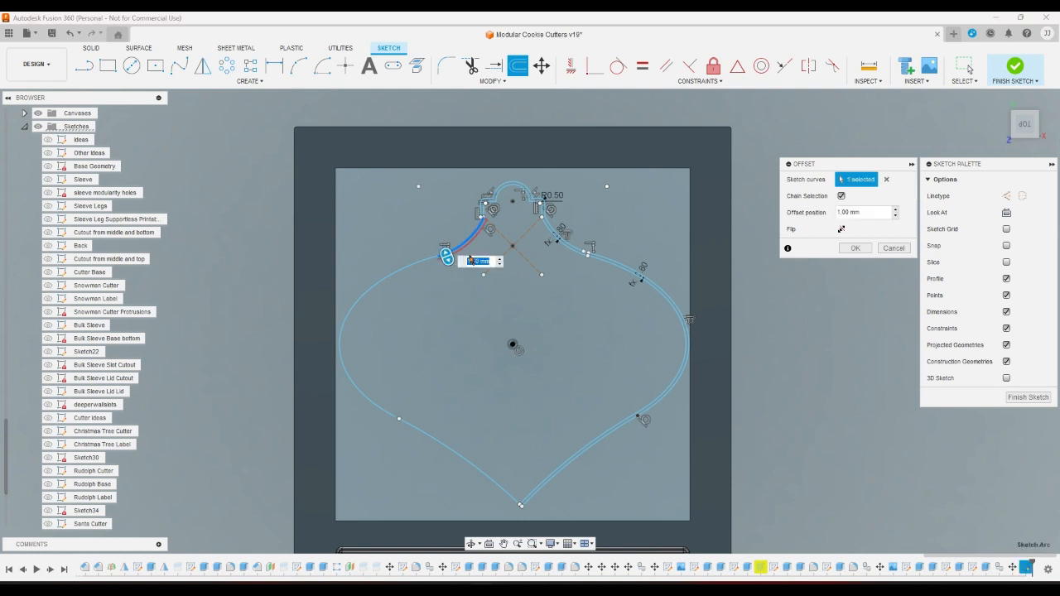
pyautogui.write('-c')
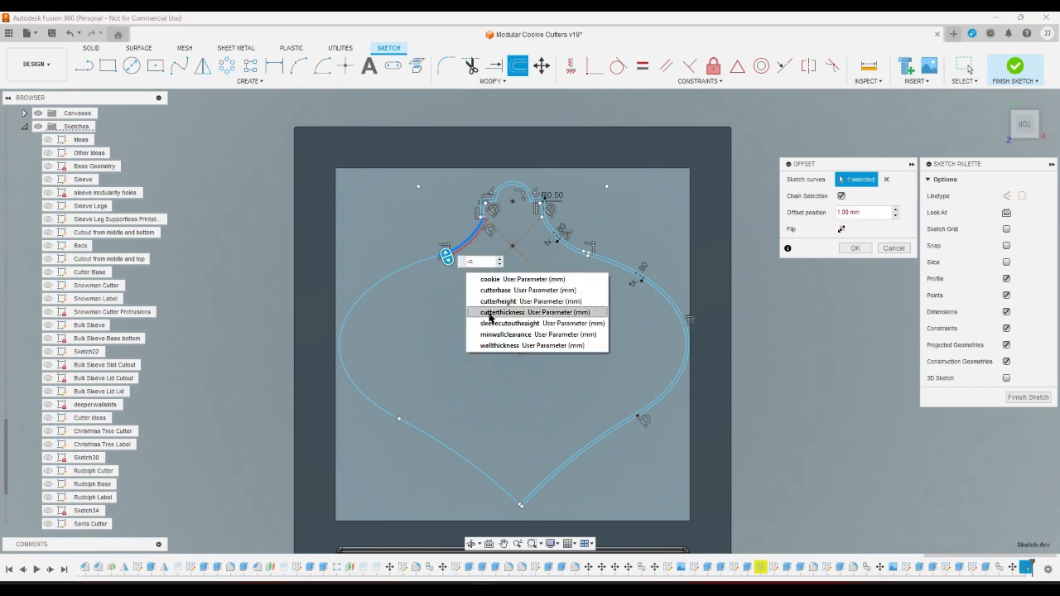
pyautogui.click(490, 312)
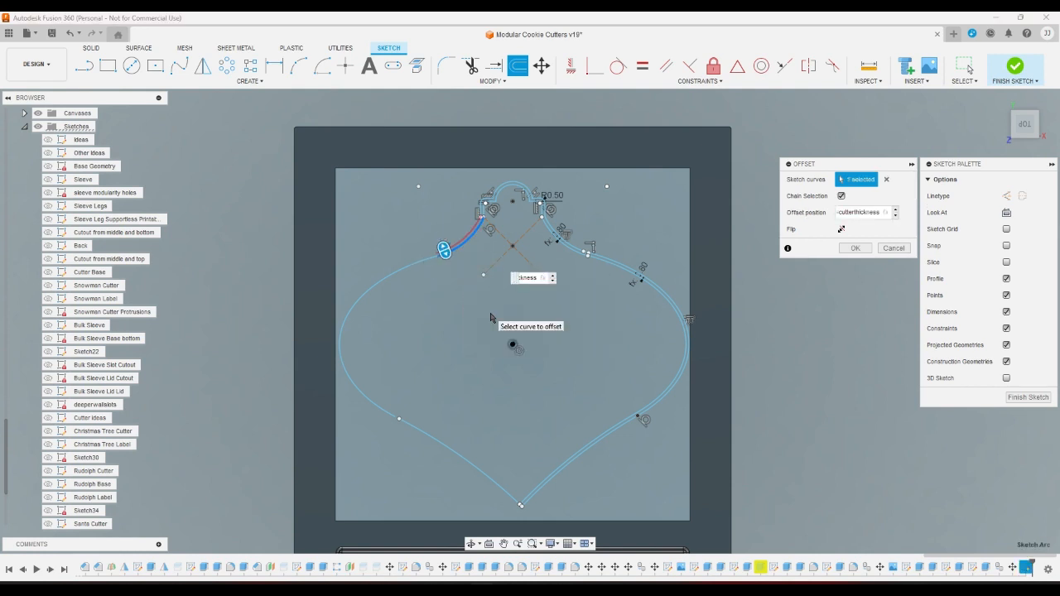
pyautogui.press('Return')
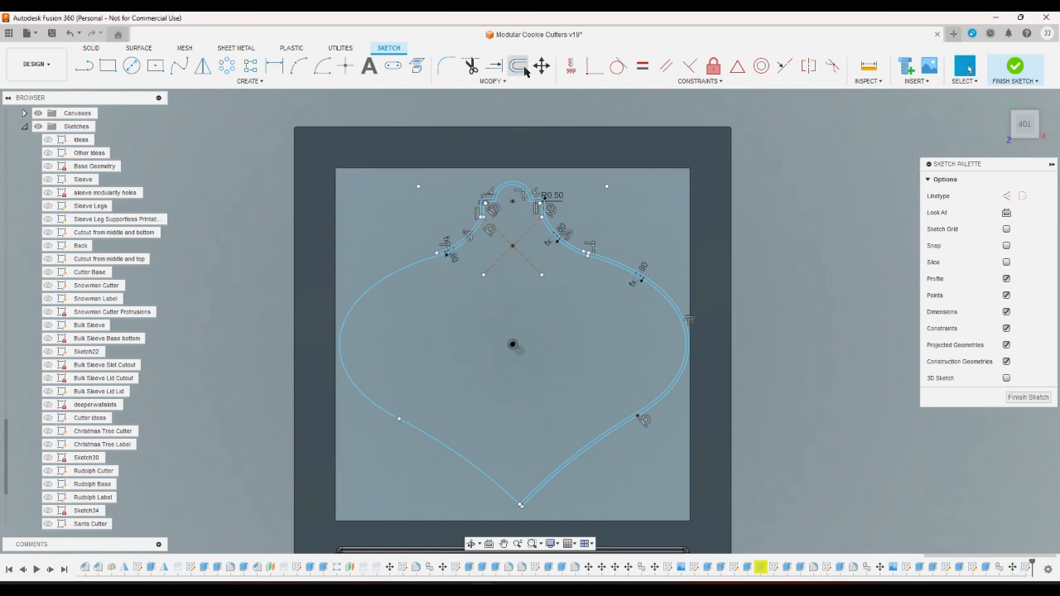
pyautogui.click(518, 65)
pyautogui.click(421, 433)
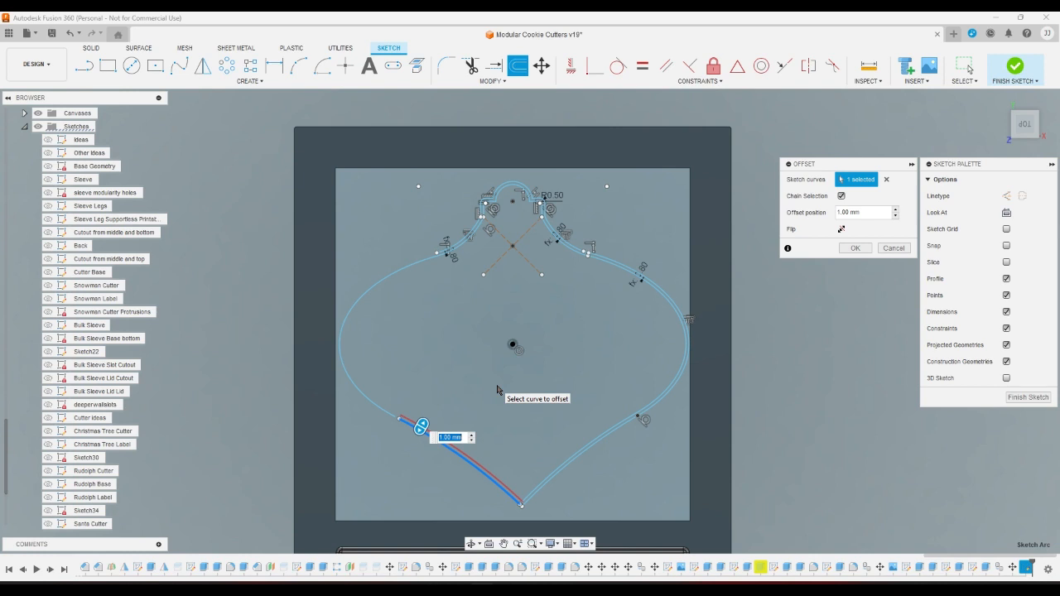
pyautogui.write('-c')
pyautogui.click(893, 249)
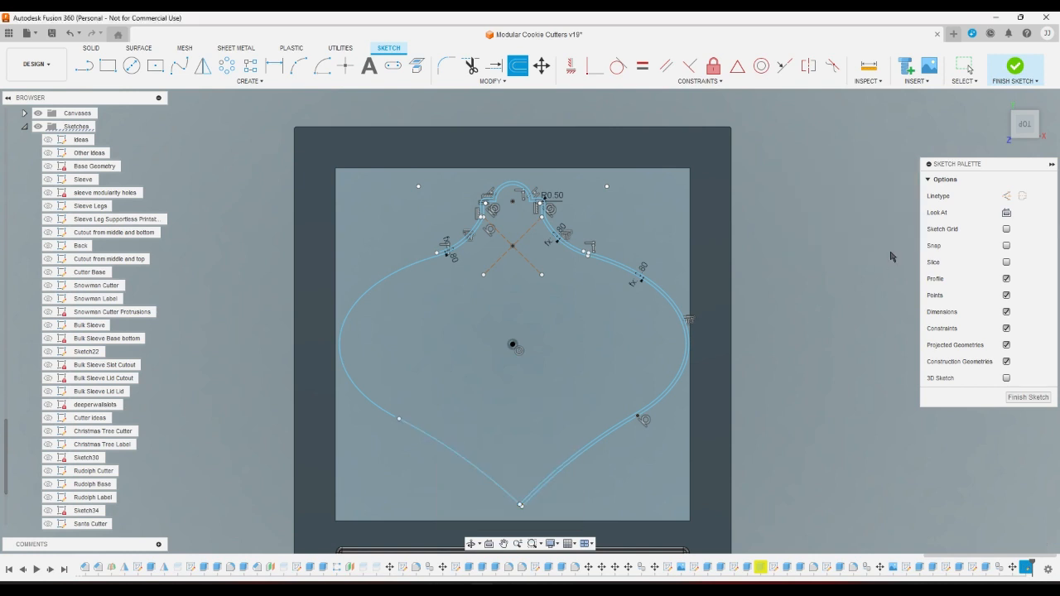
# - Undo the outline offsets, the lowering of the cap and the cap's corner fillets
pyautogui.hotkey('ctrl', 'z')
pyautogui.hotkey('ctrl', 'z')
pyautogui.hotkey('ctrl', 'z')
pyautogui.hotkey('ctrl', 'z')
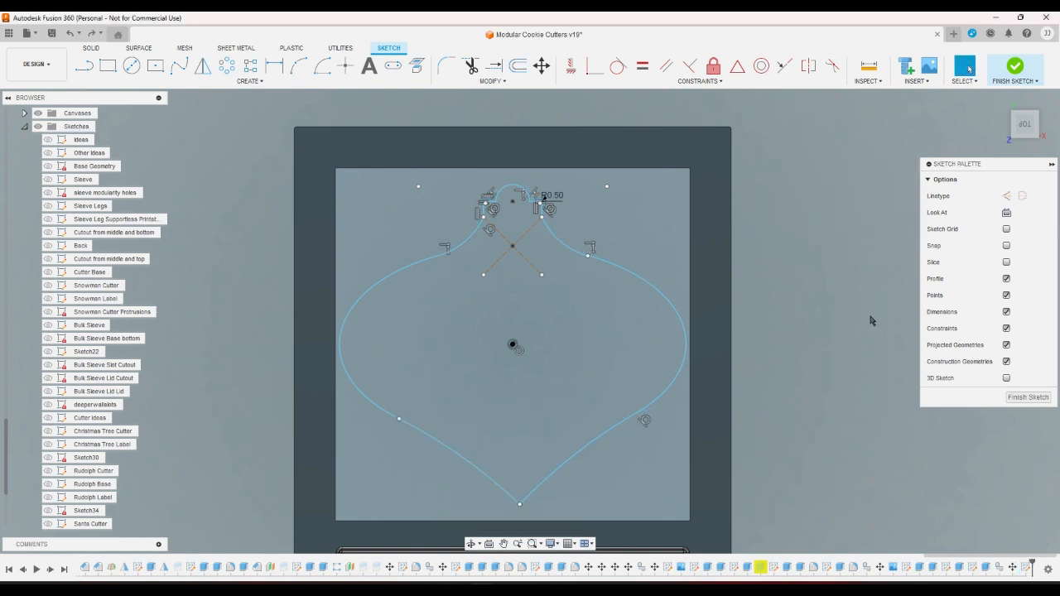
pyautogui.hotkey('ctrl', 'z')
pyautogui.hotkey('ctrl', 'z')
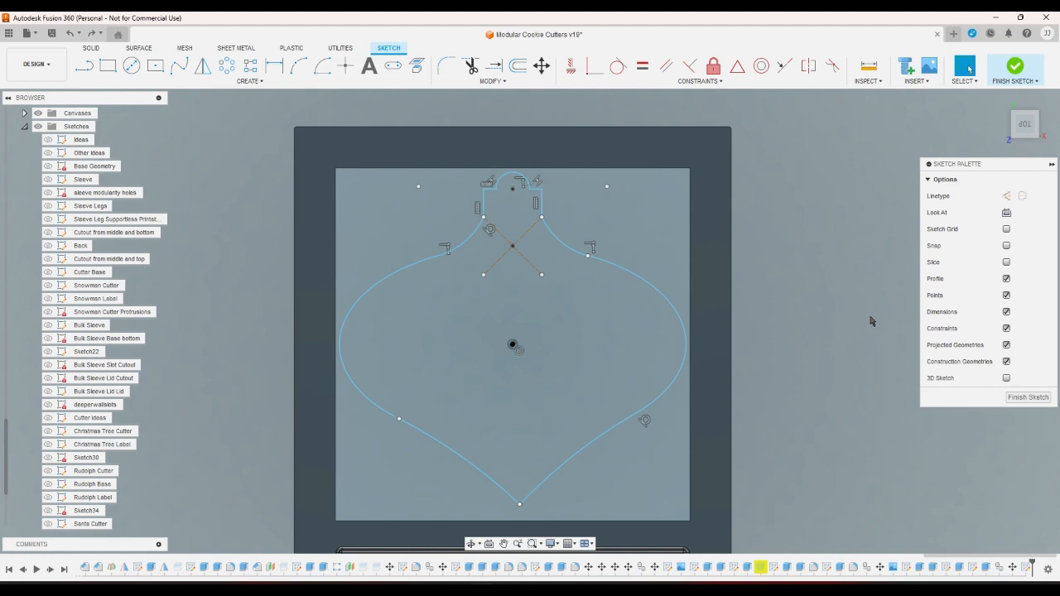
# - Undo the sketch edits back through the hanging loop, cap rectangle, trims, construction conversions and mirrored right neck arc
pyautogui.hotkey('ctrl', 'z')
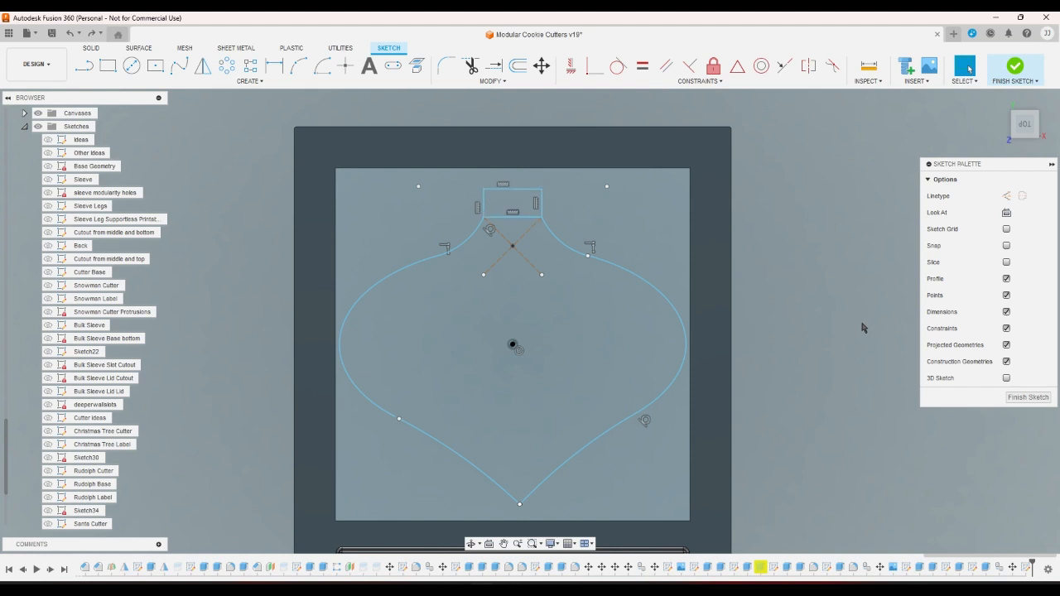
pyautogui.hotkey('ctrl', 'z')
pyautogui.hotkey('ctrl', 'z')
pyautogui.hotkey('ctrl', 'z')
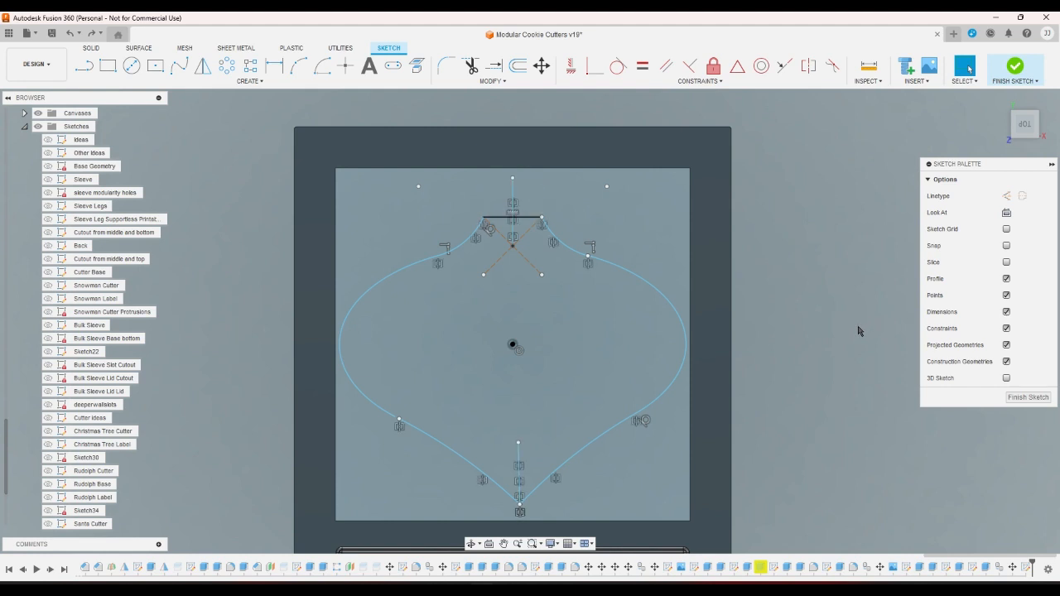
pyautogui.hotkey('ctrl', 'z')
pyautogui.hotkey('ctrl', 'z')
pyautogui.hotkey('ctrl', 'z')
pyautogui.hotkey('ctrl', 'z')
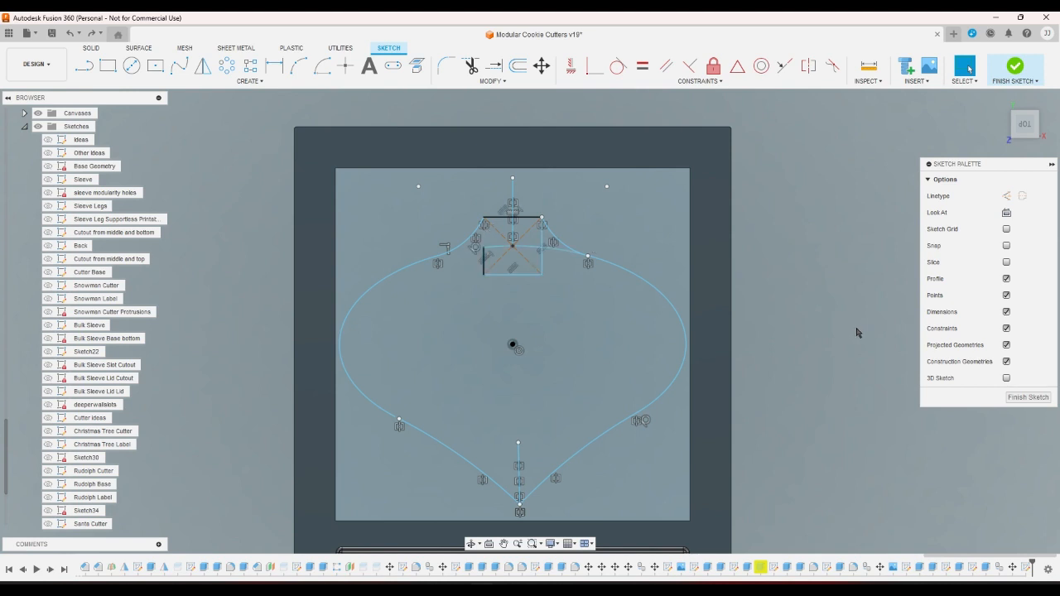
pyautogui.hotkey('ctrl', 'z')
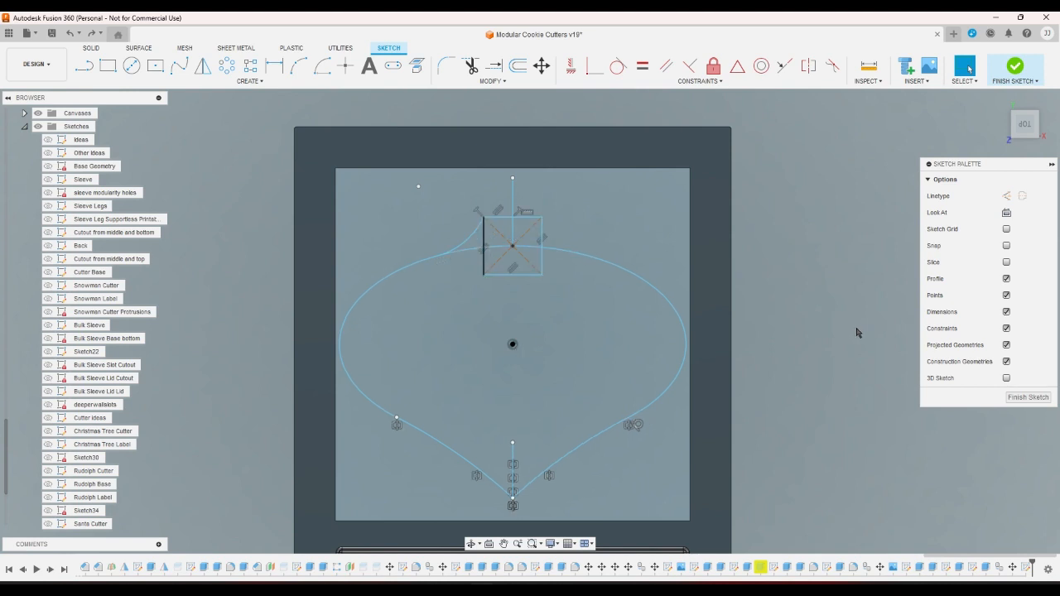
# - Mirror the left neck arc about the vertical centre line above the ornament body
pyautogui.scroll(3, 390, 428)
pyautogui.scroll(2, 412, 405)
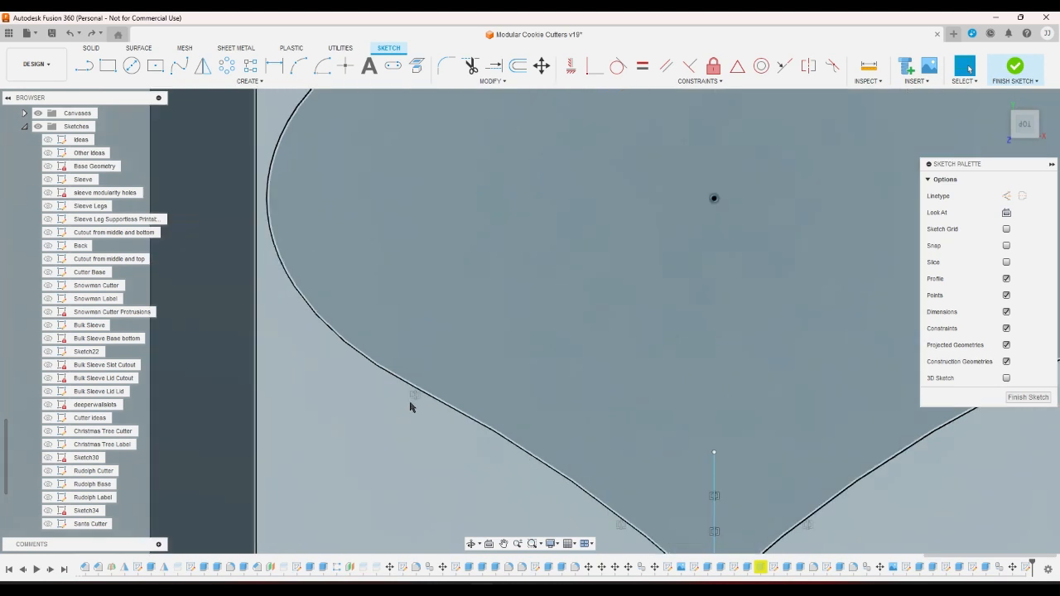
pyautogui.scroll(-6, 416, 397)
pyautogui.scroll(-3, 417, 400)
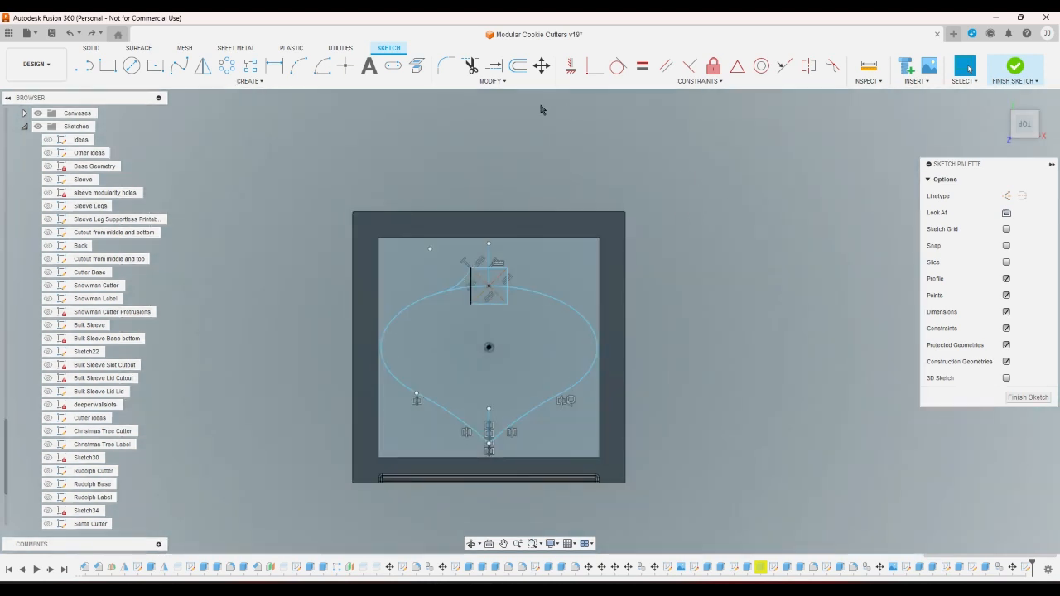
pyautogui.click(203, 66)
pyautogui.click(458, 281)
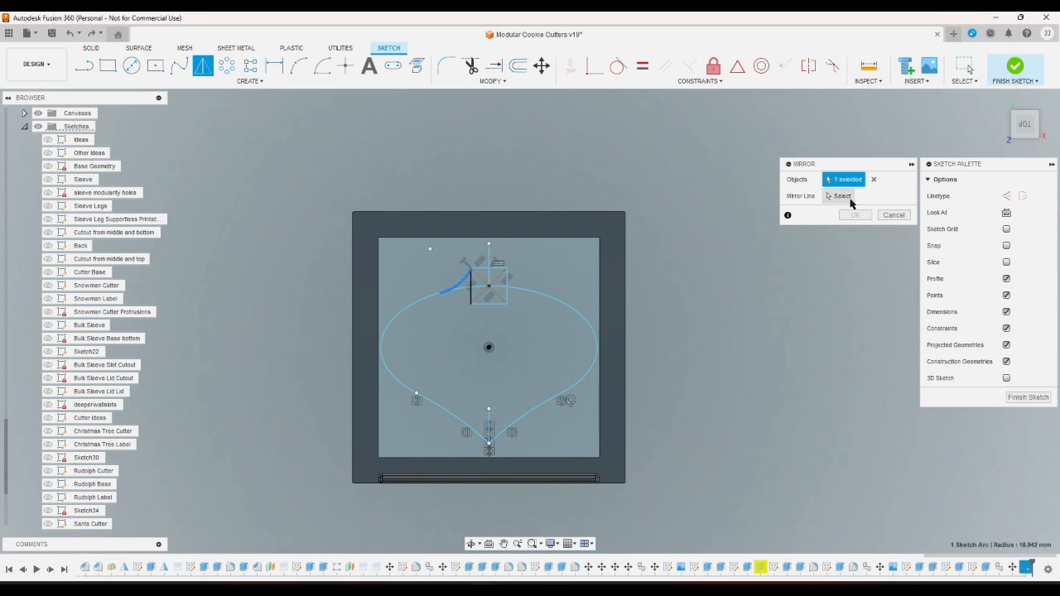
pyautogui.click(849, 200)
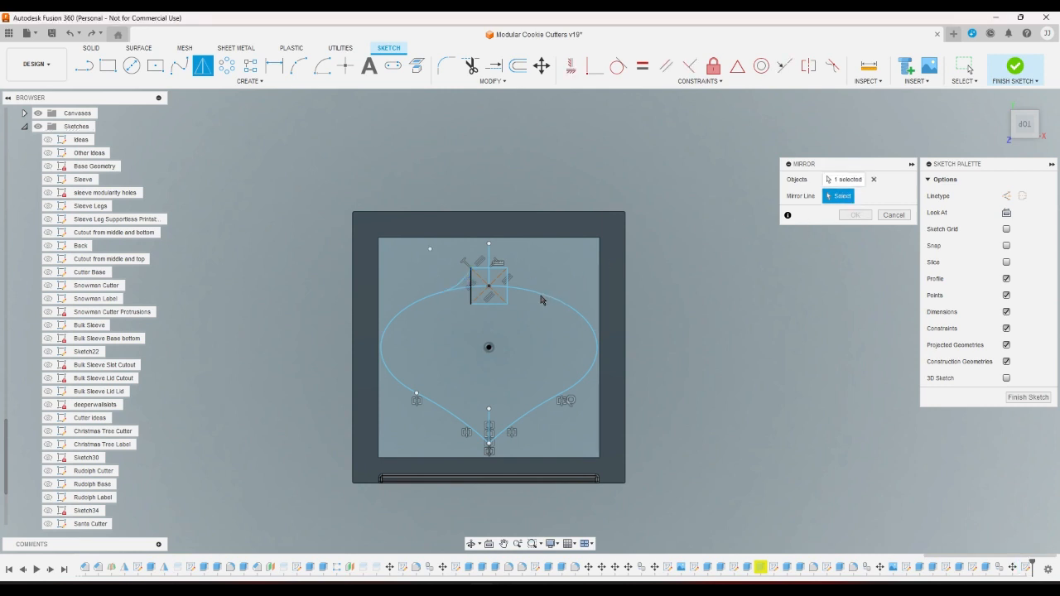
pyautogui.click(488, 274)
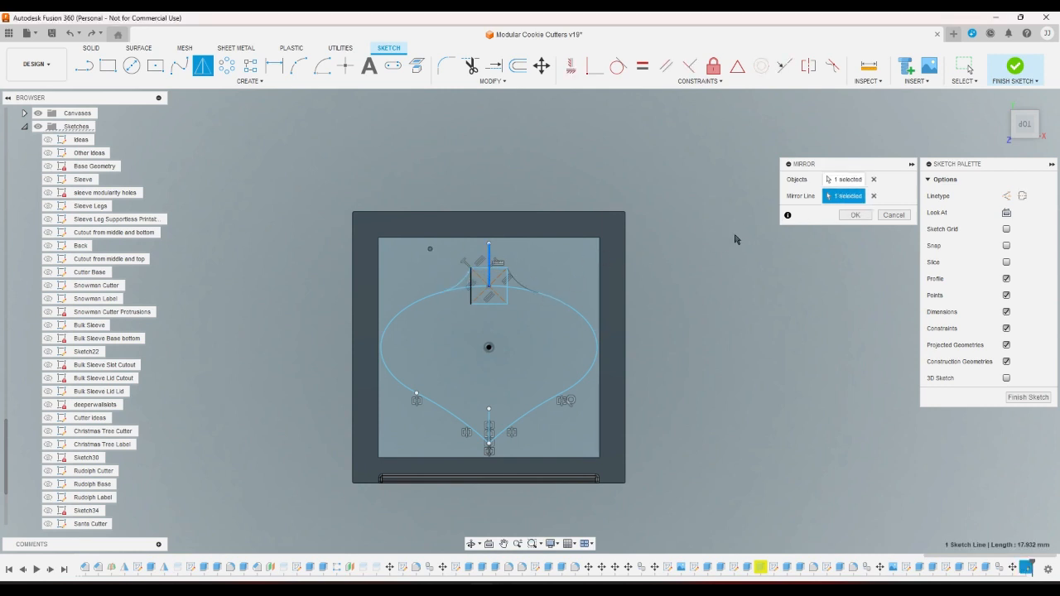
pyautogui.click(855, 215)
# - Draw a thin cap rectangle on the square's upper edge and constrain its right side vertically in line with the square's upper right corner
pyautogui.scroll(5, 555, 230)
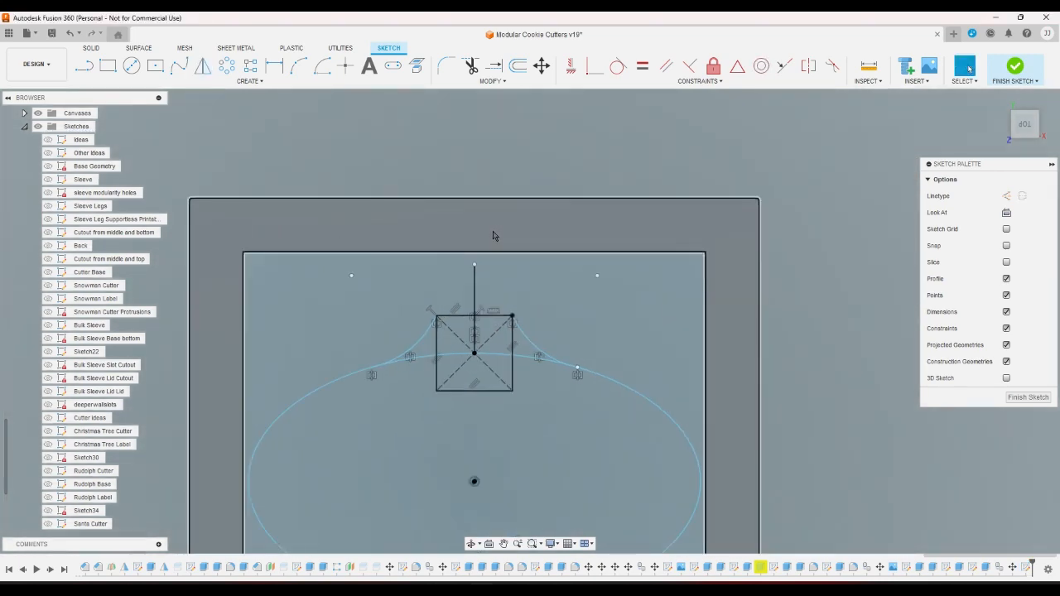
pyautogui.click(108, 66)
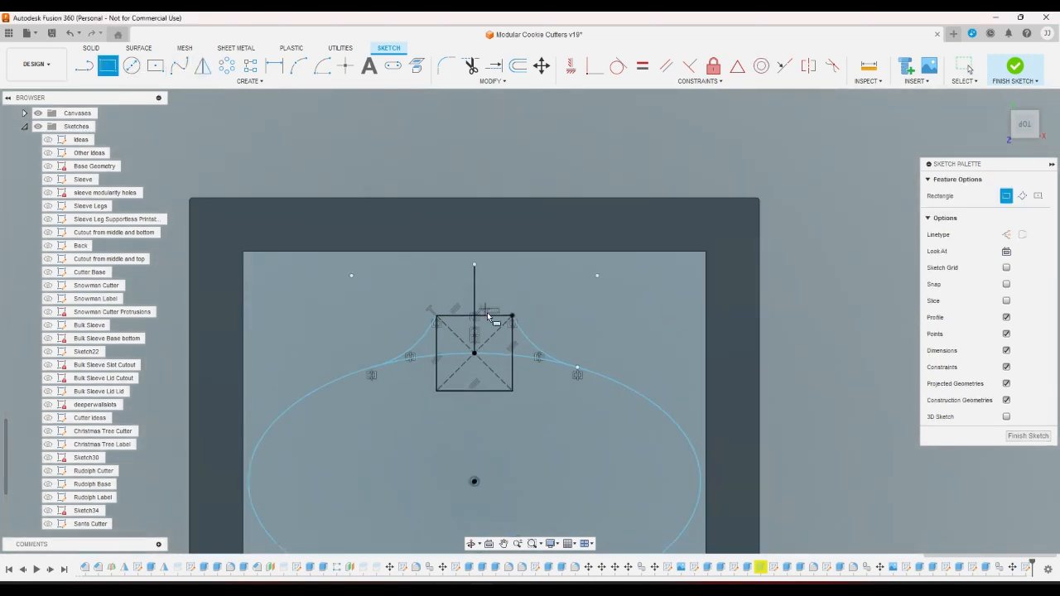
pyautogui.scroll(4, 431, 310)
pyautogui.click(405, 319)
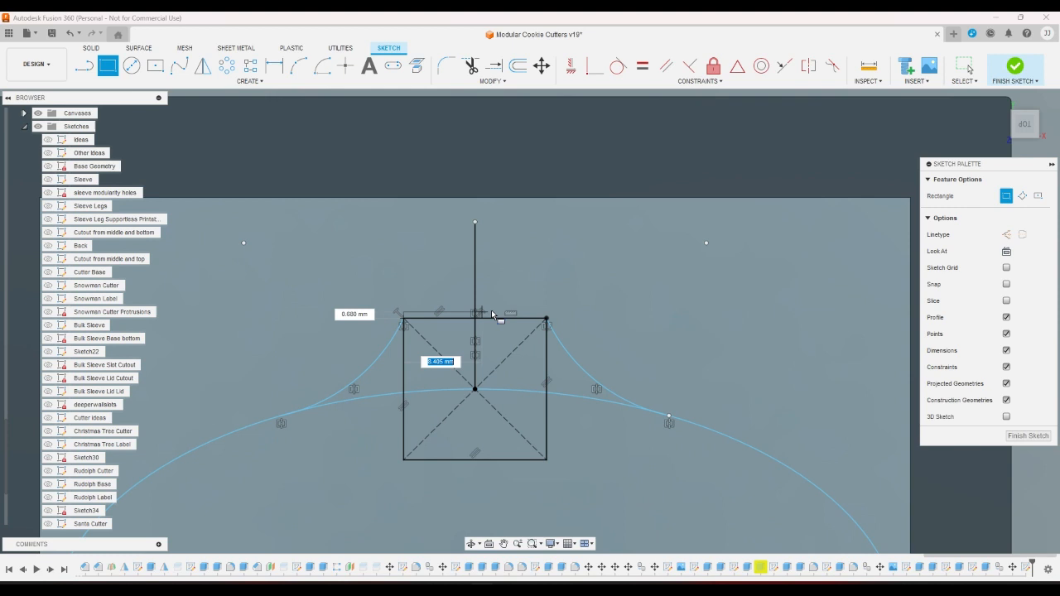
pyautogui.click(540, 295)
pyautogui.click(595, 66)
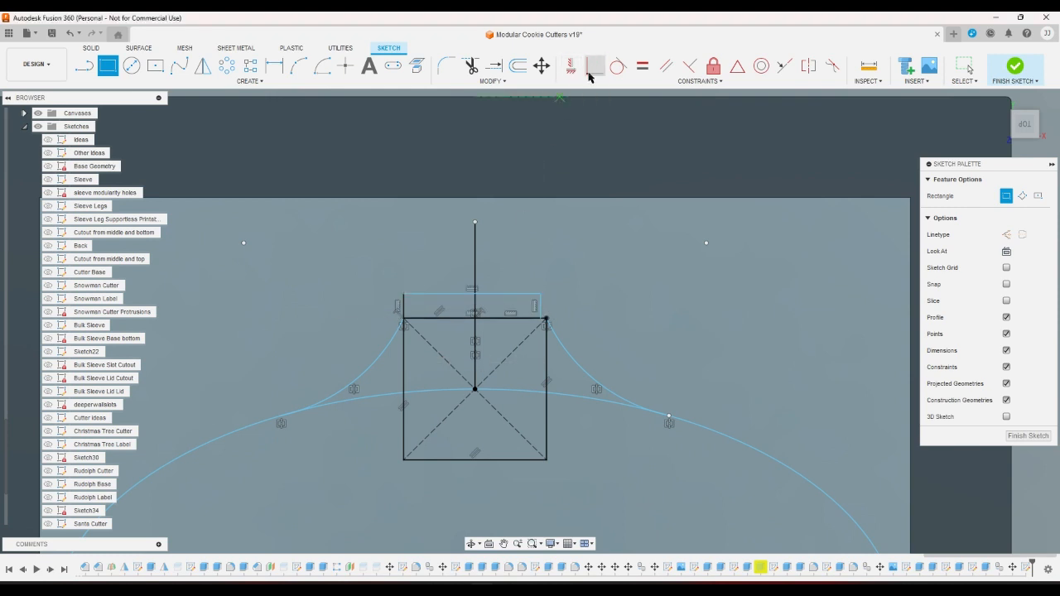
pyautogui.click(541, 304)
pyautogui.click(547, 319)
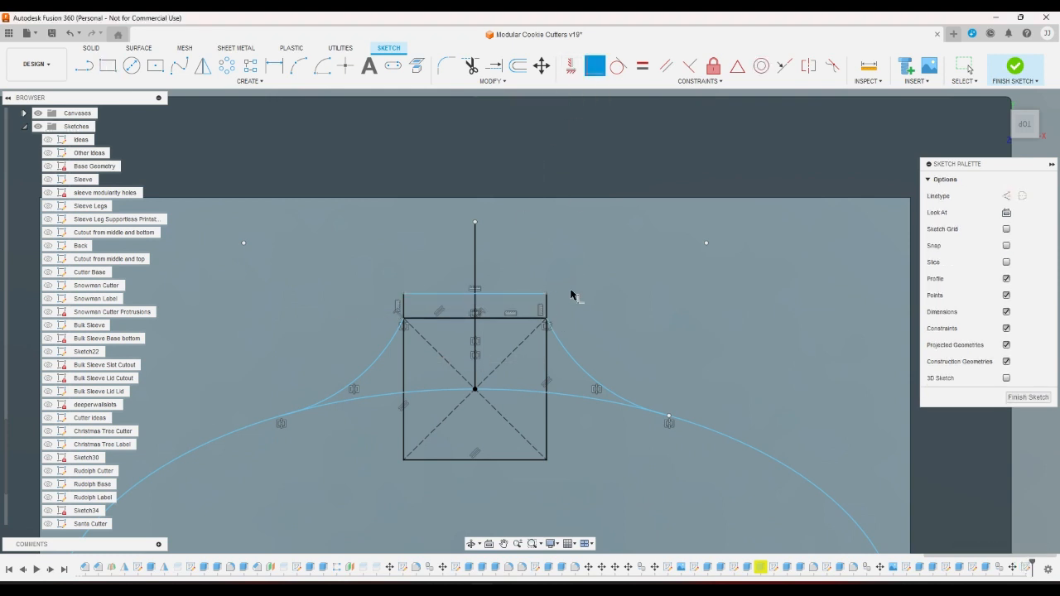
# - Draw a circle centred on the midpoint of the cap's top edge and enlarge it to nearly the cap's width
pyautogui.click(139, 68)
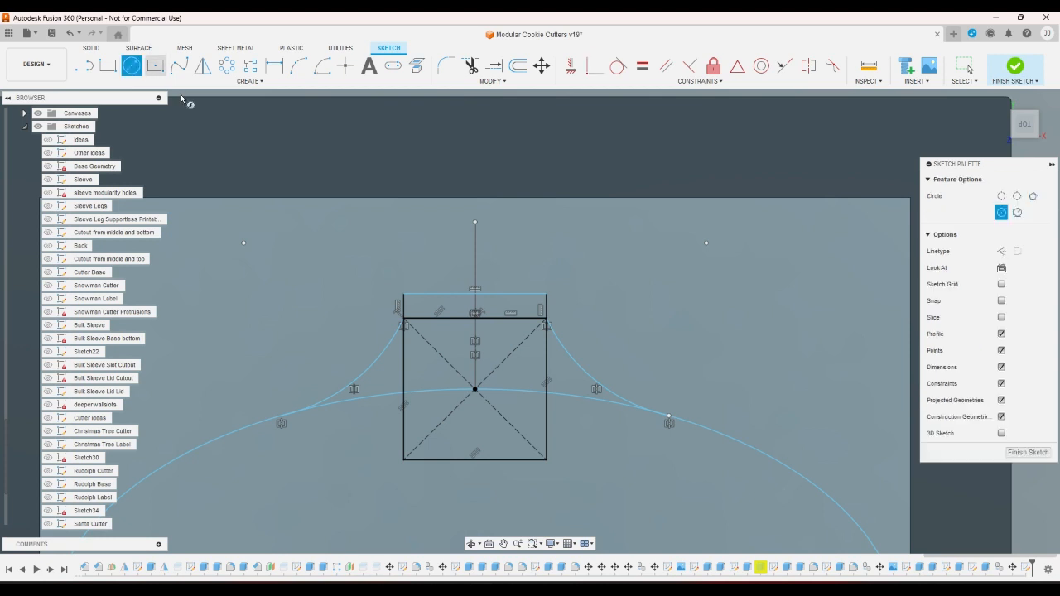
pyautogui.click(476, 294)
pyautogui.click(494, 275)
pyautogui.rightClick(552, 261)
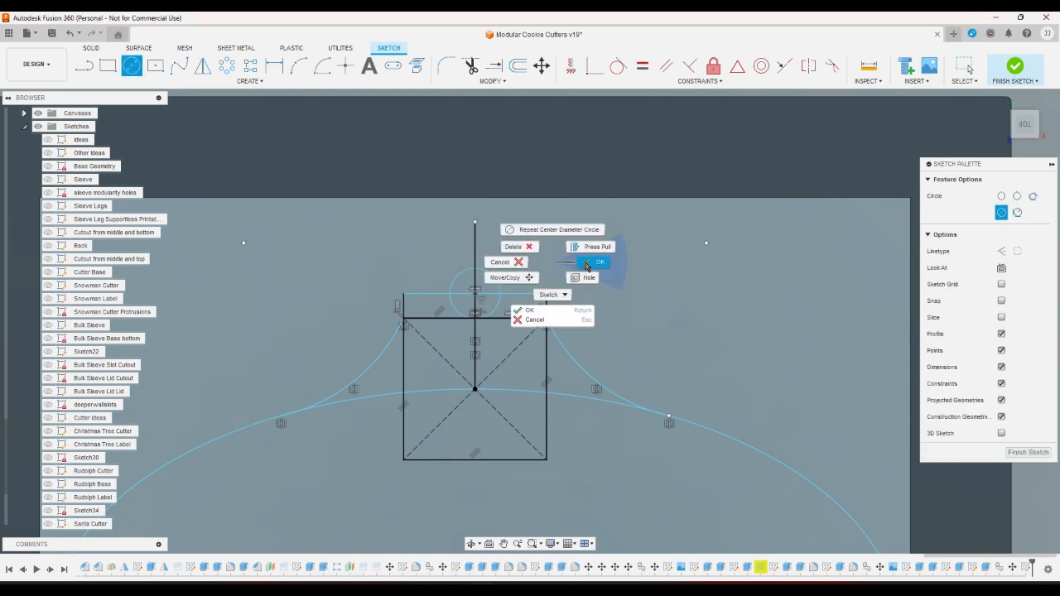
pyautogui.click(595, 262)
pyautogui.moveTo(497, 282); pyautogui.dragTo(521, 275)
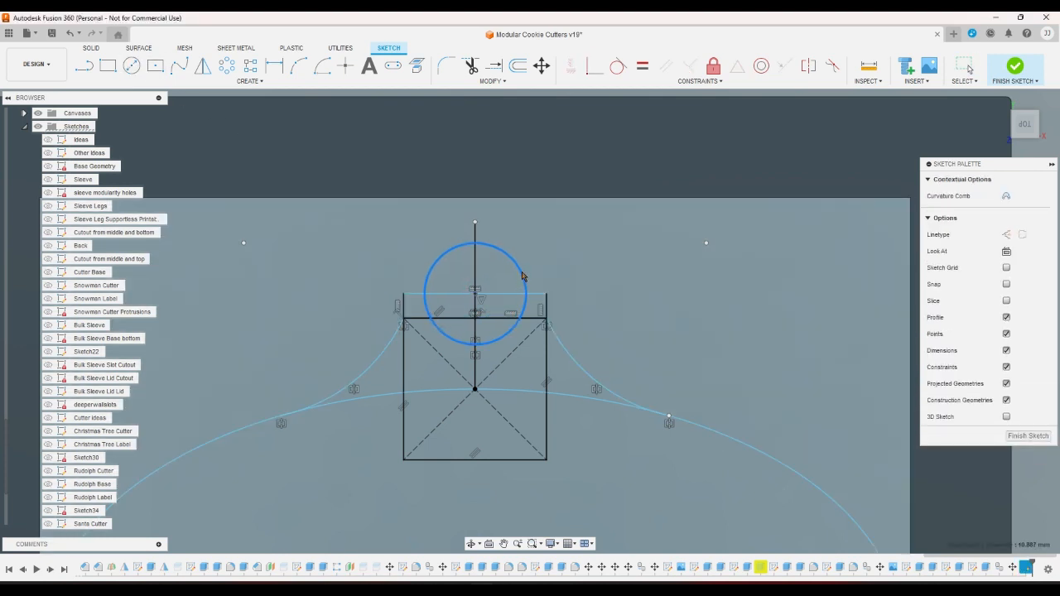
# - Convert the vertical centre line, the square's sides and the cap's bottom edge to construction lines, deleting the duplicate line along the cap's bottom
pyautogui.click(477, 265)
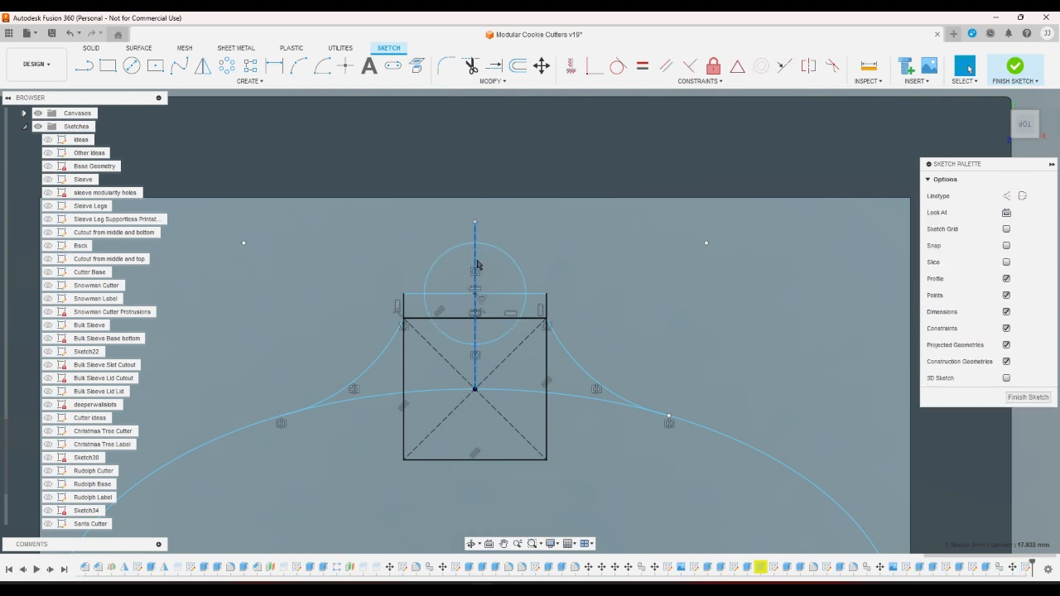
pyautogui.keyDown('shift'); pyautogui.click(546, 365); pyautogui.keyUp('shift')
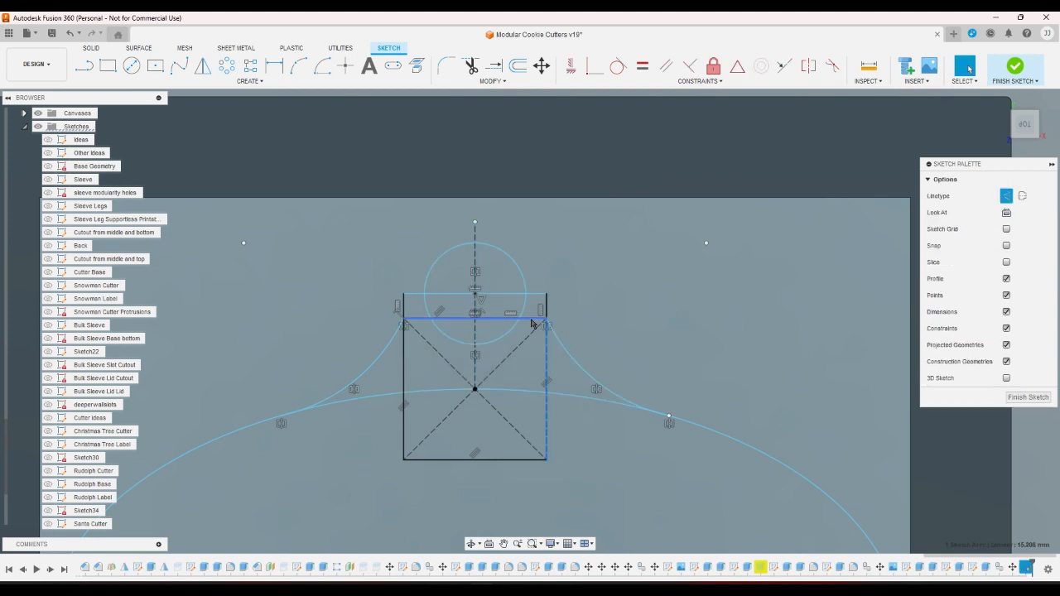
pyautogui.click(404, 356)
pyautogui.press('x')
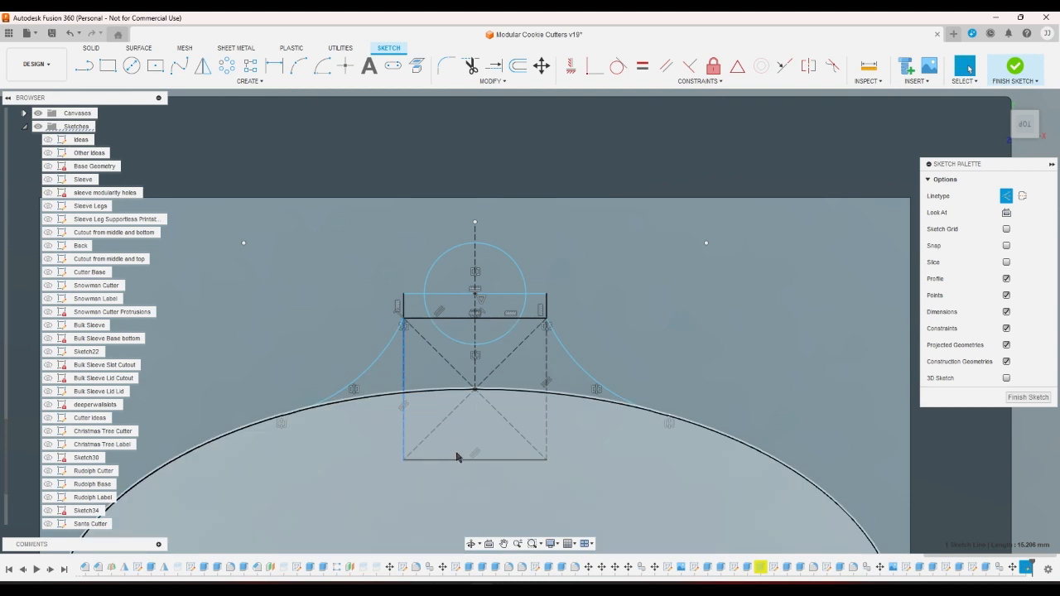
pyautogui.click(420, 320)
pyautogui.press('Delete')
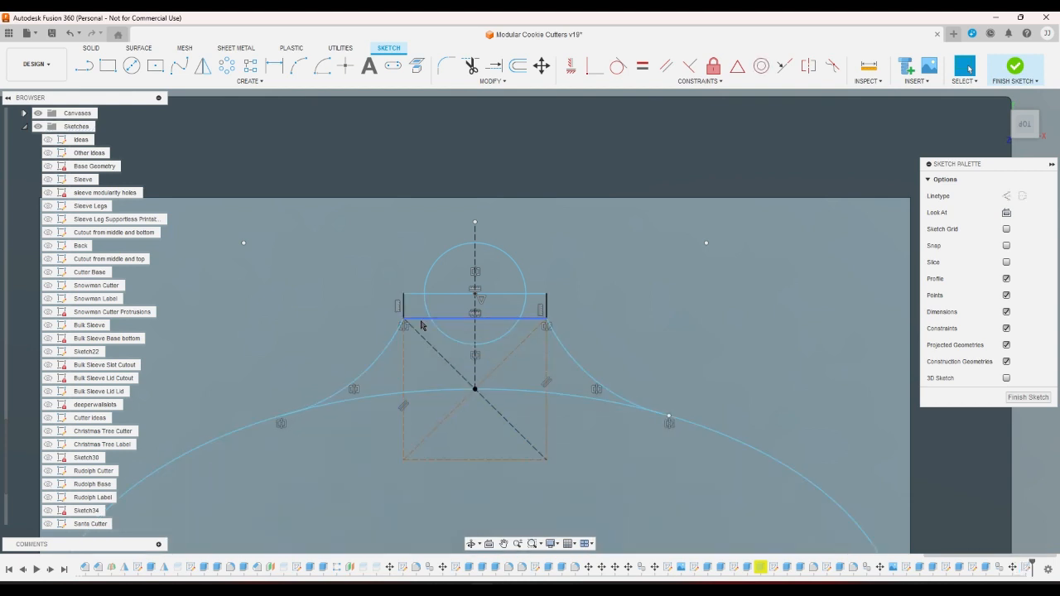
pyautogui.click(421, 320)
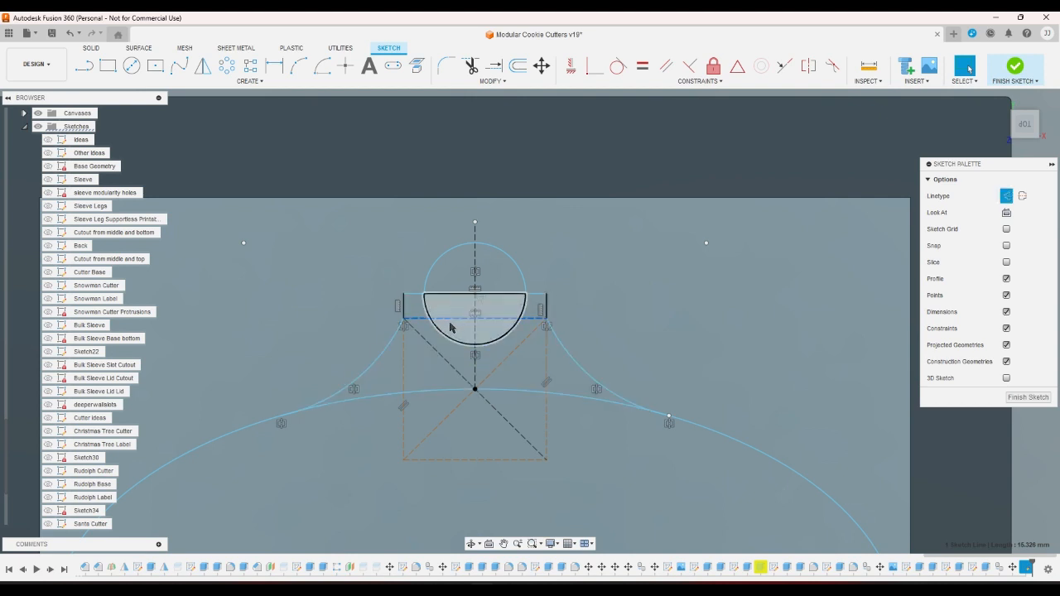
# - Trim the body curve segments beneath both neck arcs and the part of the cap's top edge inside the circle
pyautogui.scroll(-2, 450, 329)
pyautogui.scroll(2, 443, 312)
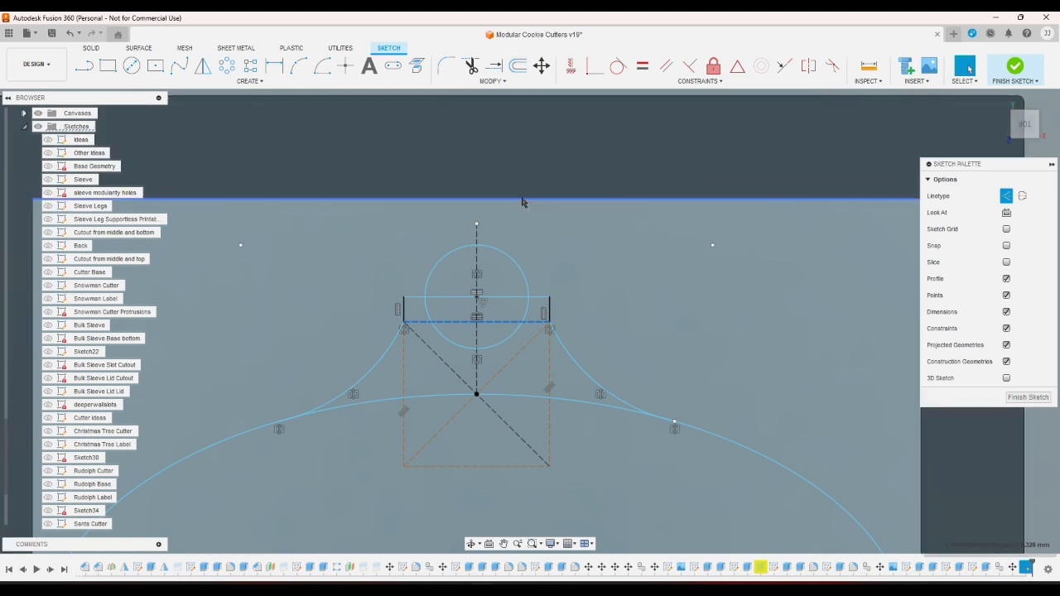
pyautogui.scroll(-4, 527, 218)
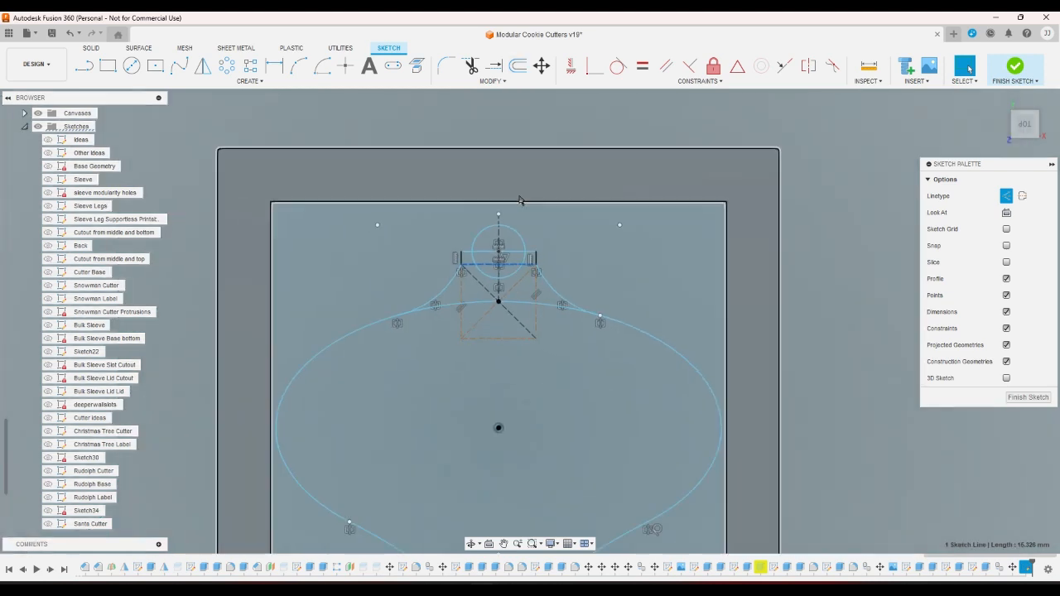
pyautogui.click(468, 73)
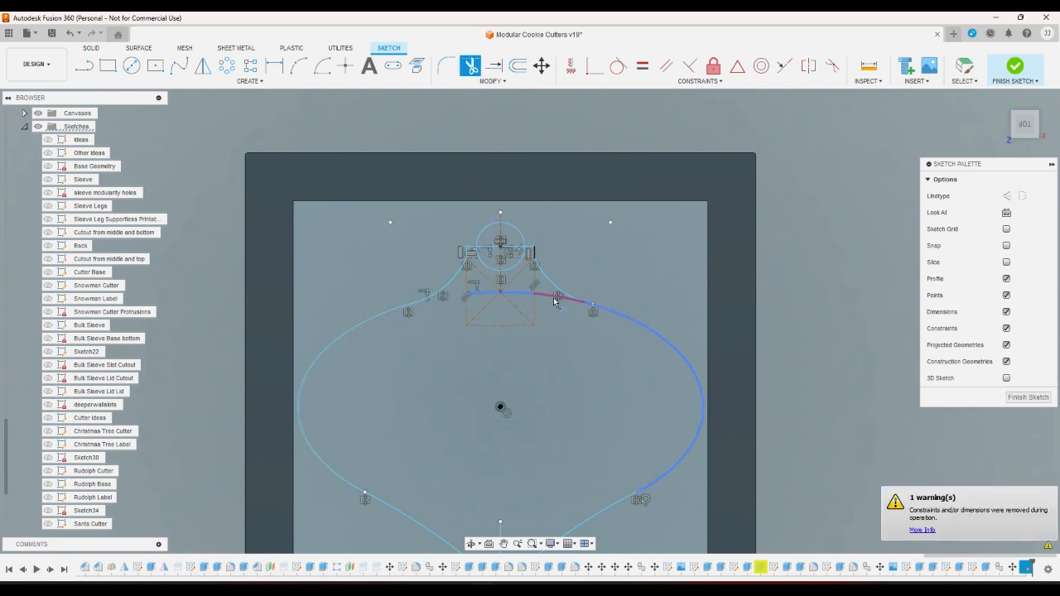
pyautogui.click(490, 249)
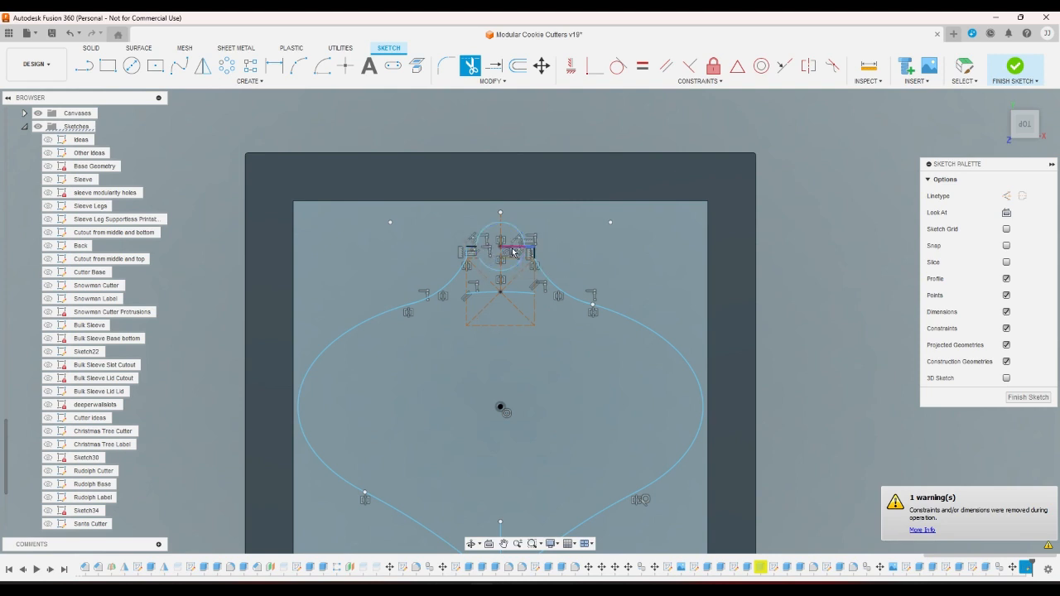
pyautogui.click(513, 252)
pyautogui.rightClick(556, 272)
pyautogui.click(663, 263)
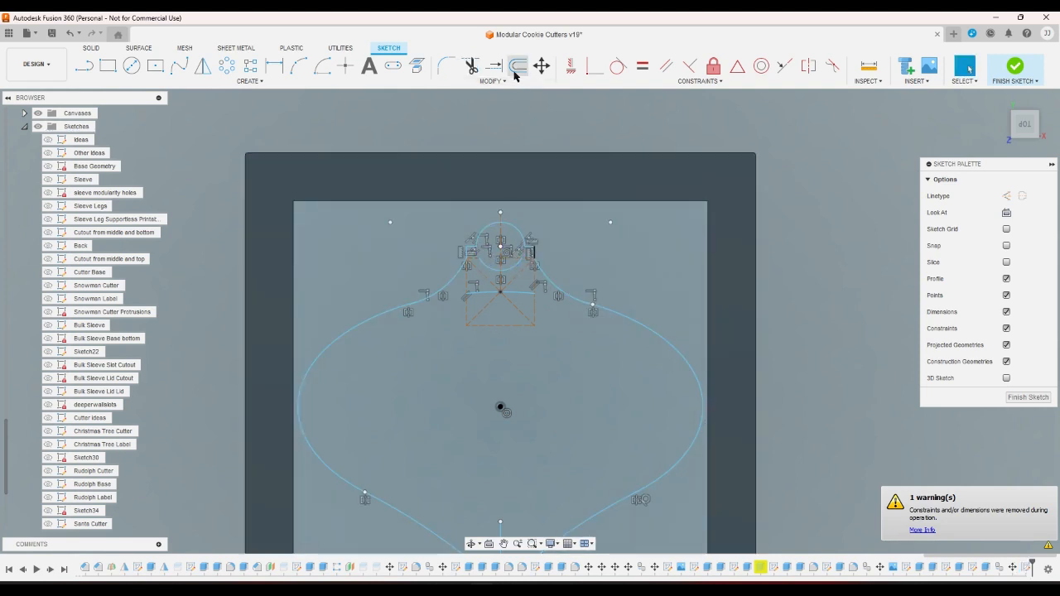
pyautogui.click(516, 70)
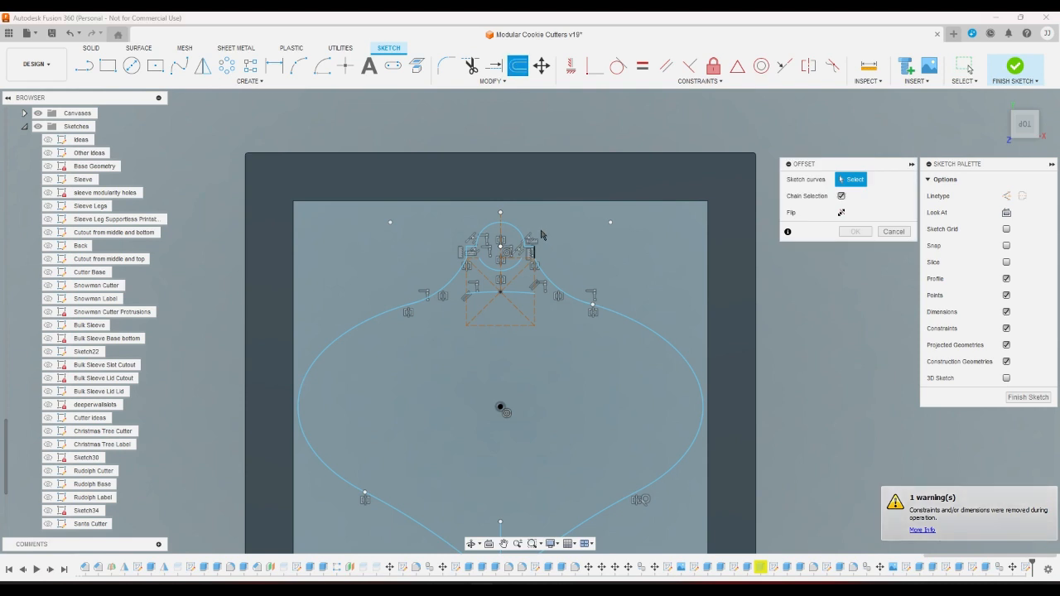
pyautogui.click(652, 336)
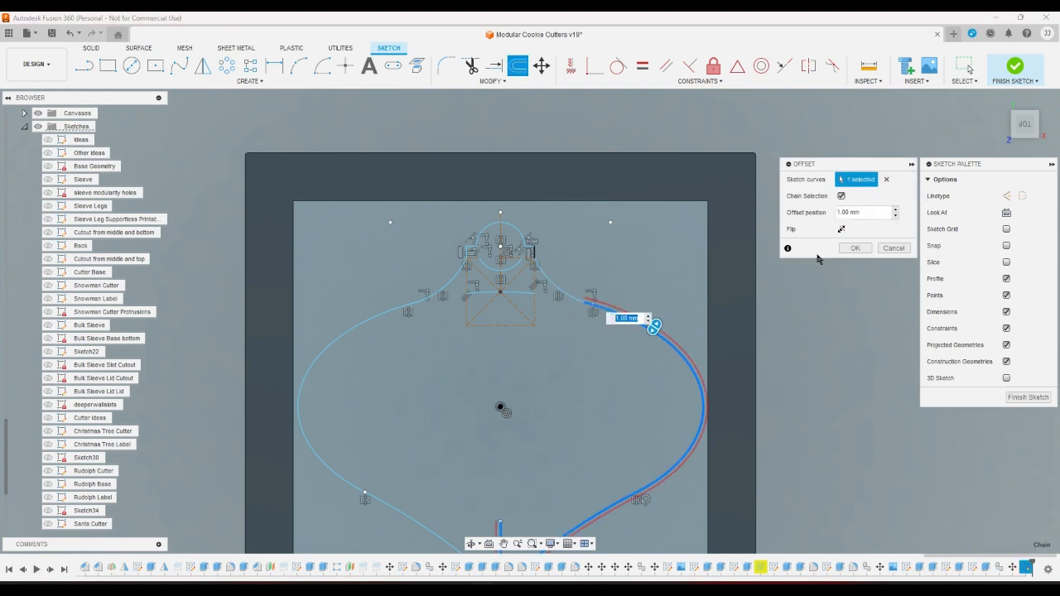
pyautogui.click(893, 248)
# - Convert the short vertical line above the ornament's bottom tip to a construction line
pyautogui.scroll(-3, 892, 250)
pyautogui.scroll(2, 688, 414)
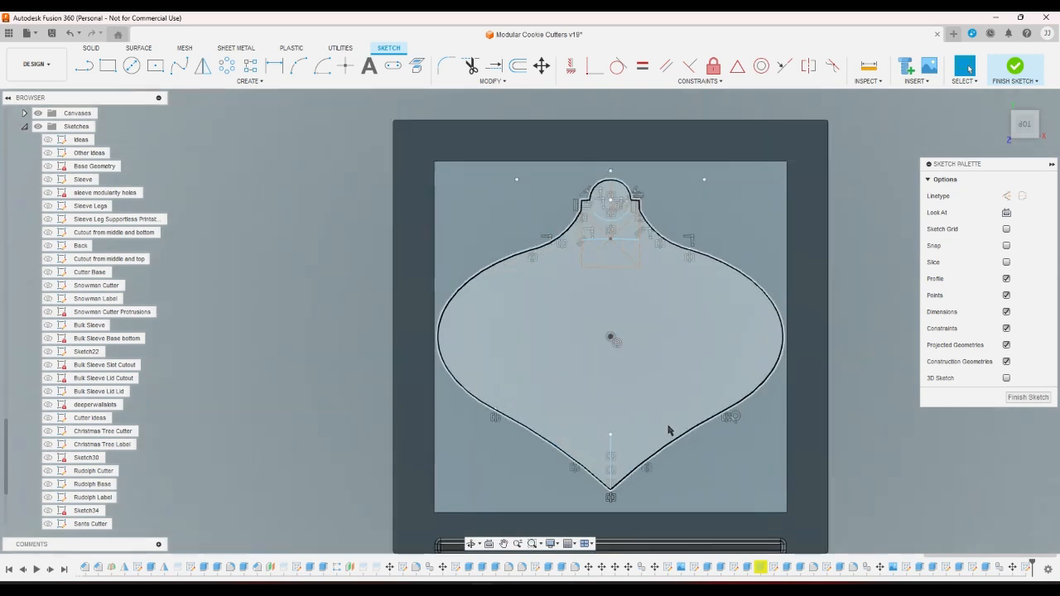
pyautogui.click(610, 449)
pyautogui.press('x')
pyautogui.click(882, 520)
# - Turn on the sketch grid and snapping, and clear the lower-left body arc from the offset selection
pyautogui.click(518, 66)
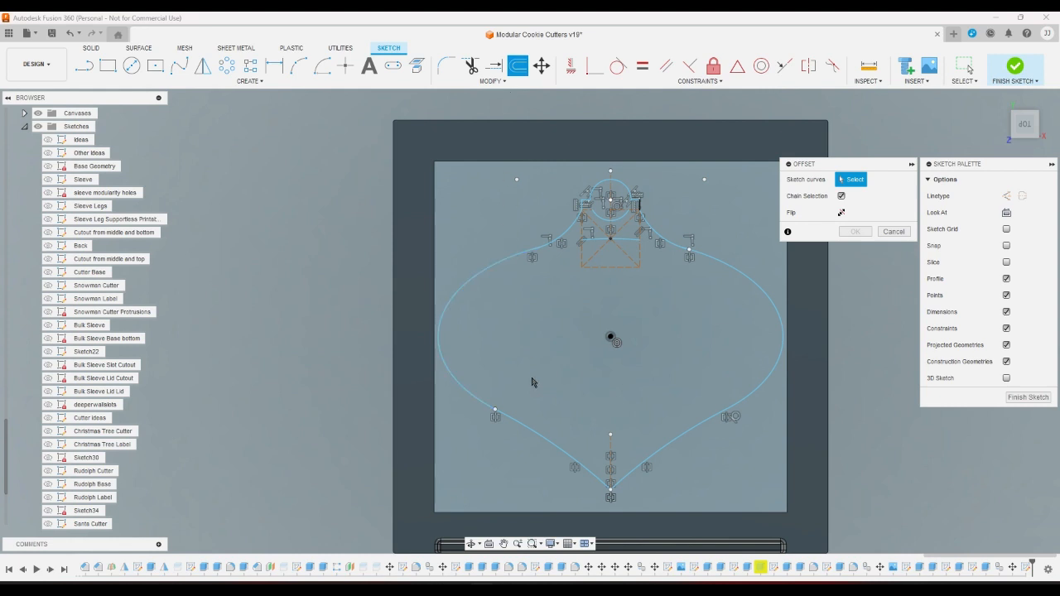
pyautogui.click(500, 409)
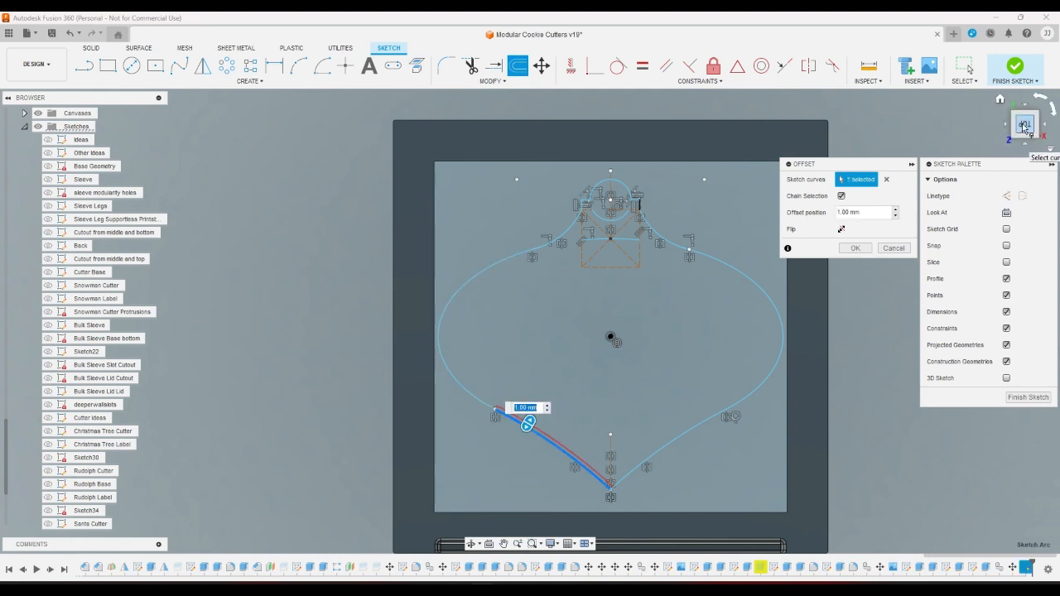
pyautogui.scroll(3, 481, 410)
pyautogui.scroll(-4, 489, 424)
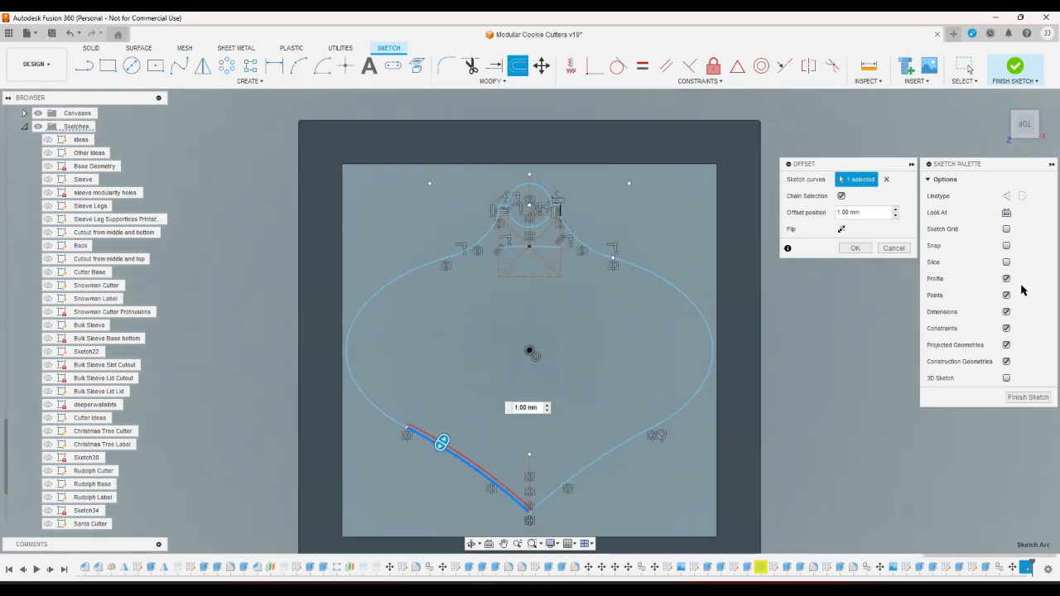
pyautogui.click(1007, 230)
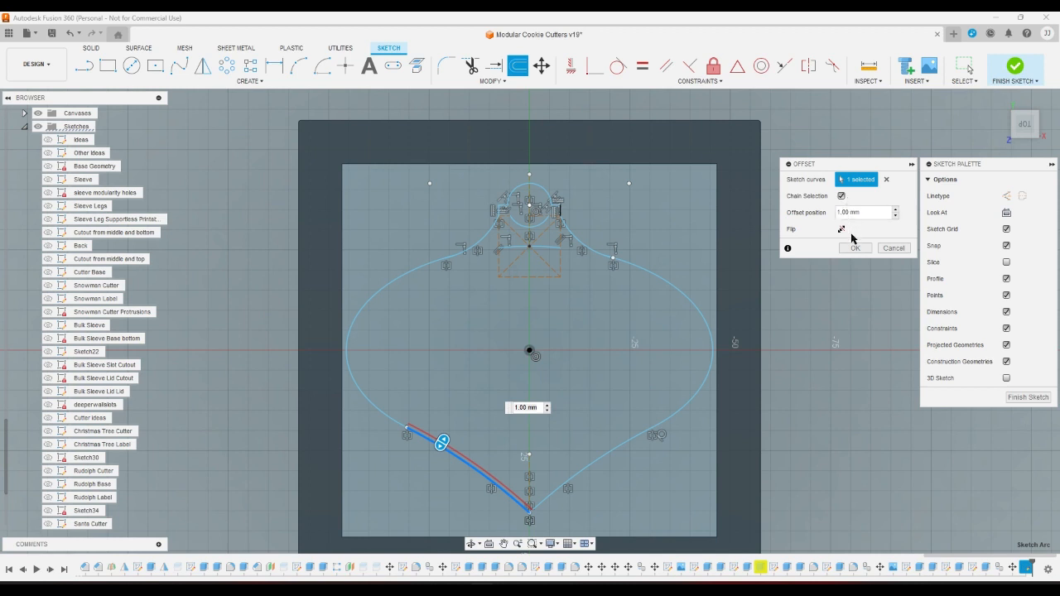
pyautogui.click(886, 179)
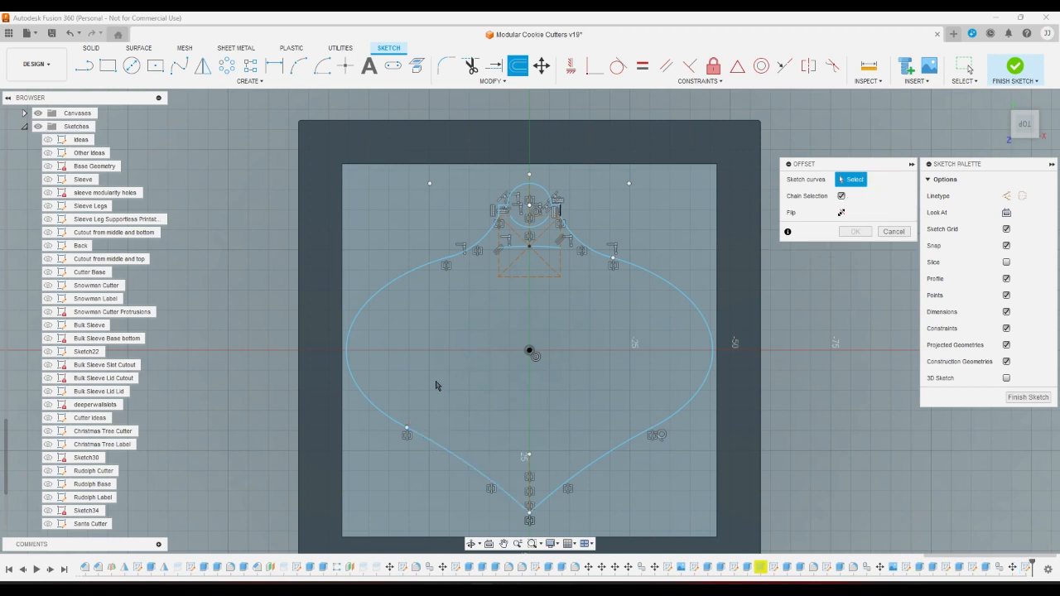
# - Offset the chain of left neck arc, cap and hanging loop outward by -cutterthickness
pyautogui.click(482, 240)
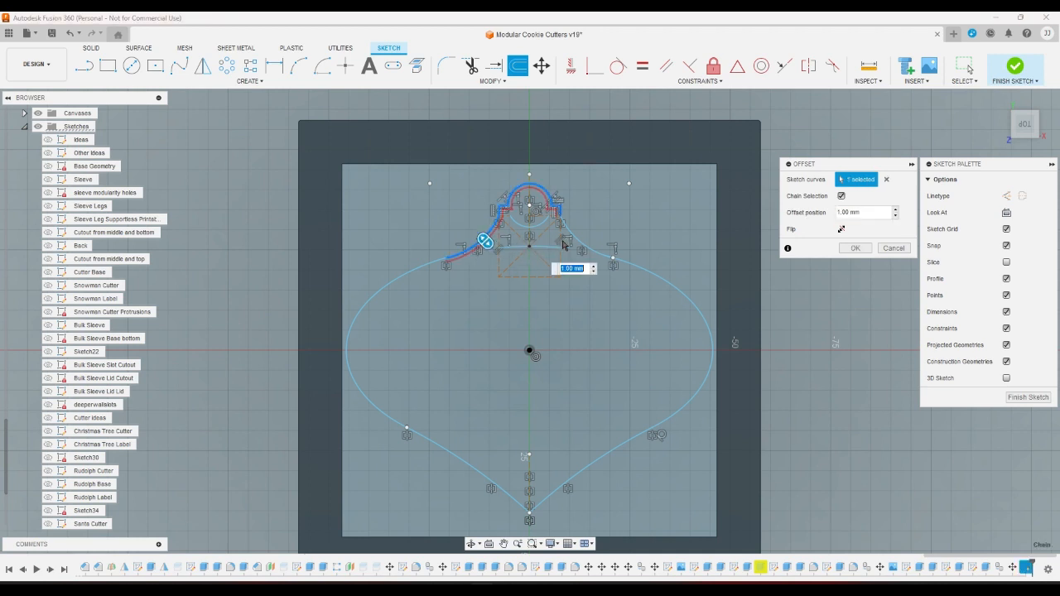
pyautogui.write('-')
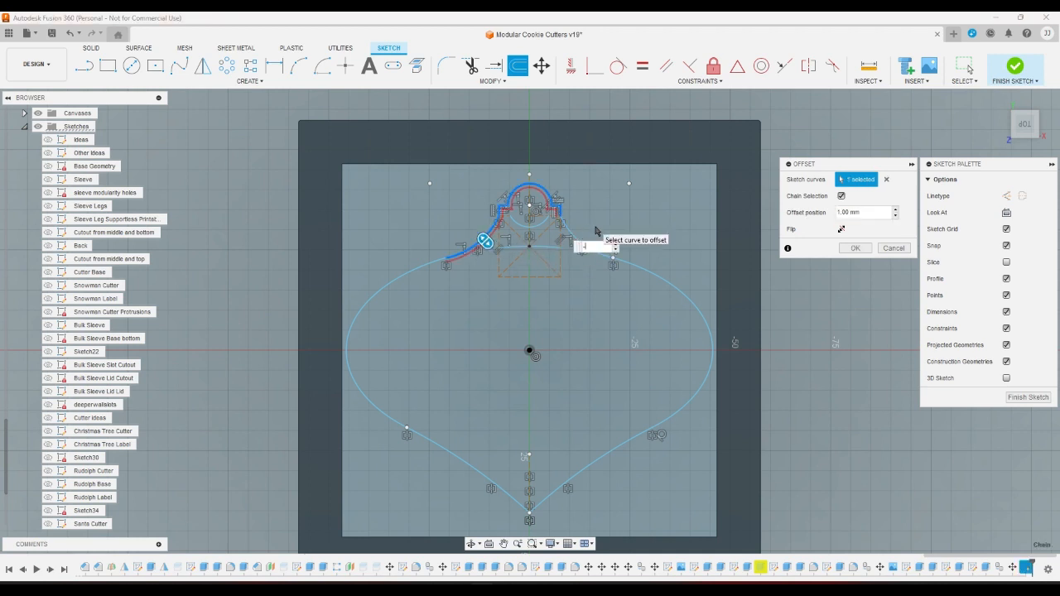
pyautogui.write('cutterthickness')
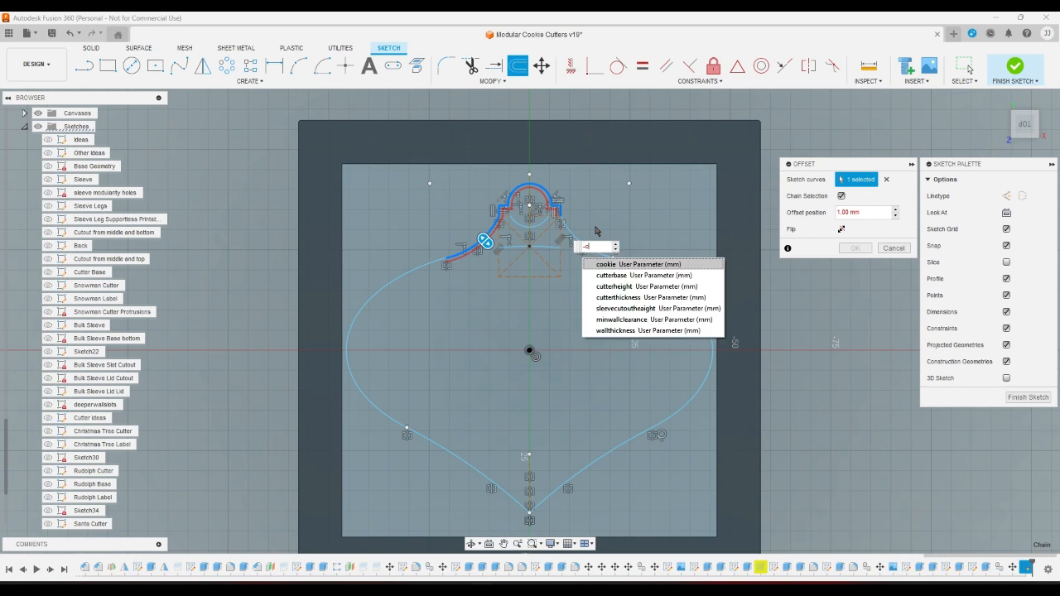
pyautogui.click(610, 295)
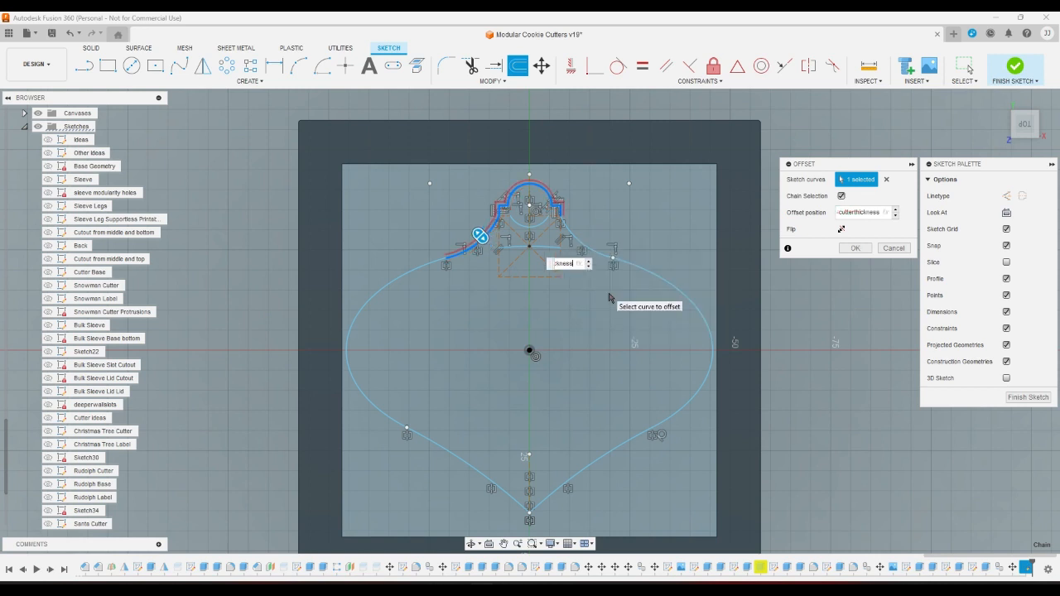
pyautogui.press('Return')
# - Offset the right neck arc outward by -cutterthickness
pyautogui.click(516, 72)
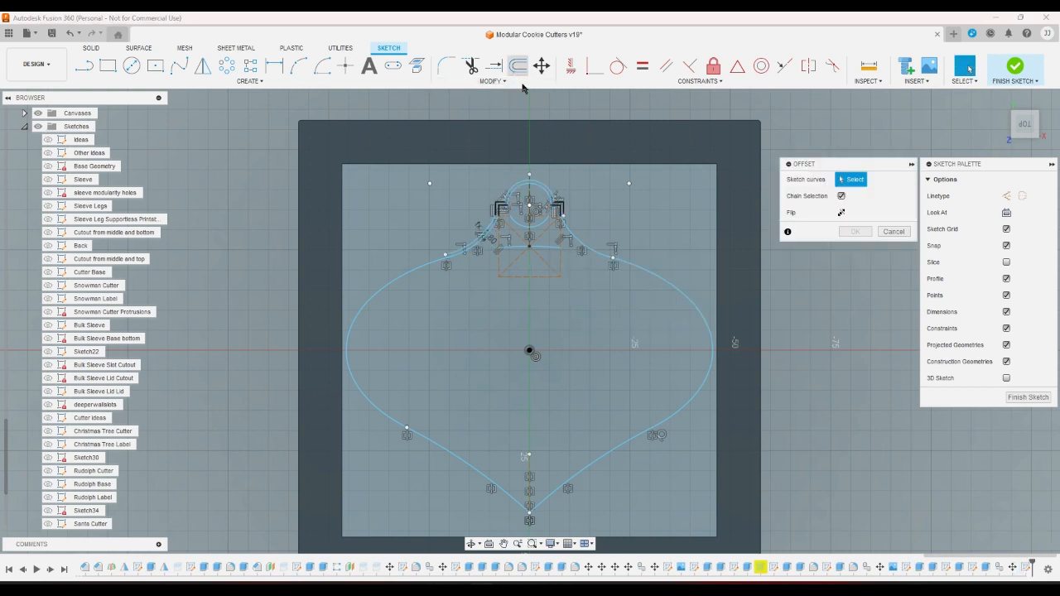
pyautogui.click(584, 246)
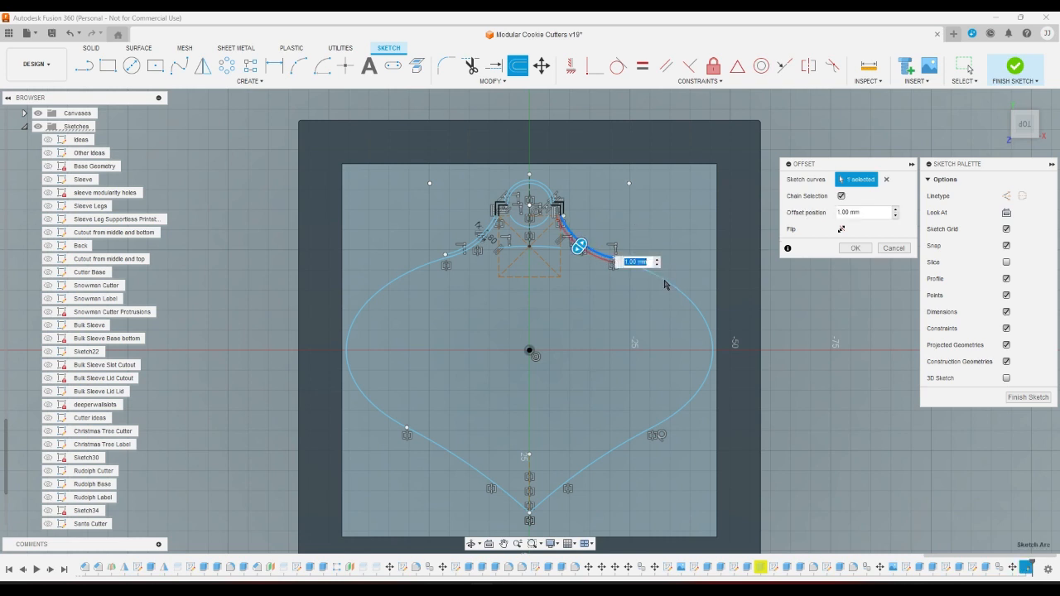
pyautogui.click(878, 213)
pyautogui.write('-c')
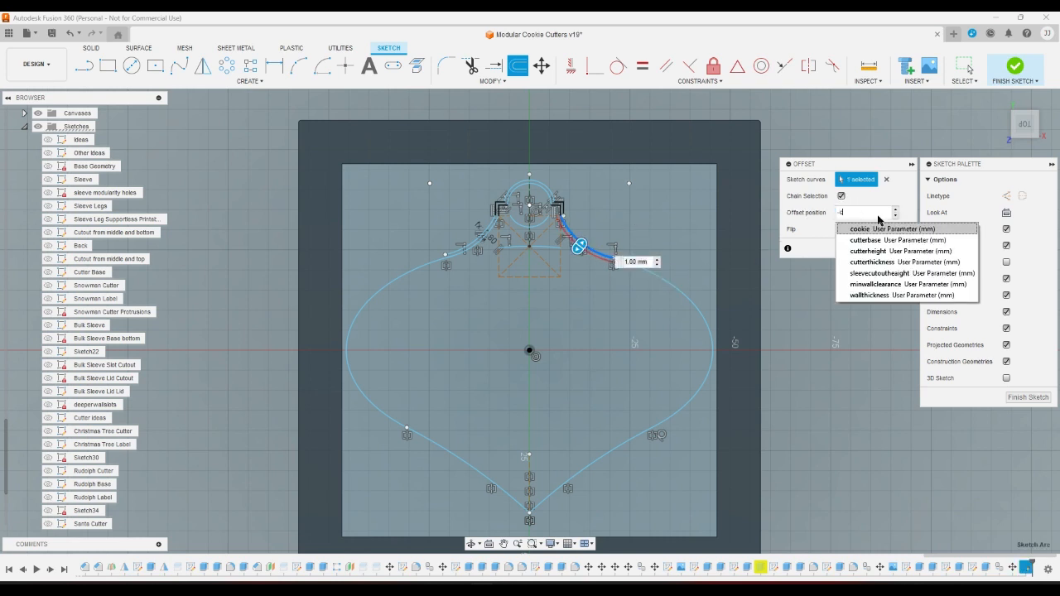
pyautogui.click(879, 264)
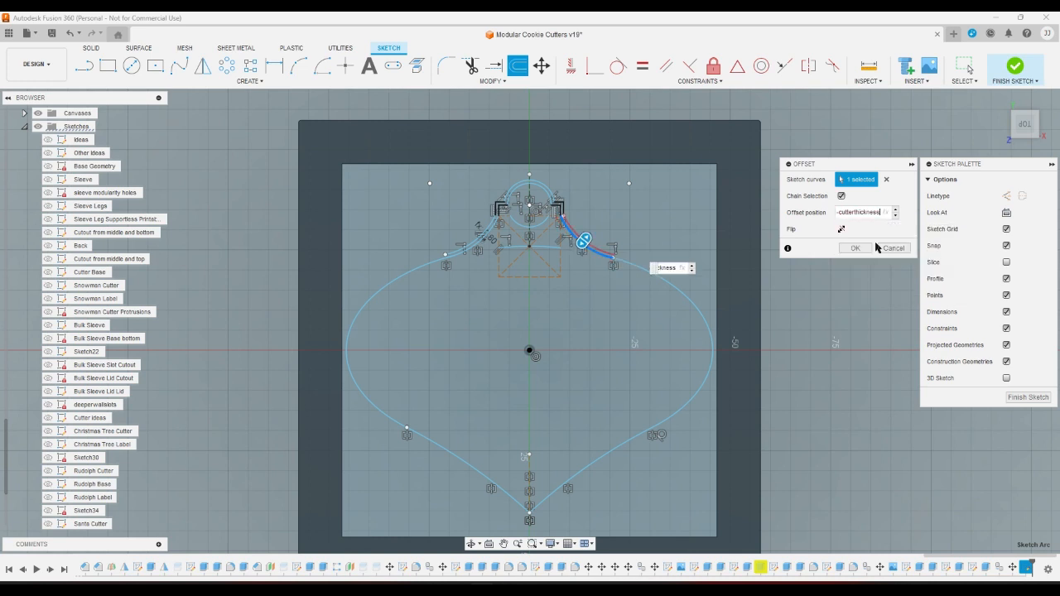
pyautogui.press('Return')
# - Offset the right side of the ornament body, down to the bottom tip, outward by cutterthickness
pyautogui.click(518, 65)
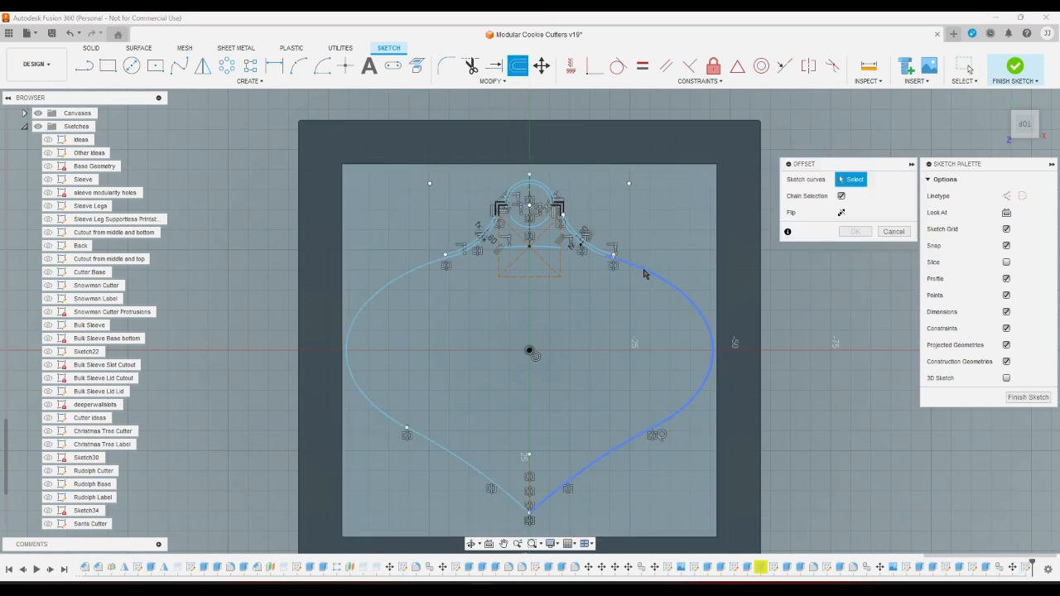
pyautogui.click(645, 267)
pyautogui.write('c')
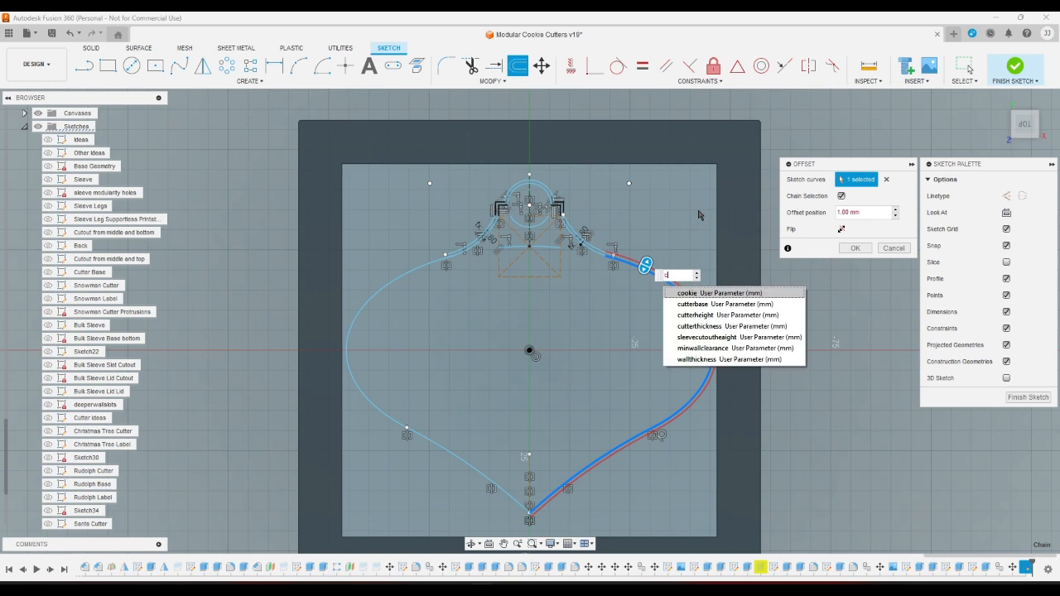
pyautogui.click(709, 327)
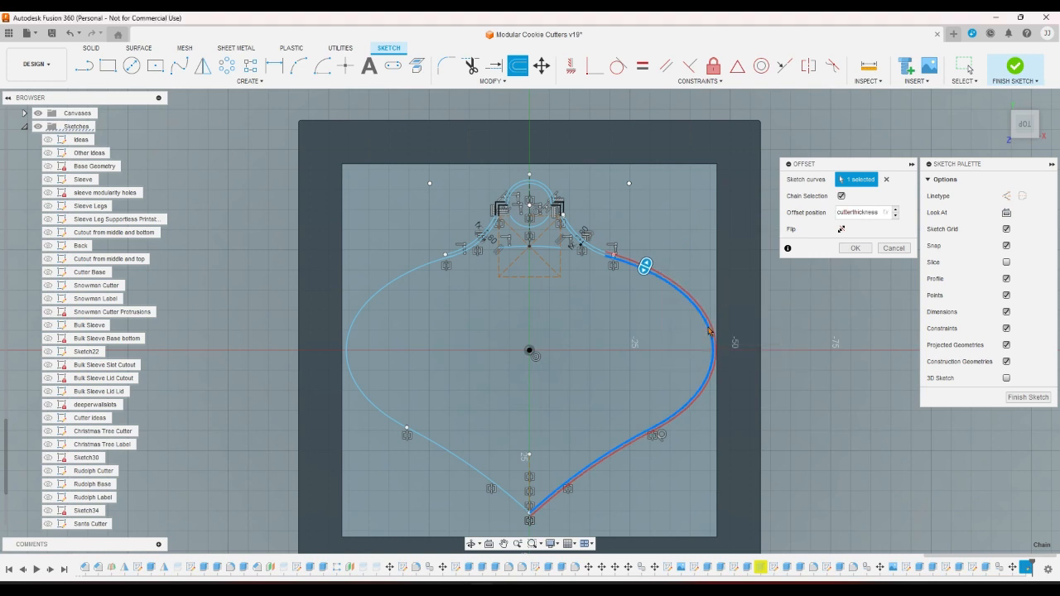
pyautogui.press('Return')
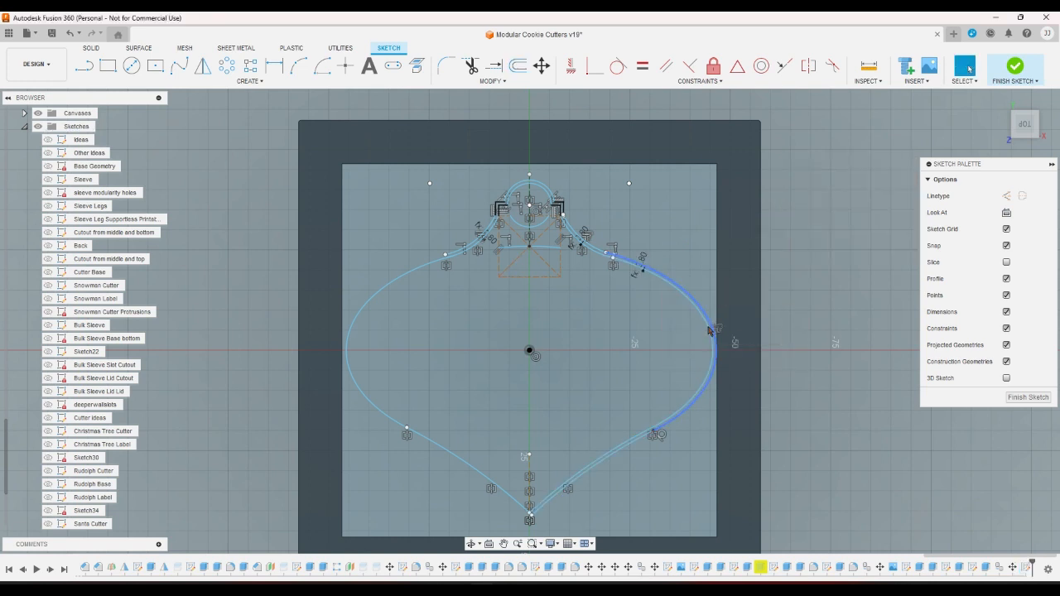
# - Offset the left elliptical body curve outward by cutterthickness
pyautogui.click(518, 66)
pyautogui.click(400, 274)
pyautogui.write('c')
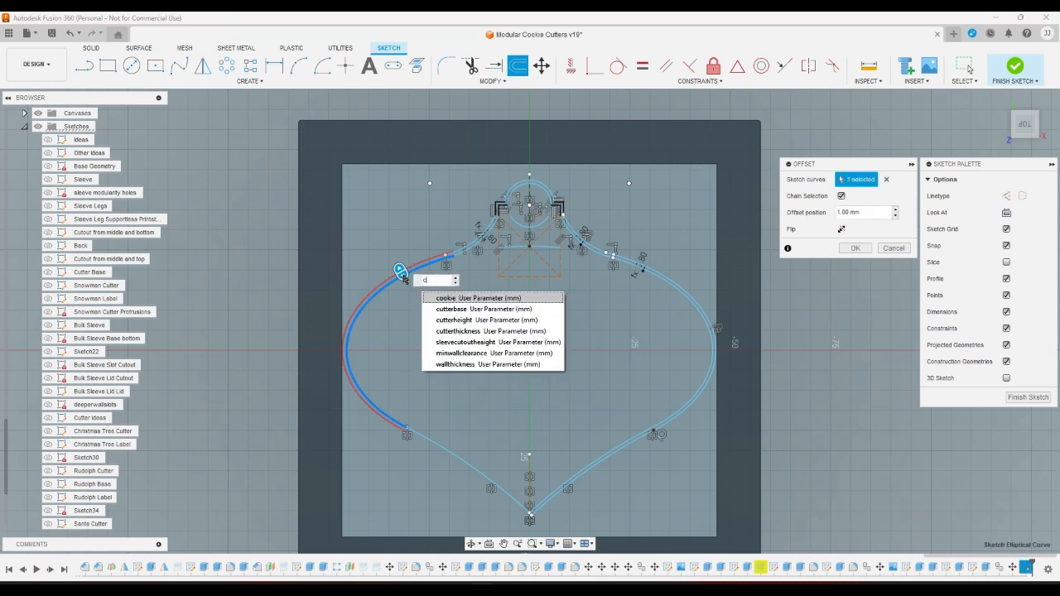
pyautogui.click(455, 332)
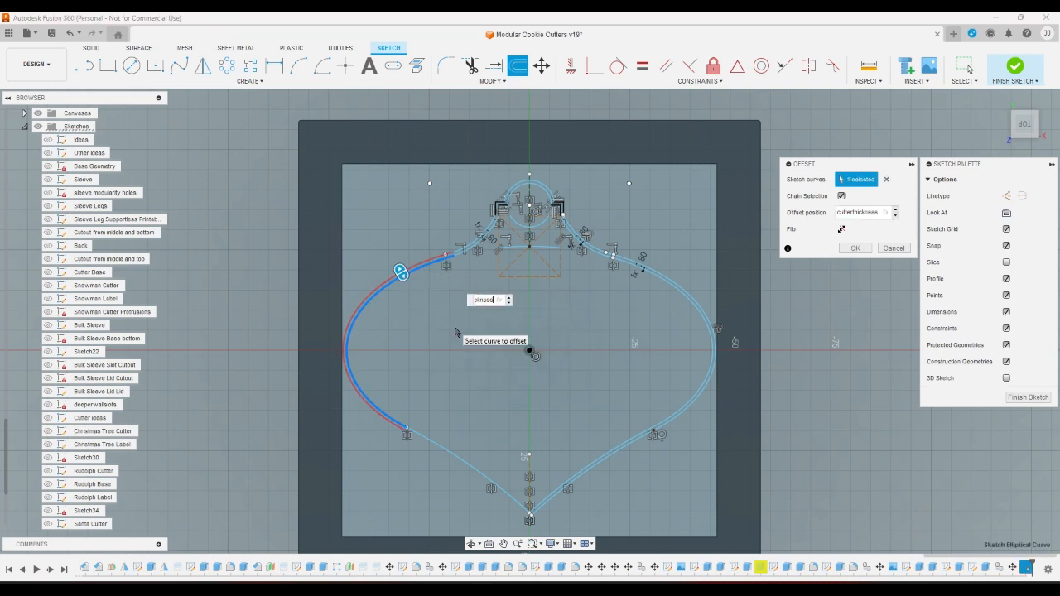
pyautogui.press('Return')
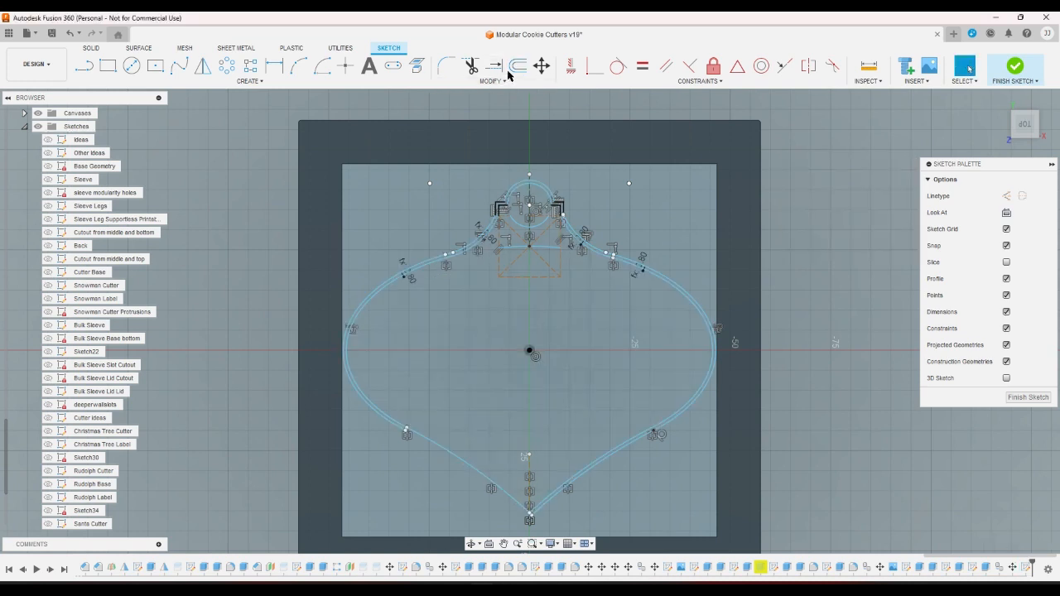
# - Offset the lower-left arc running to the bottom tip outward by -cutterthickness
pyautogui.click(517, 66)
pyautogui.click(460, 456)
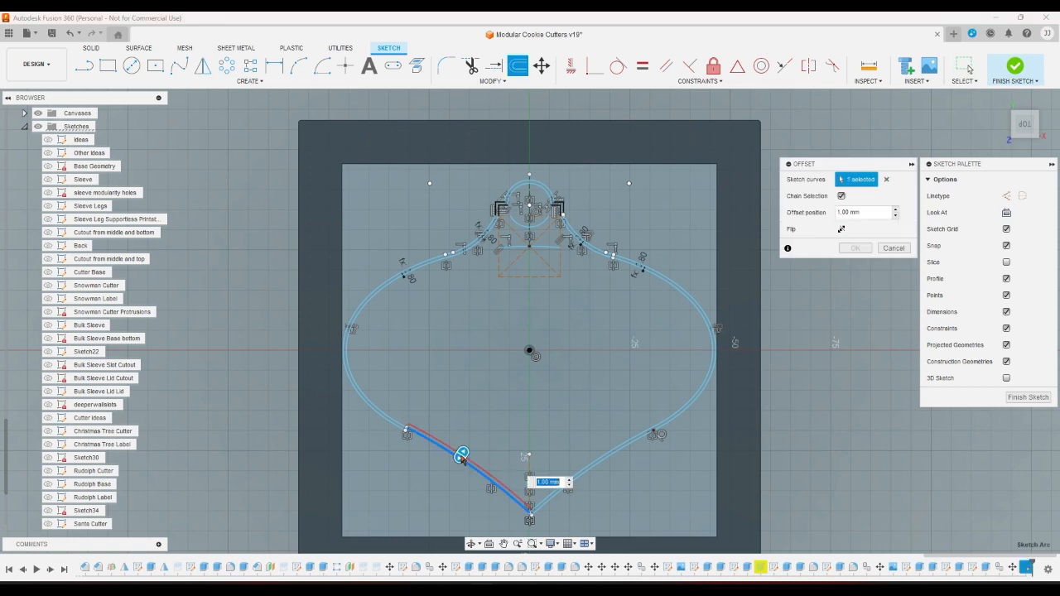
pyautogui.write('-c')
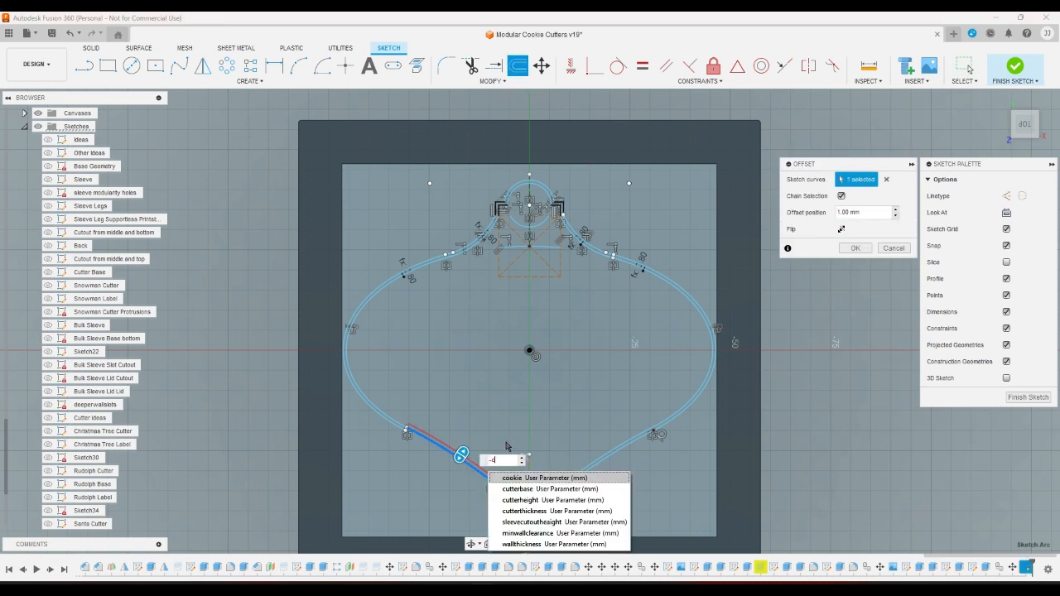
pyautogui.click(540, 511)
pyautogui.press('Return')
# - Extend the offset curves so they meet at the ornament's bottom tip
pyautogui.scroll(5, 541, 522)
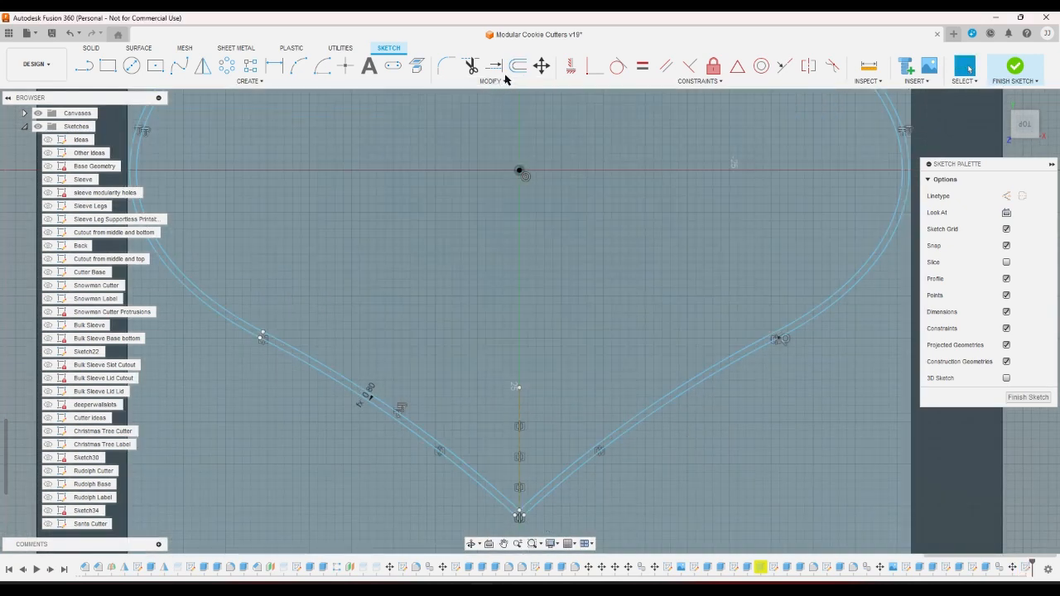
pyautogui.click(494, 67)
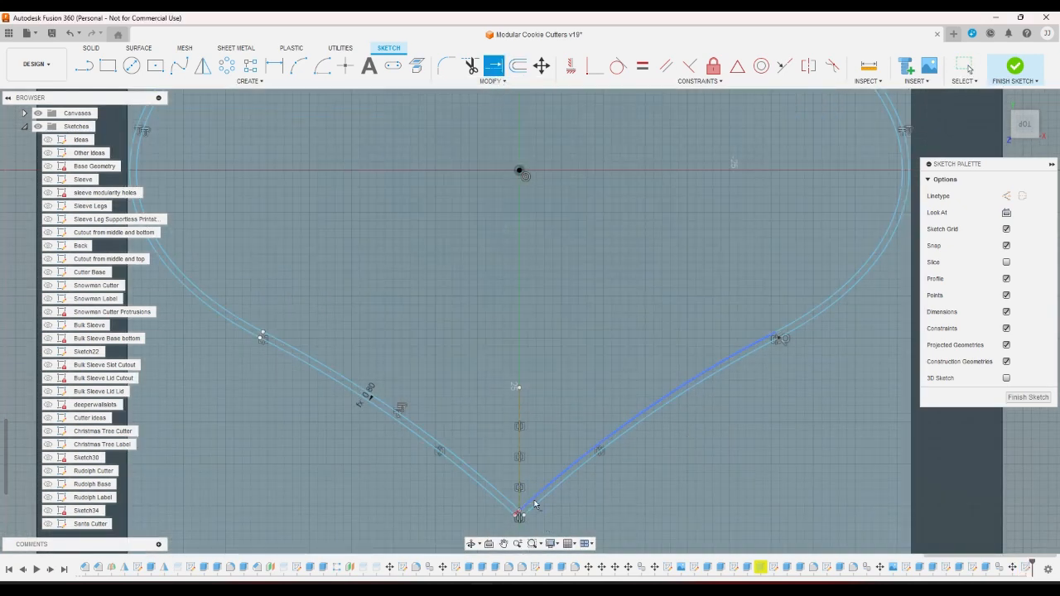
pyautogui.click(498, 511)
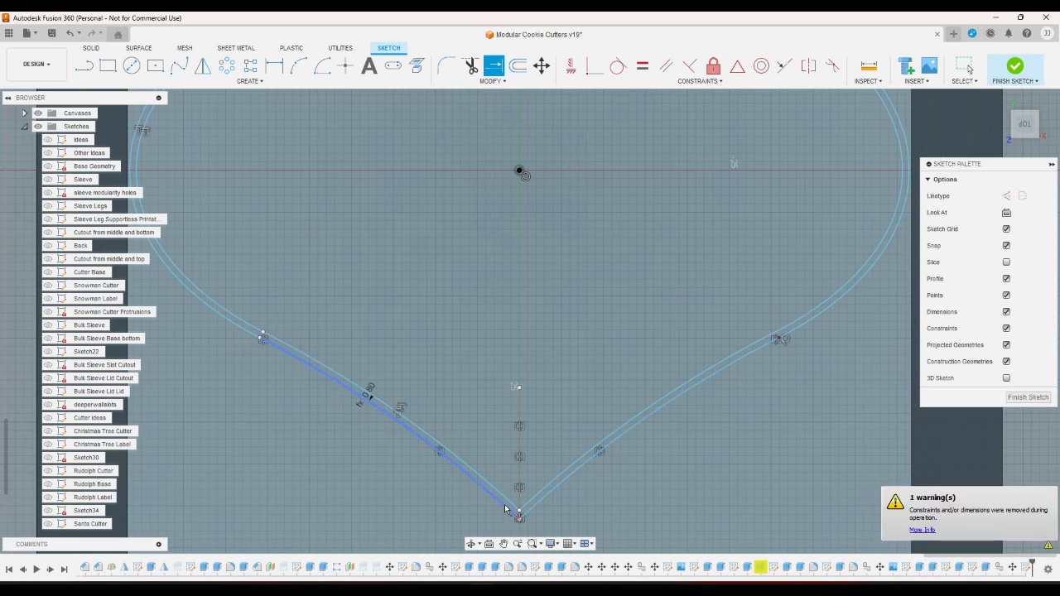
pyautogui.scroll(-5, 507, 508)
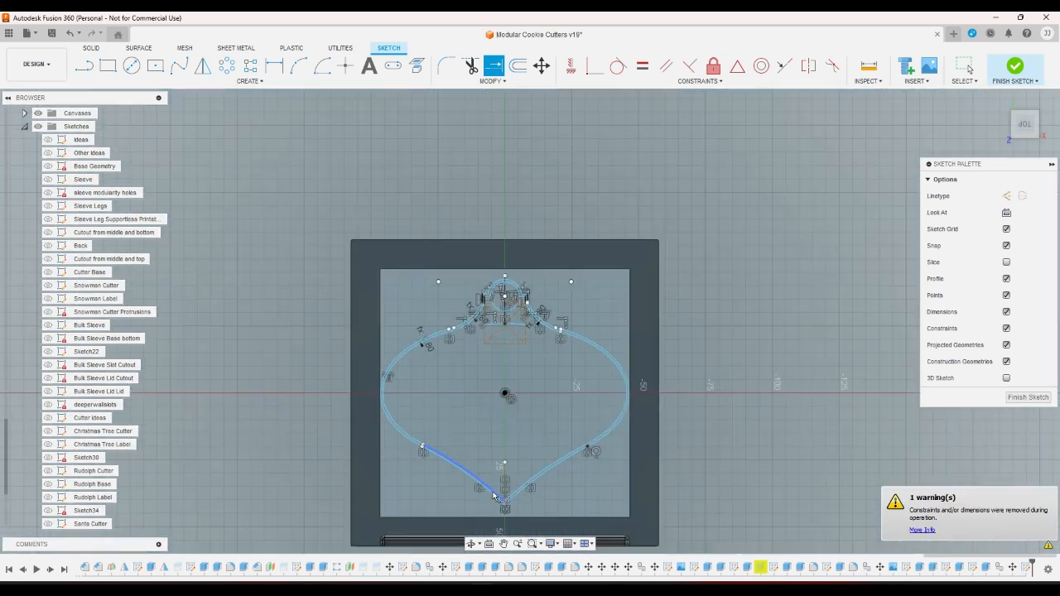
# - Draw a 3 mm diameter circle at the centre of the hanging loop for the hole
pyautogui.scroll(8, 508, 333)
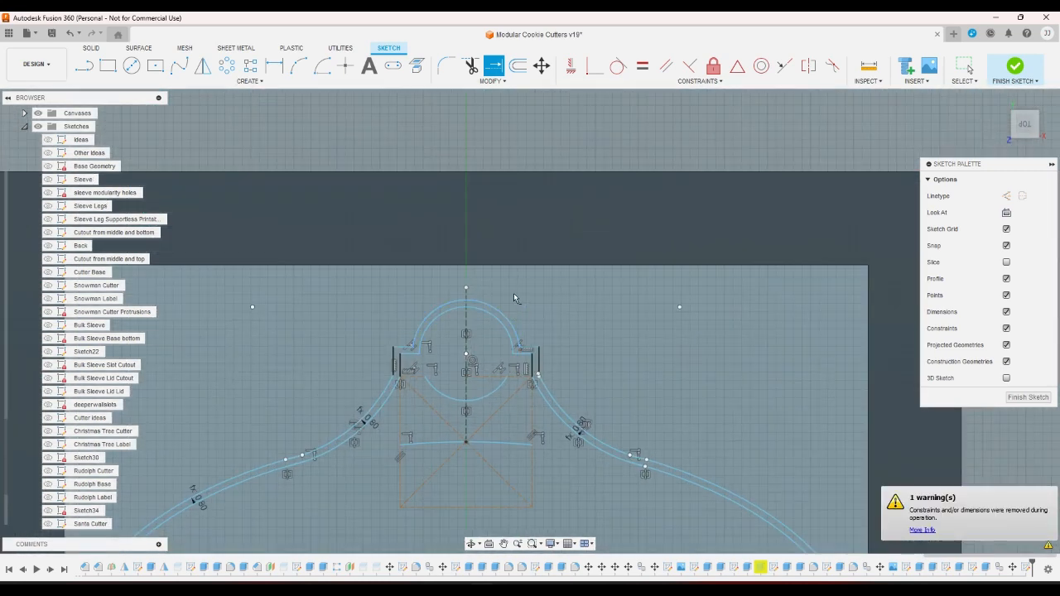
pyautogui.click(131, 65)
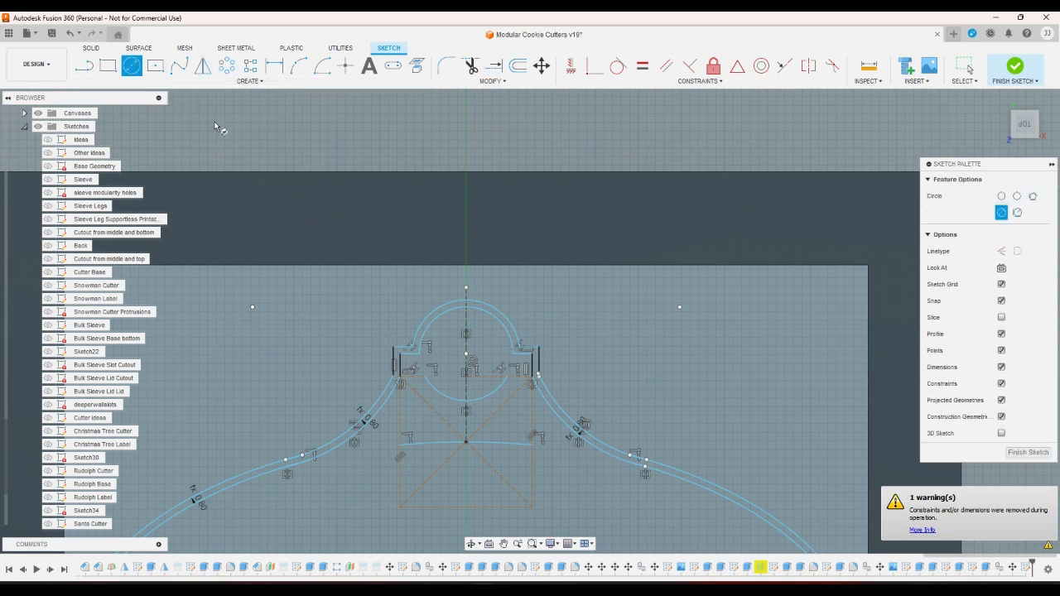
pyautogui.click(467, 336)
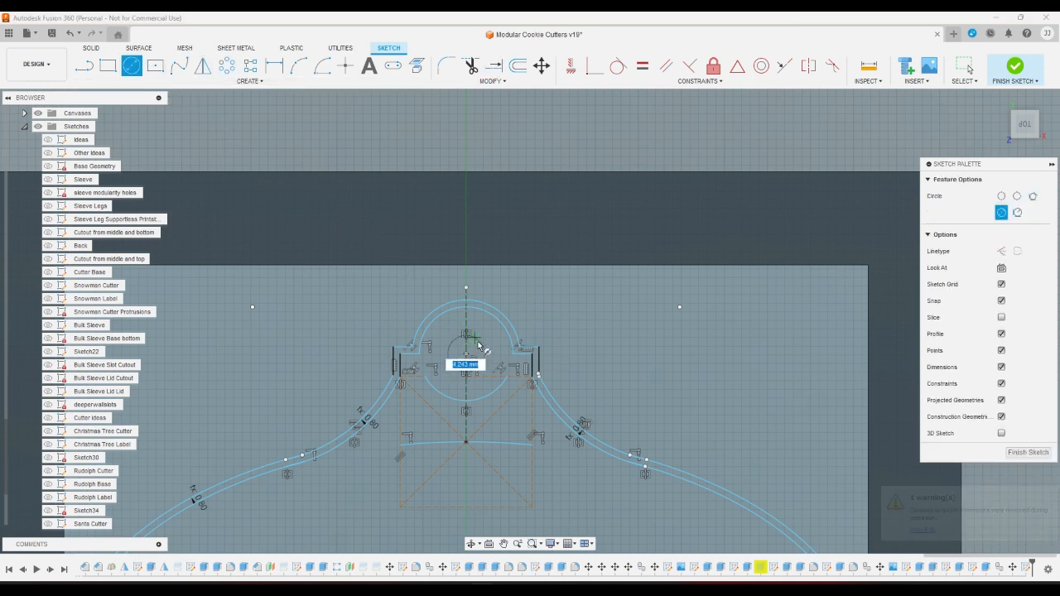
pyautogui.write('3')
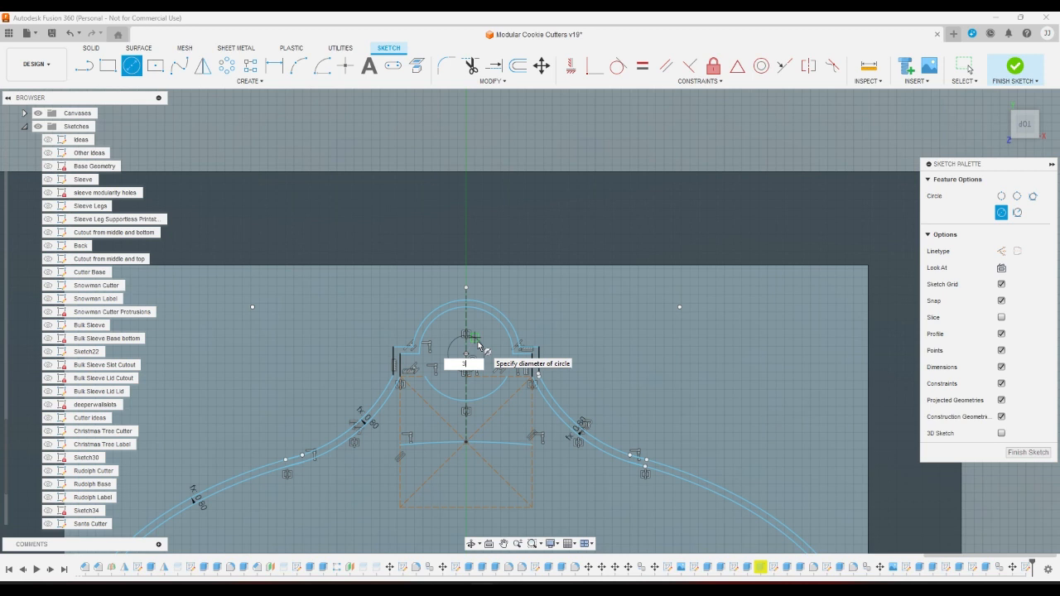
pyautogui.press('Return')
pyautogui.press('Escape')
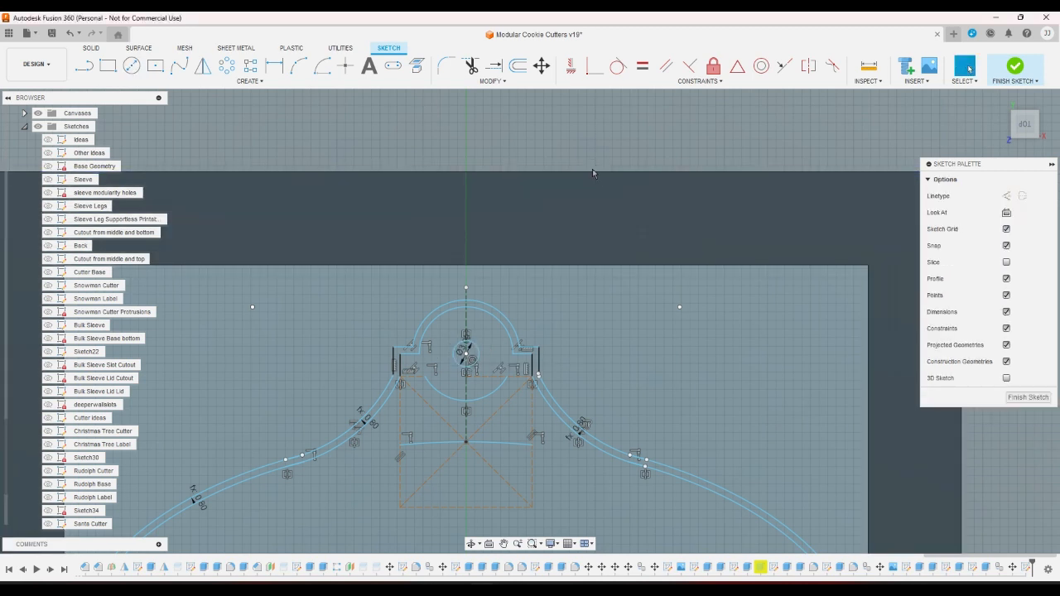
# - Delete the leftover body curve across the neck and the lower arc of the loop circle
pyautogui.scroll(-2, 555, 248)
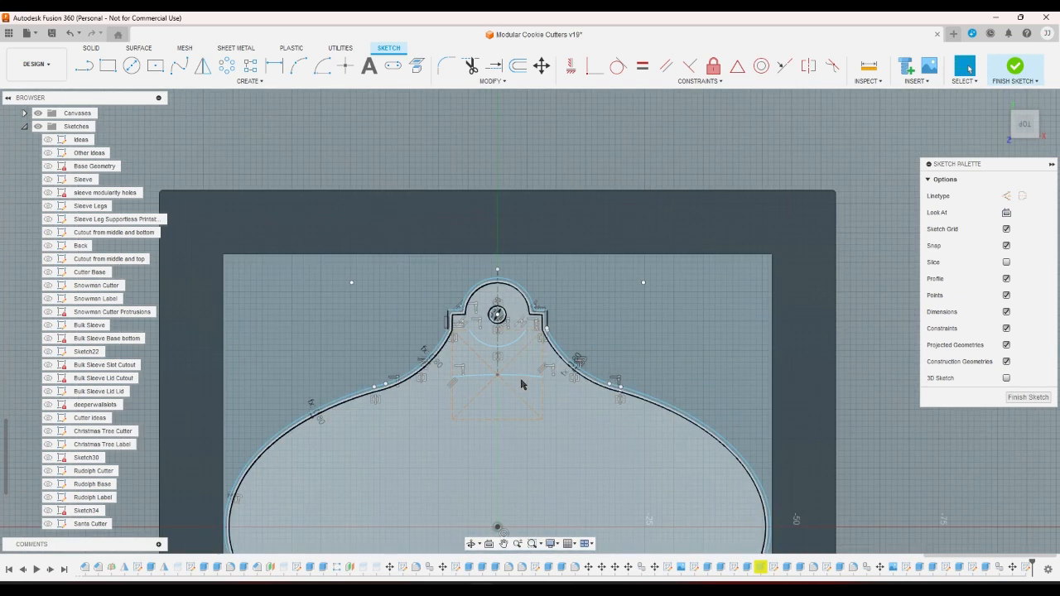
pyautogui.click(522, 381)
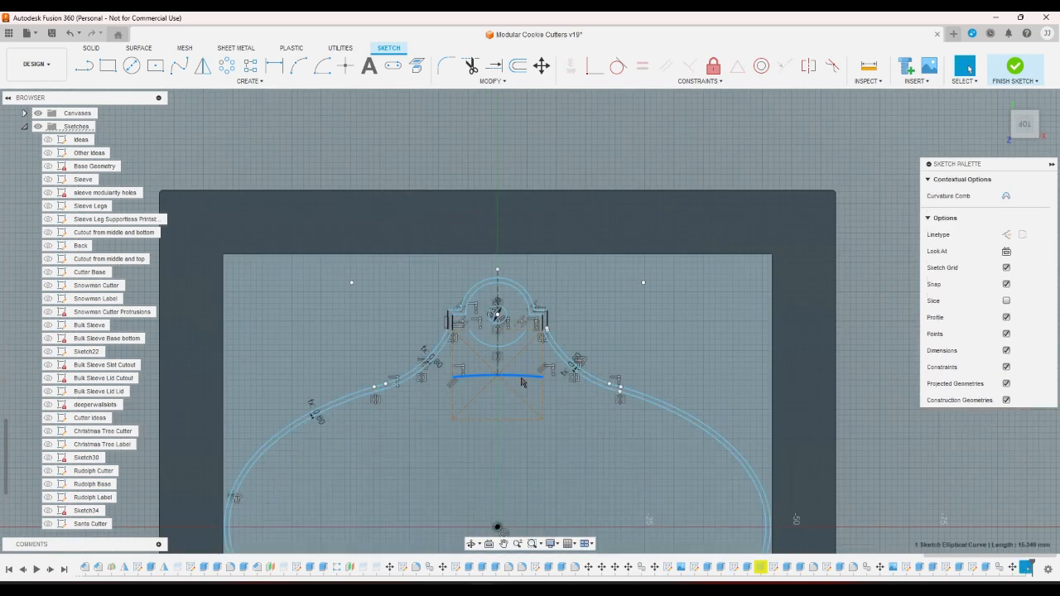
pyautogui.press('Escape')
pyautogui.scroll(-5, 514, 346)
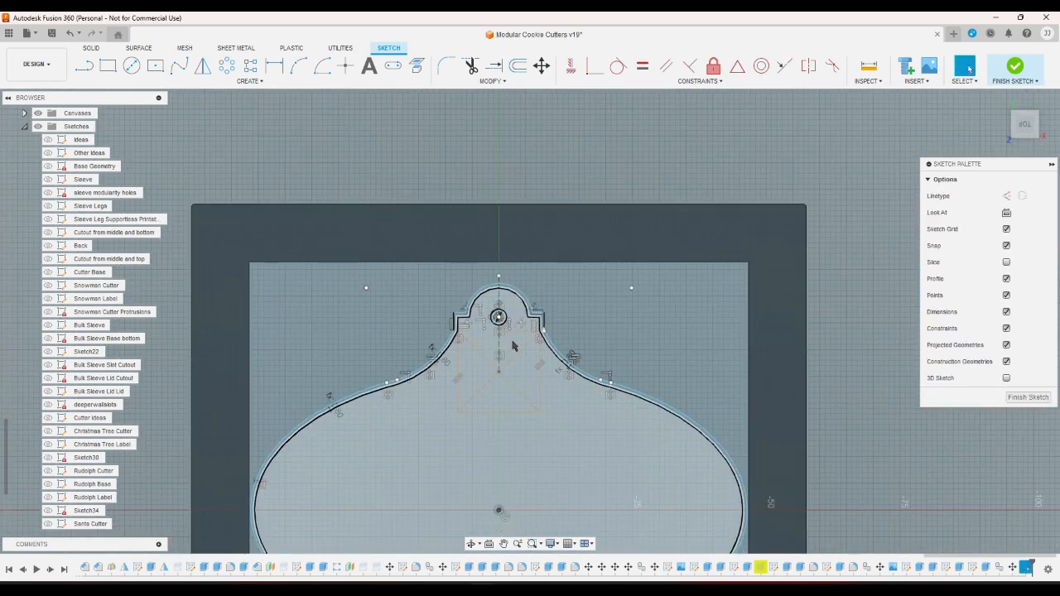
pyautogui.scroll(1, 489, 464)
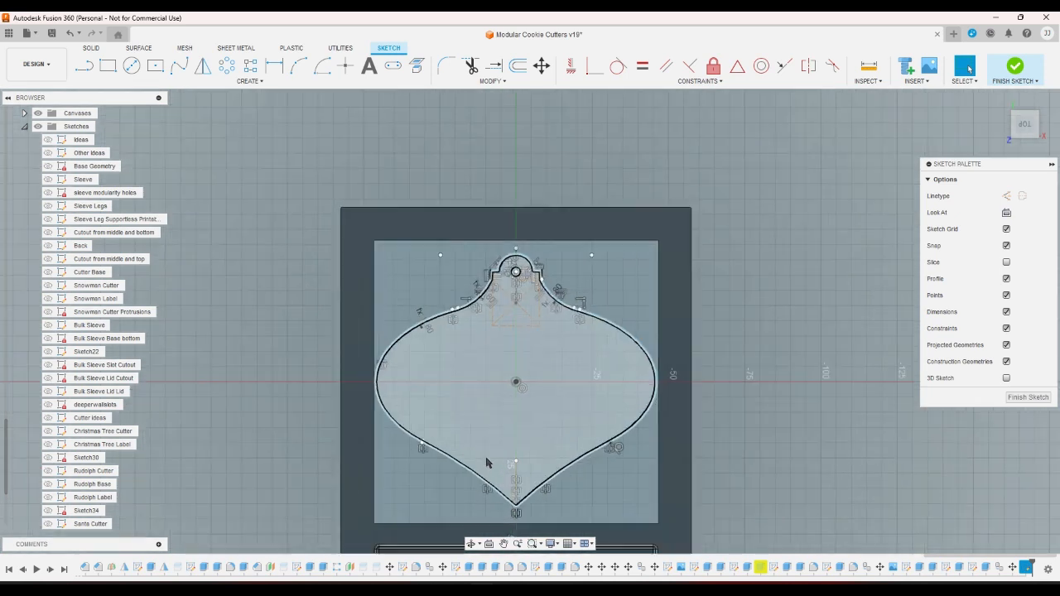
pyautogui.doubleClick(654, 377)
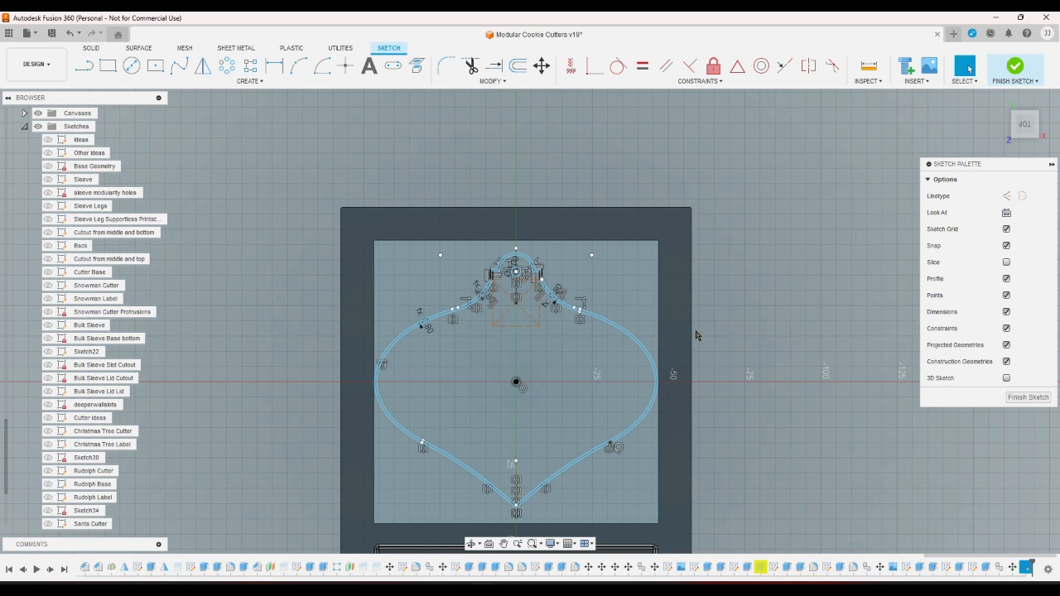
pyautogui.scroll(3, 507, 266)
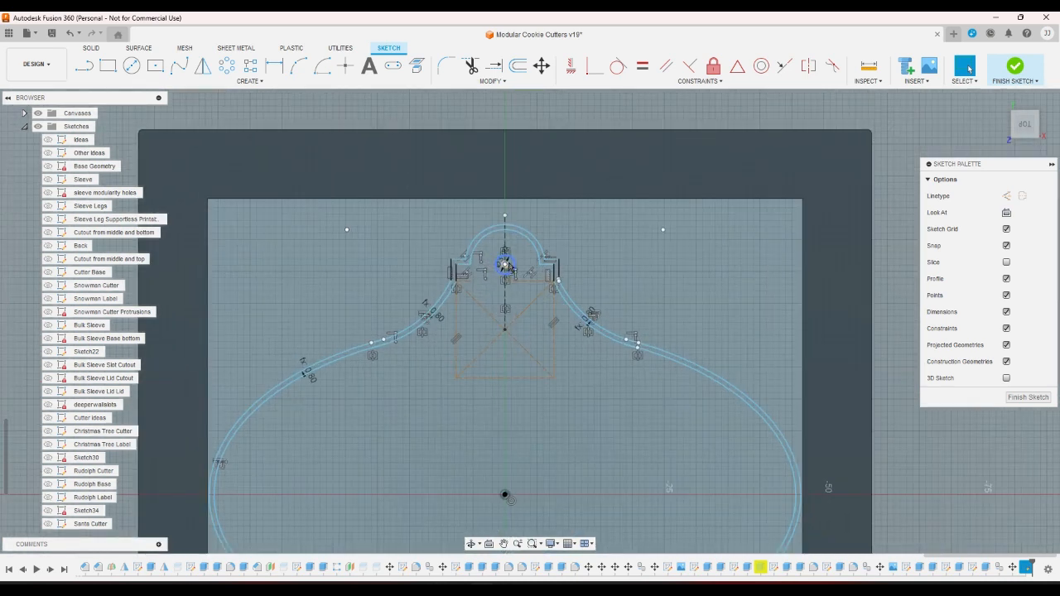
pyautogui.press('m')
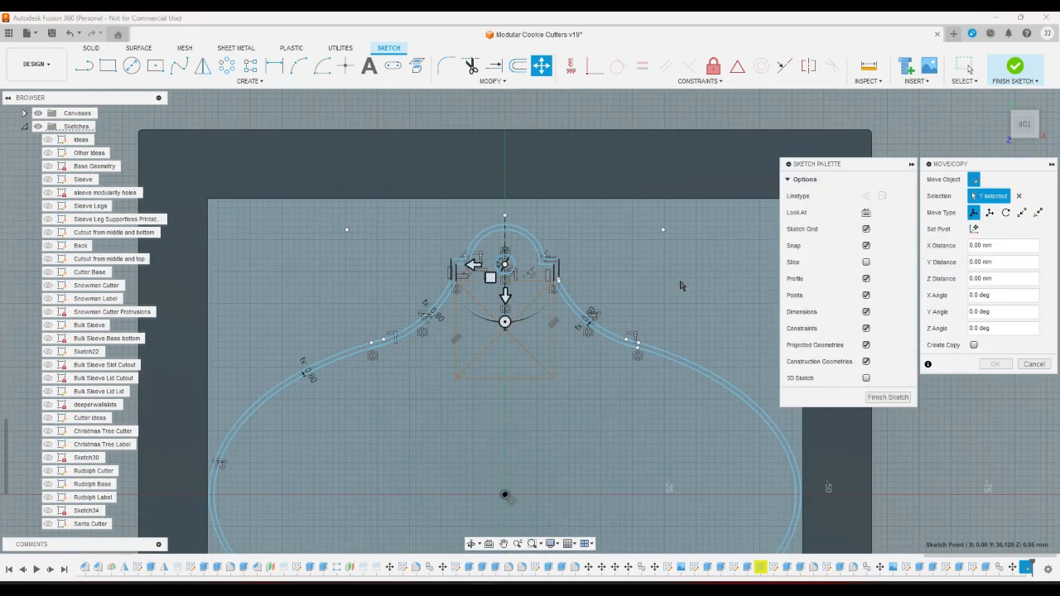
pyautogui.press('Escape')
# - Delete the hole circle's diameter dimension and enlarge the circle freehand to about 7 mm in diameter
pyautogui.scroll(4, 494, 250)
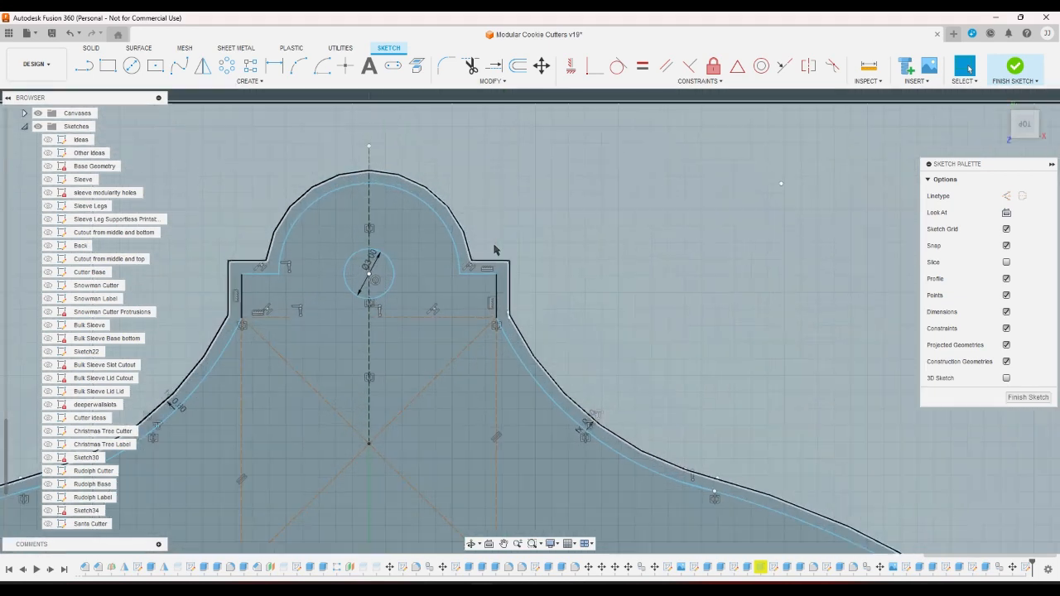
pyautogui.scroll(2, 415, 250)
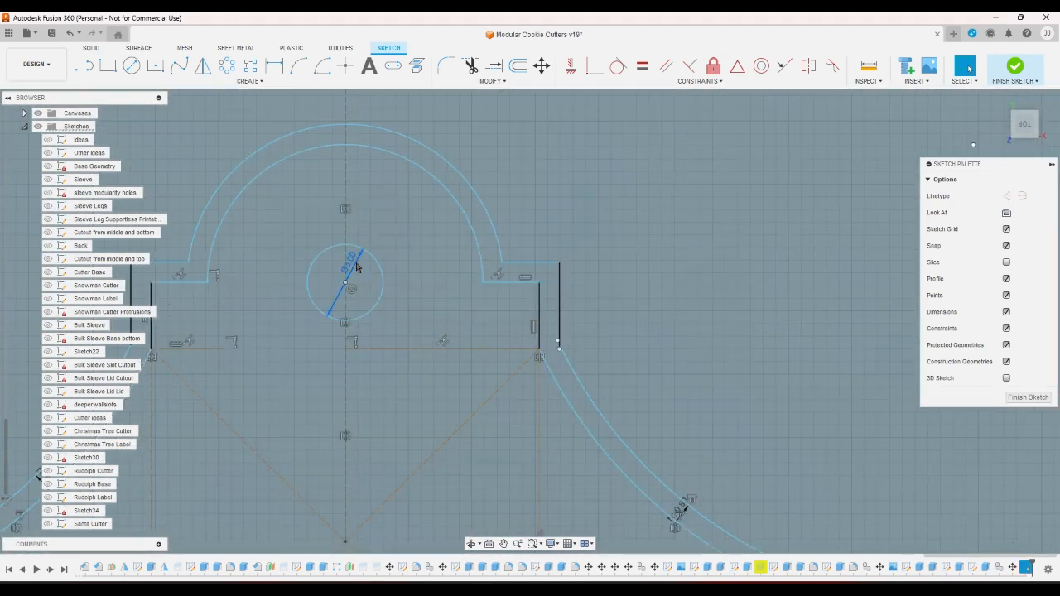
pyautogui.click(357, 263)
pyautogui.press('Delete')
pyautogui.moveTo(373, 256); pyautogui.dragTo(414, 220)
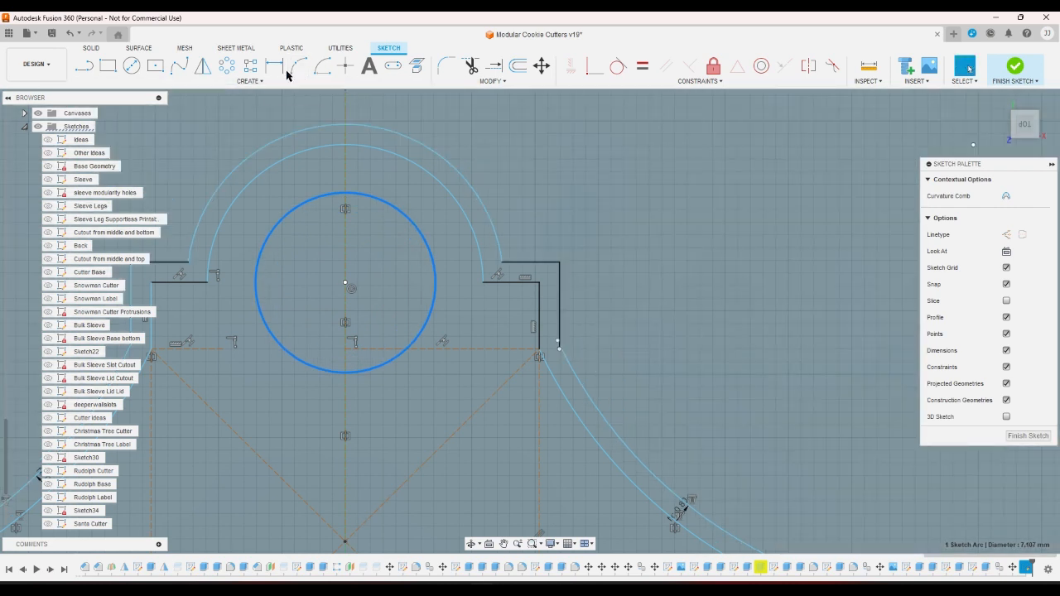
# - Dimension the gap between the hole circle and the inner loop arc to 2 mm, and close the ornament reference page in the browser
pyautogui.click(274, 66)
pyautogui.click(407, 161)
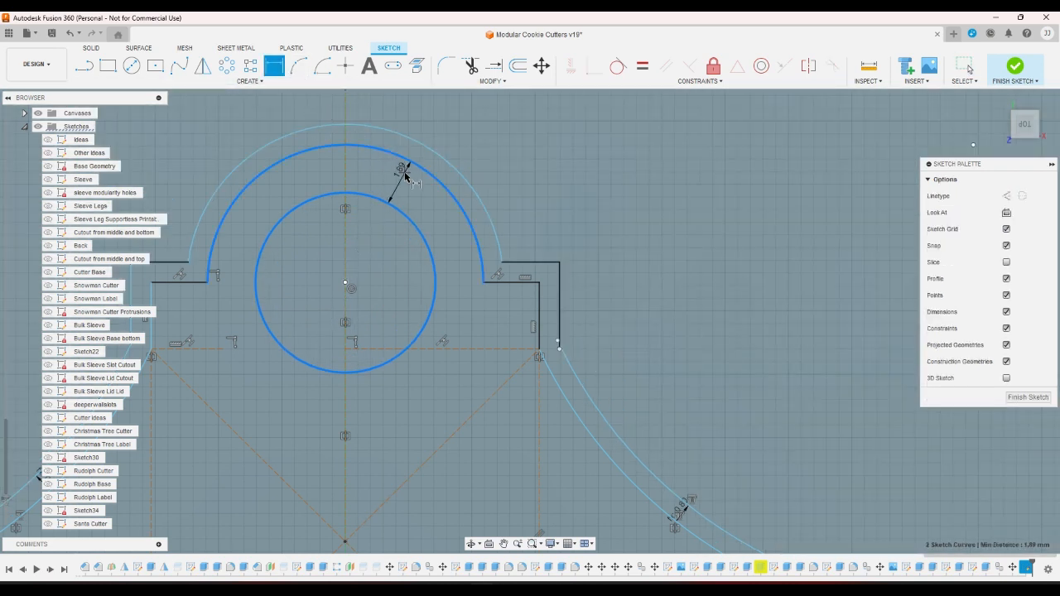
pyautogui.click(460, 188)
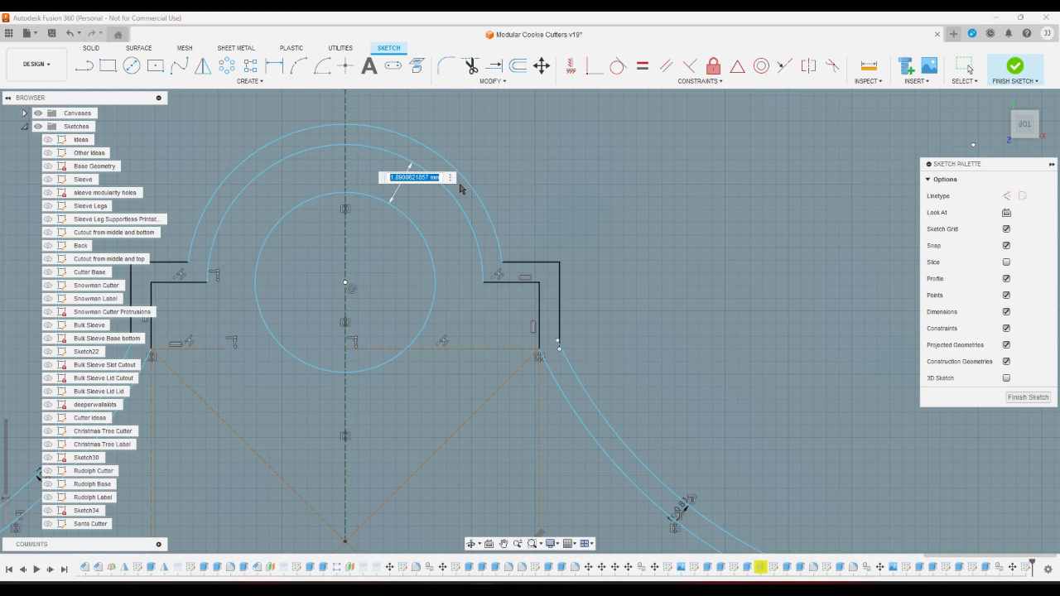
pyautogui.write('2')
pyautogui.hotkey('alt', 'Tab')
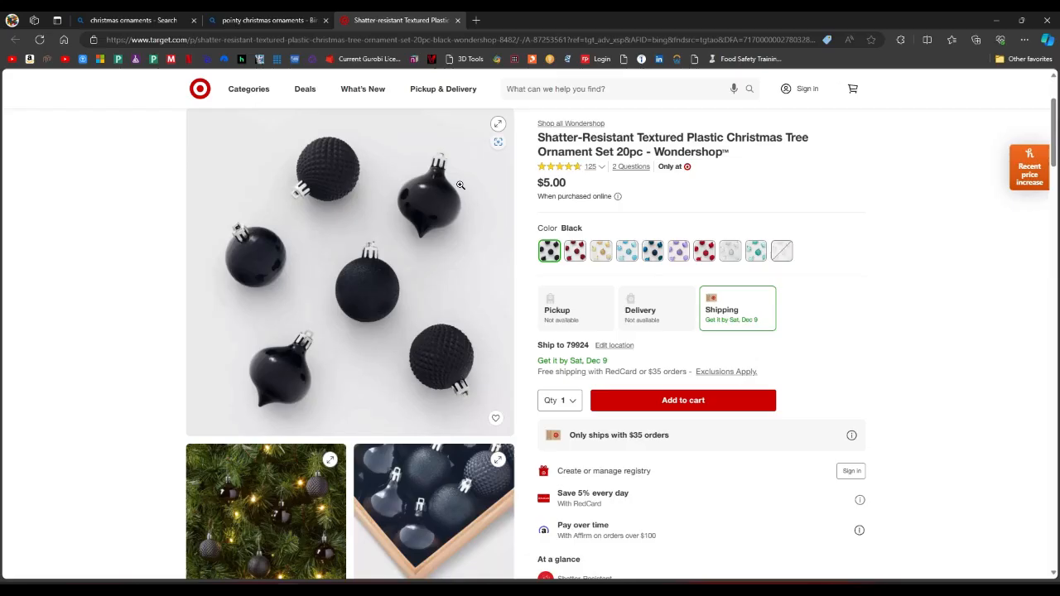
pyautogui.click(1050, 16)
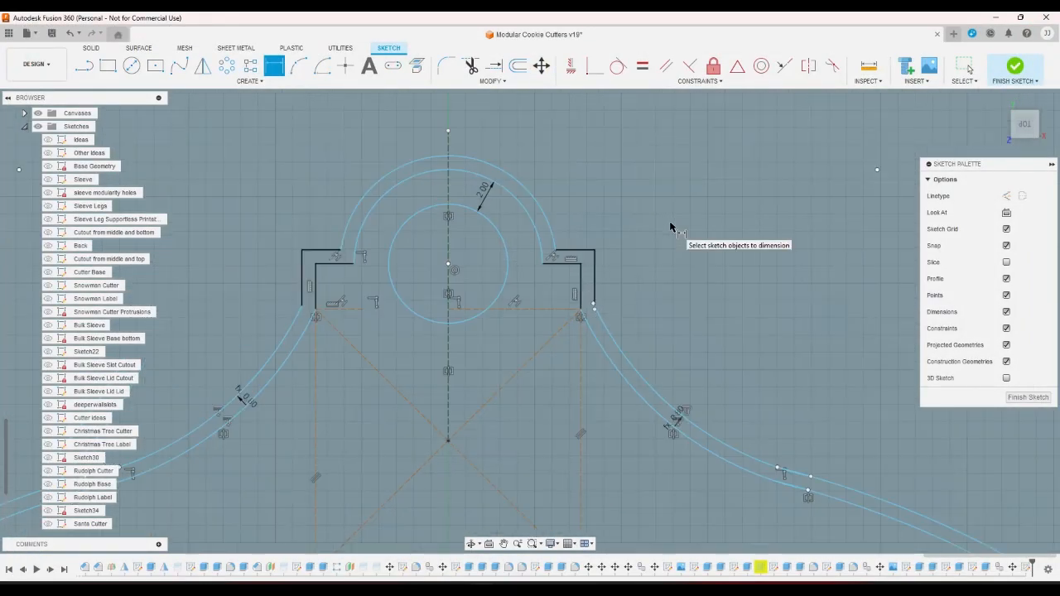
pyautogui.scroll(-5, 668, 198)
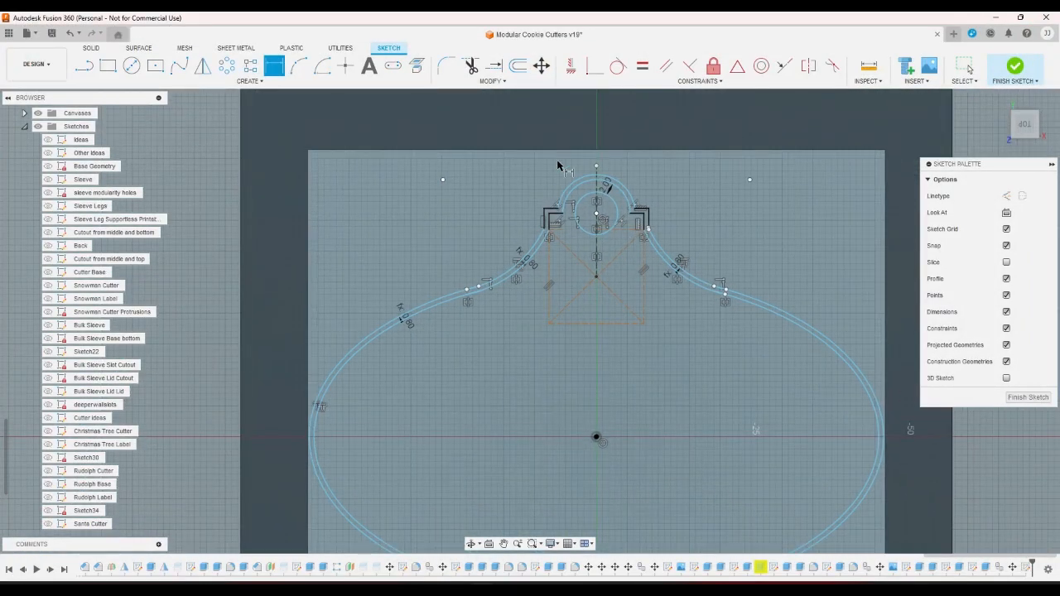
pyautogui.scroll(-4, 558, 166)
pyautogui.scroll(2, 563, 370)
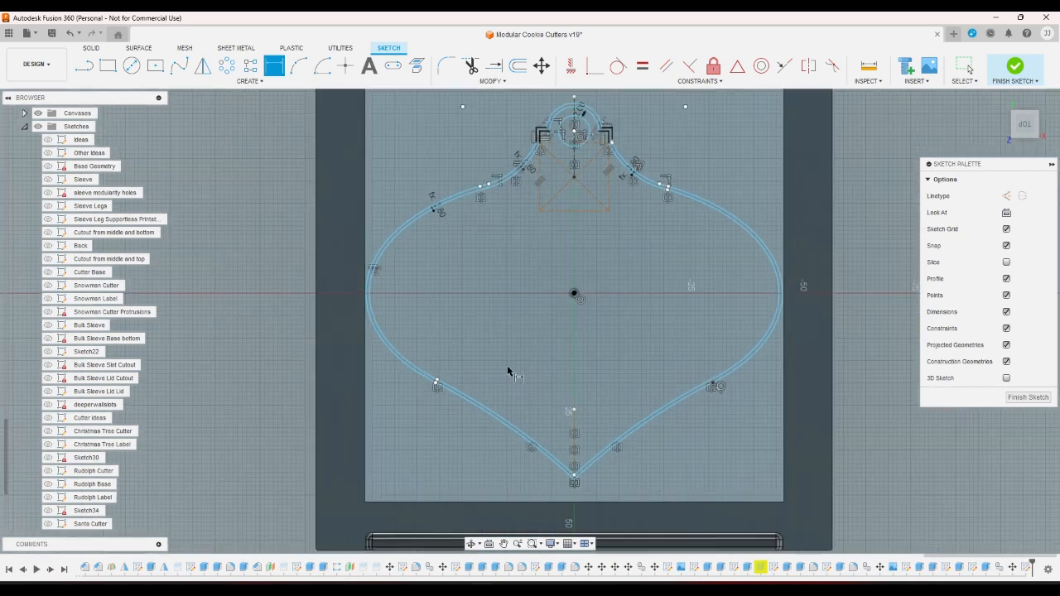
pyautogui.rightClick(467, 232)
pyautogui.click(418, 214)
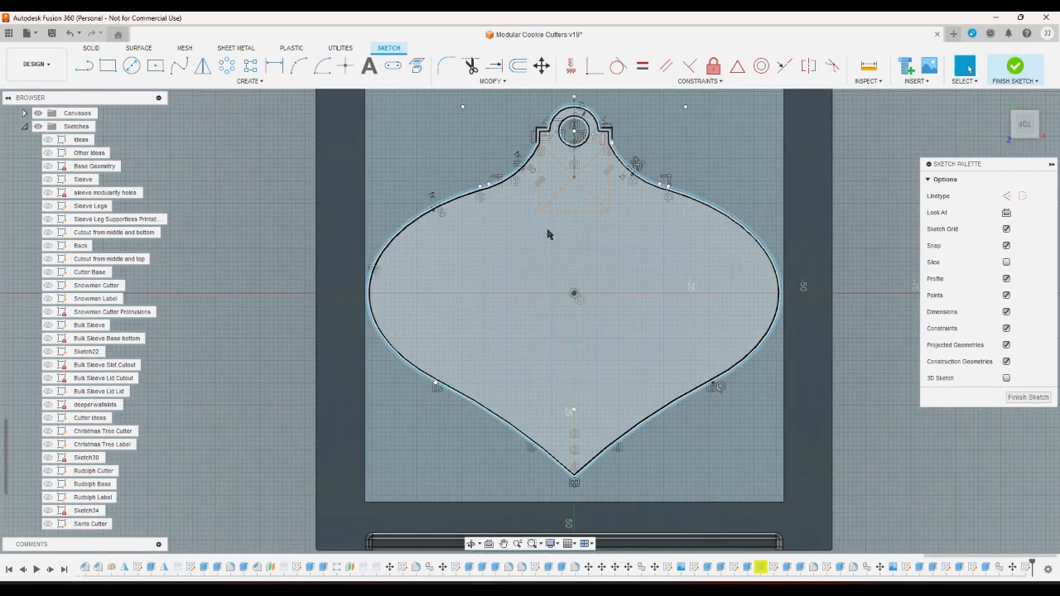
# - Finish the sketch and extrude the thin outline wall and the hole circle by cutterheight as new bodies
pyautogui.scroll(-2, 547, 234)
pyautogui.scroll(2, 652, 158)
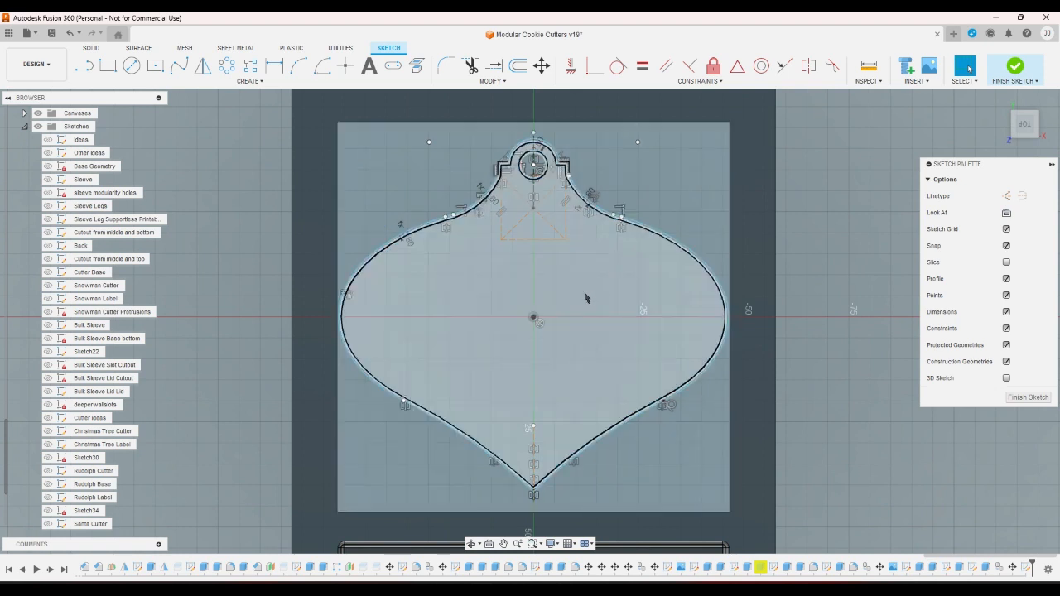
pyautogui.click(1016, 67)
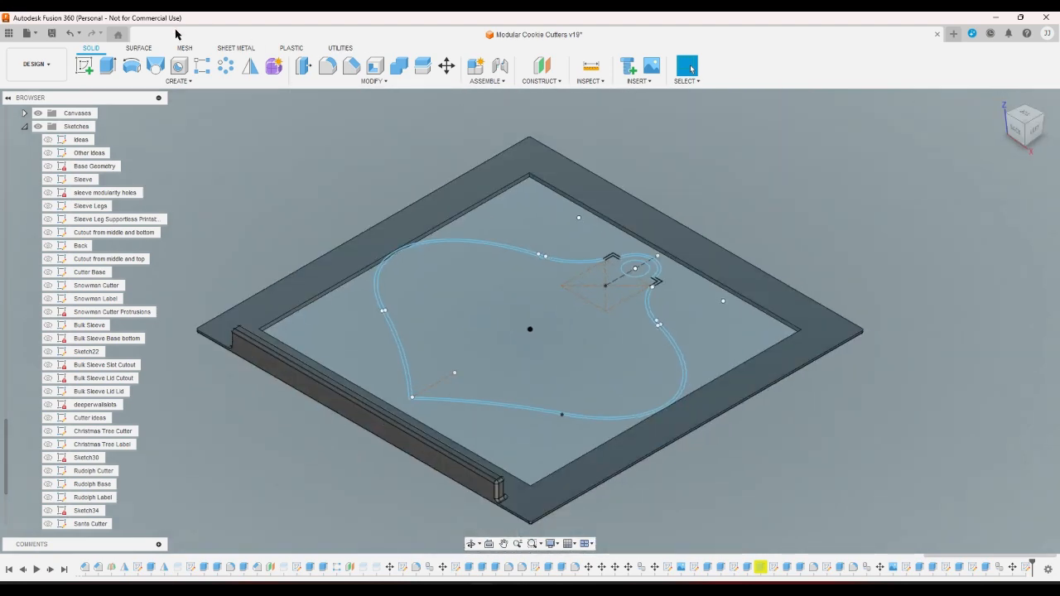
pyautogui.click(107, 68)
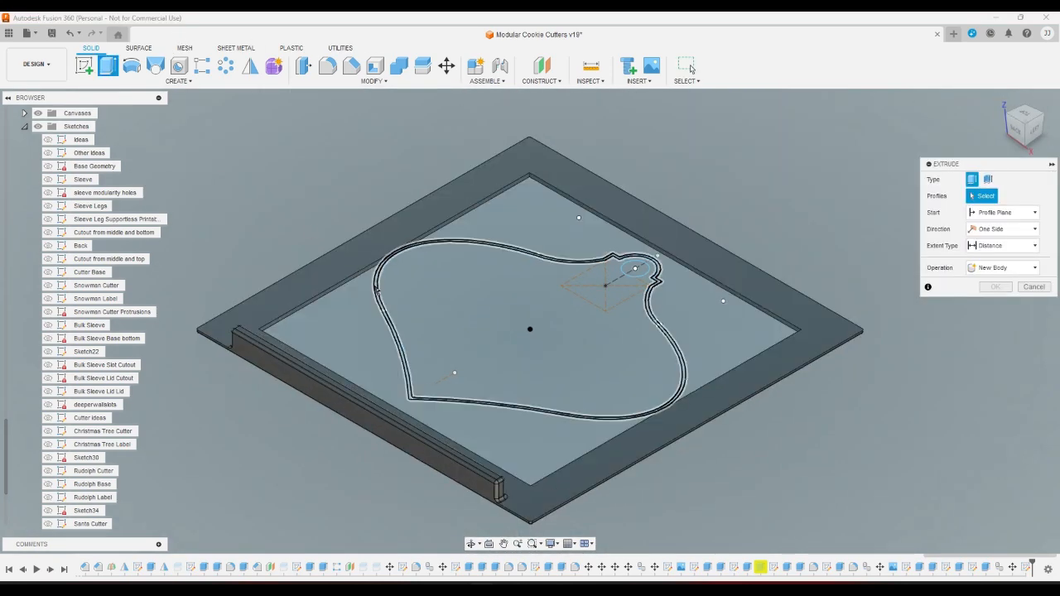
pyautogui.click(377, 288)
pyautogui.click(630, 270)
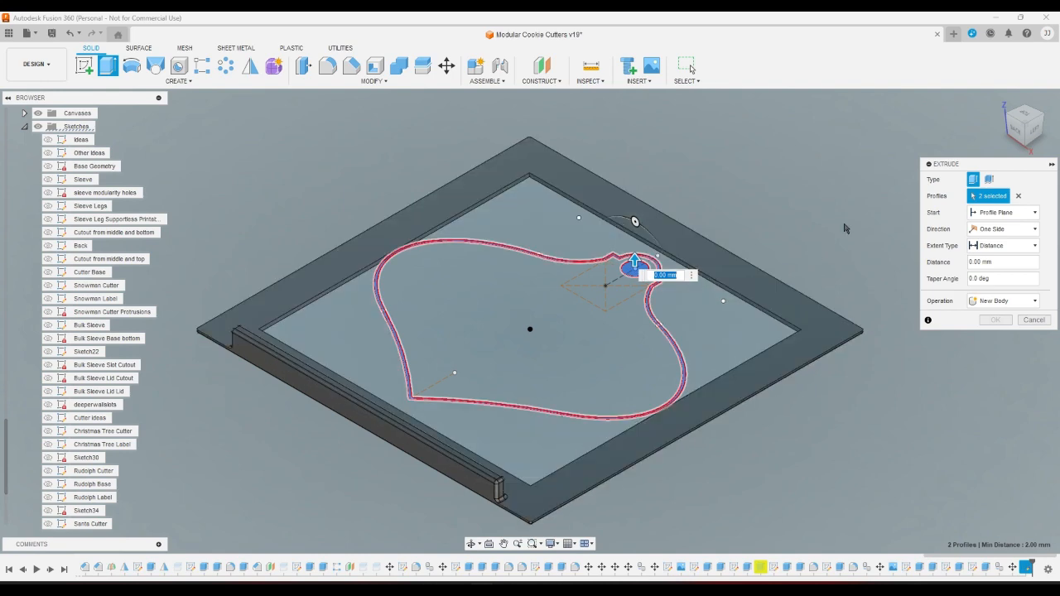
pyautogui.click(979, 261)
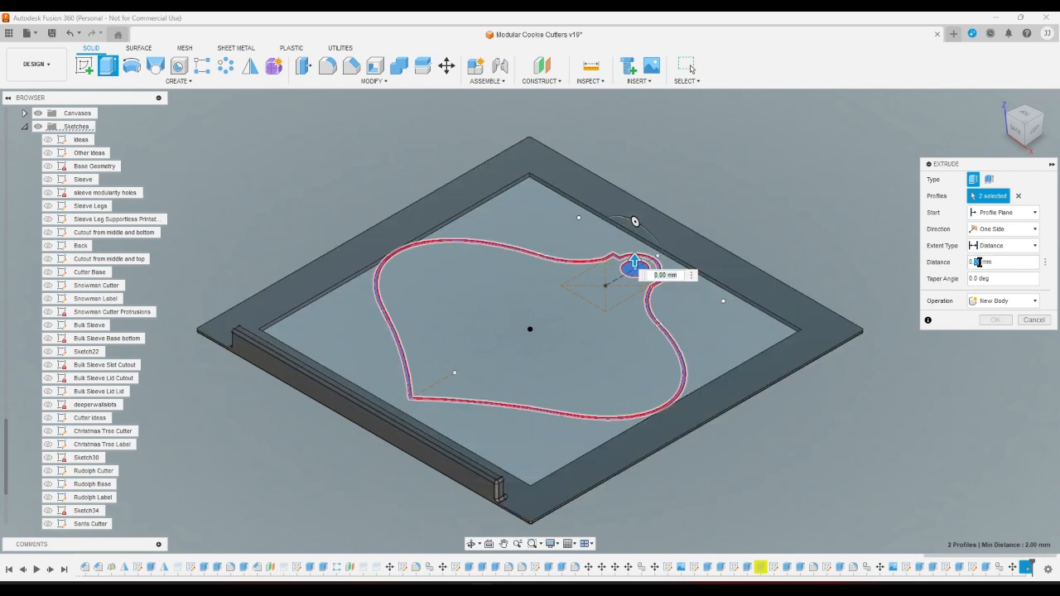
pyautogui.tripleClick(1019, 266)
pyautogui.write('c')
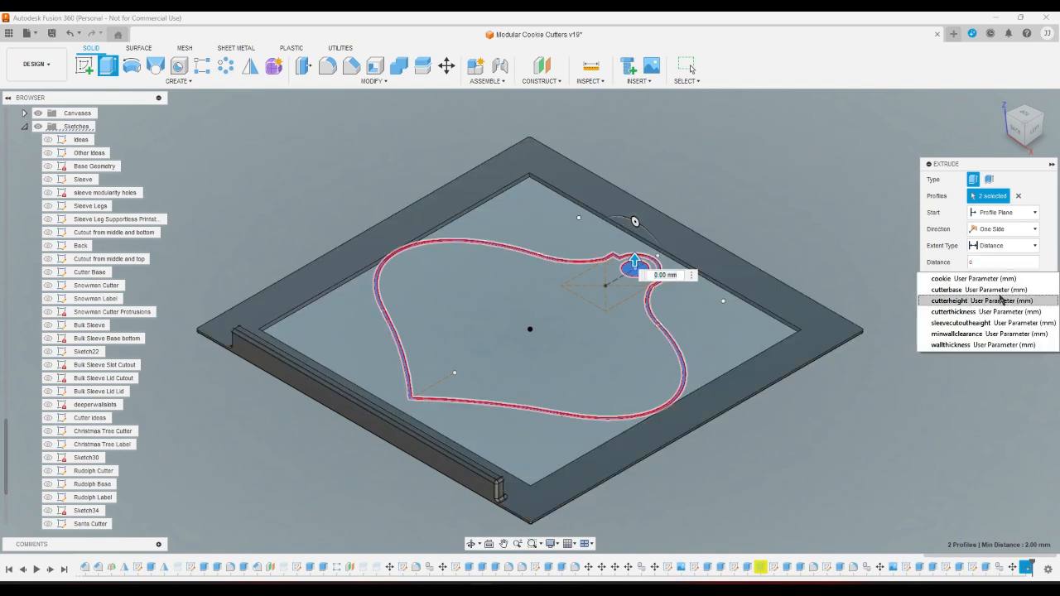
pyautogui.click(1002, 301)
pyautogui.press('Return')
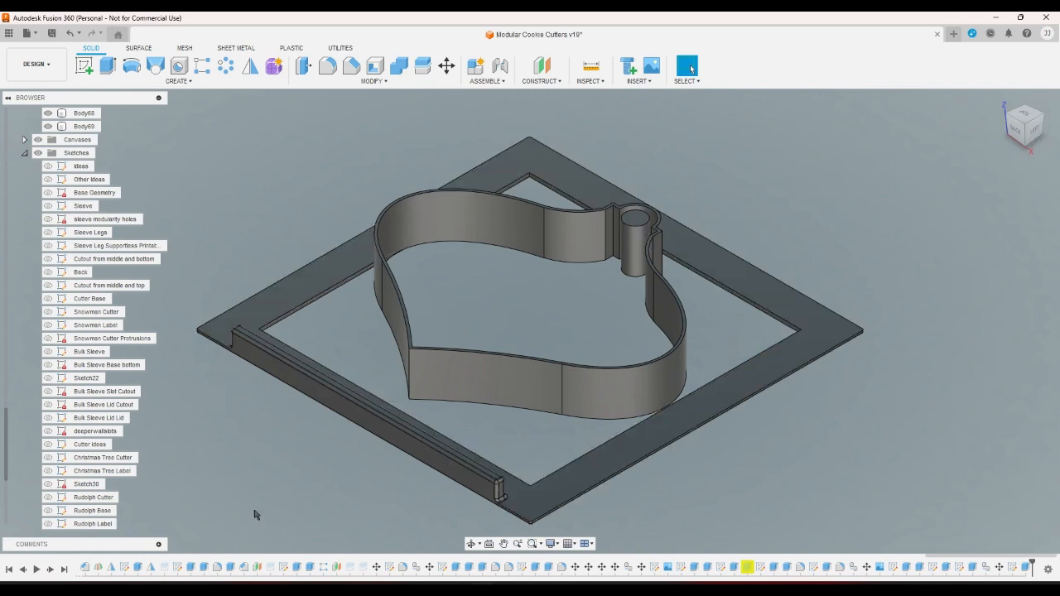
# - Reopen the ornament outline sketch for editing
pyautogui.scroll(3, 112, 542)
pyautogui.scroll(-3, 10, 477)
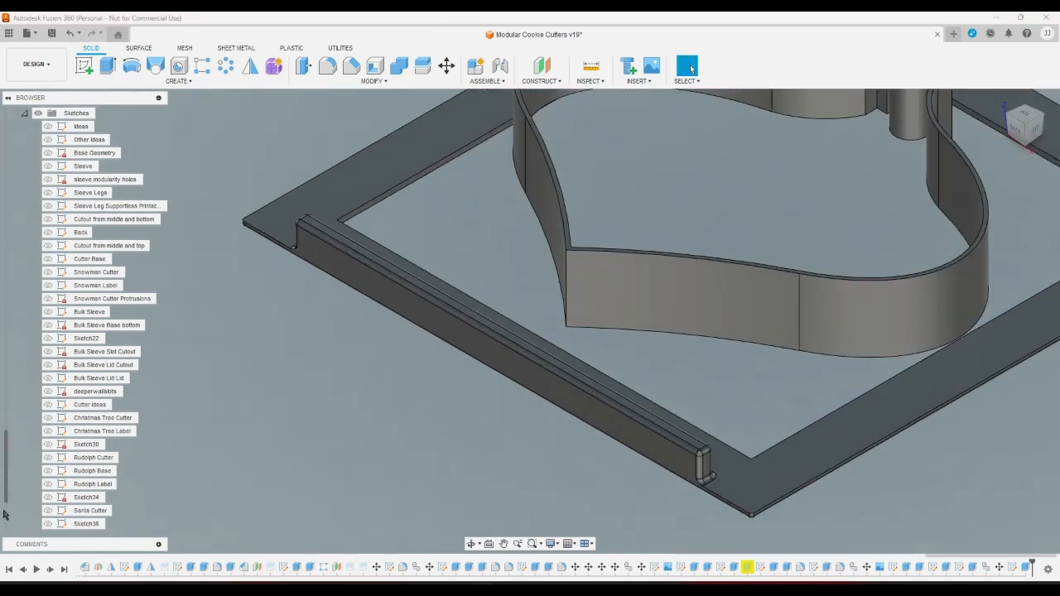
pyautogui.doubleClick(88, 511)
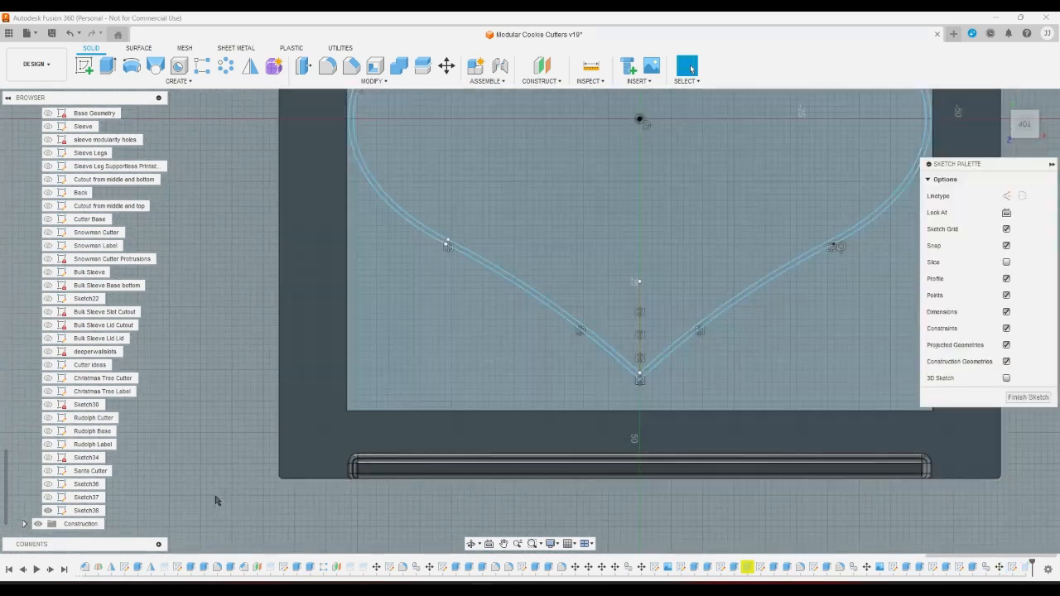
pyautogui.scroll(2, 395, 197)
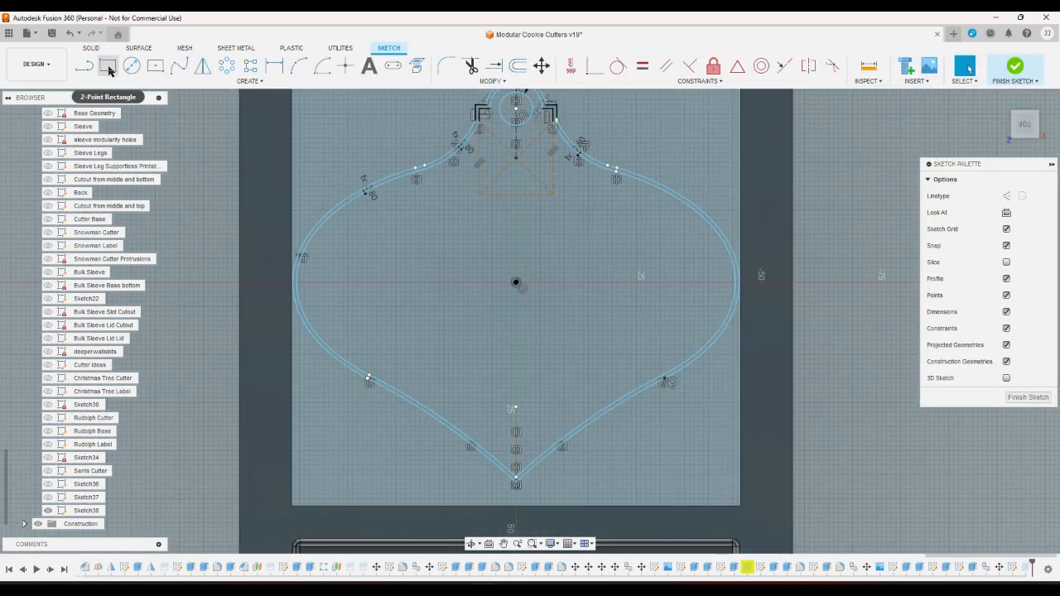
# - Draw a closed four-sided diamond of lines in the left half of the ornament body
pyautogui.press('l')
pyautogui.click(367, 277)
pyautogui.click(392, 234)
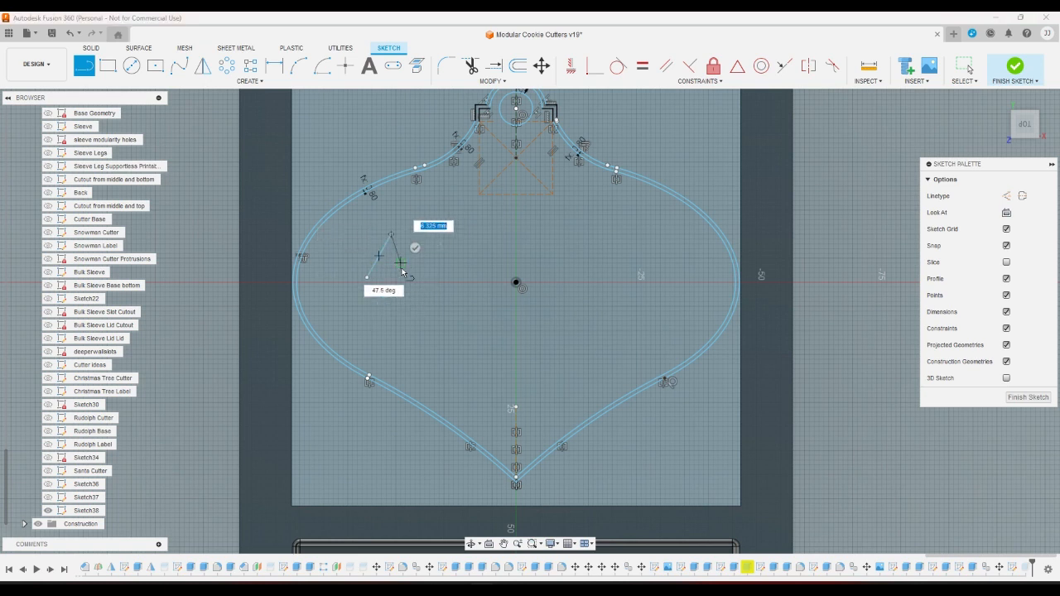
pyautogui.click(415, 276)
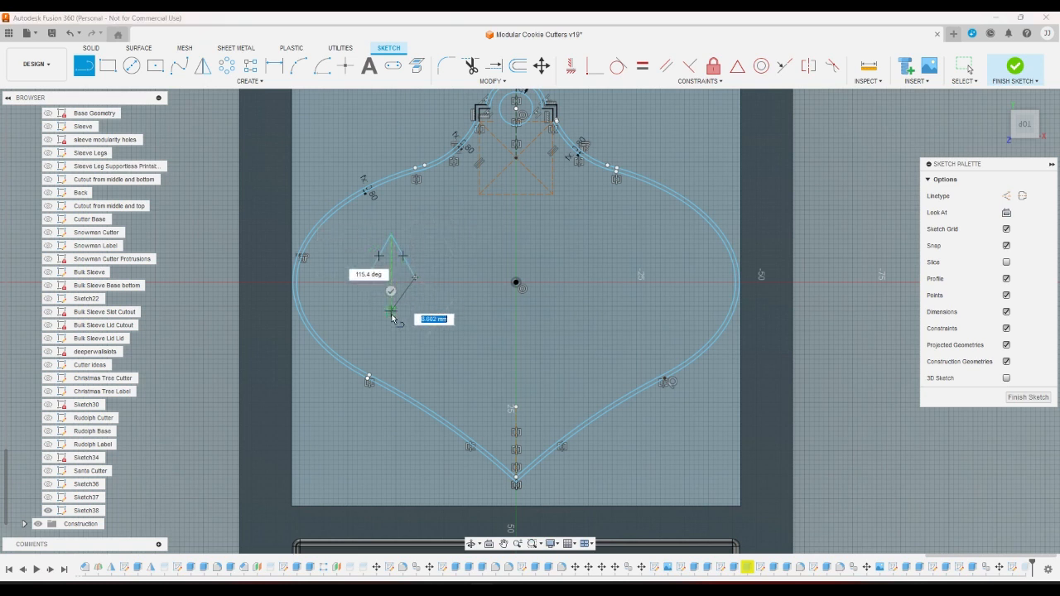
pyautogui.click(391, 312)
pyautogui.click(367, 277)
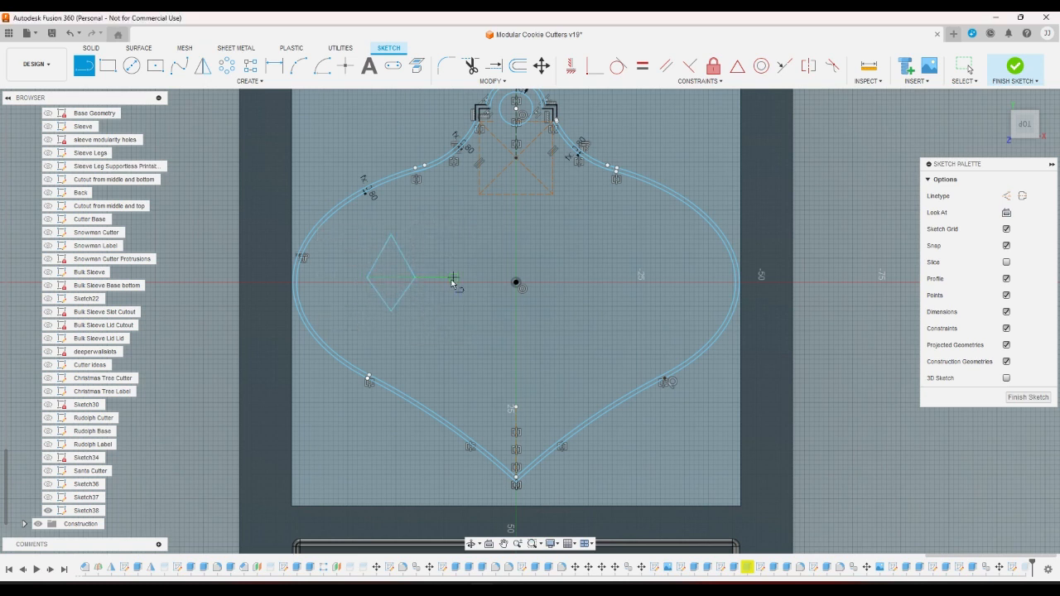
# - Add vertical and horizontal construction lines between the diamond's opposite corners
pyautogui.press('x')
pyautogui.click(391, 235)
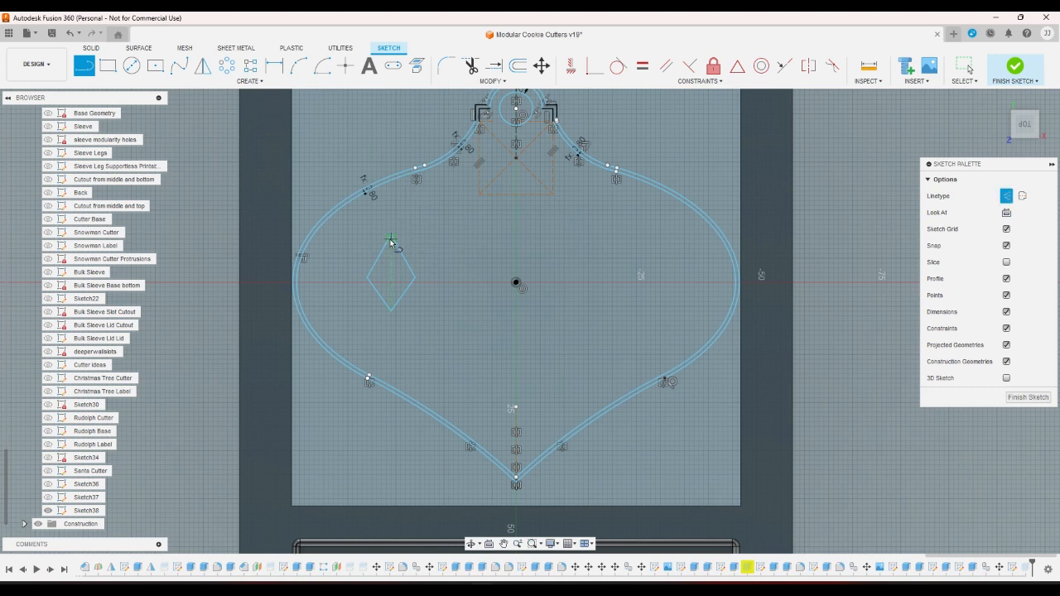
pyautogui.click(391, 311)
pyautogui.click(367, 278)
pyautogui.rightClick(414, 282)
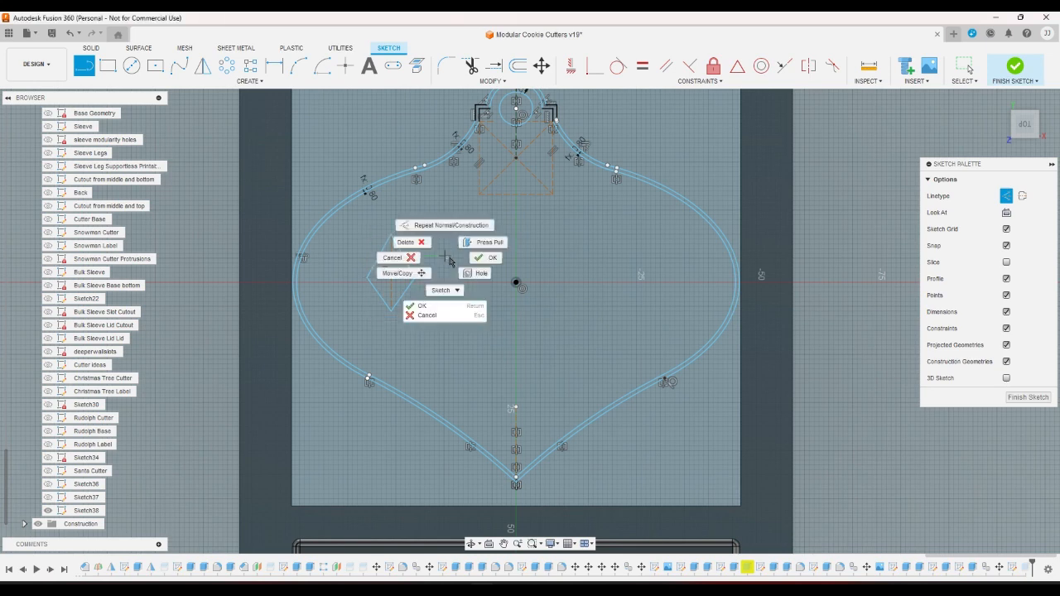
pyautogui.click(485, 263)
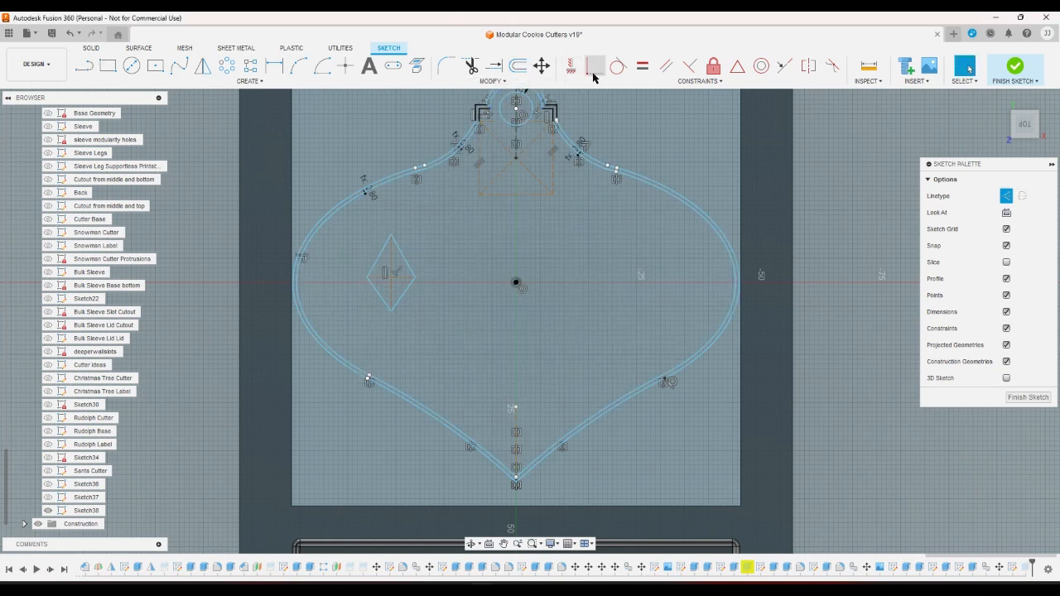
# - Apply Equal constraints to the diamond's sides so all four have the same length
pyautogui.click(642, 65)
pyautogui.click(408, 265)
pyautogui.click(383, 294)
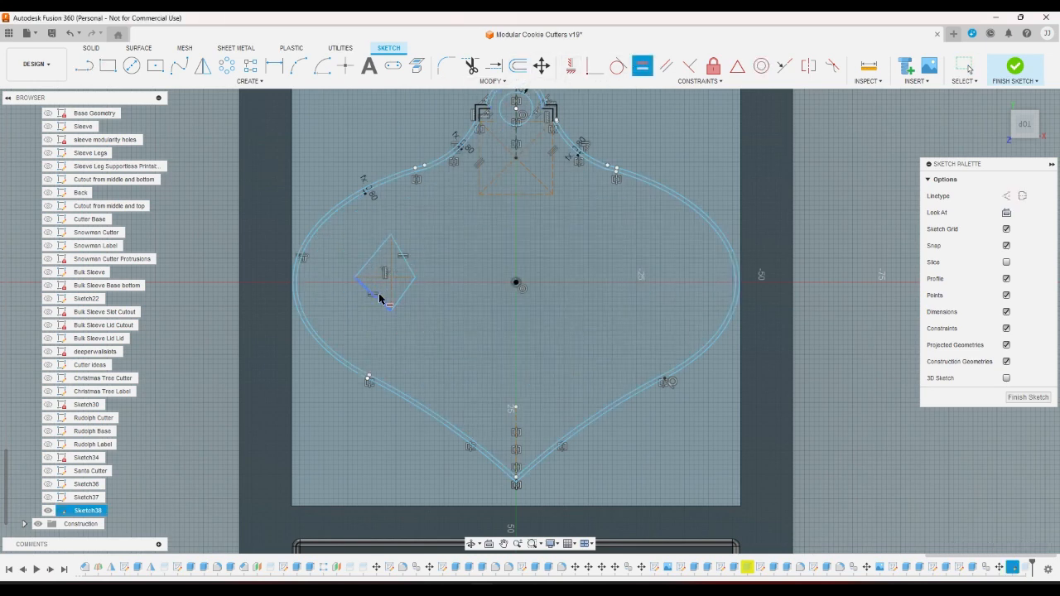
pyautogui.click(398, 298)
pyautogui.click(377, 257)
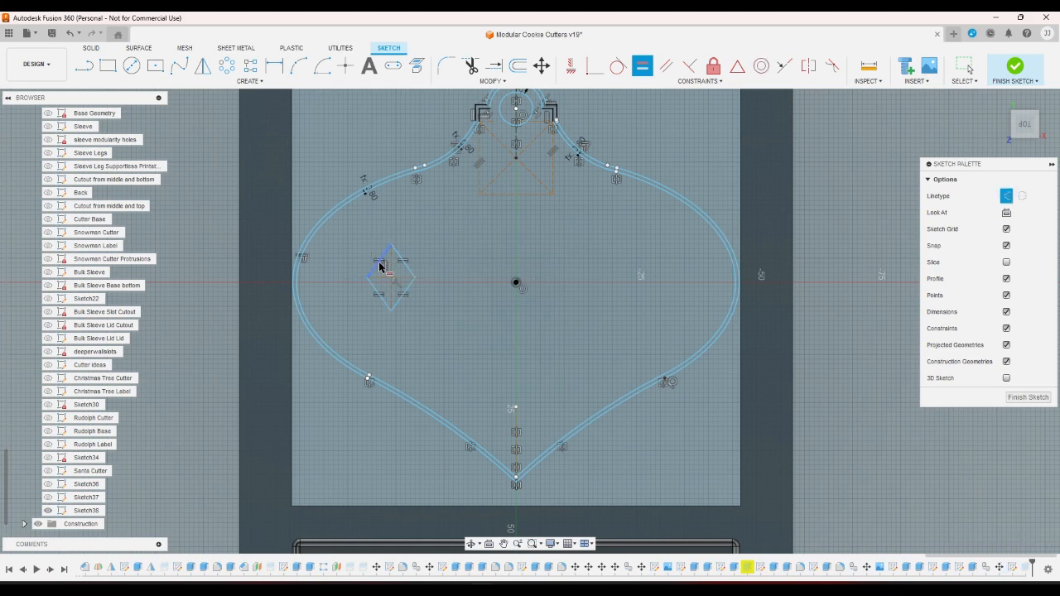
pyautogui.click(407, 268)
pyautogui.rightClick(426, 248)
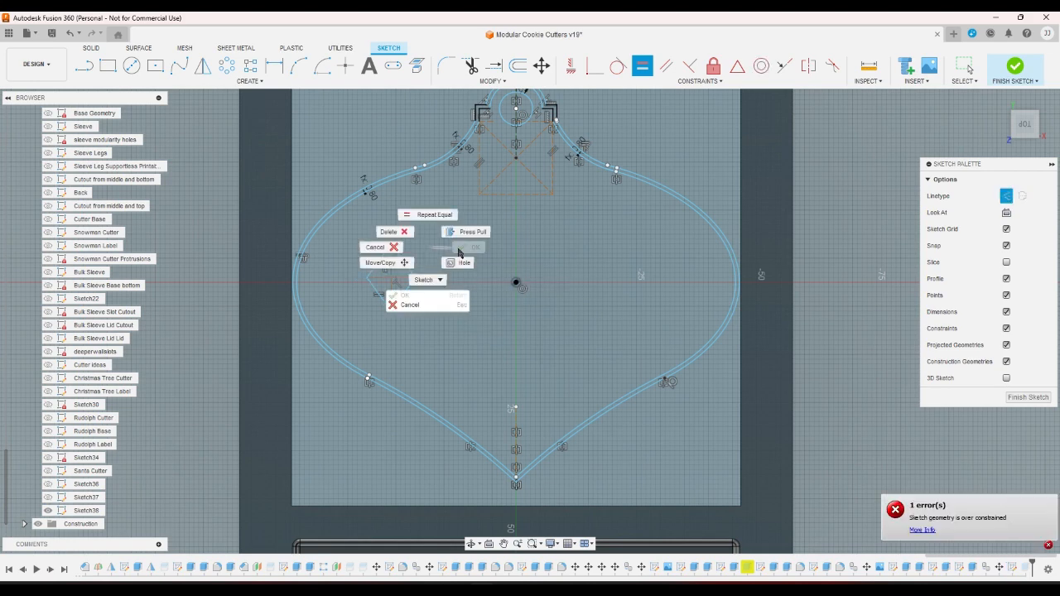
pyautogui.click(377, 247)
# - Enlarge the diamond freehand by its corner points and adjust its width to about 14 mm
pyautogui.moveTo(406, 290); pyautogui.dragTo(407, 329)
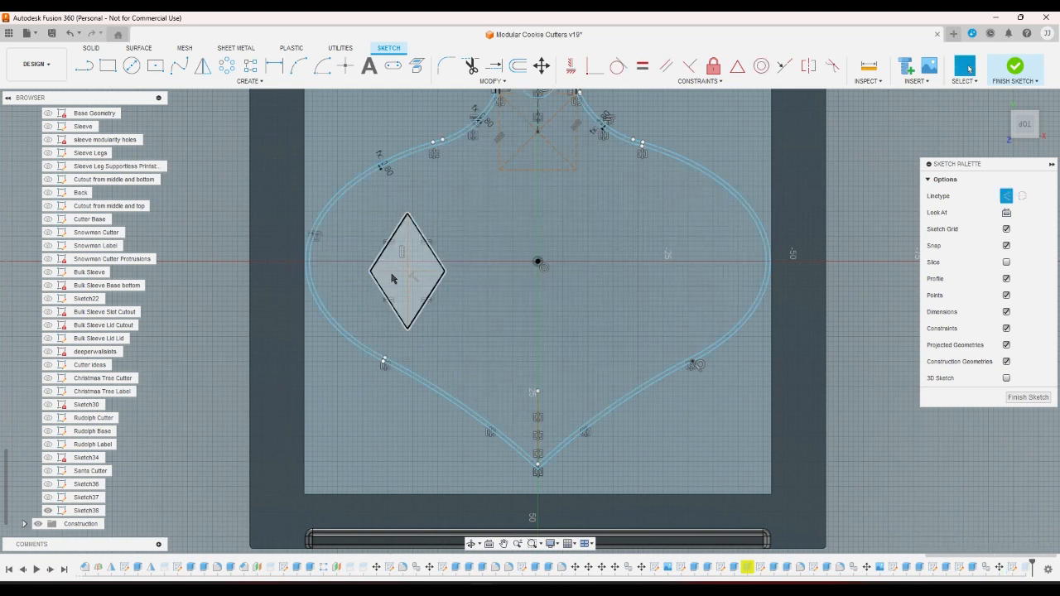
pyautogui.click(407, 272)
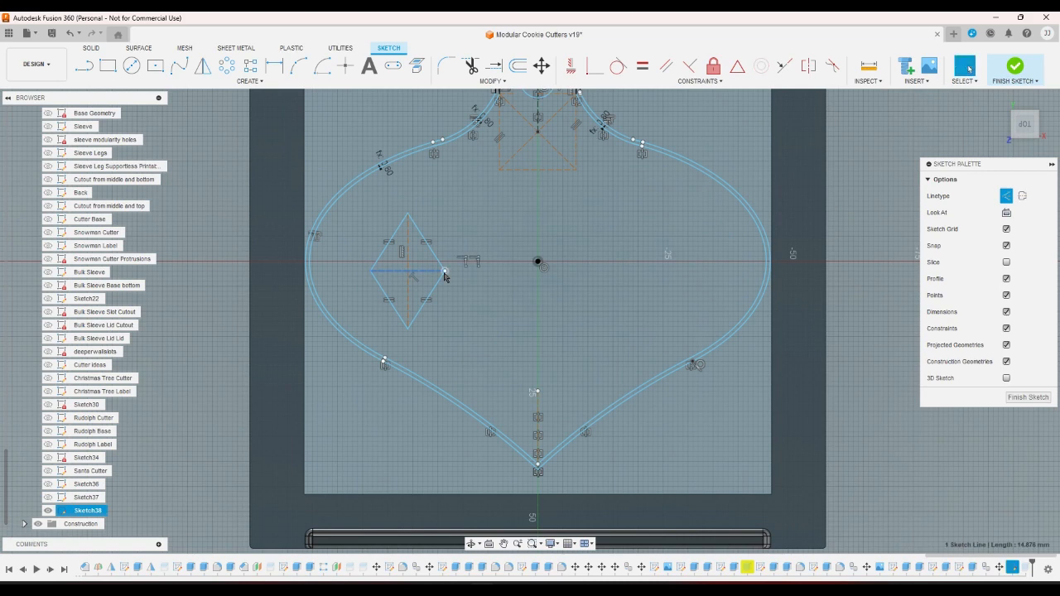
pyautogui.moveTo(444, 271)
pyautogui.mouseDown()
pyautogui.moveTo(497, 273)
pyautogui.moveTo(424, 275)
pyautogui.moveTo(442, 277)
pyautogui.mouseUp()
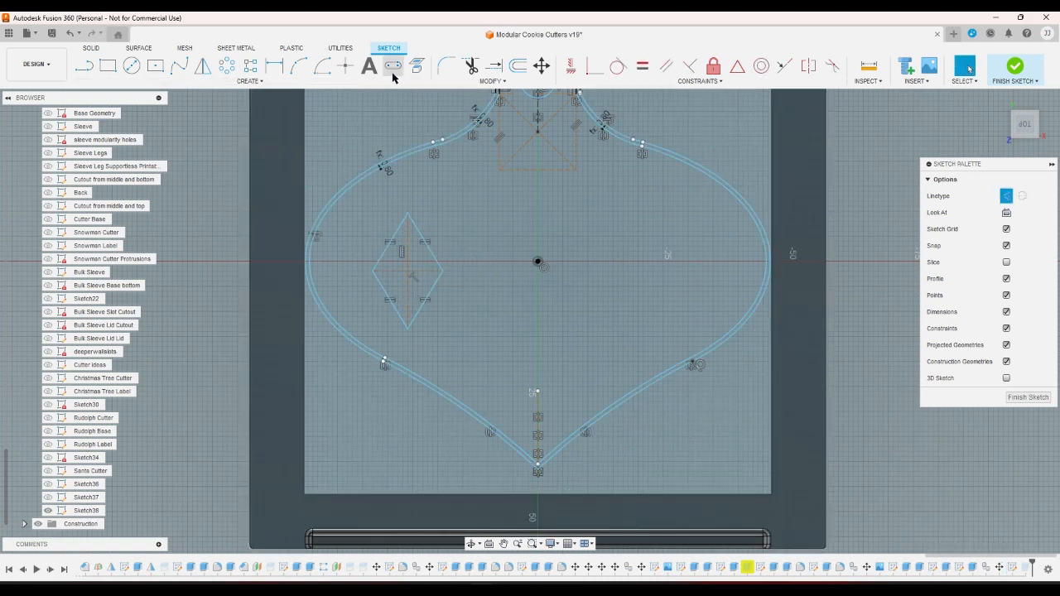
# - Place a sketch point at the centre of the diamond and shift the diamond slightly downward by that point
pyautogui.click(345, 66)
pyautogui.click(407, 274)
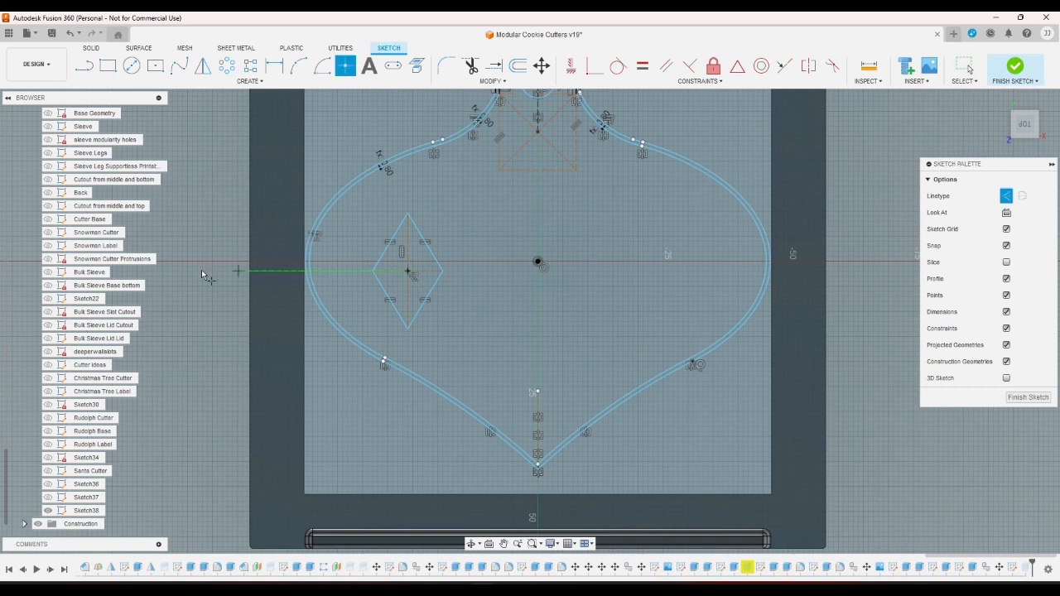
pyautogui.rightClick(191, 271)
pyautogui.click(239, 272)
pyautogui.click(408, 274)
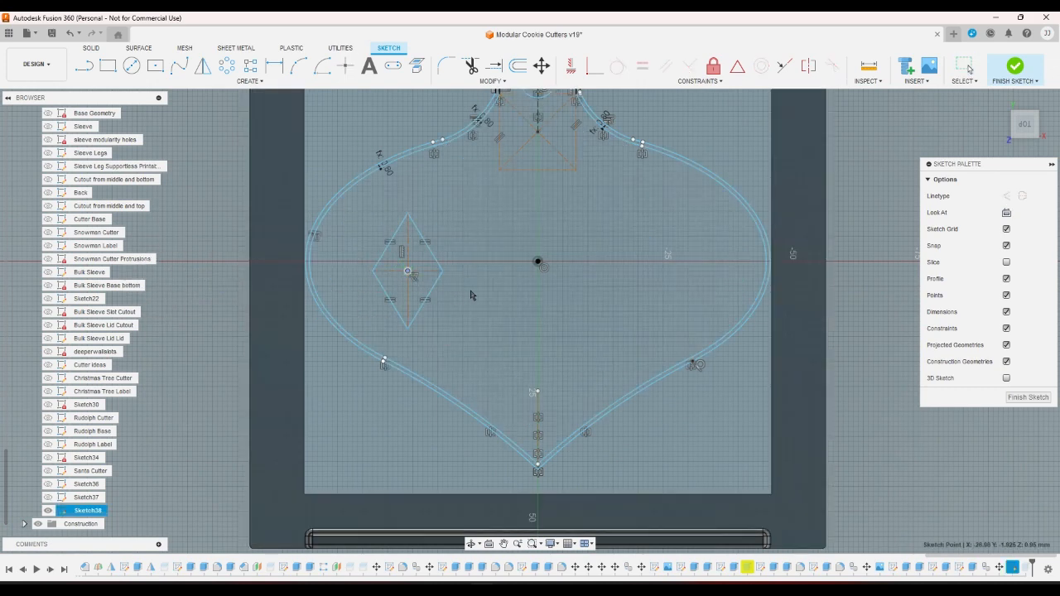
pyautogui.moveTo(411, 274); pyautogui.dragTo(416, 286)
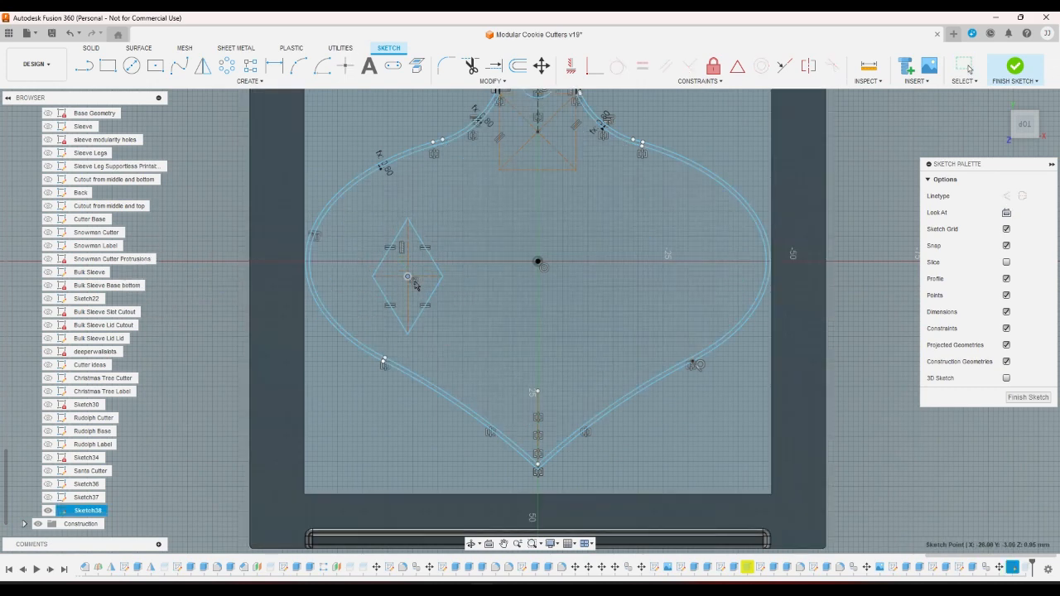
pyautogui.click(169, 286)
# - Turn off the sketch's Snap option and delete the point at the diamond's centre
pyautogui.scroll(2, 169, 286)
pyautogui.scroll(1, 180, 290)
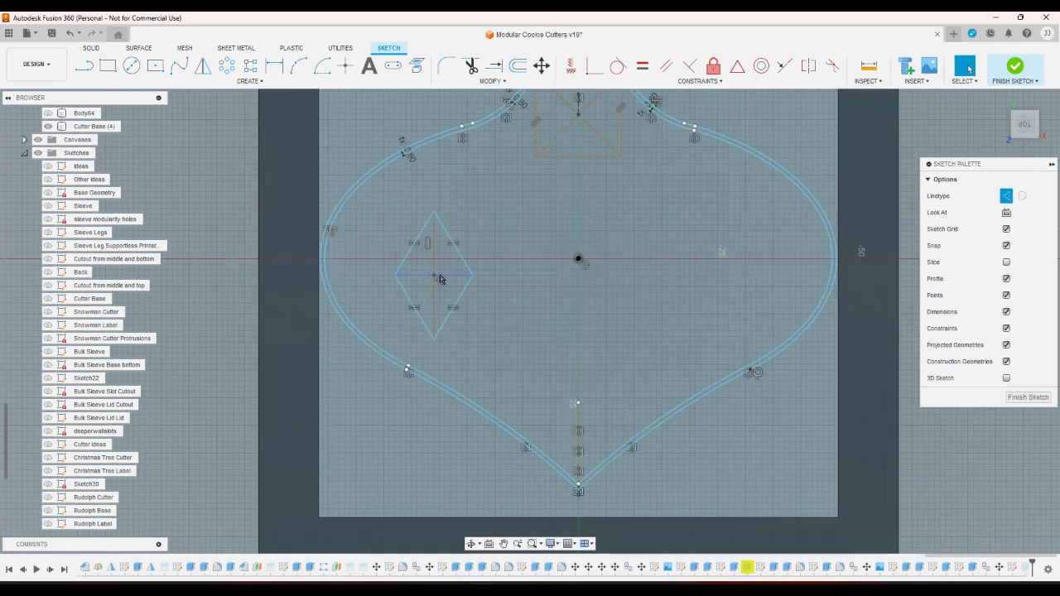
pyautogui.click(434, 276)
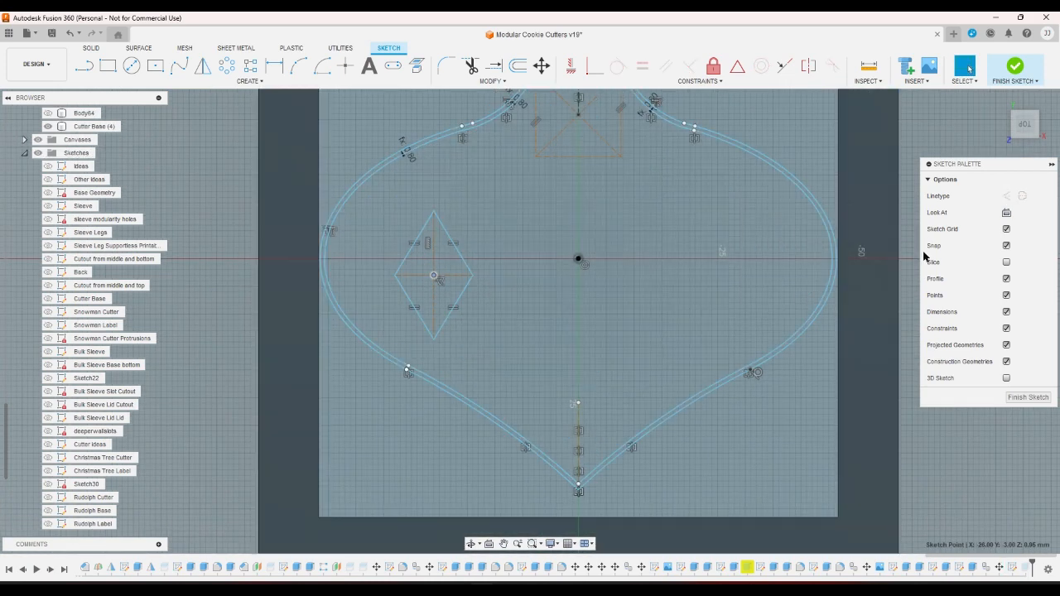
pyautogui.click(1004, 246)
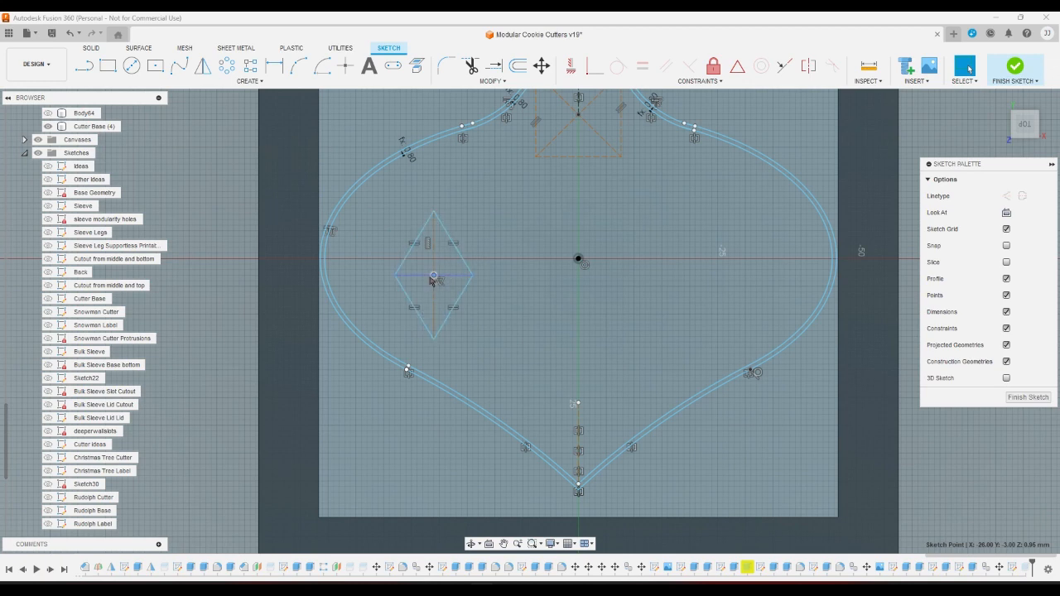
pyautogui.scroll(5, 430, 280)
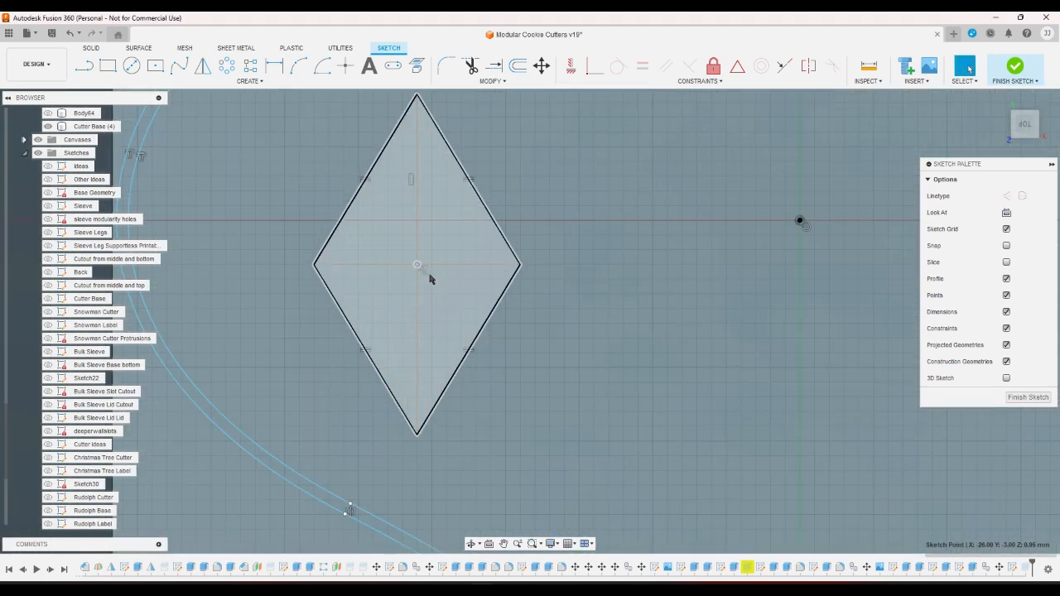
pyautogui.rightClick(419, 266)
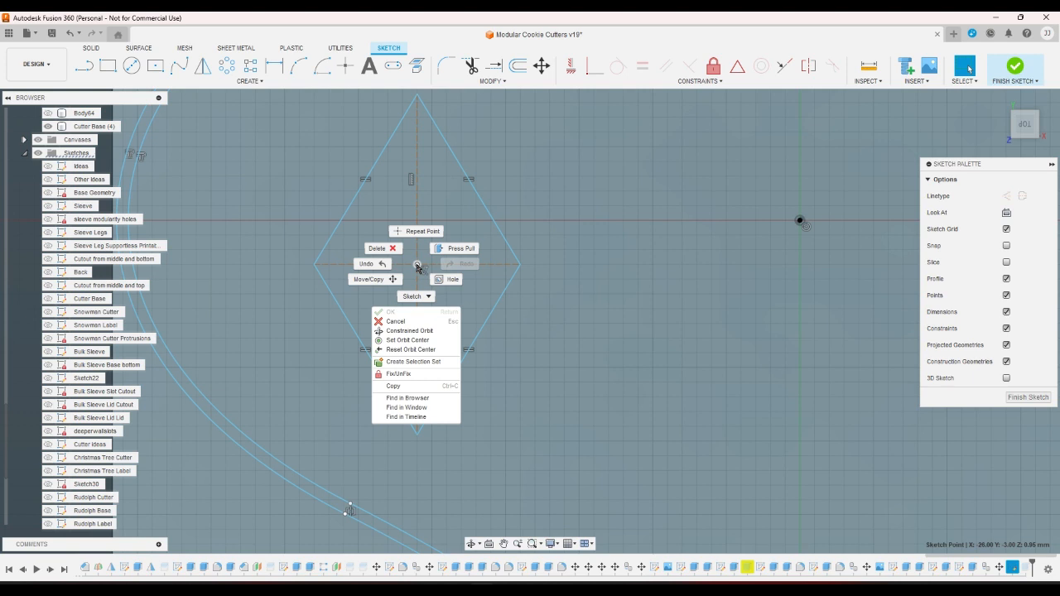
pyautogui.click(419, 267)
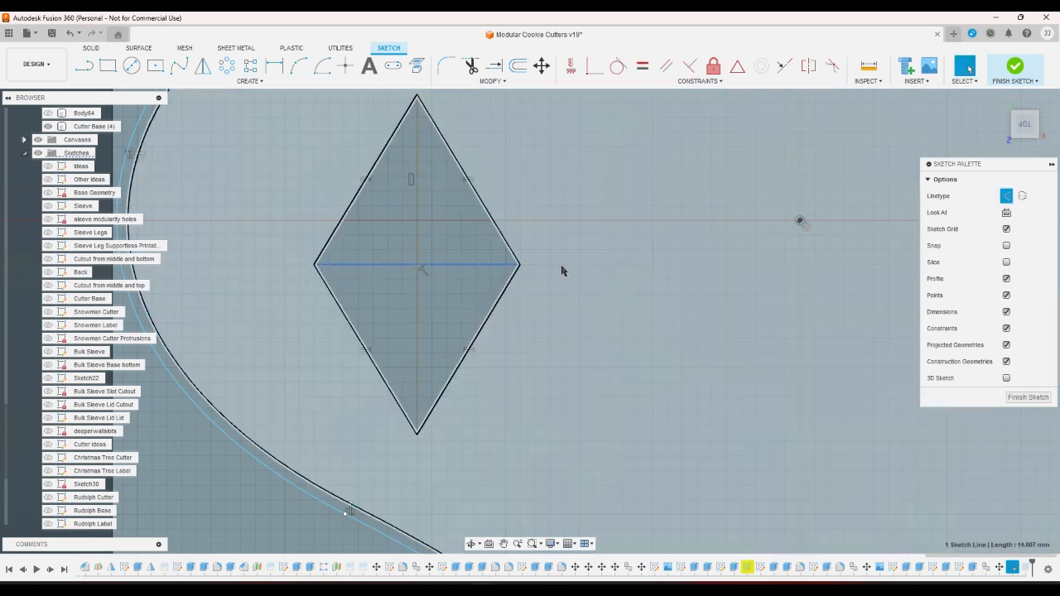
# - Move the whole diamond, including its construction diagonals, freehand to the middle of the ornament body near the origin
pyautogui.scroll(-5, 539, 281)
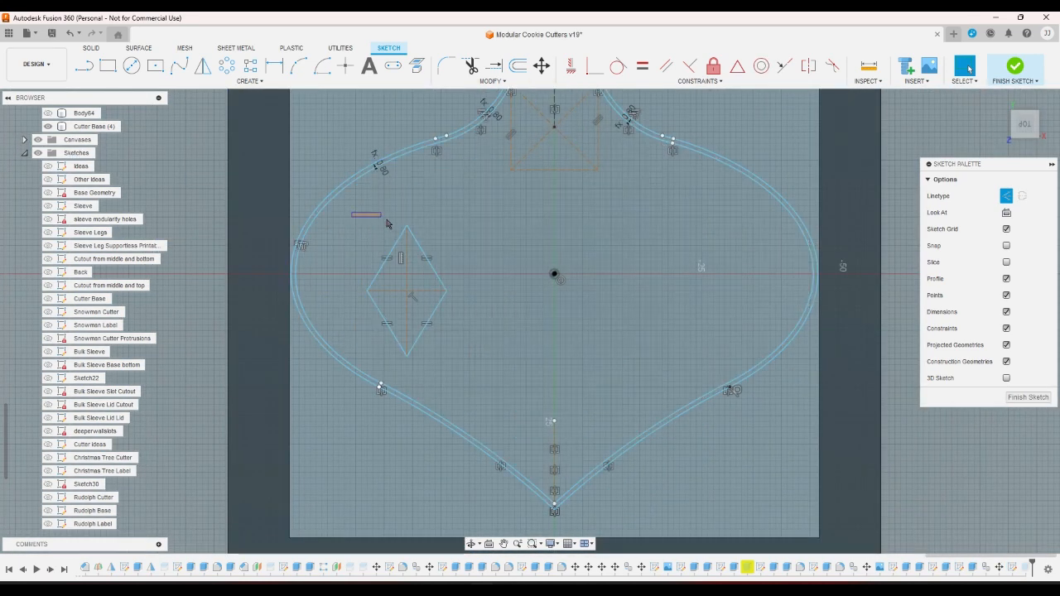
pyautogui.moveTo(351, 212); pyautogui.dragTo(466, 375)
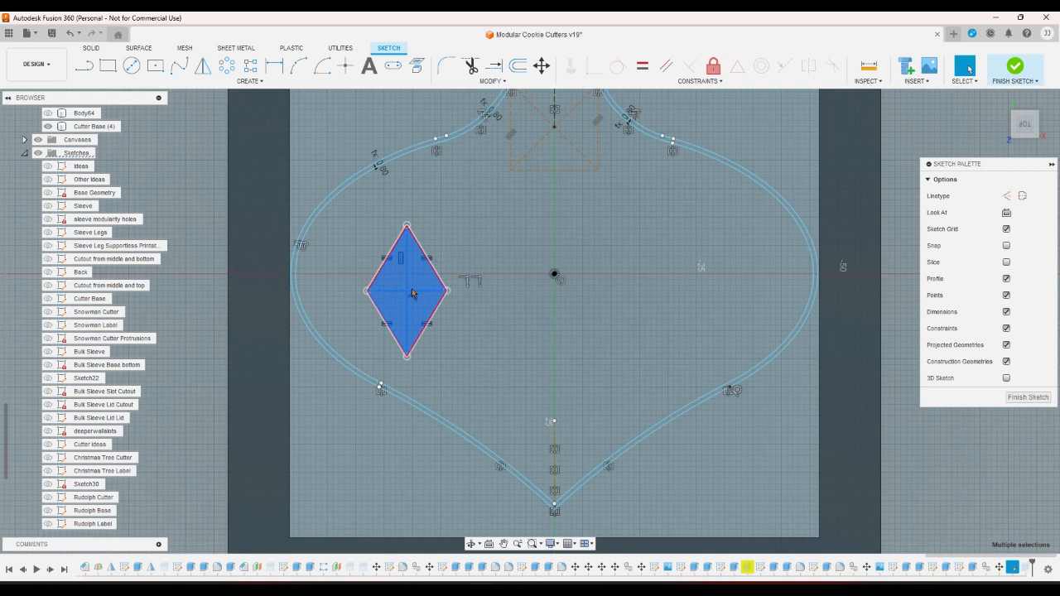
pyautogui.moveTo(418, 291); pyautogui.dragTo(583, 277)
pyautogui.press('x')
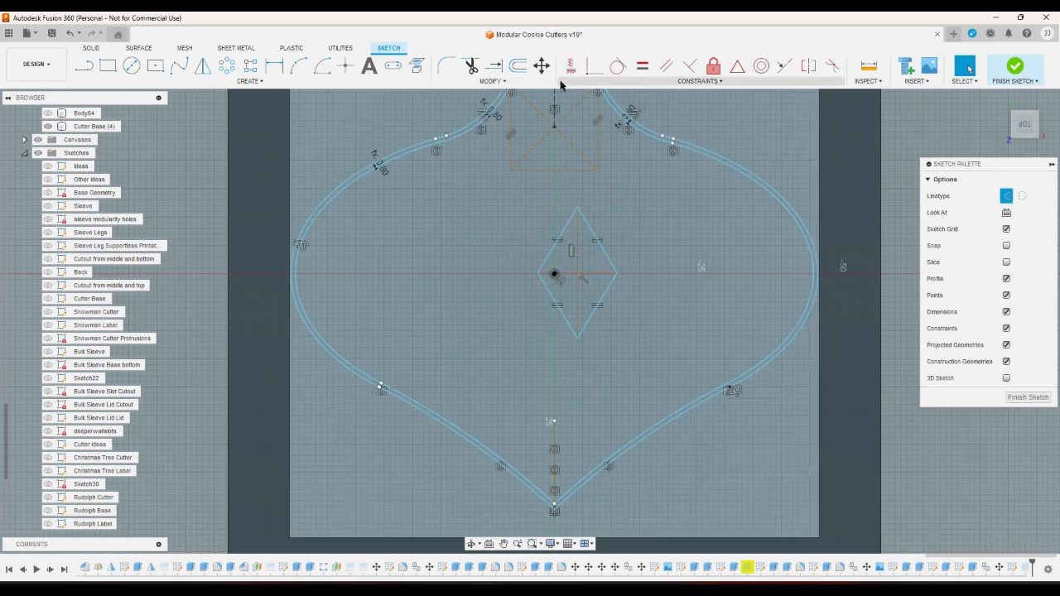
# - Constrain the diamond's horizontal and vertical construction diagonals Coincident with the origin so the diamond is centred
pyautogui.click(594, 66)
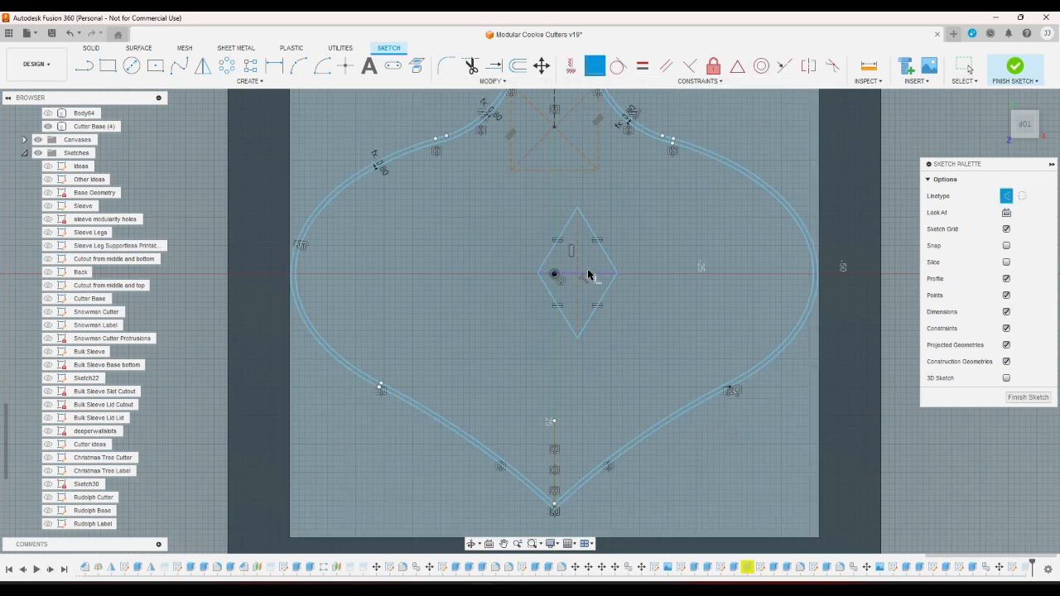
pyautogui.click(570, 274)
pyautogui.click(557, 277)
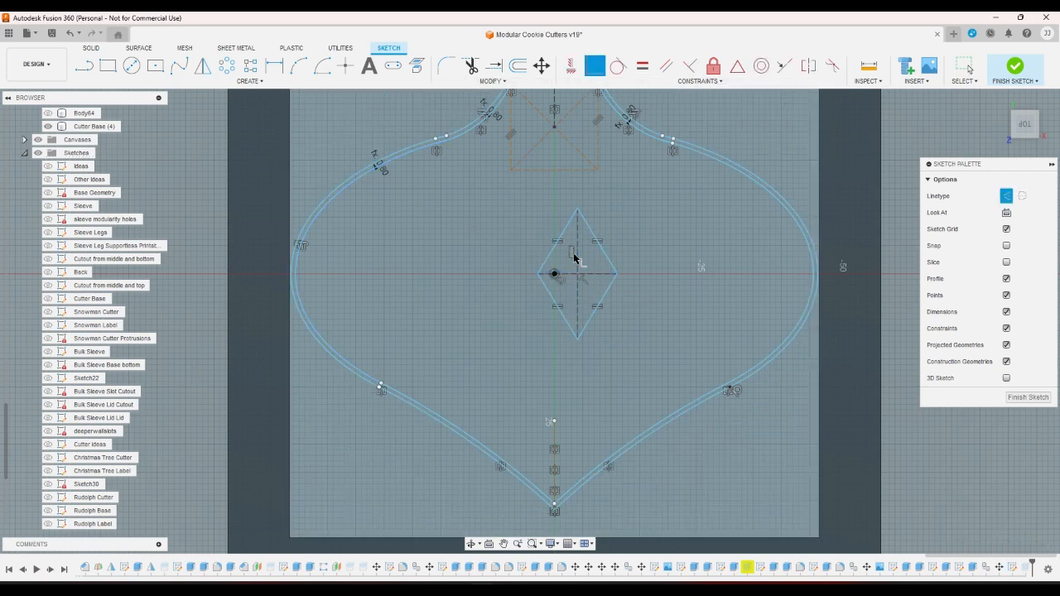
pyautogui.click(577, 256)
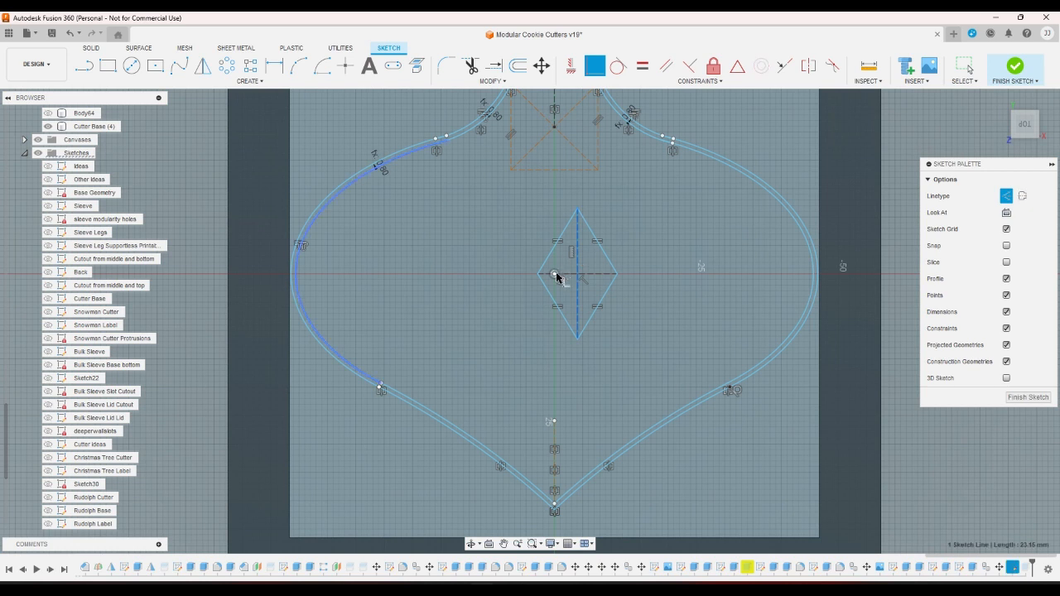
pyautogui.click(556, 276)
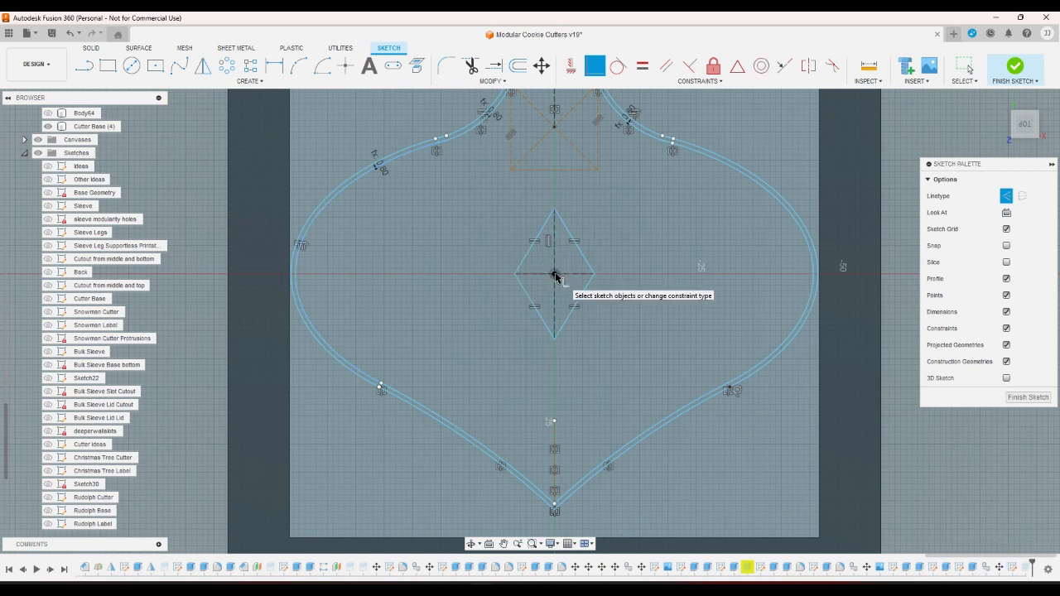
# - Create a rectangular pattern of the diamond's four sides toward the ornament's left side, with quantity 3 over a 35 mm extent
pyautogui.click(260, 71)
pyautogui.click(530, 249)
pyautogui.click(581, 253)
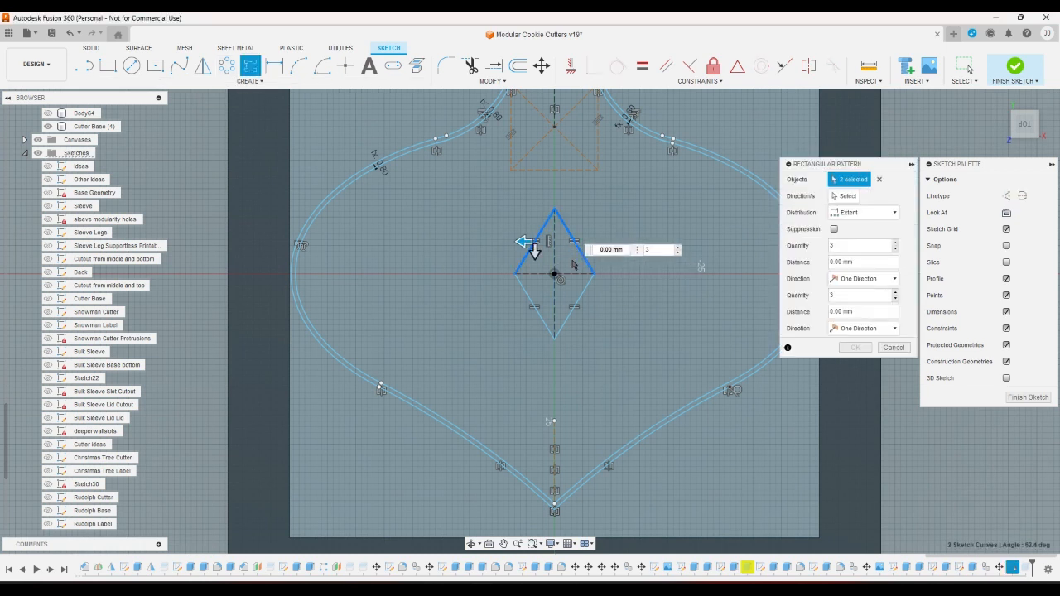
pyautogui.click(583, 296)
pyautogui.click(531, 298)
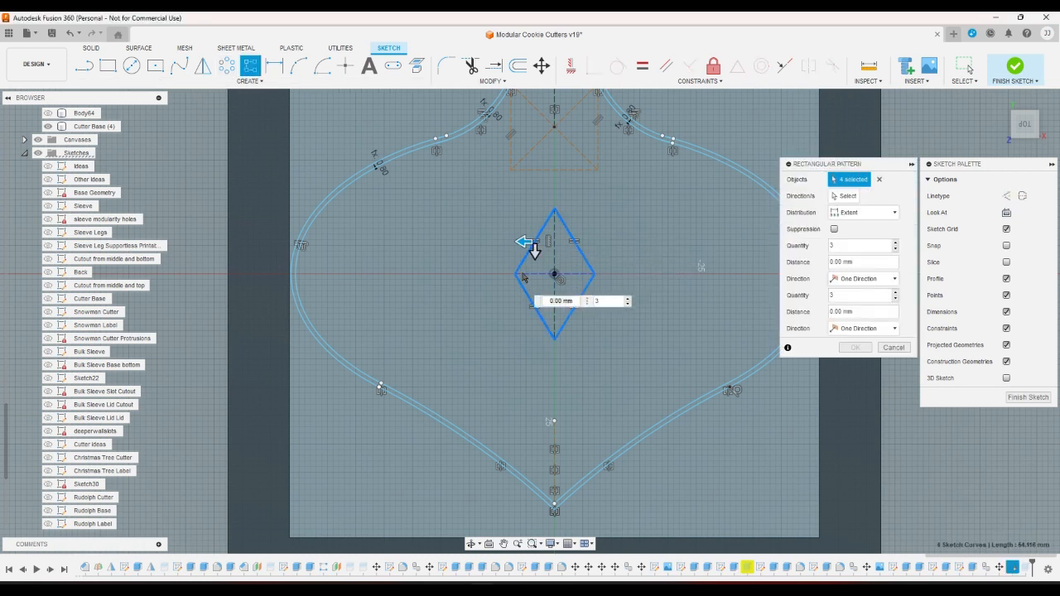
pyautogui.moveTo(522, 241); pyautogui.dragTo(321, 240)
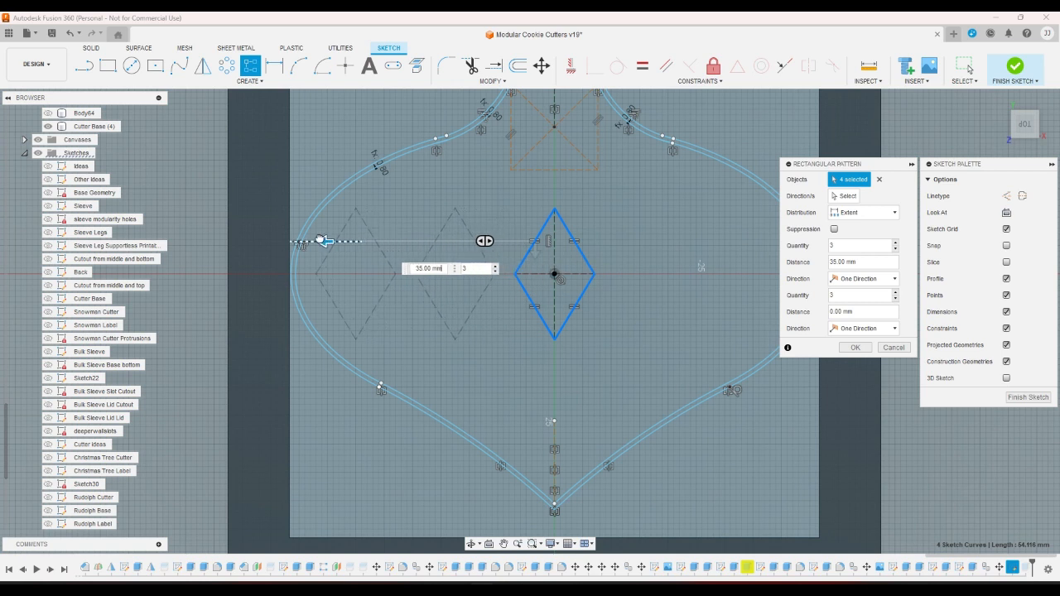
pyautogui.click(855, 347)
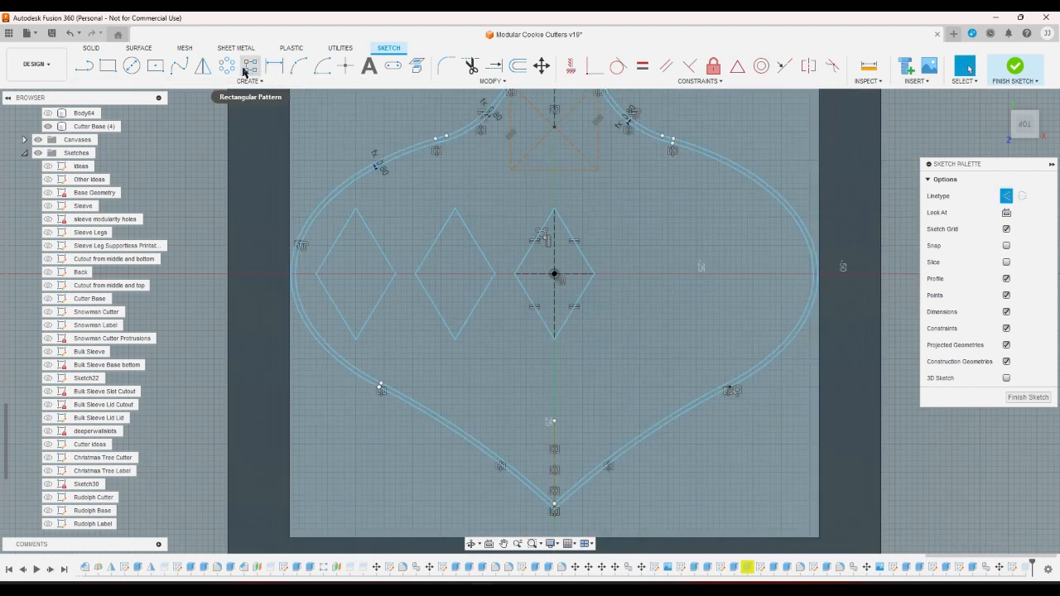
# - Pattern the central diamond's four sides toward the ornament's right side, quantity 3 over a -35 mm extent, and finish the sketch
pyautogui.click(251, 65)
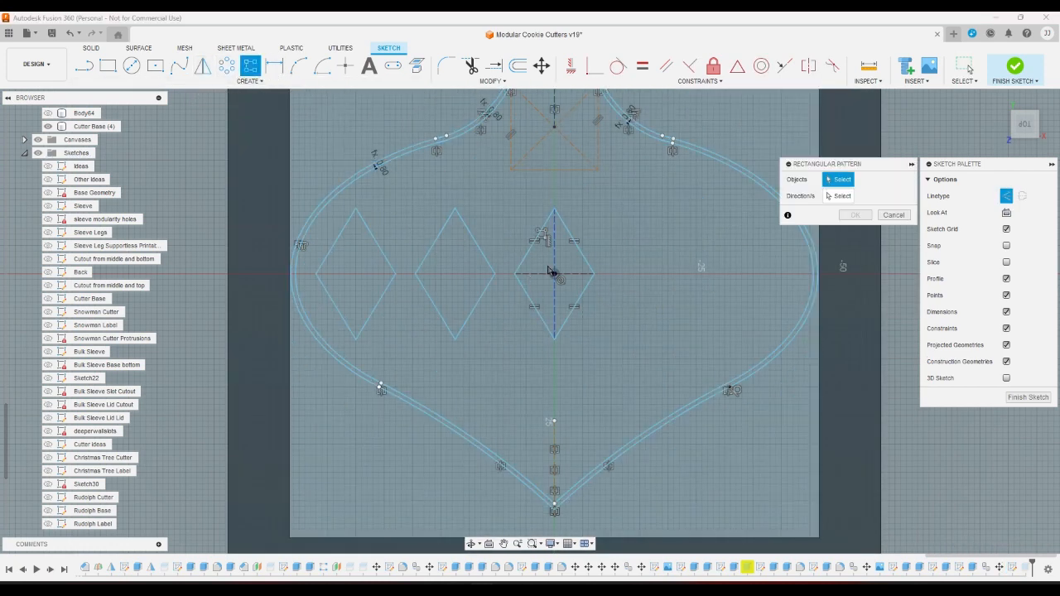
pyautogui.click(535, 242)
pyautogui.click(575, 243)
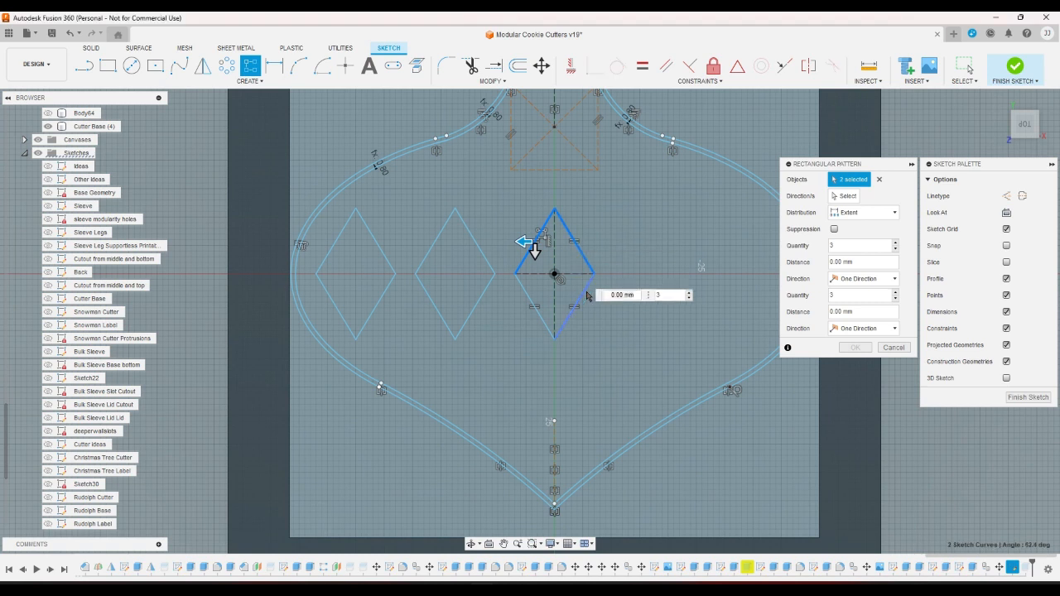
pyautogui.click(575, 307)
pyautogui.click(535, 307)
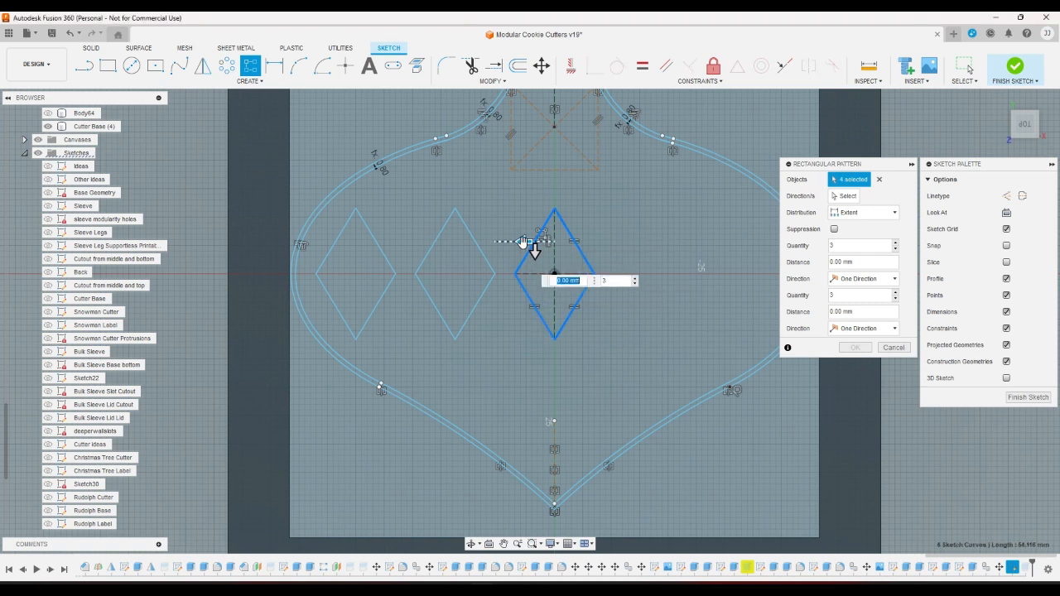
pyautogui.moveTo(526, 242); pyautogui.dragTo(638, 242)
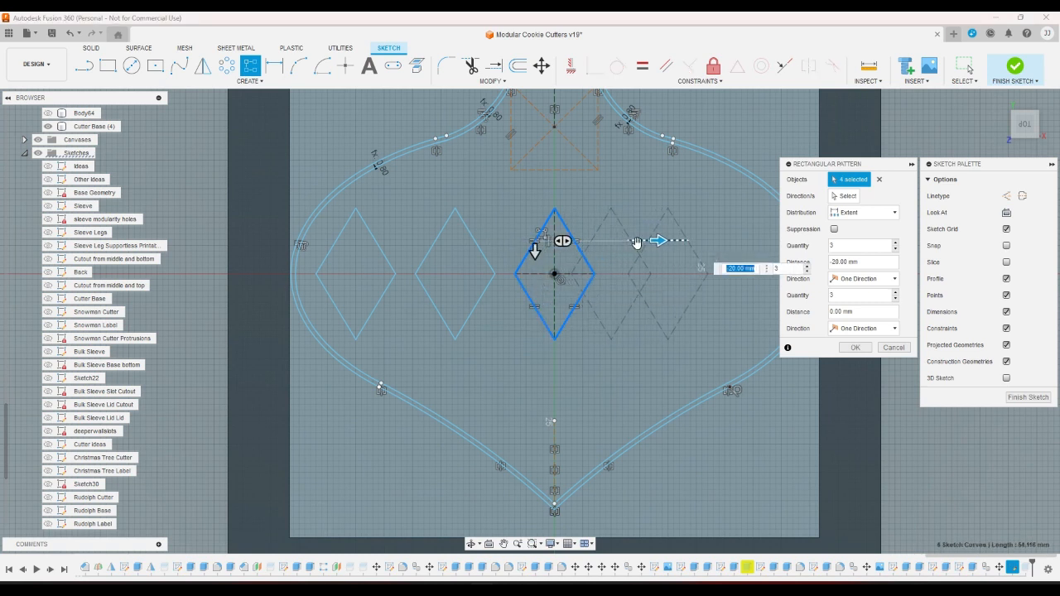
pyautogui.write('-35')
pyautogui.press('Return')
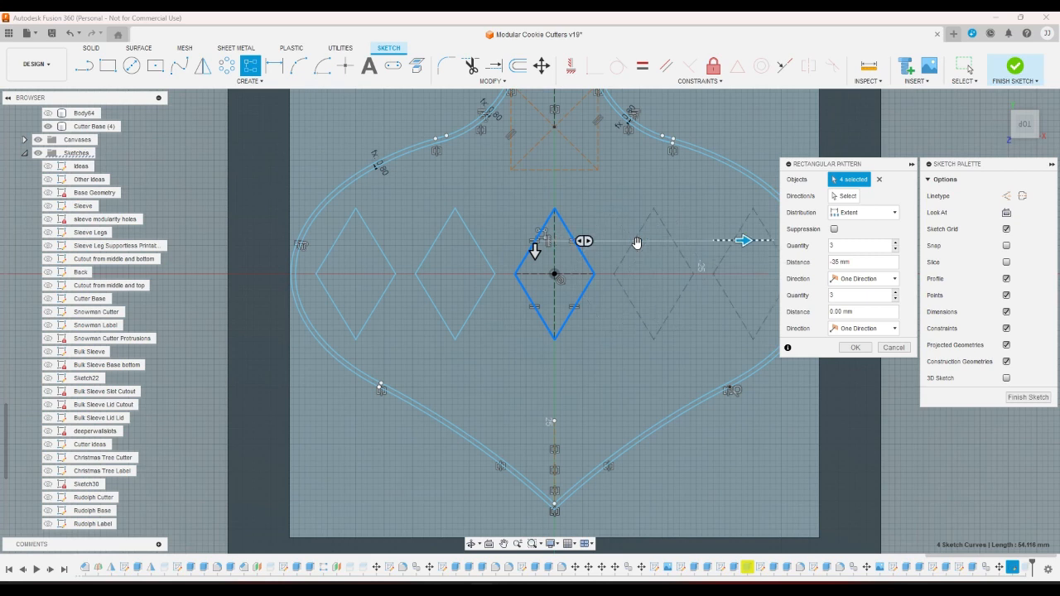
pyautogui.press('Return')
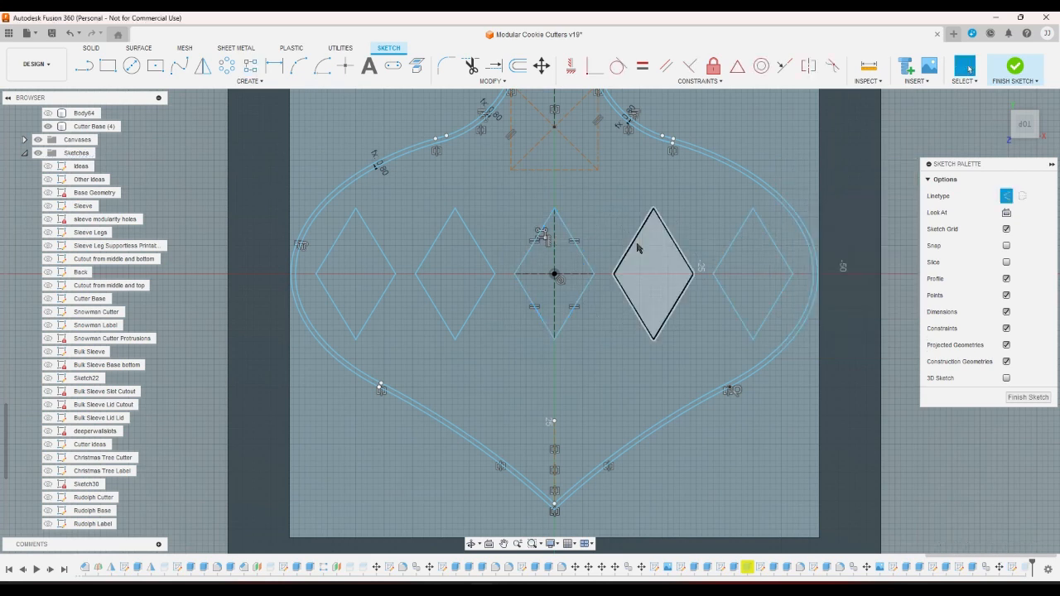
pyautogui.click(1015, 66)
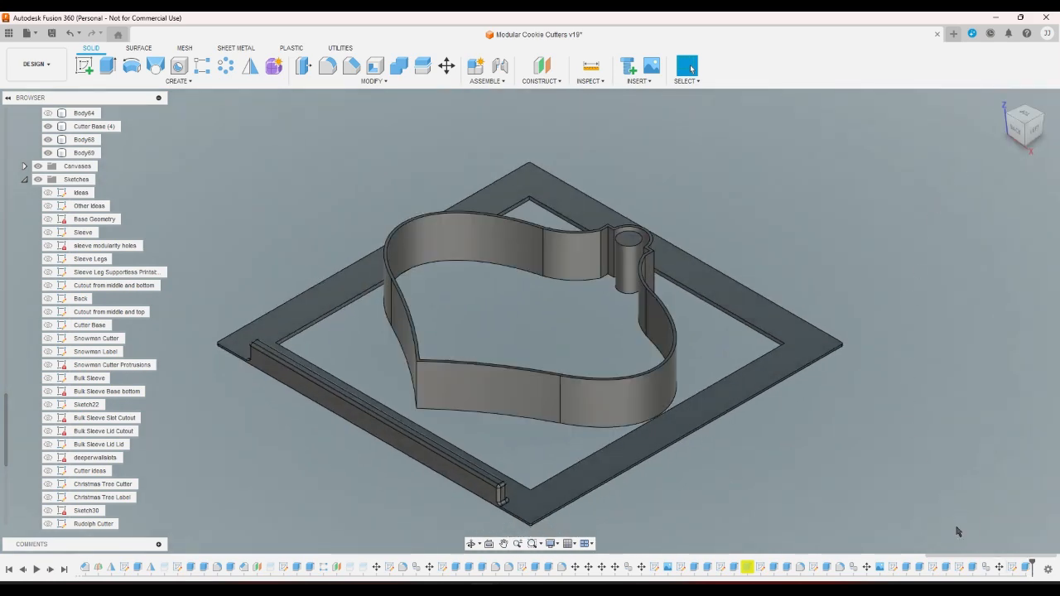
# - Make the ornament sketch Sketch38 visible in the model and rename it Ornament Cutter
pyautogui.scroll(-1, 33, 527)
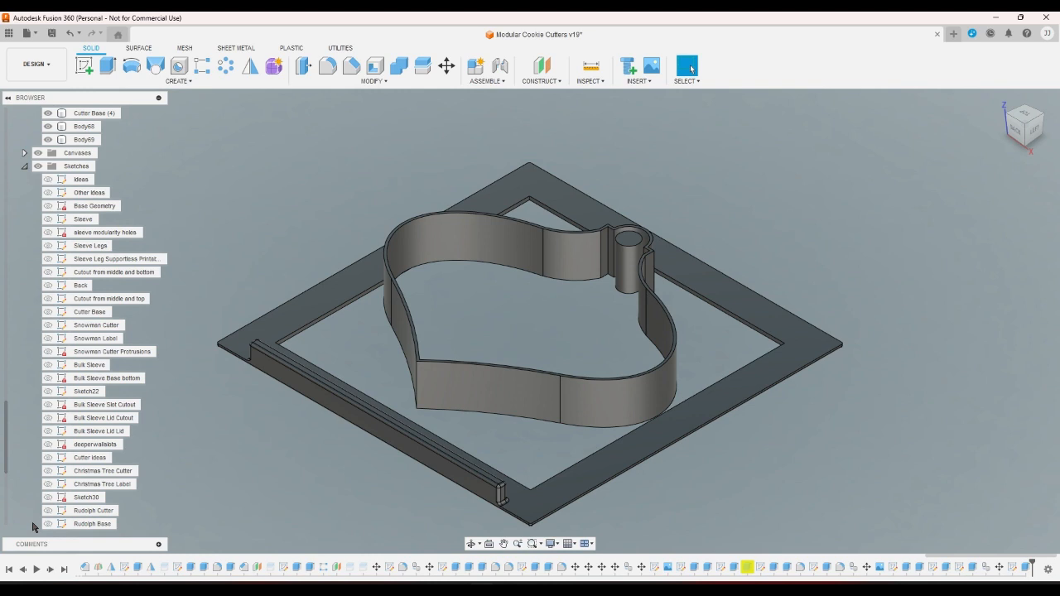
pyautogui.scroll(-5, 35, 521)
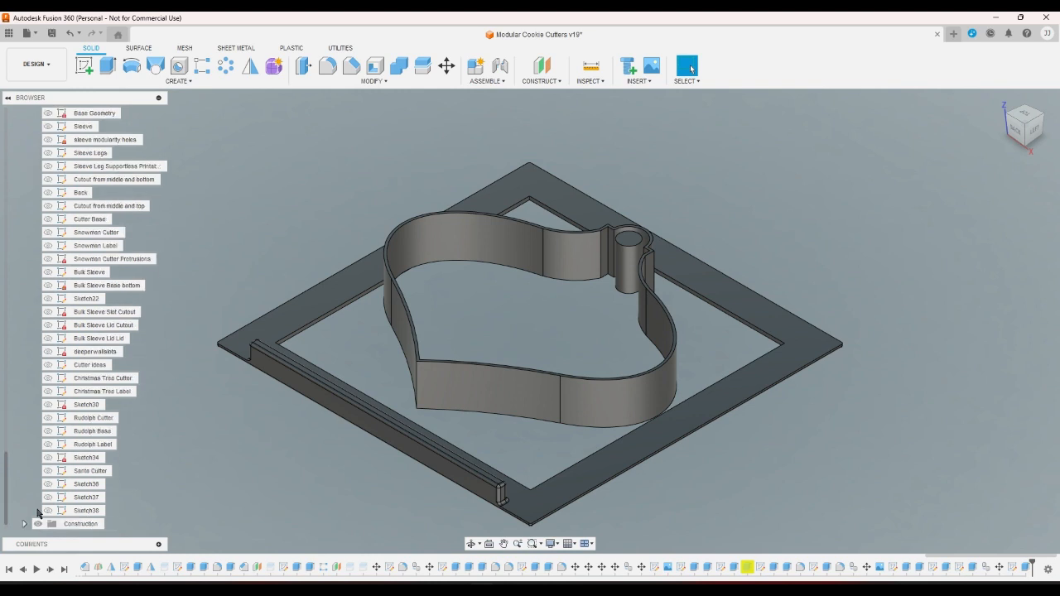
pyautogui.rightClick(83, 510)
pyautogui.click(108, 401)
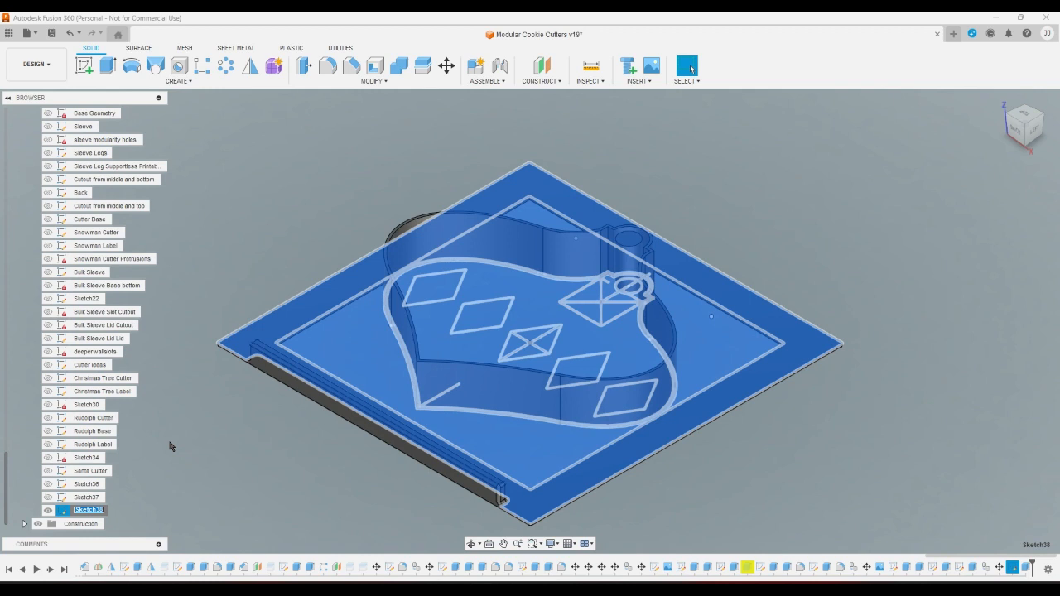
pyautogui.write('C')
pyautogui.write('rnament Cutter')
pyautogui.press('Return')
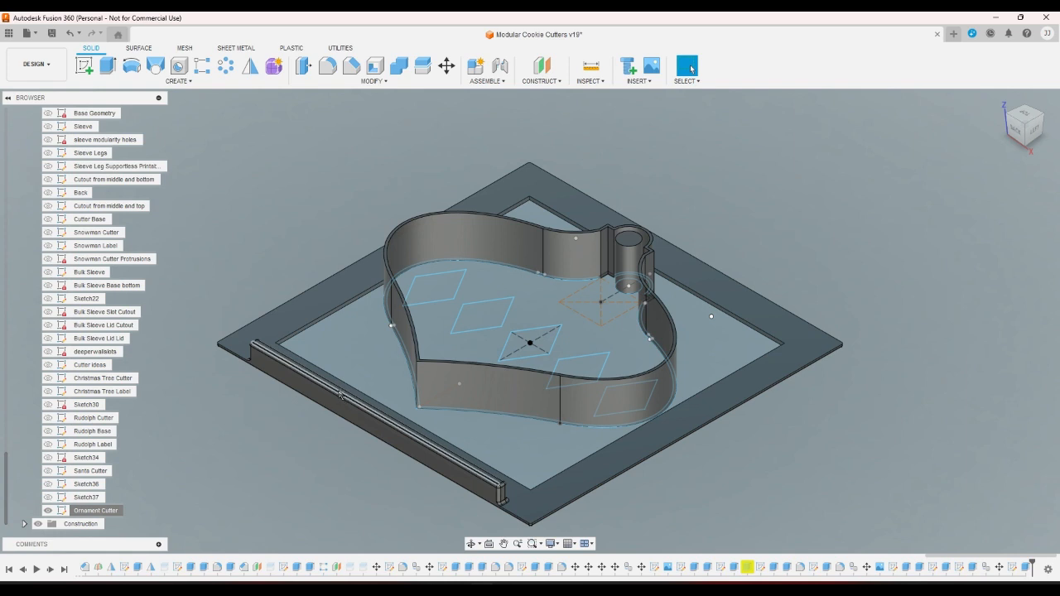
# - In the ornament cutter sketch, set the gap between the small hole circle and its surrounding arc to 3 mm and finish the sketch
pyautogui.click(1012, 567)
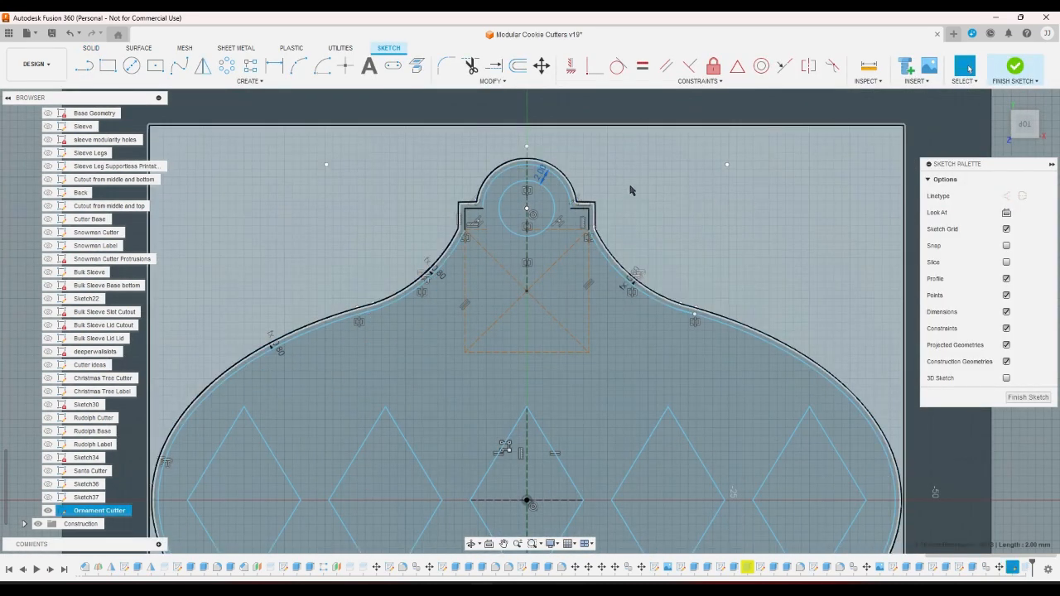
pyautogui.doubleClick(540, 171)
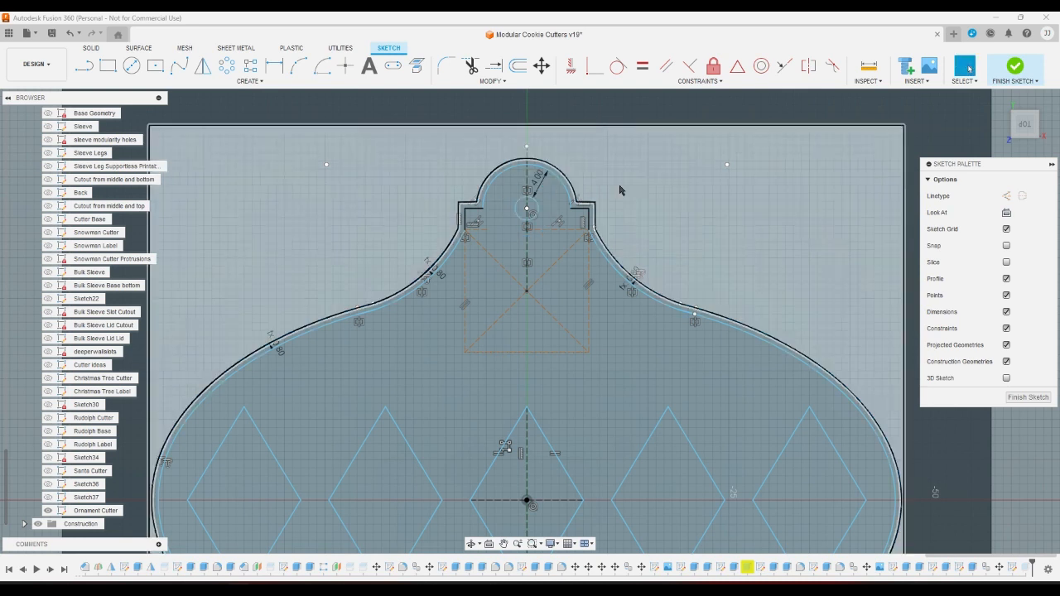
pyautogui.doubleClick(539, 177)
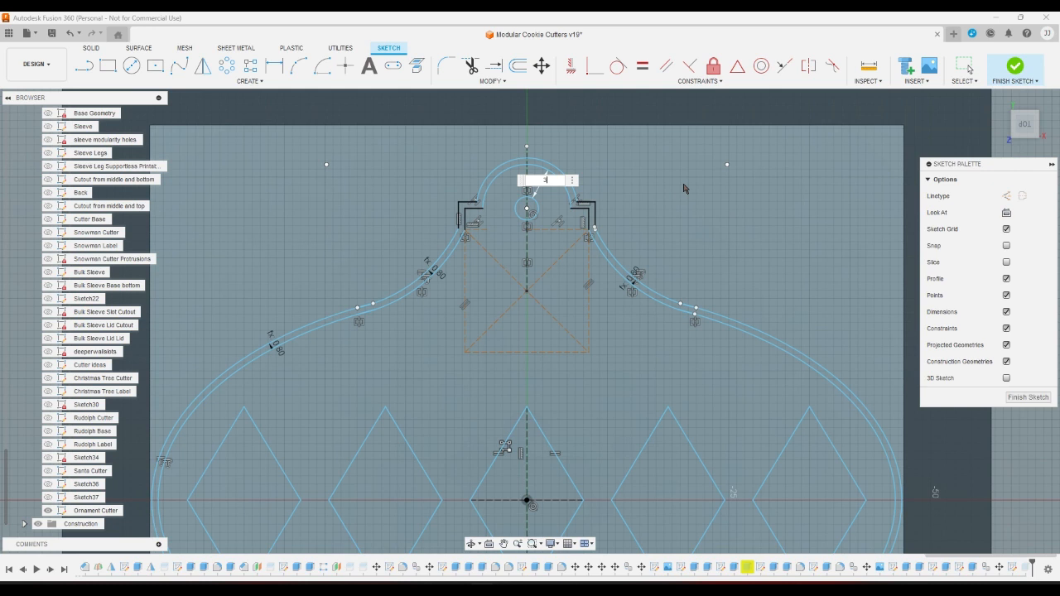
pyautogui.press('Return')
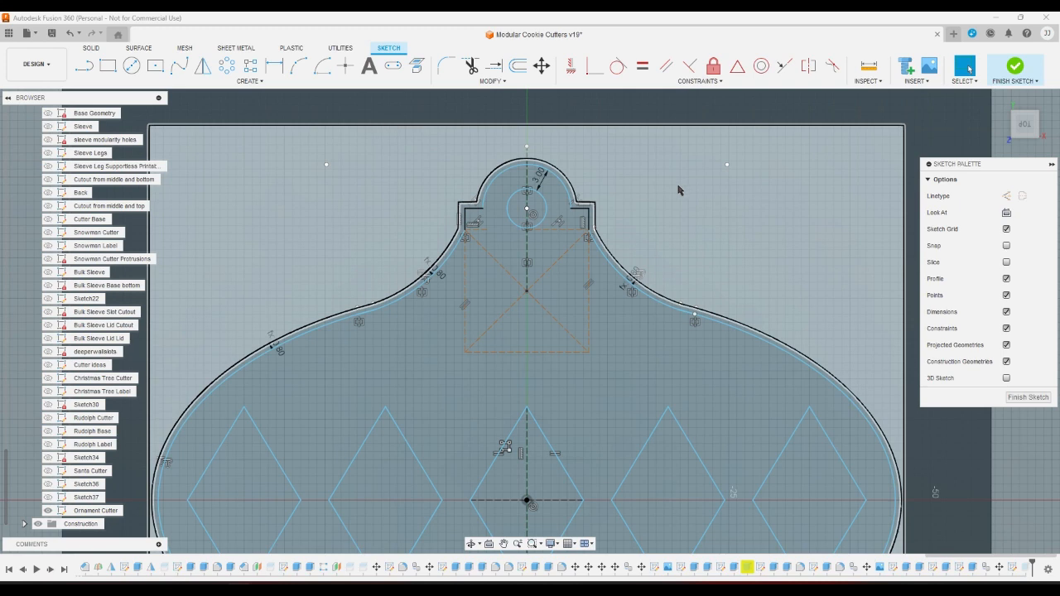
pyautogui.click(1015, 68)
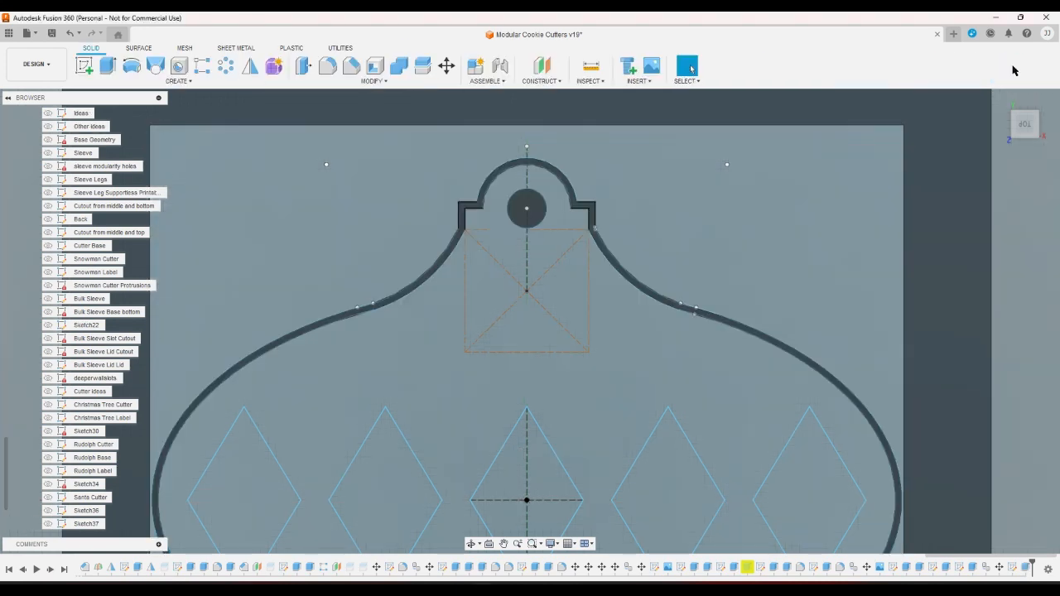
# - Extrude the five diamond profiles inside the ornament outline by cutterheight-detaildepth as new bodies
pyautogui.click(997, 99)
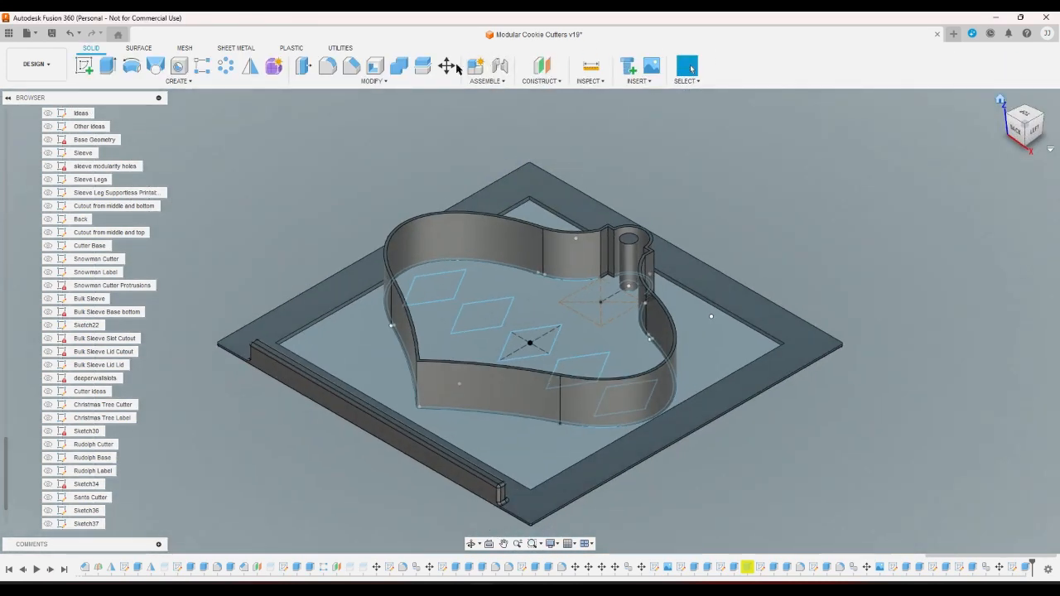
pyautogui.click(108, 66)
pyautogui.click(434, 288)
pyautogui.click(484, 325)
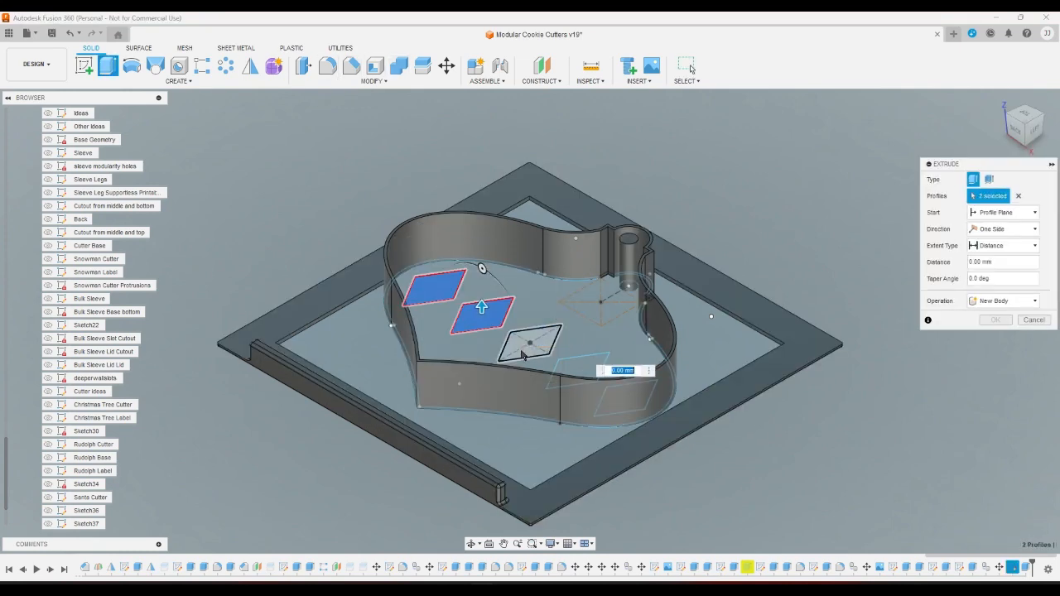
pyautogui.click(537, 343)
pyautogui.click(564, 367)
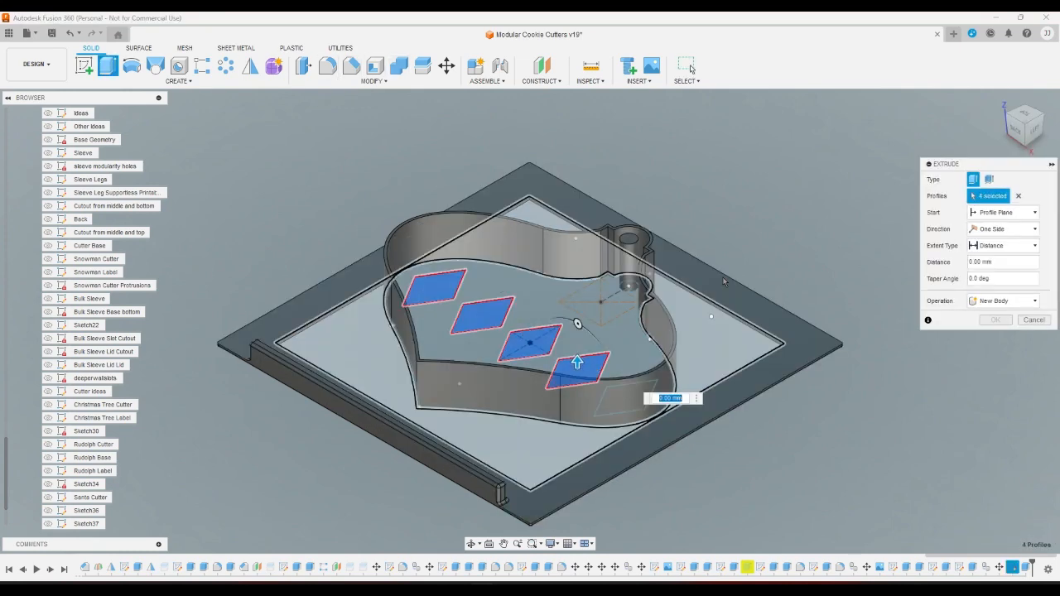
pyautogui.click(1006, 114)
pyautogui.click(620, 286)
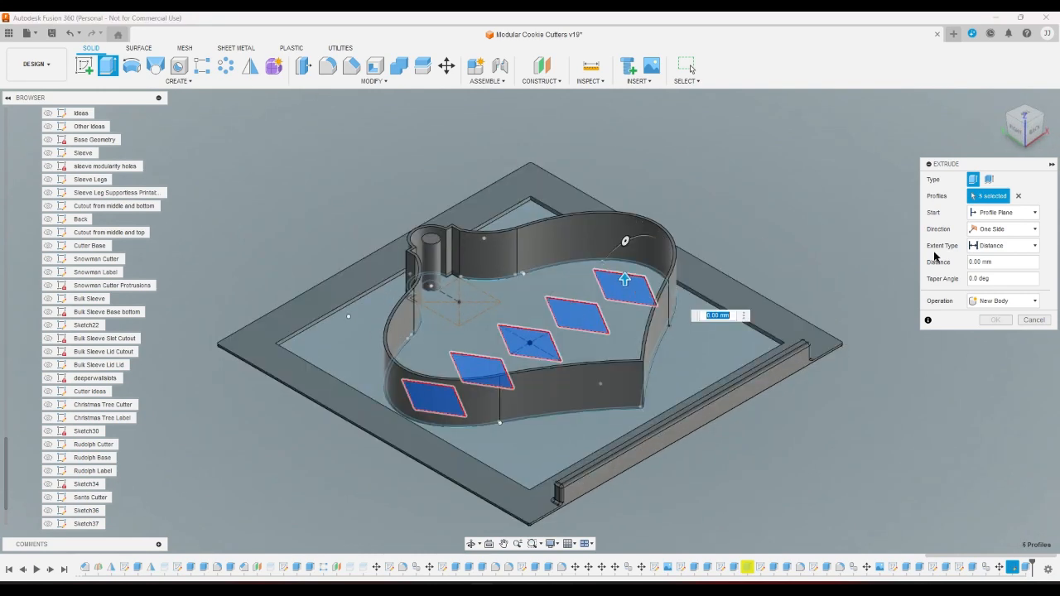
pyautogui.click(1008, 264)
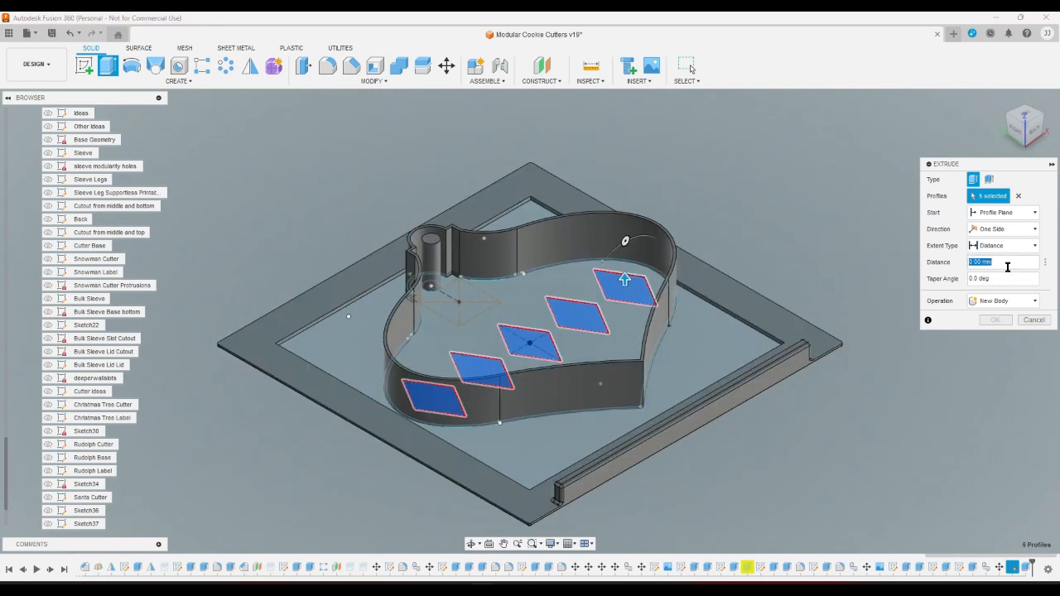
pyautogui.write('cu')
pyautogui.press('Down')
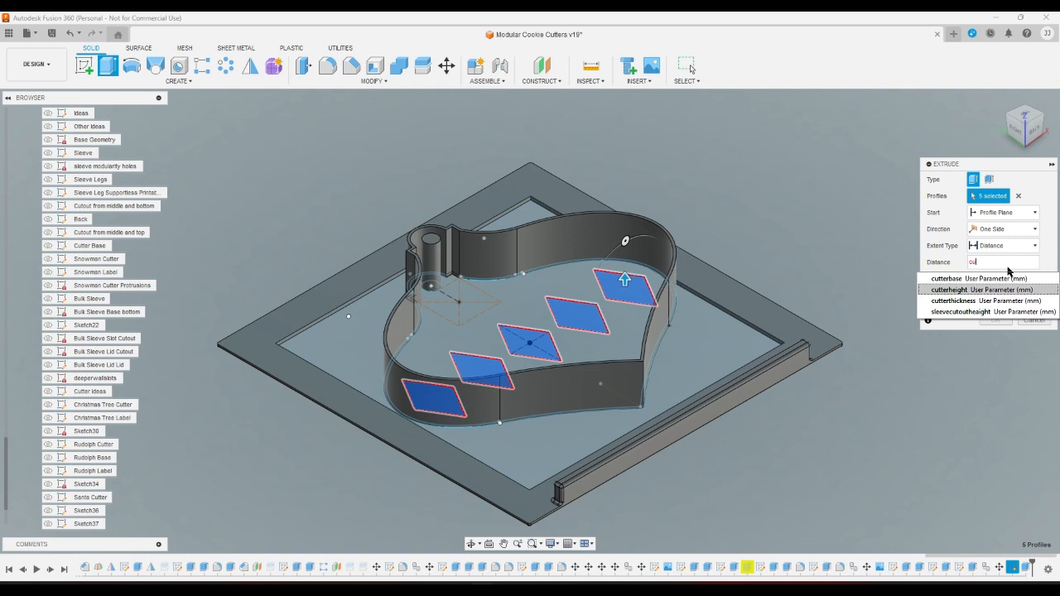
pyautogui.press('Return')
pyautogui.write('-d')
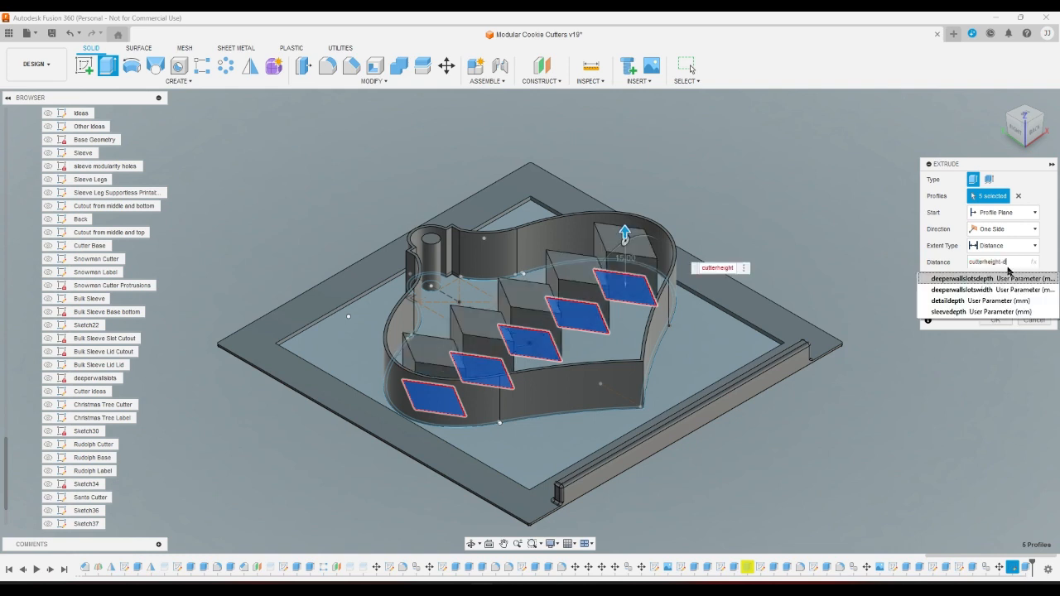
pyautogui.click(981, 301)
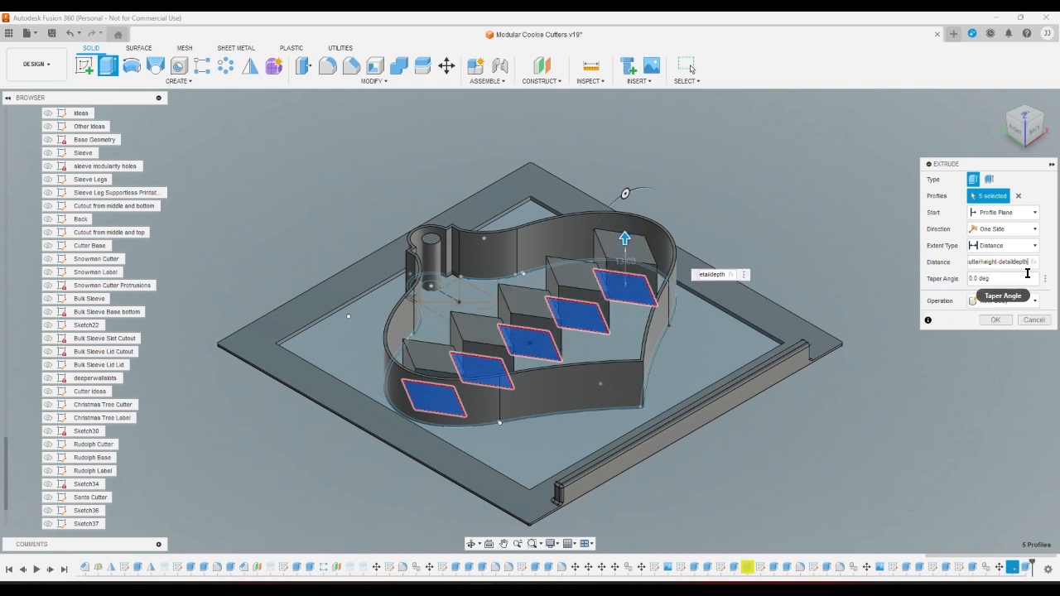
pyautogui.press('Return')
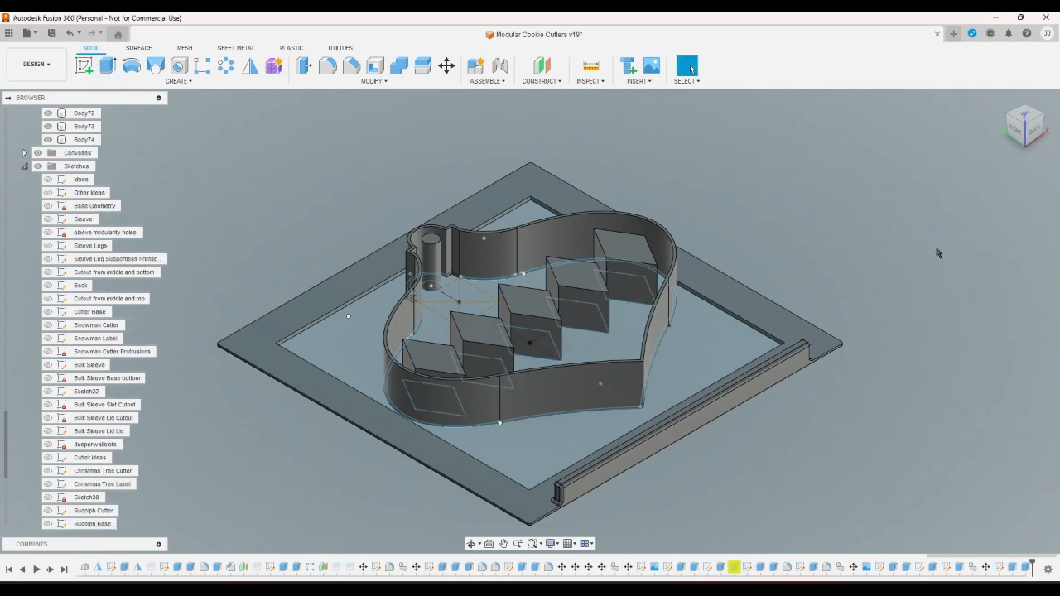
# - Examine the extruded diamonds within the ornament cutter wall and check the inner arc edge around the cylinder
pyautogui.click(1026, 139)
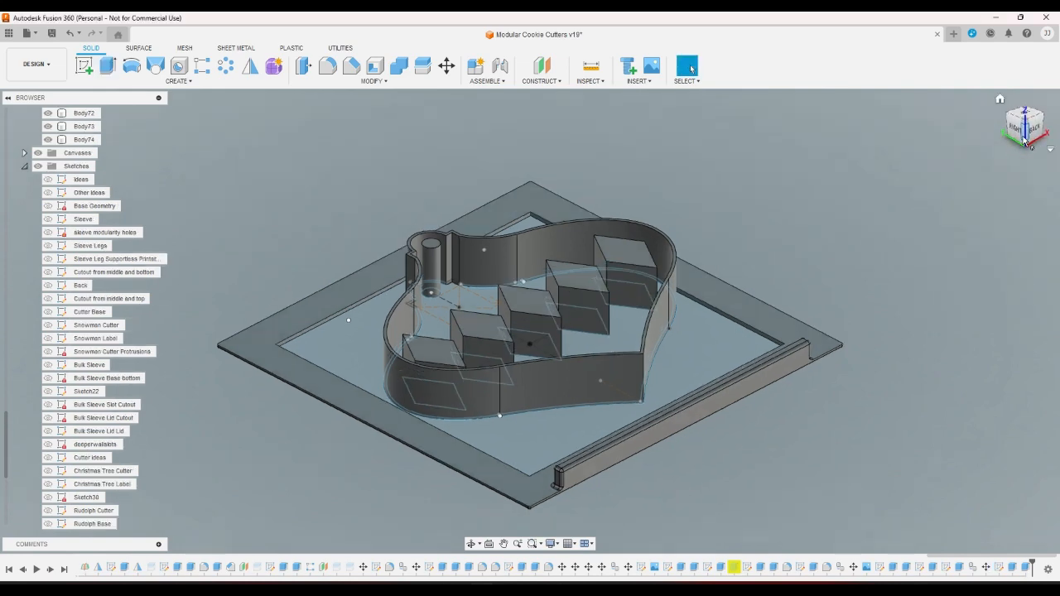
pyautogui.click(1033, 121)
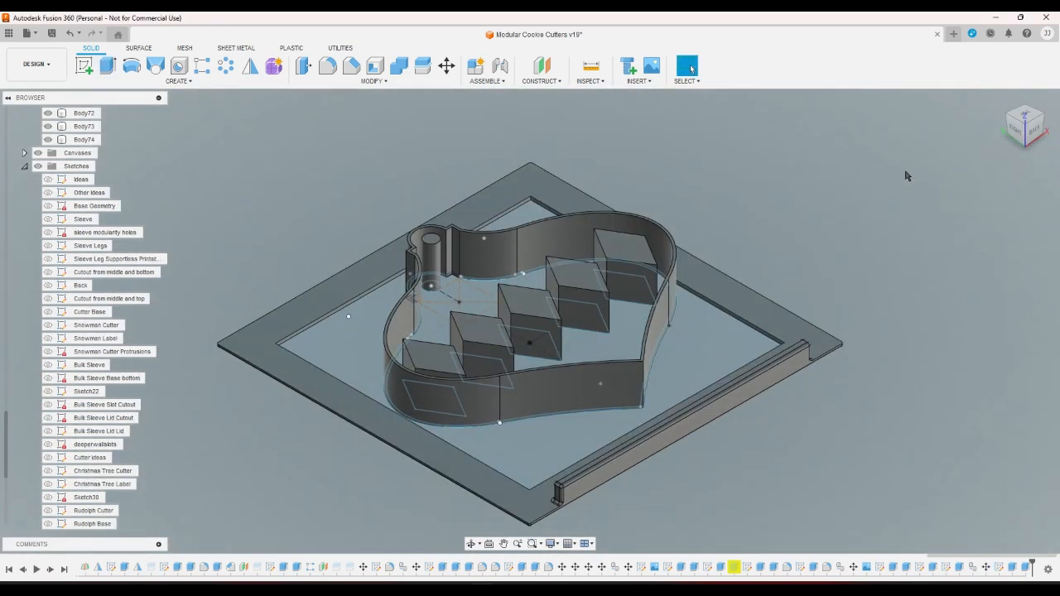
pyautogui.scroll(10, 584, 265)
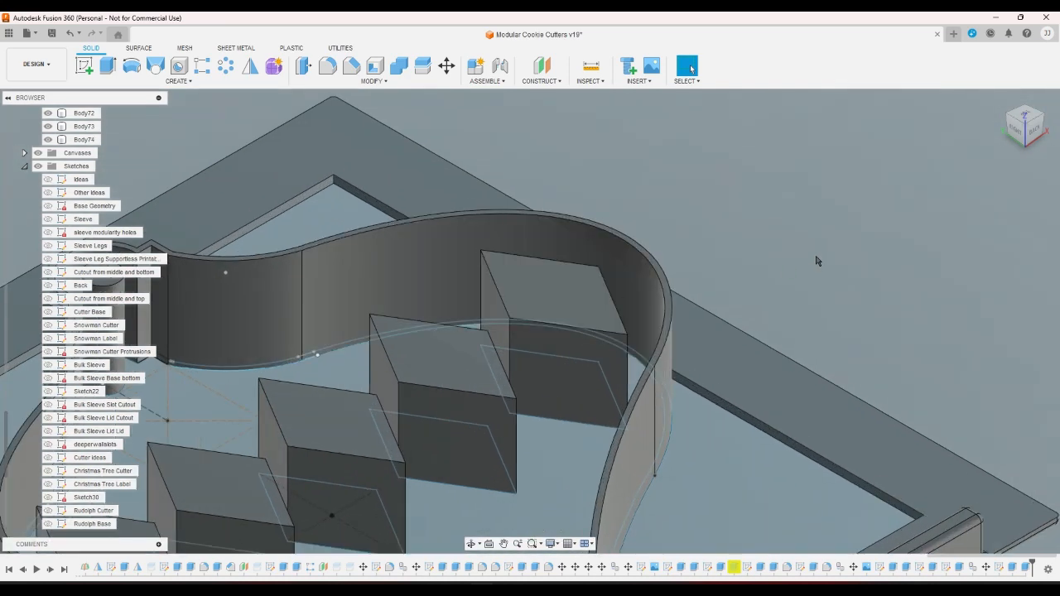
pyautogui.click(1046, 118)
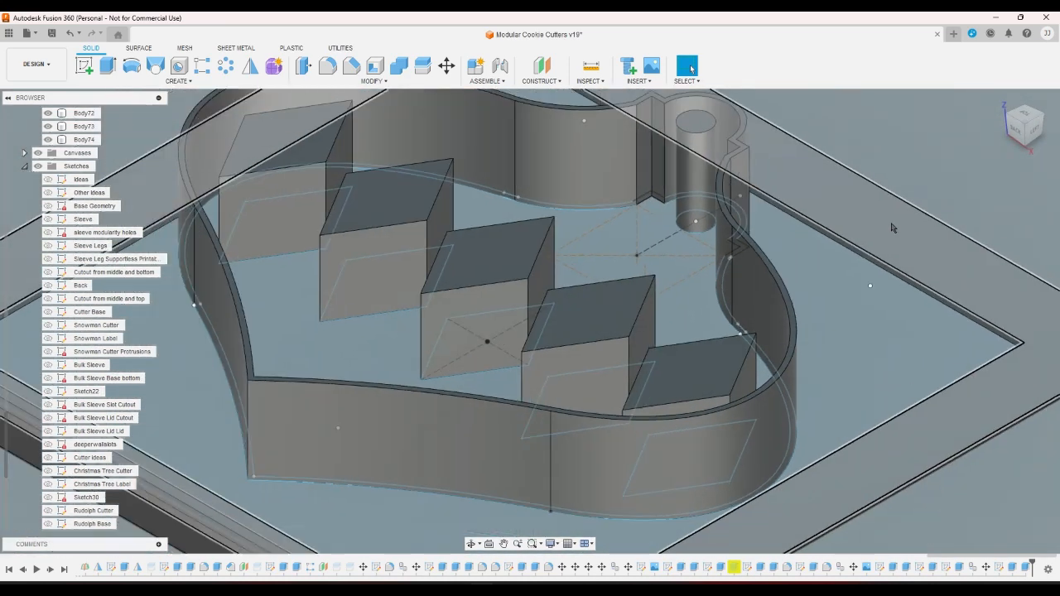
pyautogui.scroll(2, 893, 228)
pyautogui.scroll(-3, 899, 205)
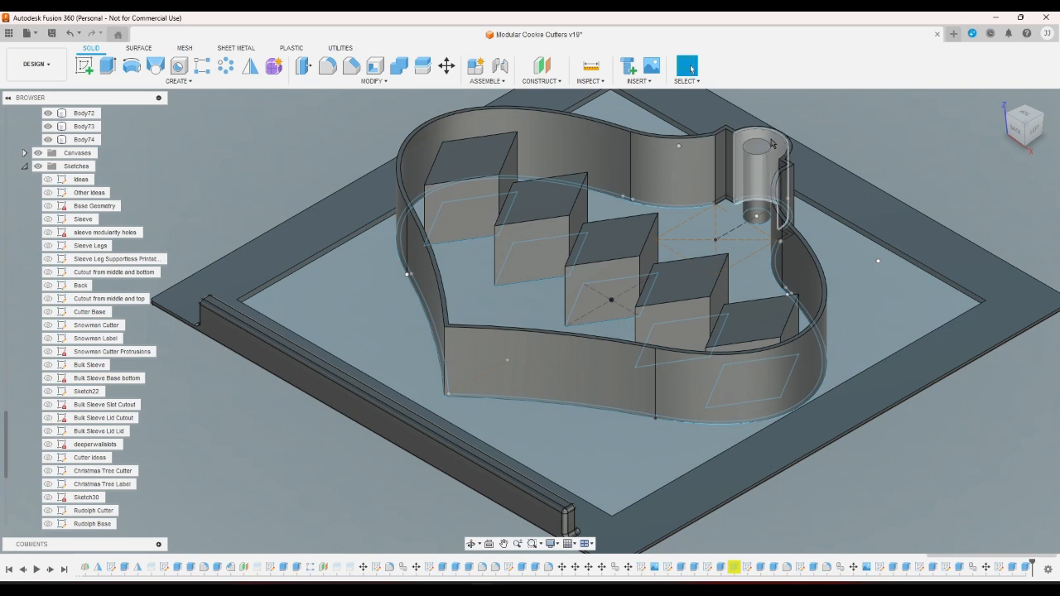
pyautogui.scroll(8, 766, 147)
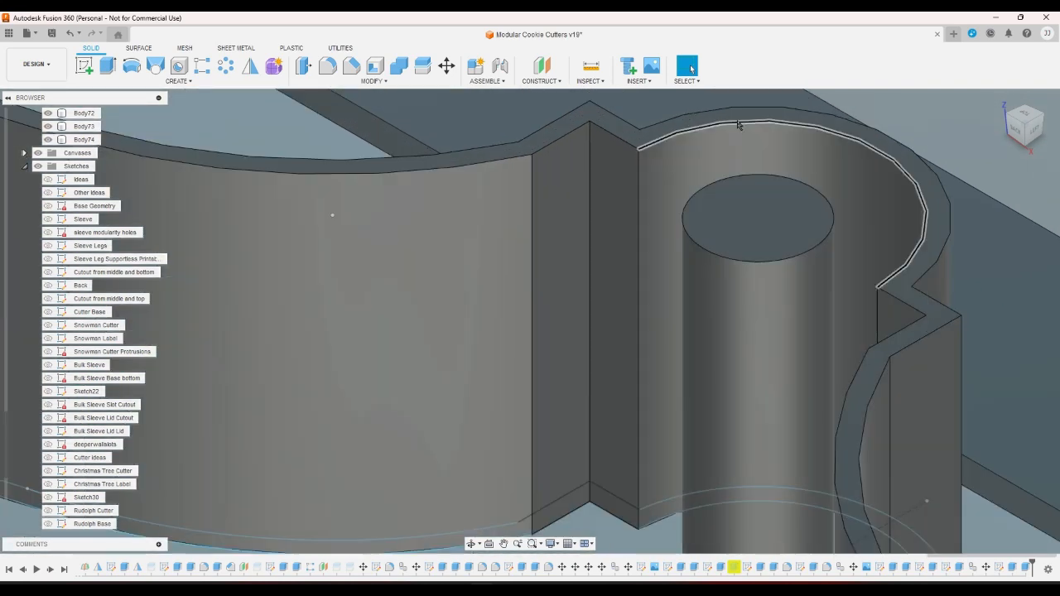
pyautogui.click(737, 124)
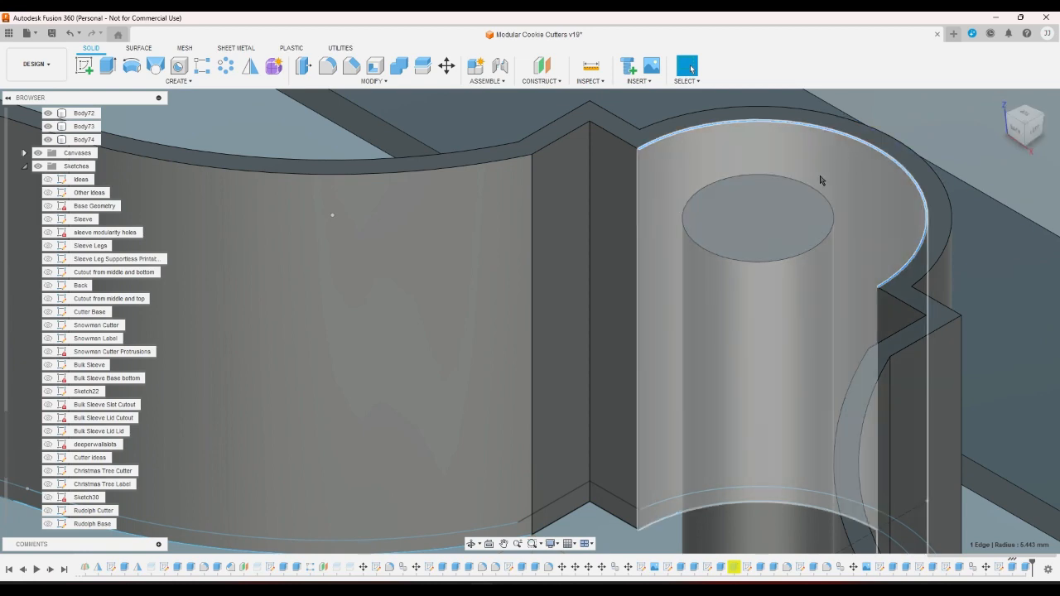
pyautogui.scroll(-3, 926, 147)
pyautogui.scroll(-5, 929, 144)
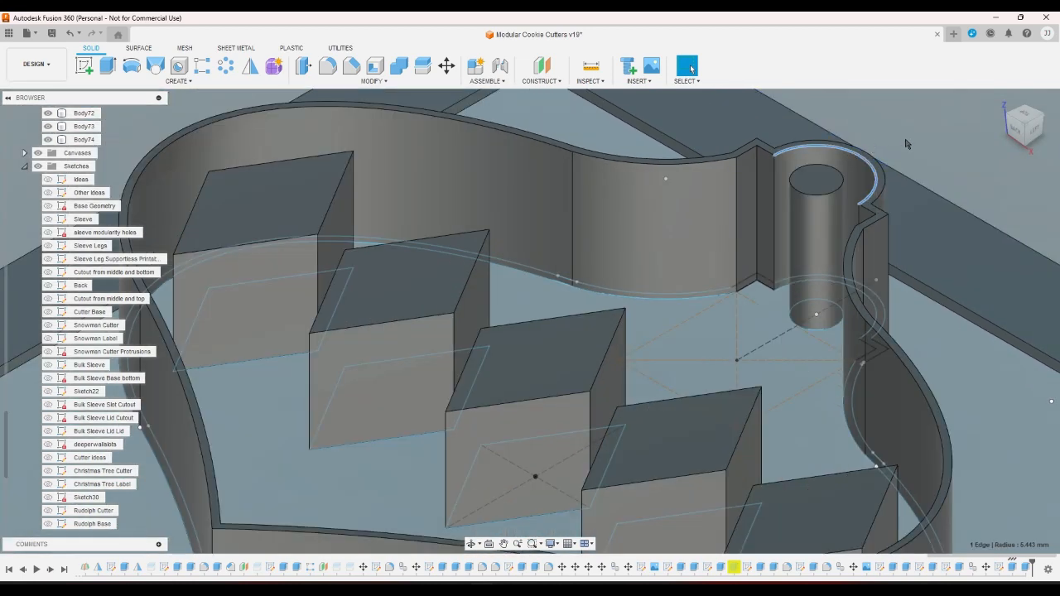
pyautogui.scroll(-1, 892, 148)
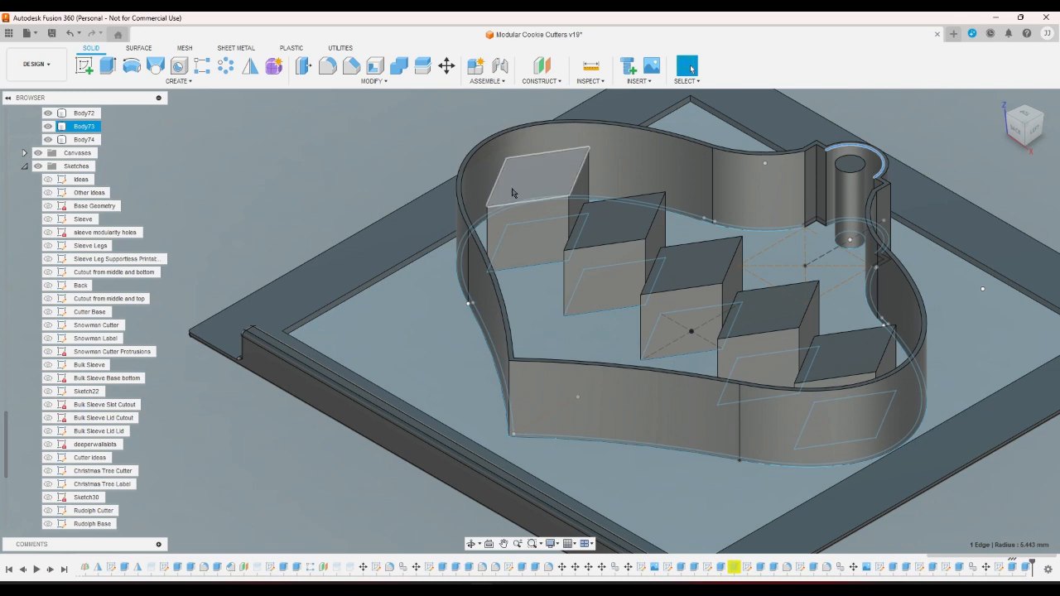
# - Inspect the top faces of the end diamond and the cylinder relative to the cutter rim, including from above
pyautogui.click(839, 367)
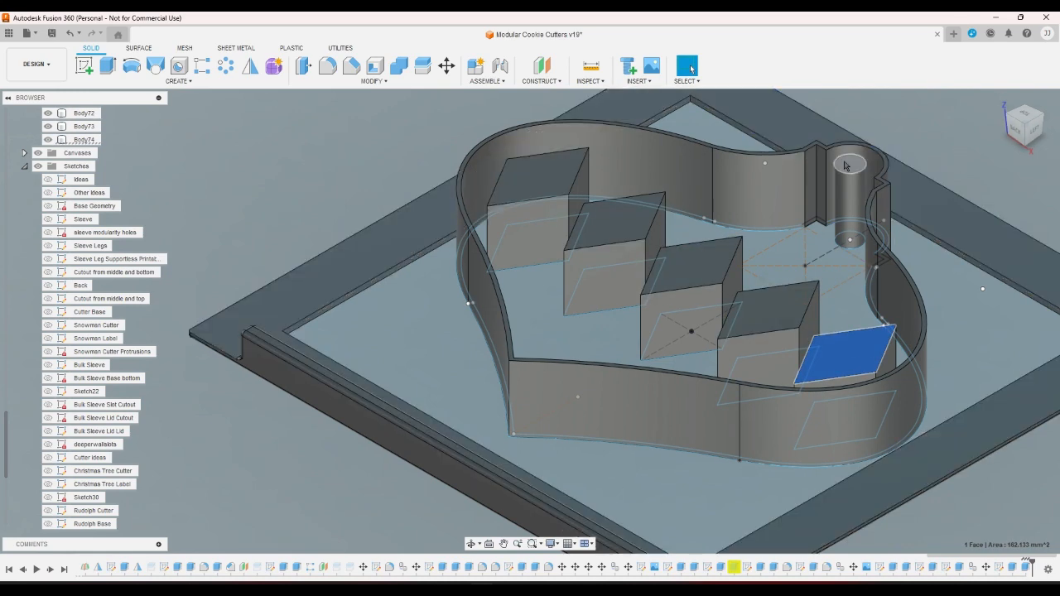
pyautogui.scroll(3, 846, 172)
pyautogui.click(846, 171)
pyautogui.scroll(5, 846, 172)
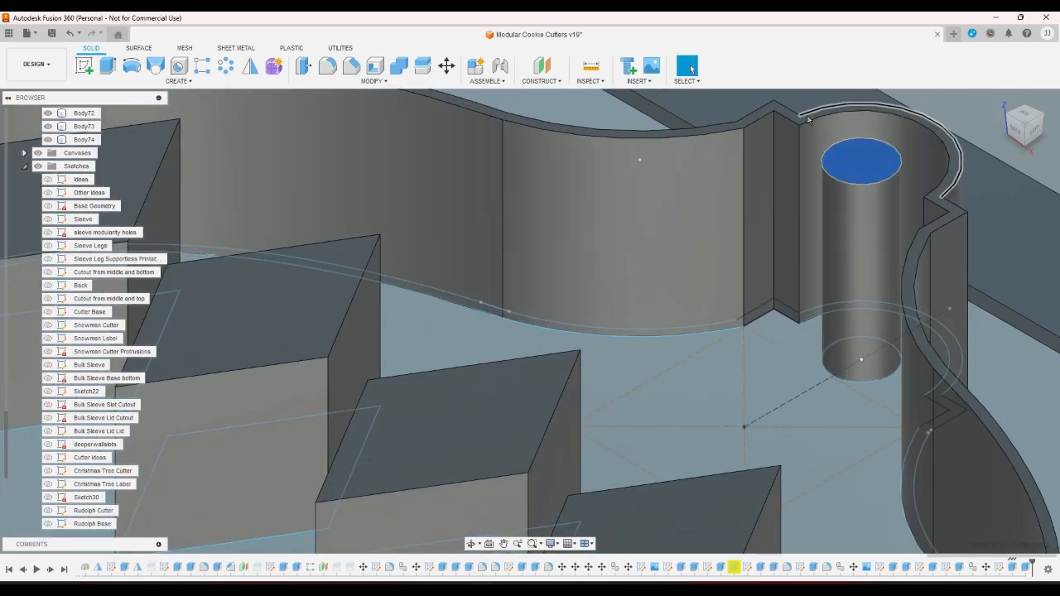
pyautogui.scroll(-6, 835, 150)
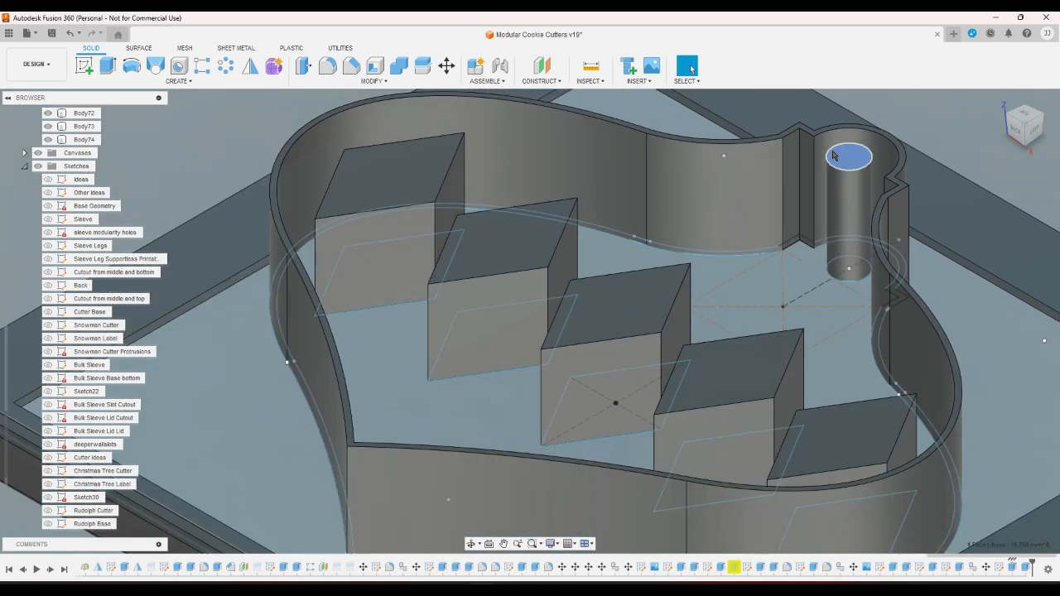
pyautogui.scroll(-1, 833, 155)
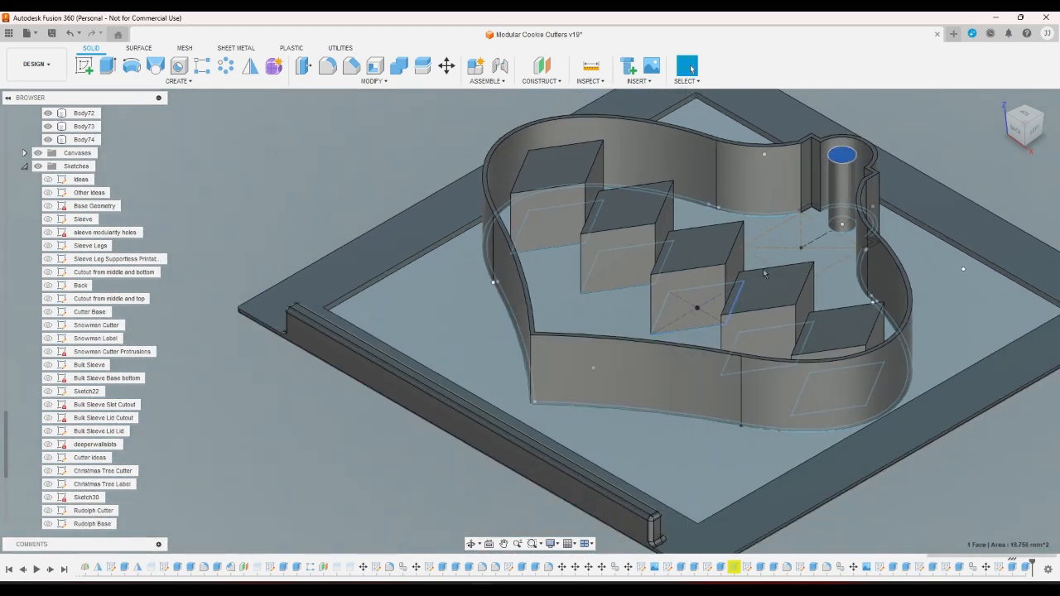
pyautogui.click(1026, 114)
pyautogui.scroll(-2, 919, 274)
pyautogui.scroll(-1, 862, 286)
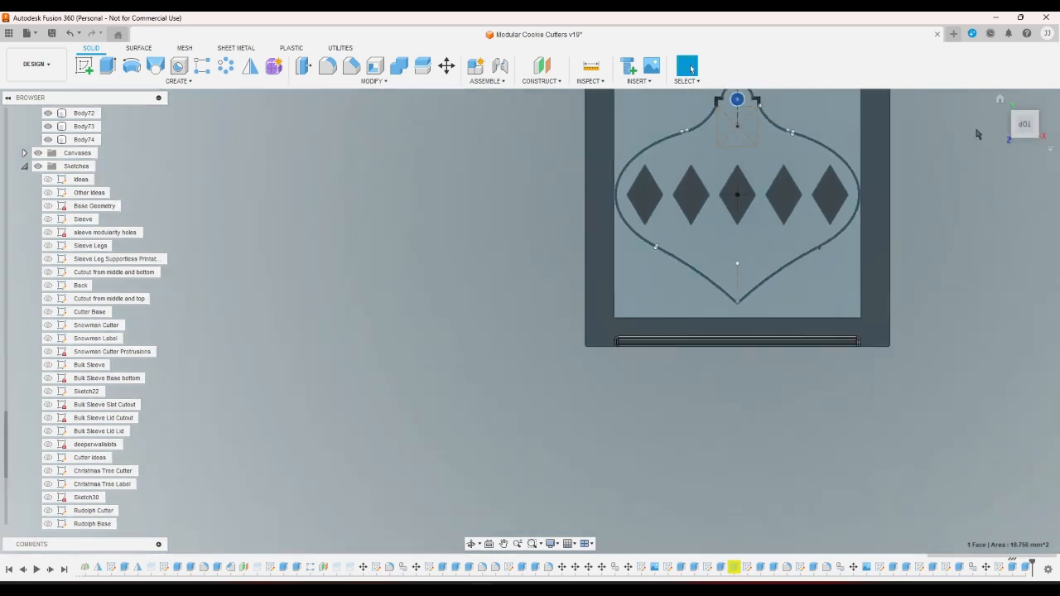
pyautogui.click(1001, 101)
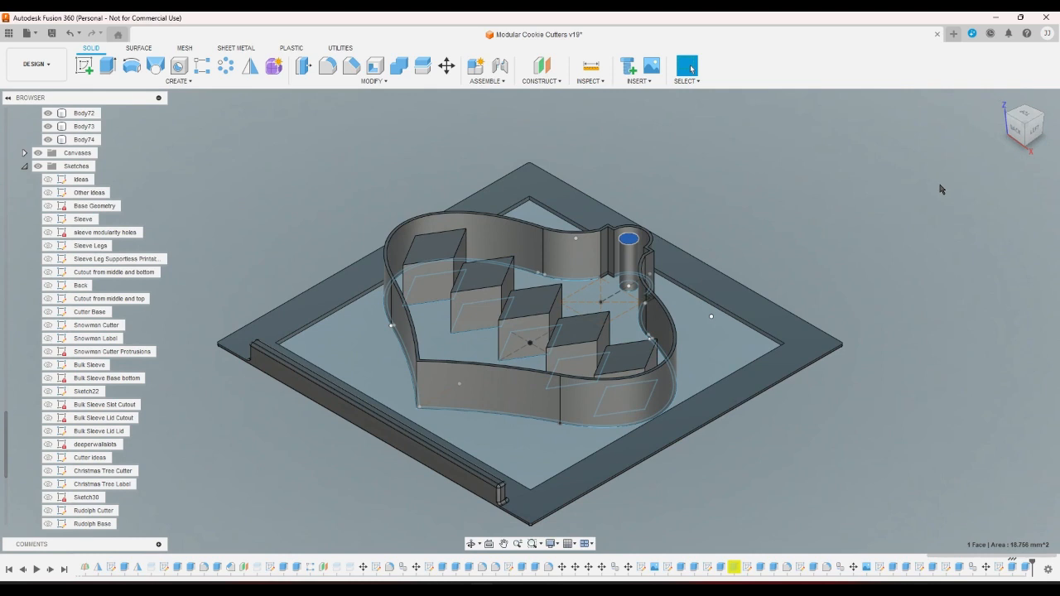
pyautogui.scroll(3, 664, 343)
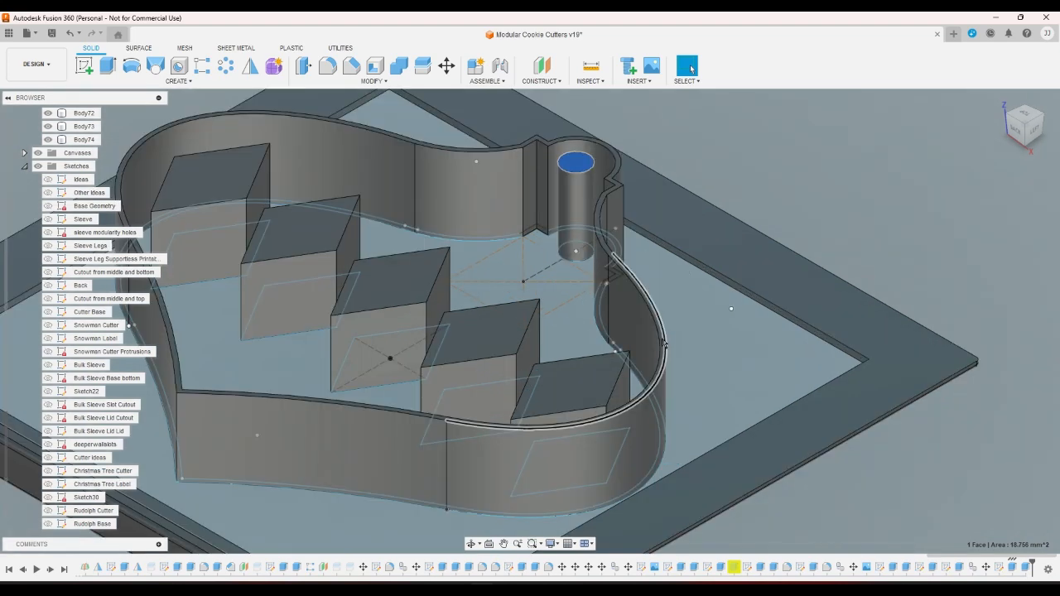
# - Hide the Ornament Cutter sketch and collapse the Sketches and Bodies folders in the model tree
pyautogui.scroll(-3, 663, 343)
pyautogui.scroll(-3, 59, 517)
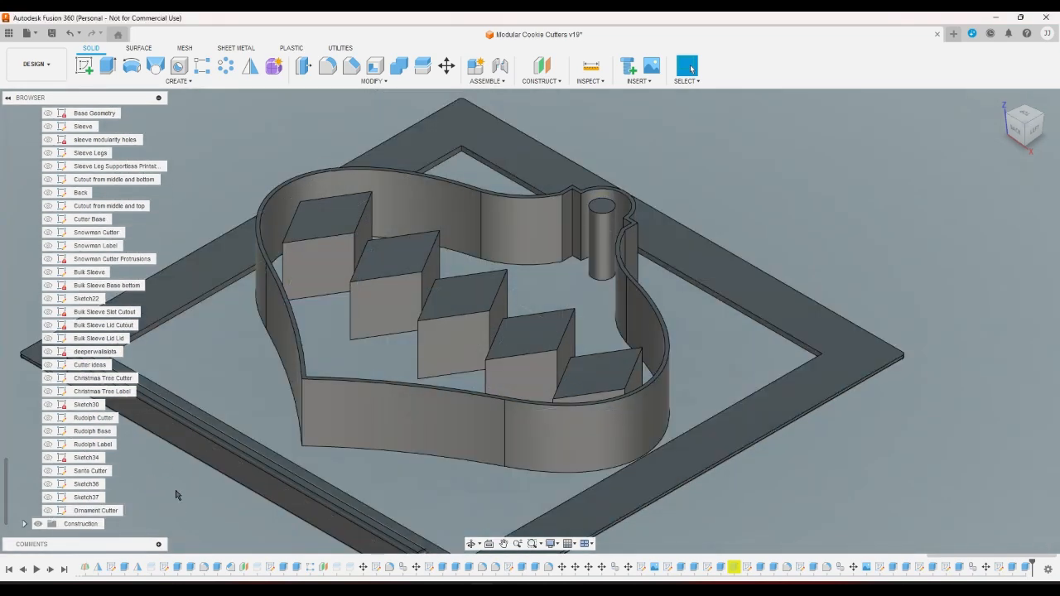
pyautogui.scroll(1, 57, 473)
pyautogui.scroll(4, 55, 471)
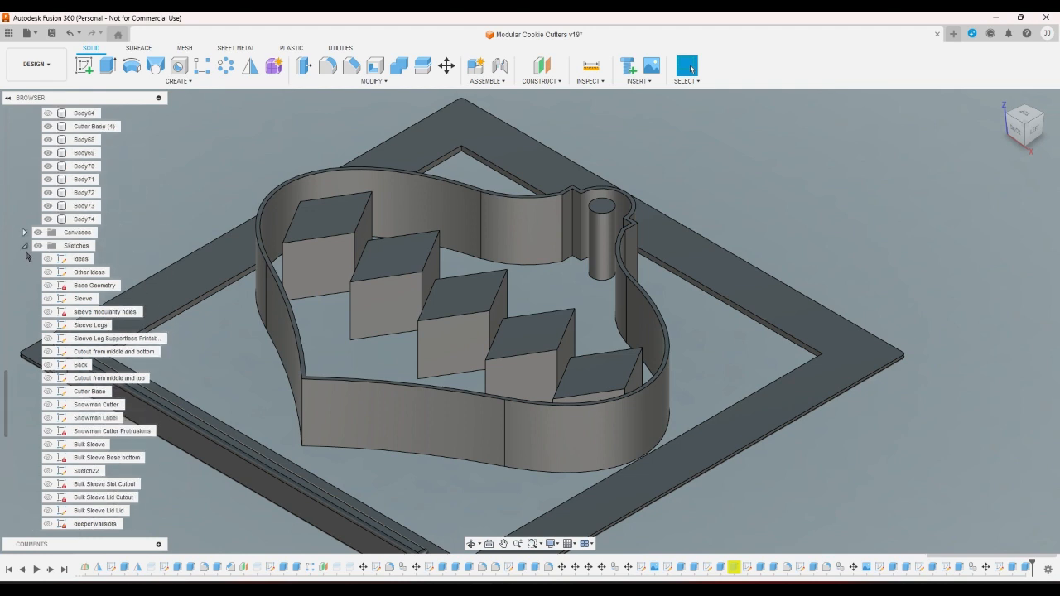
pyautogui.click(25, 247)
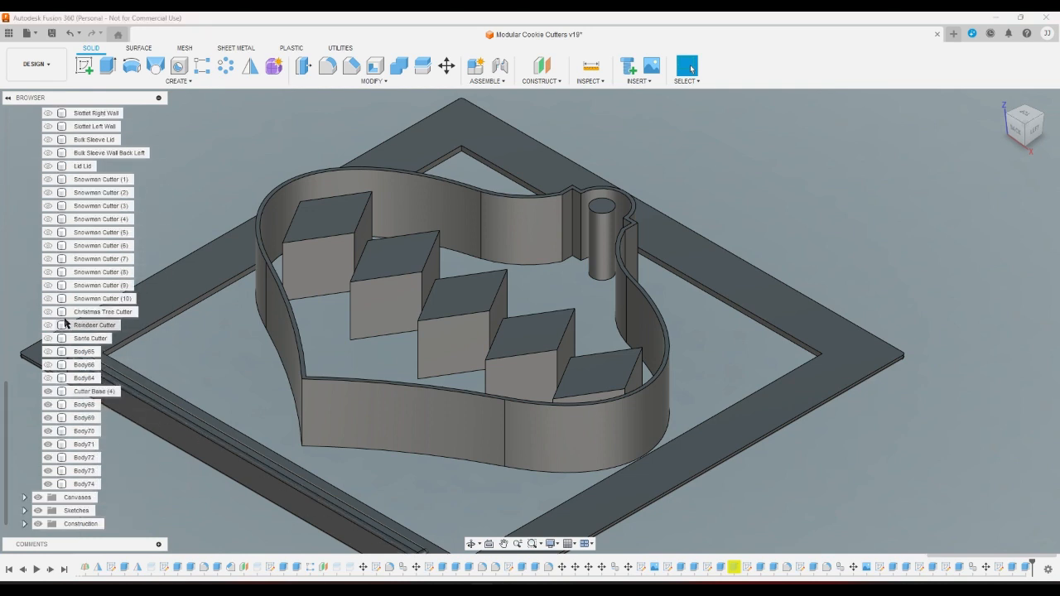
pyautogui.scroll(1, 37, 253)
pyautogui.scroll(5, 35, 251)
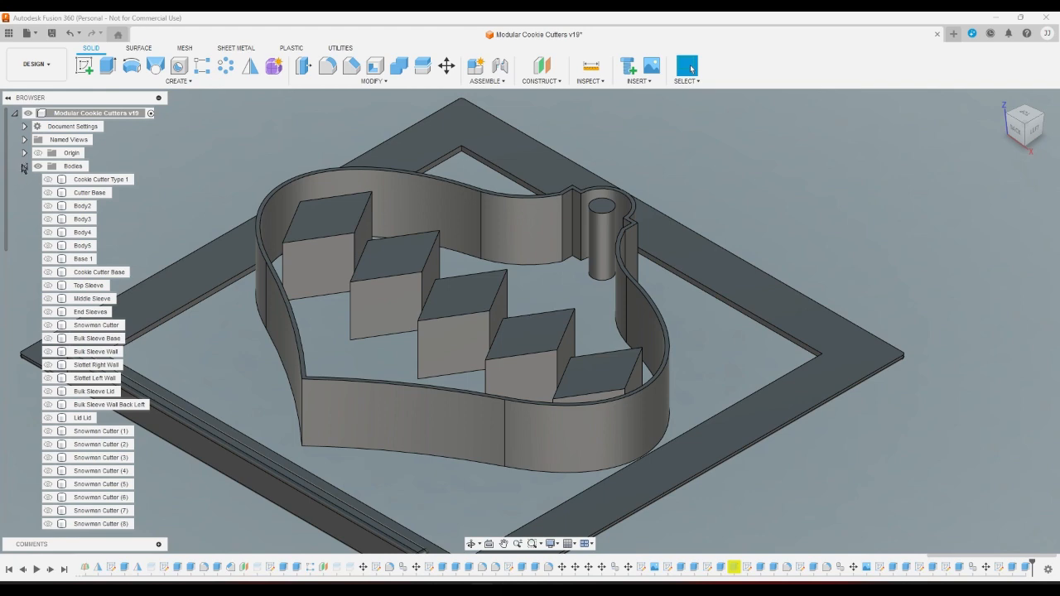
pyautogui.click(24, 167)
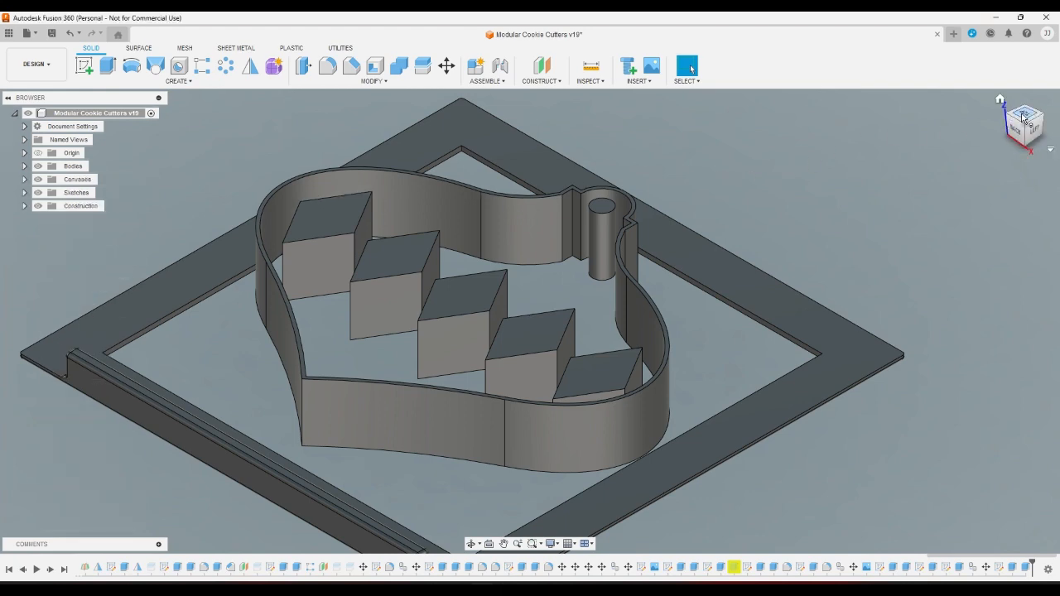
# - Start a new sketch on the underside of the square frame, seen from below
pyautogui.click(1025, 113)
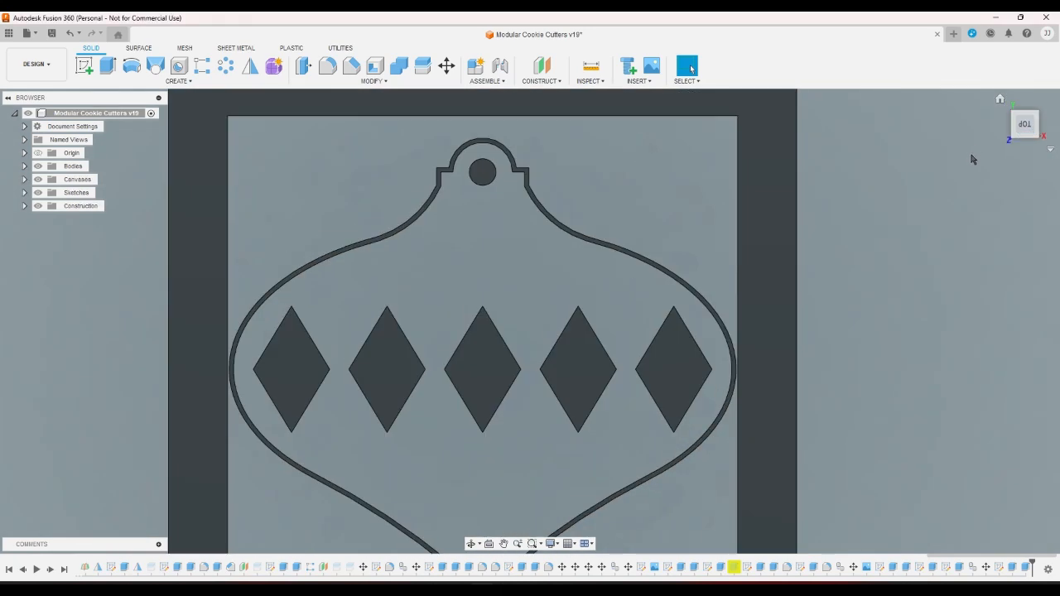
pyautogui.click(1006, 123)
pyautogui.click(1005, 124)
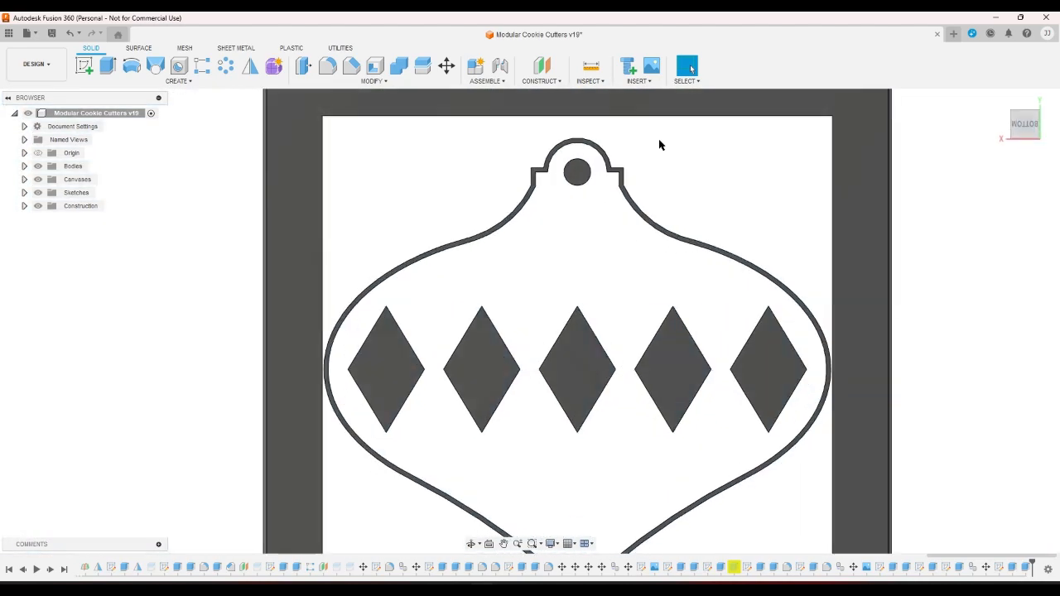
pyautogui.click(107, 67)
pyautogui.click(91, 66)
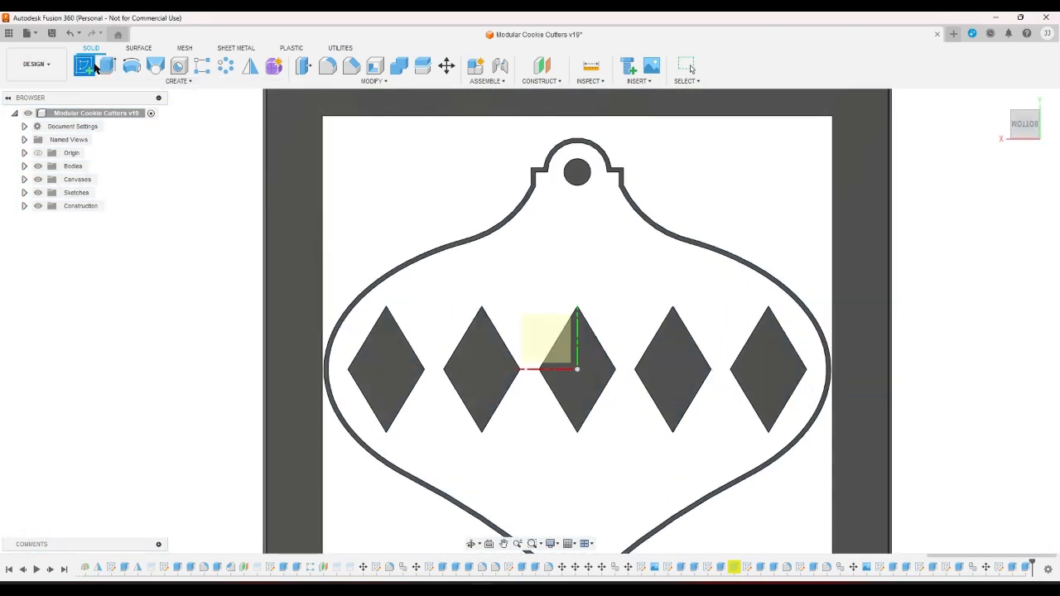
pyautogui.click(291, 152)
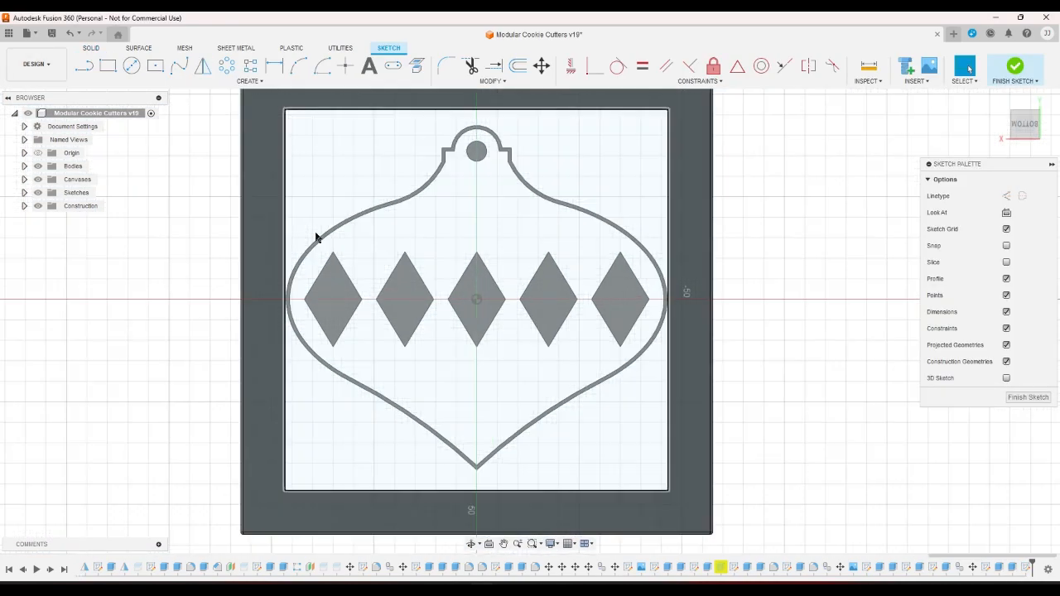
# - Project the bottom faces of the hanging-hole cylinder and the ornament cutter wall into the sketch
pyautogui.click(417, 66)
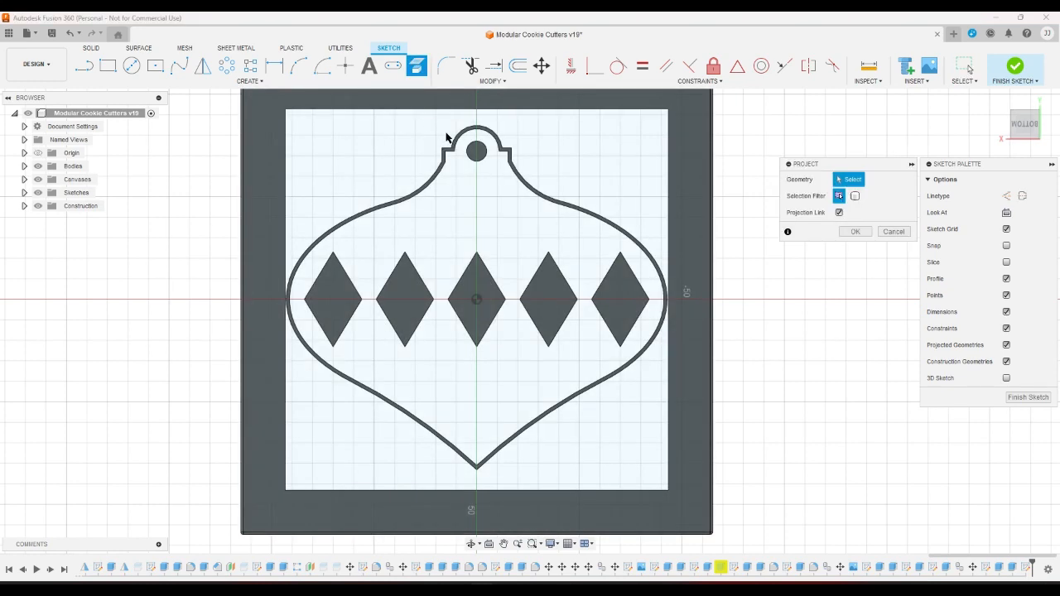
pyautogui.scroll(3, 448, 135)
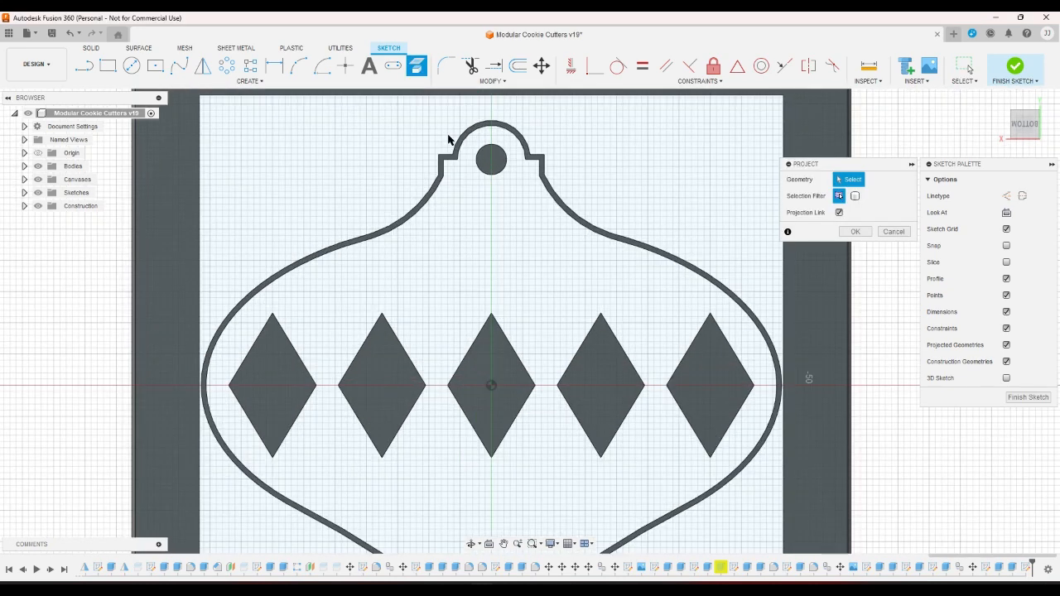
pyautogui.scroll(2, 464, 151)
pyautogui.click(509, 165)
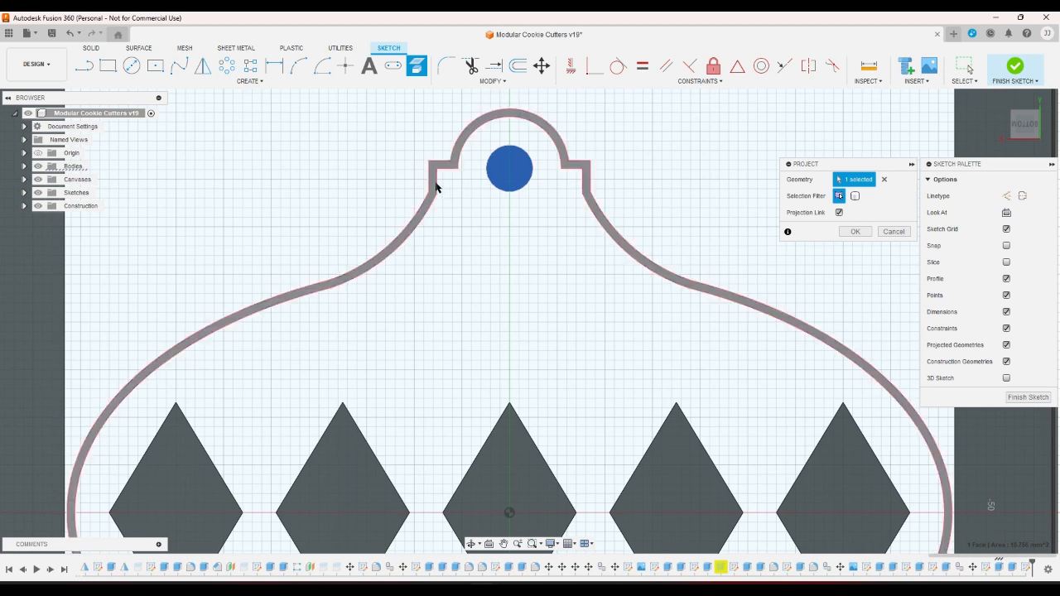
pyautogui.scroll(2, 432, 186)
pyautogui.click(432, 187)
pyautogui.scroll(-5, 432, 186)
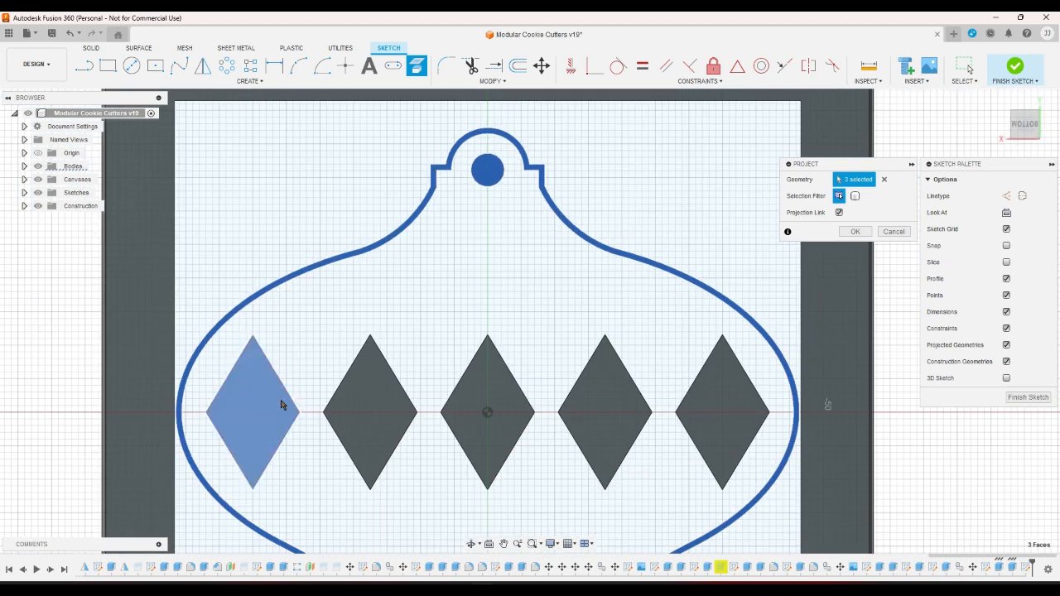
# - Add the bottom faces of all five diamonds to the projection and complete it
pyautogui.click(280, 407)
pyautogui.click(390, 413)
pyautogui.click(452, 414)
pyautogui.click(599, 422)
pyautogui.click(721, 412)
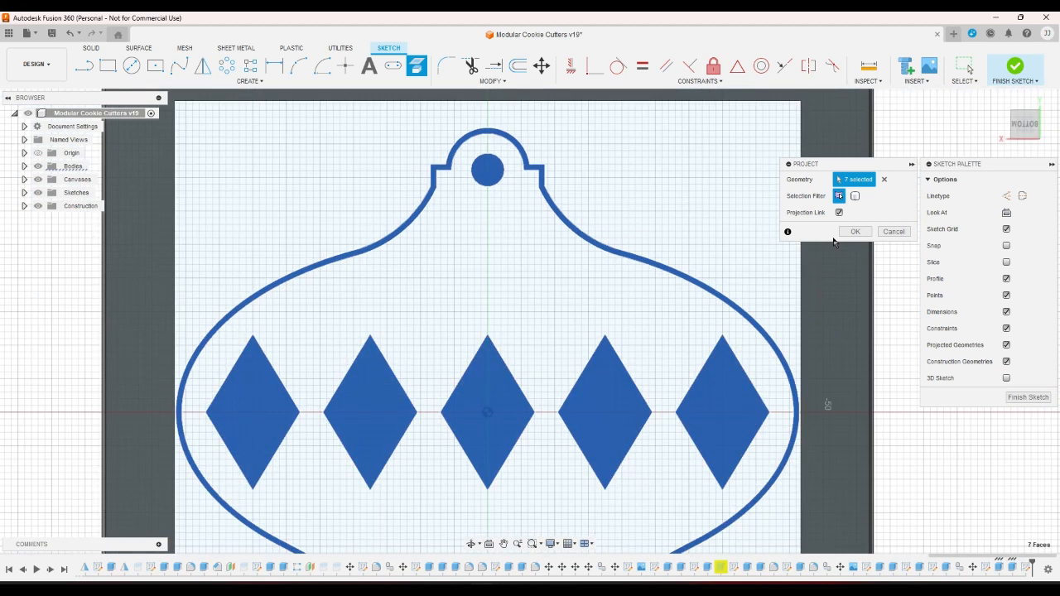
pyautogui.click(846, 235)
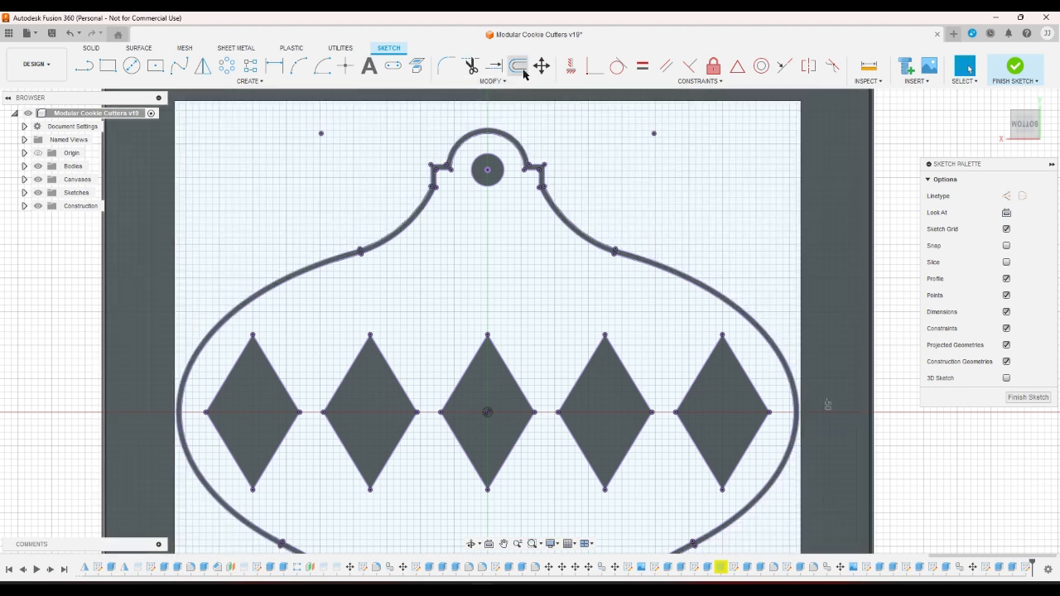
# - Offset the outer edge of the ornament outline outward by the wallthickness parameter
pyautogui.click(518, 65)
pyautogui.click(515, 136)
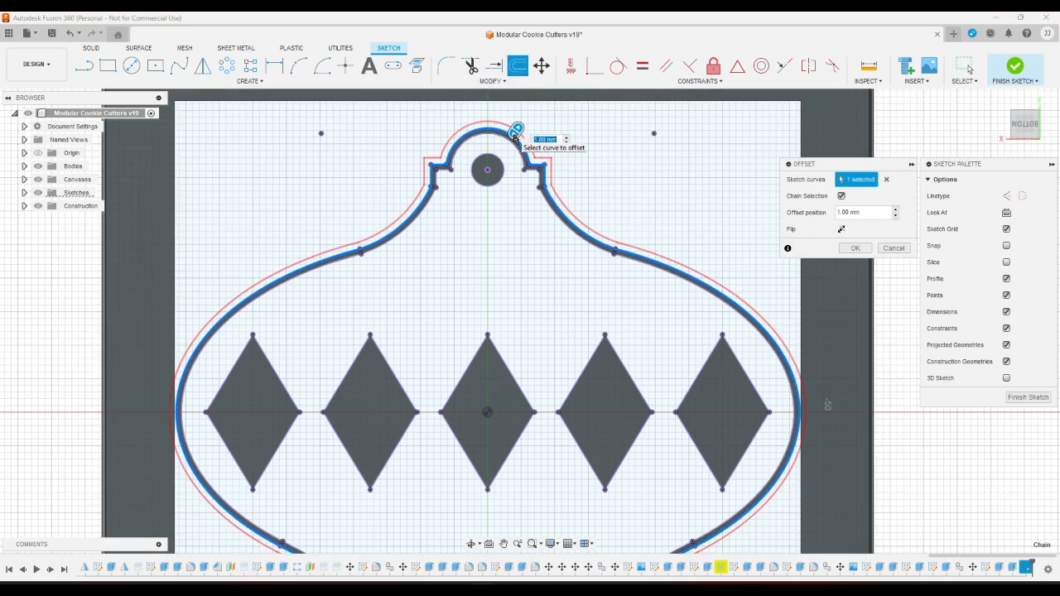
pyautogui.write('w')
pyautogui.click(577, 159)
pyautogui.press('Return')
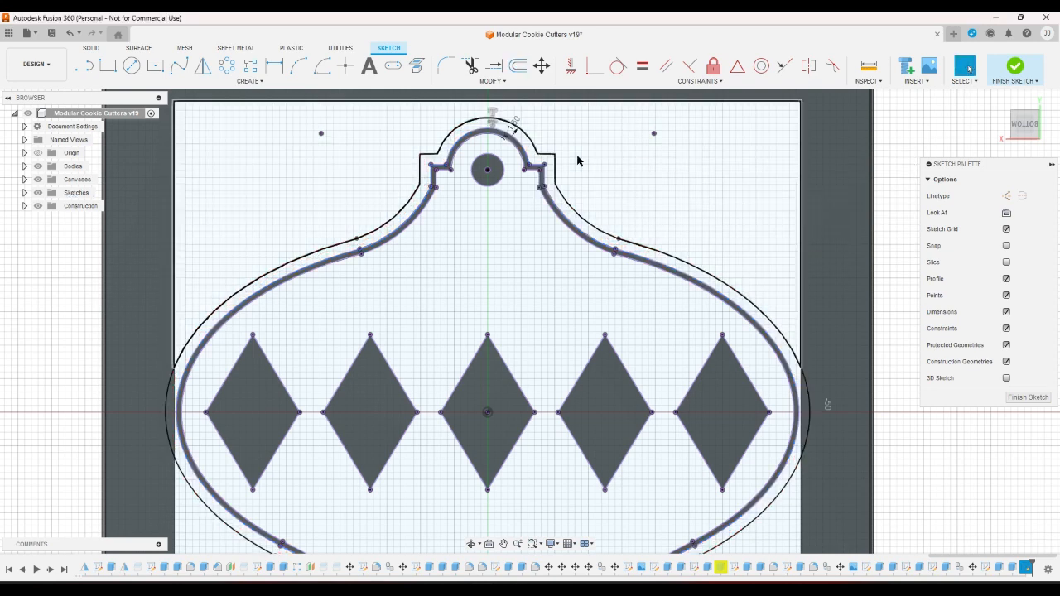
# - Offset the inner edge of the ornament outline inward by -wallthickness
pyautogui.click(518, 68)
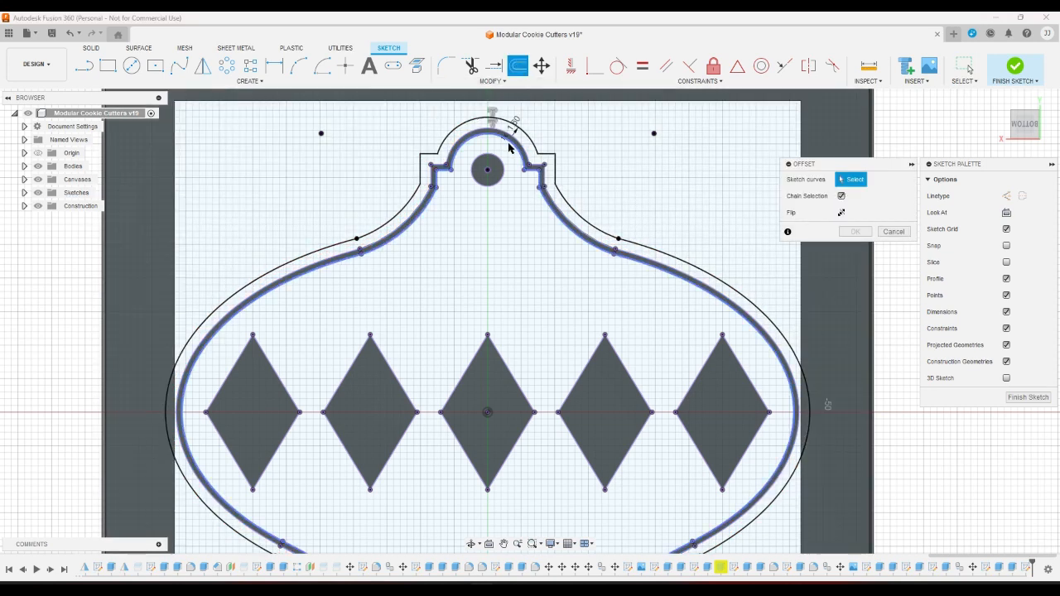
pyautogui.click(509, 146)
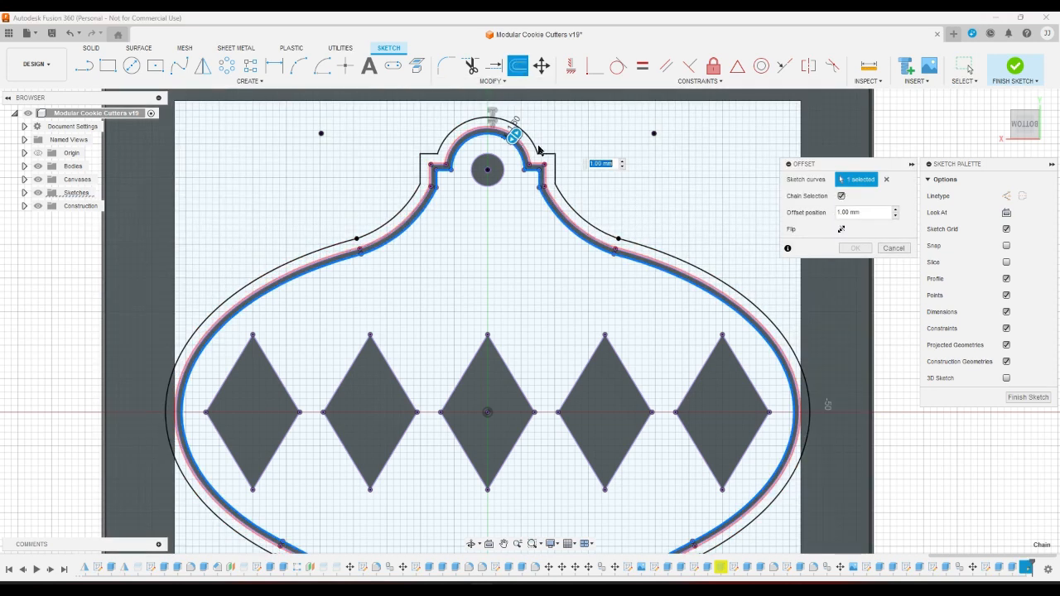
pyautogui.write('-w')
pyautogui.click(618, 169)
pyautogui.press('Return')
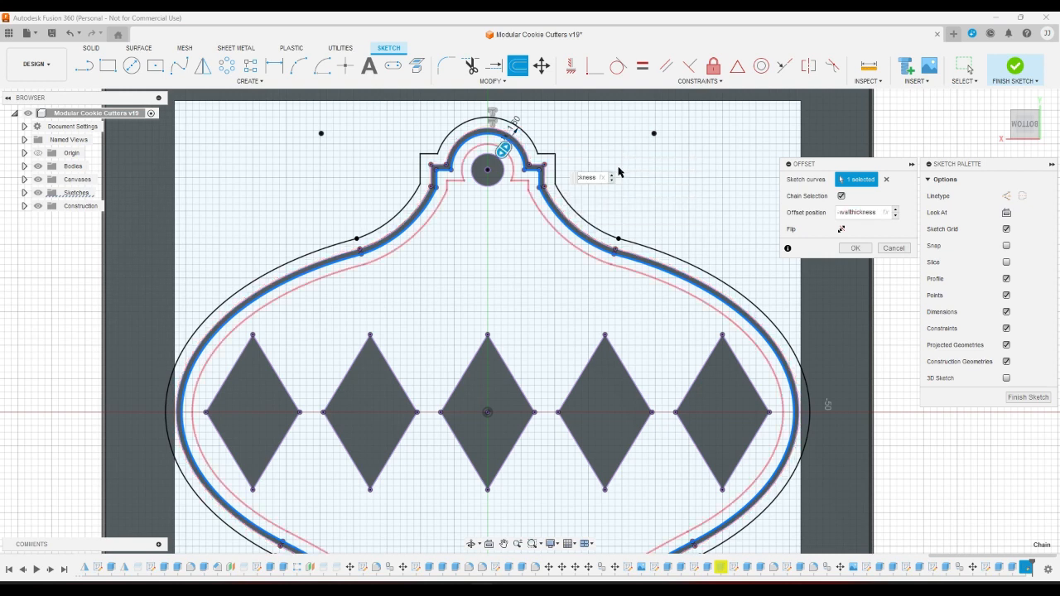
pyautogui.press('Return')
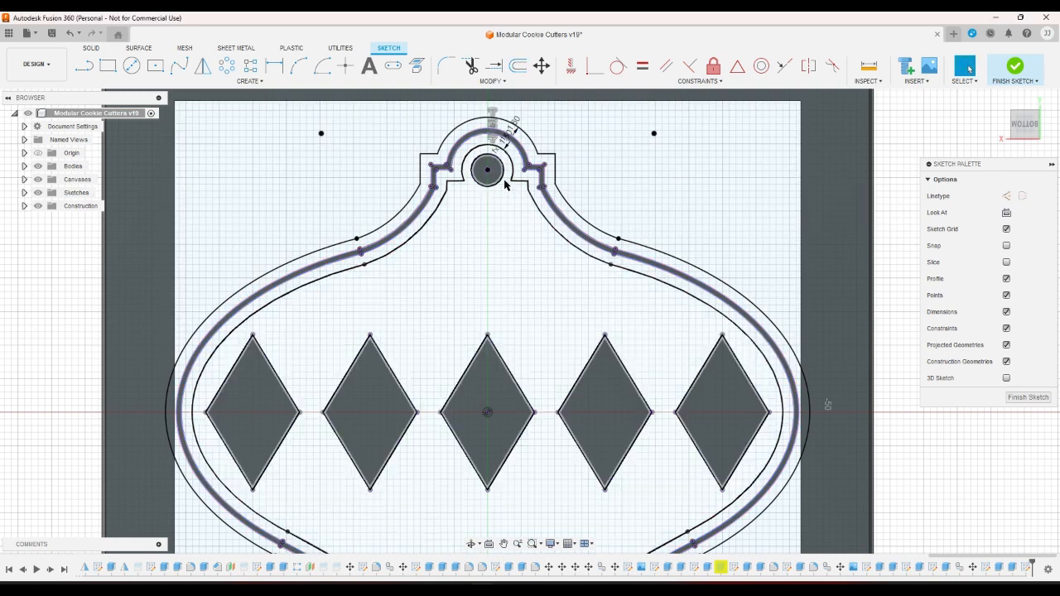
# - Offset a circle outward around the hanging-hole cylinder by wallthickness
pyautogui.click(502, 180)
pyautogui.click(518, 68)
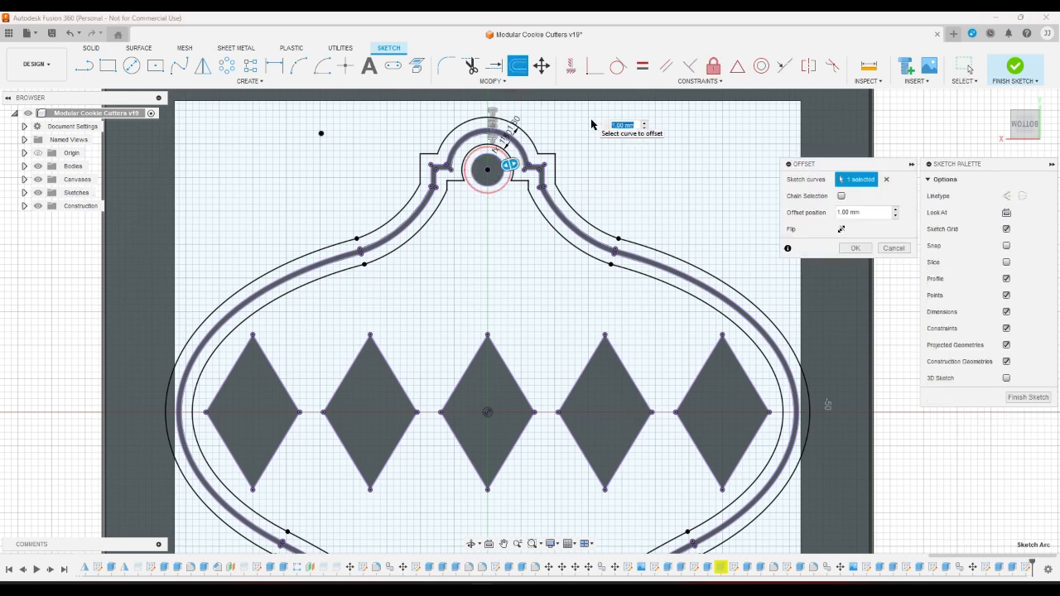
pyautogui.write('wallthickness')
pyautogui.press('Return')
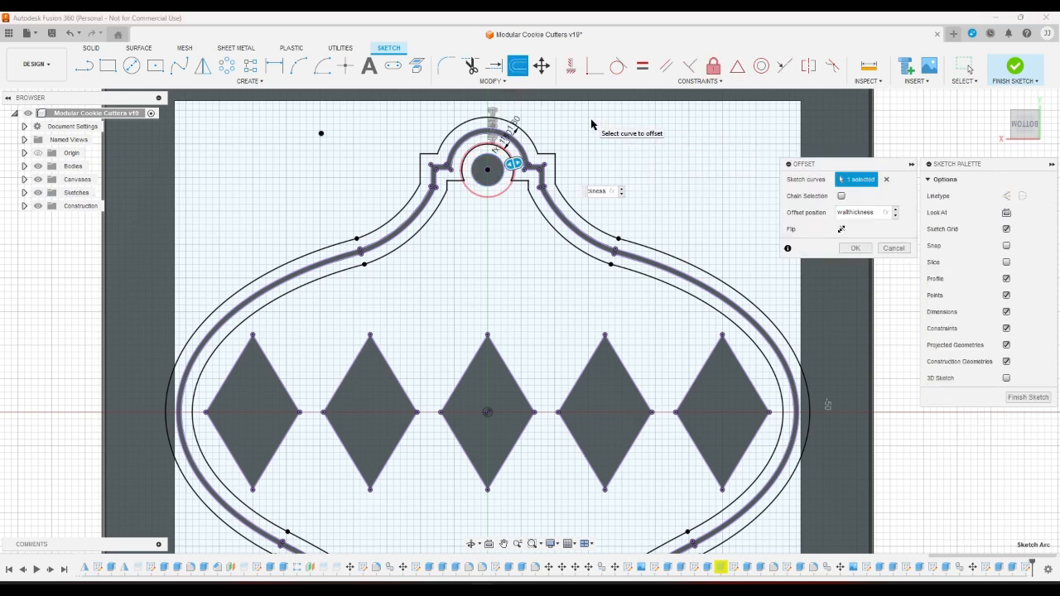
pyautogui.press('Return')
pyautogui.scroll(4, 502, 181)
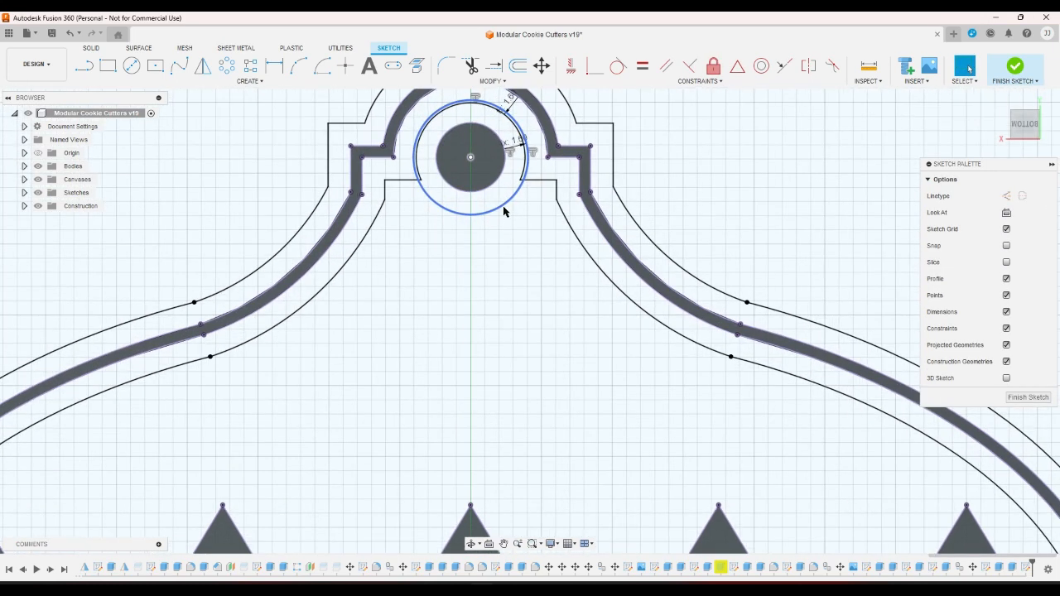
pyautogui.scroll(-6, 513, 181)
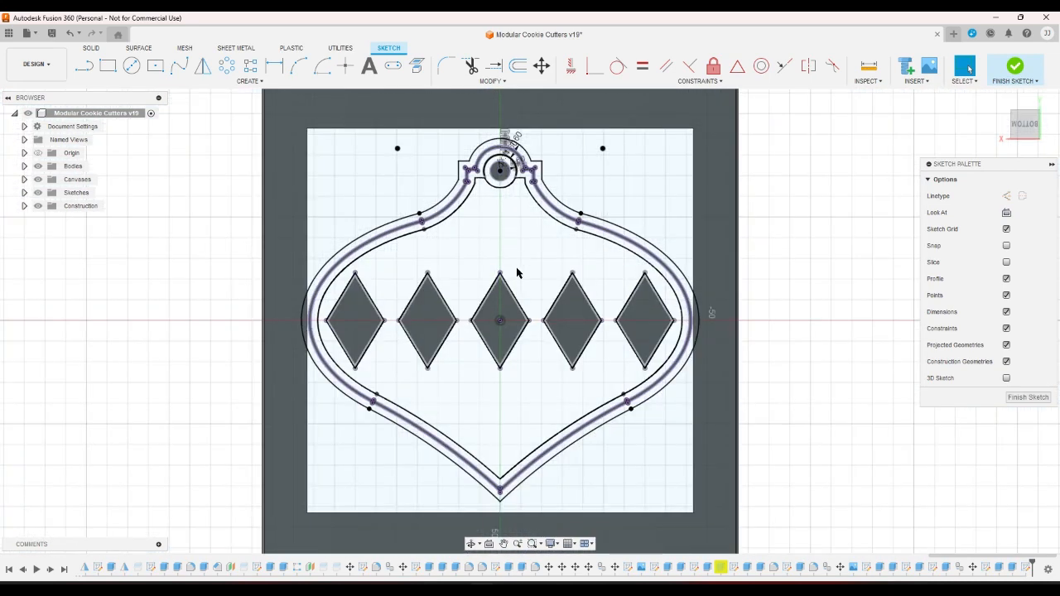
# - Offset the leftmost diamond outward by wallthickness
pyautogui.click(518, 66)
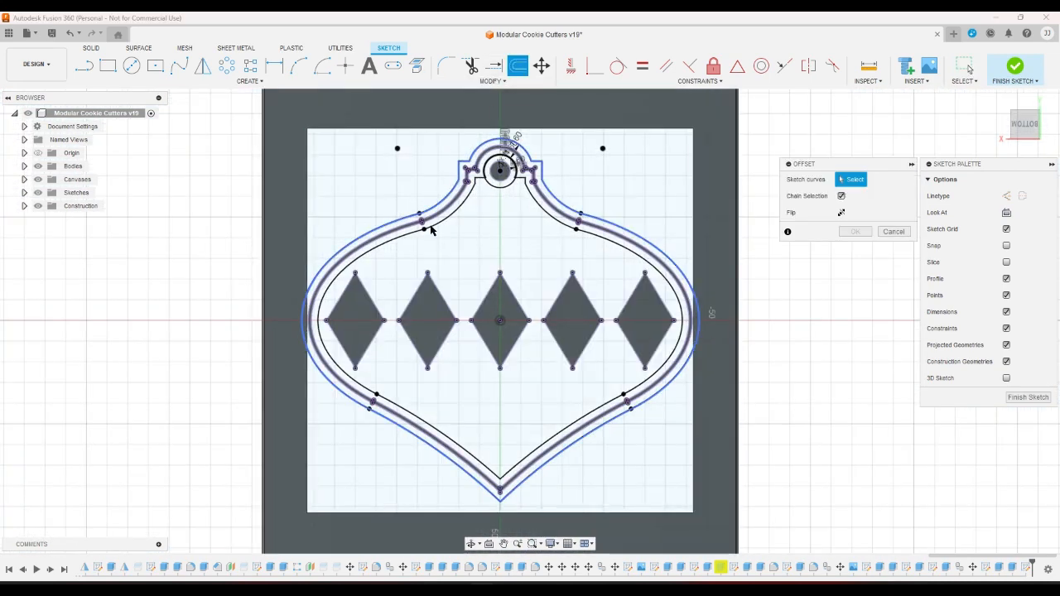
pyautogui.click(373, 306)
pyautogui.write('w')
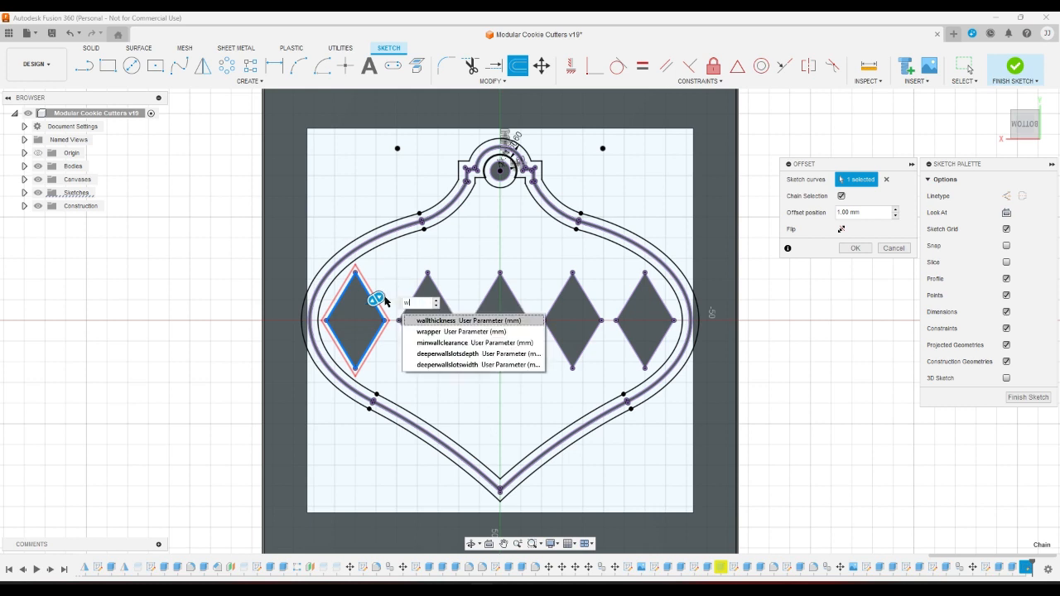
pyautogui.click(423, 321)
pyautogui.press('Return')
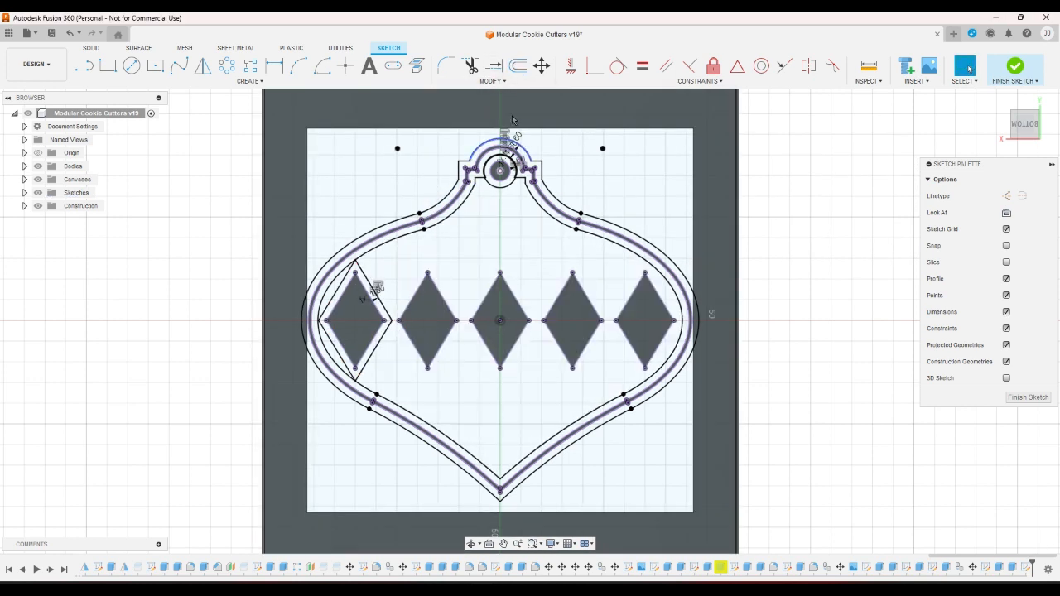
# - Offset the second diamond and the middle diamond outward by wallthickness each
pyautogui.click(518, 67)
pyautogui.click(458, 287)
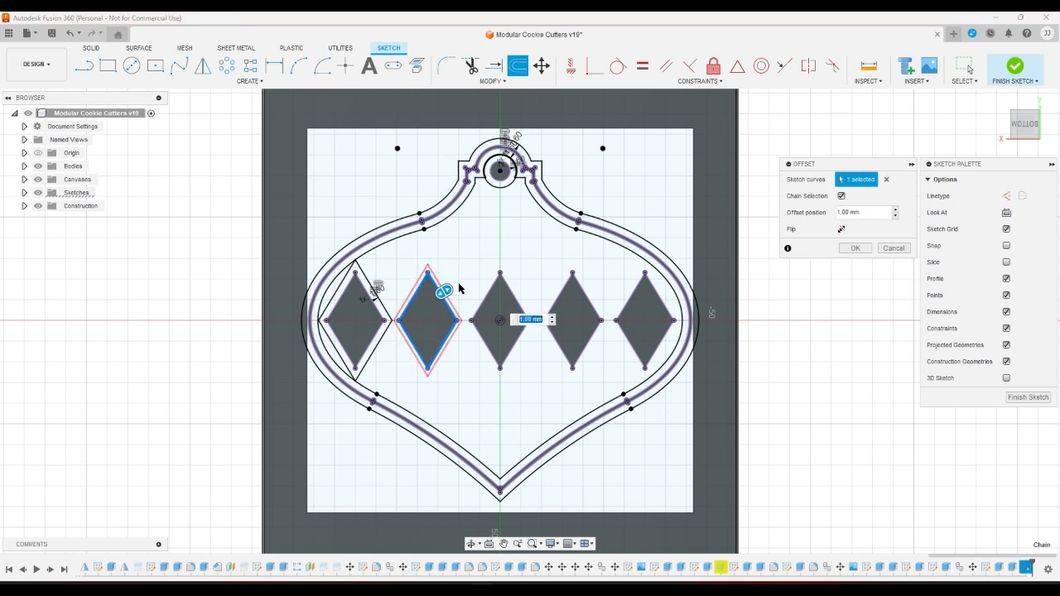
pyautogui.write('wallthickness')
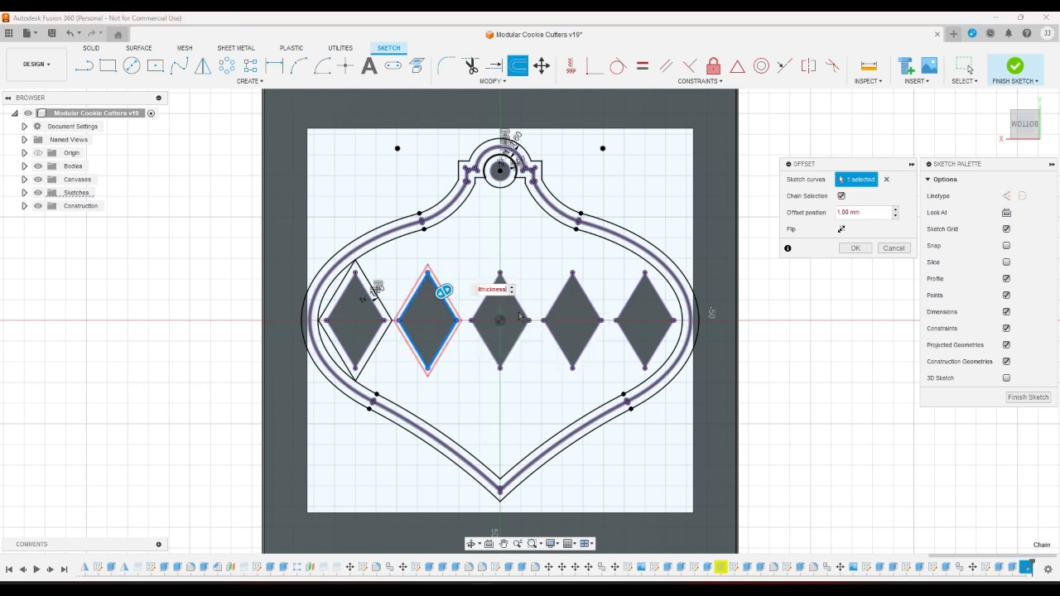
pyautogui.press('Return')
pyautogui.click(518, 67)
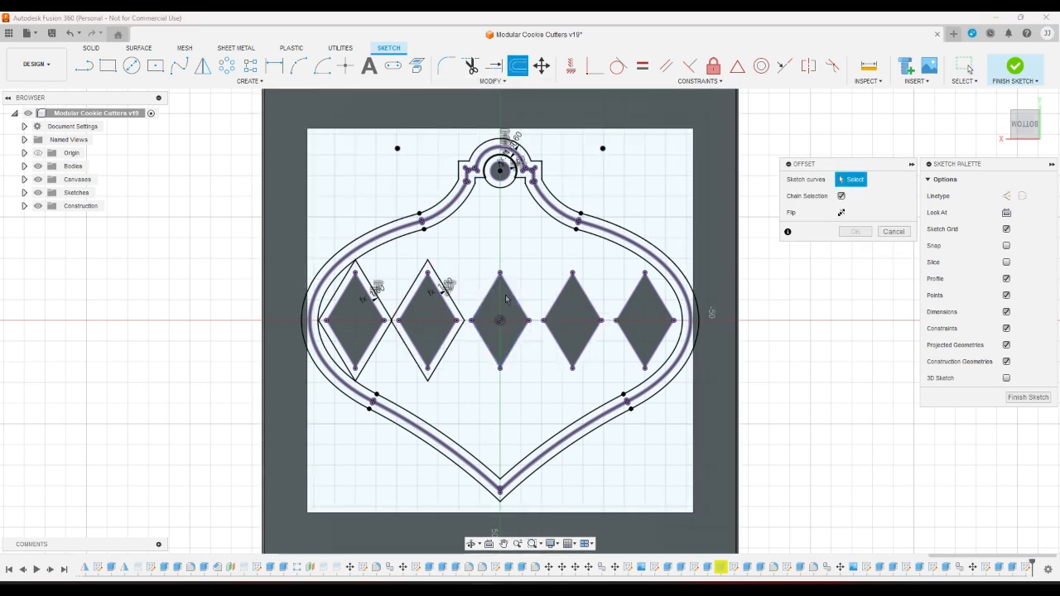
pyautogui.click(516, 296)
pyautogui.write('wallthickness')
pyautogui.press('Return')
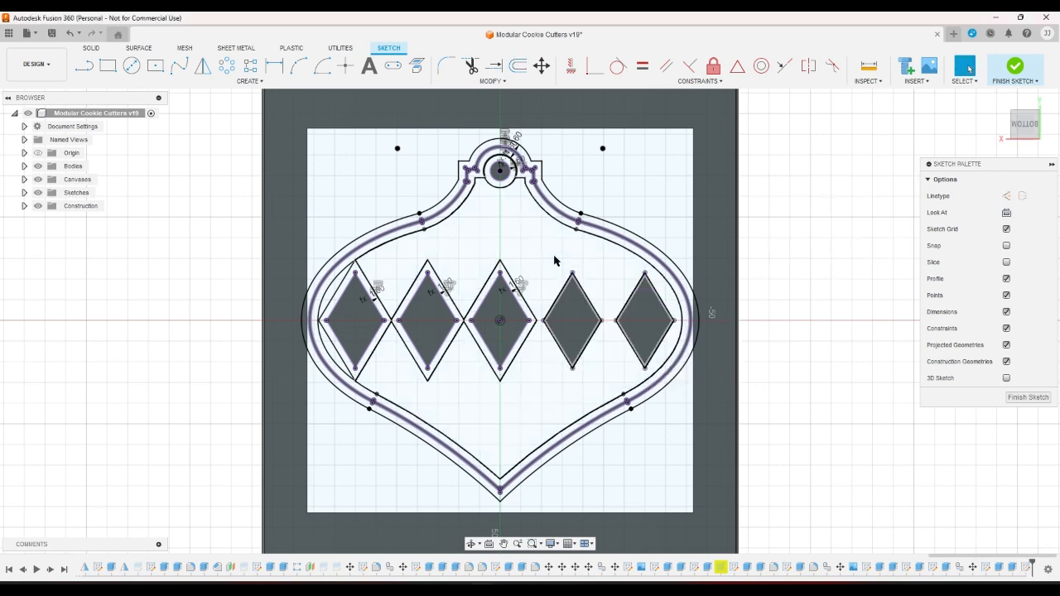
# - Offset the fourth and the rightmost diamond outward by wallthickness each and finish the sketch
pyautogui.press('o')
pyautogui.click(587, 292)
pyautogui.write('w')
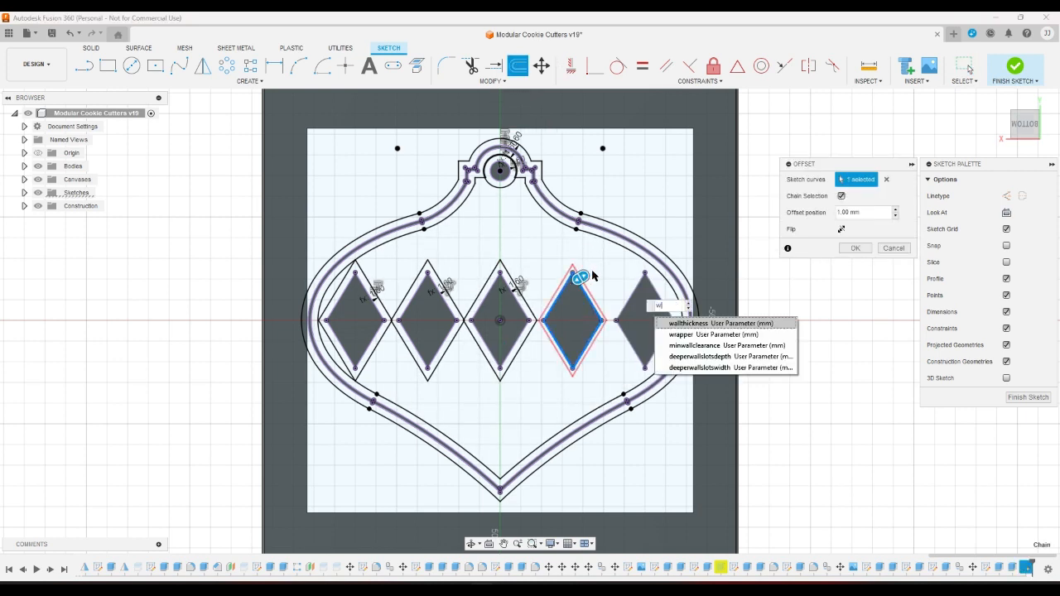
pyautogui.press('Return')
pyautogui.press('Return')
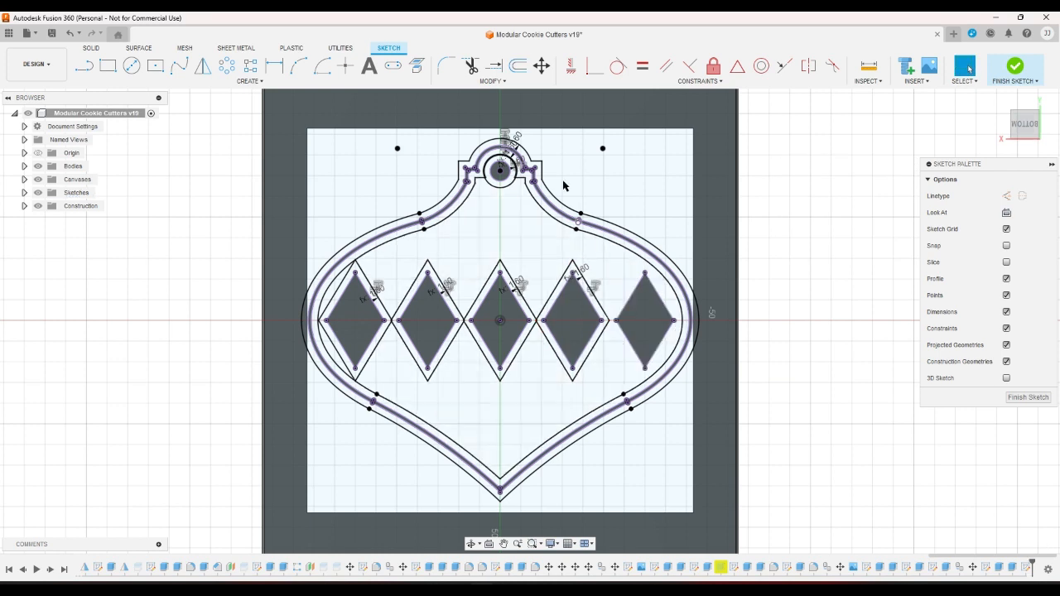
pyautogui.click(630, 285)
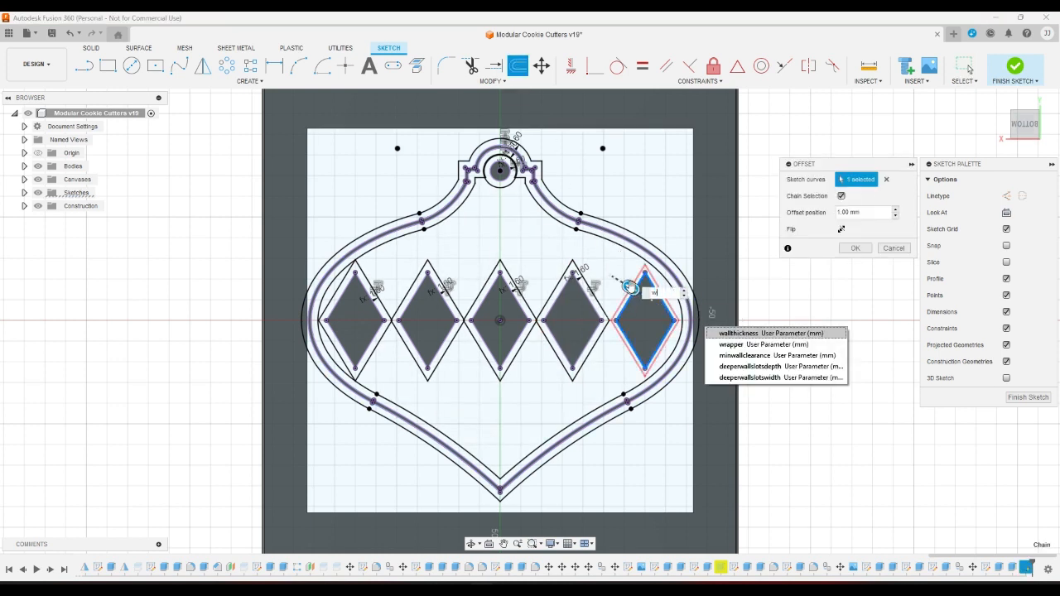
pyautogui.press('Return')
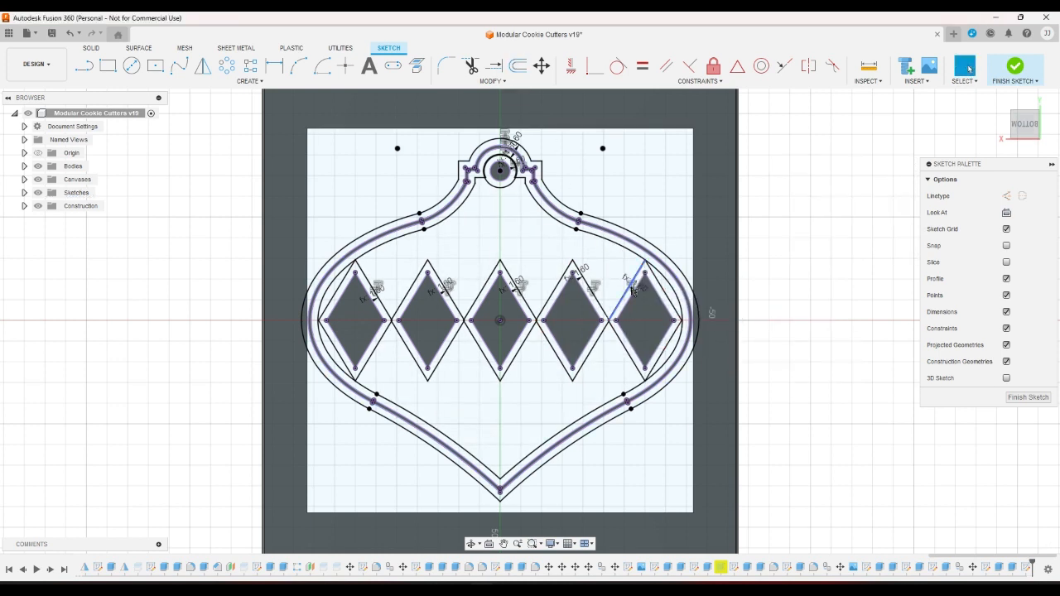
pyautogui.click(1010, 71)
# - Start a Fillet and select the exposed pointed-end vertical edges of the first four diamonds in the row
pyautogui.click(1000, 98)
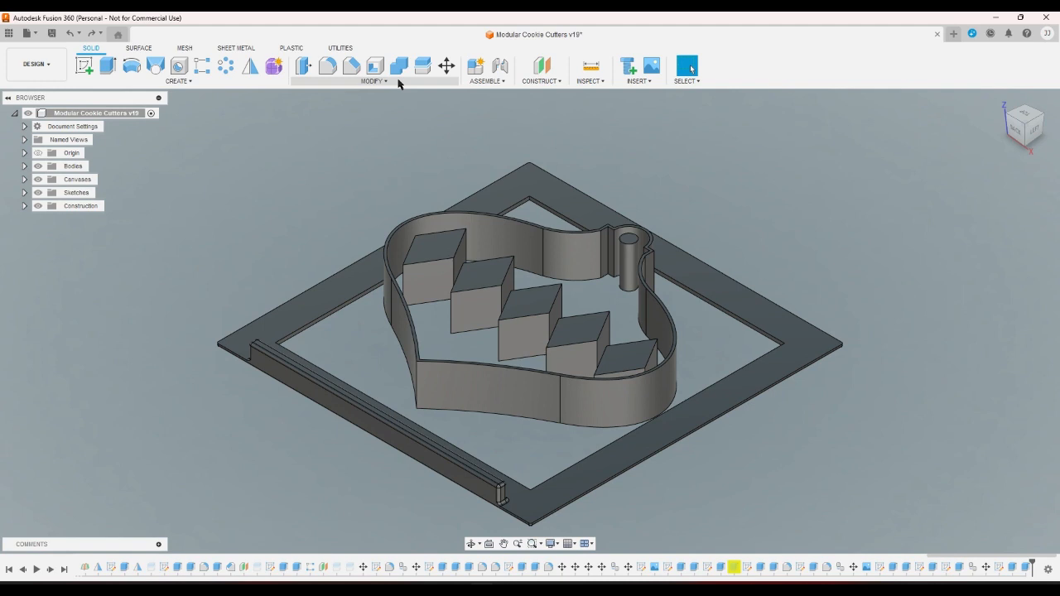
pyautogui.click(328, 66)
pyautogui.scroll(5, 433, 208)
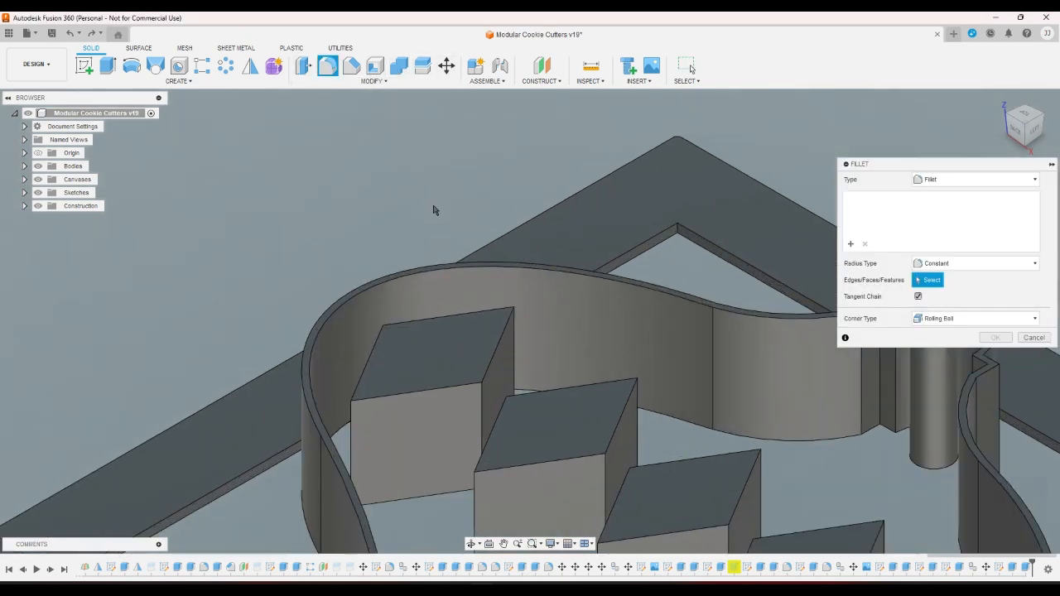
pyautogui.click(352, 432)
pyautogui.click(513, 365)
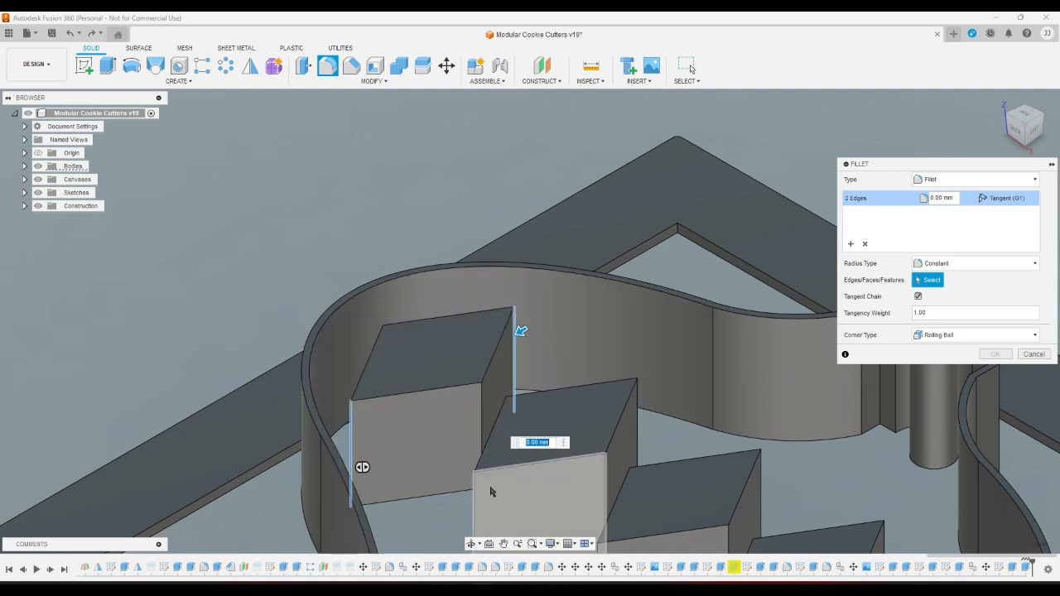
pyautogui.click(631, 428)
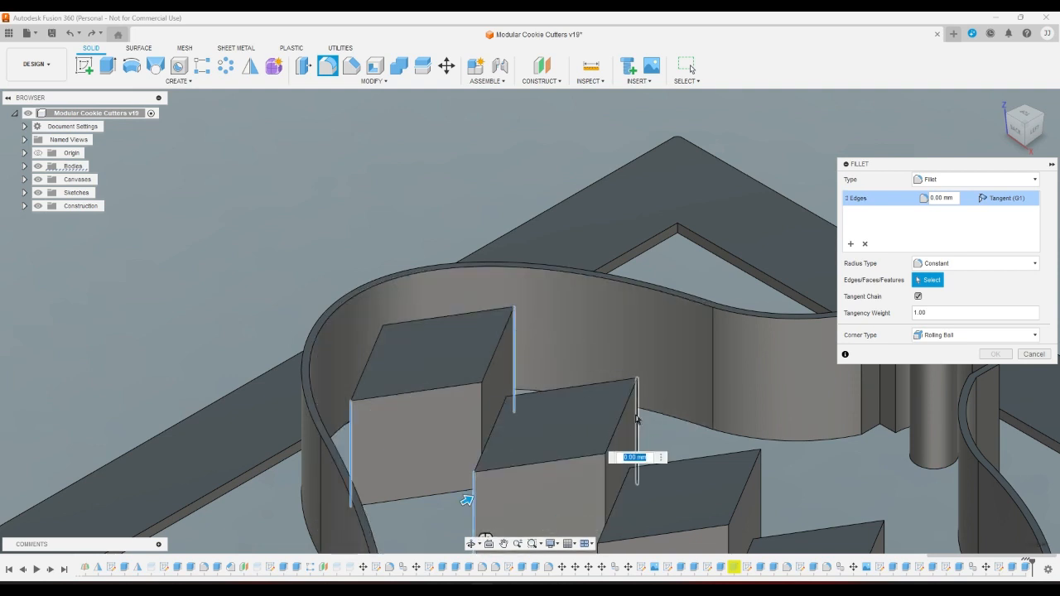
pyautogui.click(762, 468)
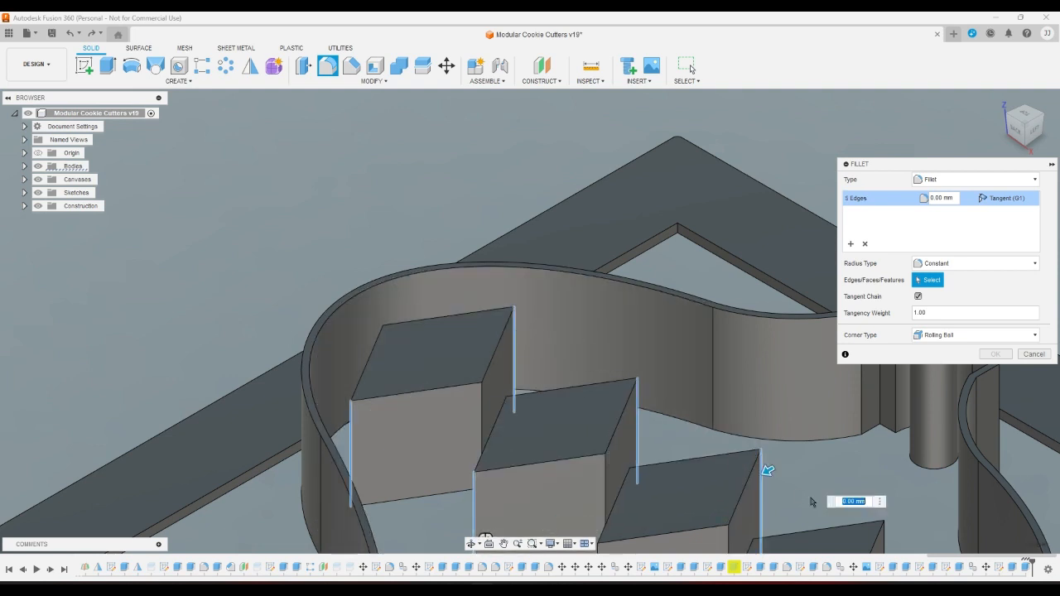
pyautogui.click(888, 539)
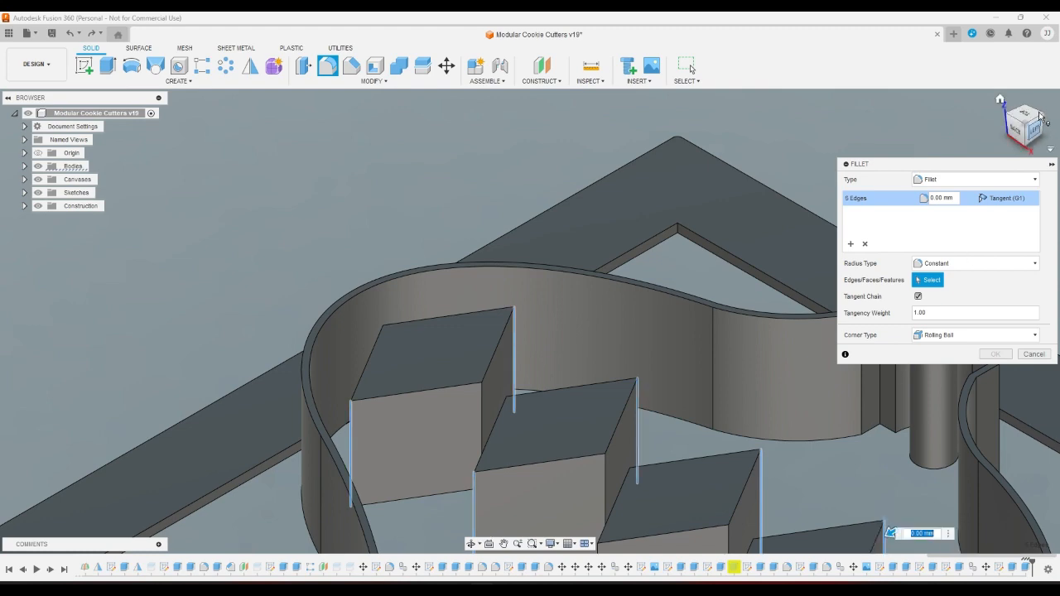
# - Add one pointed-end vertical edge of the fifth diamond and the remaining one of the fourth diamond to the fillet selection
pyautogui.click(1010, 119)
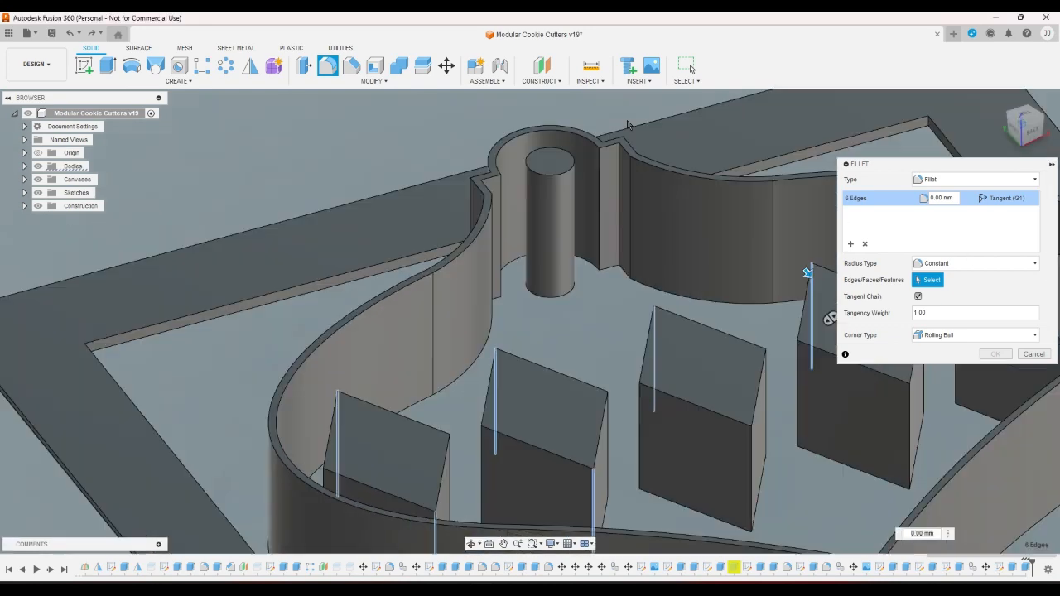
pyautogui.scroll(-3, 607, 139)
pyautogui.scroll(2, 665, 176)
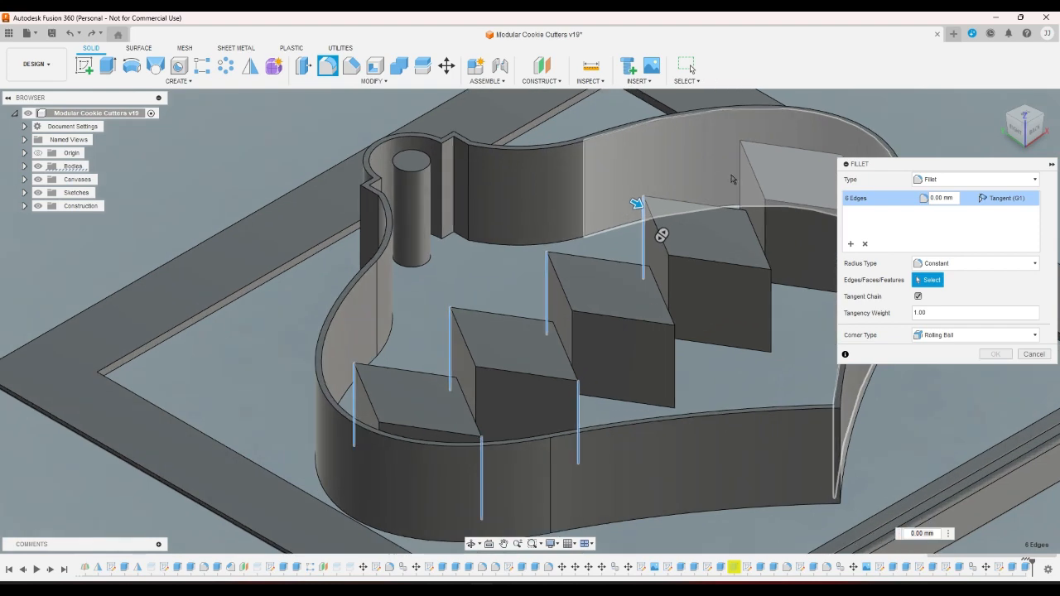
pyautogui.click(738, 180)
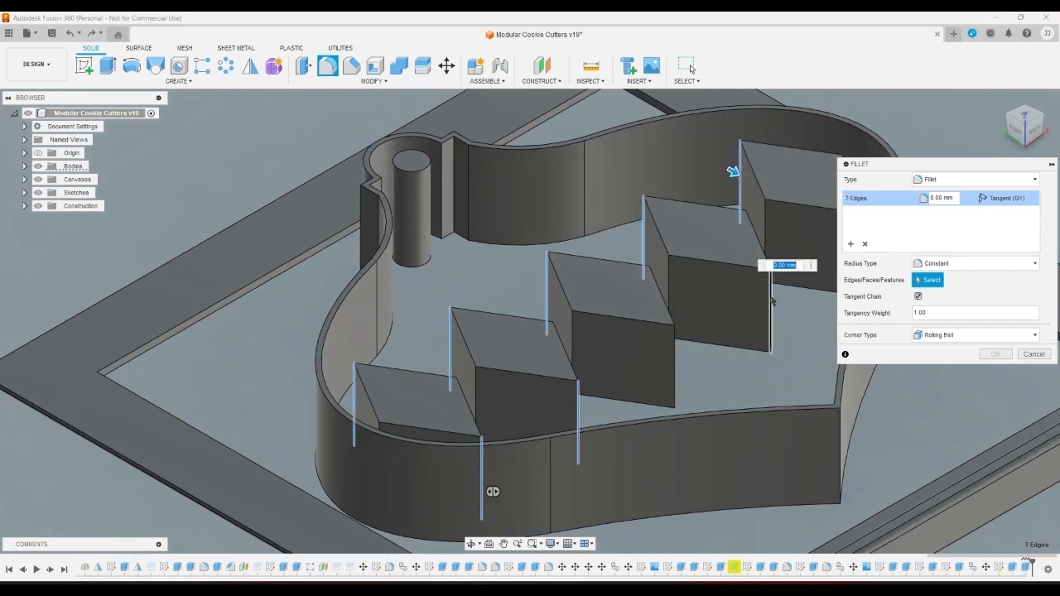
pyautogui.click(772, 299)
# - Add the fifth diamond's other pointed-end edge and one side-corner vertical edge on each of the five diamonds to the fillet
pyautogui.click(1011, 122)
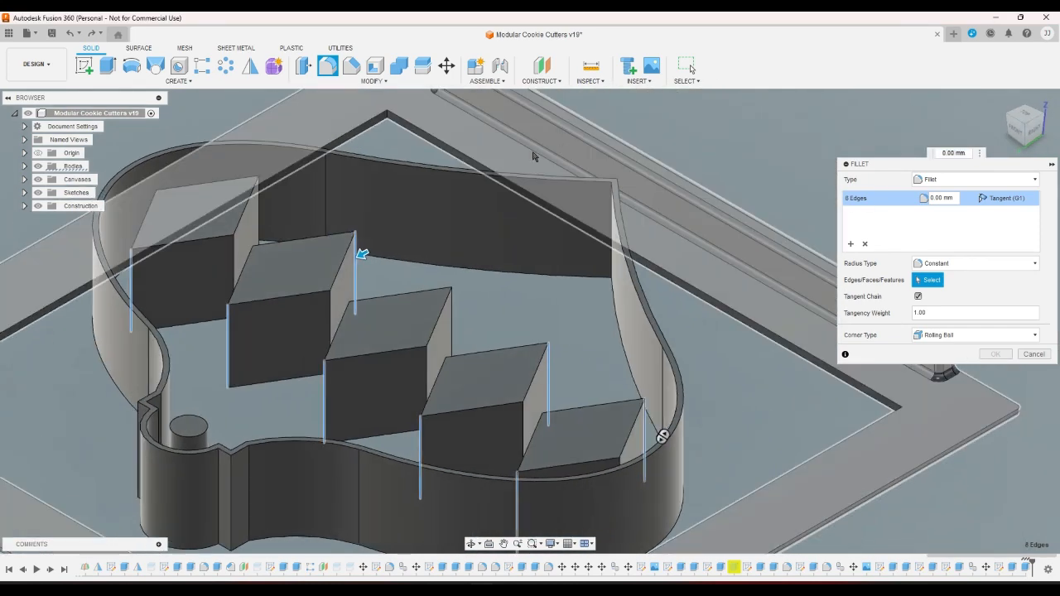
pyautogui.click(259, 203)
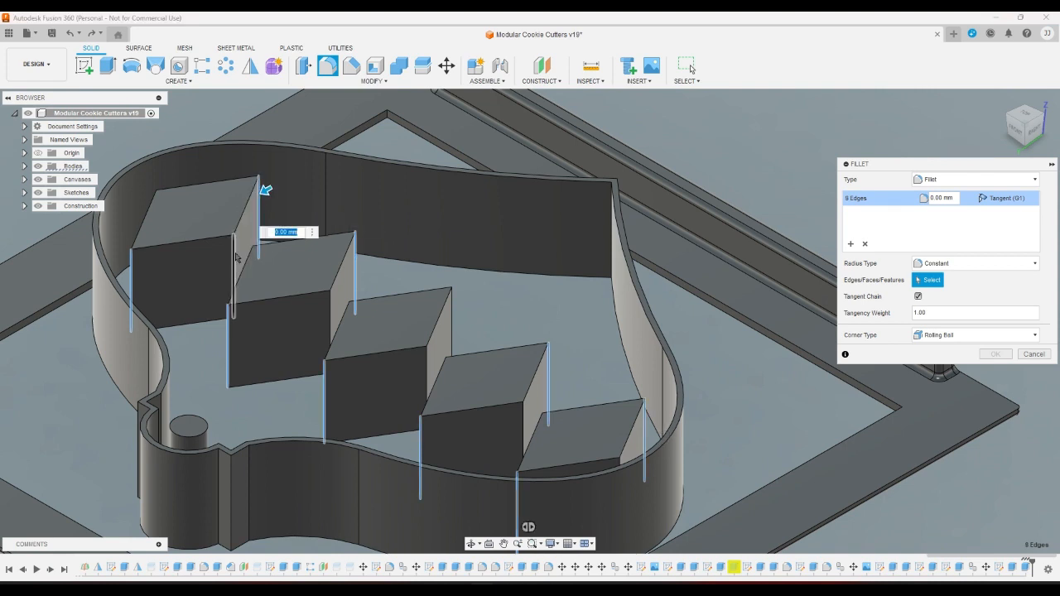
pyautogui.click(330, 319)
pyautogui.click(426, 372)
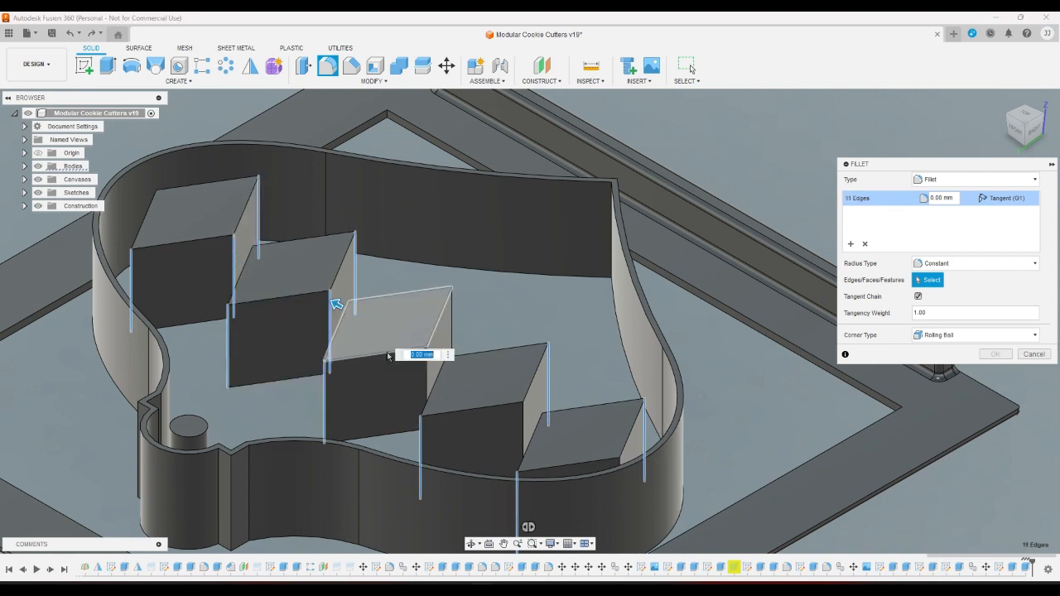
pyautogui.click(523, 414)
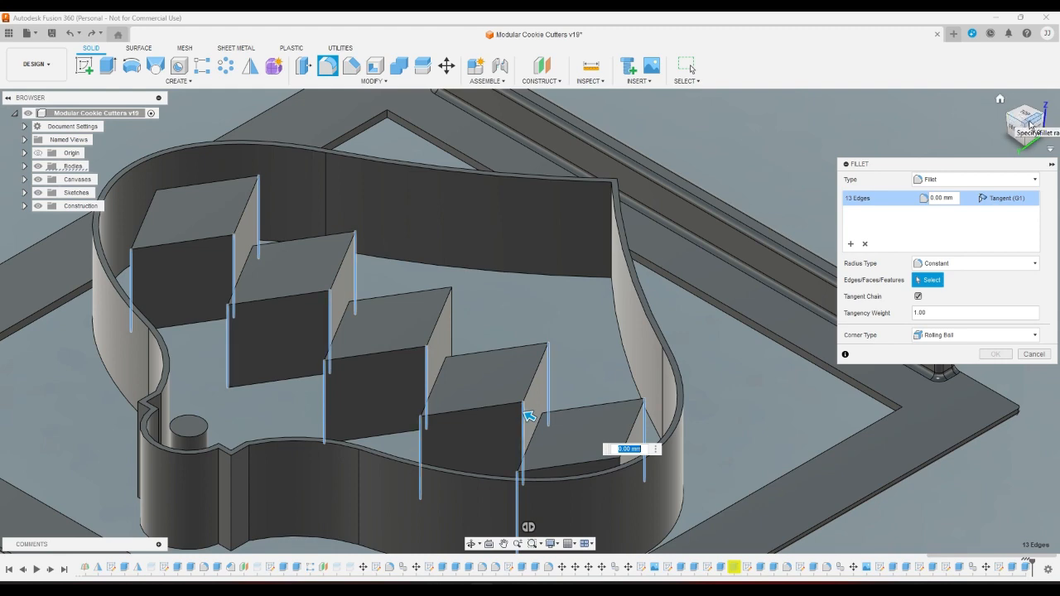
pyautogui.scroll(4, 627, 469)
pyautogui.scroll(2, 628, 469)
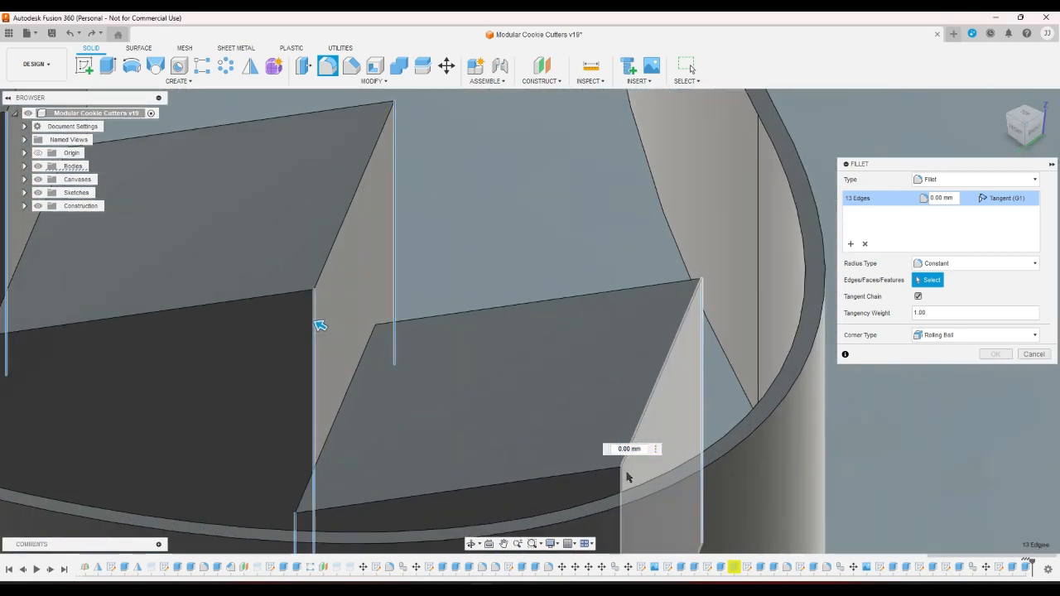
pyautogui.click(624, 477)
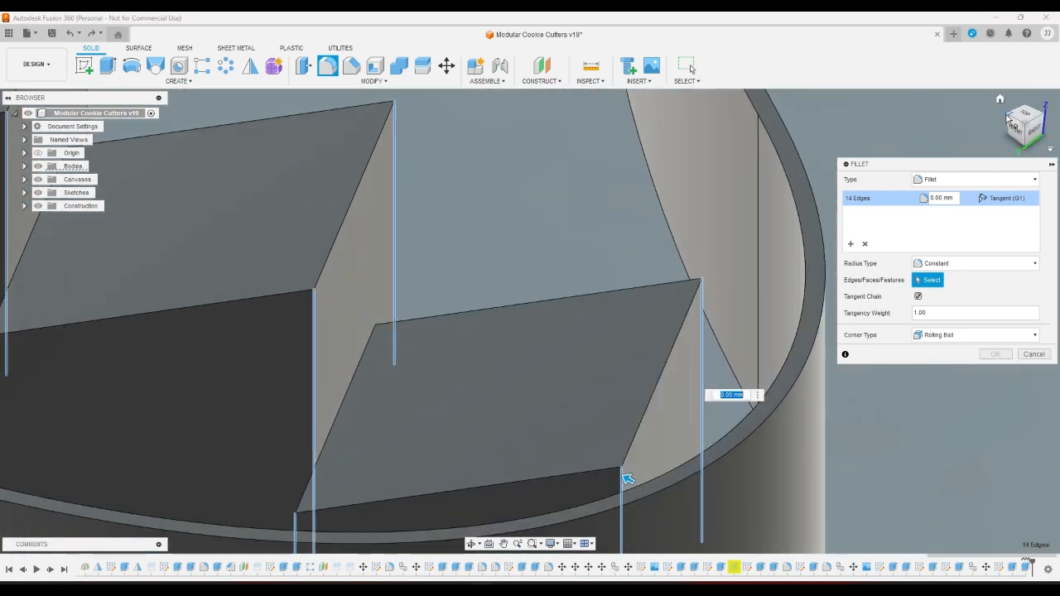
# - Add the opposite side-corner vertical edge of each of the five diamonds to the fillet selection
pyautogui.scroll(-5, 627, 480)
pyautogui.scroll(-2, 486, 398)
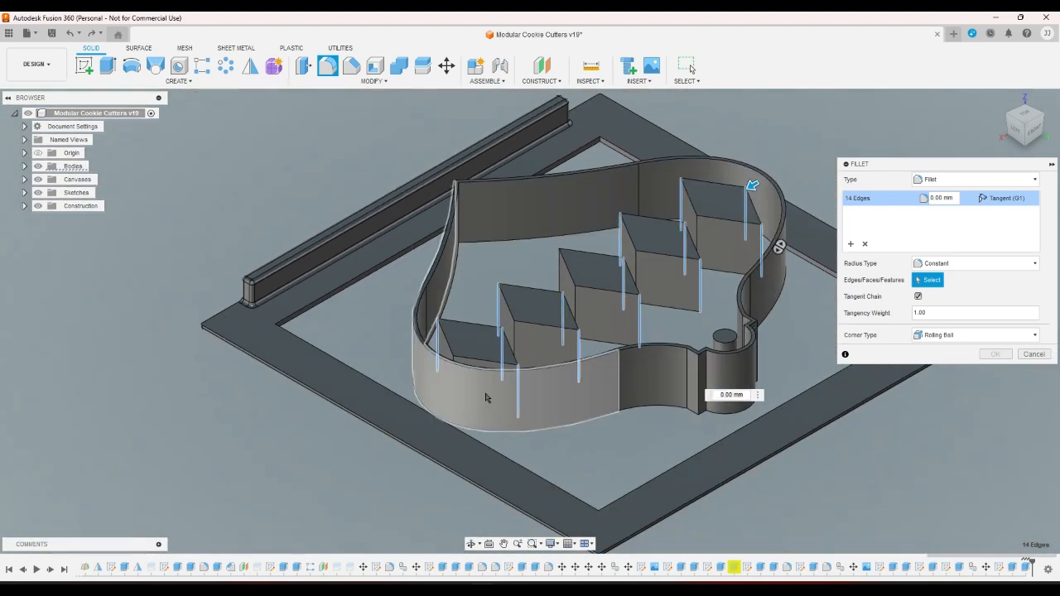
pyautogui.scroll(5, 456, 343)
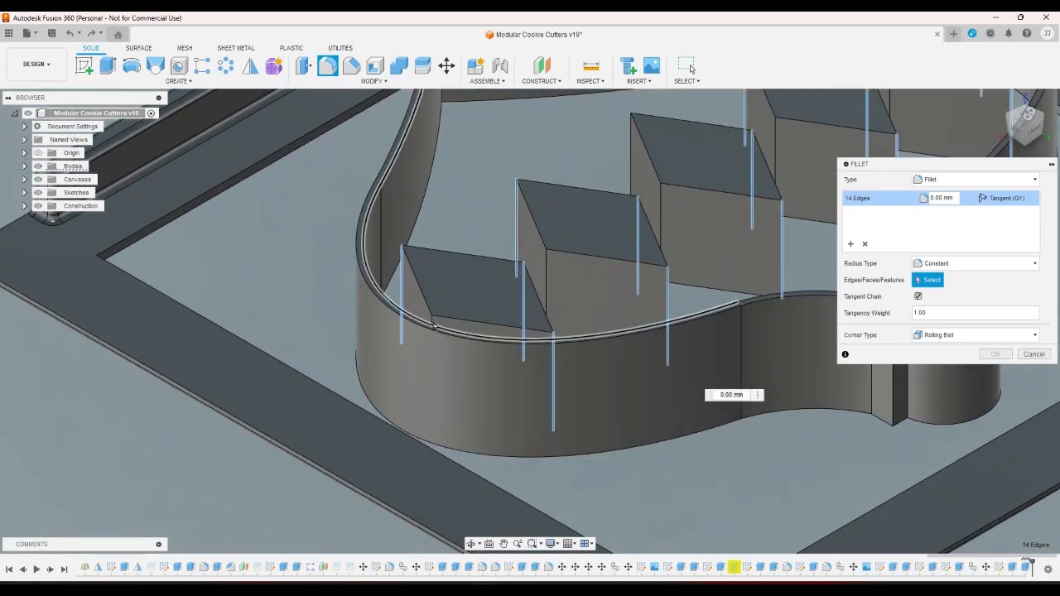
pyautogui.click(432, 326)
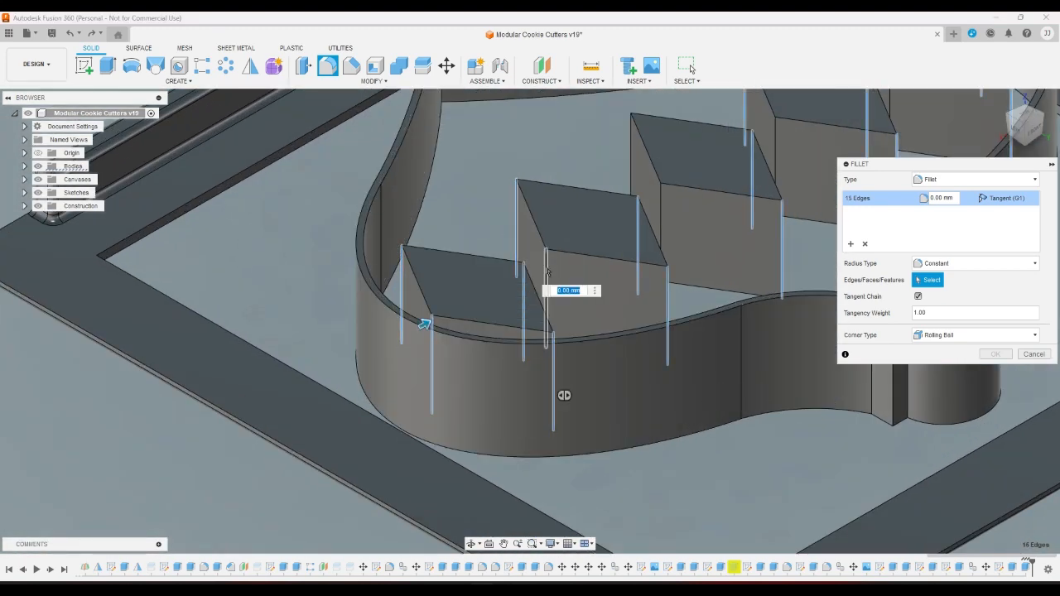
pyautogui.click(545, 269)
pyautogui.click(657, 200)
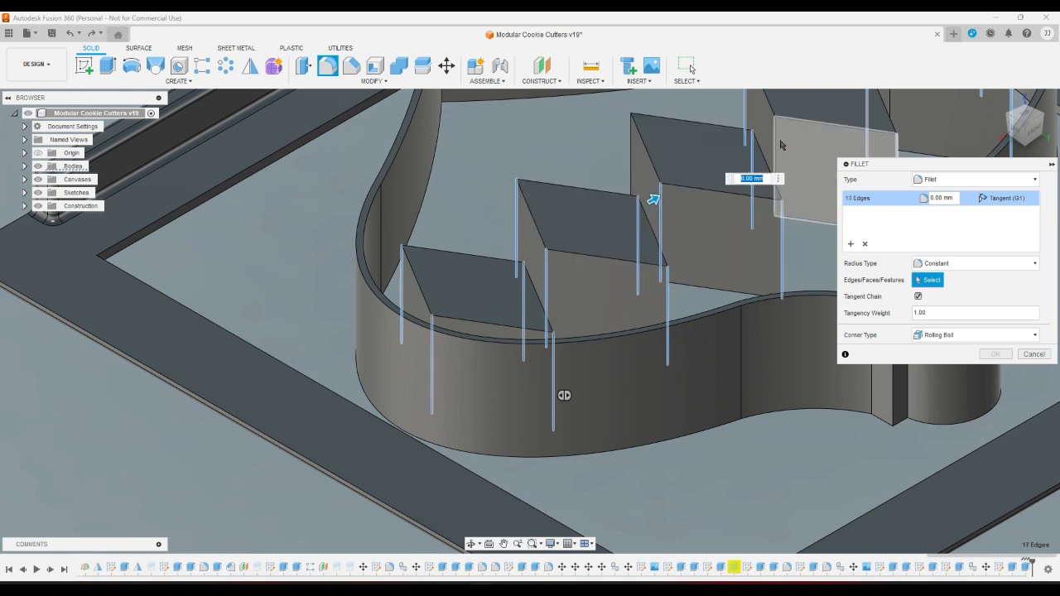
pyautogui.click(776, 146)
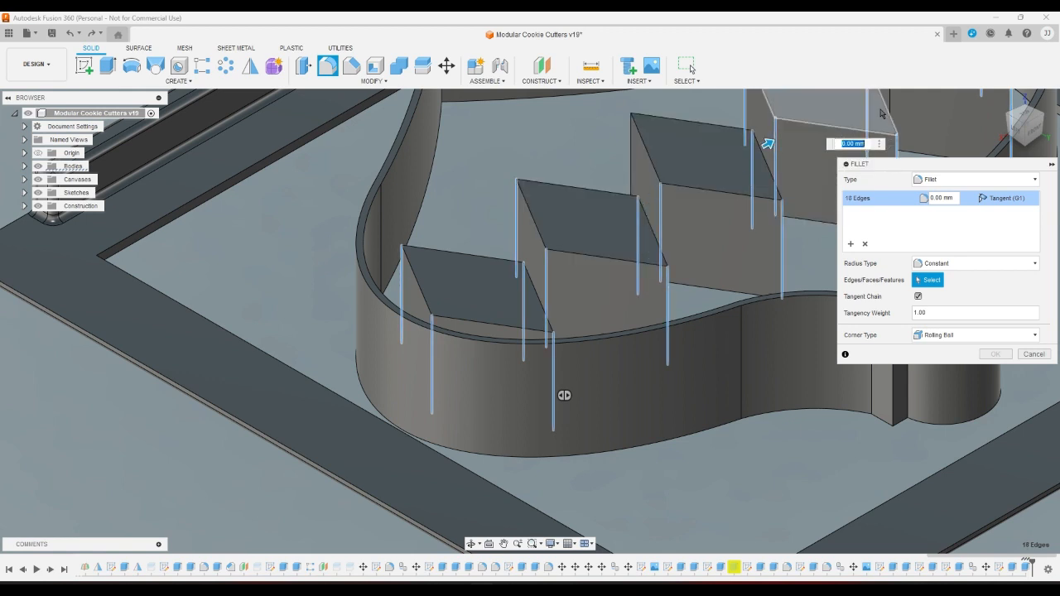
pyautogui.click(883, 116)
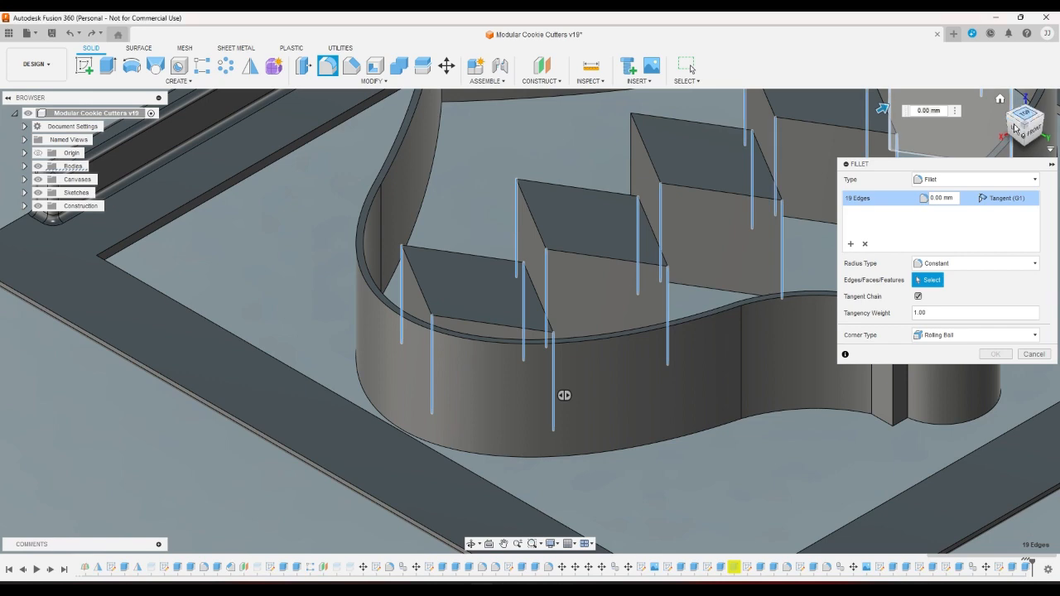
# - Add the middle diamond's missing vertical edge and fillet all the selected diamond edges with a 1 mm radius
pyautogui.click(1016, 124)
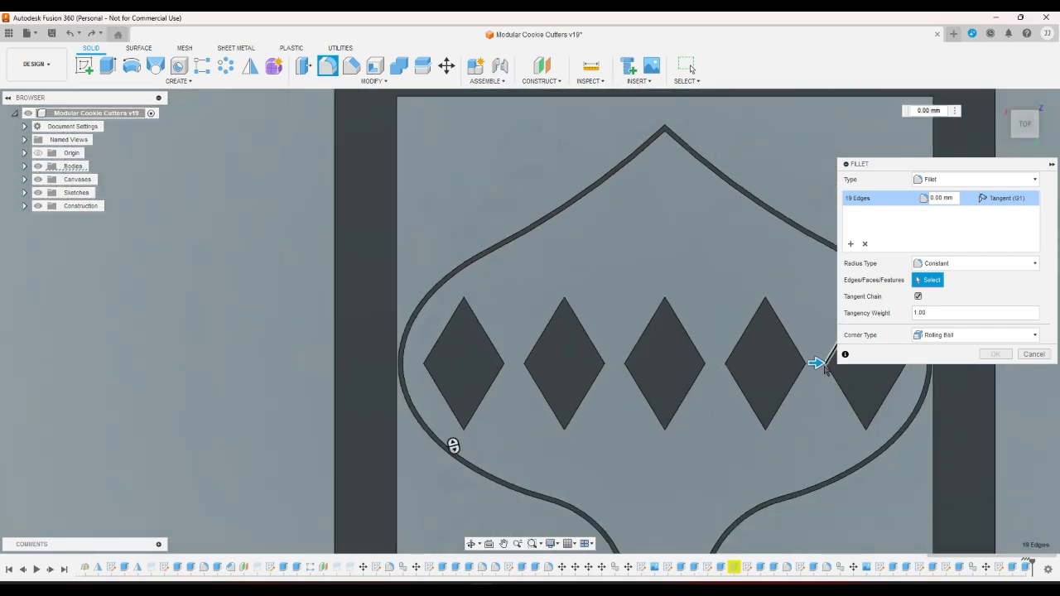
pyautogui.moveTo(816, 363); pyautogui.dragTo(815, 363)
pyautogui.click(1000, 100)
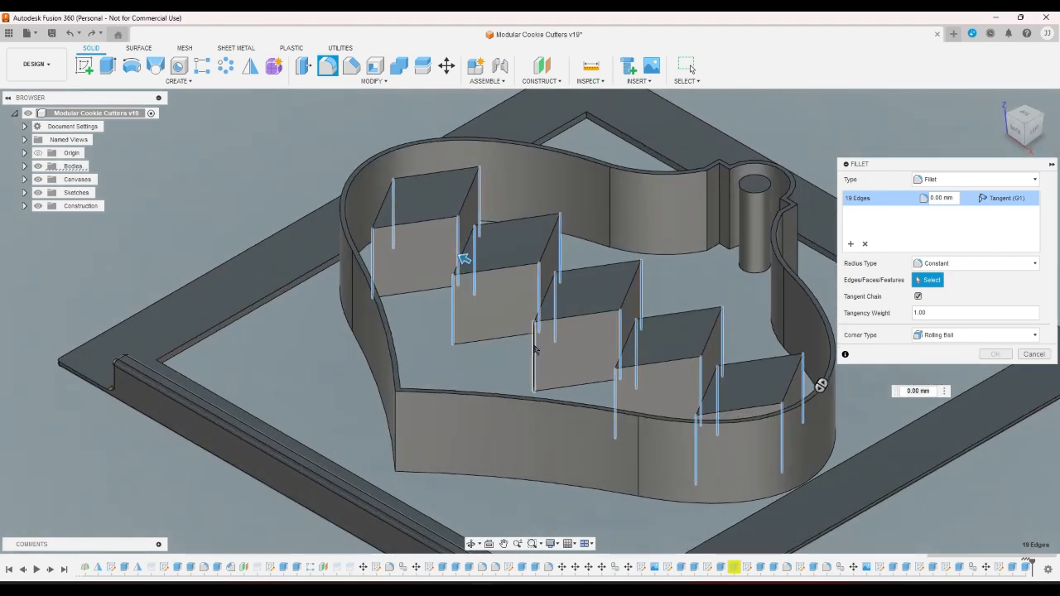
pyautogui.click(534, 349)
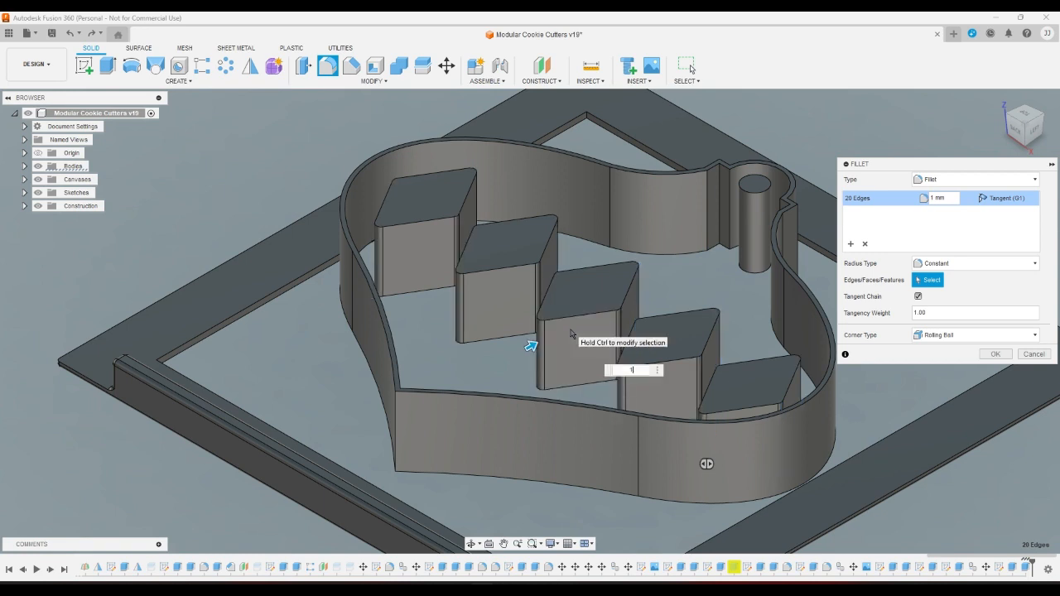
pyautogui.press('Return')
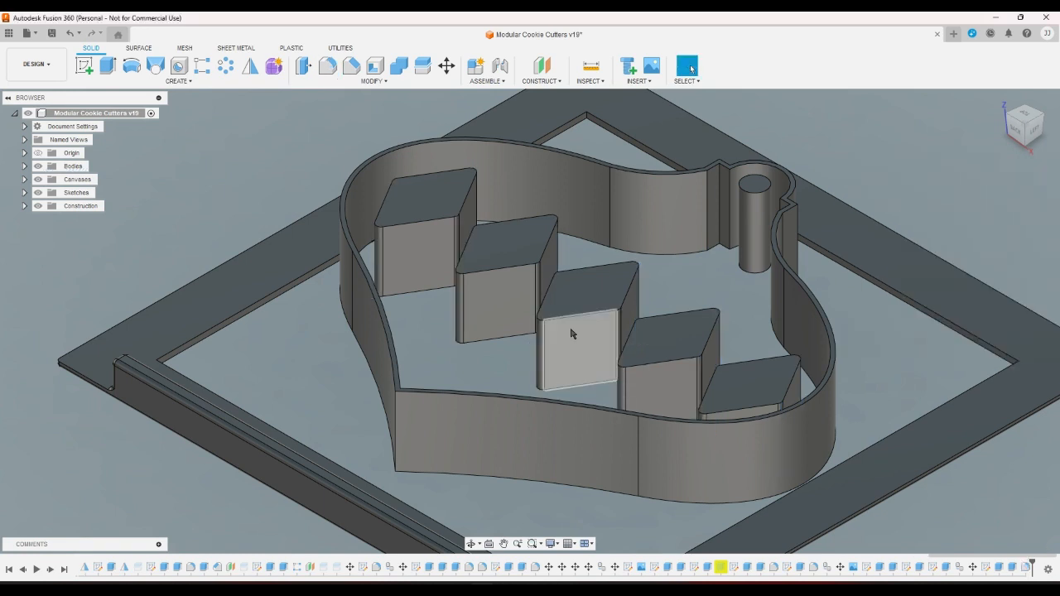
# - Create a new sketch on the bottom face of the square frame around the ornament
pyautogui.click(1027, 149)
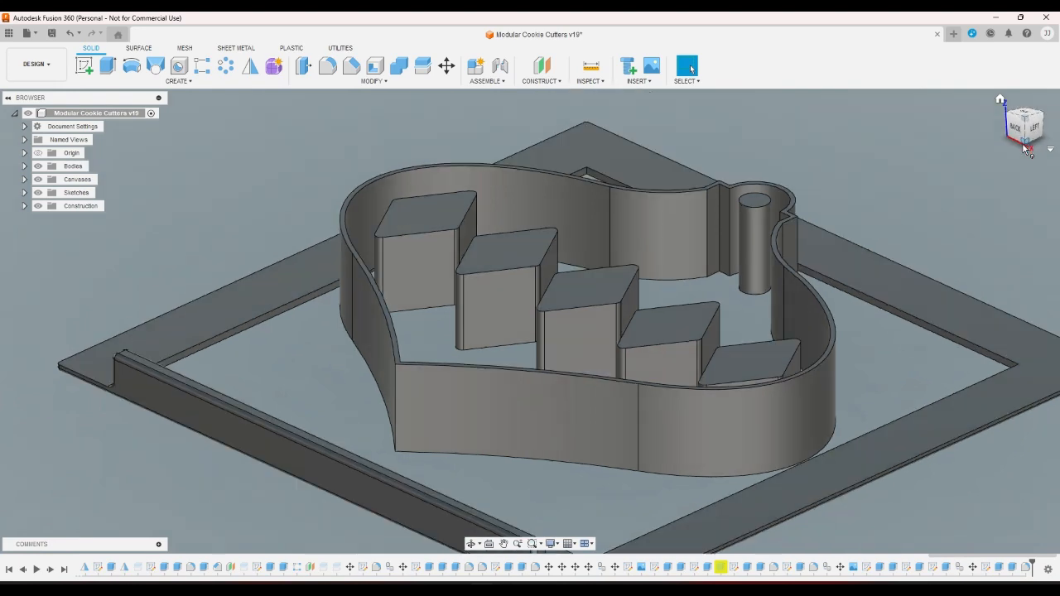
pyautogui.click(1030, 139)
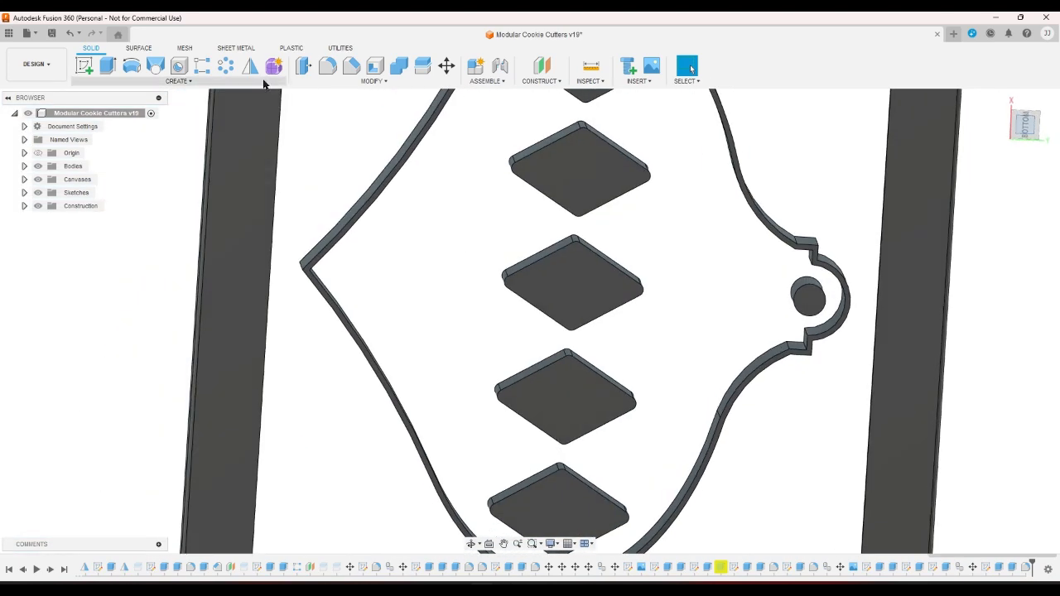
pyautogui.click(84, 65)
pyautogui.click(219, 182)
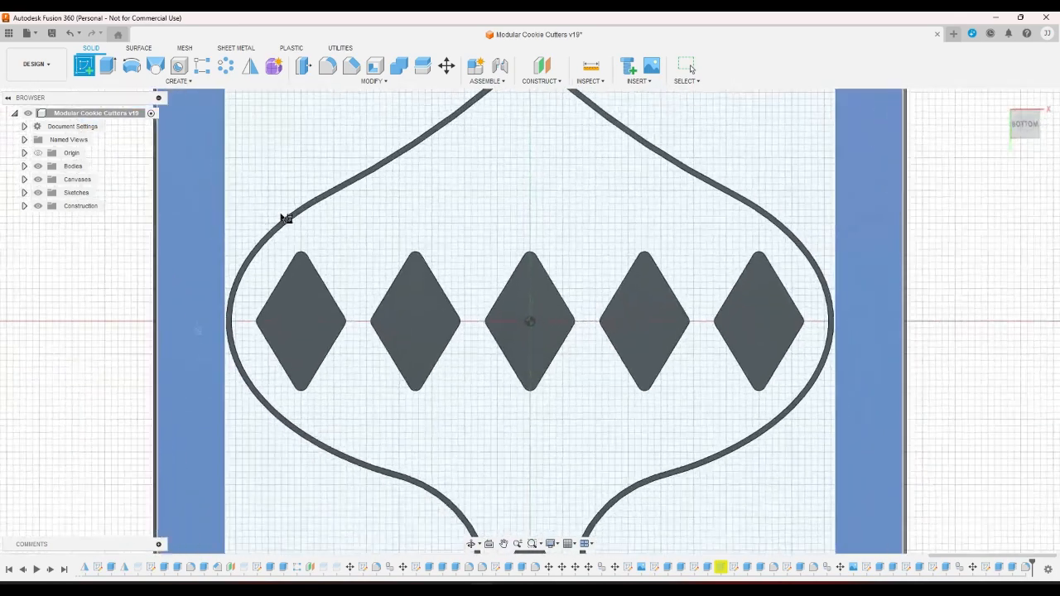
# - Project the ornament outline's thin bottom face and the faces of all five diamonds into the sketch
pyautogui.press('p')
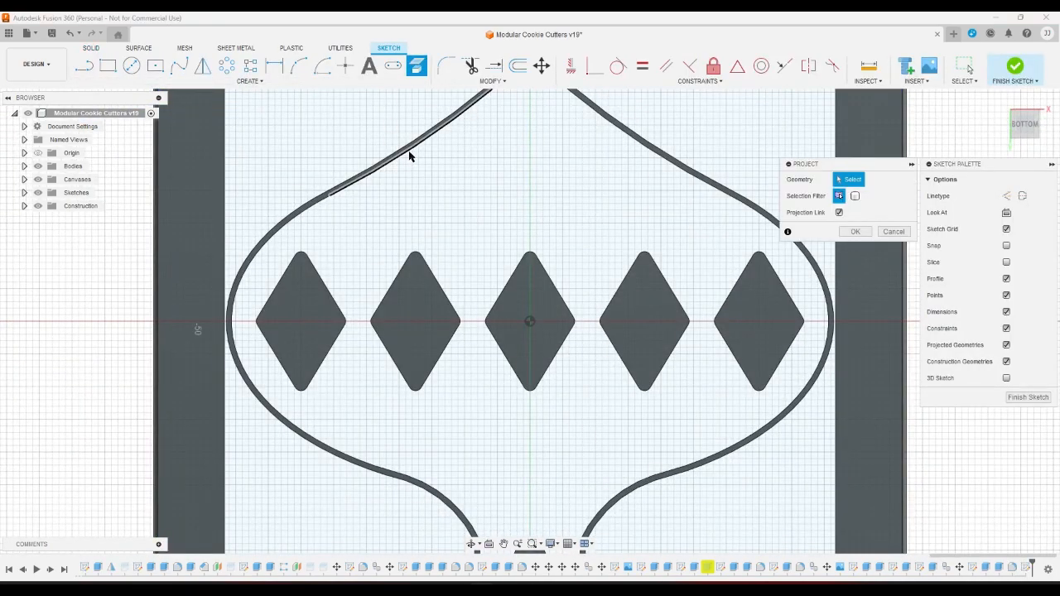
pyautogui.scroll(4, 408, 162)
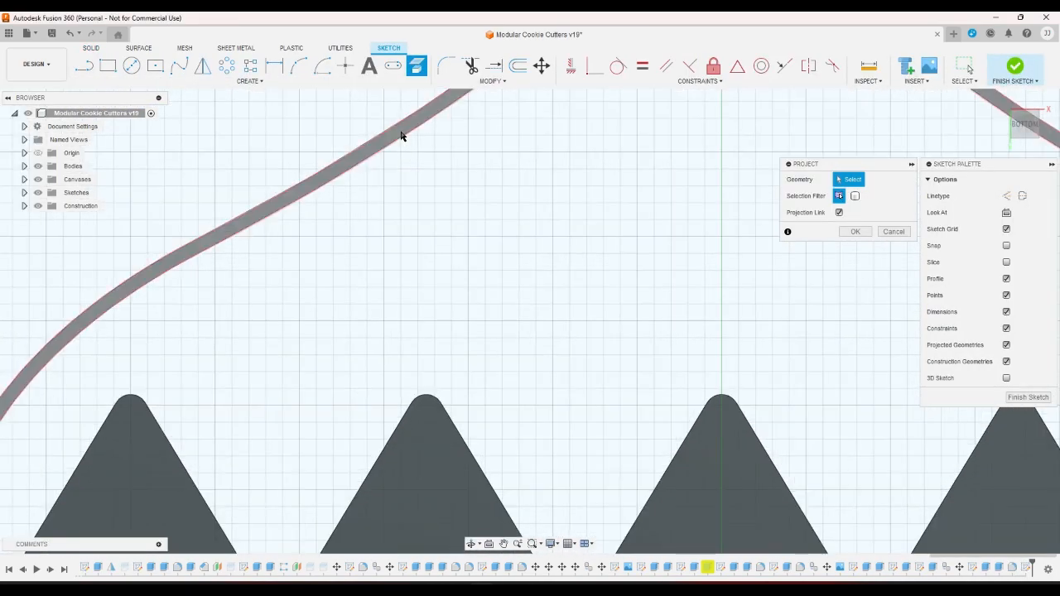
pyautogui.click(403, 134)
pyautogui.click(130, 461)
pyautogui.click(418, 468)
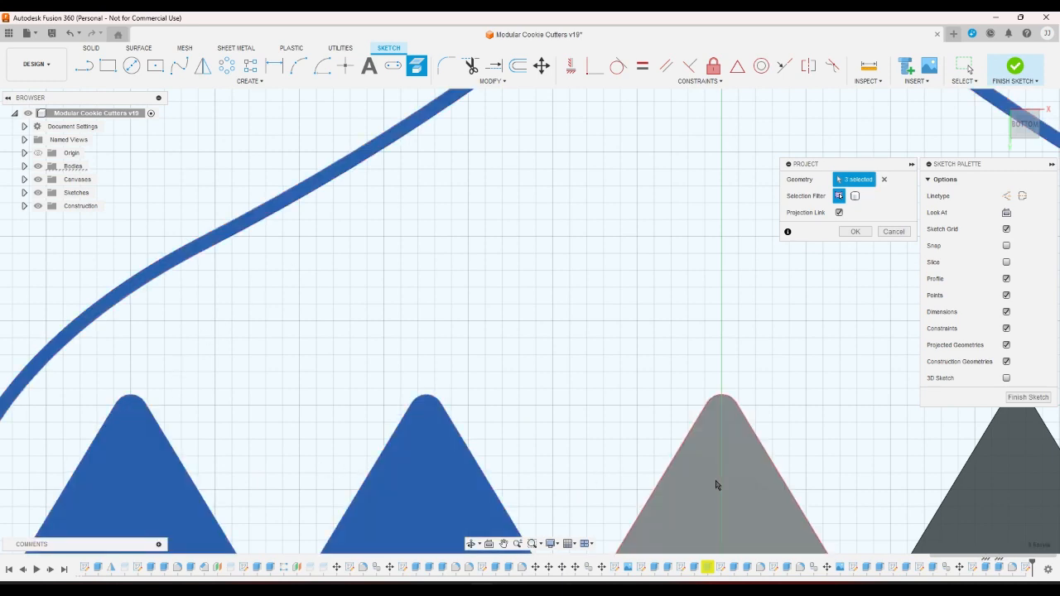
pyautogui.click(717, 486)
pyautogui.click(961, 475)
pyautogui.scroll(-3, 461, 245)
pyautogui.scroll(-3, 460, 245)
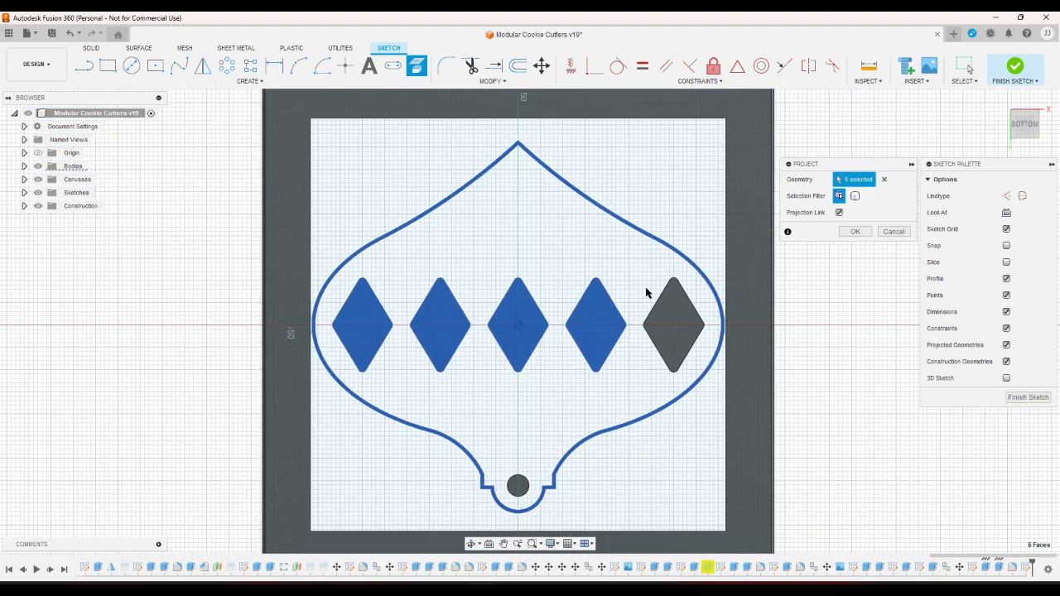
pyautogui.click(669, 330)
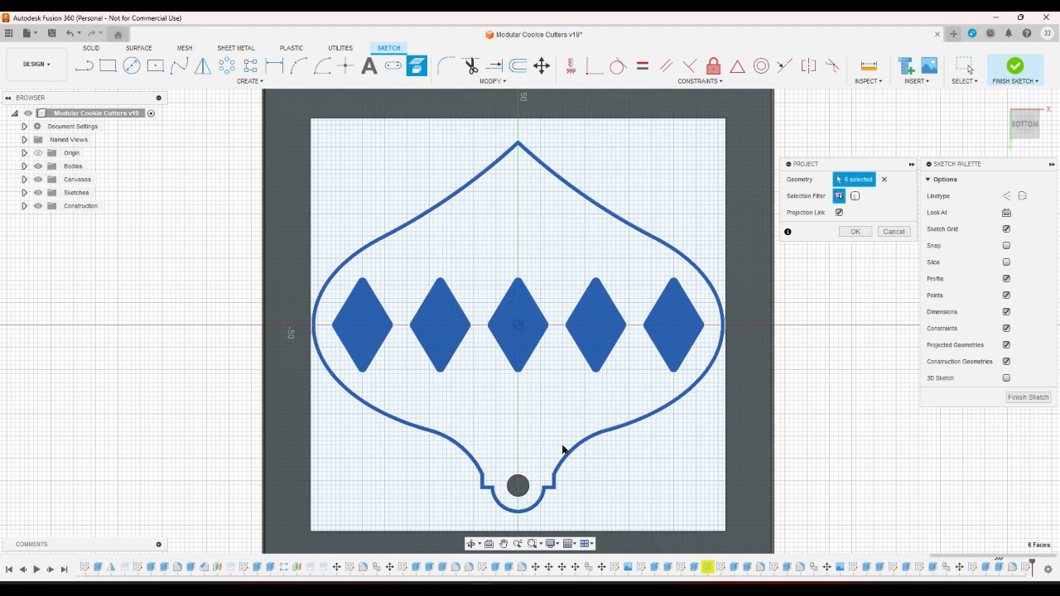
pyautogui.click(842, 234)
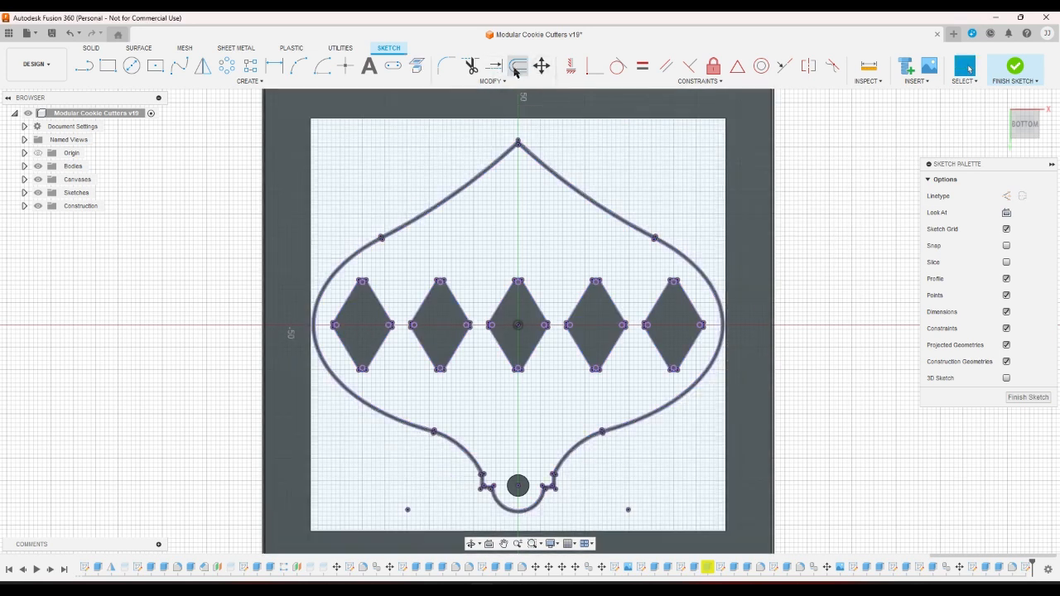
# - Project the round face of the hanging-hole cylinder into the sketch
pyautogui.click(416, 66)
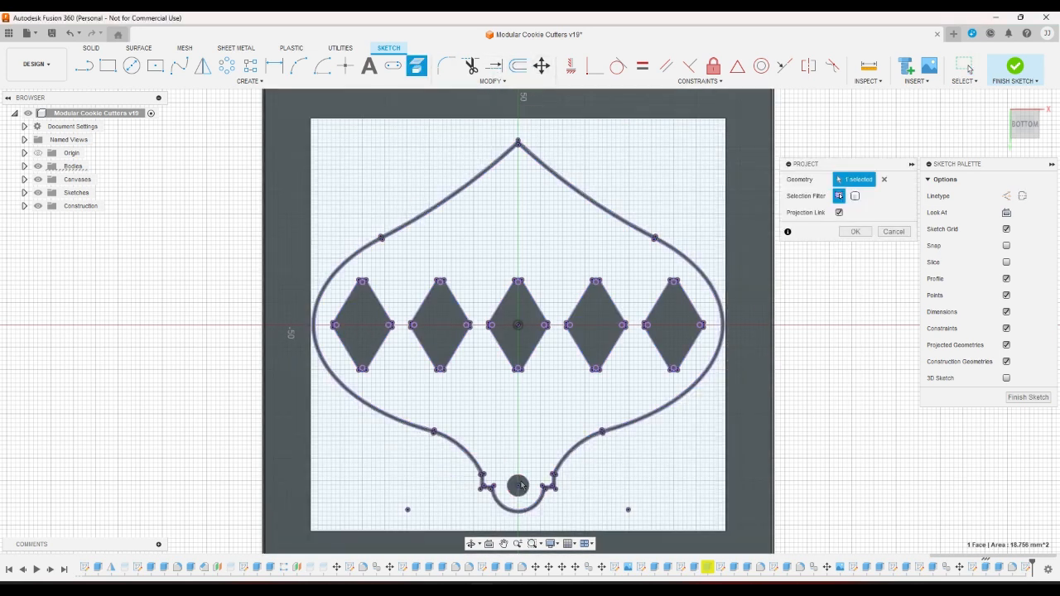
pyautogui.scroll(5, 521, 485)
pyautogui.click(510, 513)
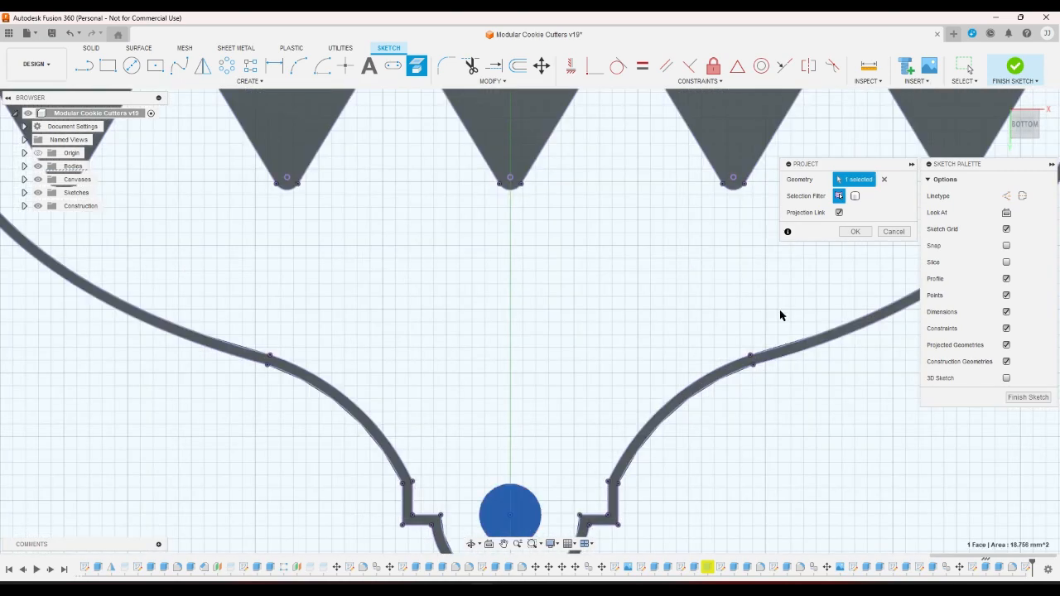
pyautogui.click(856, 232)
# - Offset the projected outer ornament outline outward by -wallthickness
pyautogui.scroll(-6, 722, 274)
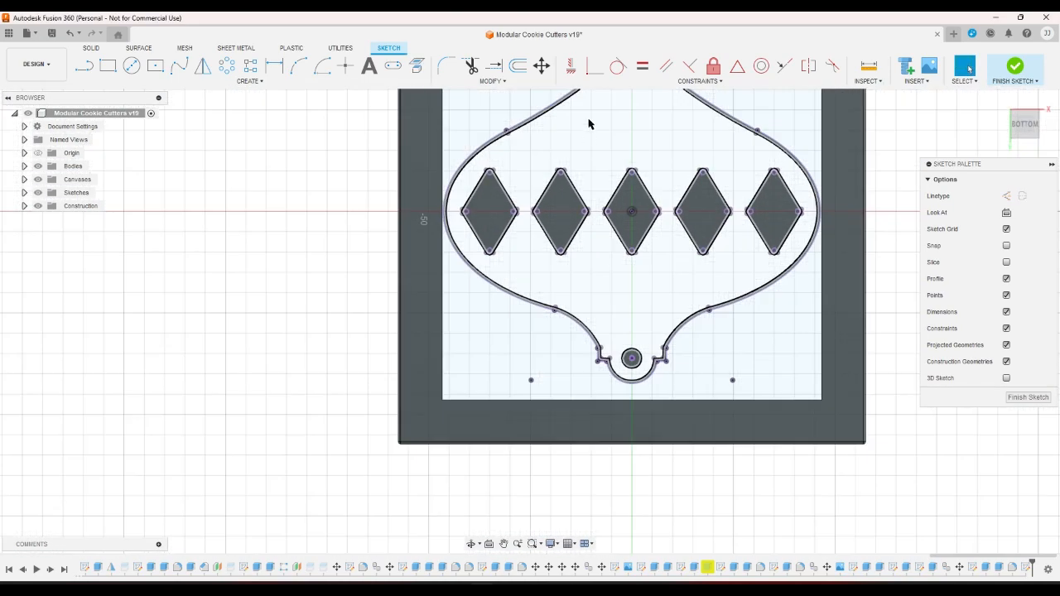
pyautogui.scroll(1, 587, 123)
pyautogui.click(519, 66)
pyautogui.click(533, 113)
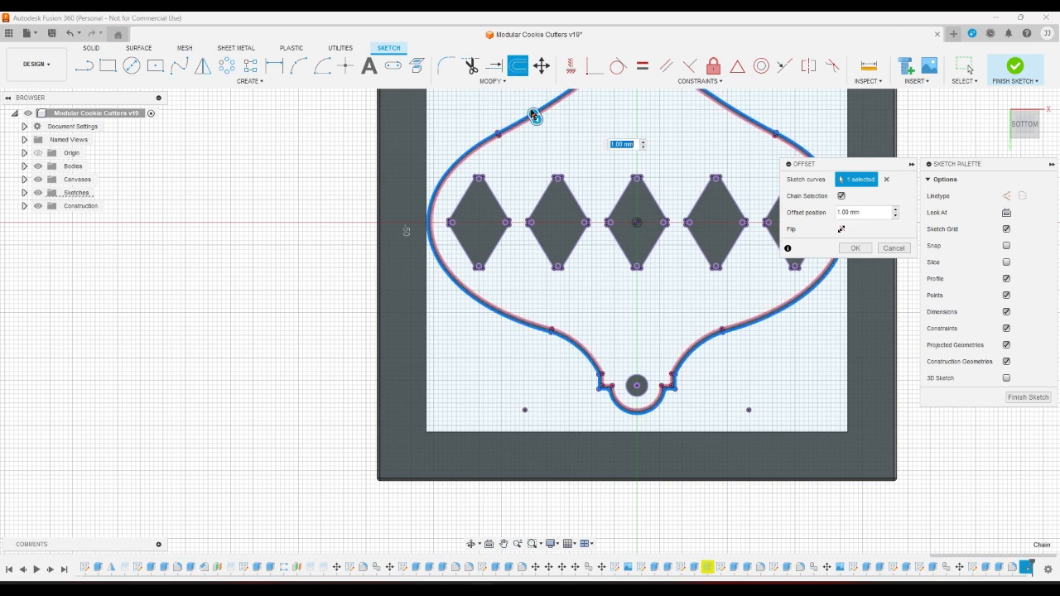
pyautogui.write('w')
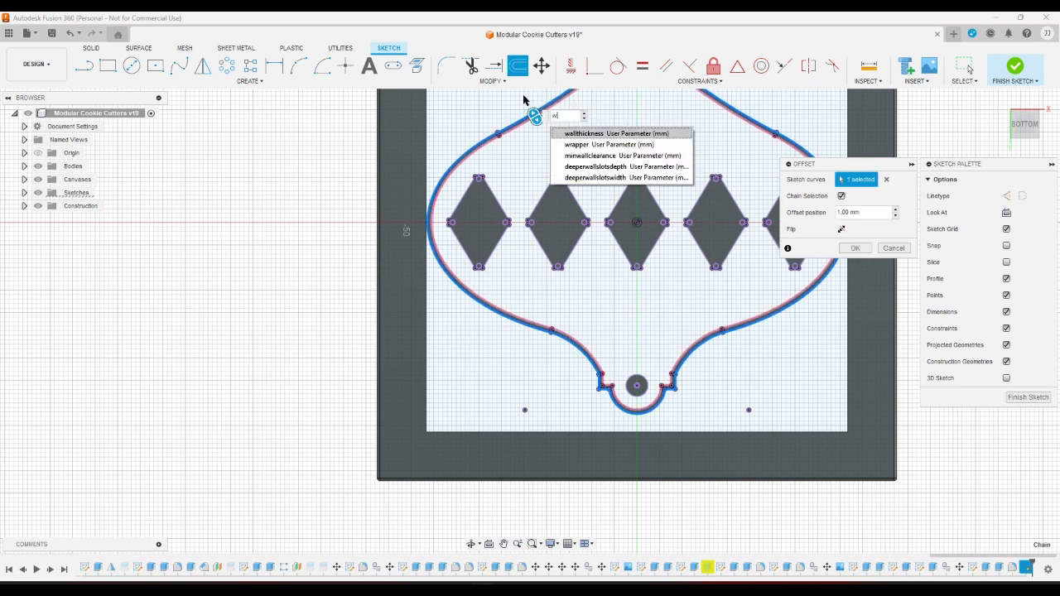
pyautogui.click(579, 134)
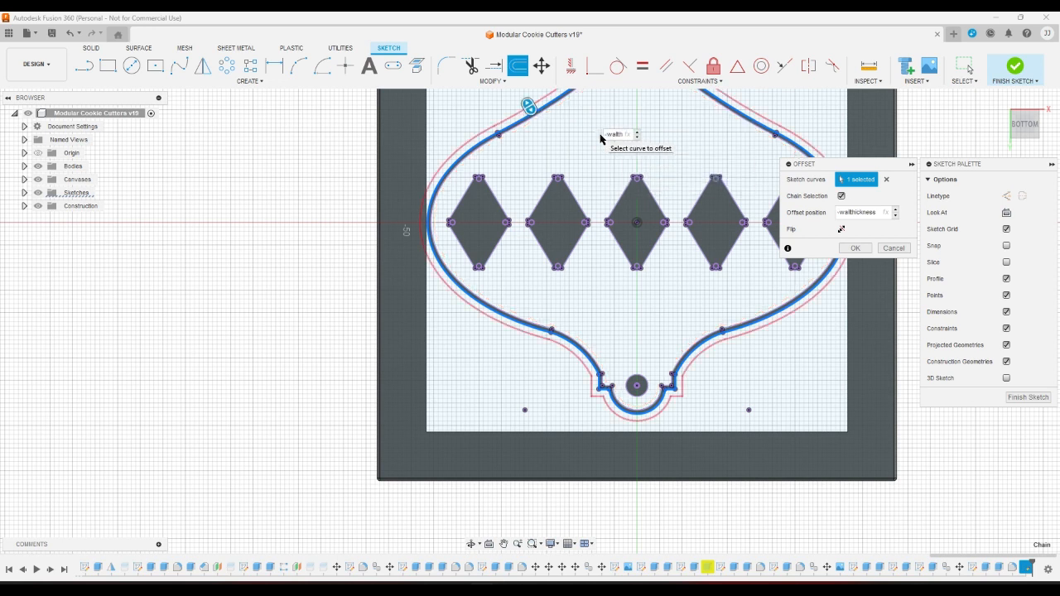
pyautogui.press('Return')
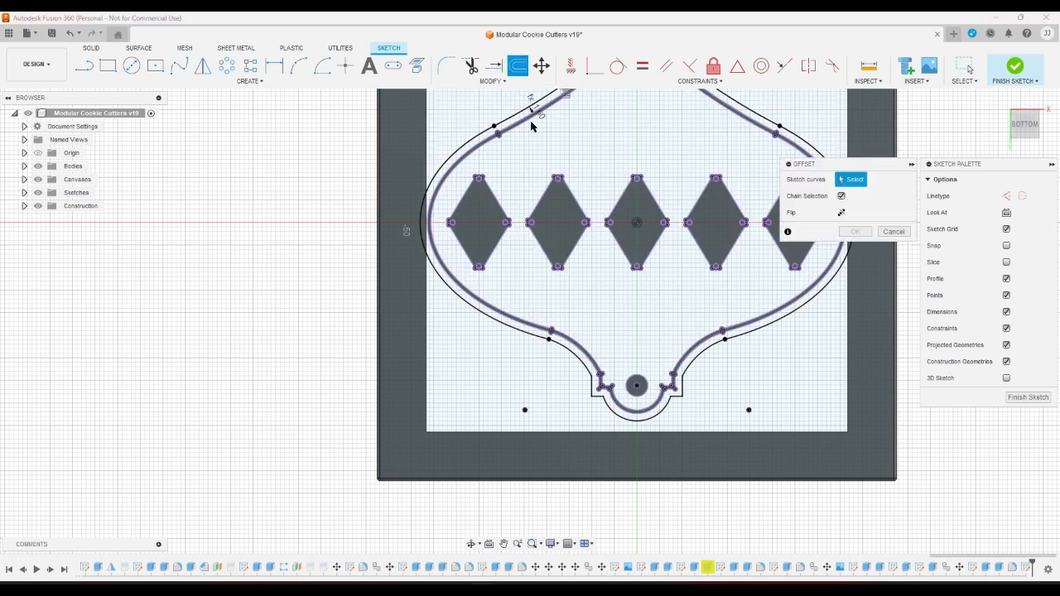
# - Offset the projected inner ornament outline inward by the wallthickness parameter
pyautogui.click(533, 125)
pyautogui.write('w')
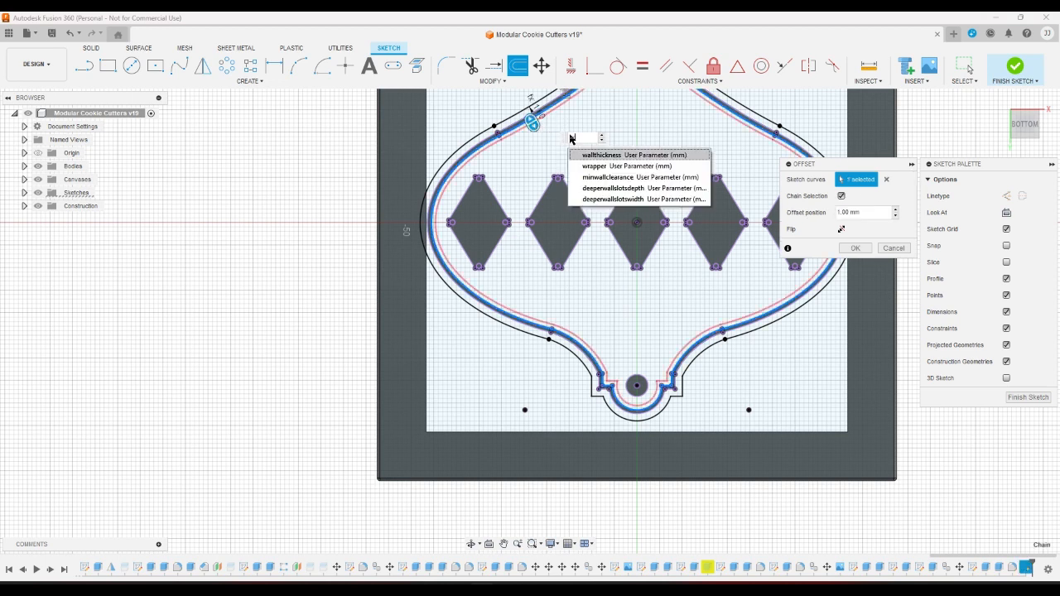
pyautogui.click(605, 155)
pyautogui.press('Return')
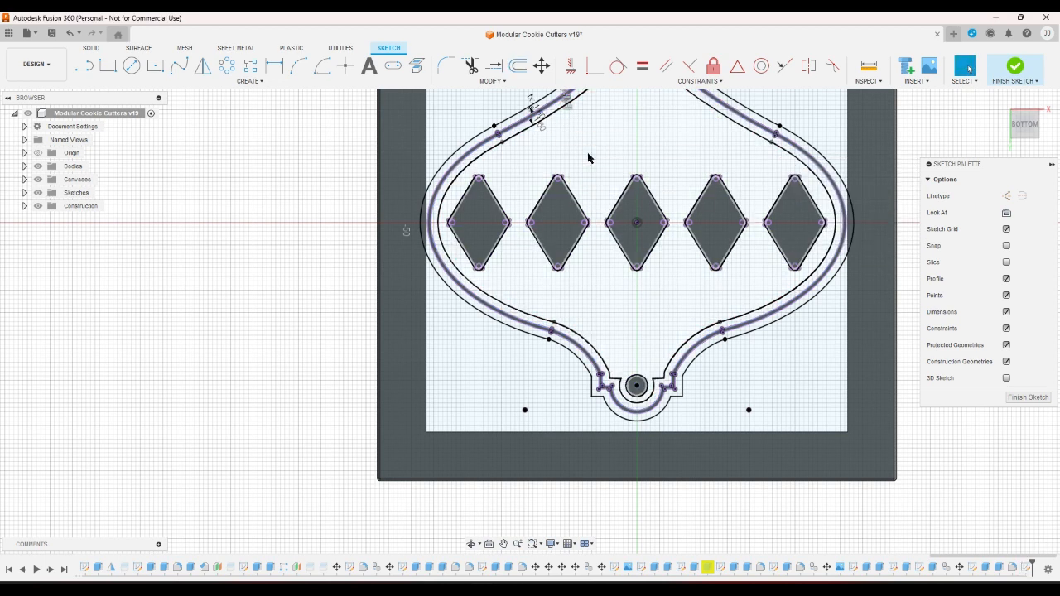
# - Offset the leftmost diamond's outline outward by the wallthickness parameter
pyautogui.click(518, 70)
pyautogui.click(494, 194)
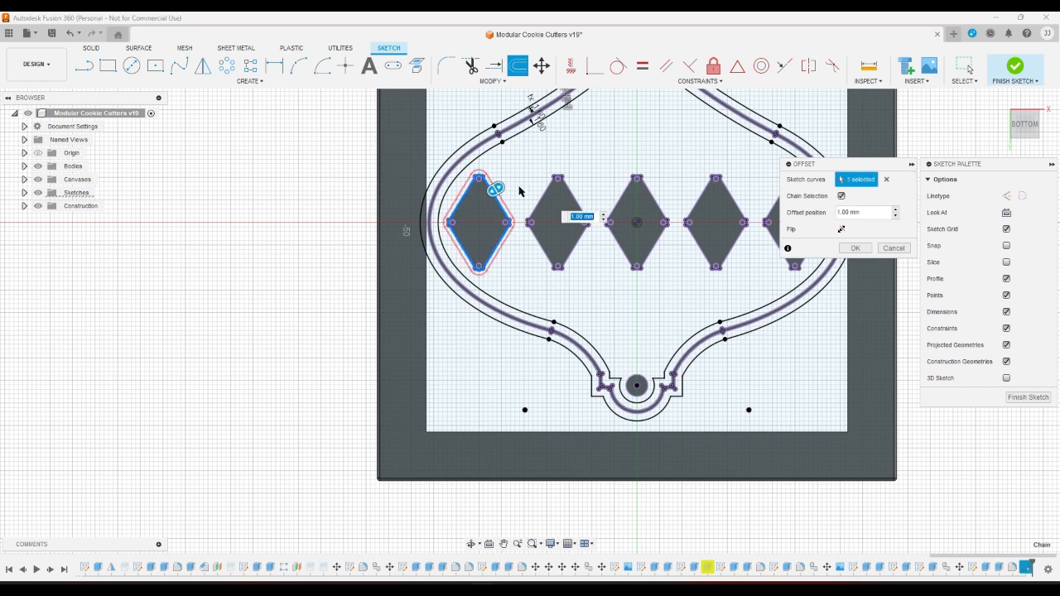
pyautogui.write('w')
pyautogui.click(574, 211)
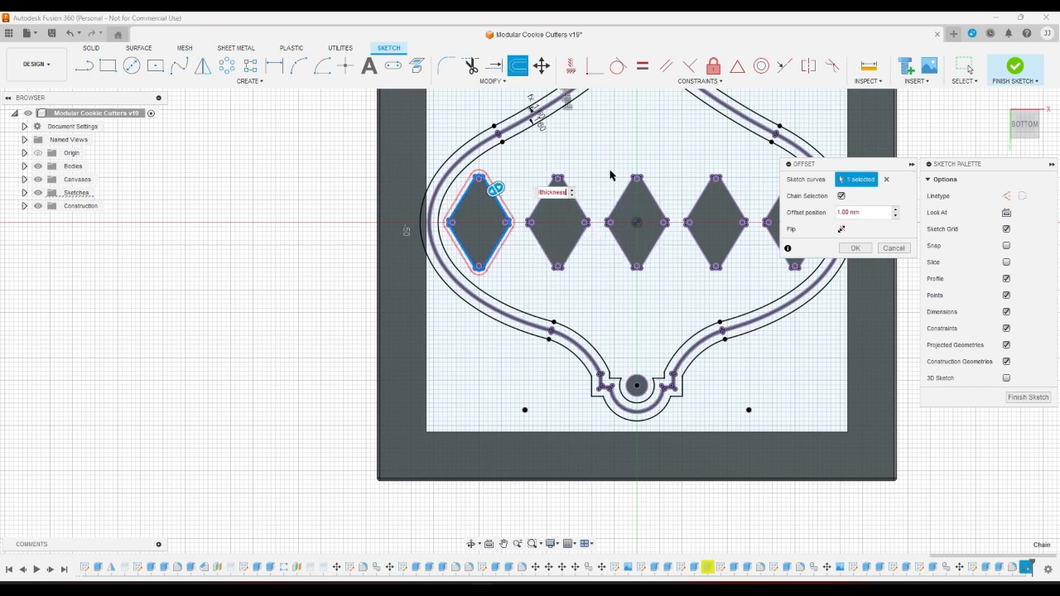
pyautogui.press('Return')
# - Offset the outline of the second diamond from the left outward by the wallthickness parameter
pyautogui.click(514, 70)
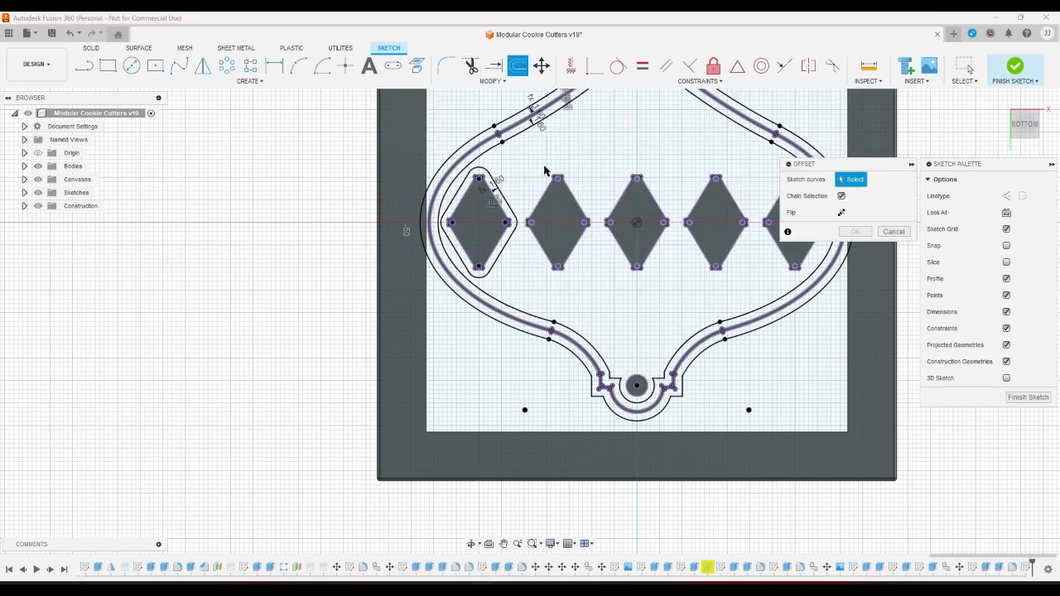
pyautogui.click(547, 186)
pyautogui.write('w')
pyautogui.press('Return')
pyautogui.press('Return')
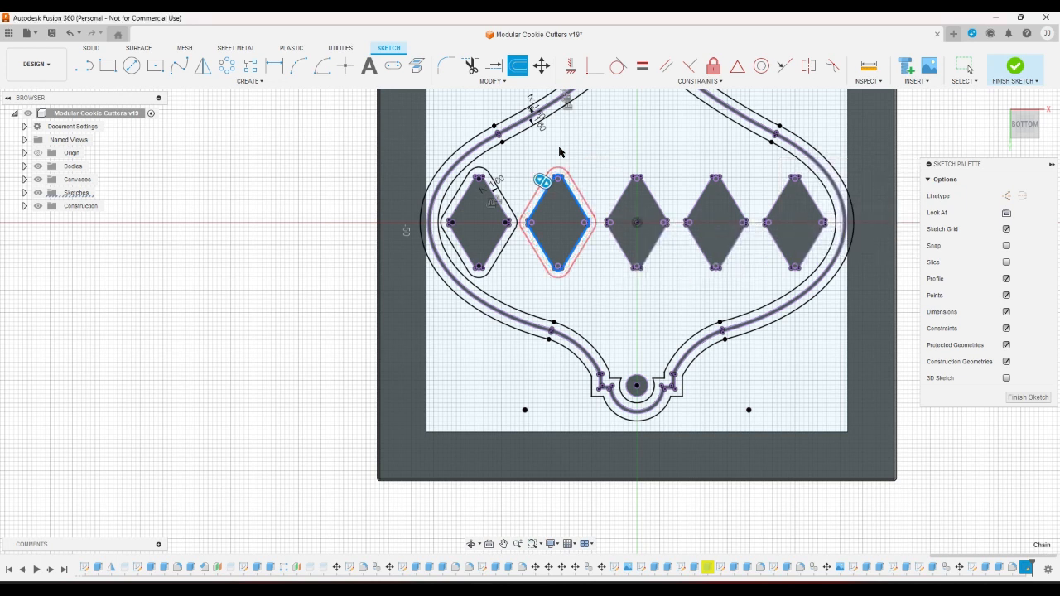
# - Offset the middle diamond's outline outward by the wallthickness parameter
pyautogui.press('o')
pyautogui.click(617, 194)
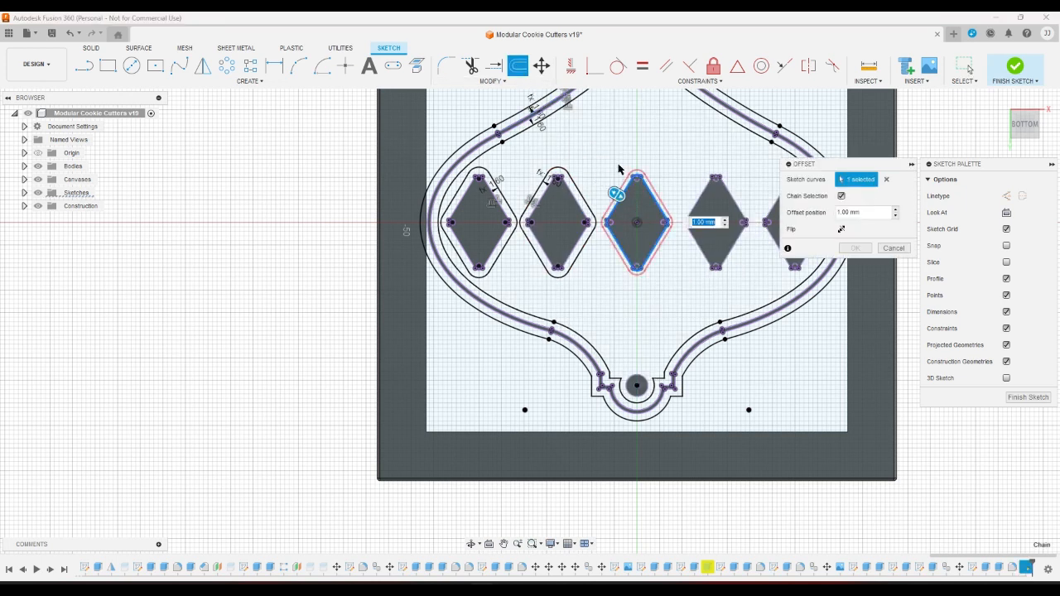
pyautogui.write('w')
pyautogui.press('Return')
pyautogui.press('Return')
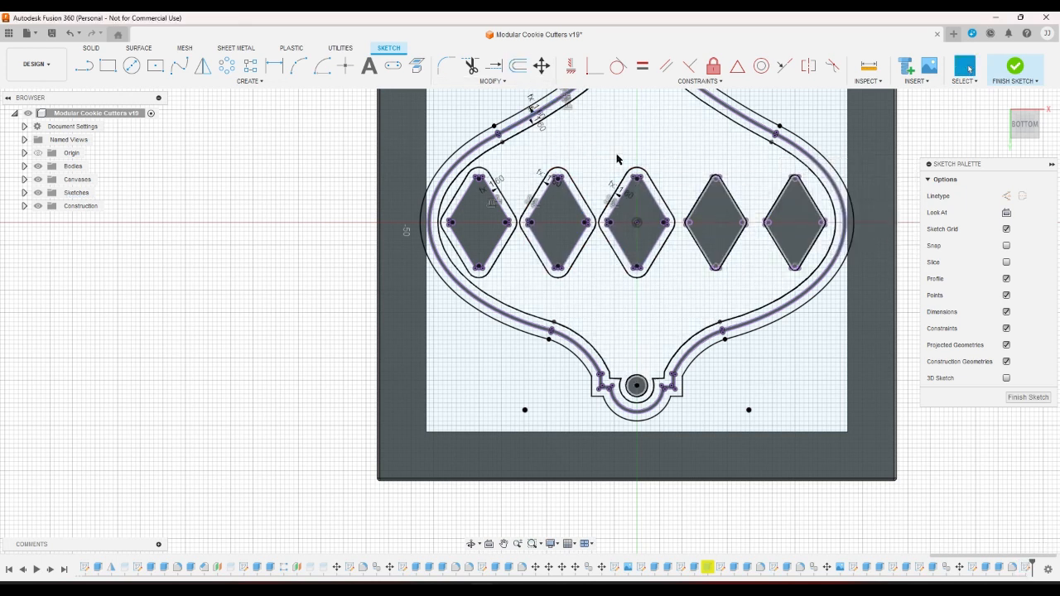
# - Offset the outline of the fourth diamond from the left outward by the wallthickness parameter
pyautogui.press('o')
pyautogui.click(696, 195)
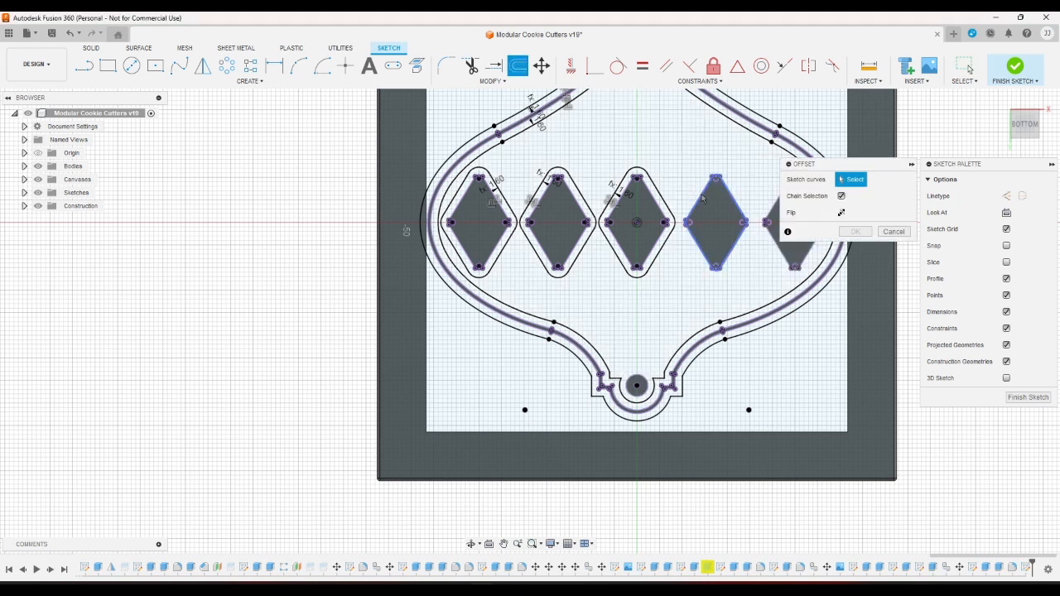
pyautogui.write('w')
pyautogui.press('Return')
pyautogui.press('Return')
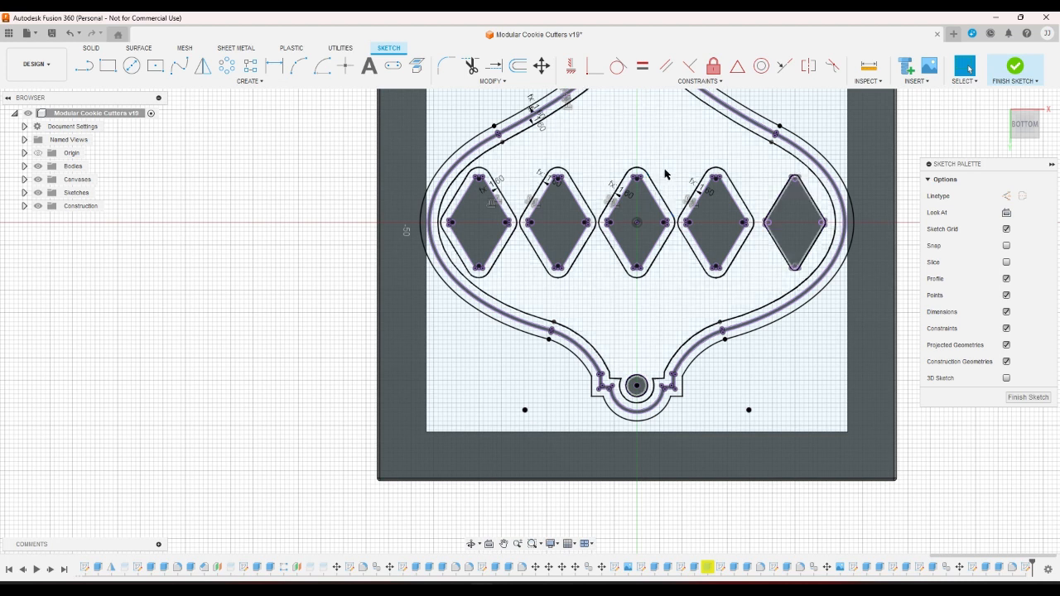
# - Offset the rightmost diamond's outline outward by the wallthickness parameter
pyautogui.click(471, 66)
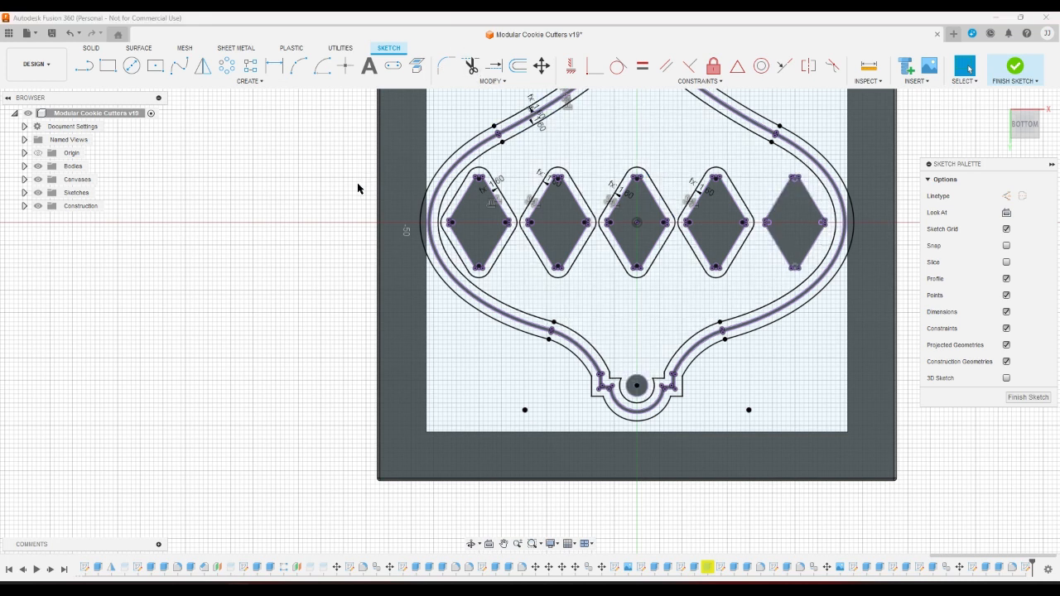
pyautogui.click(519, 66)
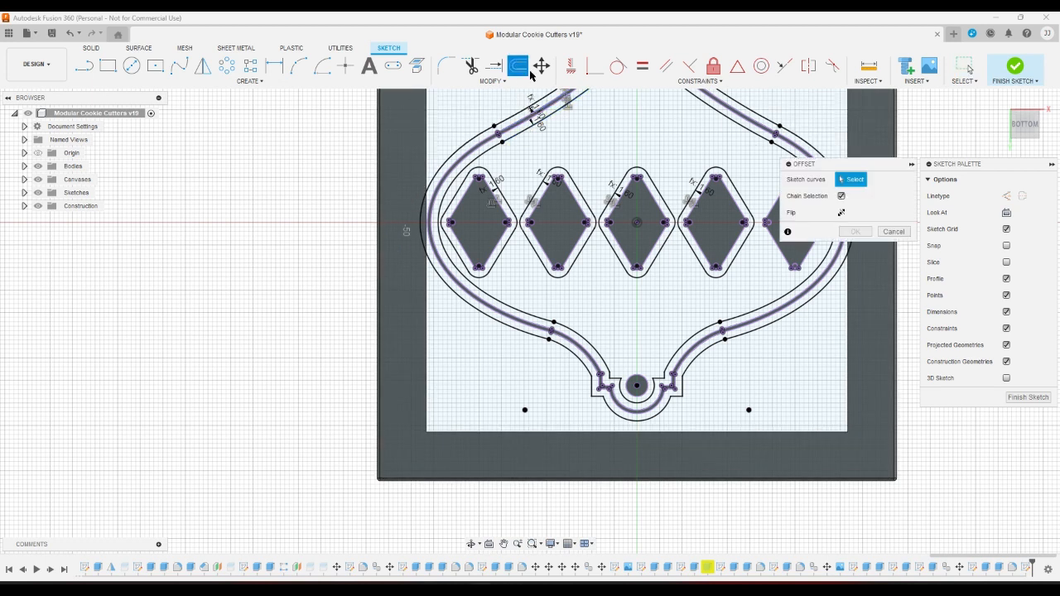
pyautogui.click(776, 212)
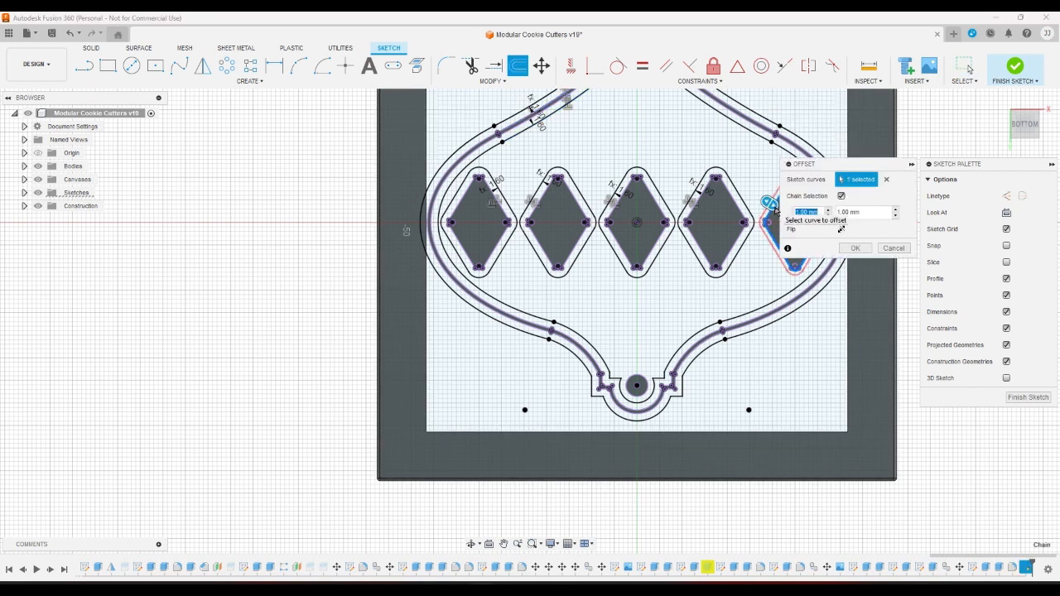
pyautogui.write('wallthickness')
pyautogui.click(820, 233)
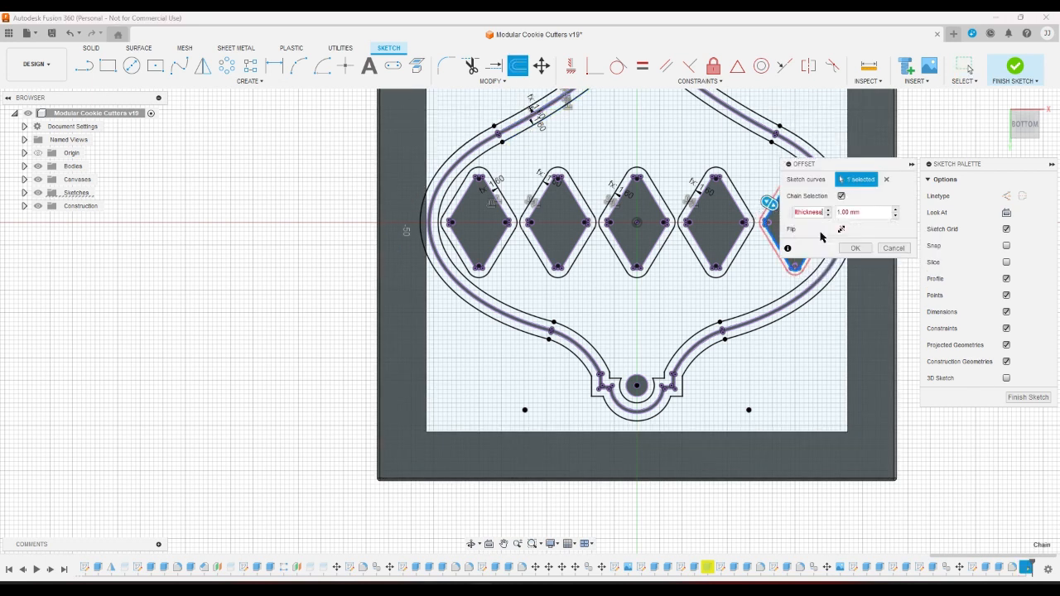
pyautogui.press('Return')
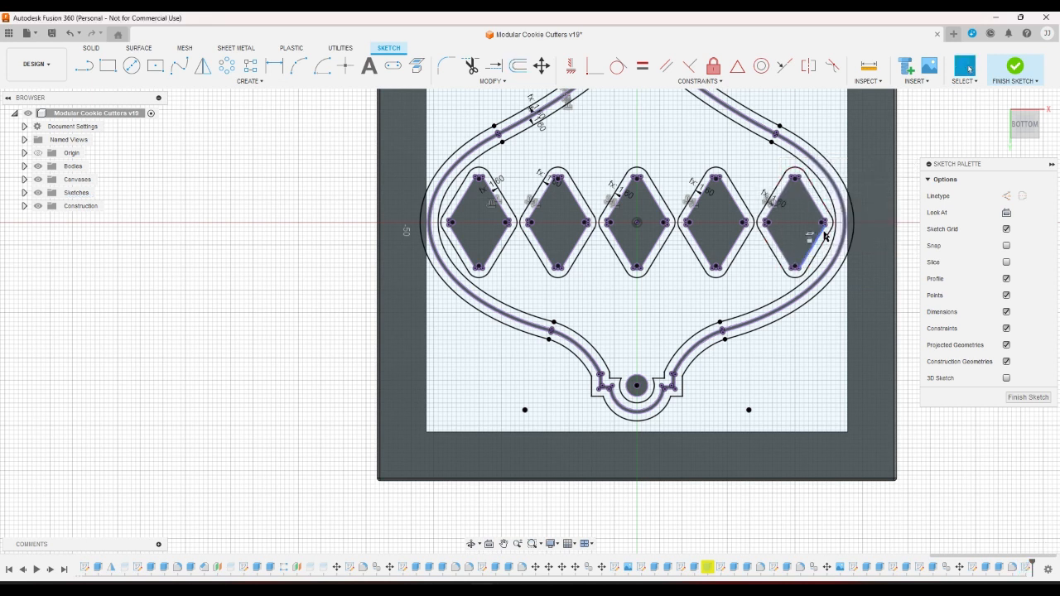
# - Offset the hanging hole's projected circle outward by the wallthickness parameter
pyautogui.click(518, 67)
pyautogui.click(637, 383)
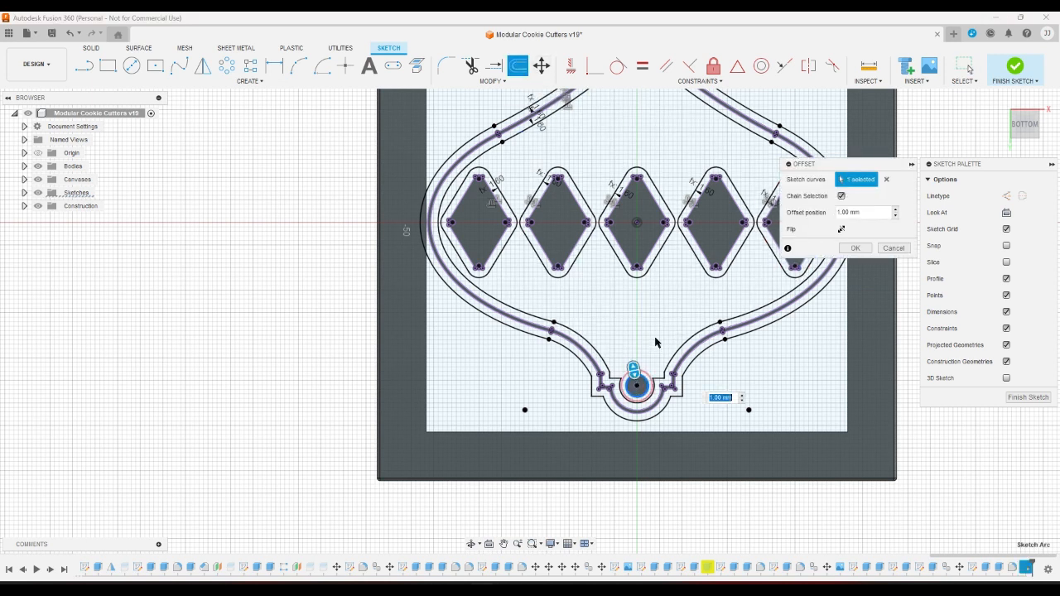
pyautogui.write('w')
pyautogui.click(711, 361)
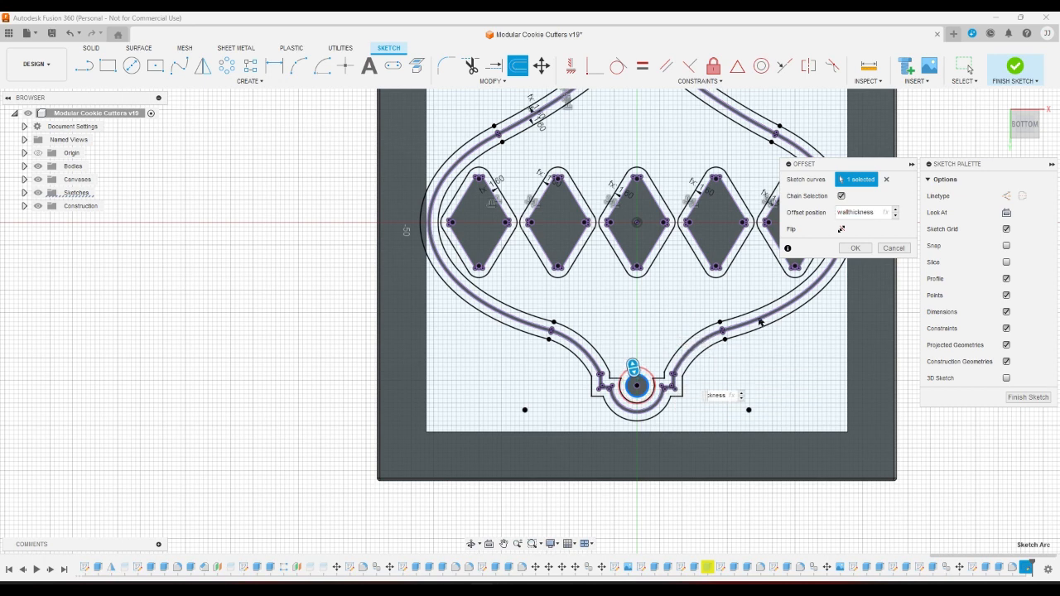
pyautogui.click(846, 247)
# - Measure the gap between the hanging hole's offset circle and the adjacent arc of the outline's inner offset
pyautogui.scroll(-2, 616, 279)
pyautogui.scroll(5, 604, 284)
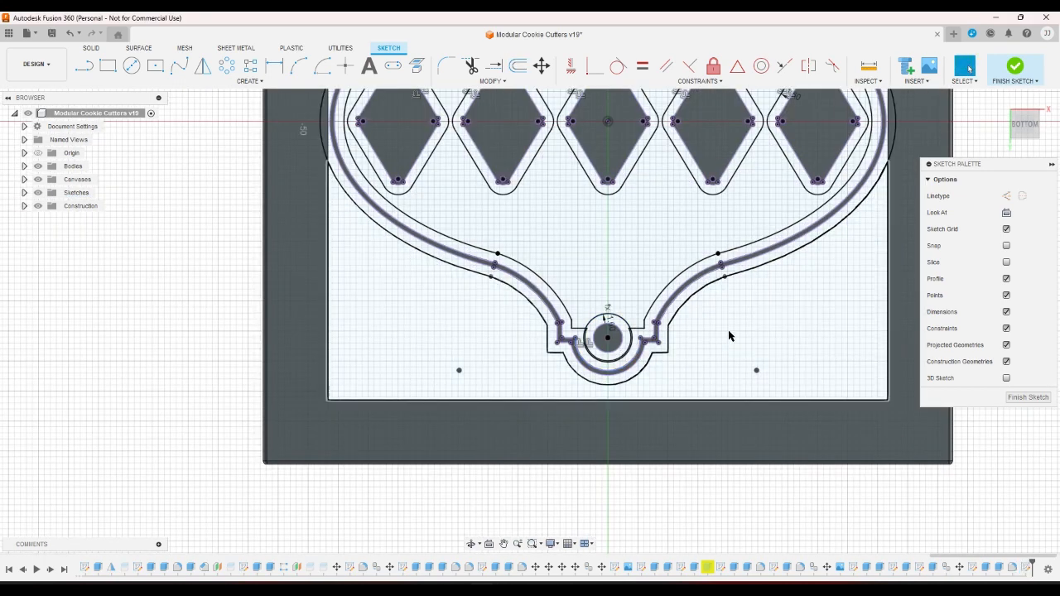
pyautogui.scroll(1, 712, 348)
pyautogui.scroll(5, 681, 360)
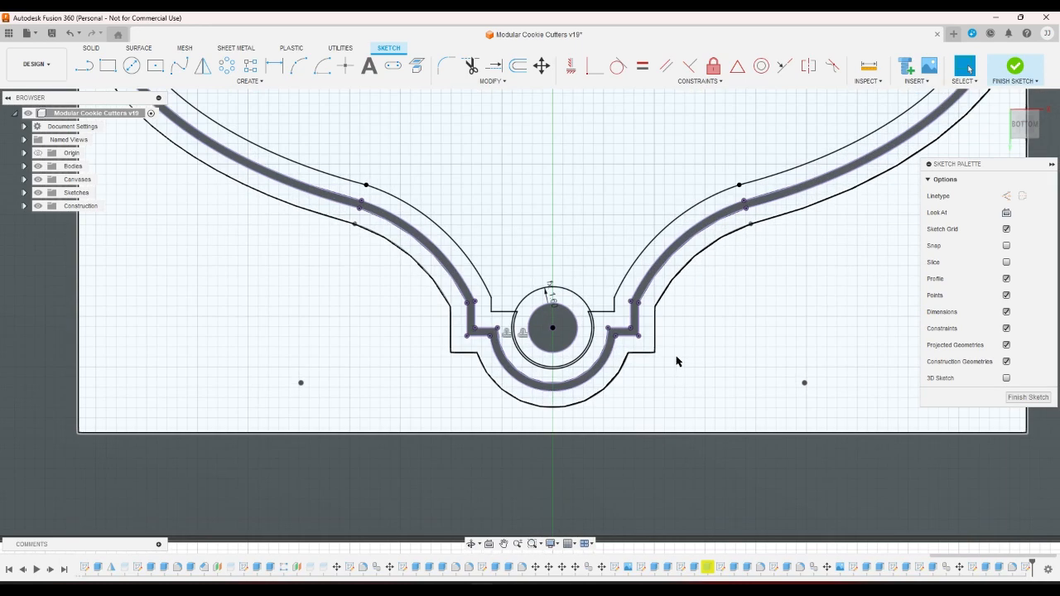
pyautogui.scroll(3, 560, 323)
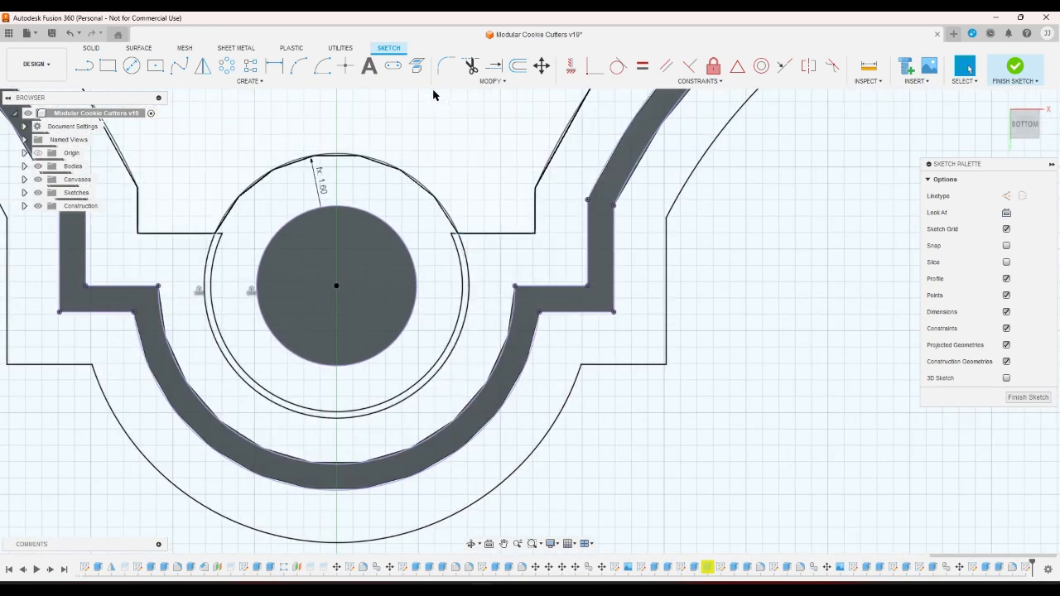
pyautogui.click(275, 65)
pyautogui.scroll(2, 452, 250)
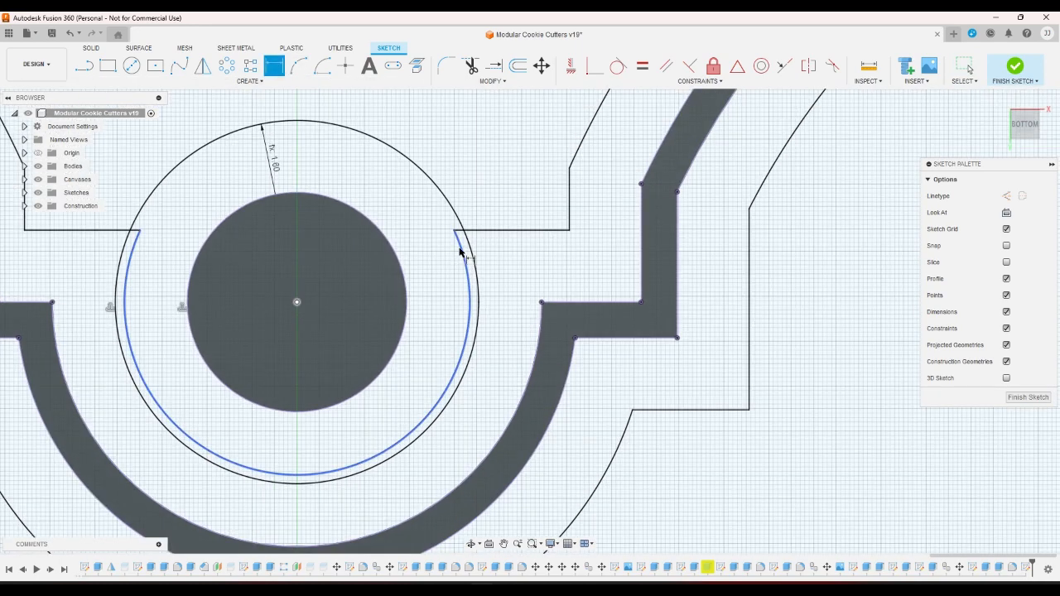
pyautogui.click(461, 248)
pyautogui.click(471, 252)
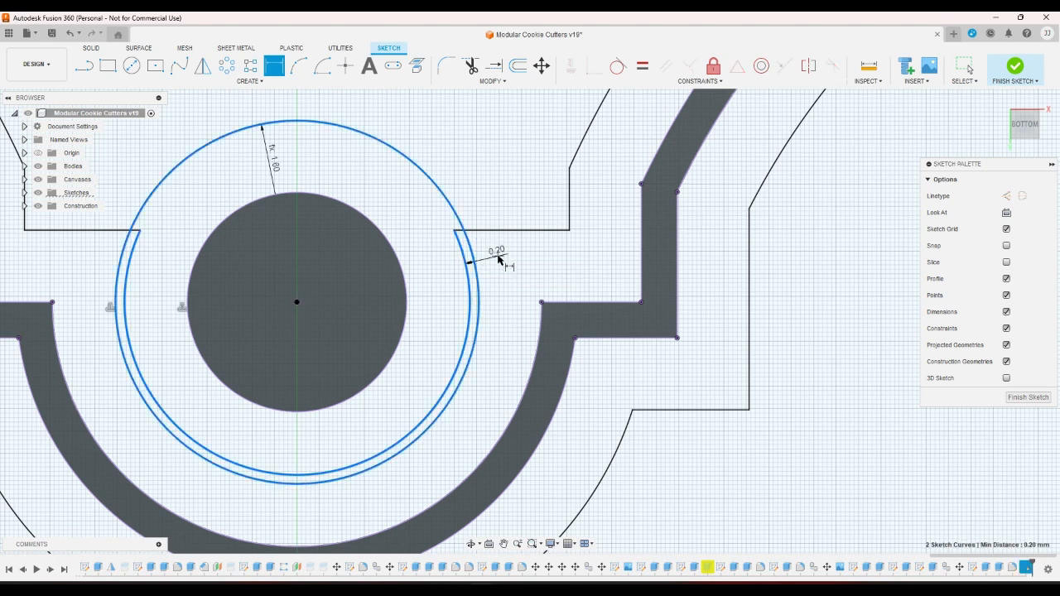
pyautogui.rightClick(497, 258)
pyautogui.press('Escape')
pyautogui.scroll(-4, 487, 265)
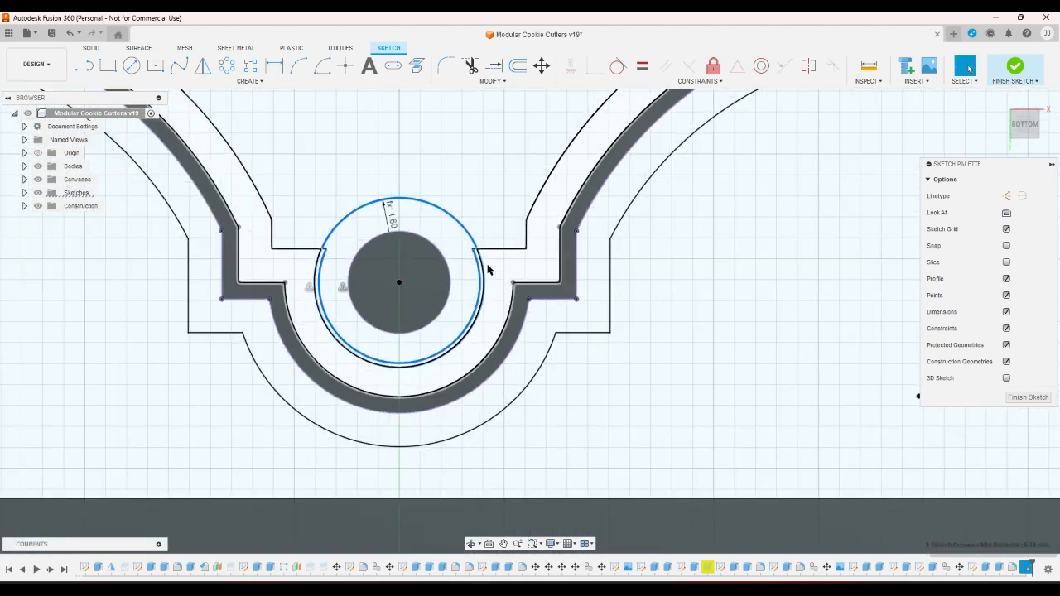
pyautogui.scroll(-5, 489, 269)
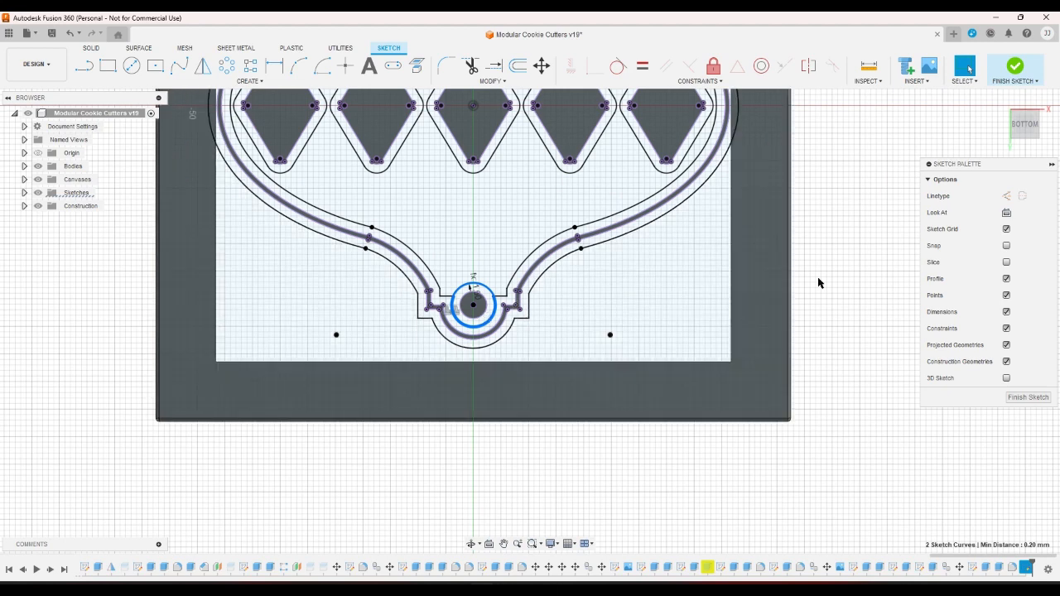
# - Finish the offset sketch, reopen the ornament outline sketch and set the hanging hole's distance dimension to 3.2 mm
pyautogui.click(1017, 70)
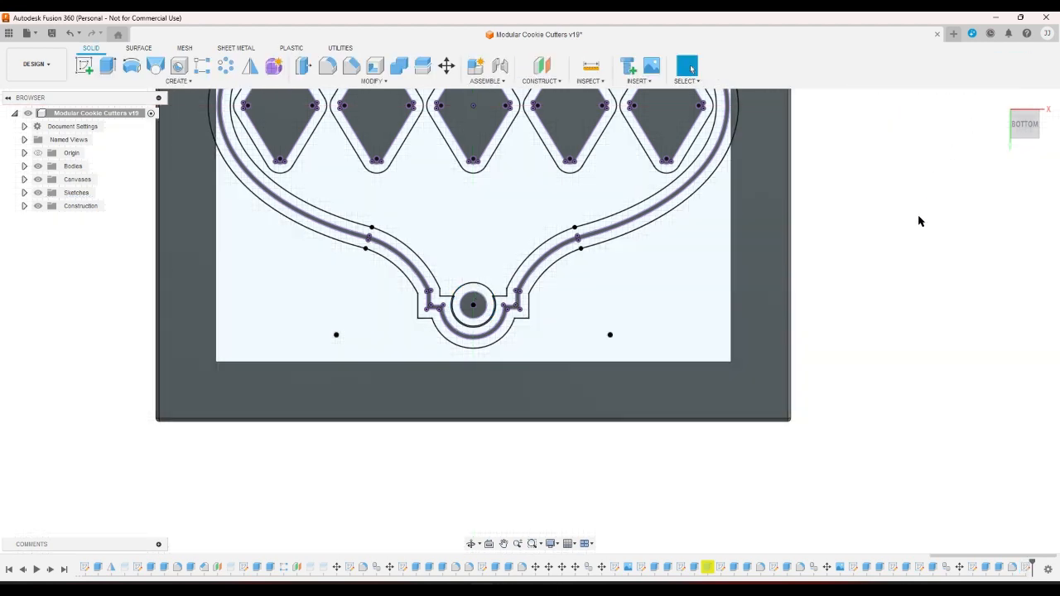
pyautogui.doubleClick(974, 568)
pyautogui.scroll(4, 498, 336)
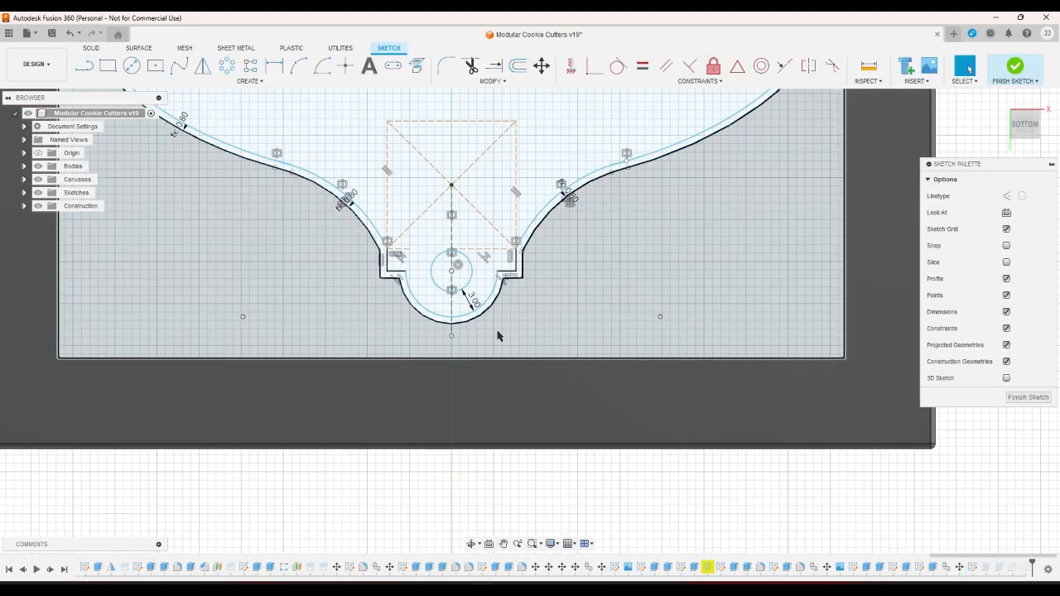
pyautogui.doubleClick(472, 301)
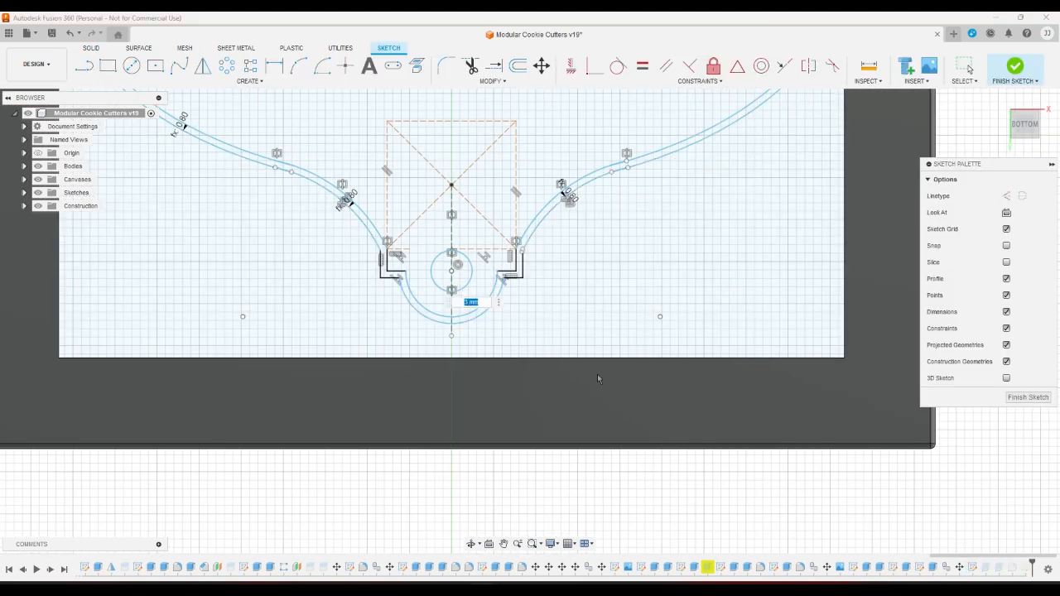
pyautogui.press('Left')
pyautogui.press('Left')
pyautogui.press('Left')
pyautogui.write('.2')
pyautogui.press('Return')
pyautogui.click(1017, 68)
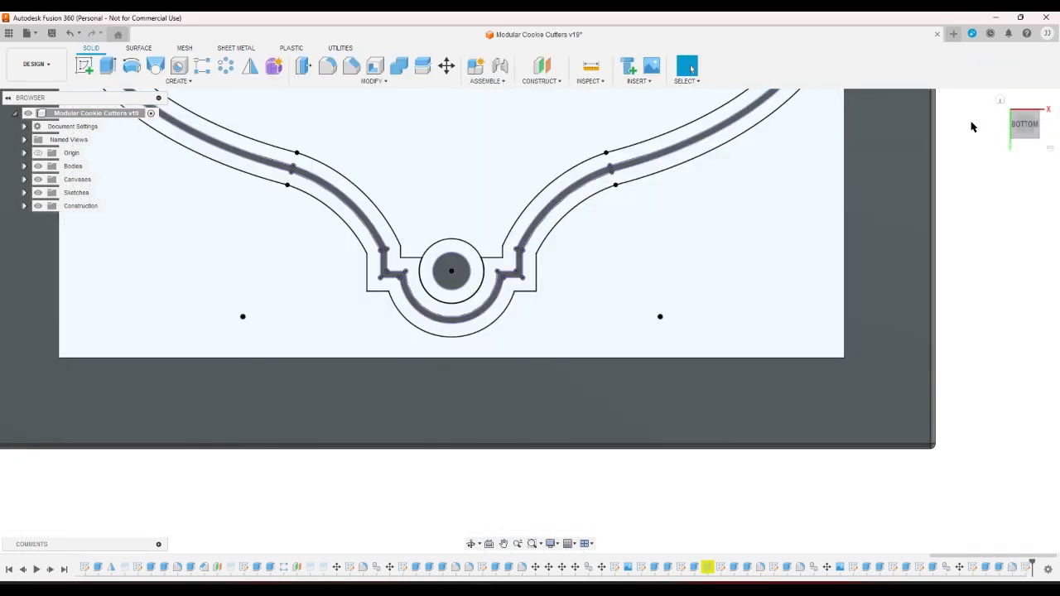
# - Extrude the outline wall, hanging hole and five diamond profiles with their offset borders to the square frame's upper face, joining them to it
pyautogui.scroll(1, 503, 275)
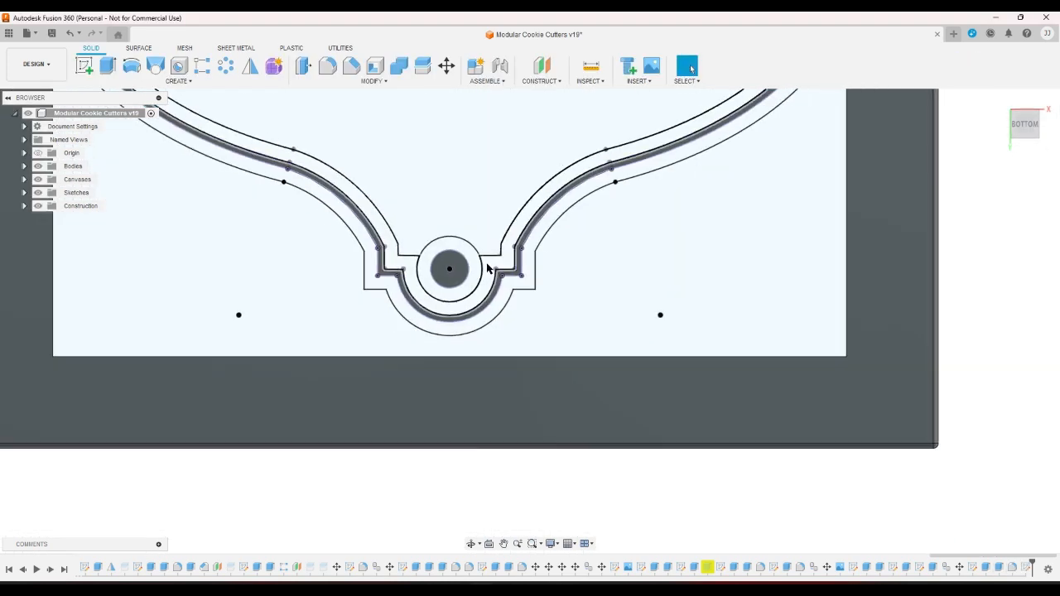
pyautogui.scroll(5, 504, 275)
pyautogui.scroll(-8, 519, 273)
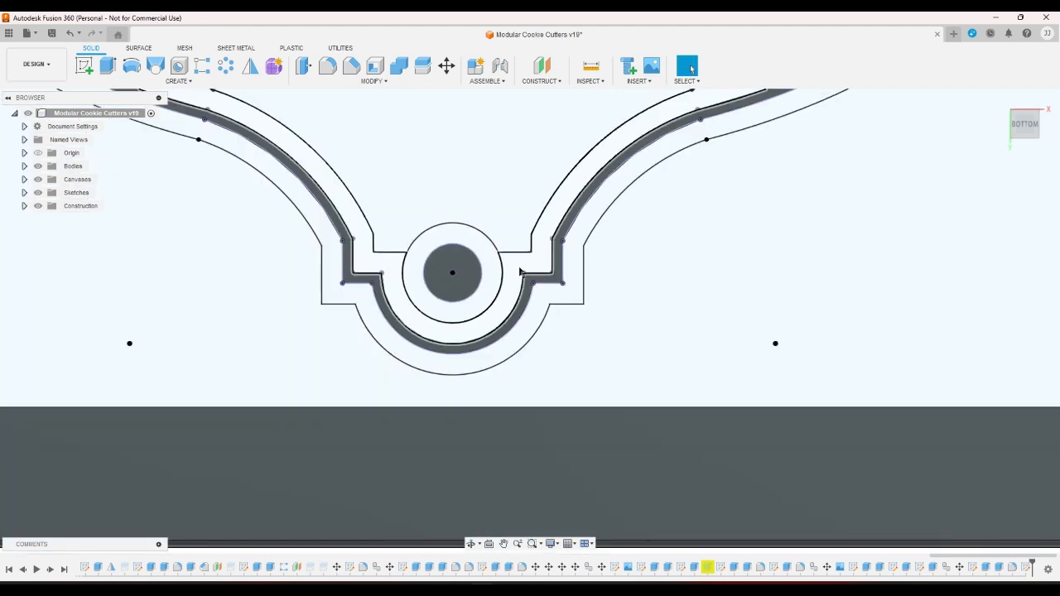
pyautogui.scroll(2, 787, 199)
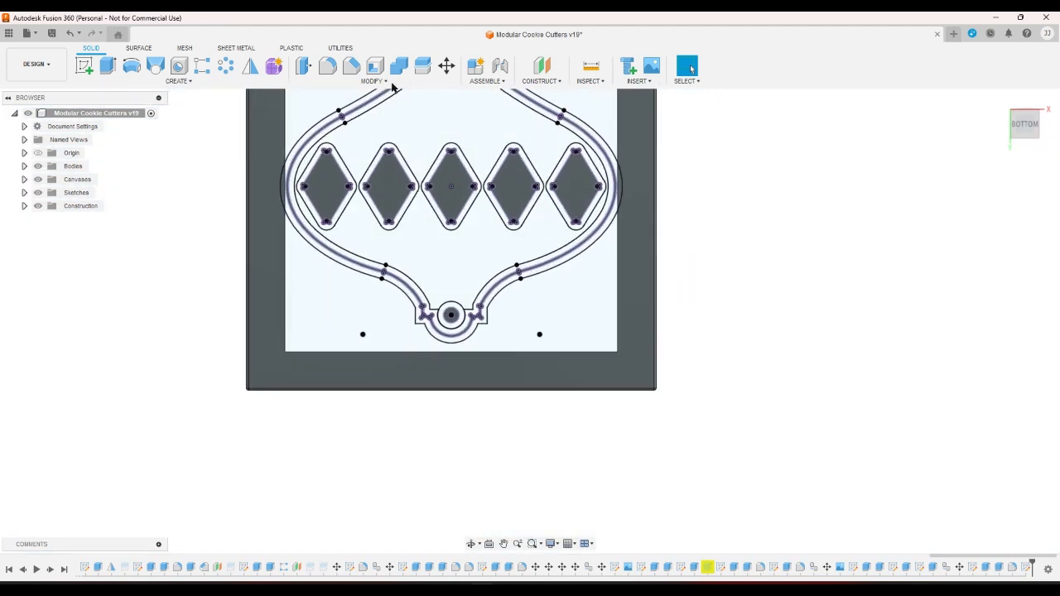
pyautogui.click(111, 68)
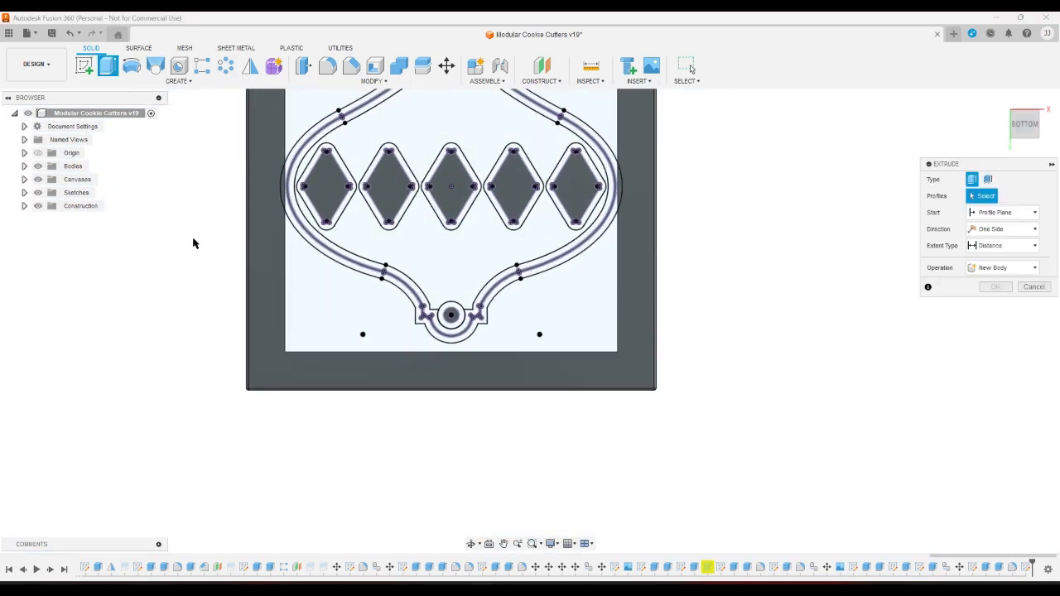
pyautogui.click(305, 239)
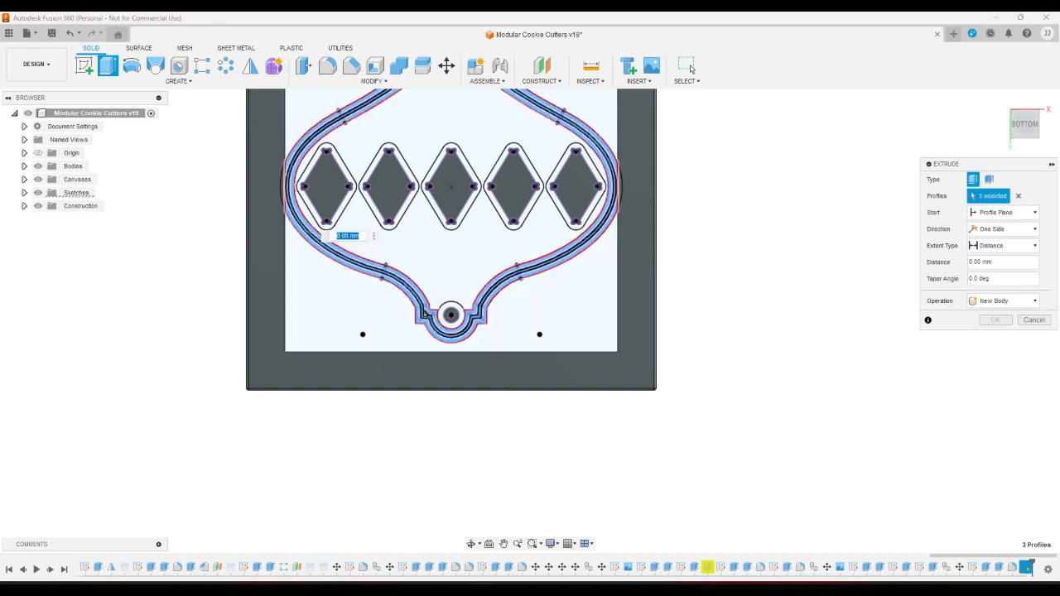
pyautogui.click(440, 305)
pyautogui.click(332, 223)
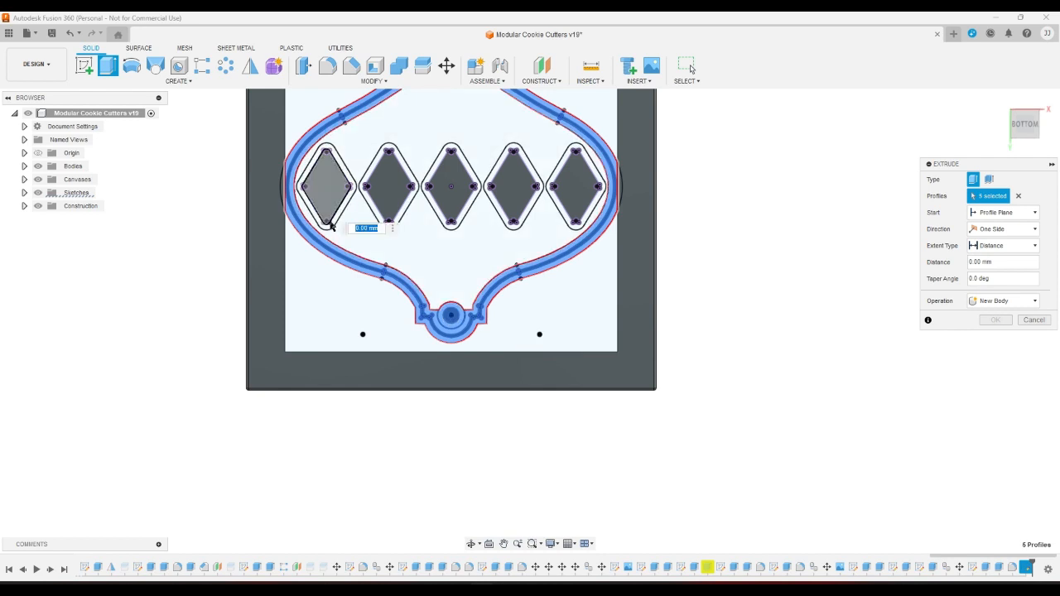
pyautogui.click(333, 207)
pyautogui.click(346, 206)
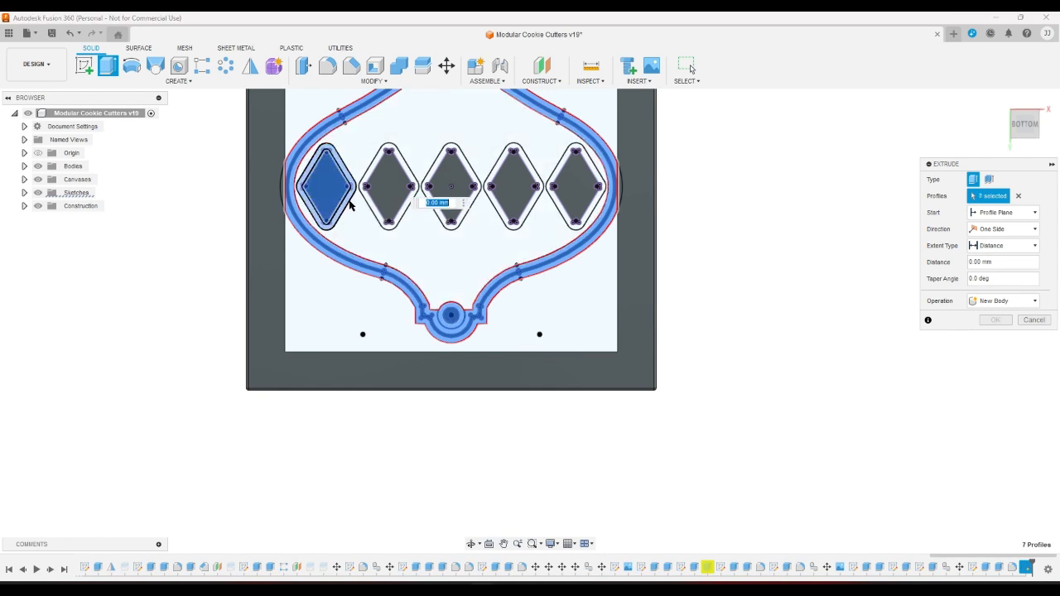
pyautogui.click(369, 199)
pyautogui.click(375, 193)
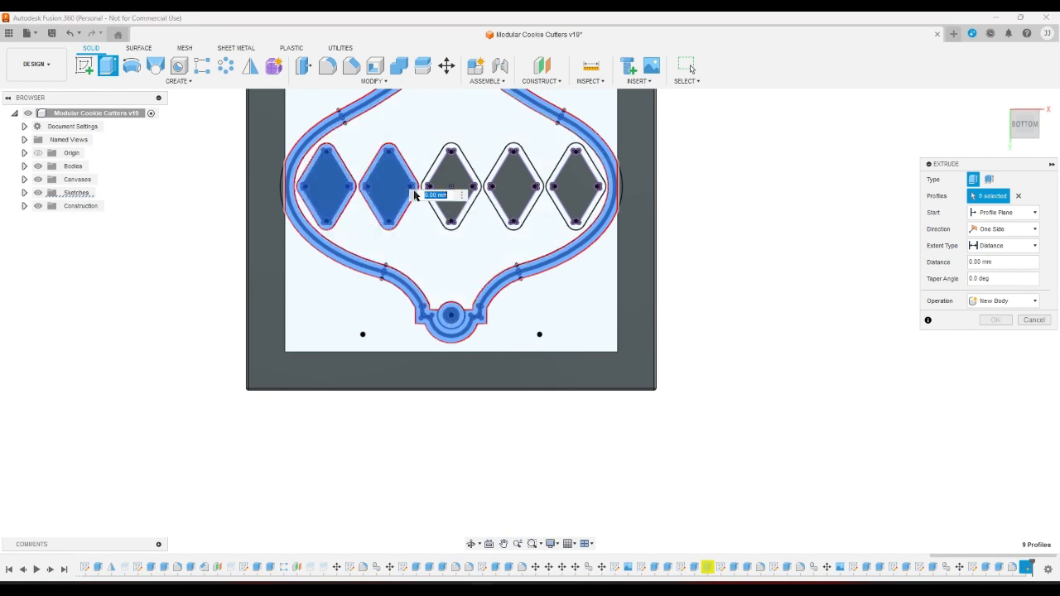
pyautogui.click(448, 213)
pyautogui.click(449, 212)
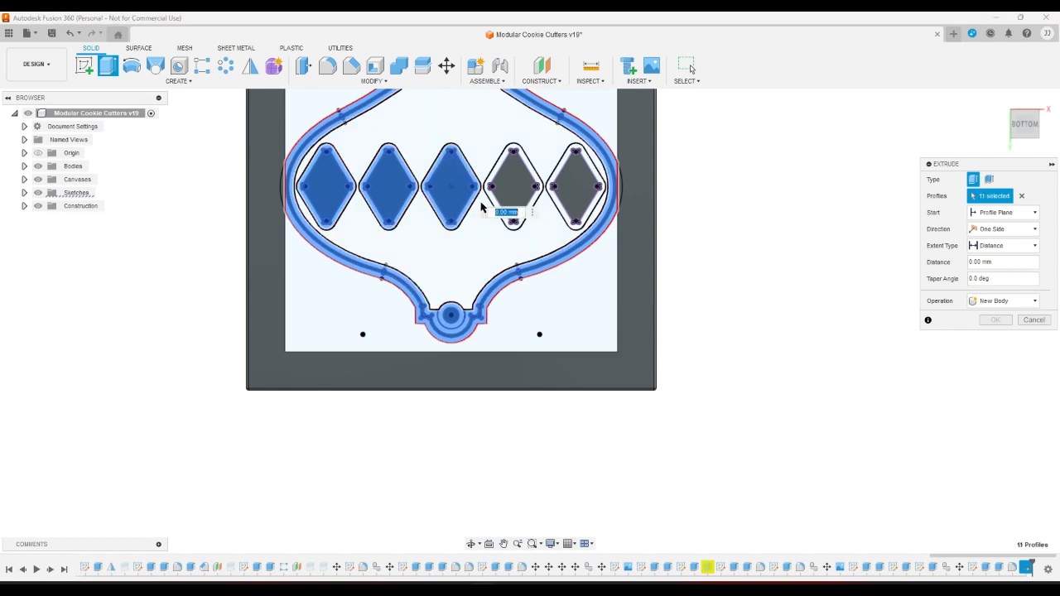
pyautogui.click(493, 199)
pyautogui.click(537, 199)
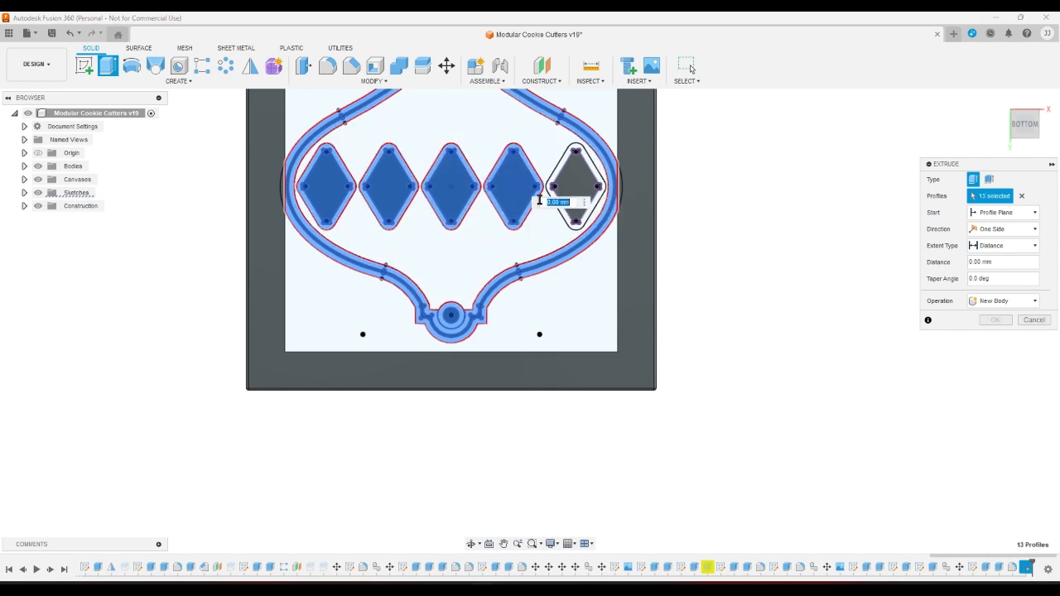
pyautogui.click(551, 201)
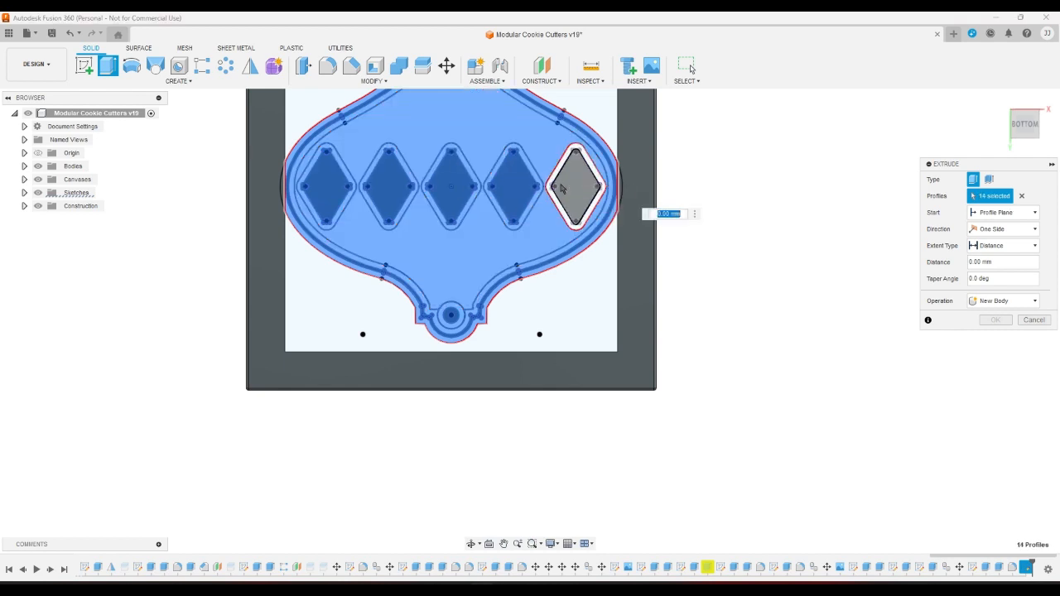
pyautogui.click(555, 187)
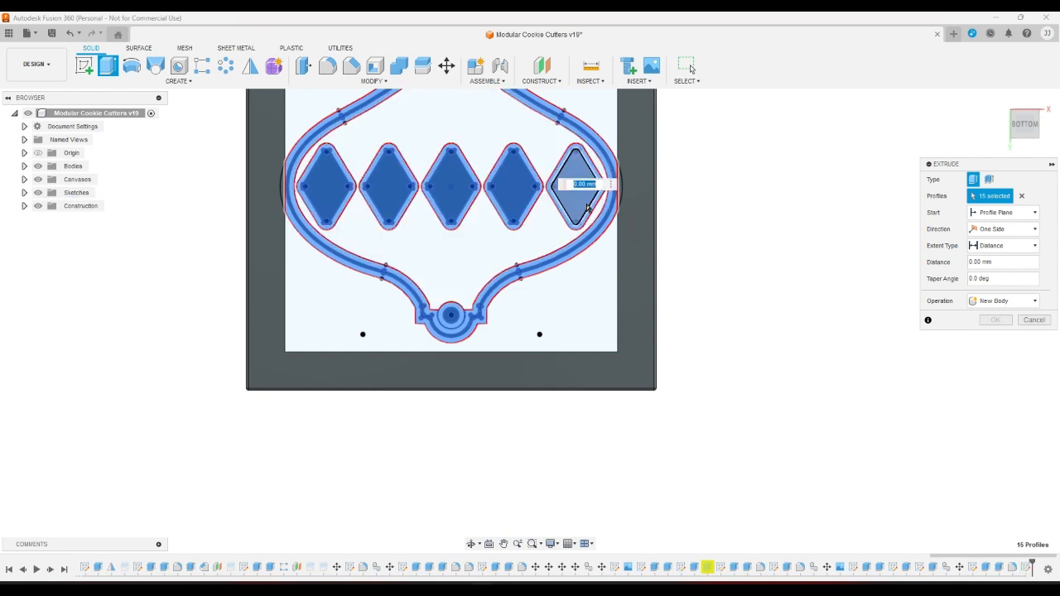
pyautogui.click(995, 246)
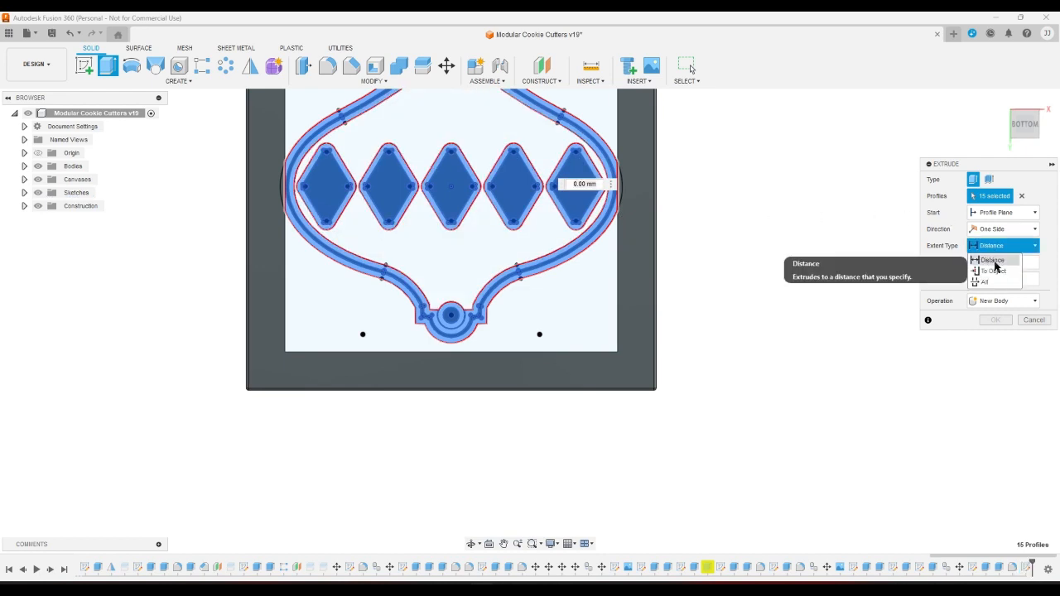
pyautogui.click(994, 277)
pyautogui.click(1000, 99)
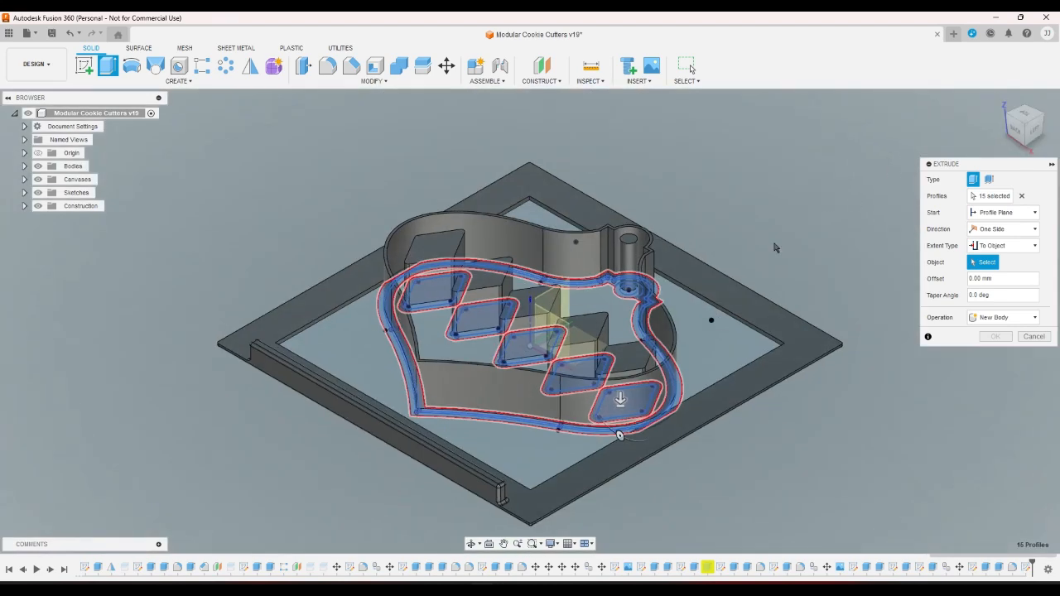
pyautogui.click(740, 300)
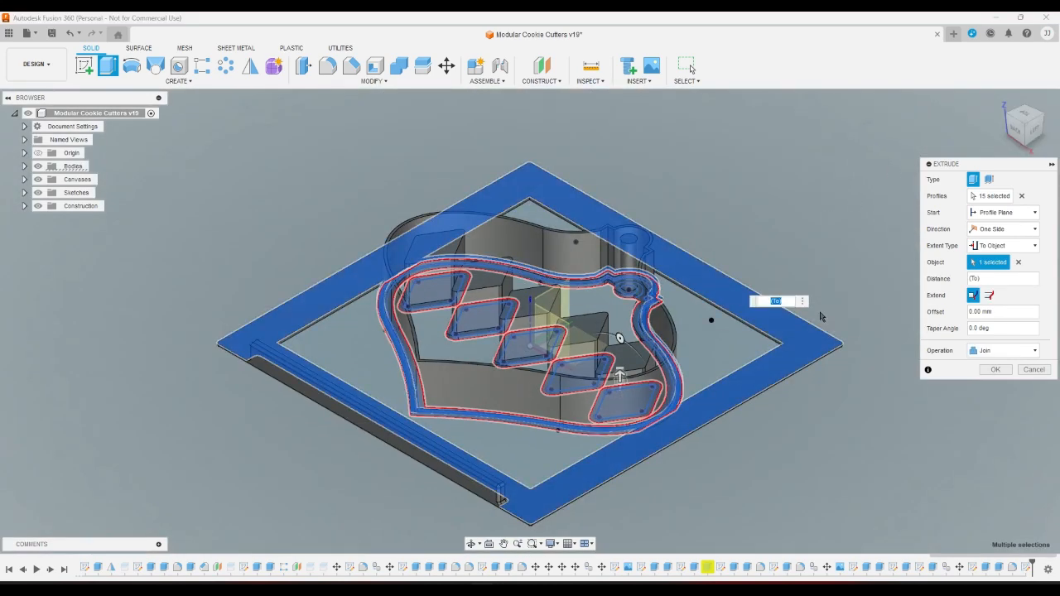
pyautogui.click(993, 370)
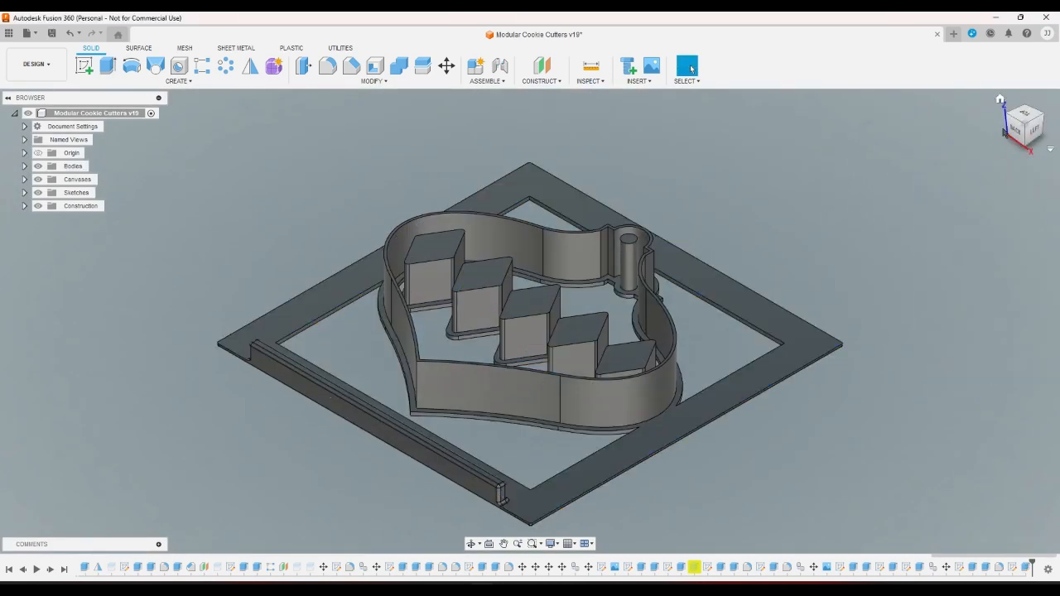
# - Reopen the offset sketch and draw two vertical lines, each about 8 mm, from the hanger neck's outer corners to the frame's nearest inner edge
pyautogui.click(1017, 117)
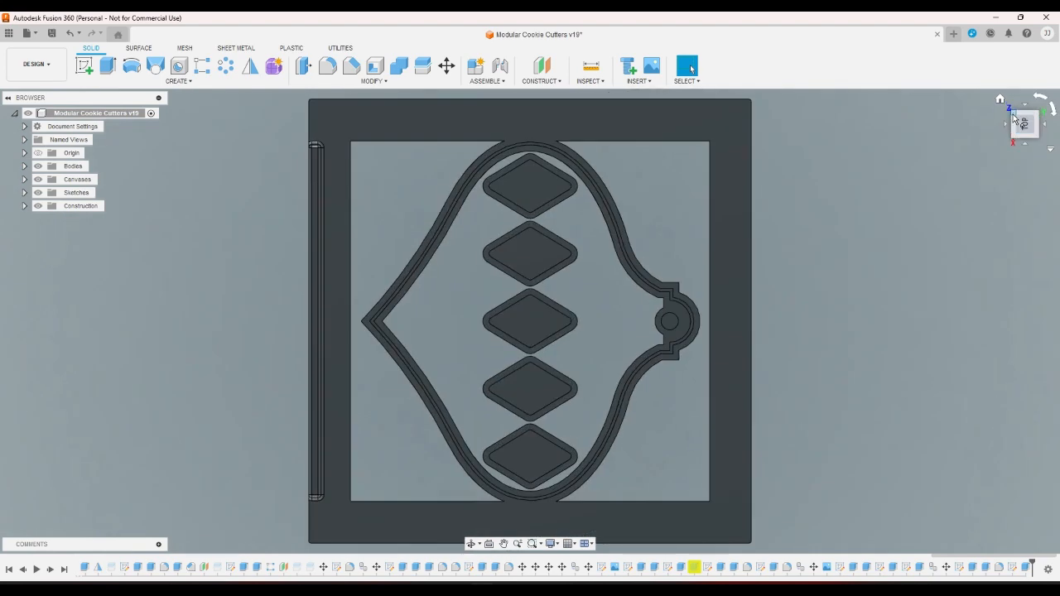
pyautogui.doubleClick(1013, 567)
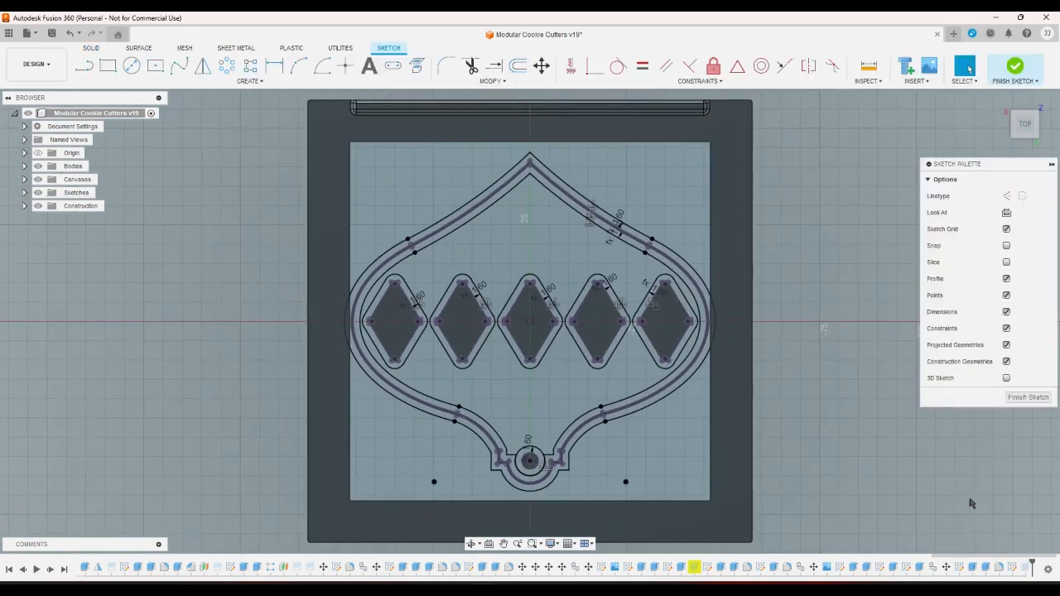
pyautogui.click(83, 65)
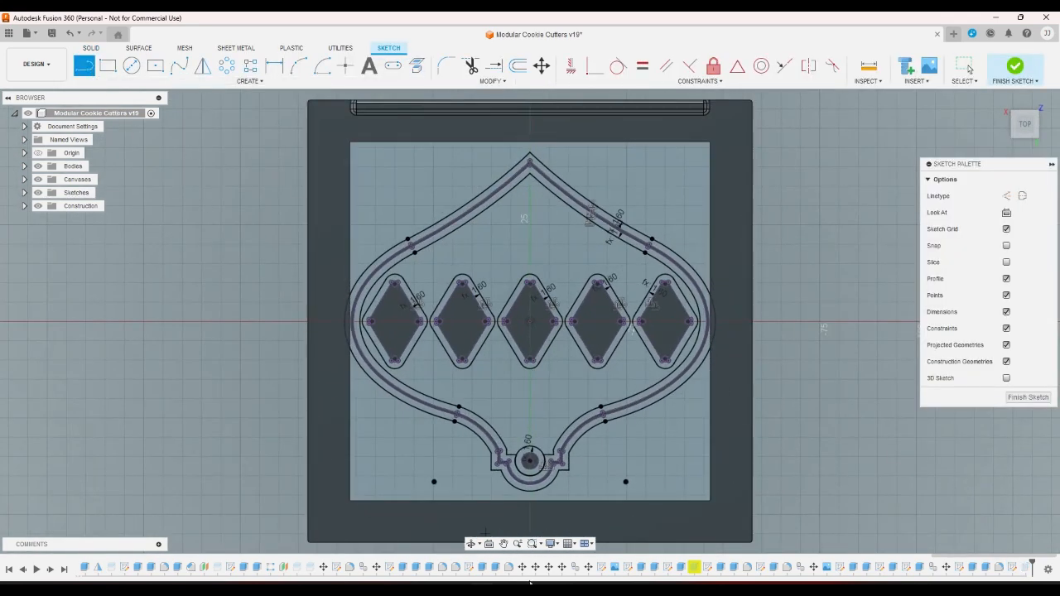
pyautogui.scroll(1, 490, 500)
pyautogui.scroll(2, 489, 498)
pyautogui.click(491, 457)
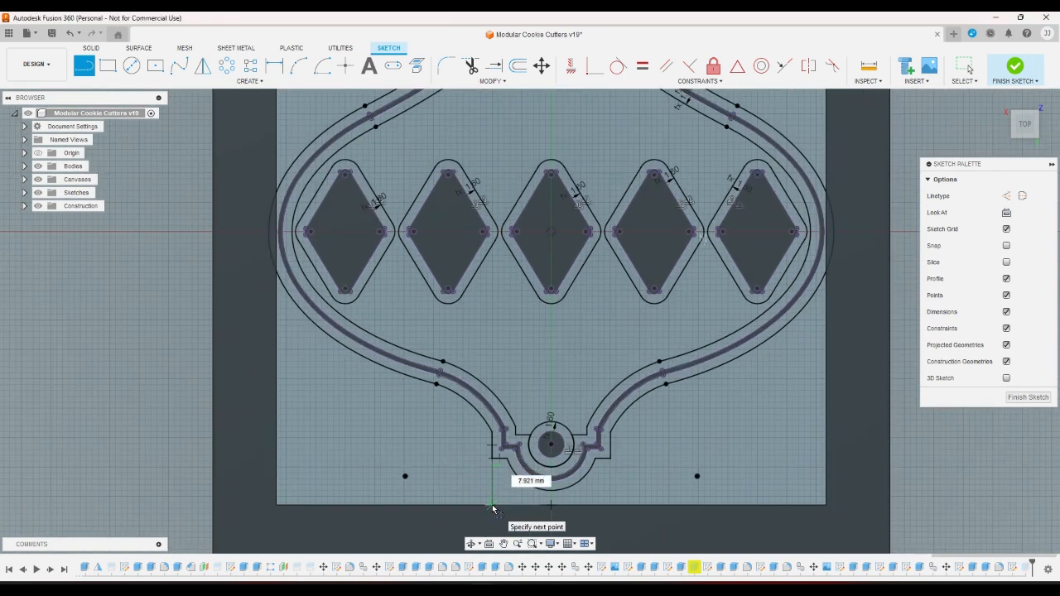
pyautogui.doubleClick(492, 504)
pyautogui.click(611, 458)
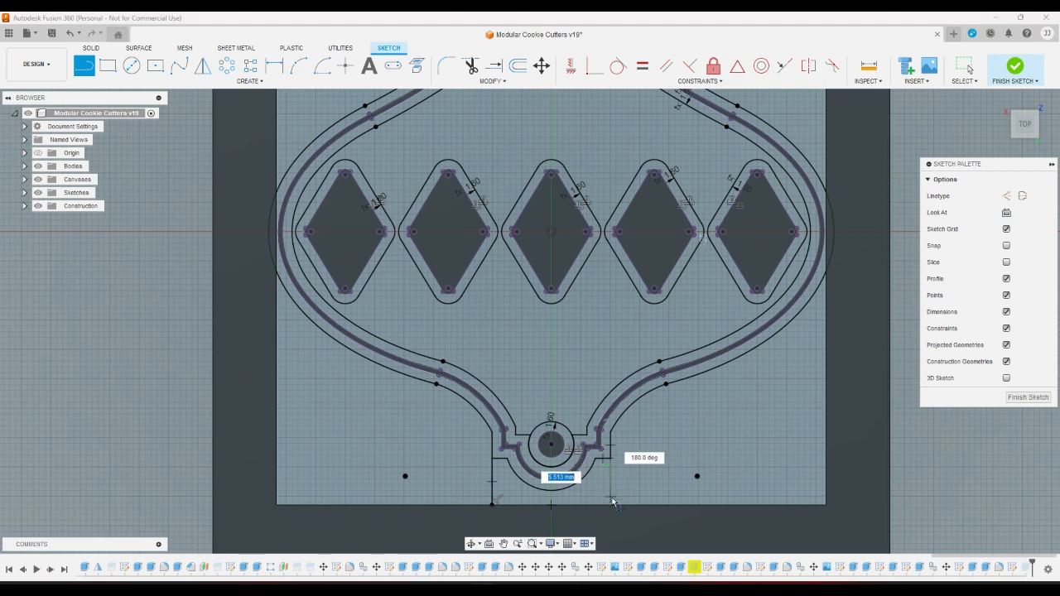
pyautogui.doubleClick(611, 503)
# - Draw two vertical lines from the outer outline on either side of the ornament's pointed tip to the frame's nearest inner edge
pyautogui.scroll(-3, 610, 504)
pyautogui.scroll(3, 608, 263)
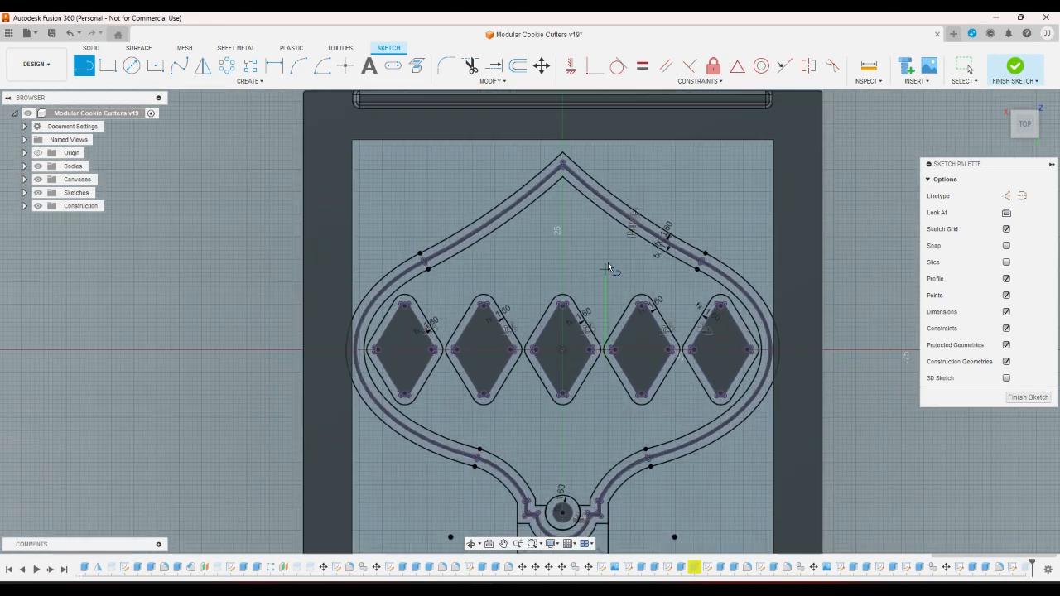
pyautogui.scroll(-3, 602, 378)
pyautogui.scroll(2, 613, 318)
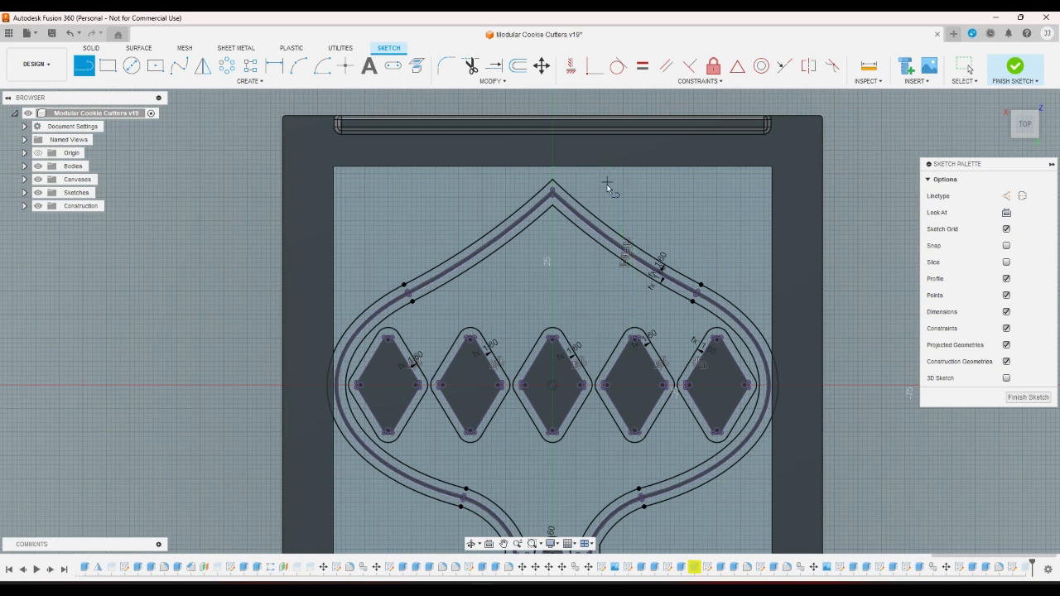
pyautogui.scroll(-2, 639, 256)
pyautogui.scroll(1, 634, 229)
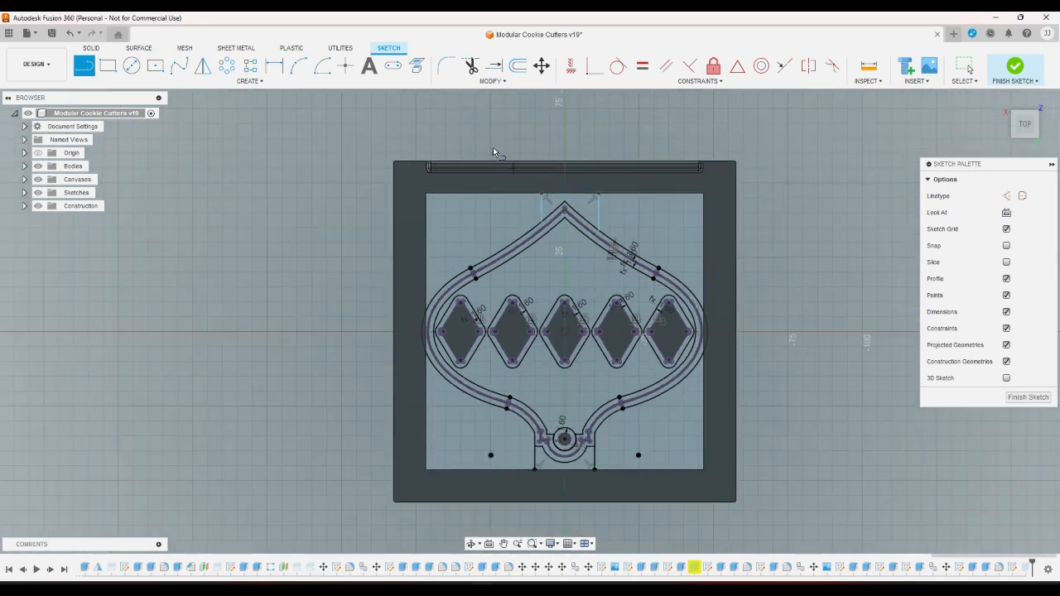
# - Dimension the left vertical line at the ornament's pointed tip to 5 mm from the tip point
pyautogui.click(274, 65)
pyautogui.scroll(1, 566, 200)
pyautogui.scroll(3, 565, 201)
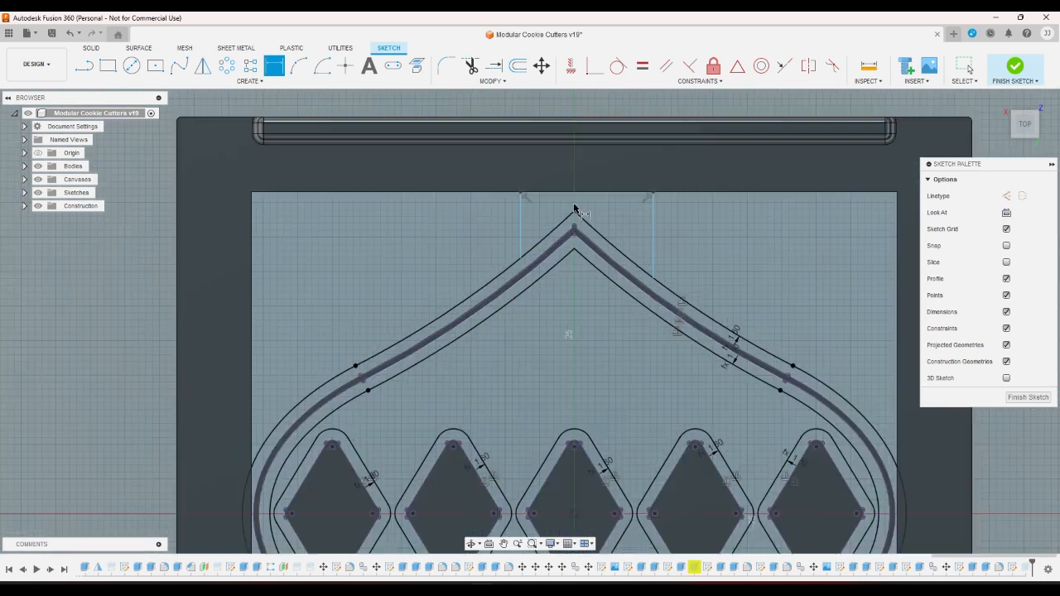
pyautogui.click(522, 221)
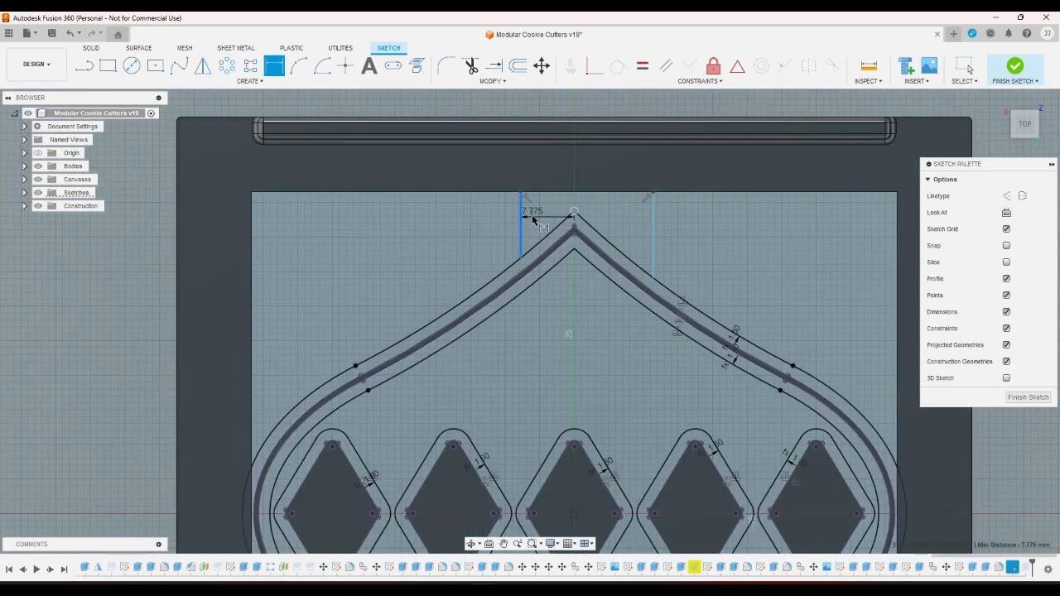
pyautogui.click(535, 216)
pyautogui.write('8')
pyautogui.press('Return')
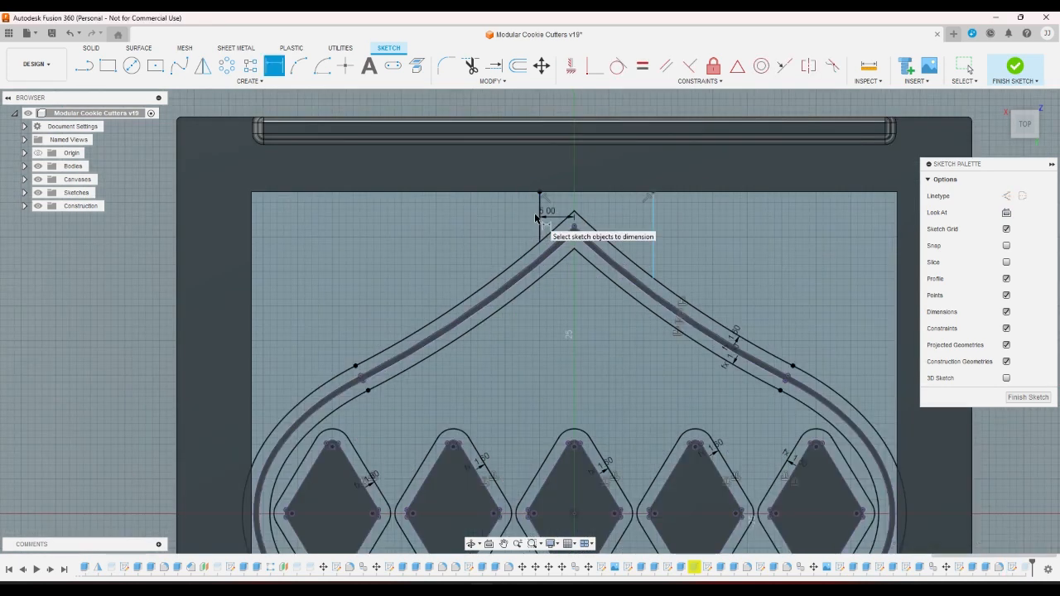
# - Dimension the right vertical line at the ornament's tip to 5 mm from the tip point
pyautogui.click(653, 209)
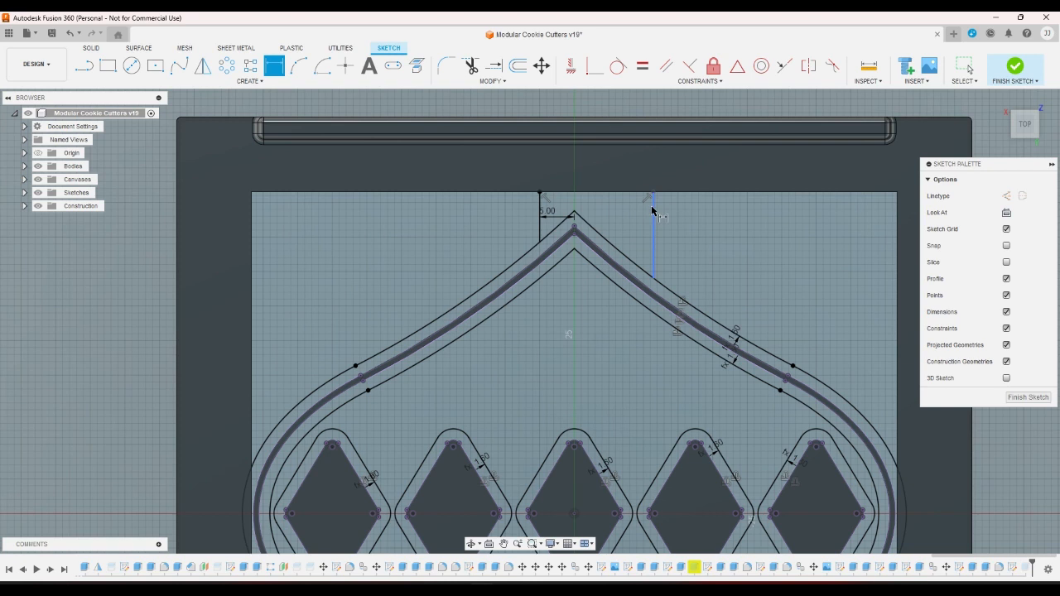
pyautogui.click(575, 226)
pyautogui.click(609, 222)
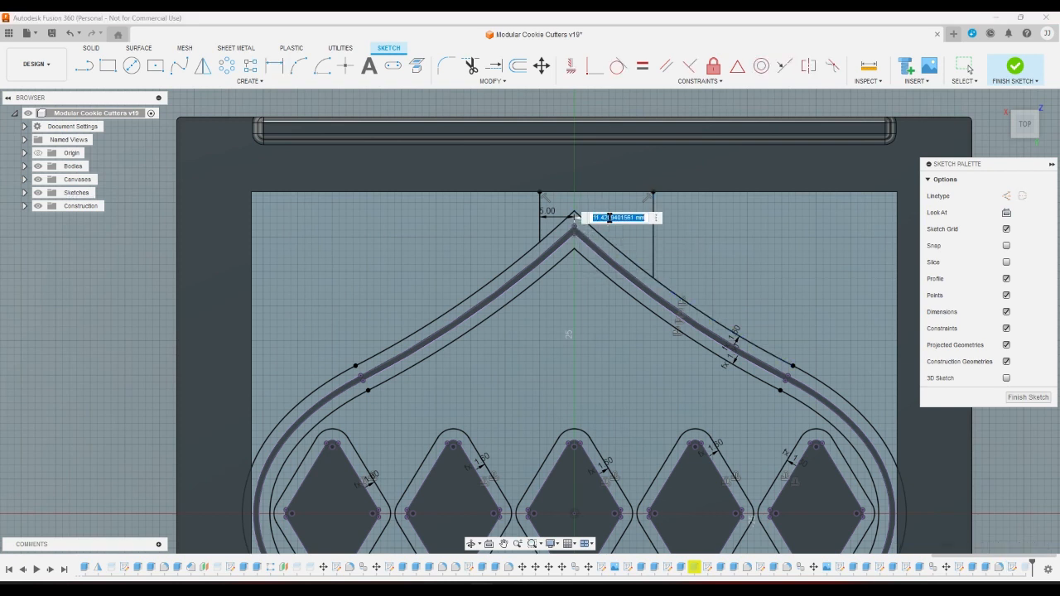
pyautogui.write('5')
pyautogui.press('Return')
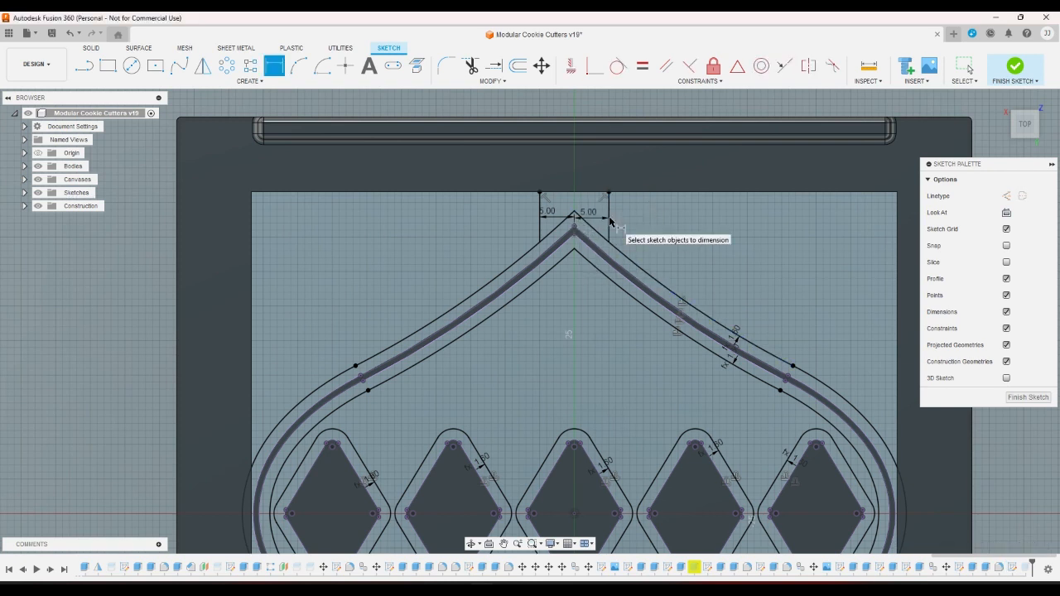
# - Draw three aligned horizontal lines through the upper halves of the diamonds, bridging the borders of the first four diamonds from the left
pyautogui.scroll(-2, 611, 222)
pyautogui.press('l')
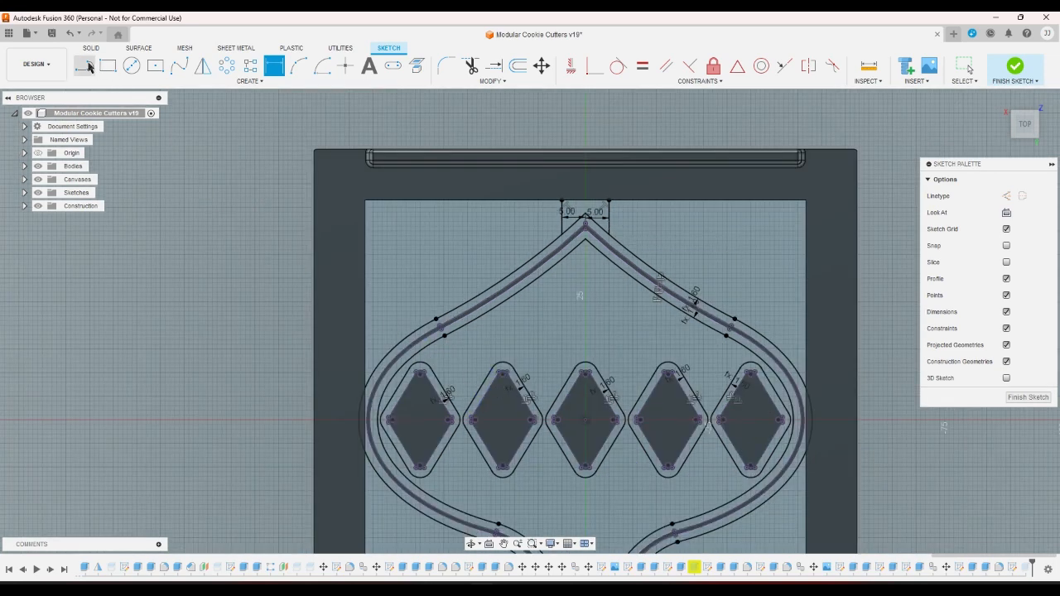
pyautogui.scroll(3, 466, 404)
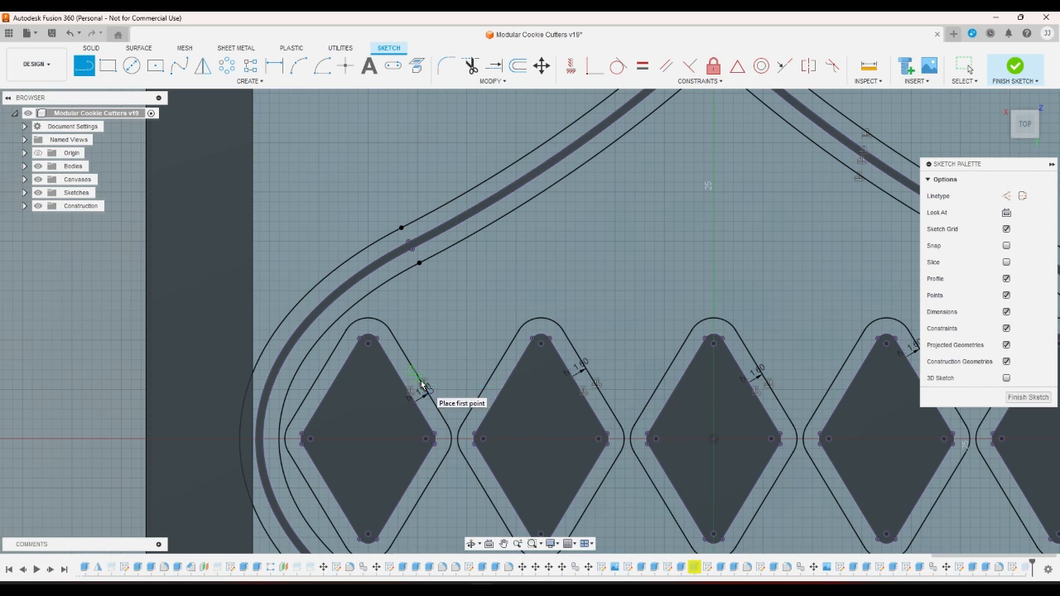
pyautogui.click(422, 383)
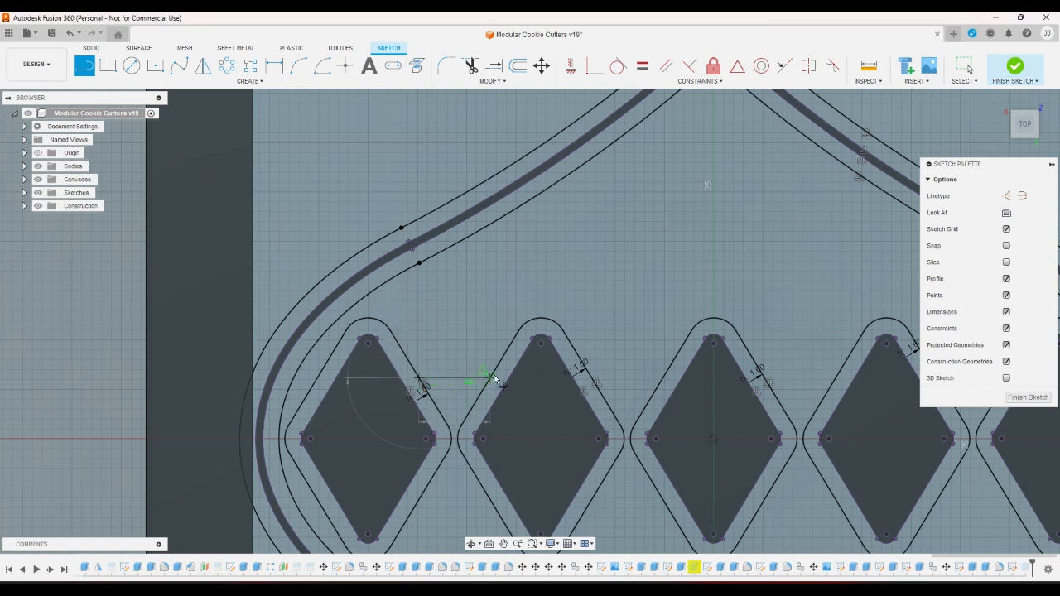
pyautogui.doubleClick(495, 378)
pyautogui.click(593, 379)
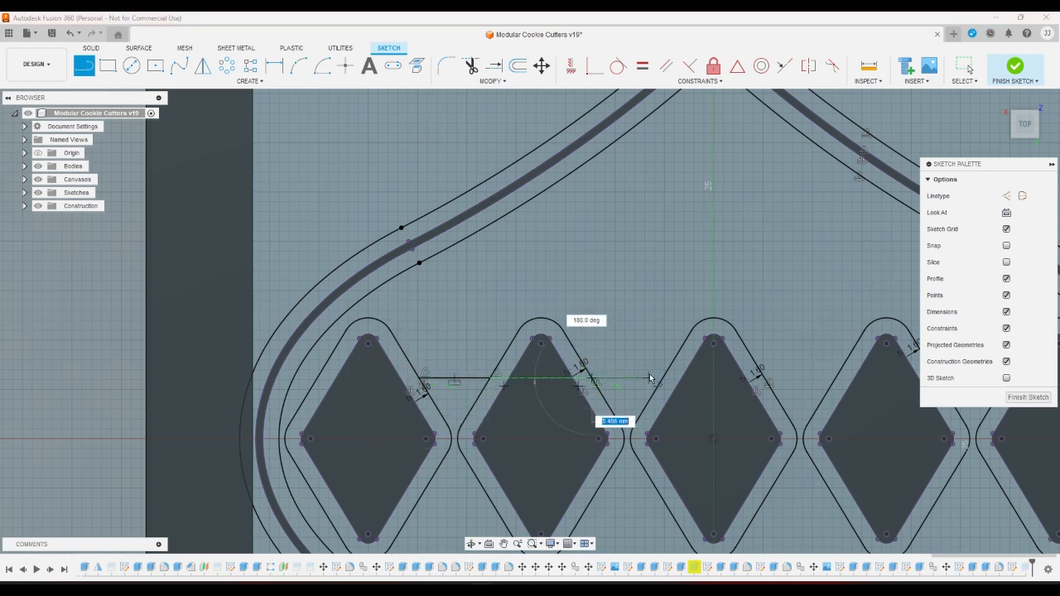
pyautogui.doubleClick(668, 379)
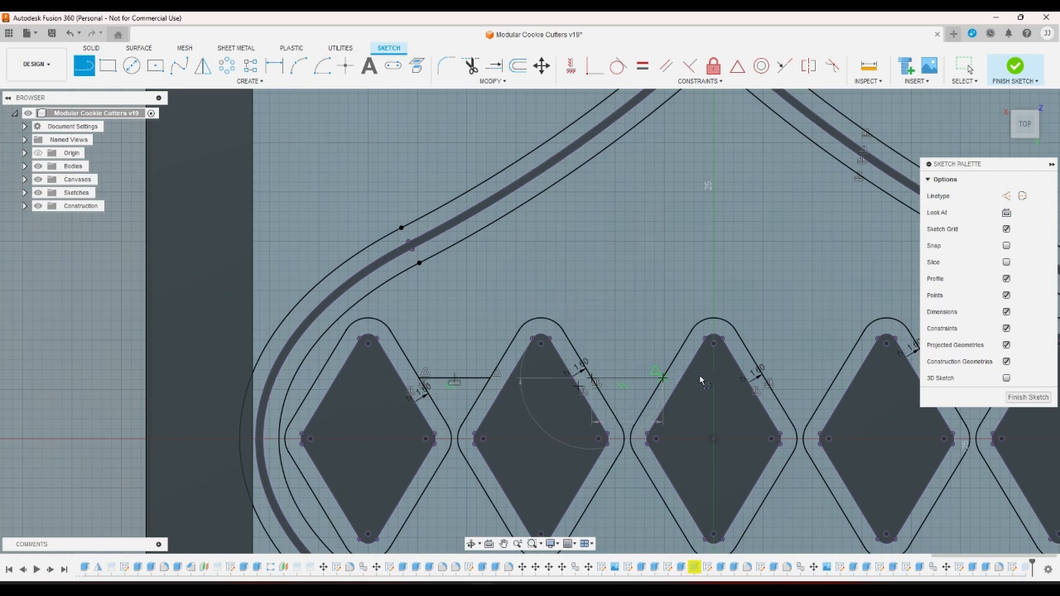
pyautogui.click(754, 379)
pyautogui.doubleClick(835, 379)
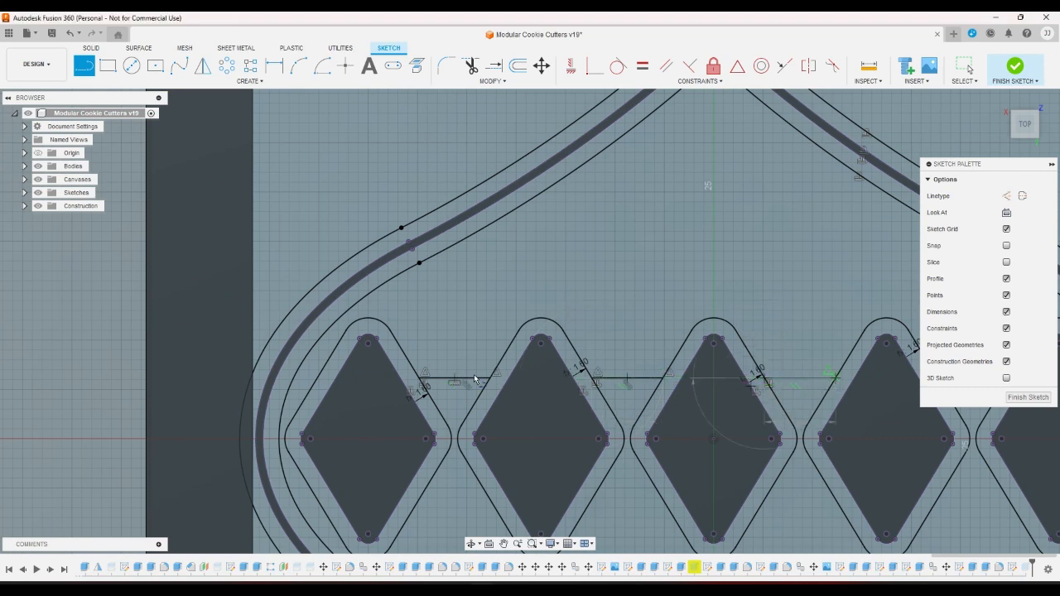
# - Continue the upper row with horizontal lines from the fourth to the fifth diamond's border and from the fifth to the ornament outline
pyautogui.scroll(-3, 469, 378)
pyautogui.scroll(2, 797, 380)
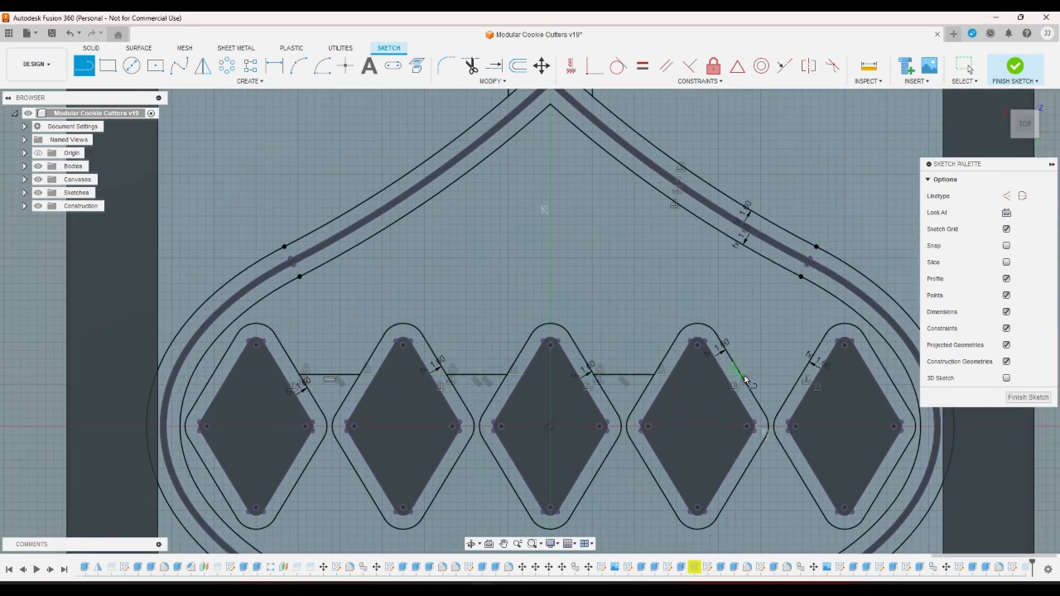
pyautogui.click(742, 378)
pyautogui.doubleClick(802, 379)
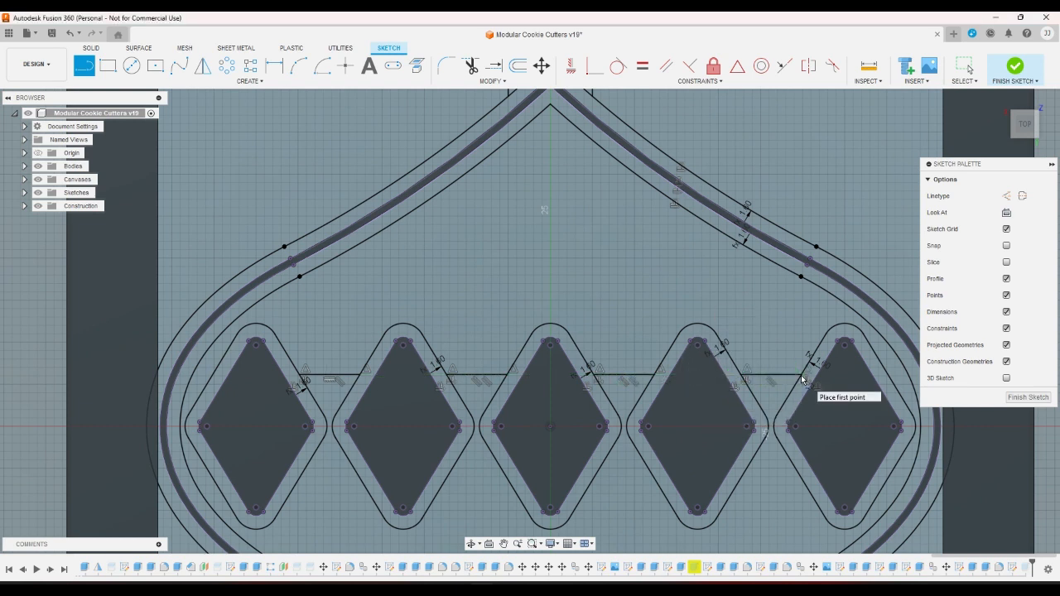
pyautogui.click(892, 377)
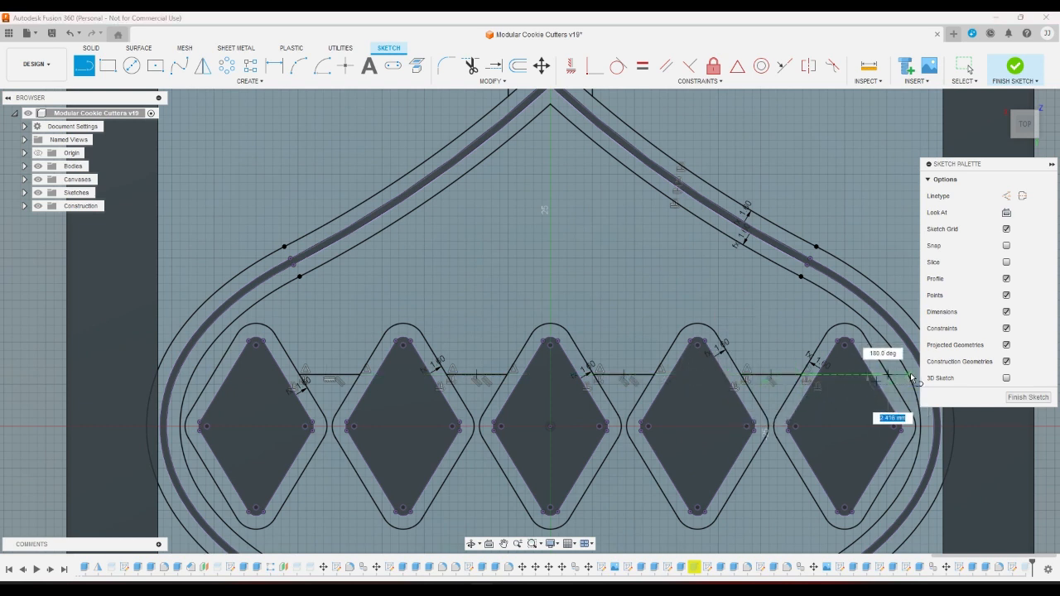
pyautogui.doubleClick(910, 383)
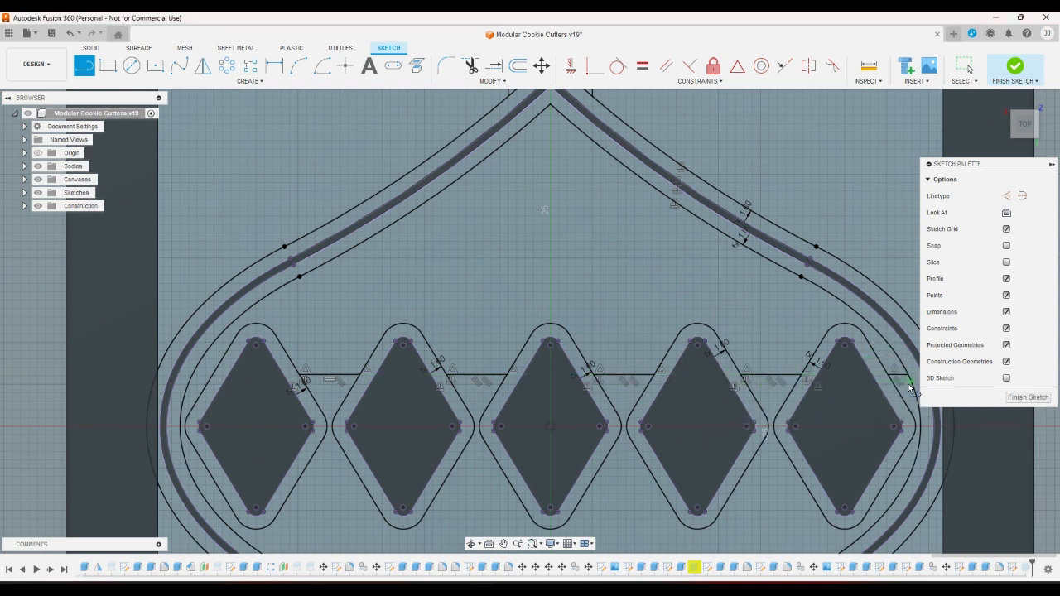
# - Start a lower row with a horizontal line about 2.4 mm from the fifth diamond to the outline and two about 7.2 mm linking the fifth, fourth and third
pyautogui.click(889, 479)
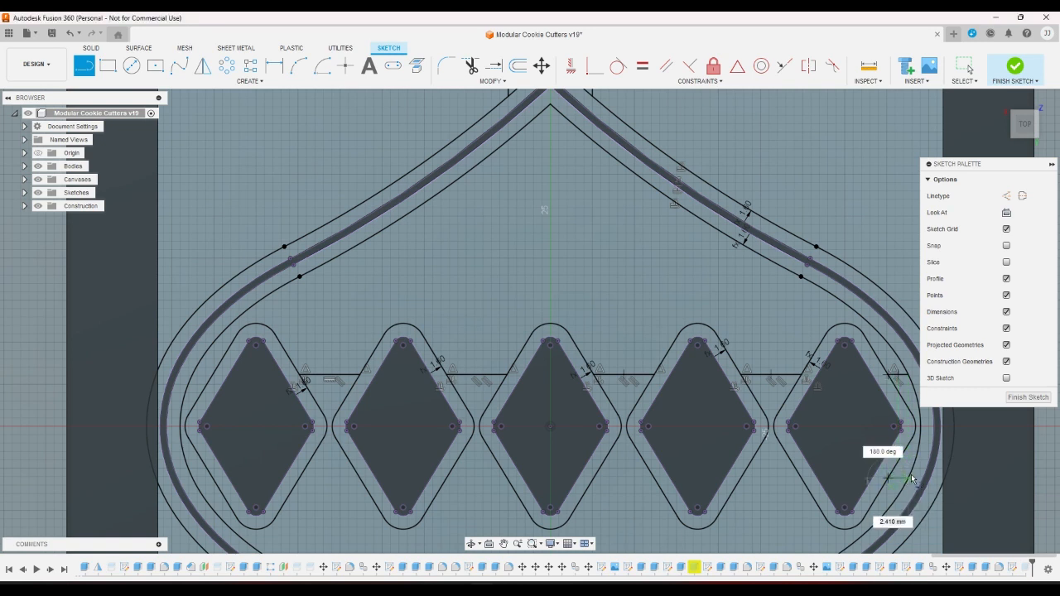
pyautogui.doubleClick(911, 478)
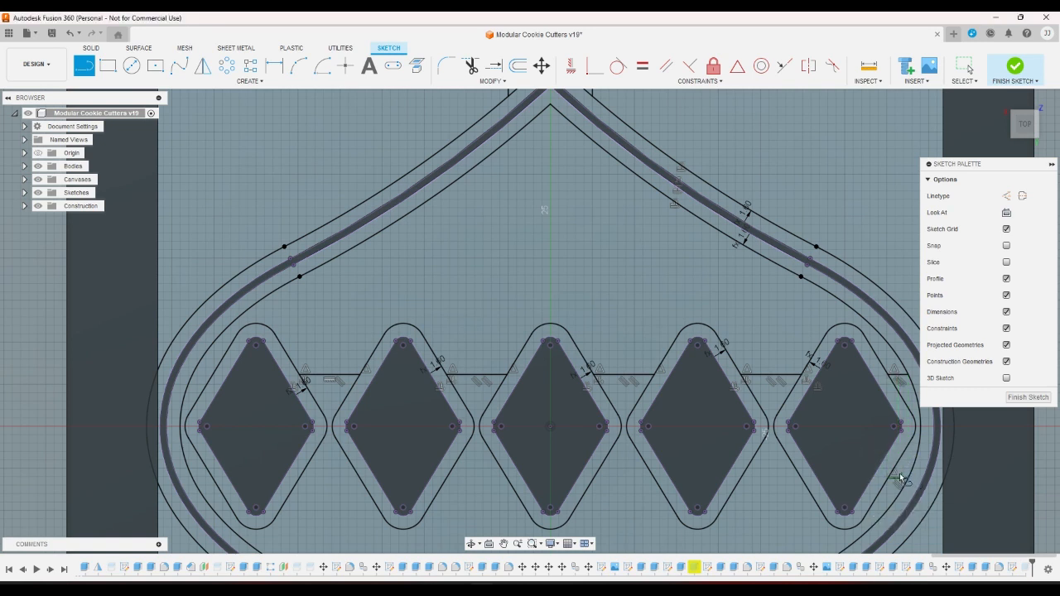
pyautogui.click(800, 479)
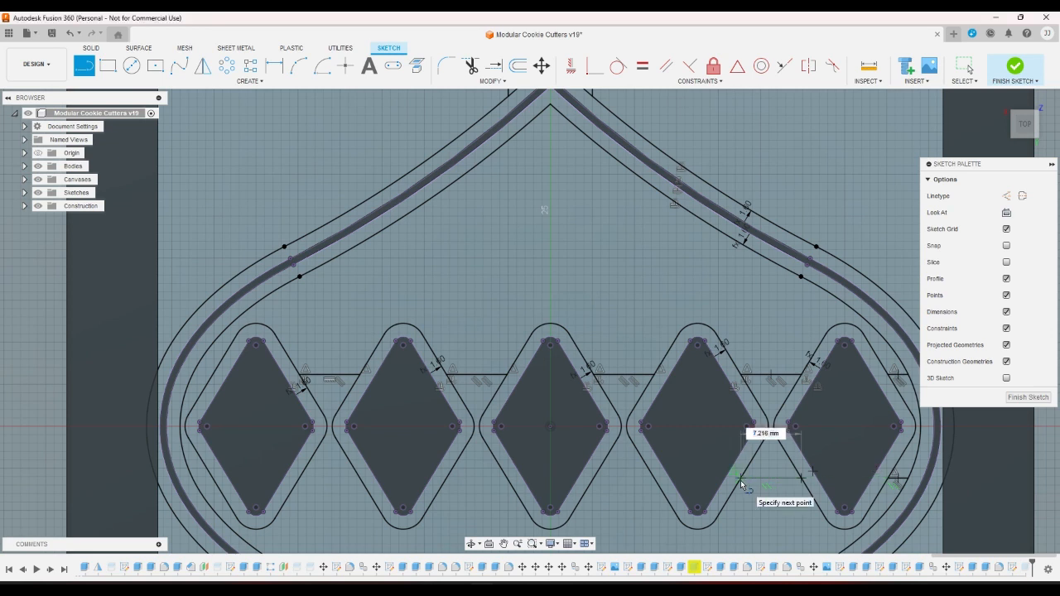
pyautogui.doubleClick(741, 480)
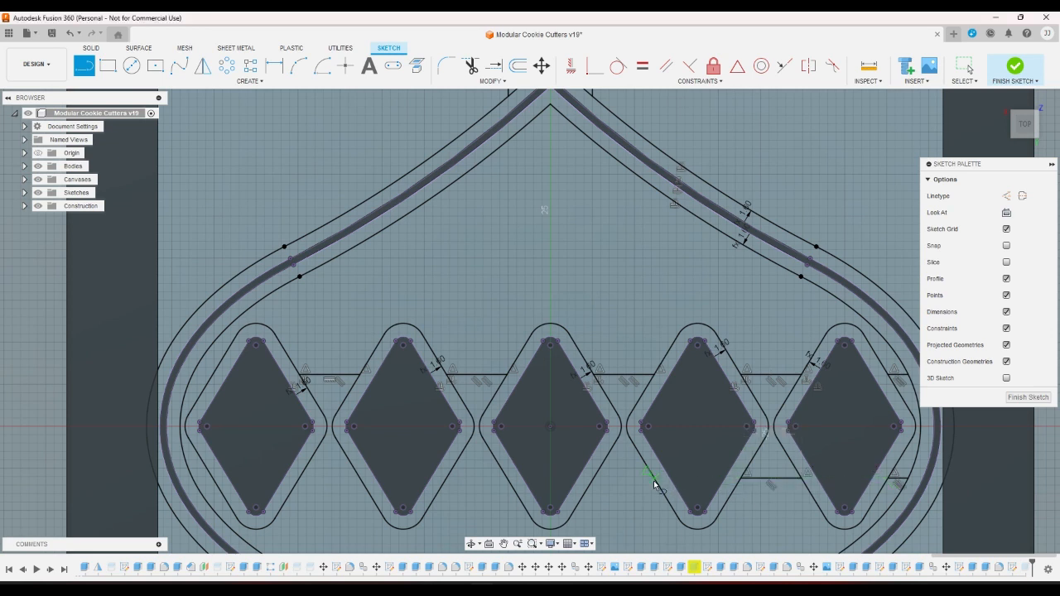
pyautogui.click(654, 480)
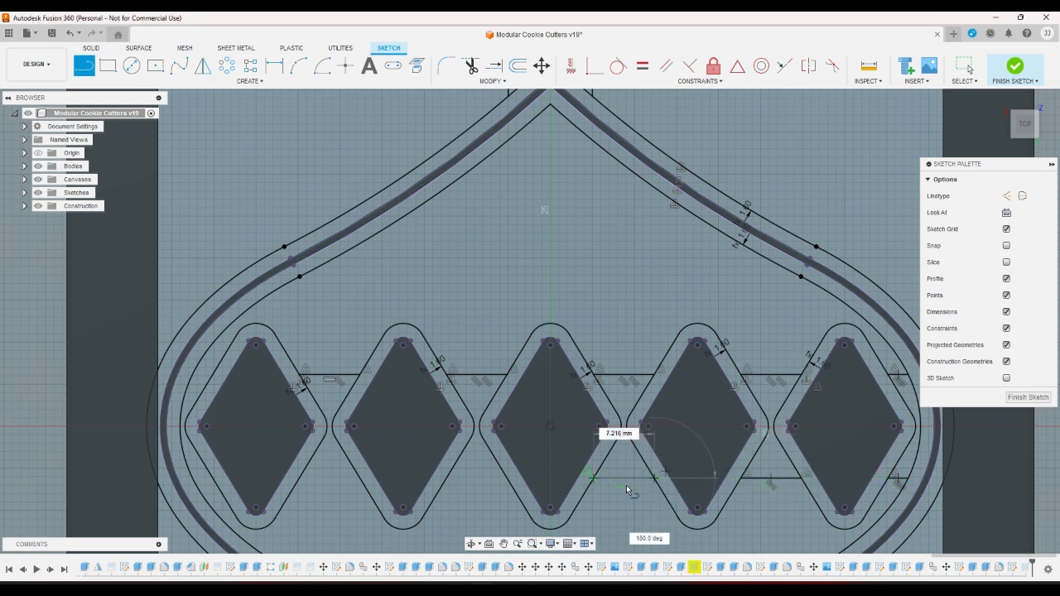
pyautogui.doubleClick(595, 480)
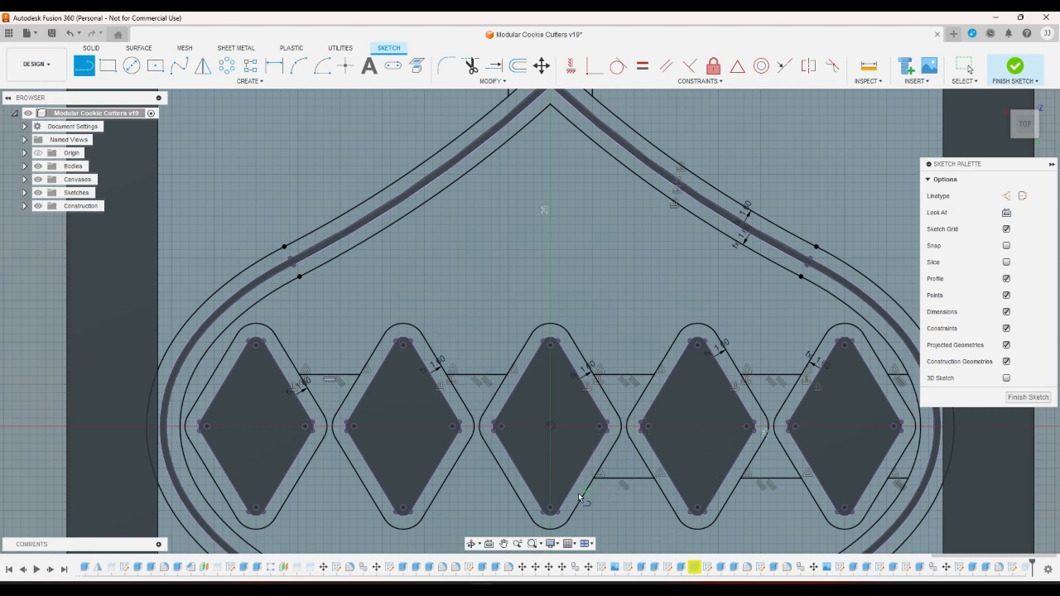
# - Complete the lower row with two lines about 7.2 mm linking the third, second and first diamonds and one about 2.4 mm to the outline; finish the sketch
pyautogui.click(507, 479)
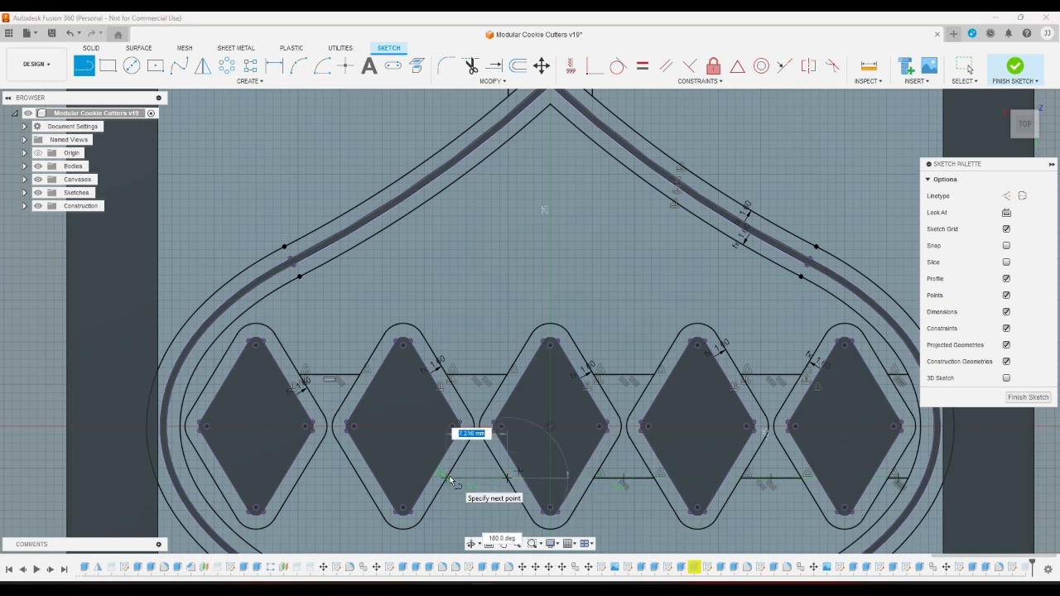
pyautogui.doubleClick(453, 478)
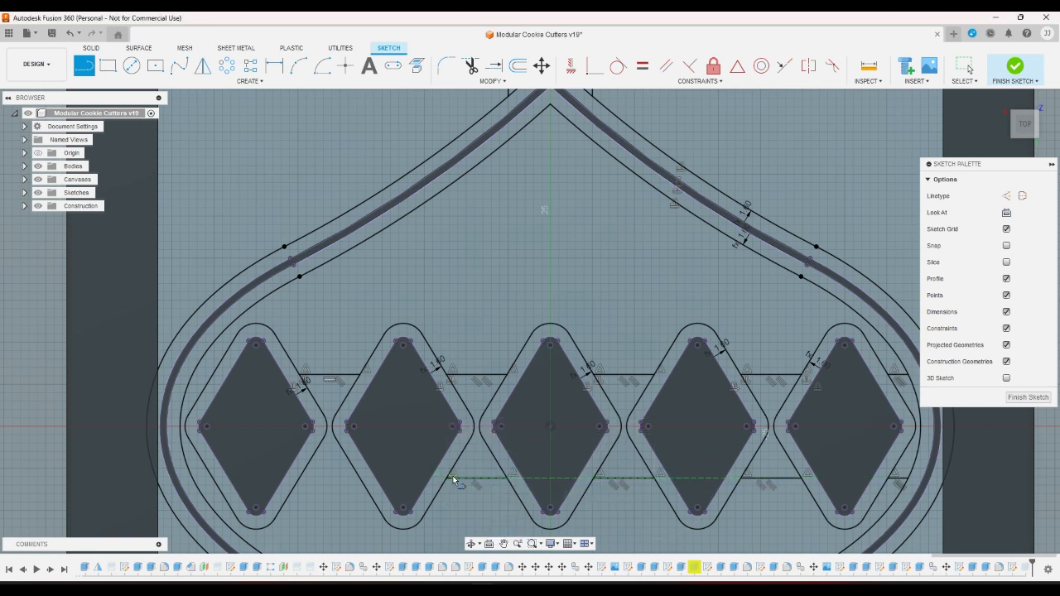
pyautogui.click(365, 479)
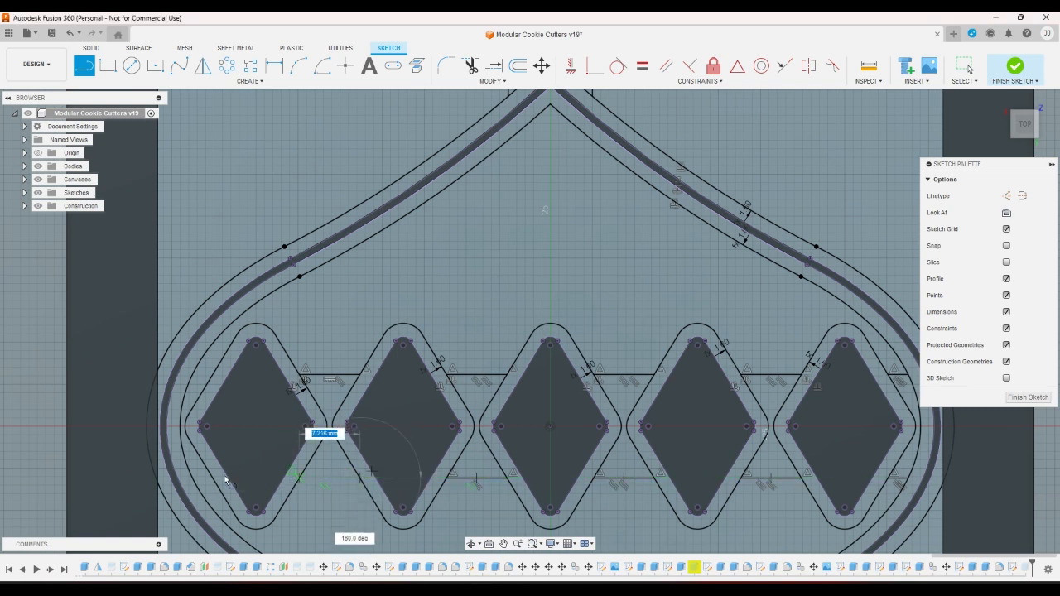
pyautogui.doubleClick(299, 479)
pyautogui.click(213, 479)
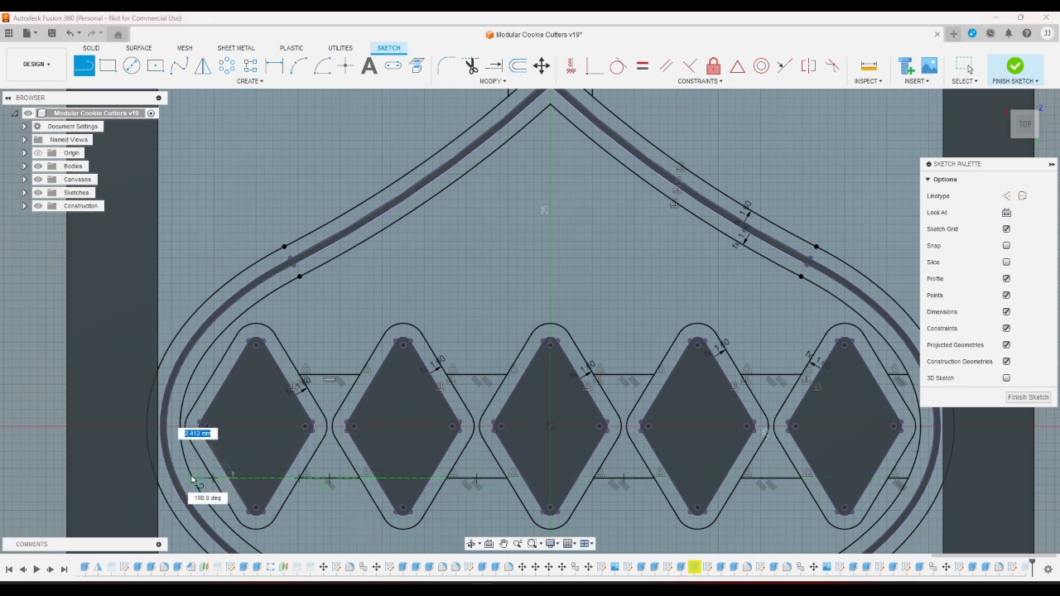
pyautogui.doubleClick(192, 479)
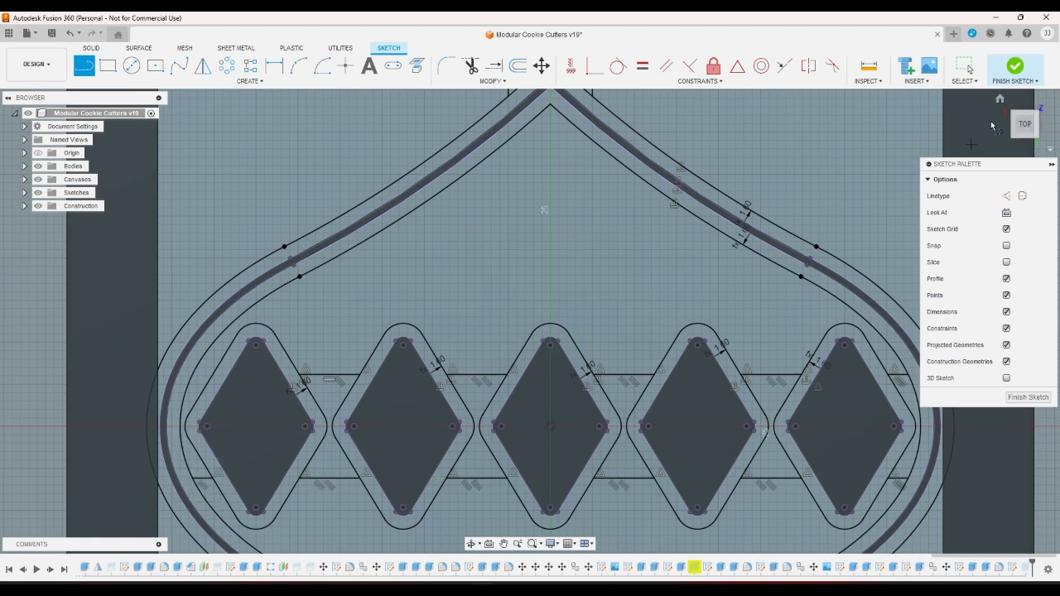
pyautogui.click(1016, 66)
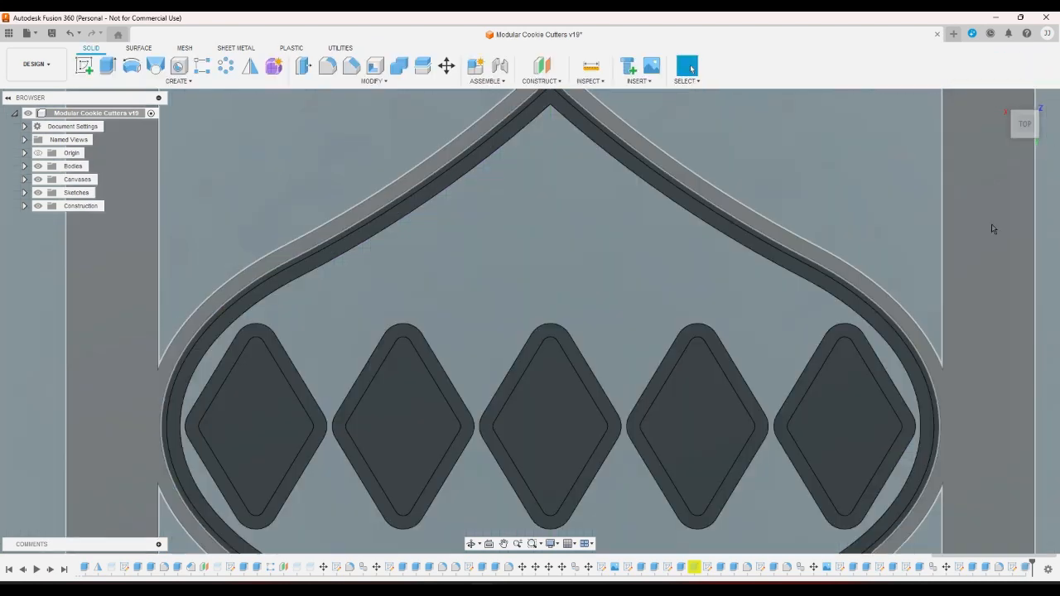
pyautogui.doubleClick(1025, 568)
pyautogui.scroll(-5, 873, 432)
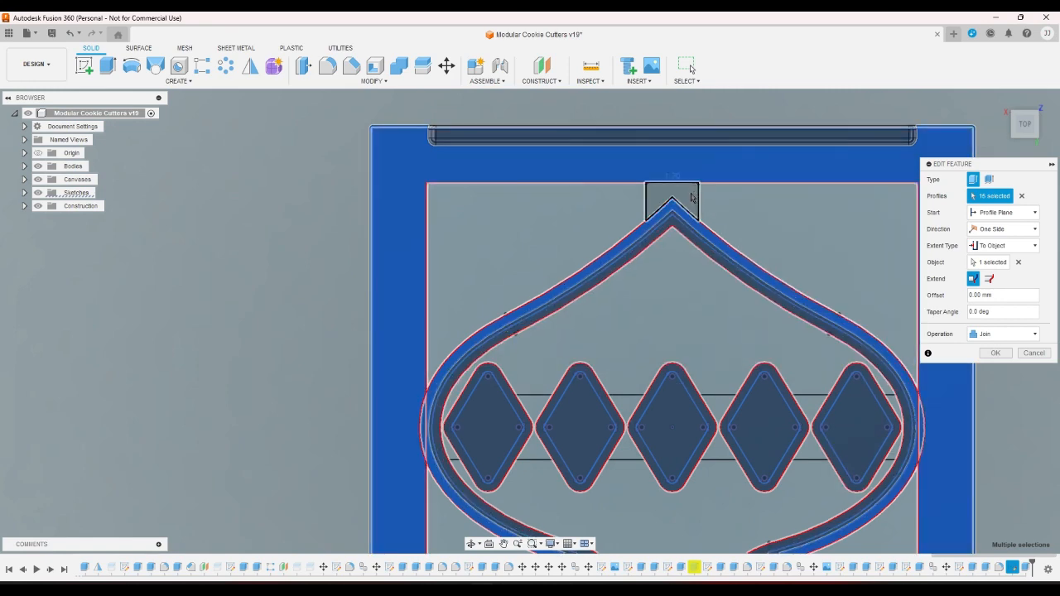
pyautogui.click(691, 173)
pyautogui.click(583, 171)
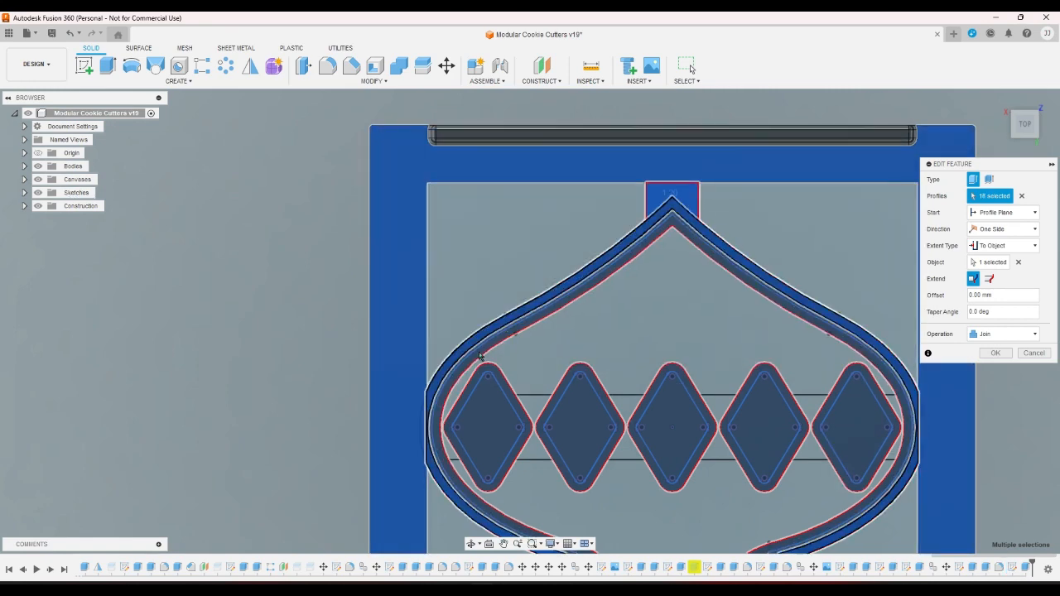
pyautogui.click(1033, 355)
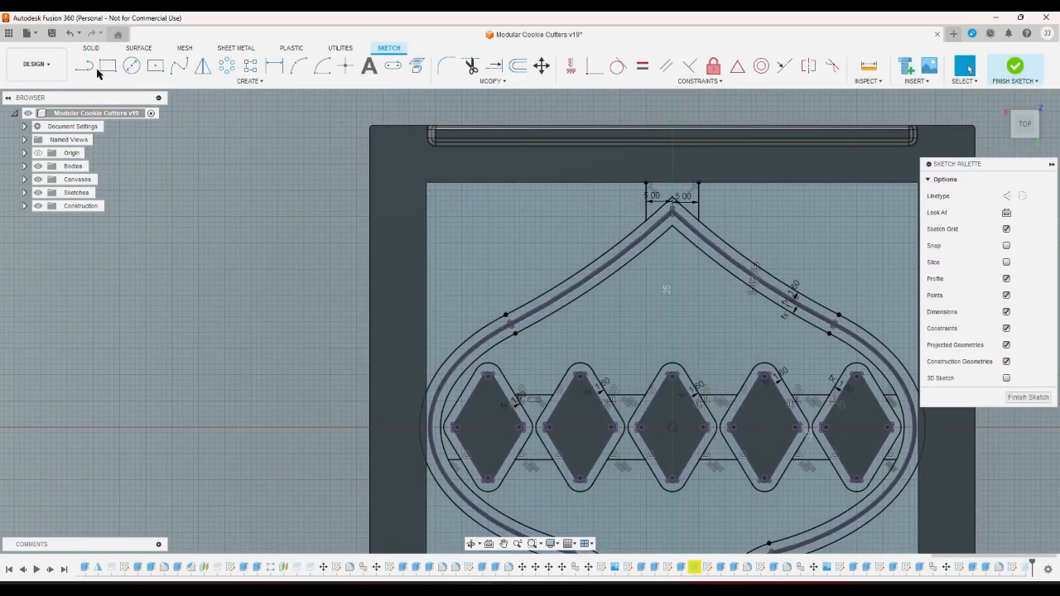
# - Add the missing upper-row horizontal line from the leftmost diamond's border to the ornament outline and finish the offset sketch
pyautogui.scroll(3, 442, 396)
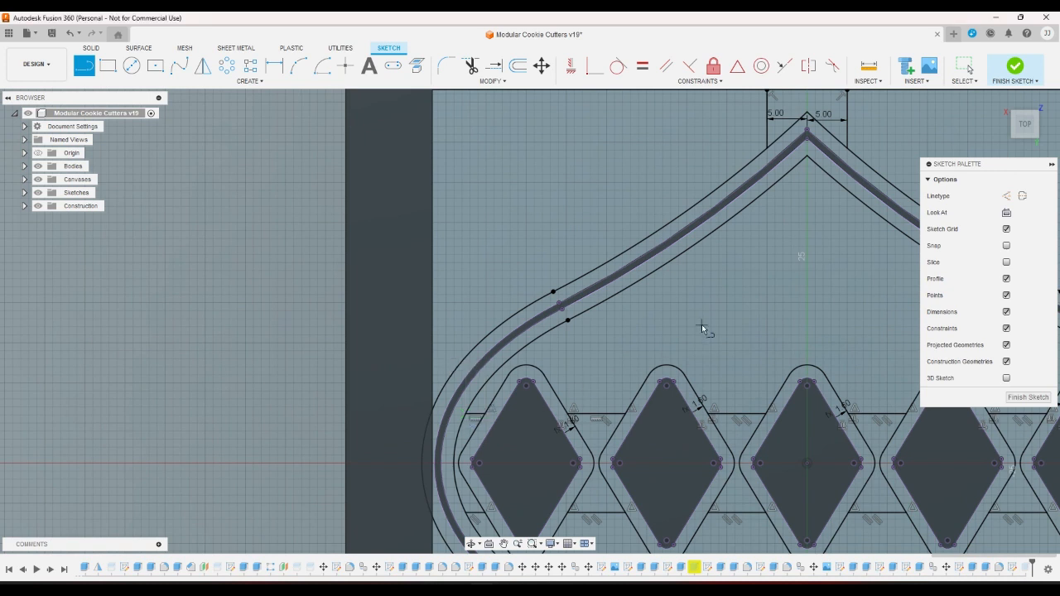
pyautogui.click(1015, 66)
# - Edit the border extrusion to also include the bar regions between the five diamonds and between the end diamonds and the ornament outline
pyautogui.scroll(-3, 581, 251)
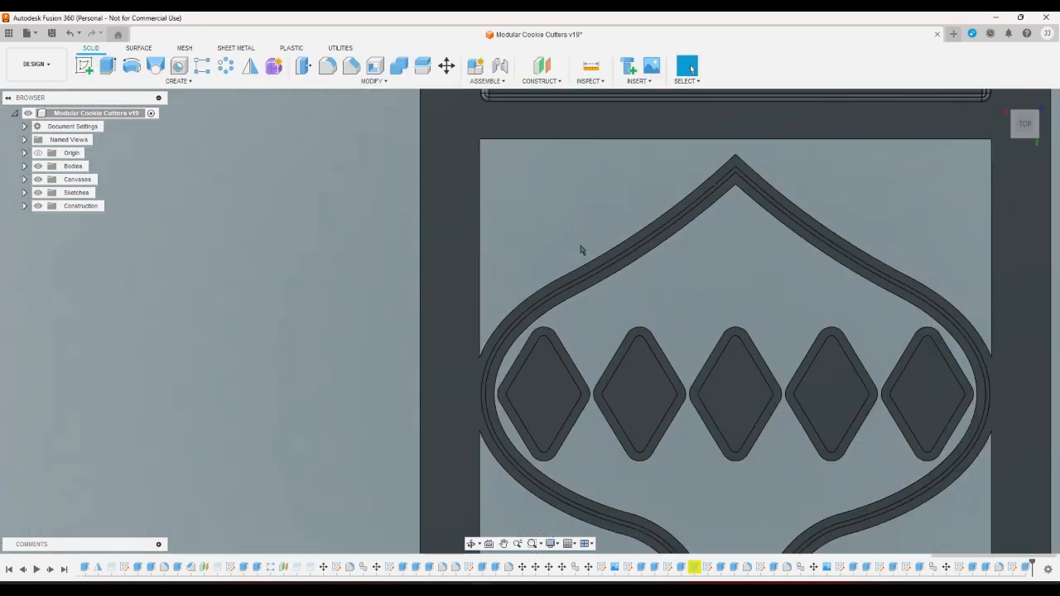
pyautogui.scroll(-3, 581, 251)
pyautogui.click(1026, 567)
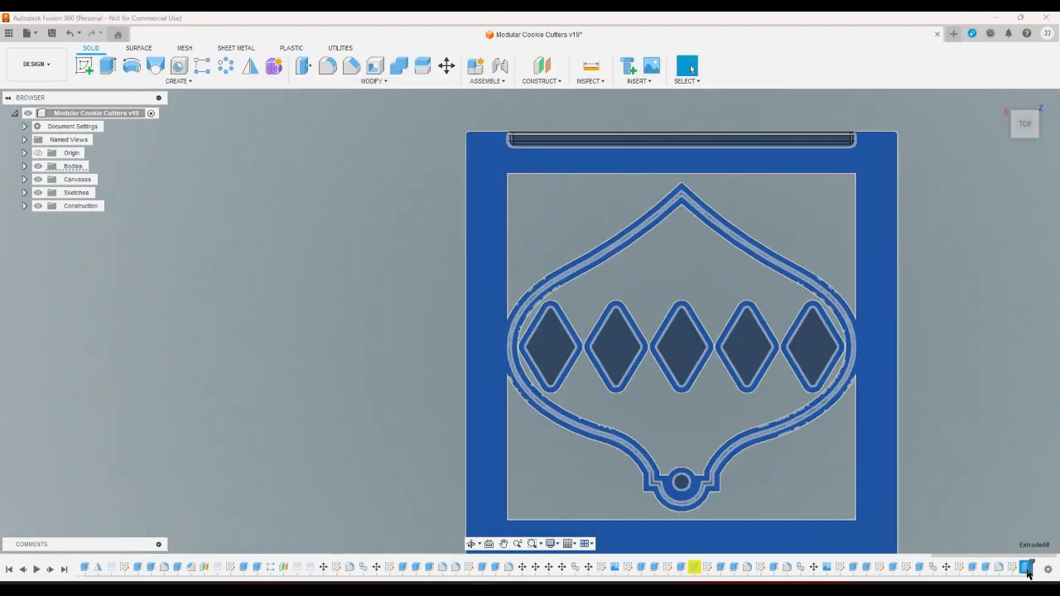
pyautogui.doubleClick(1027, 568)
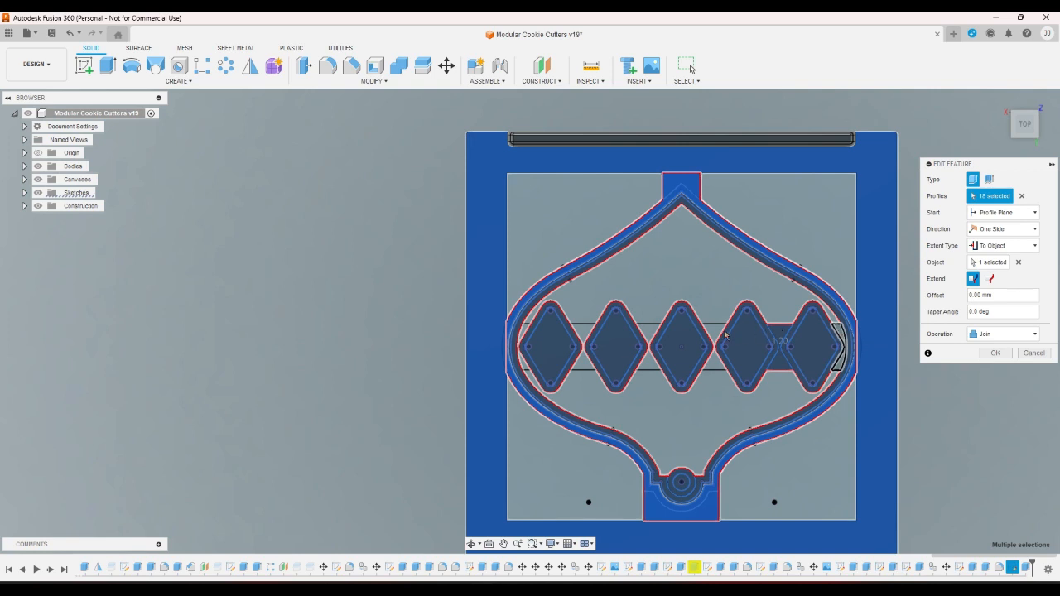
pyautogui.click(652, 332)
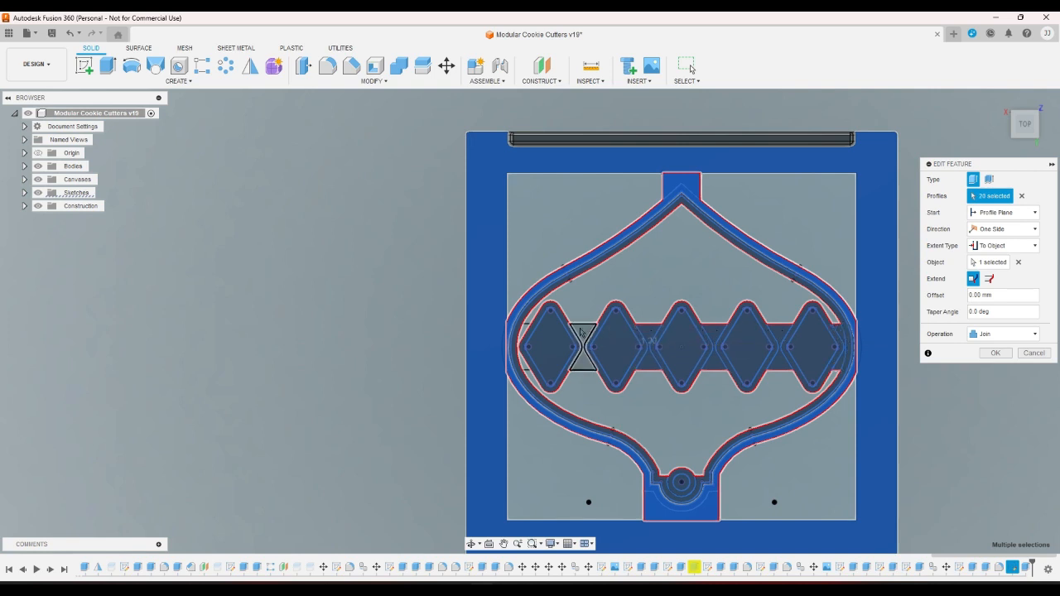
pyautogui.click(580, 331)
pyautogui.click(527, 332)
pyautogui.click(526, 362)
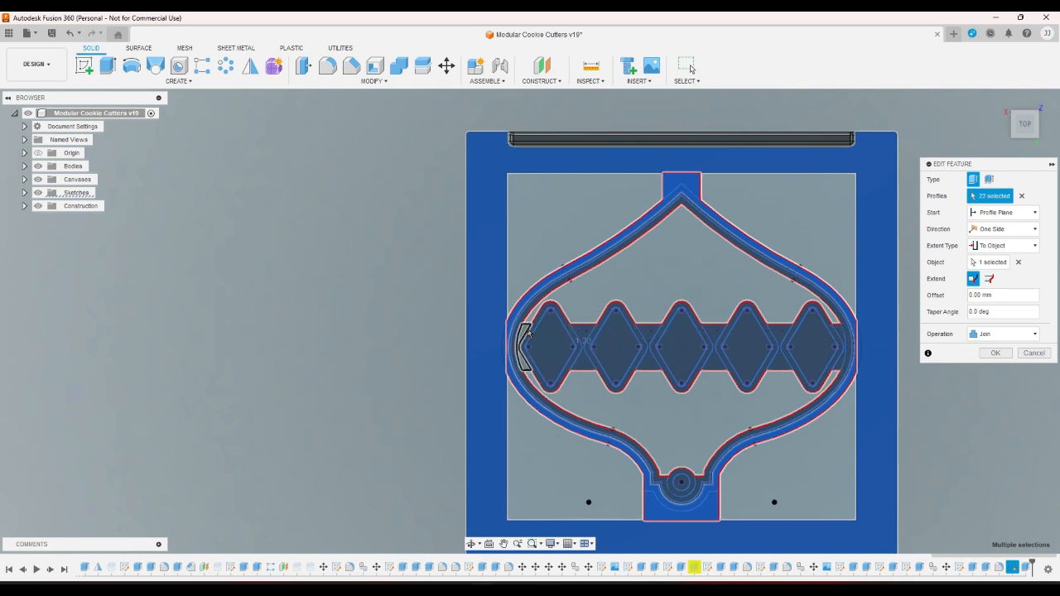
pyautogui.click(991, 357)
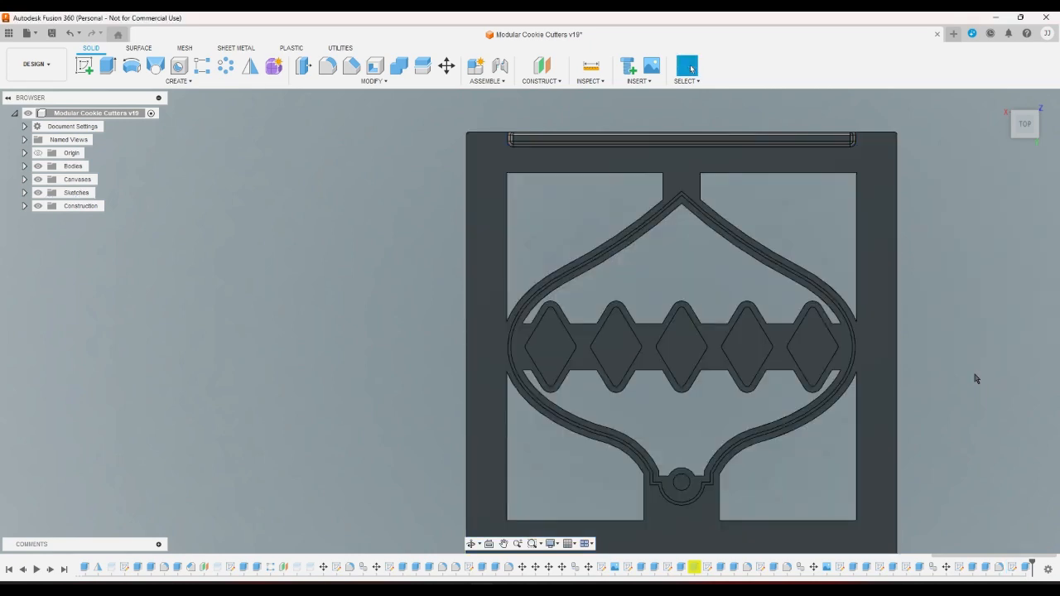
# - Start a sketch on the outer face of the frame's raised label bar and project that face's outline into it
pyautogui.click(1000, 99)
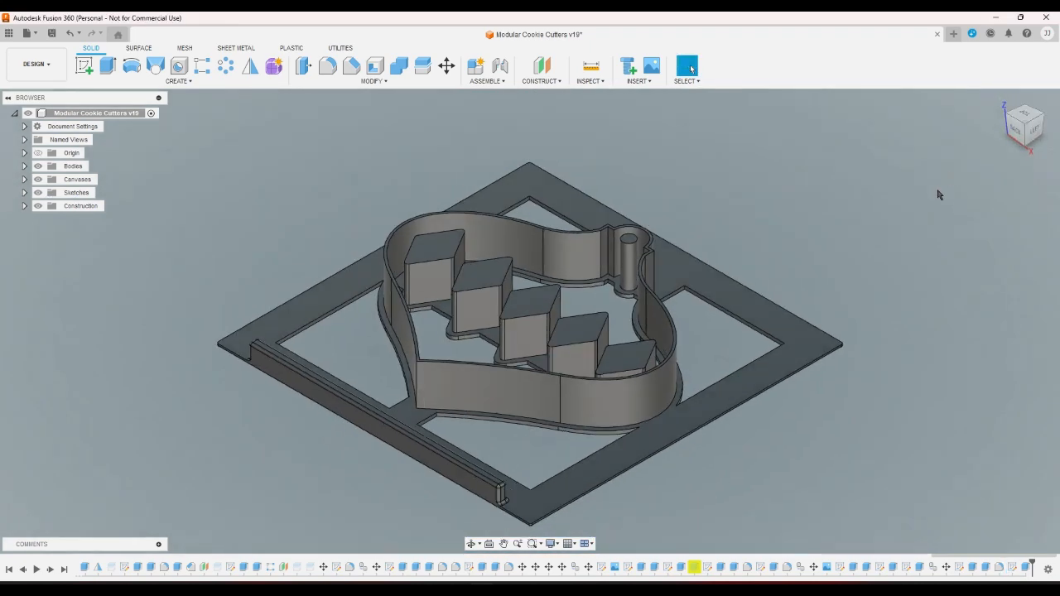
pyautogui.click(84, 66)
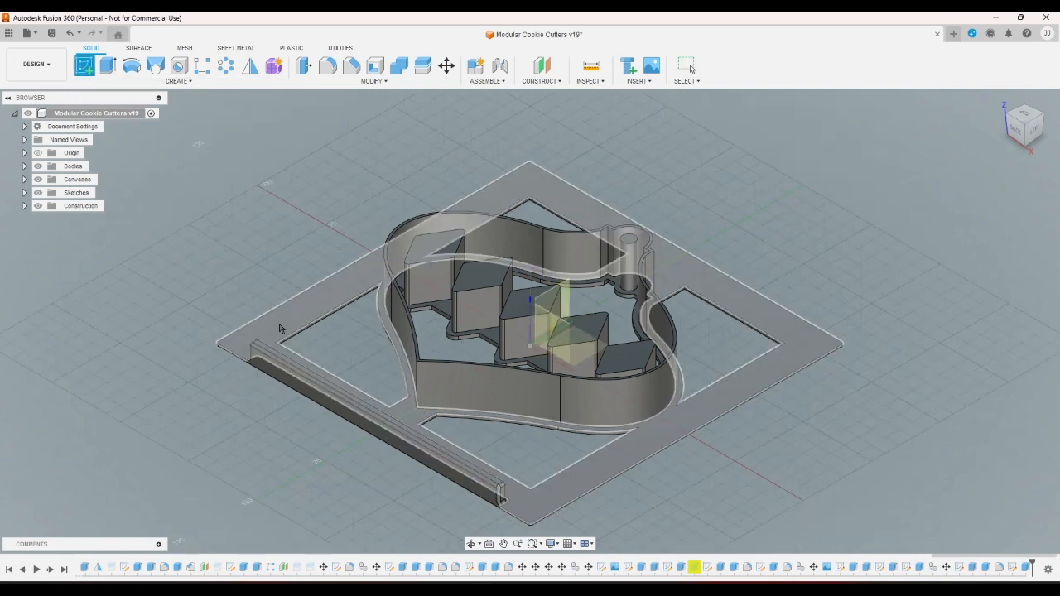
pyautogui.click(300, 383)
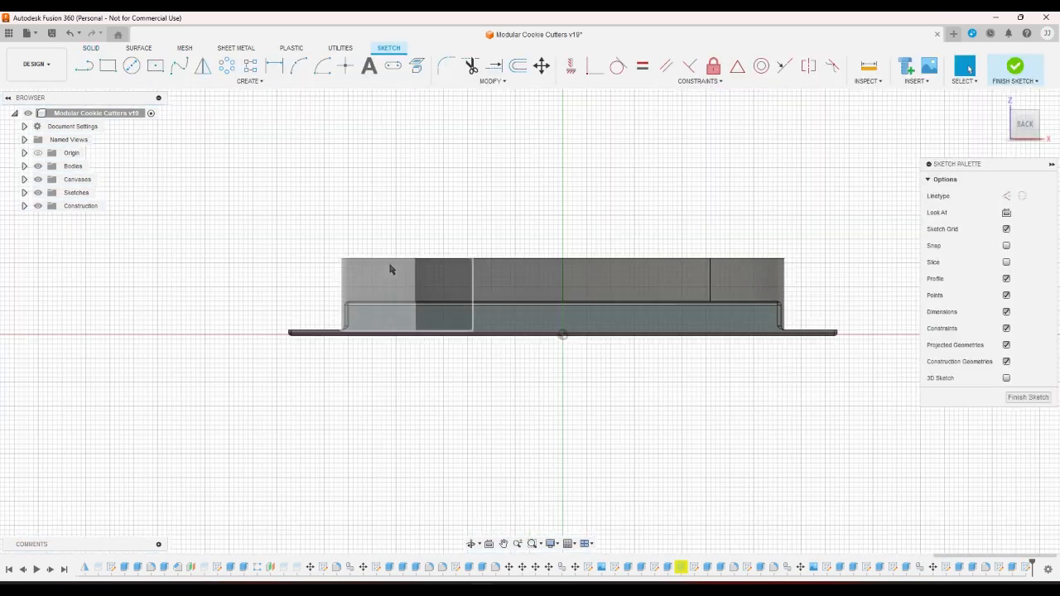
pyautogui.click(417, 65)
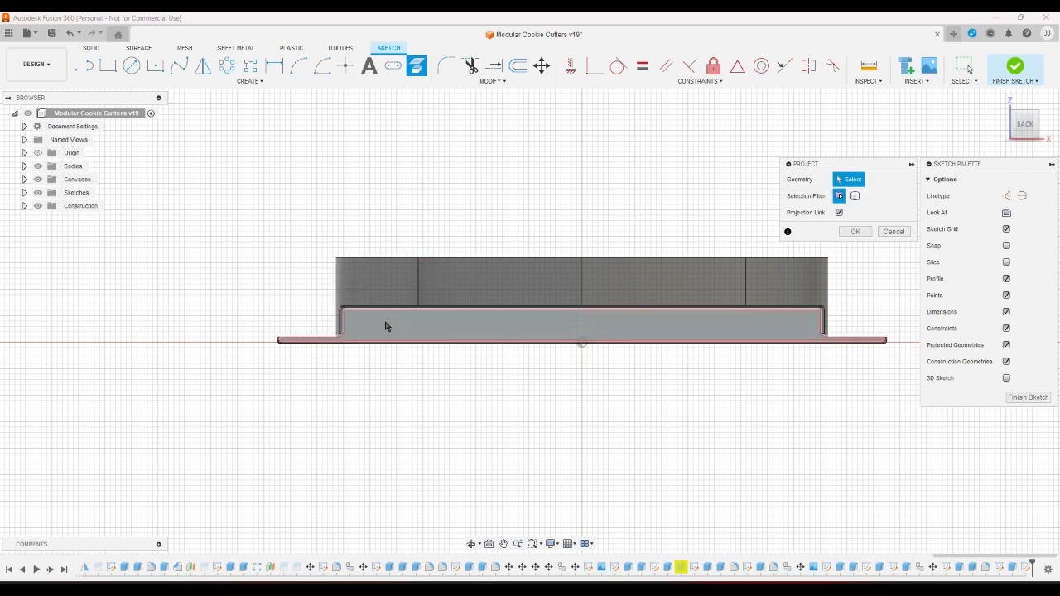
pyautogui.click(390, 323)
pyautogui.click(854, 231)
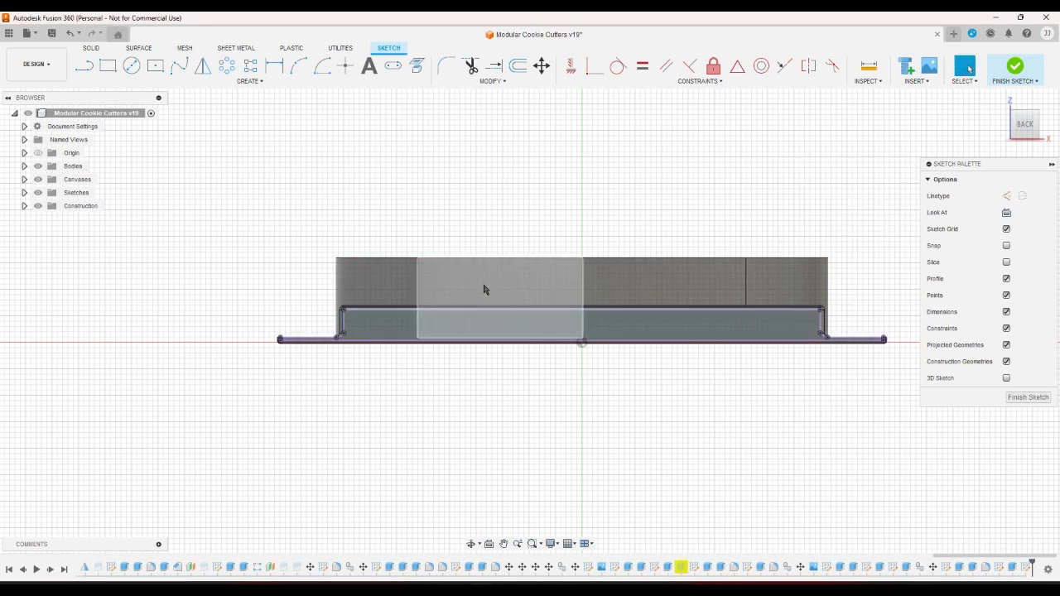
# - Draw a short horizontal line from the plate edge and a second line up to the label face's lower corner, constraining the second line vertical
pyautogui.click(84, 65)
pyautogui.scroll(5, 361, 340)
pyautogui.scroll(1, 282, 353)
pyautogui.click(289, 336)
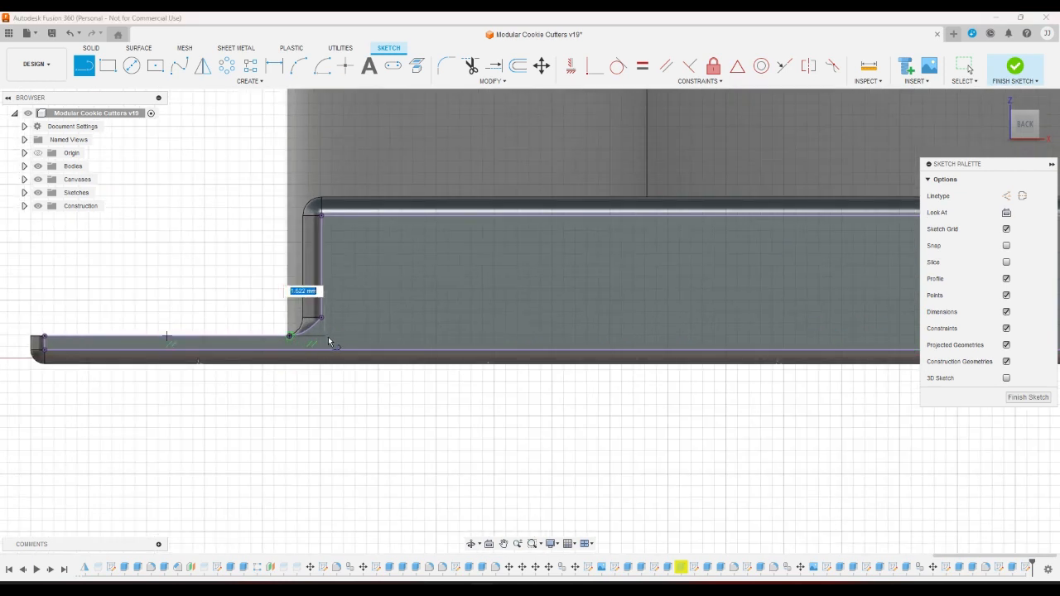
pyautogui.click(323, 325)
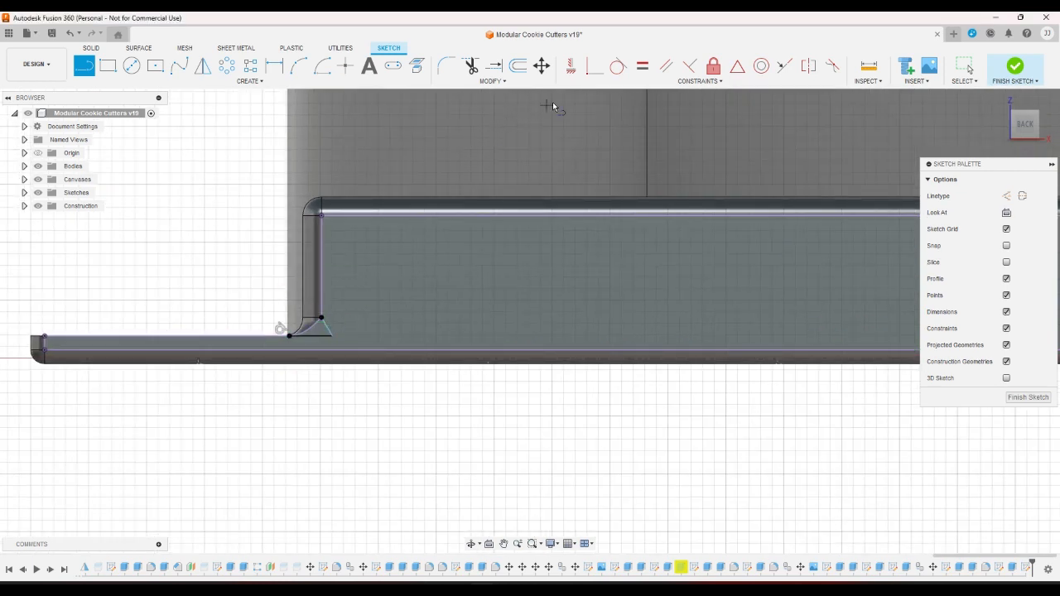
pyautogui.click(571, 65)
pyautogui.click(327, 325)
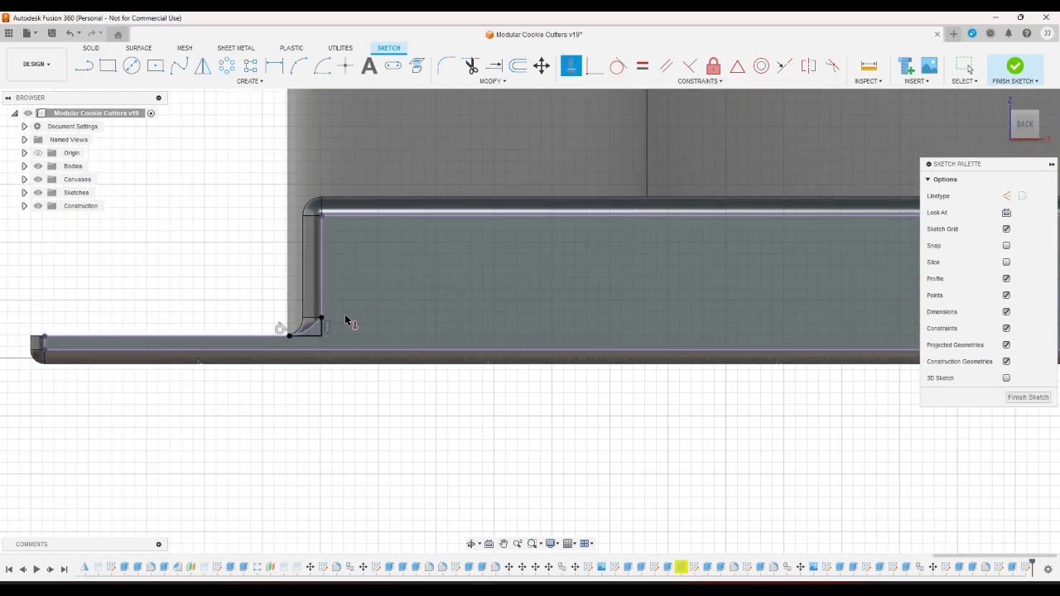
# - Place a text box spanning the label face from its lower corner to the opposite upper corner, with a text height of 5 mm
pyautogui.scroll(-3, 208, 353)
pyautogui.scroll(-2, 173, 352)
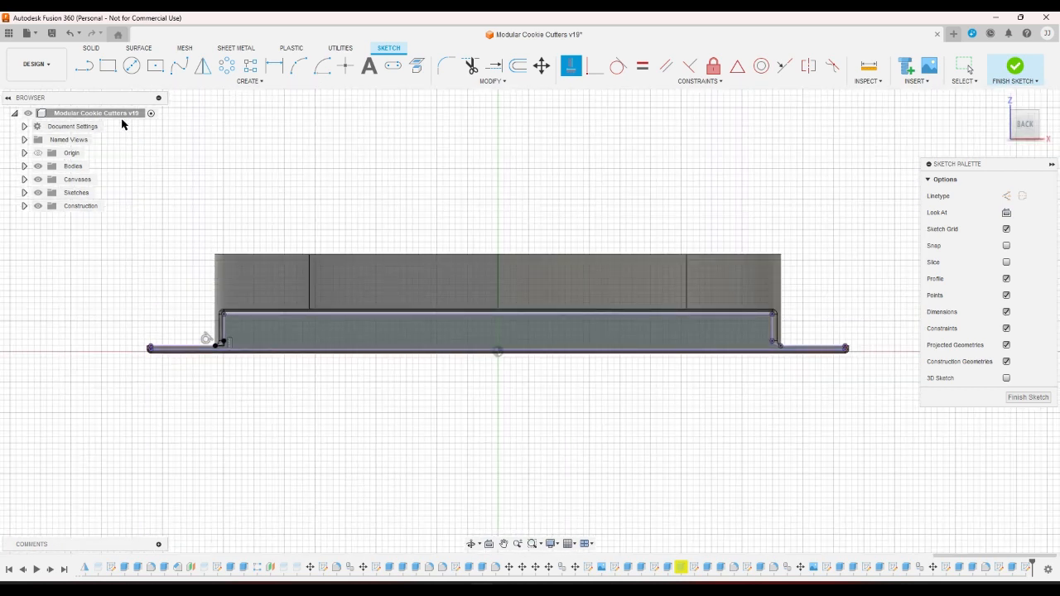
pyautogui.click(370, 66)
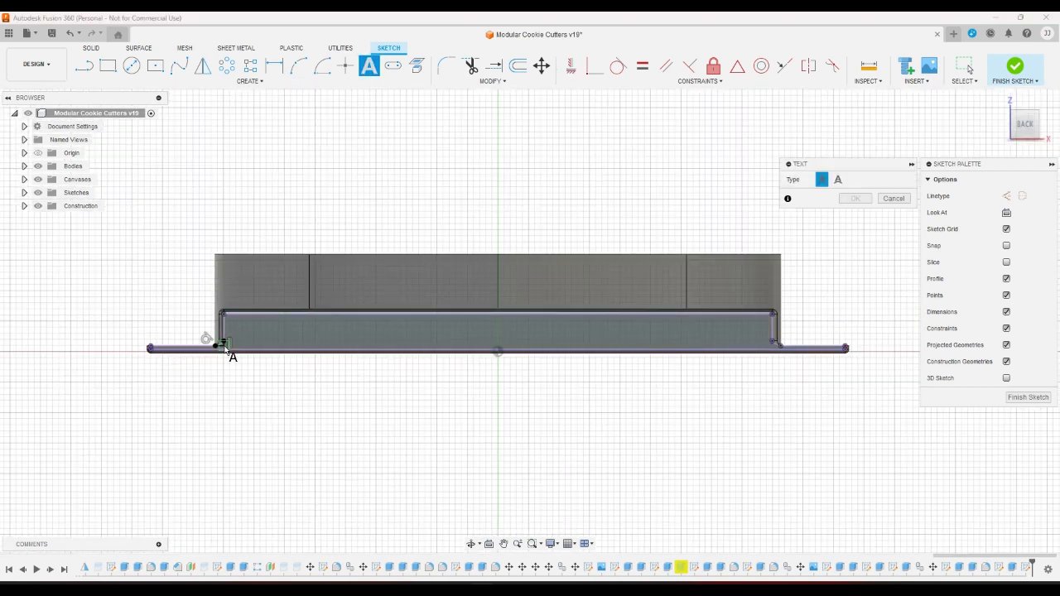
pyautogui.click(223, 343)
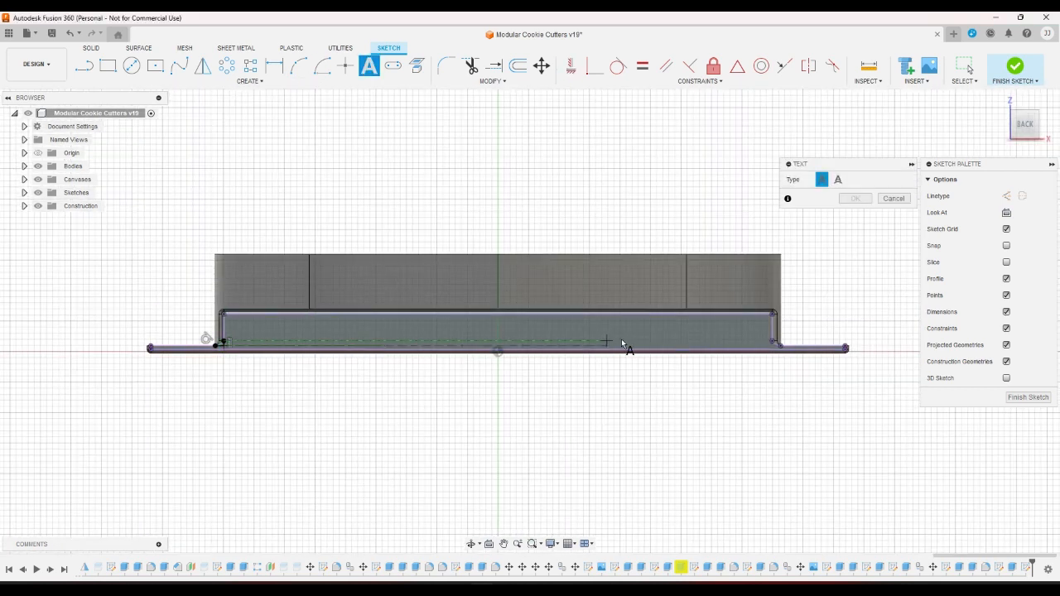
pyautogui.click(774, 315)
pyautogui.doubleClick(838, 278)
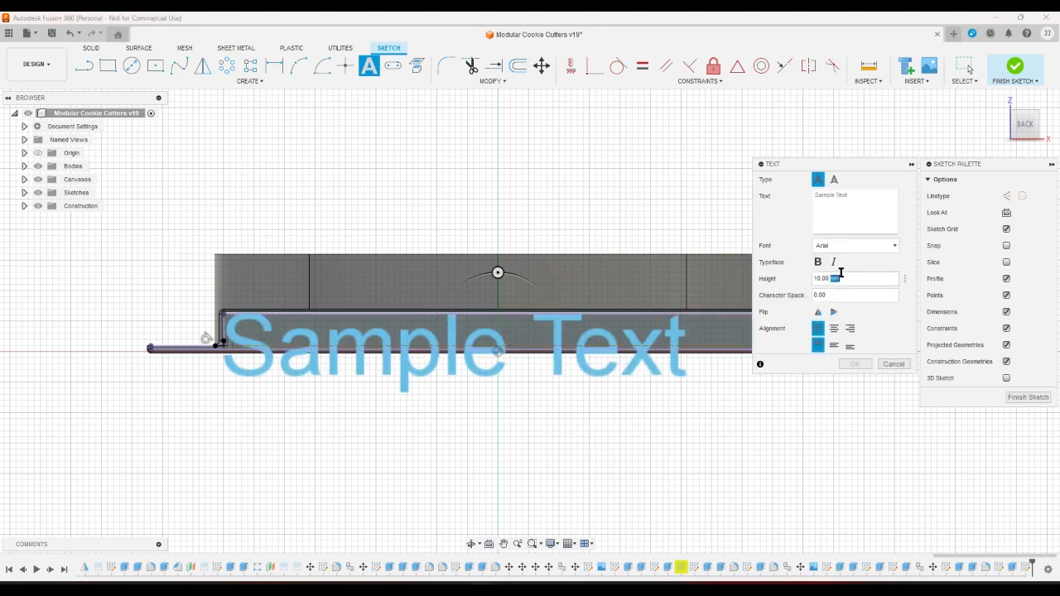
pyautogui.write('5')
# - Enter "Ornament" as the label text, centre it horizontally and vertically in the box, and finish the sketch
pyautogui.click(846, 210)
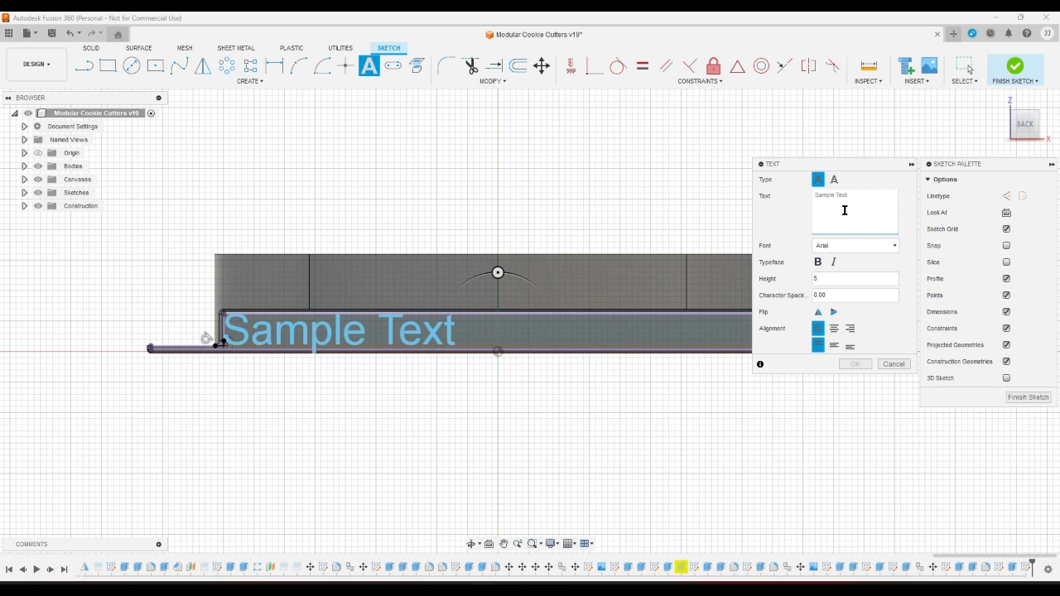
pyautogui.write('rornament')
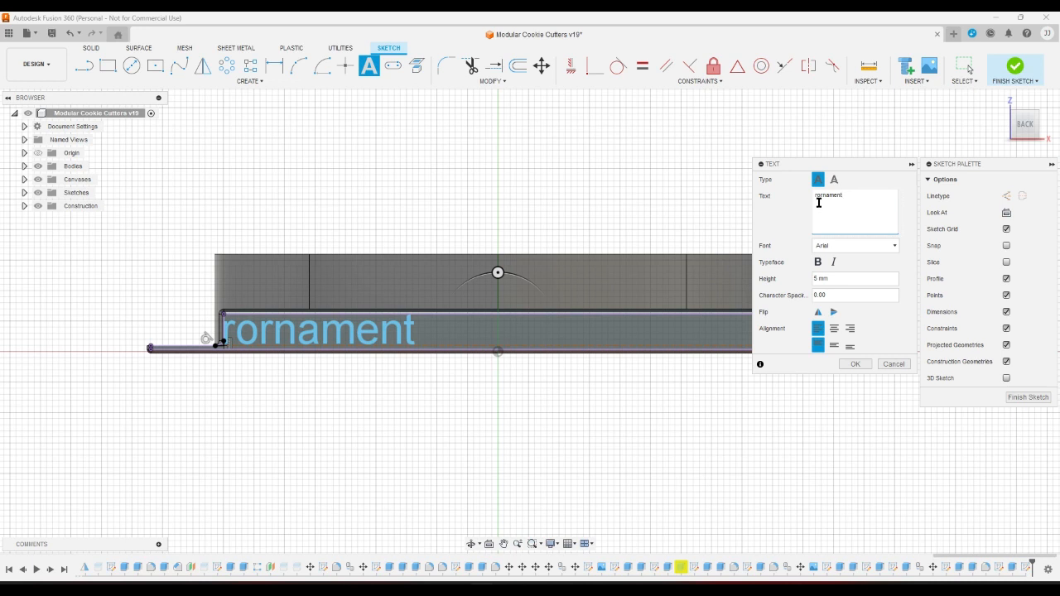
pyautogui.doubleClick(852, 198)
pyautogui.write('ornament')
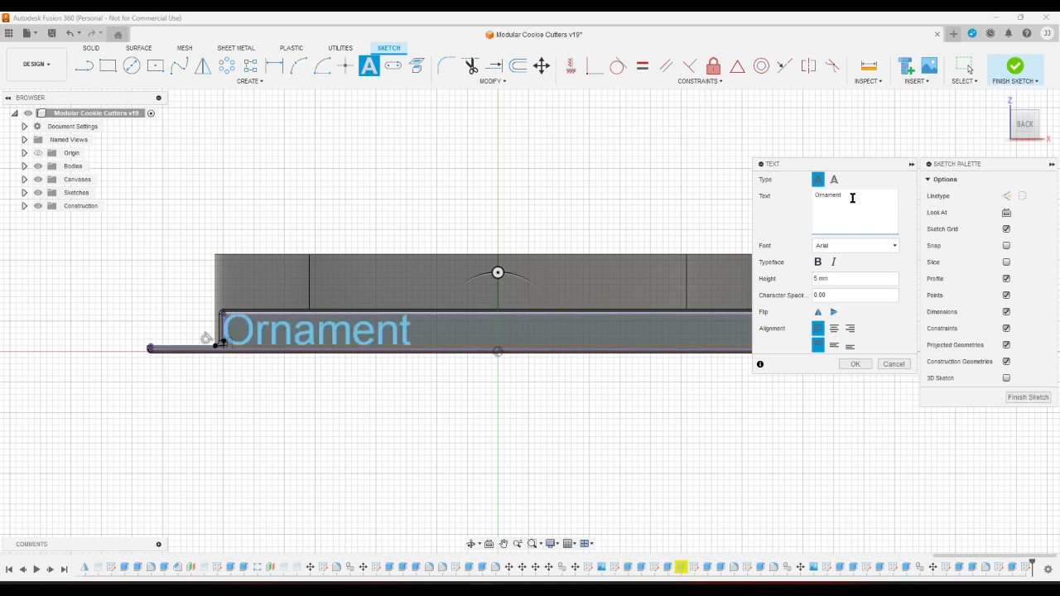
pyautogui.click(835, 328)
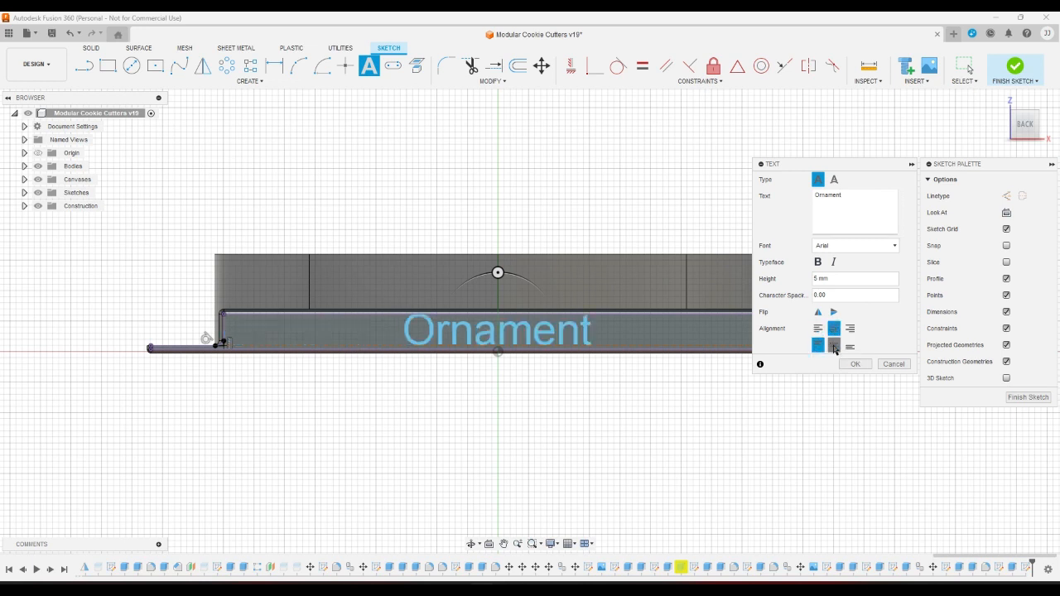
pyautogui.click(834, 346)
pyautogui.click(856, 363)
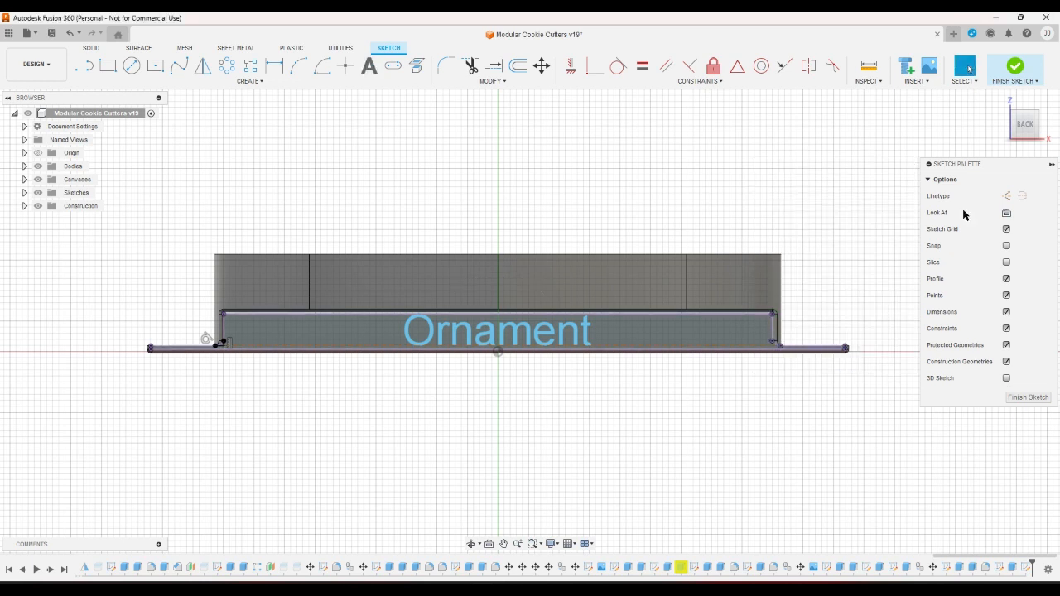
pyautogui.click(1014, 71)
# - Extrude the "Ornament" text by -1 mm to engrave it into the label bar
pyautogui.click(1001, 101)
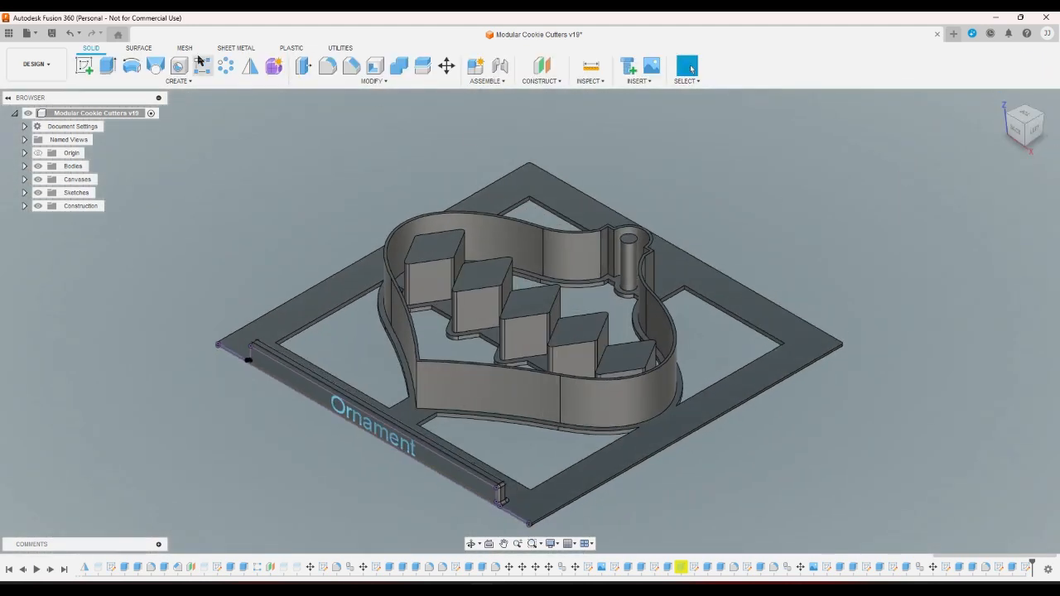
pyautogui.click(107, 66)
pyautogui.click(344, 414)
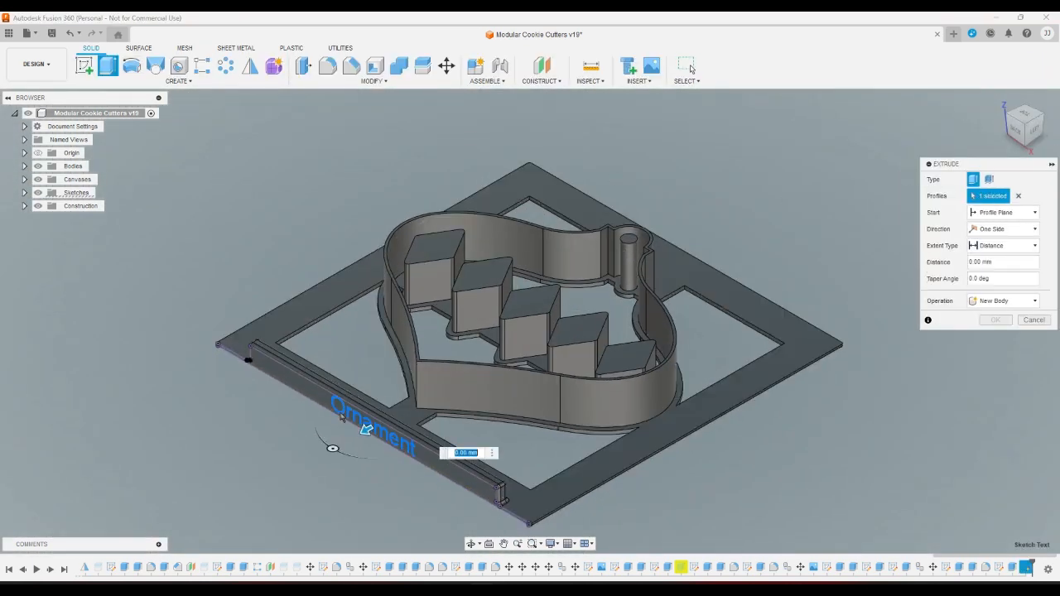
pyautogui.write('-1')
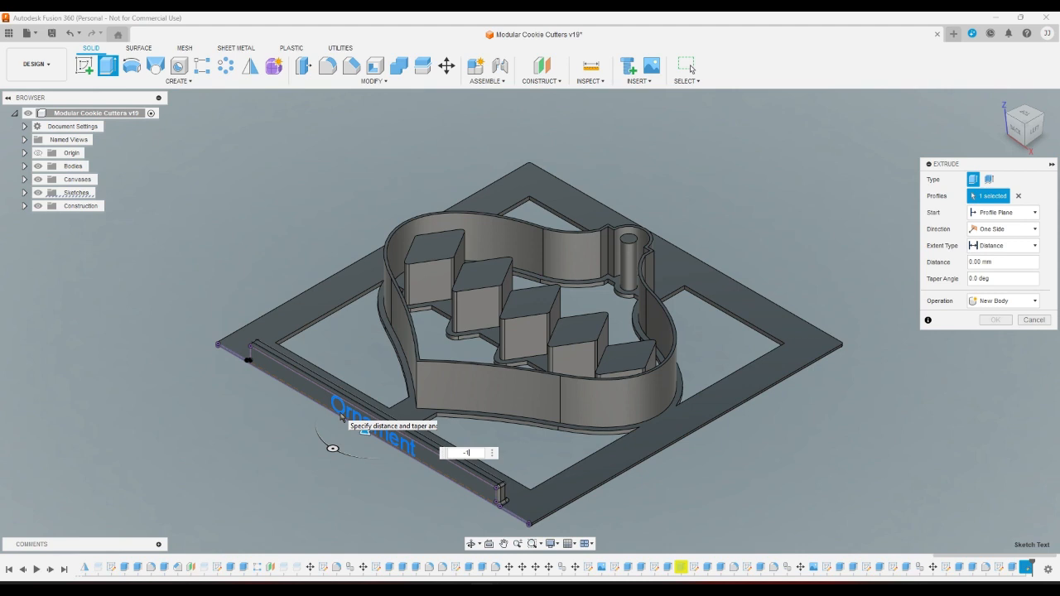
pyautogui.press('Return')
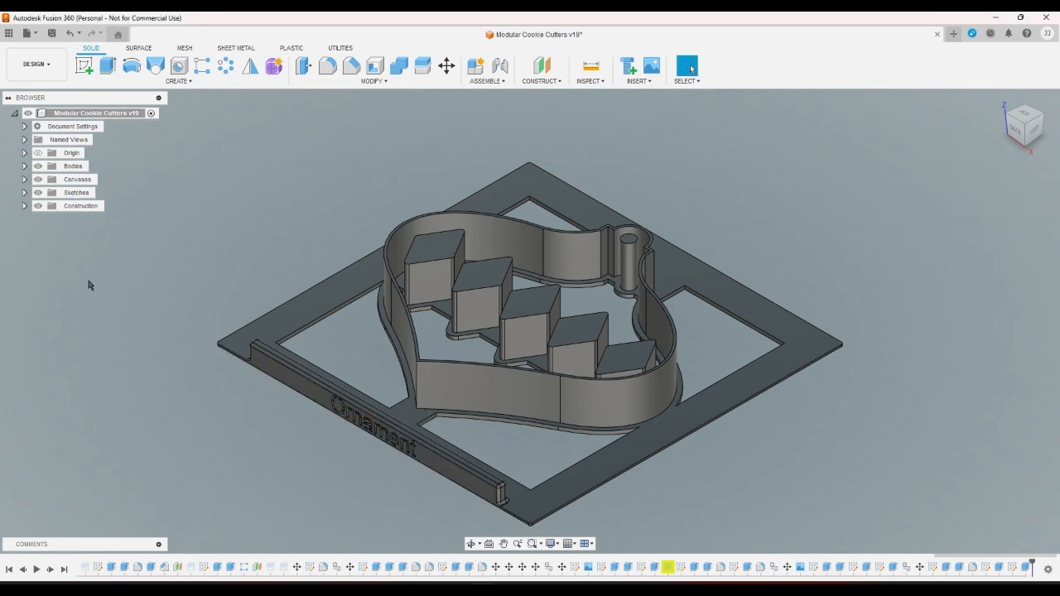
# - Rename Sketch39, the ornament's base sketch, as "Ornament Base"
pyautogui.click(25, 196)
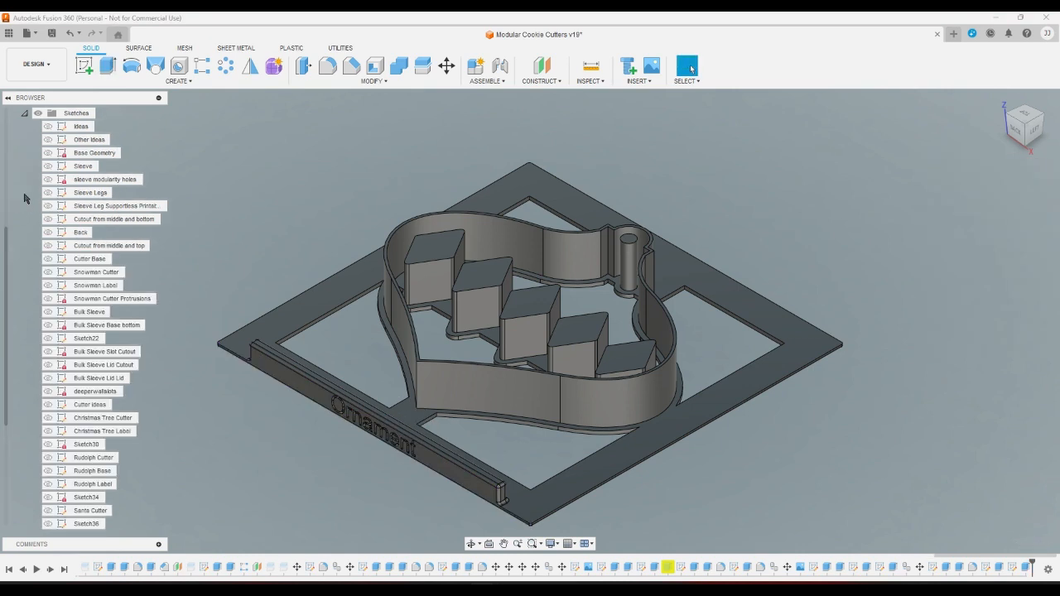
pyautogui.scroll(-5, 86, 464)
pyautogui.rightClick(86, 497)
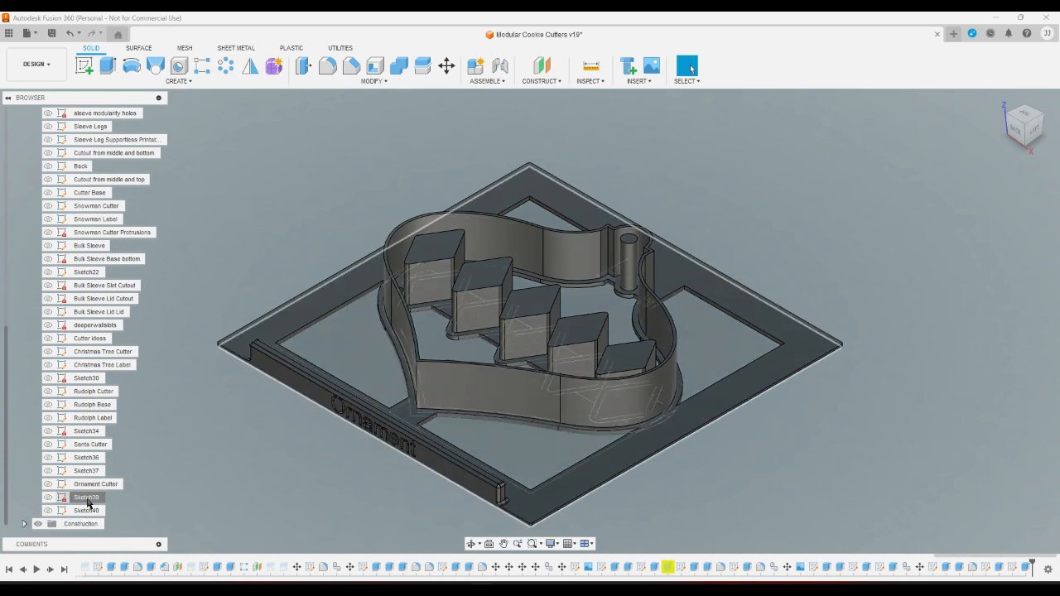
pyautogui.click(113, 388)
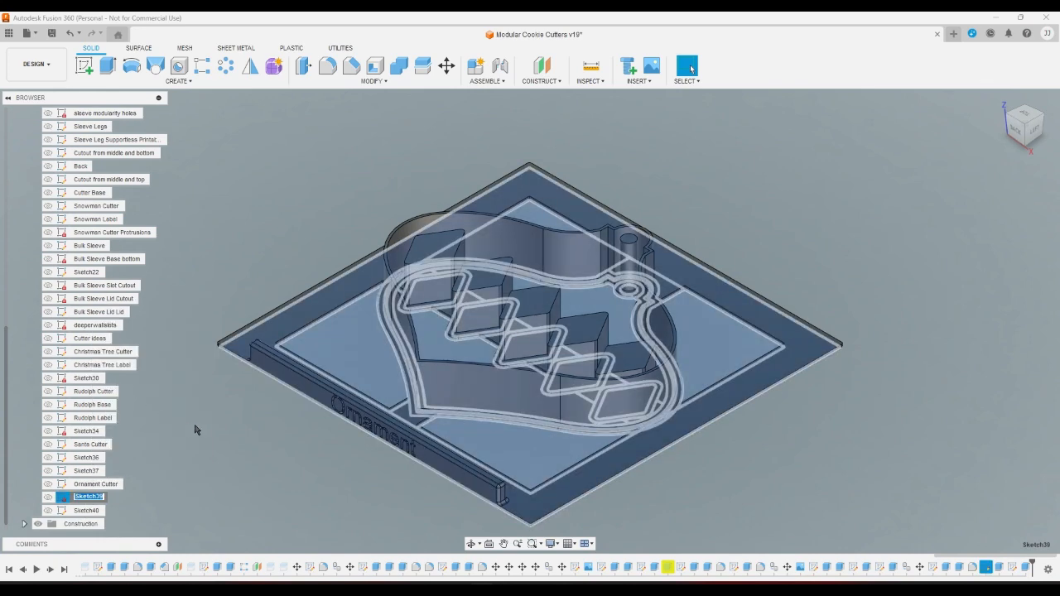
pyautogui.write('Crnametnnt Base')
pyautogui.press('Return')
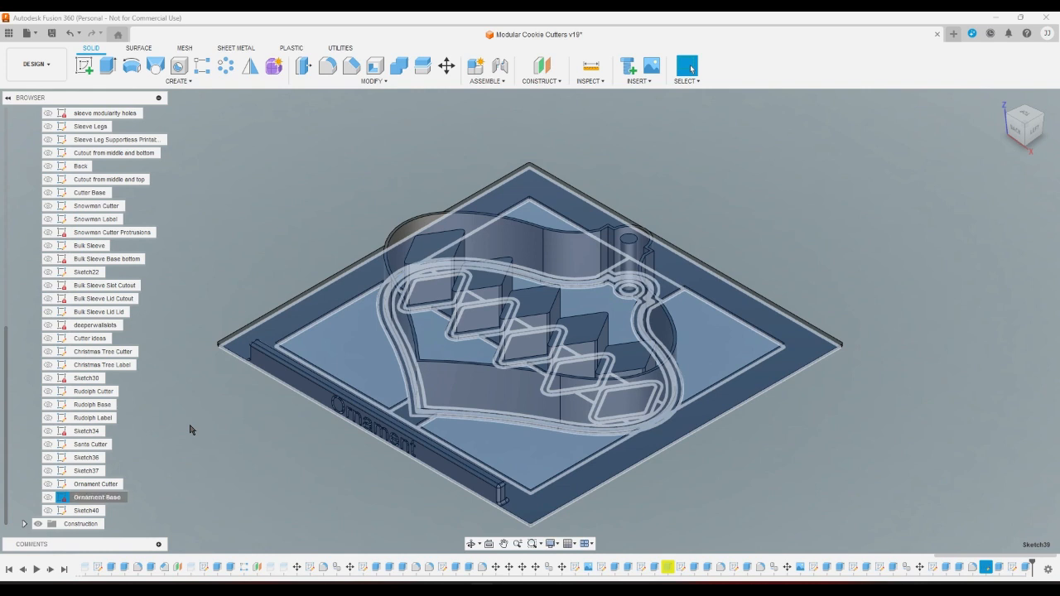
# - Rename Sketch40, the label text sketch, as "Ornament Label"
pyautogui.rightClick(84, 512)
pyautogui.click(124, 404)
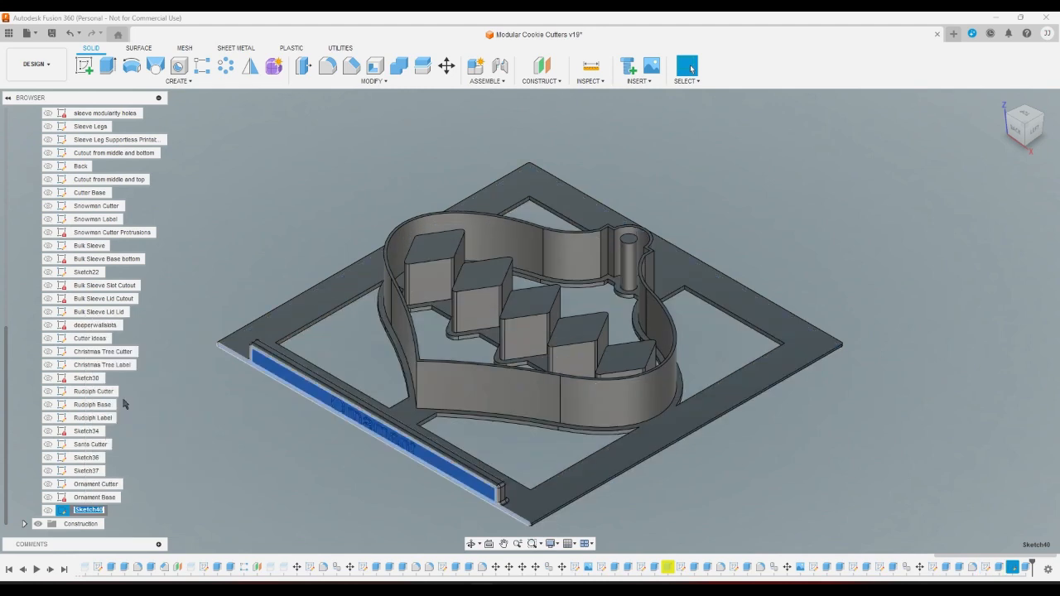
pyautogui.write('Ornament Label')
pyautogui.press('Return')
# - Rename Sketch36, the sketch following Santa Cutter, as "Santa Base"
pyautogui.click(89, 458)
pyautogui.rightClick(92, 462)
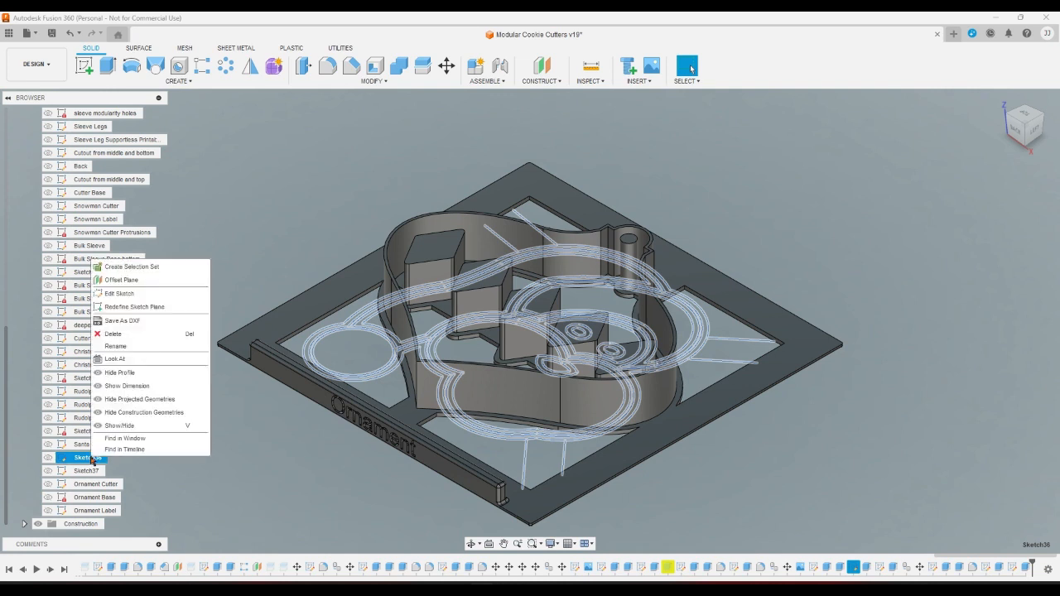
pyautogui.click(128, 348)
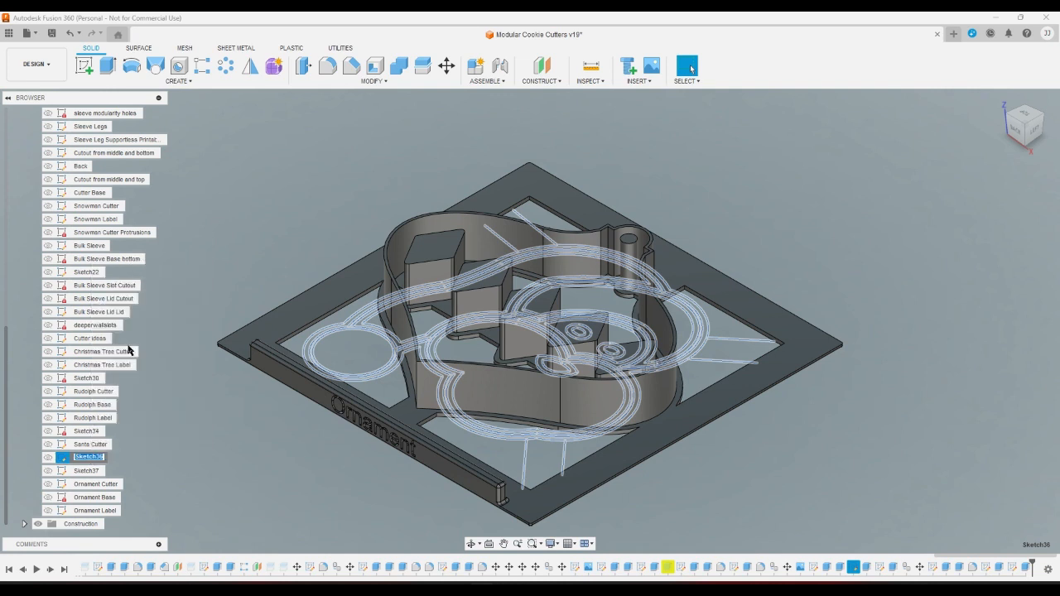
pyautogui.write('Santa Base')
pyautogui.press('Return')
# - Rename Sketch37, the sketch following Santa Base, as "Santa Label"
pyautogui.rightClick(93, 472)
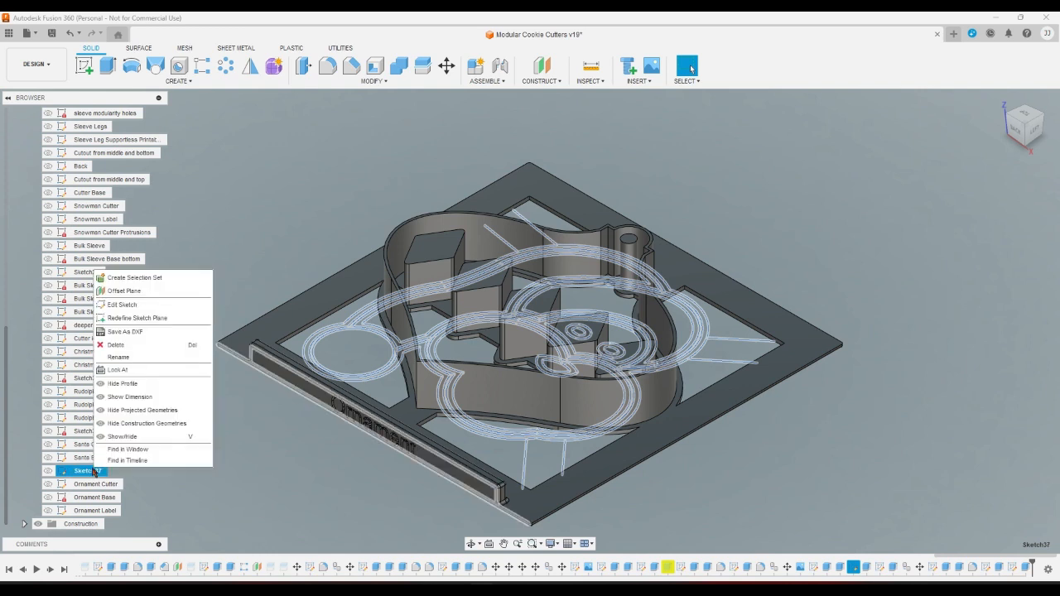
pyautogui.click(130, 358)
pyautogui.write('Santa Label')
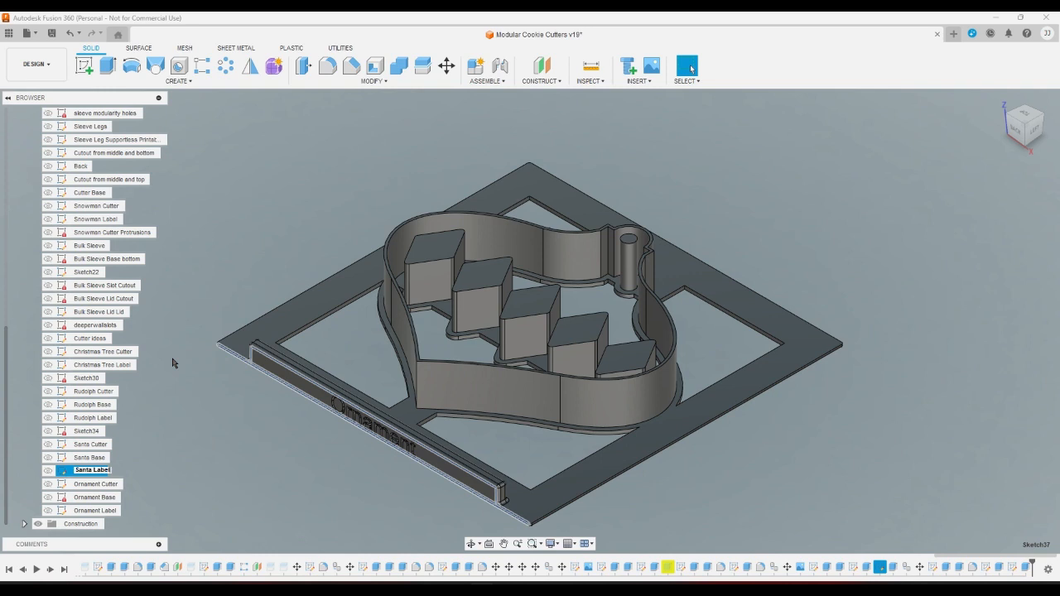
pyautogui.press('Return')
pyautogui.click(253, 446)
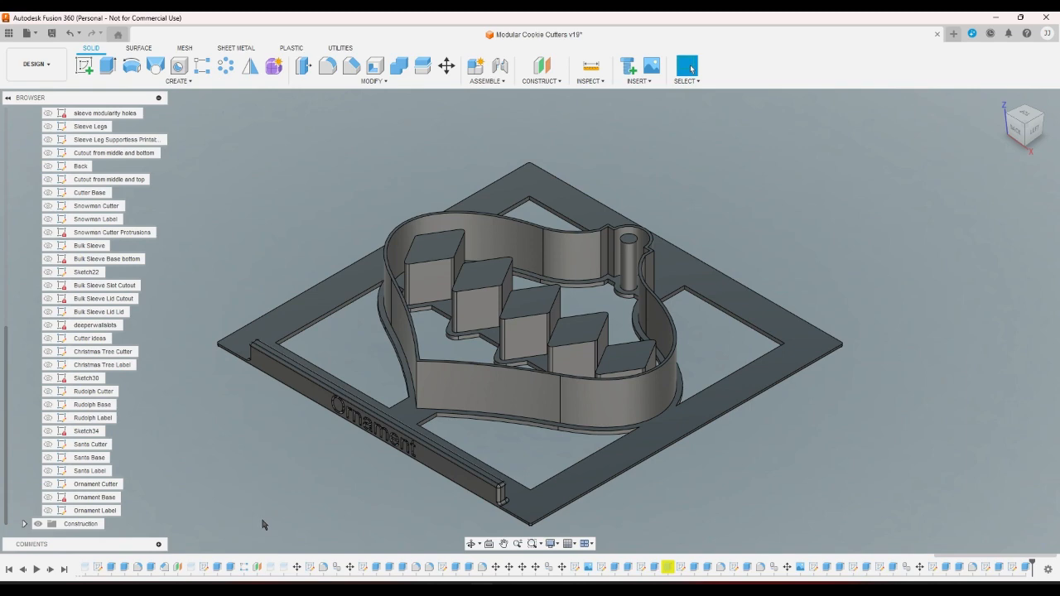
# - Examine the ornament cutter from the top and home views, focusing on the circular post and the base around it
pyautogui.click(1026, 116)
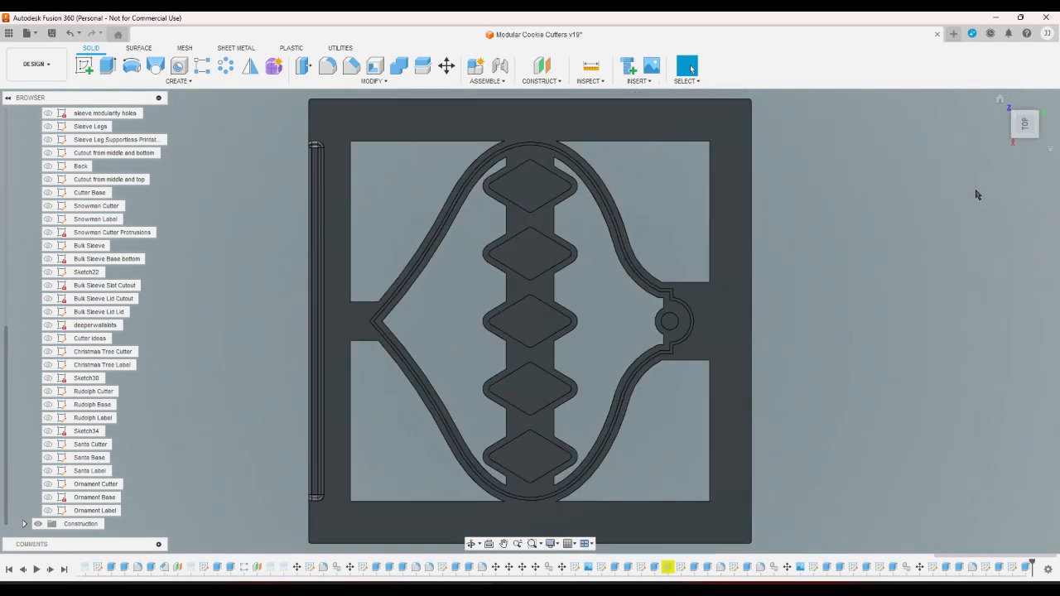
pyautogui.click(1000, 99)
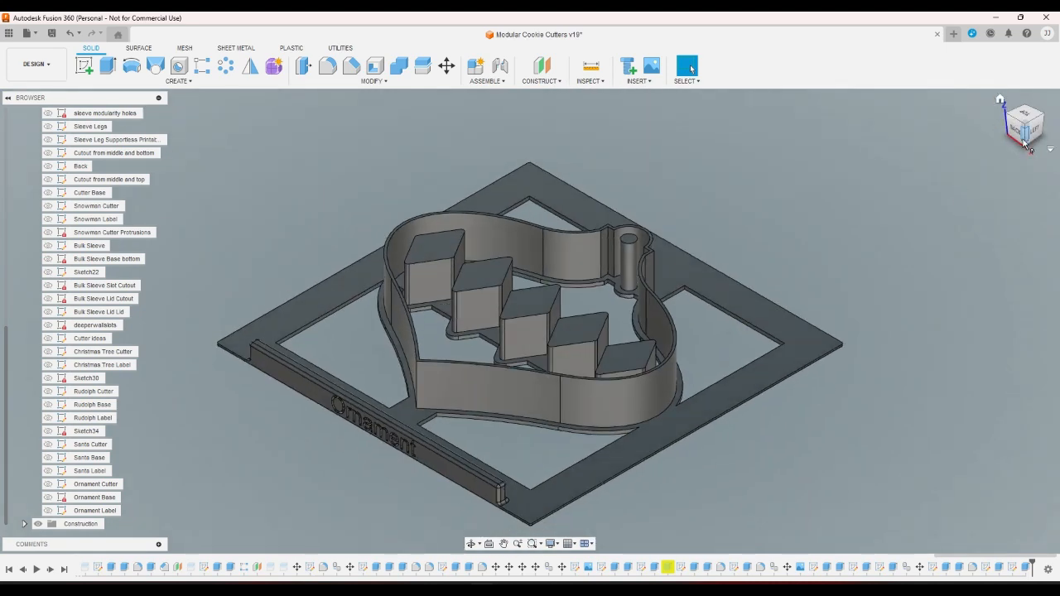
pyautogui.moveTo(1027, 154); pyautogui.dragTo(975, 172)
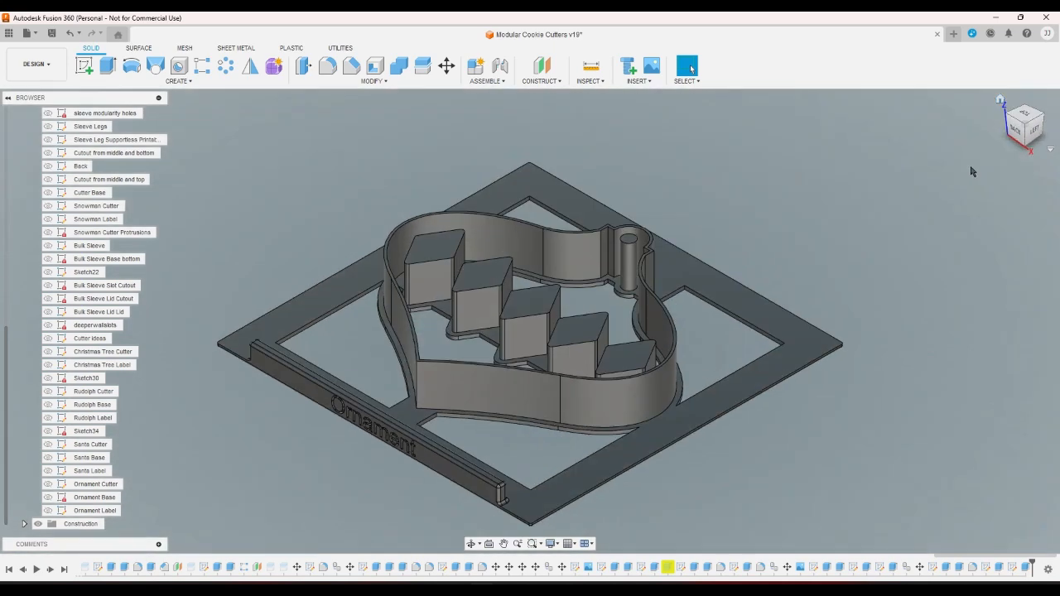
pyautogui.click(1025, 122)
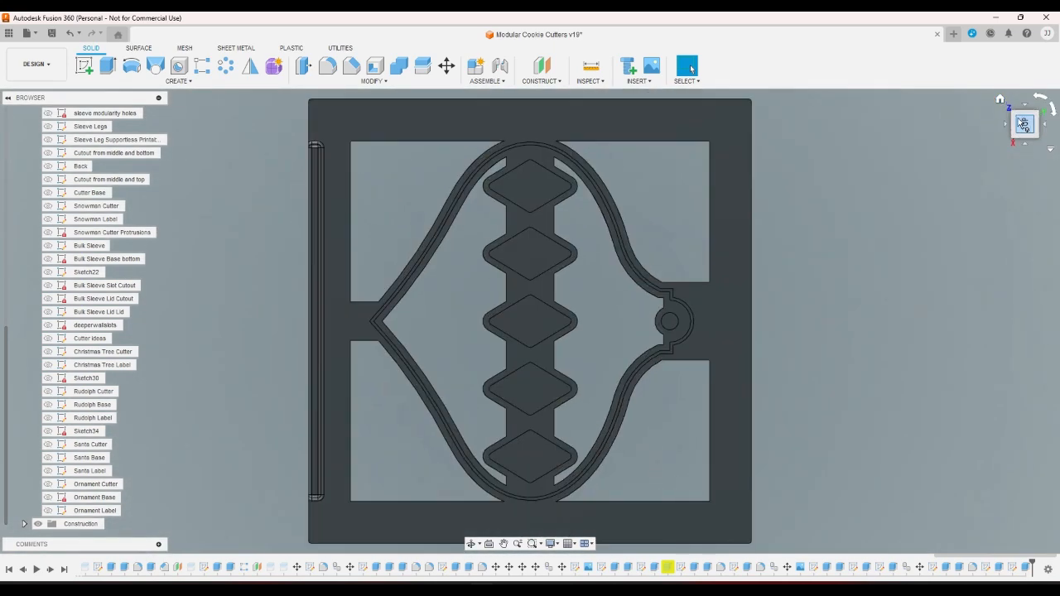
pyautogui.scroll(8, 661, 358)
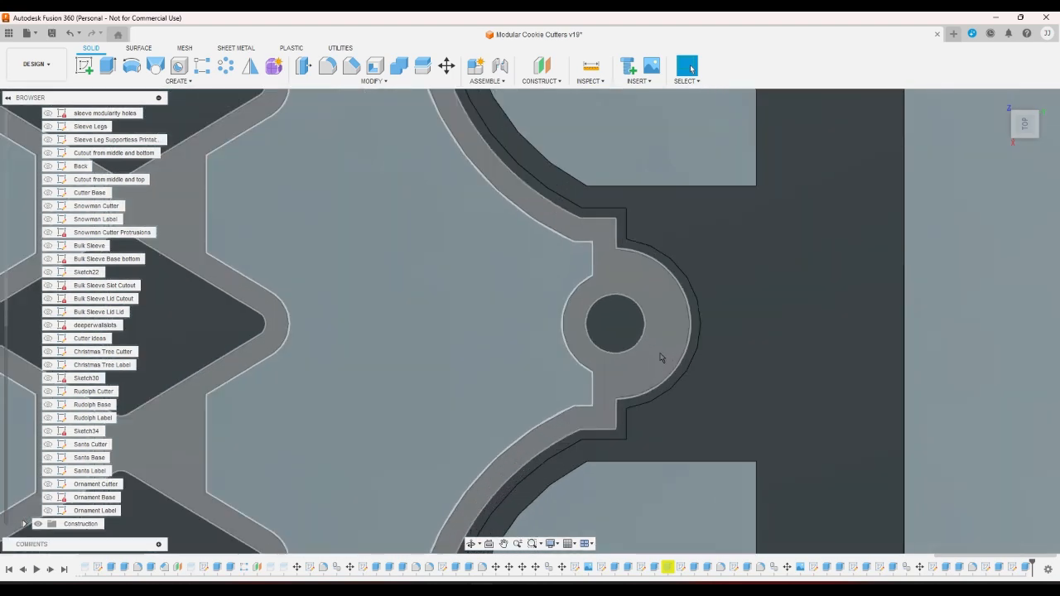
pyautogui.scroll(-2, 667, 331)
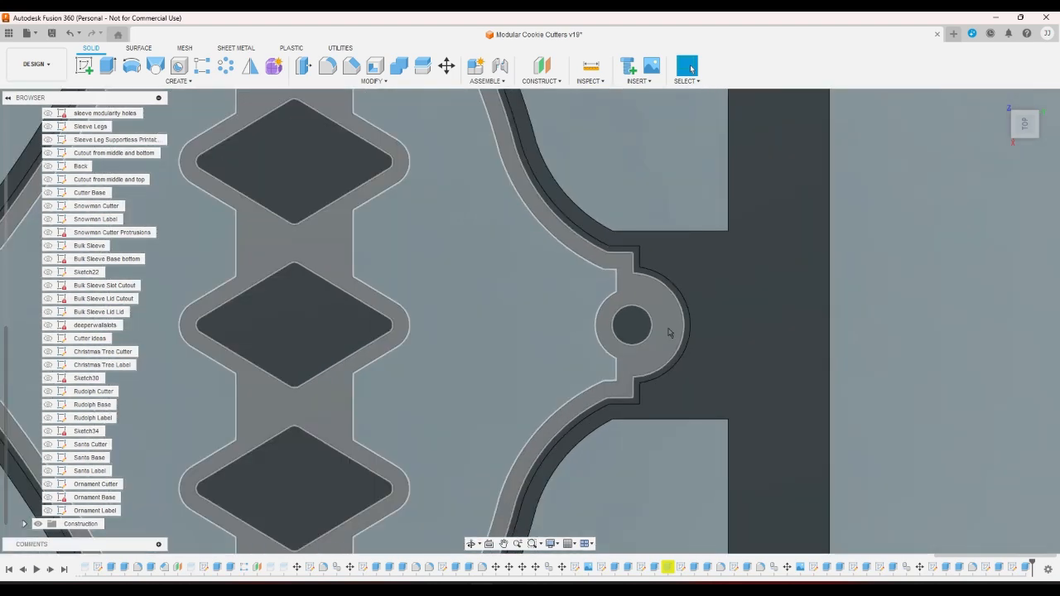
pyautogui.scroll(1, 670, 332)
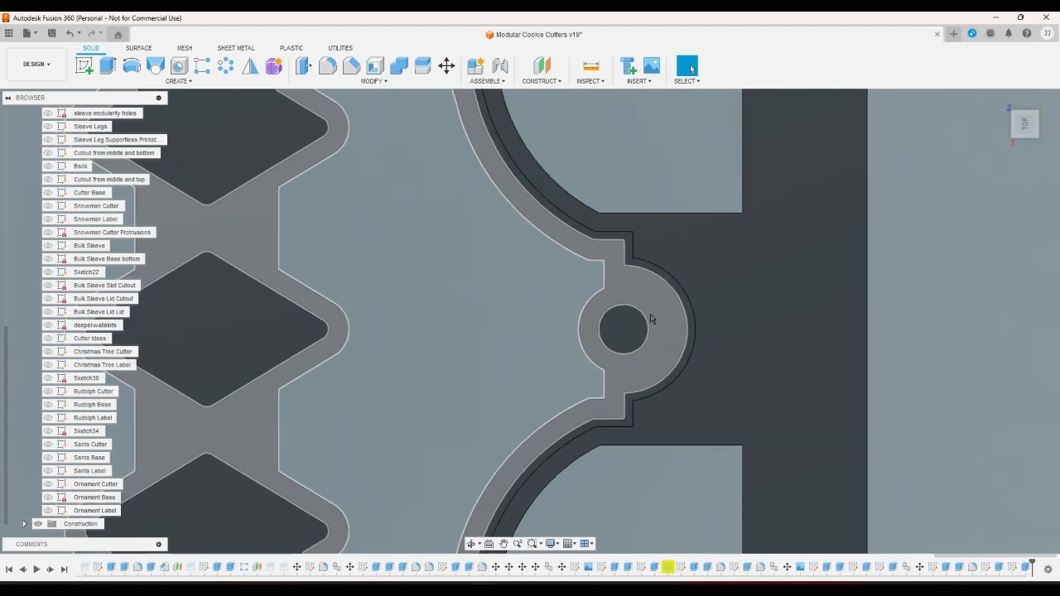
pyautogui.scroll(-2, 650, 319)
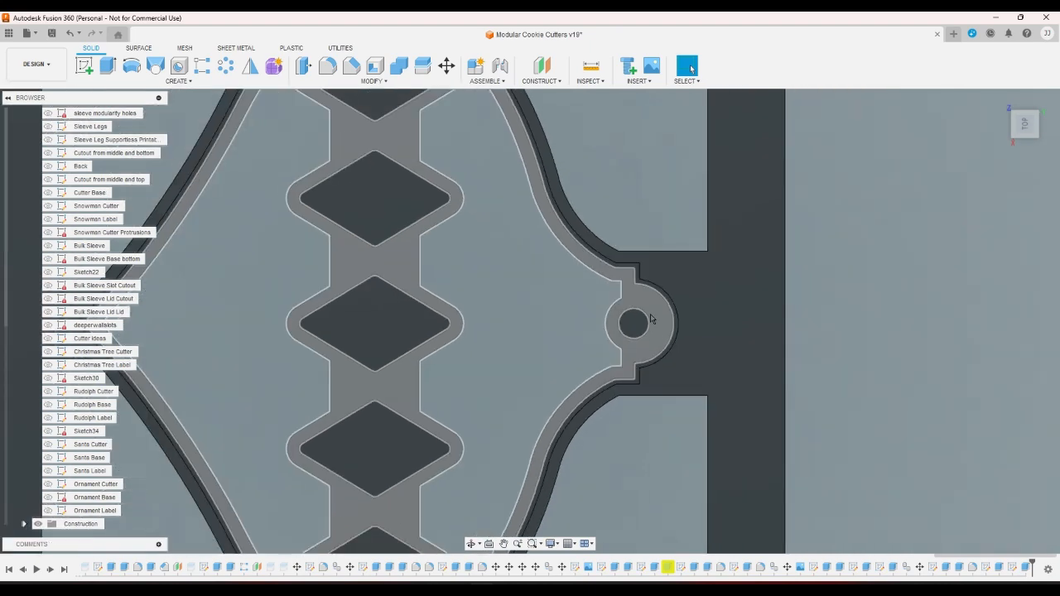
pyautogui.scroll(-2, 650, 319)
pyautogui.click(1000, 104)
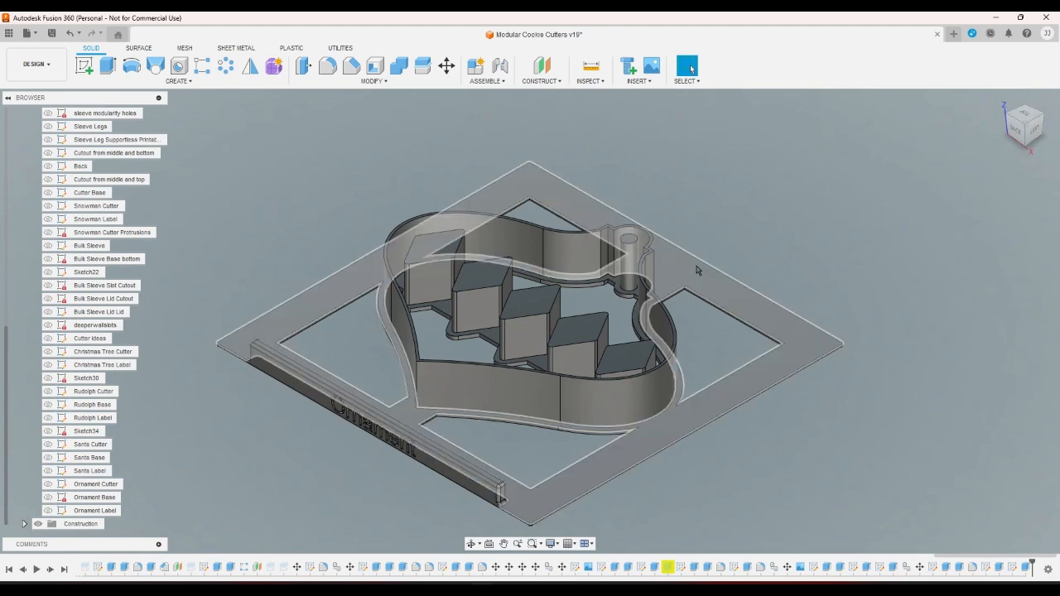
pyautogui.scroll(2, 701, 274)
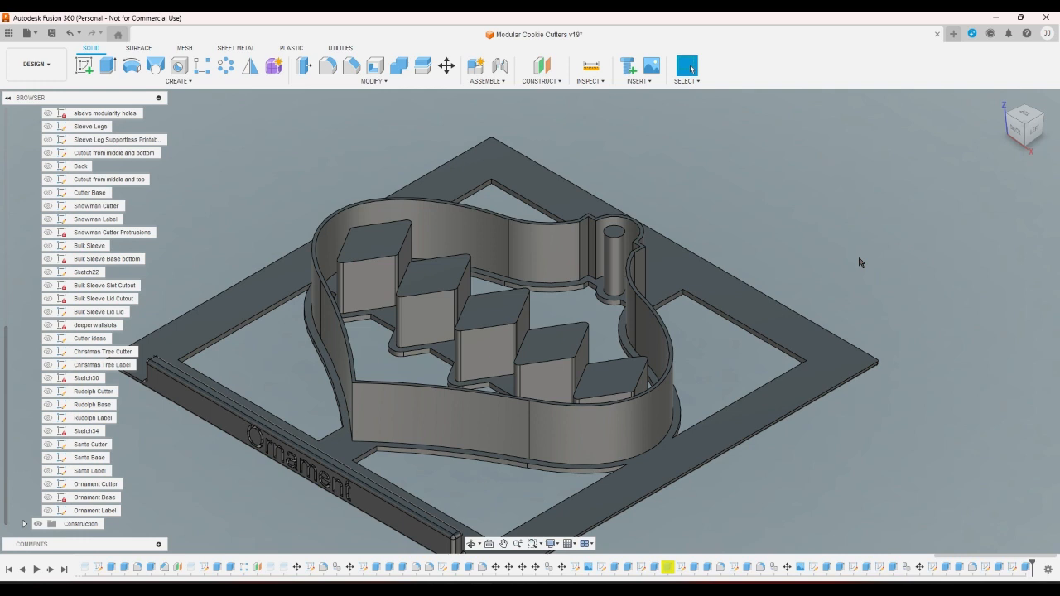
pyautogui.click(1025, 113)
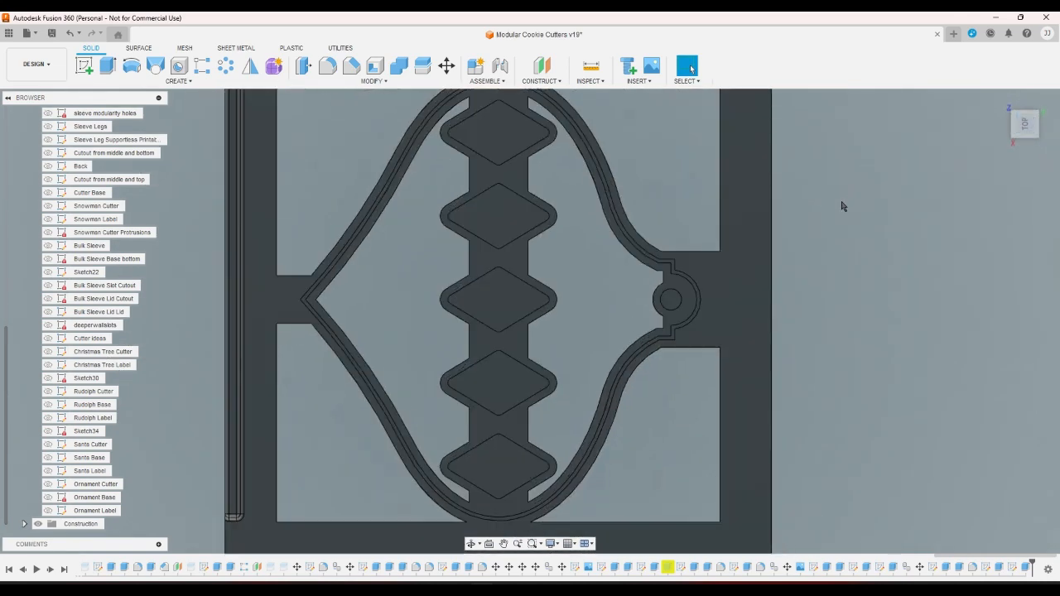
pyautogui.scroll(5, 696, 303)
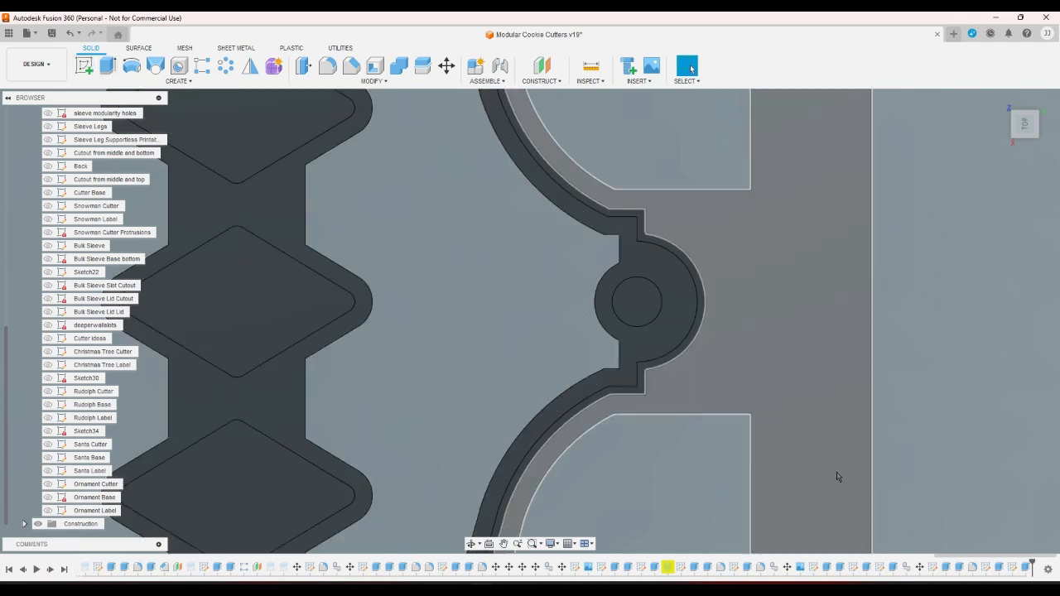
# - Reopen the Ornament Base sketch and draw a center point arc slot about 0.95 mm wide around the upper half of the post
pyautogui.doubleClick(1018, 570)
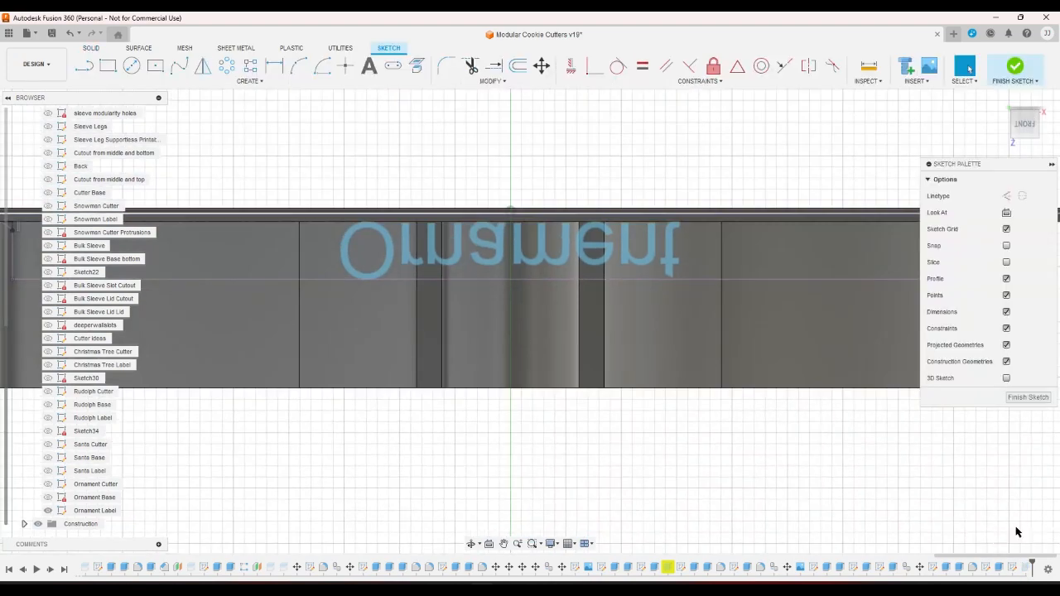
pyautogui.click(71, 39)
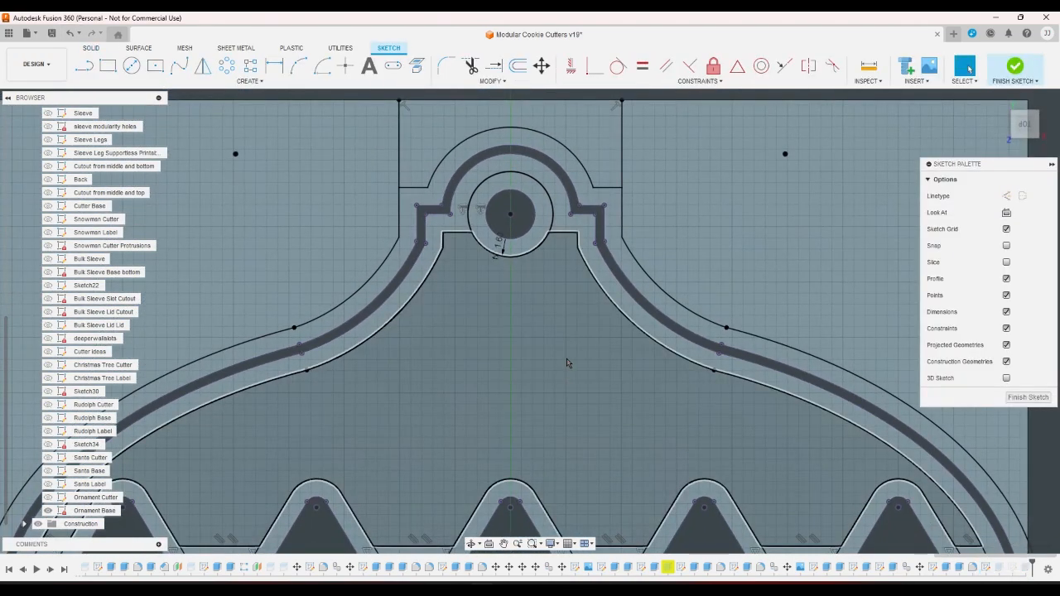
pyautogui.scroll(-2, 568, 378)
pyautogui.scroll(4, 542, 158)
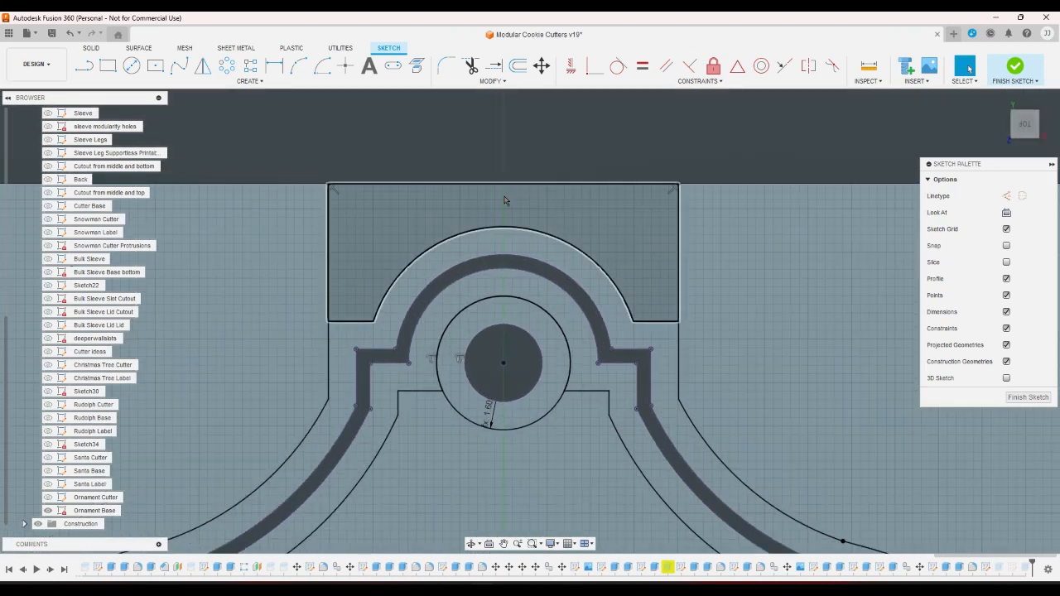
pyautogui.click(247, 81)
pyautogui.moveTo(123, 162)
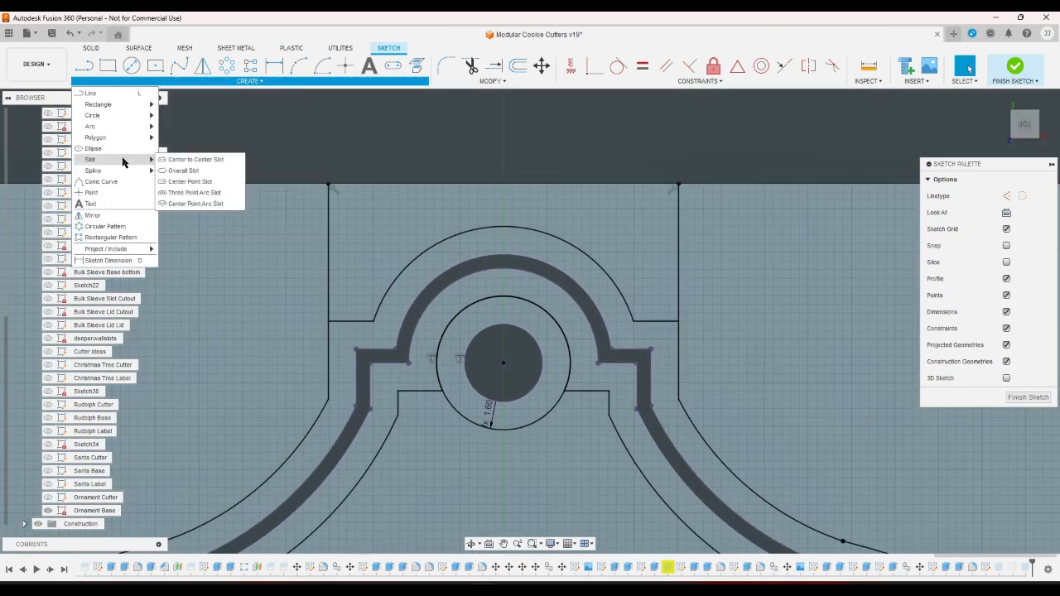
pyautogui.click(195, 192)
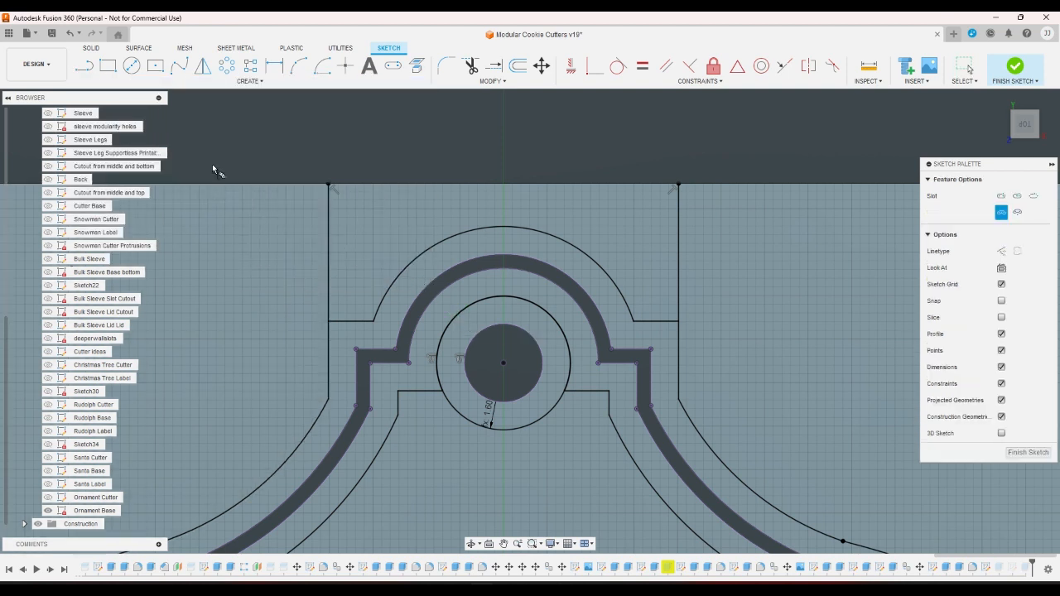
pyautogui.click(248, 83)
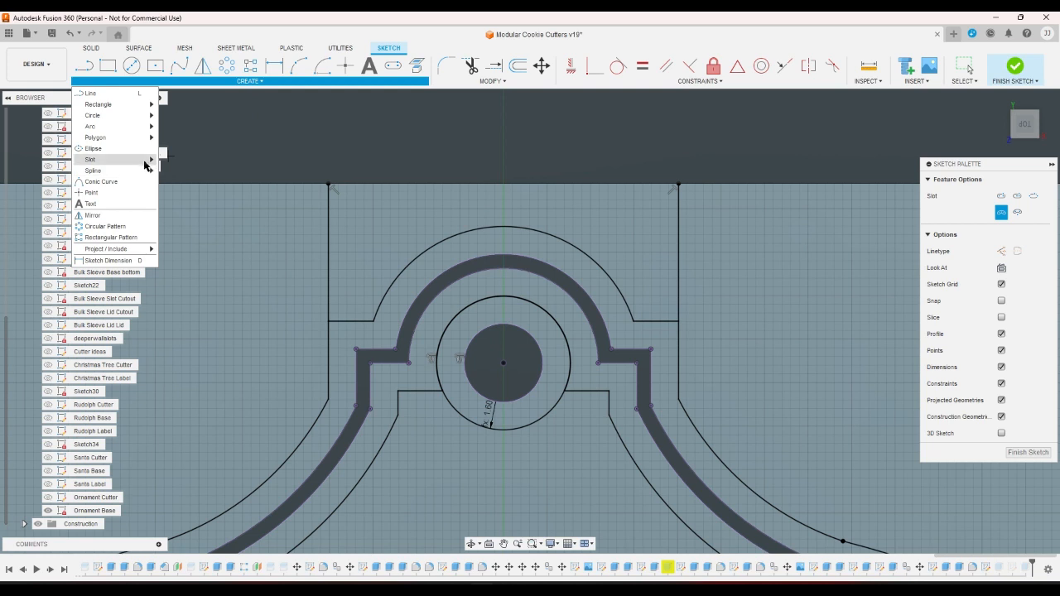
pyautogui.moveTo(150, 160)
pyautogui.click(192, 204)
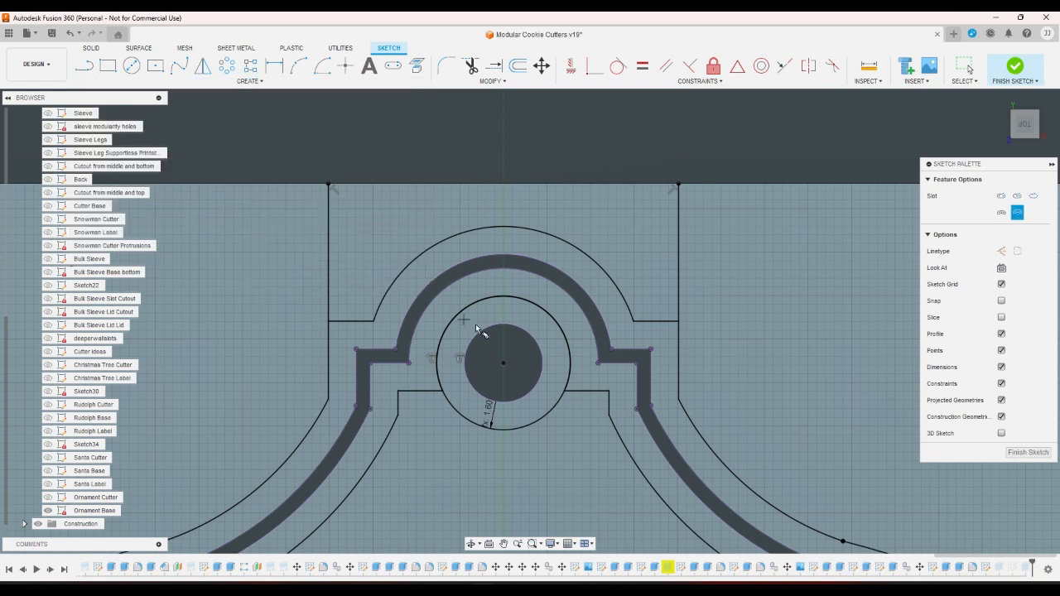
pyautogui.click(504, 362)
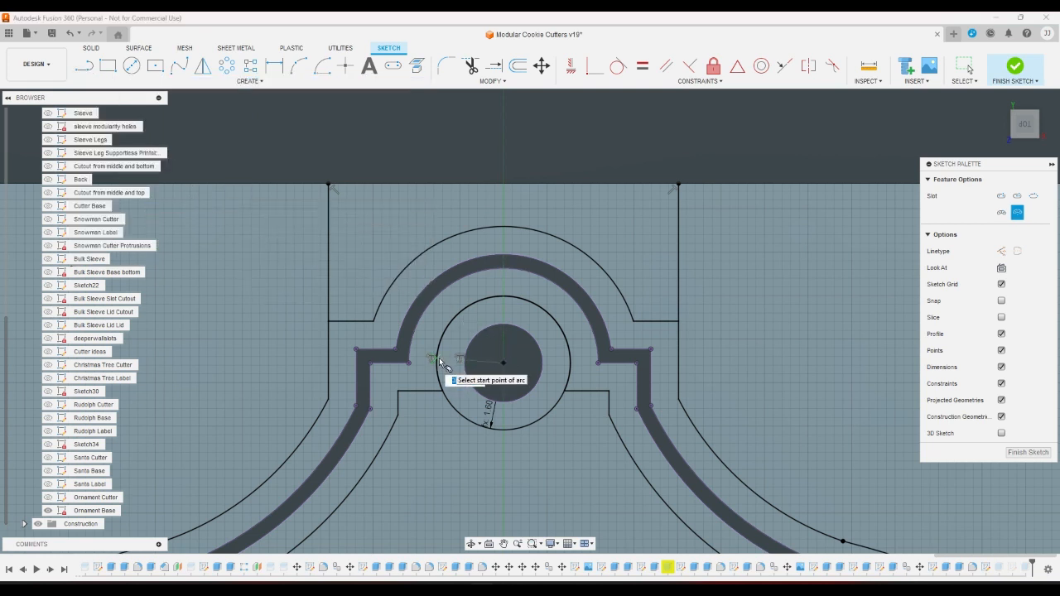
pyautogui.click(435, 365)
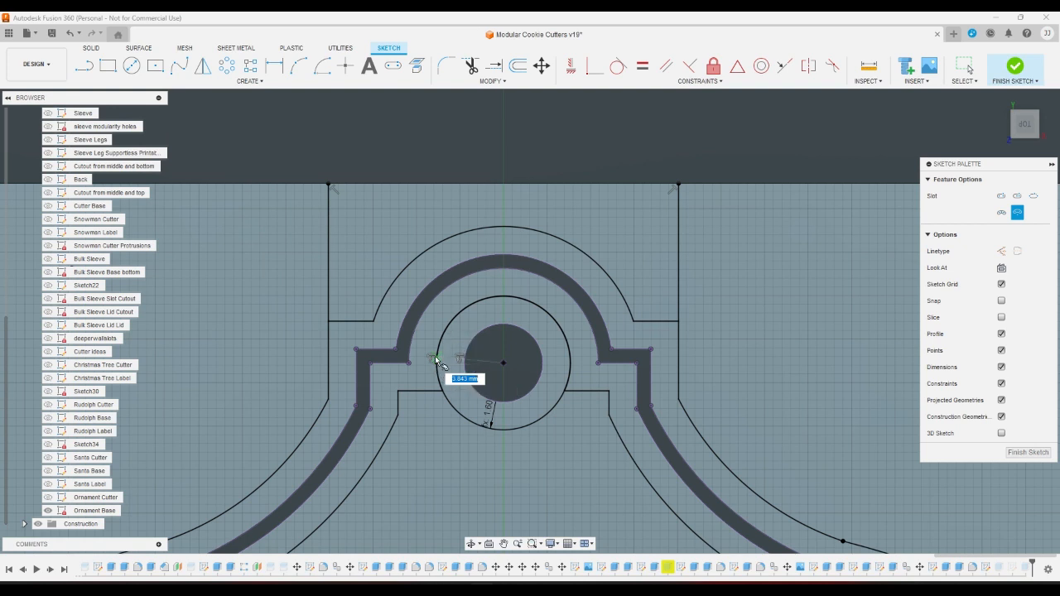
pyautogui.click(569, 357)
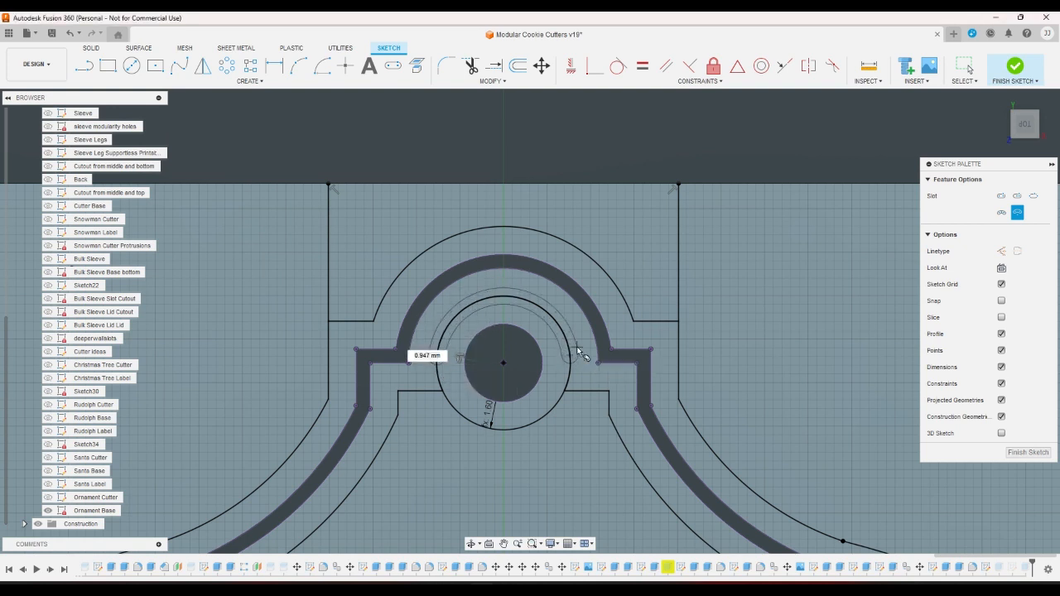
pyautogui.click(578, 351)
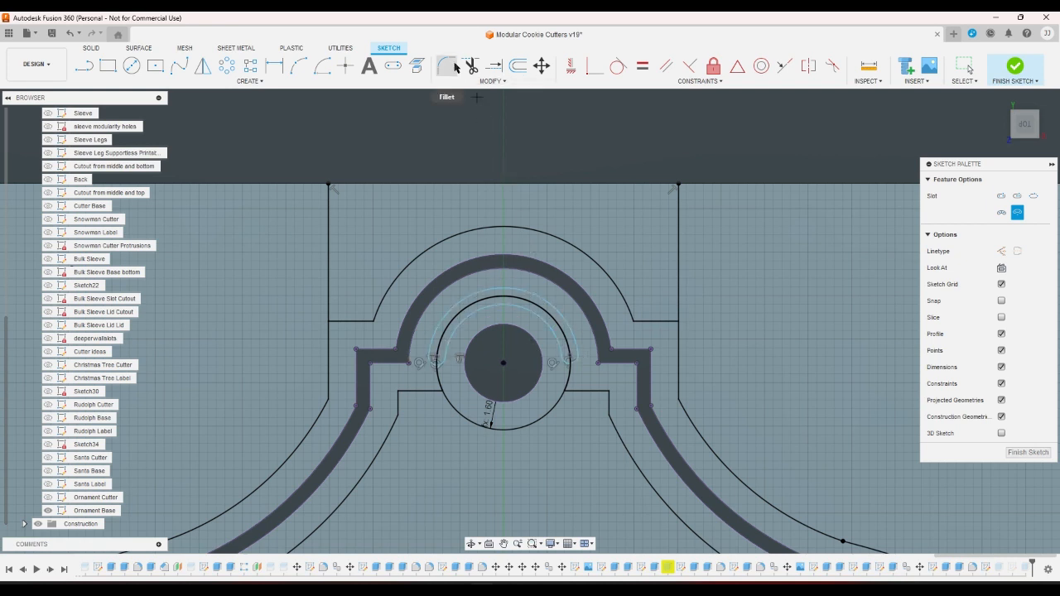
# - Dimension the arc slot's end radius to 0.80 mm using the wallthickness parameter and finish the sketch
pyautogui.click(275, 65)
pyautogui.scroll(2, 442, 316)
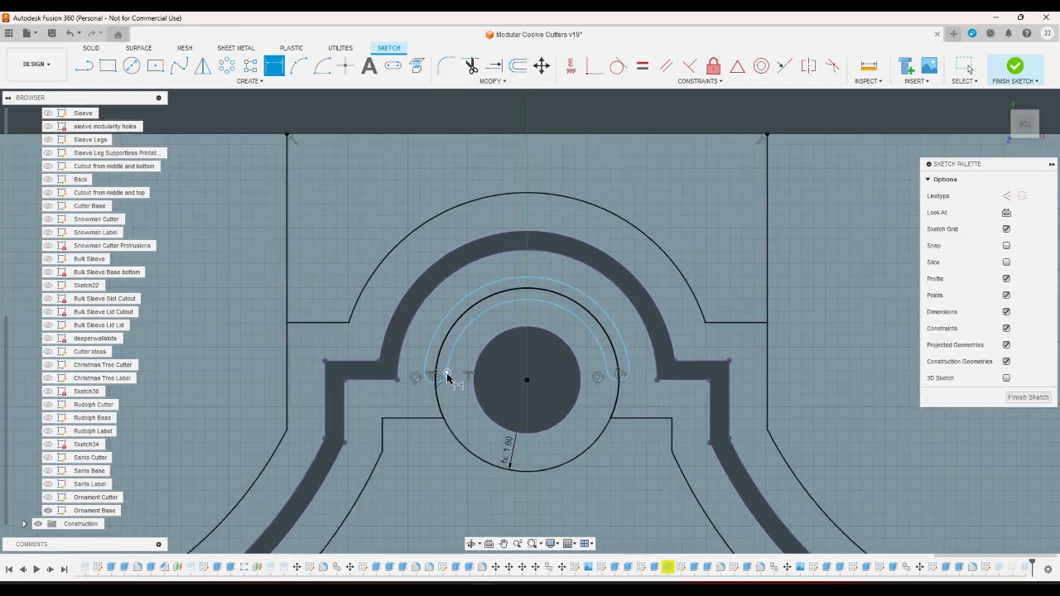
pyautogui.click(445, 382)
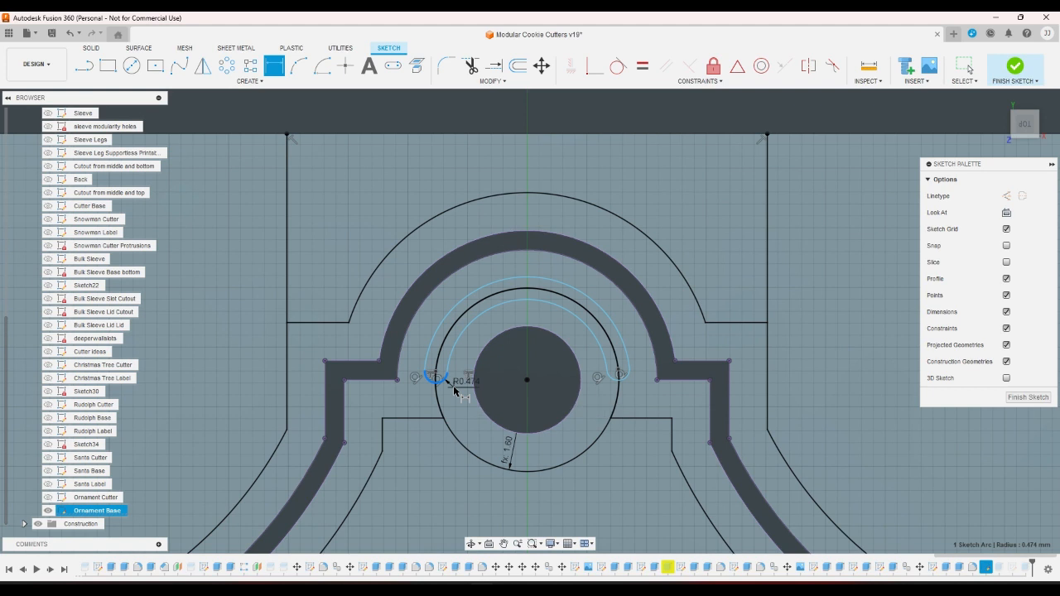
pyautogui.click(461, 401)
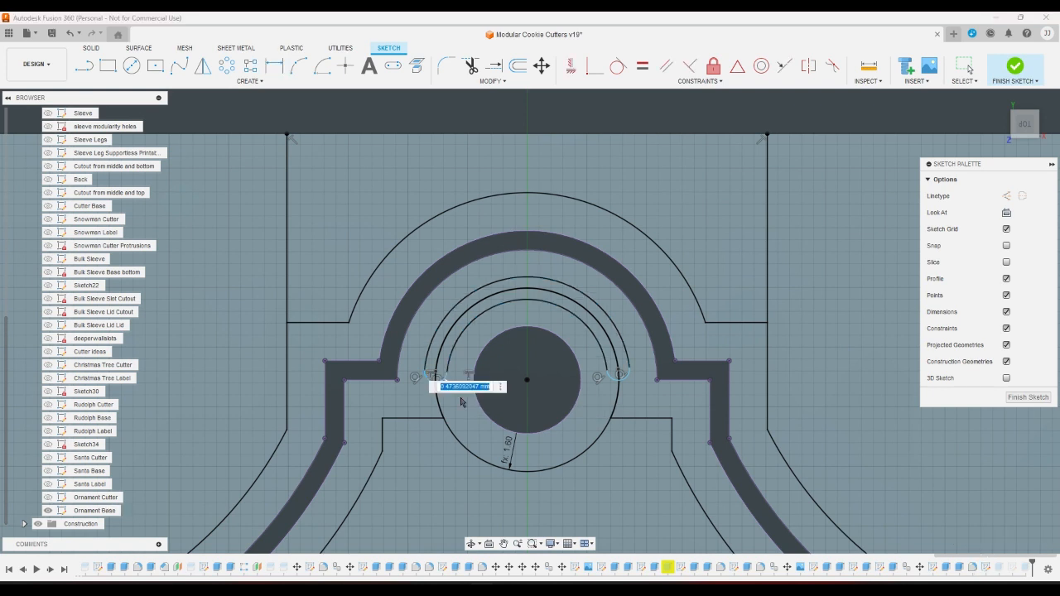
pyautogui.write('w')
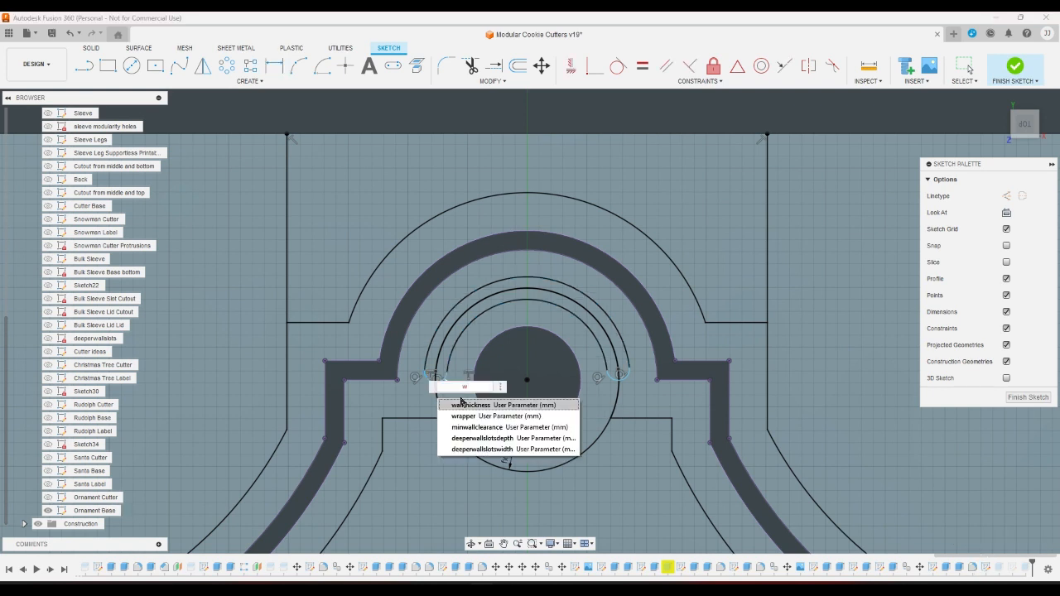
pyautogui.click(462, 405)
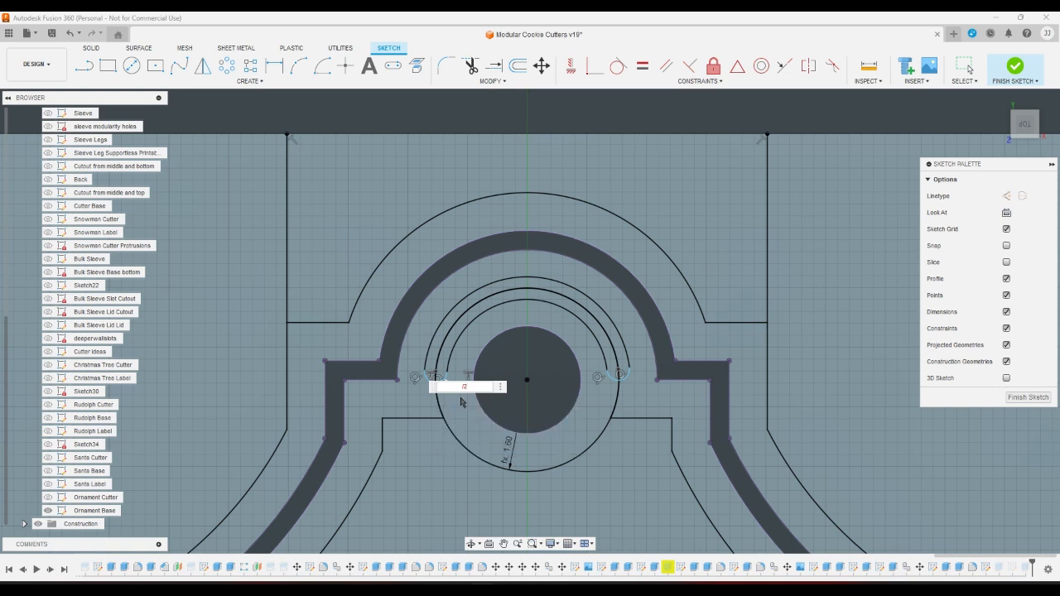
pyautogui.write('w')
pyautogui.click(462, 407)
pyautogui.press('Return')
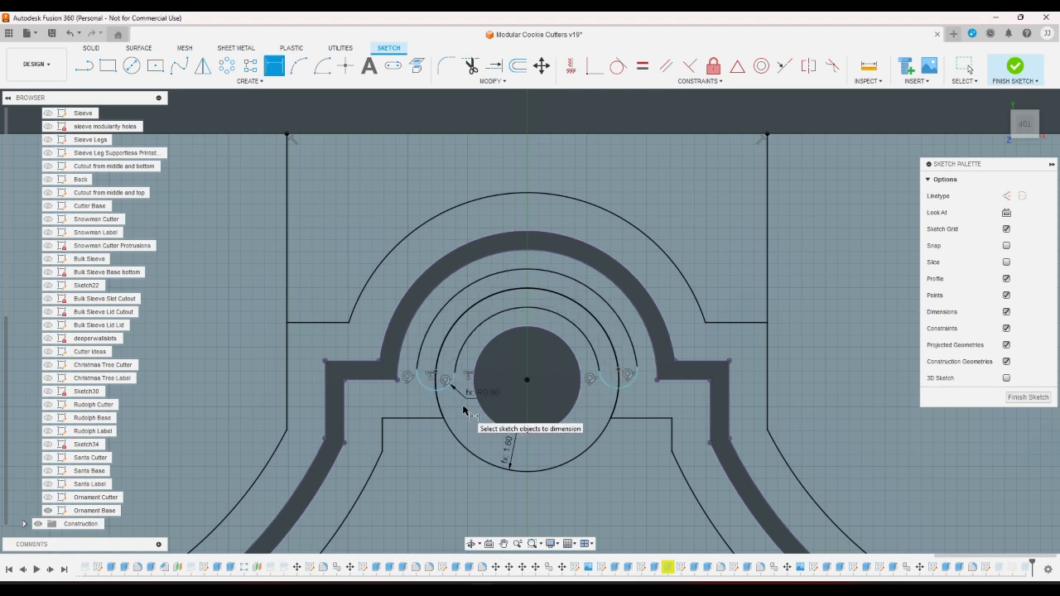
pyautogui.click(1015, 66)
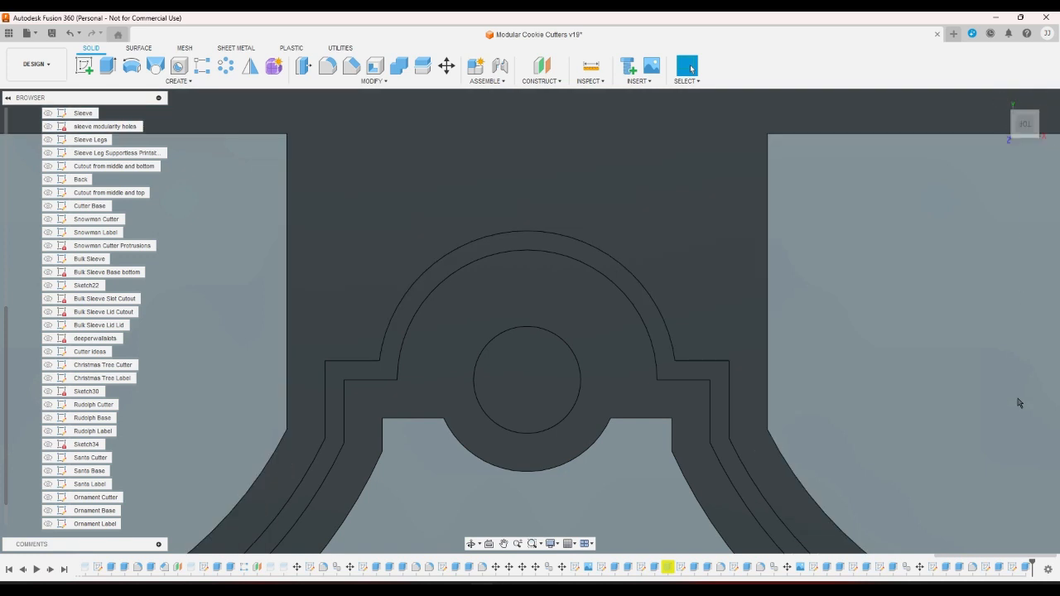
# - Reopen the Ornament Base sketch and draw a line from the post's center to each end center of the arc slot
pyautogui.click(988, 568)
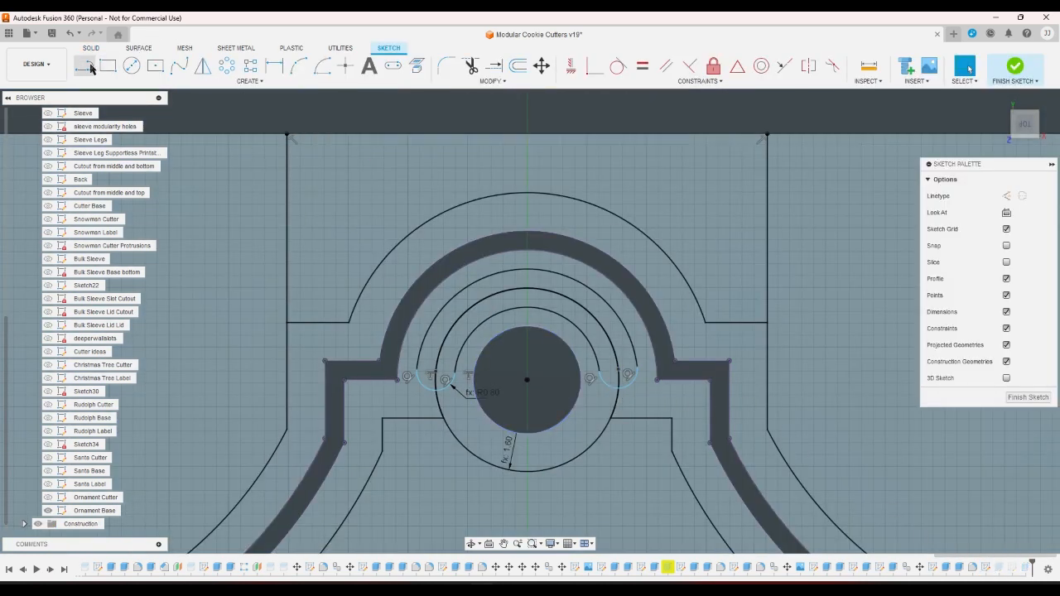
pyautogui.click(85, 66)
pyautogui.click(526, 379)
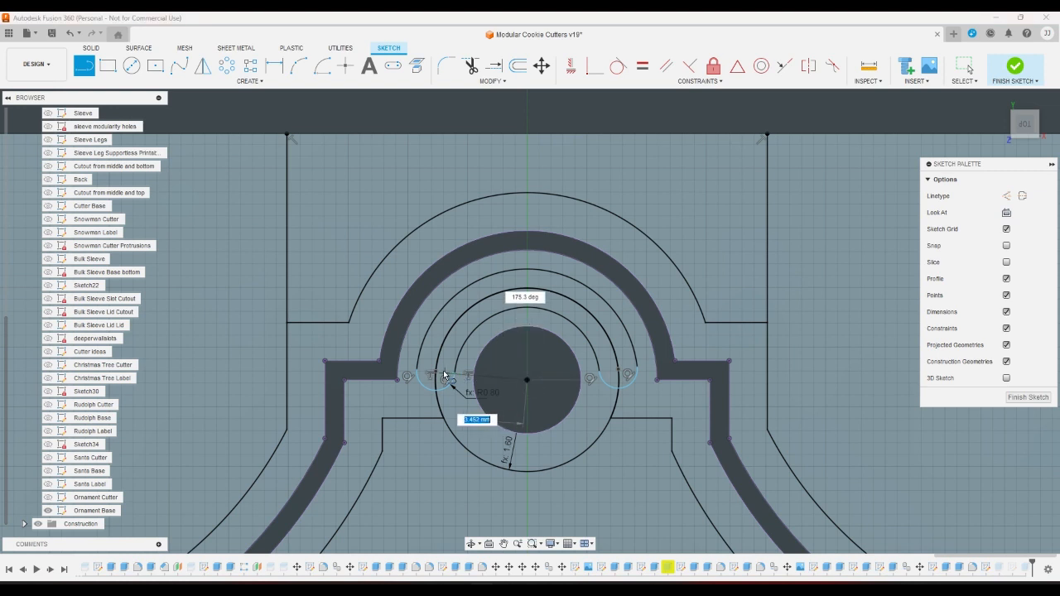
pyautogui.click(446, 375)
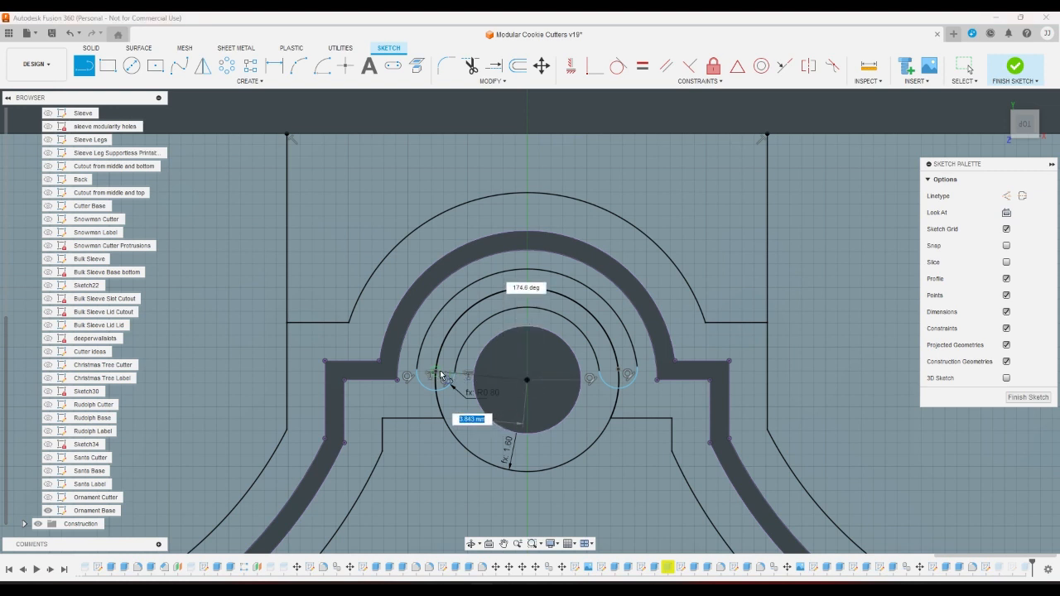
pyautogui.click(527, 380)
pyautogui.click(628, 375)
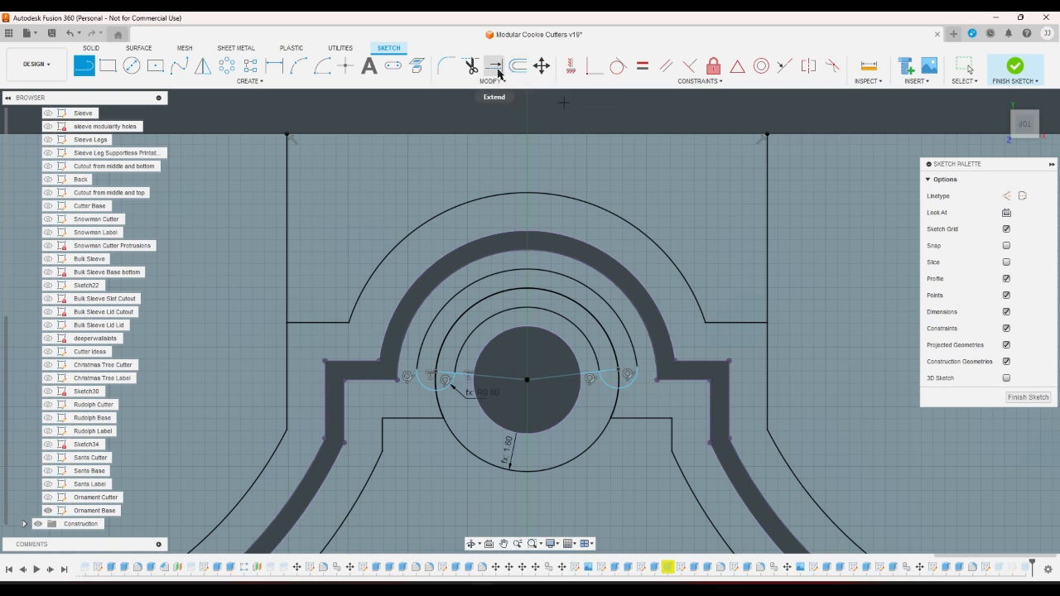
# - Constrain the two lines through the post's center to be collinear and horizontal, and finish the sketch
pyautogui.click(785, 65)
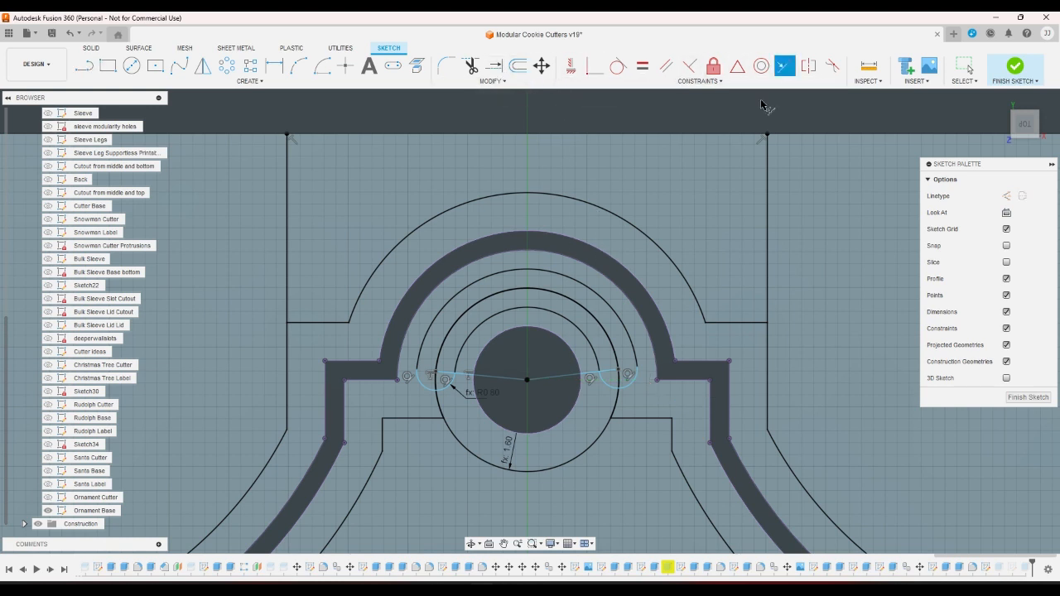
pyautogui.click(586, 376)
pyautogui.click(475, 379)
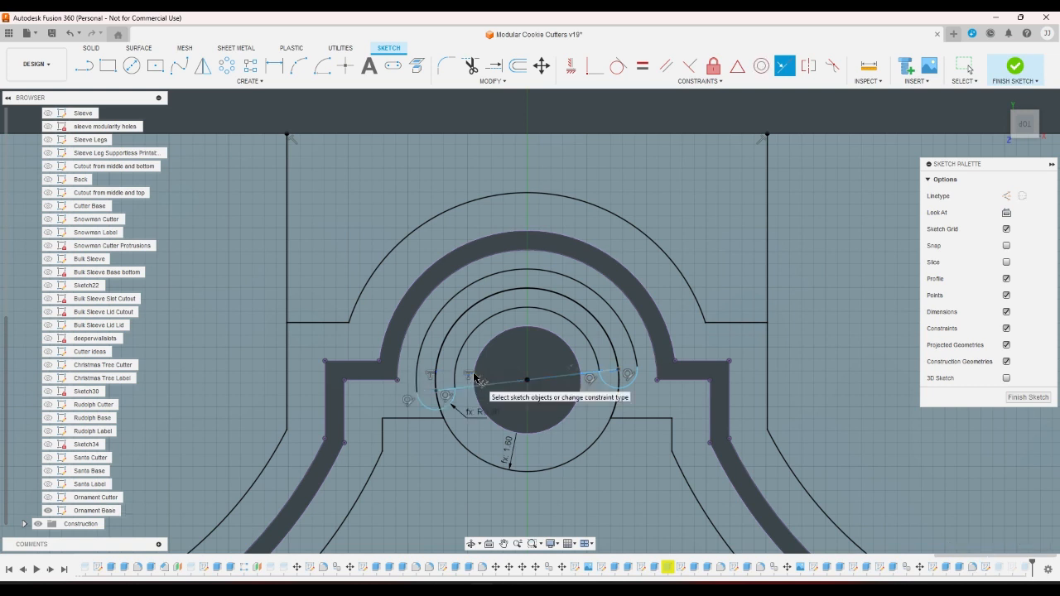
pyautogui.click(571, 65)
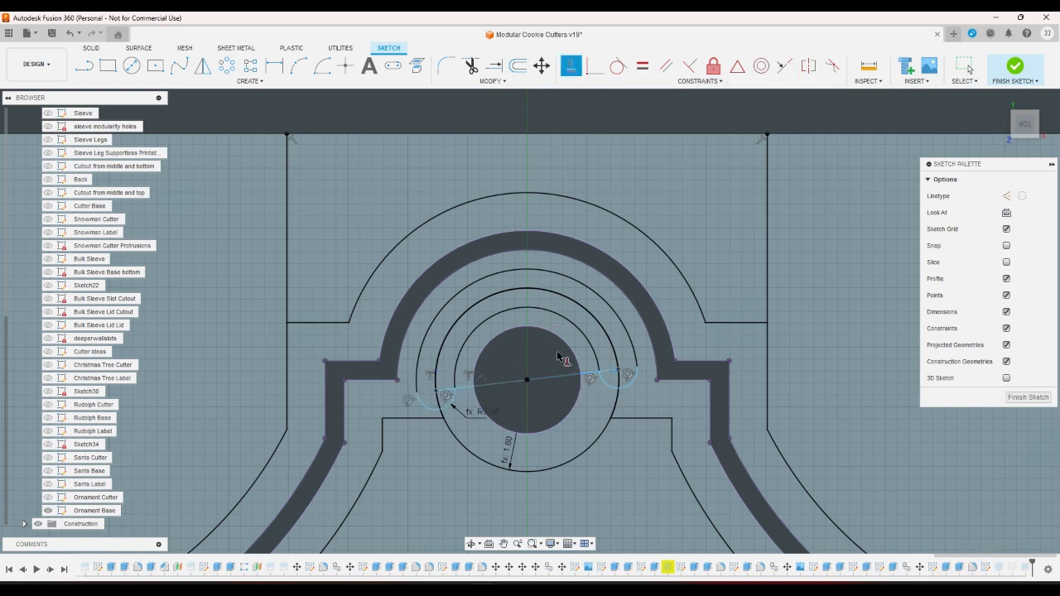
pyautogui.click(556, 378)
pyautogui.rightClick(547, 369)
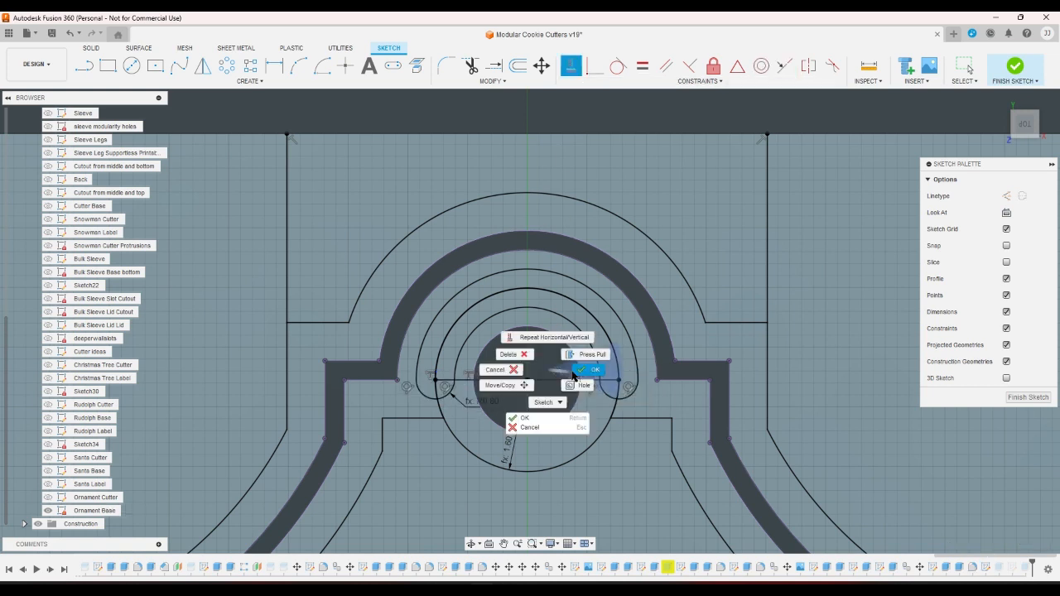
pyautogui.click(593, 370)
pyautogui.click(1009, 67)
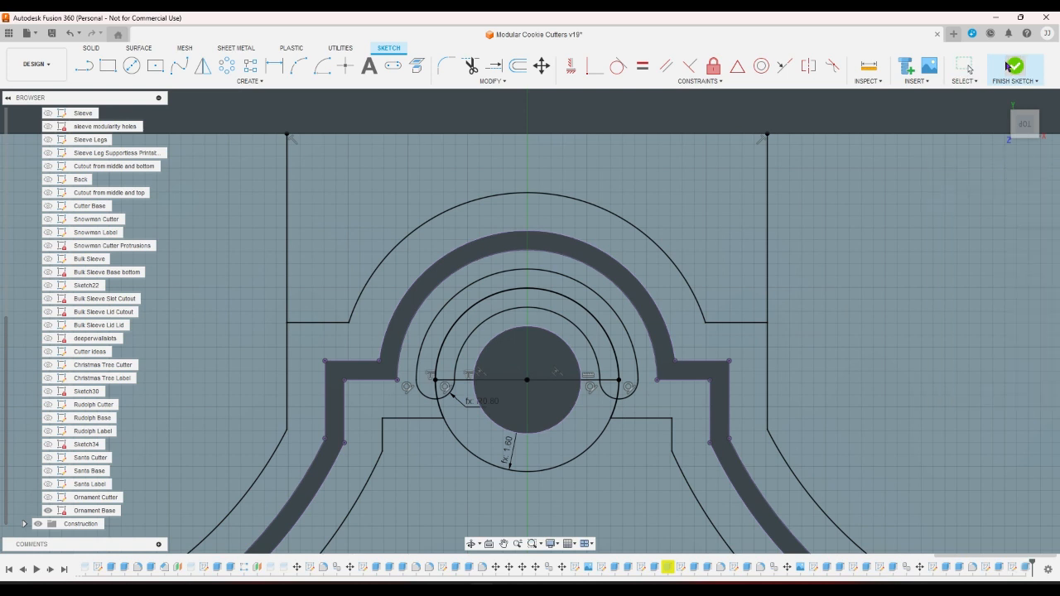
# - Edit the ornament base extrusion and deselect all profiles inside the arc slot to leave it open around the post
pyautogui.doubleClick(1001, 568)
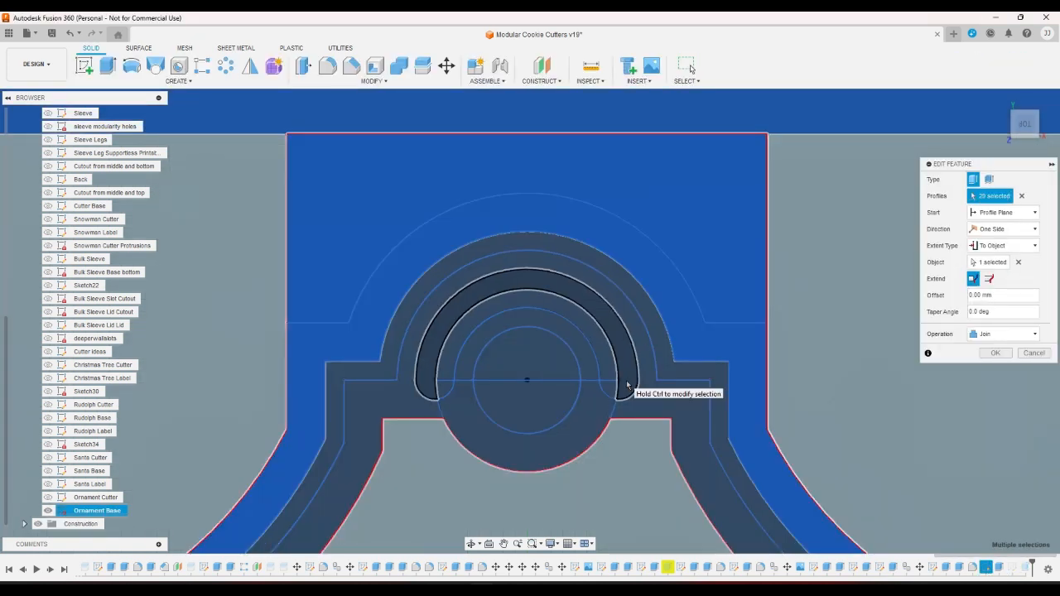
pyautogui.click(612, 392)
pyautogui.click(607, 381)
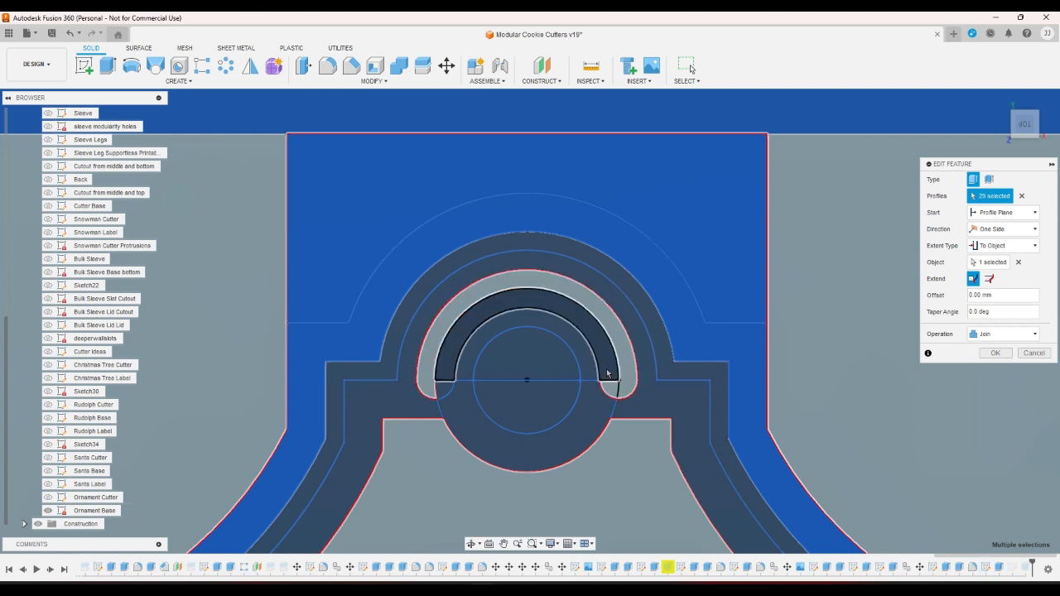
pyautogui.click(432, 364)
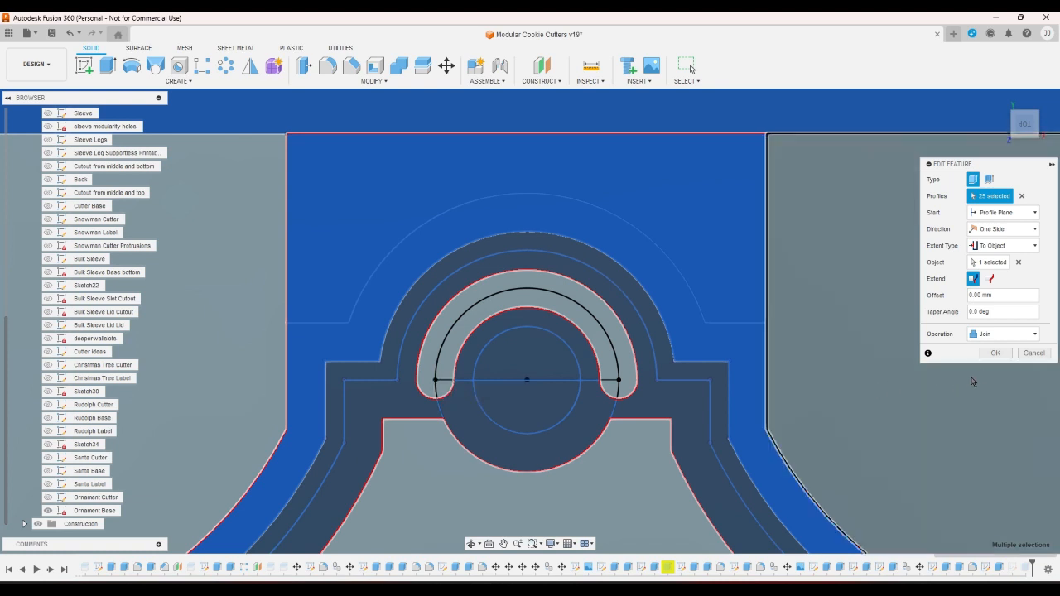
pyautogui.click(990, 357)
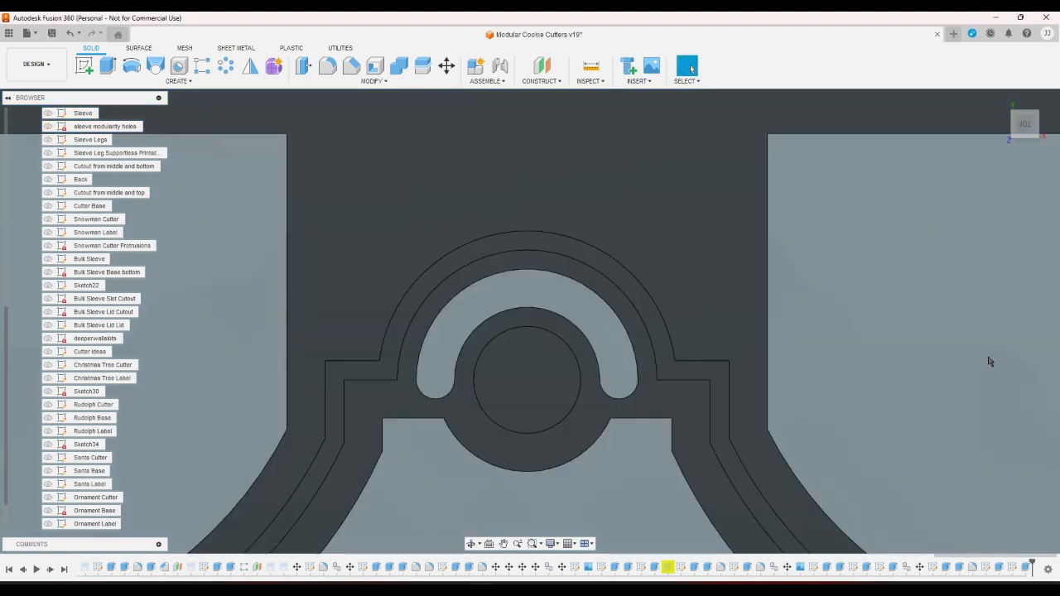
# - Examine the arc slot around the post in the ornament cutter's base from the home, top and underside views
pyautogui.scroll(-2, 957, 357)
pyautogui.click(1001, 101)
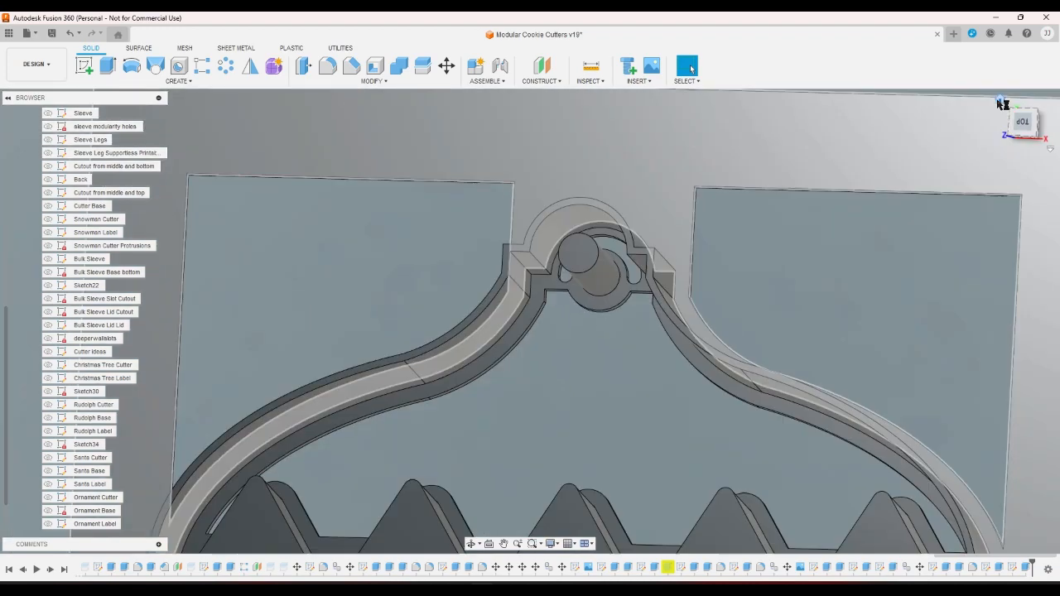
pyautogui.scroll(4, 620, 289)
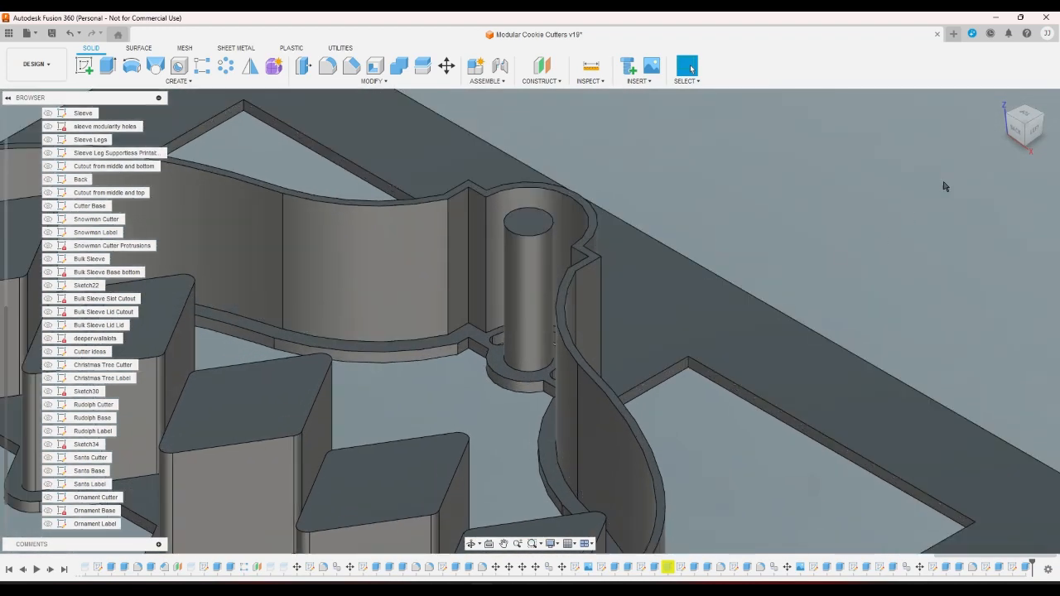
pyautogui.click(1025, 114)
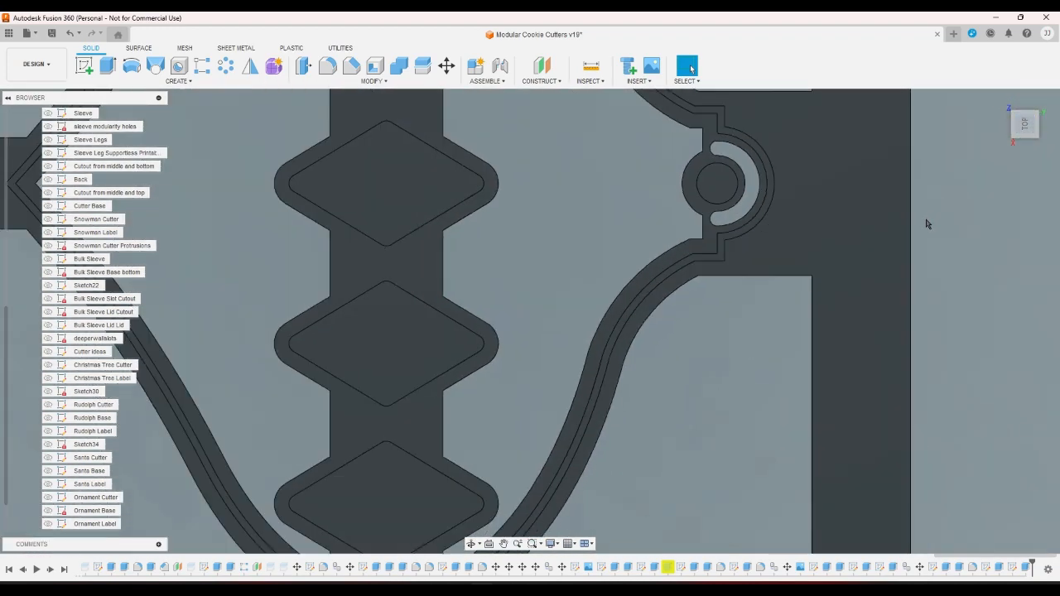
pyautogui.scroll(3, 747, 184)
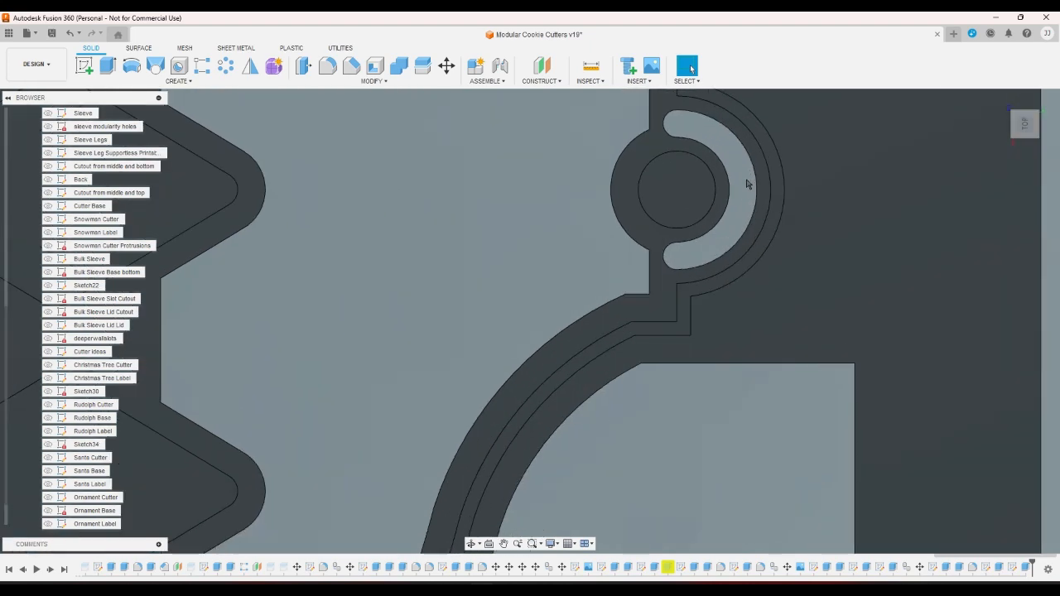
pyautogui.scroll(2, 747, 184)
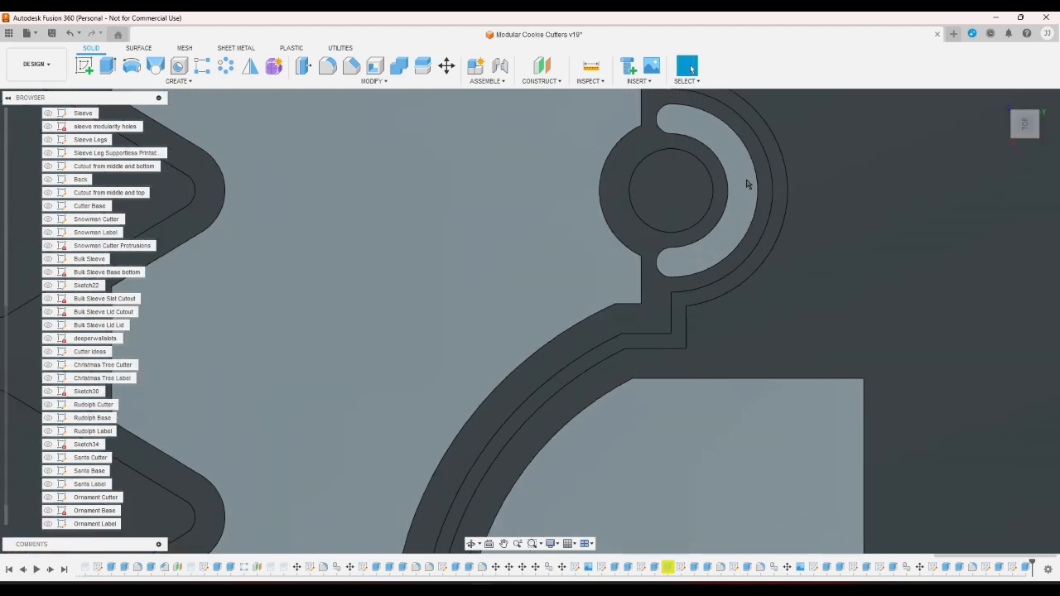
pyautogui.scroll(3, 747, 184)
pyautogui.scroll(-1, 743, 188)
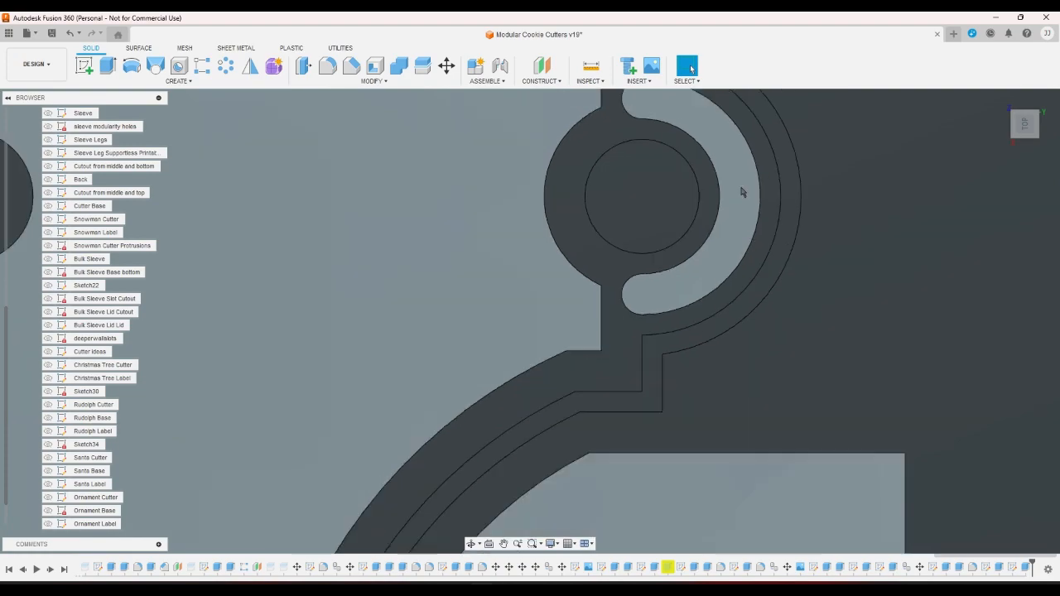
pyautogui.click(1001, 100)
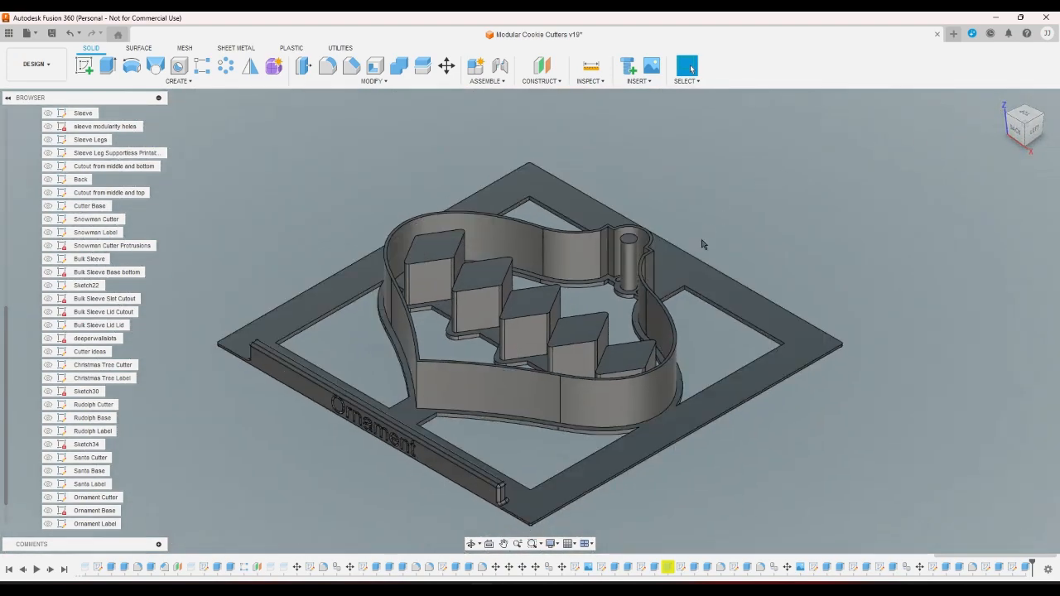
pyautogui.click(1031, 144)
pyautogui.scroll(4, 712, 346)
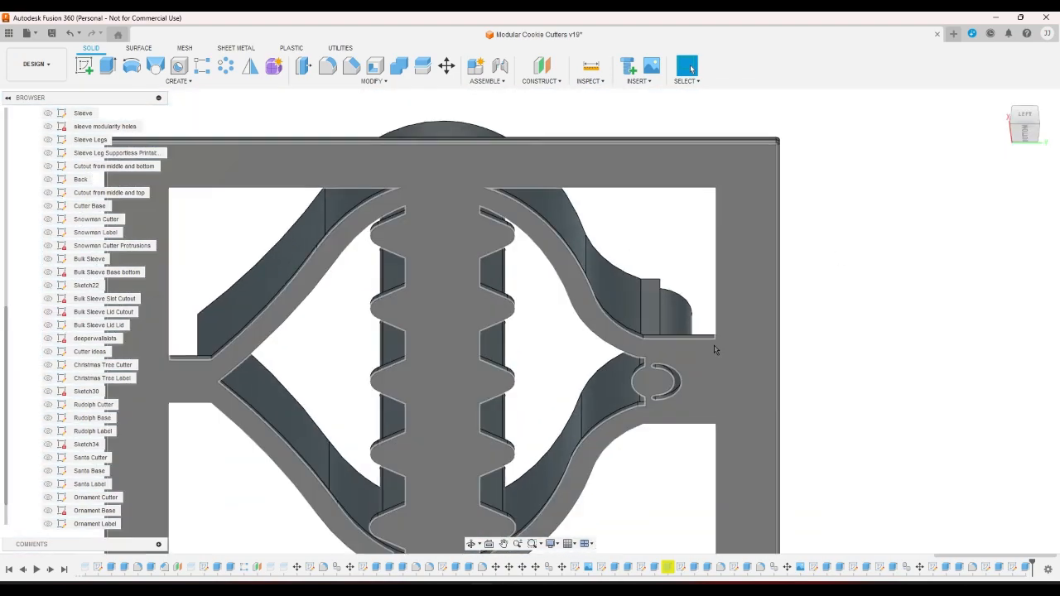
pyautogui.scroll(-3, 680, 377)
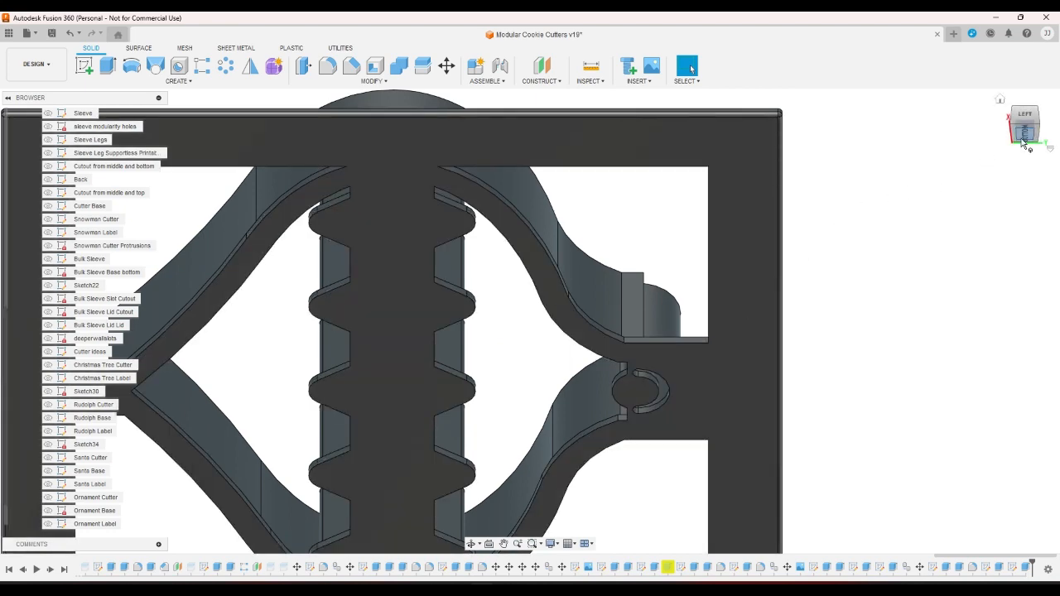
pyautogui.click(1024, 133)
pyautogui.click(1001, 101)
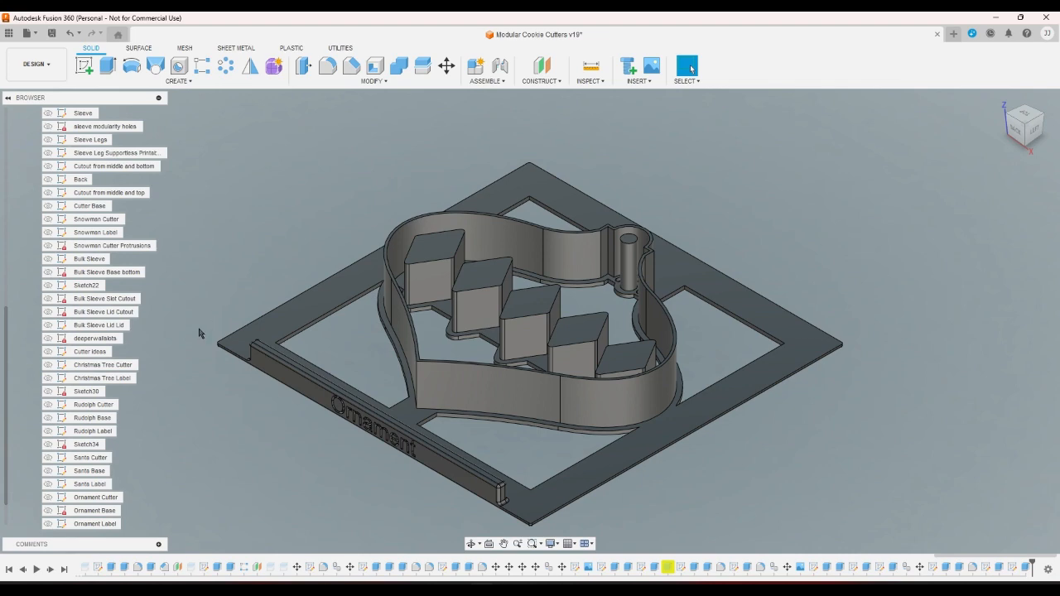
# - Collapse the sketches folder, expand the bodies folder, and rename the body Cutter Base (4) as "Ornament Cutter"
pyautogui.scroll(-3, 199, 334)
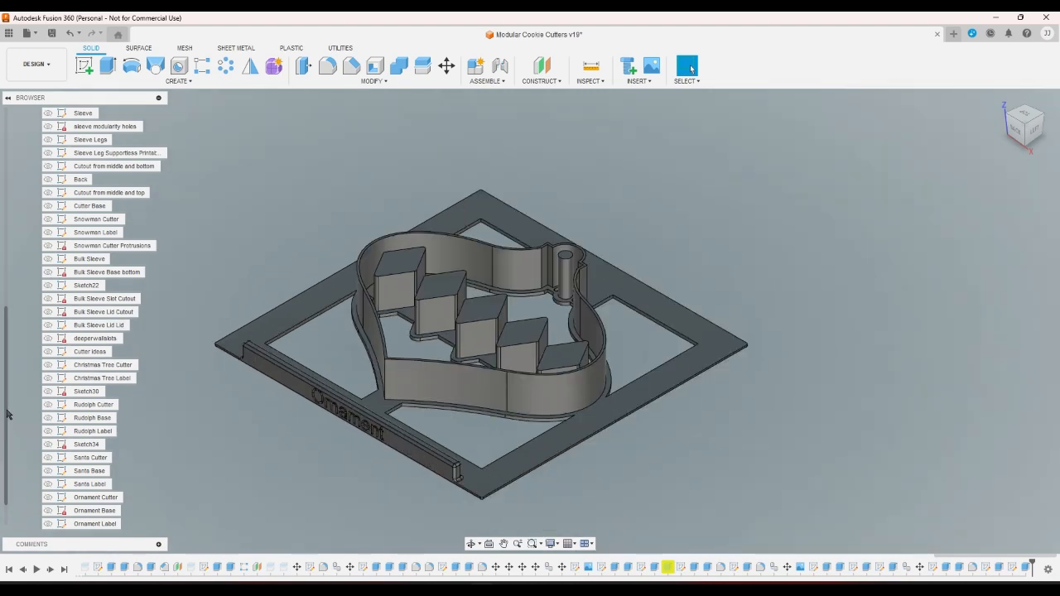
pyautogui.scroll(5, 22, 273)
pyautogui.click(25, 192)
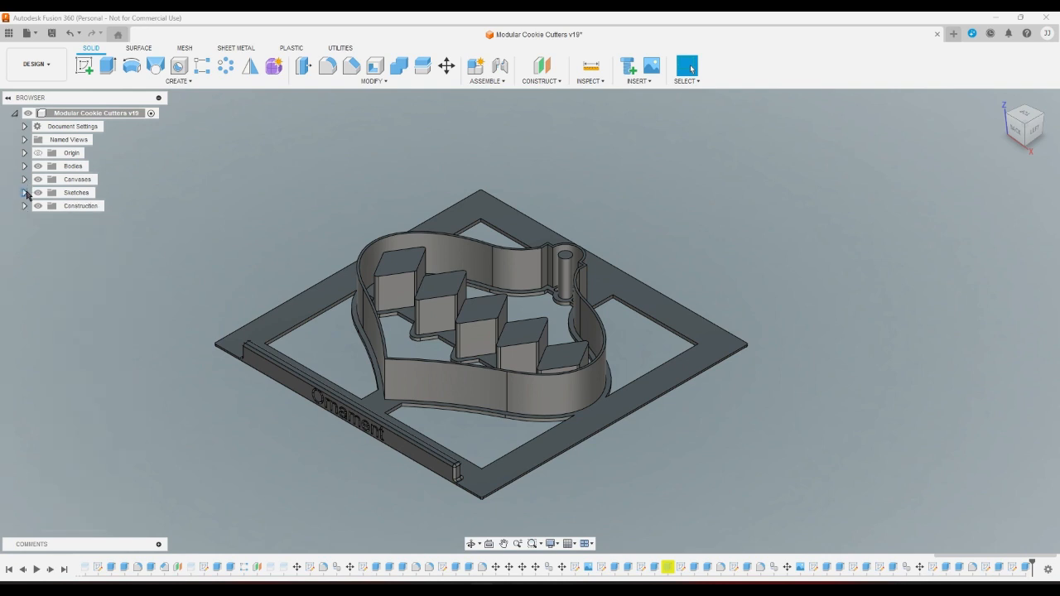
pyautogui.click(24, 167)
pyautogui.scroll(-10, 100, 468)
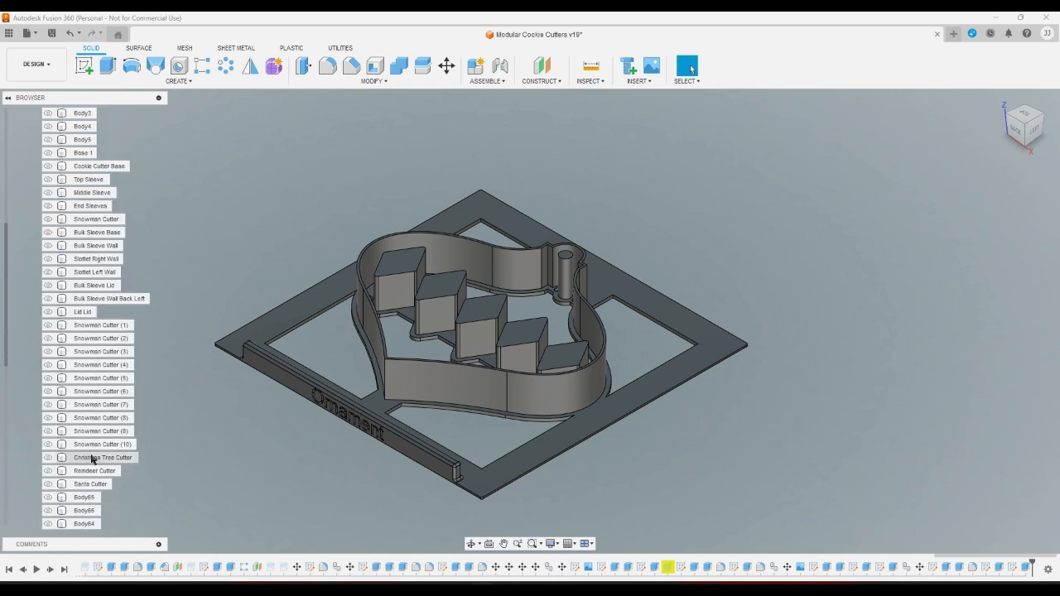
pyautogui.click(91, 391)
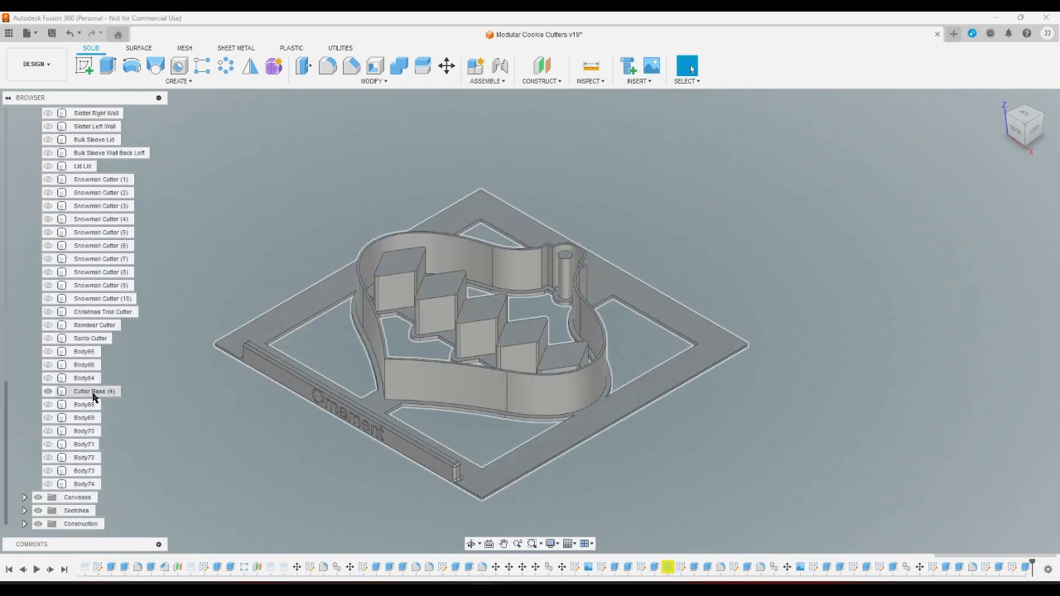
pyautogui.rightClick(94, 392)
pyautogui.click(118, 312)
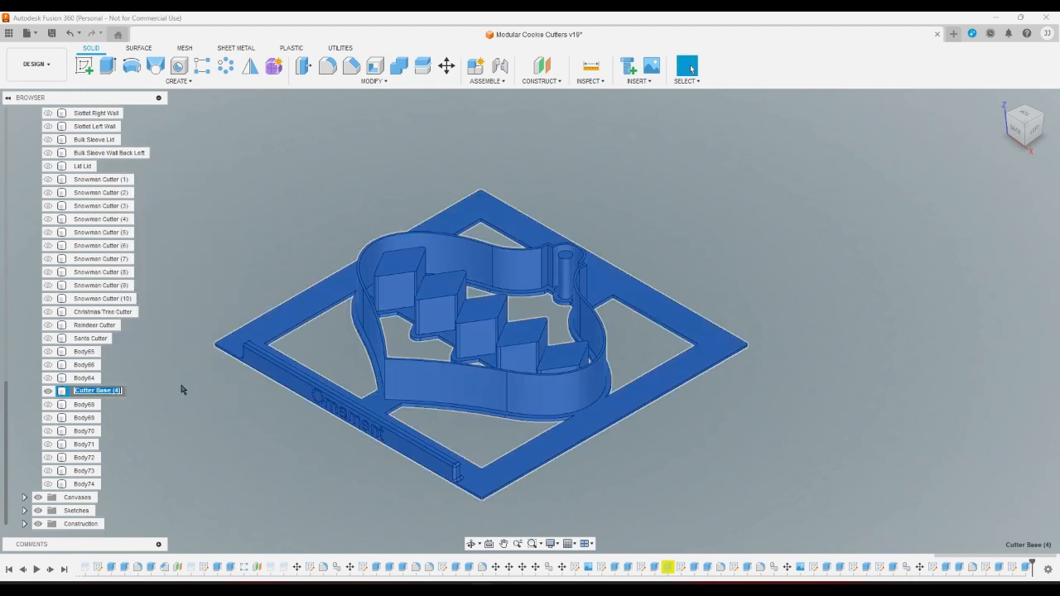
pyautogui.write('Ornament Cutter')
pyautogui.press('Return')
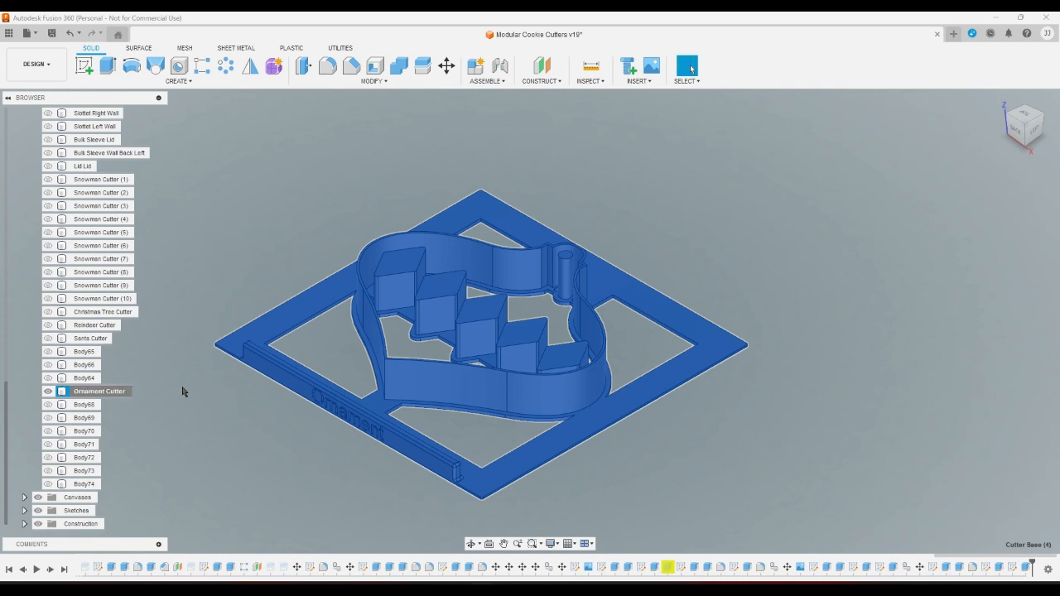
# - Compare the Ornament Cutter body with Body68 and Body69 by toggling the visibility of each one
pyautogui.click(86, 406)
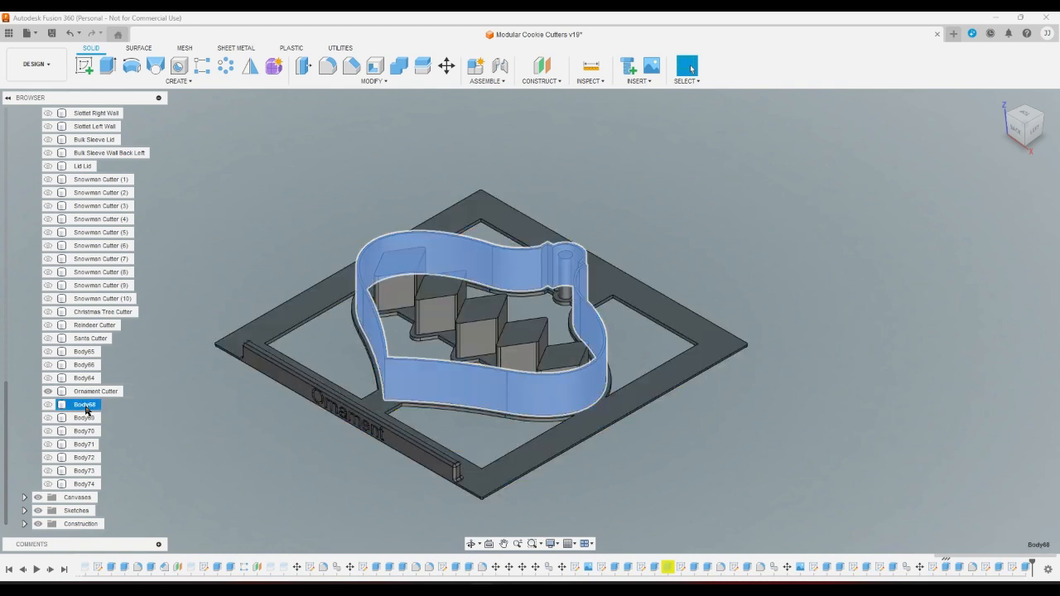
pyautogui.click(47, 391)
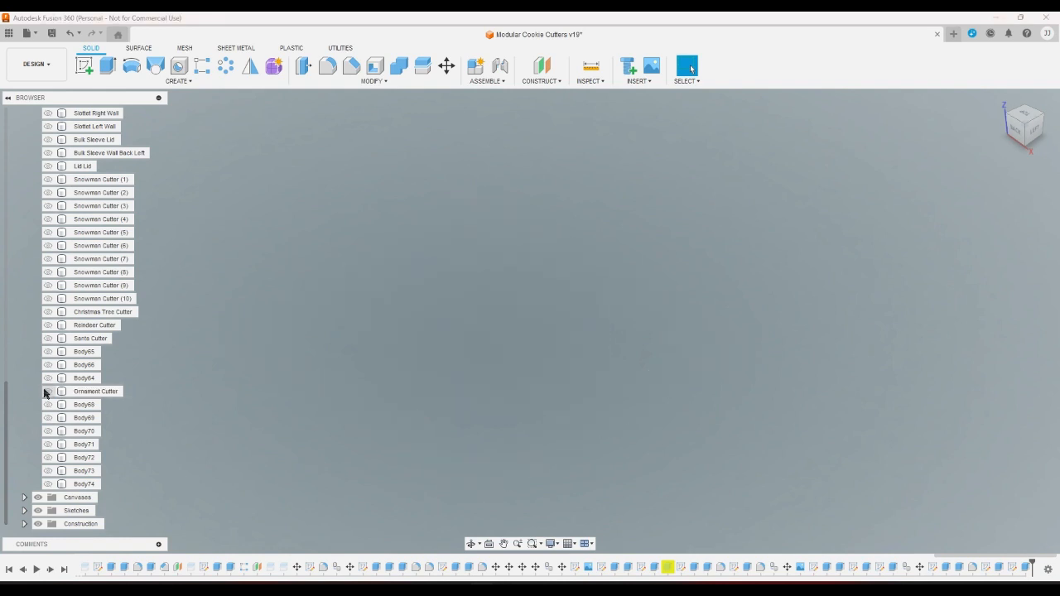
pyautogui.click(47, 392)
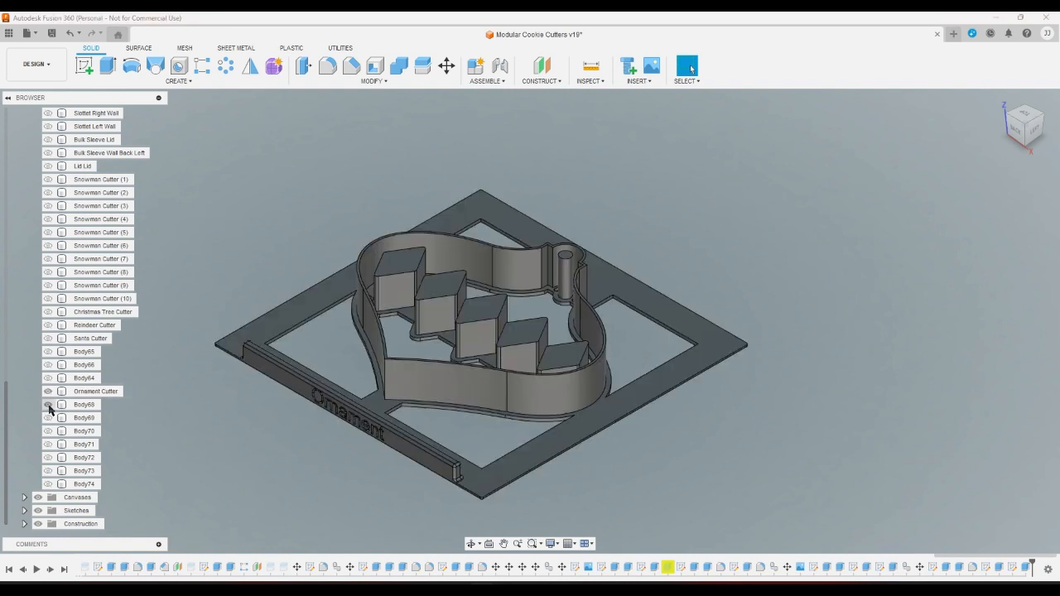
pyautogui.click(48, 393)
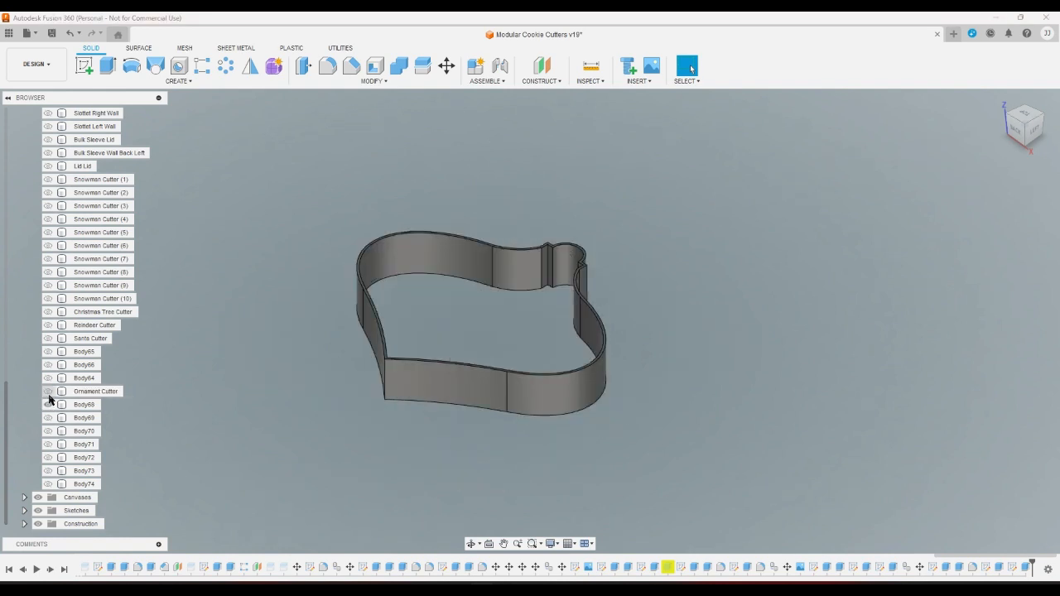
pyautogui.click(48, 404)
pyautogui.click(48, 418)
pyautogui.click(48, 417)
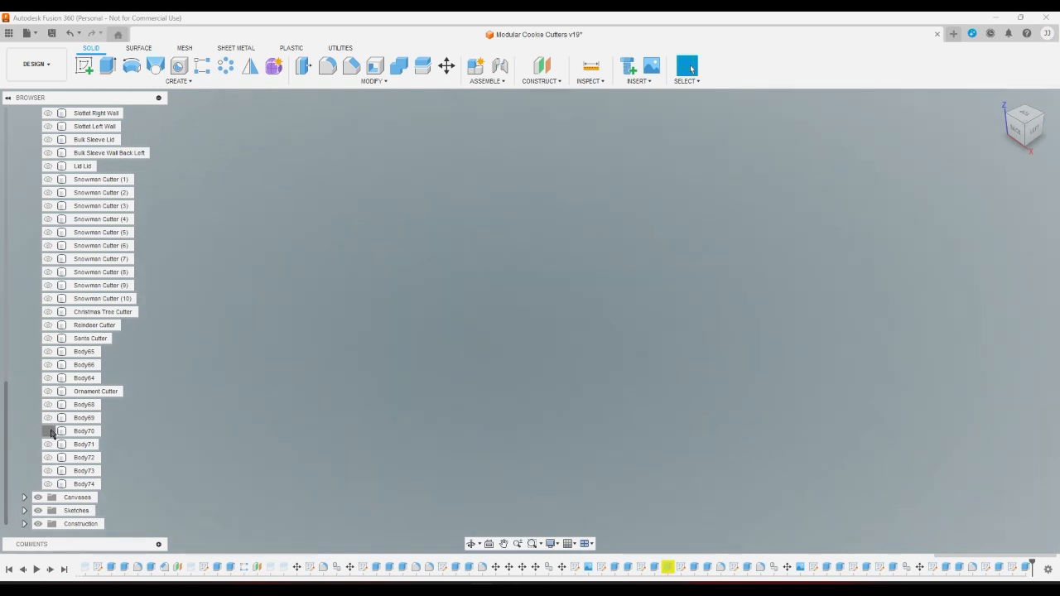
# - Inspect the separate bodies from Body70 to Body73 by toggling their visibility
pyautogui.click(49, 431)
pyautogui.click(49, 431)
pyautogui.click(48, 445)
pyautogui.click(48, 445)
pyautogui.click(48, 458)
pyautogui.click(48, 471)
pyautogui.click(48, 458)
pyautogui.click(48, 471)
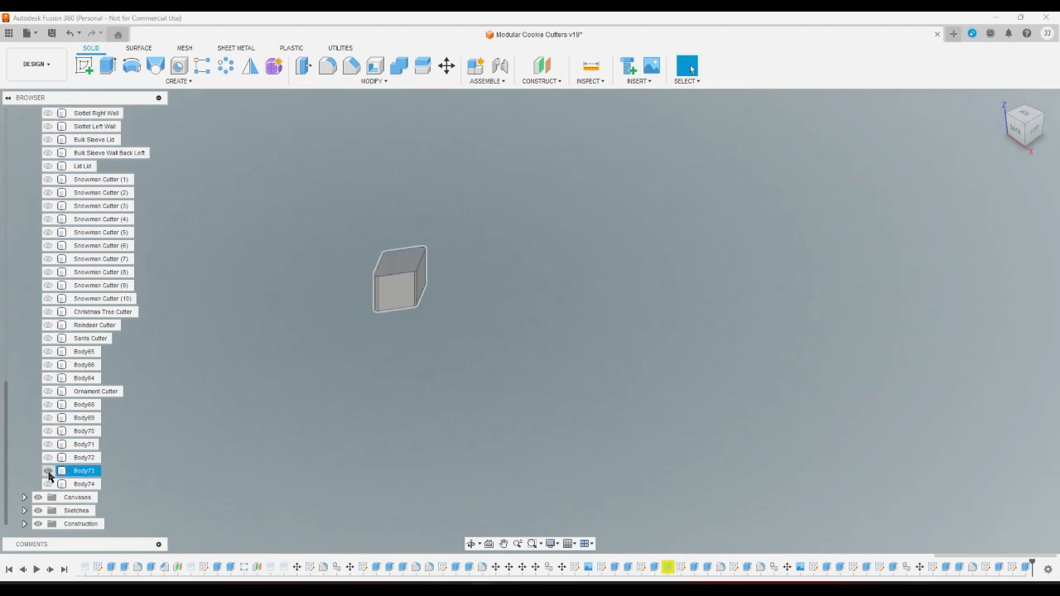
# - Show Body74 through Body68 together with the Ornament Cutter to view the separate pieces assembled on the base
pyautogui.click(48, 485)
pyautogui.click(48, 471)
pyautogui.click(48, 459)
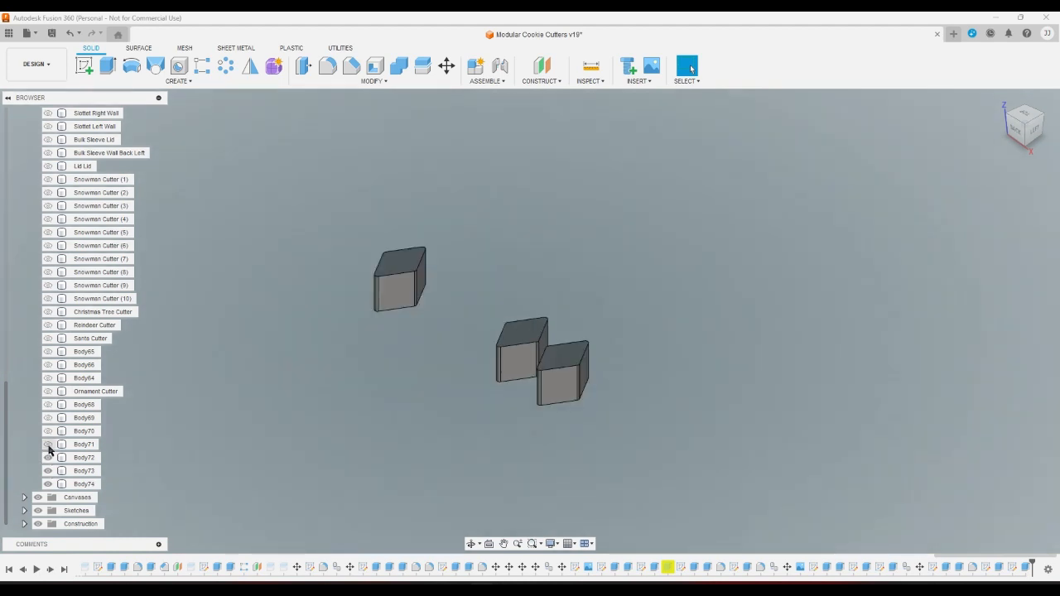
pyautogui.click(48, 445)
pyautogui.click(48, 431)
pyautogui.click(48, 418)
pyautogui.click(48, 406)
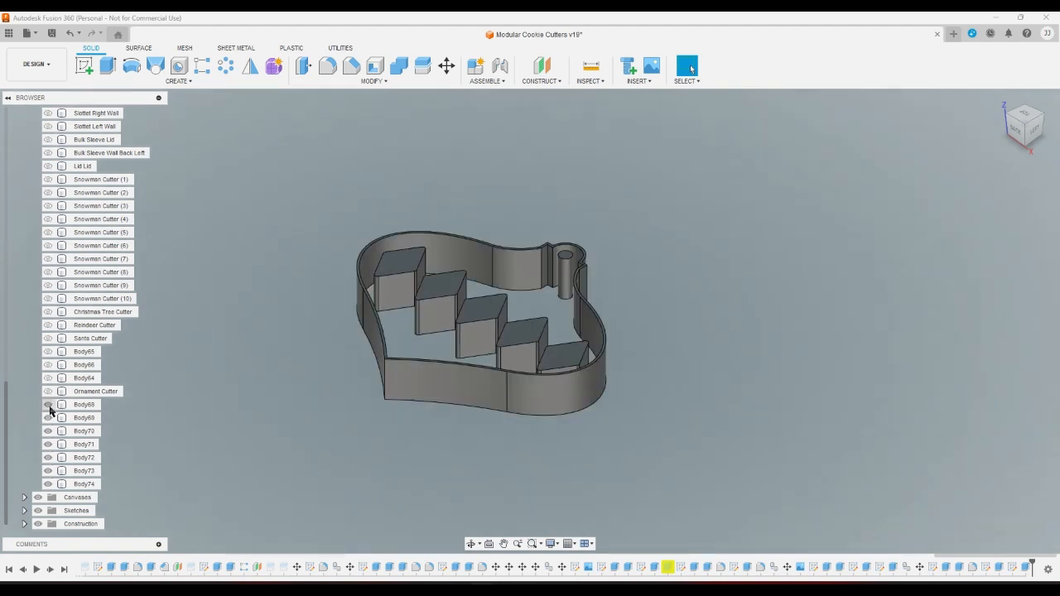
pyautogui.click(48, 392)
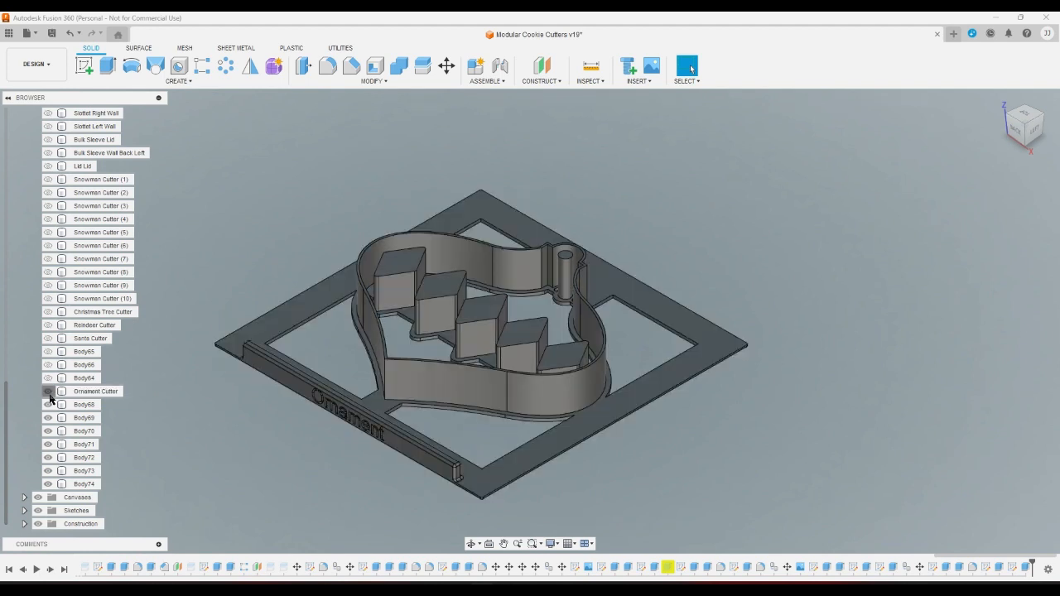
# - Hide Body68 through Body74 and toggle the Ornament Cutter's visibility to examine it on its own, leaving it shown
pyautogui.click(48, 392)
pyautogui.click(48, 392)
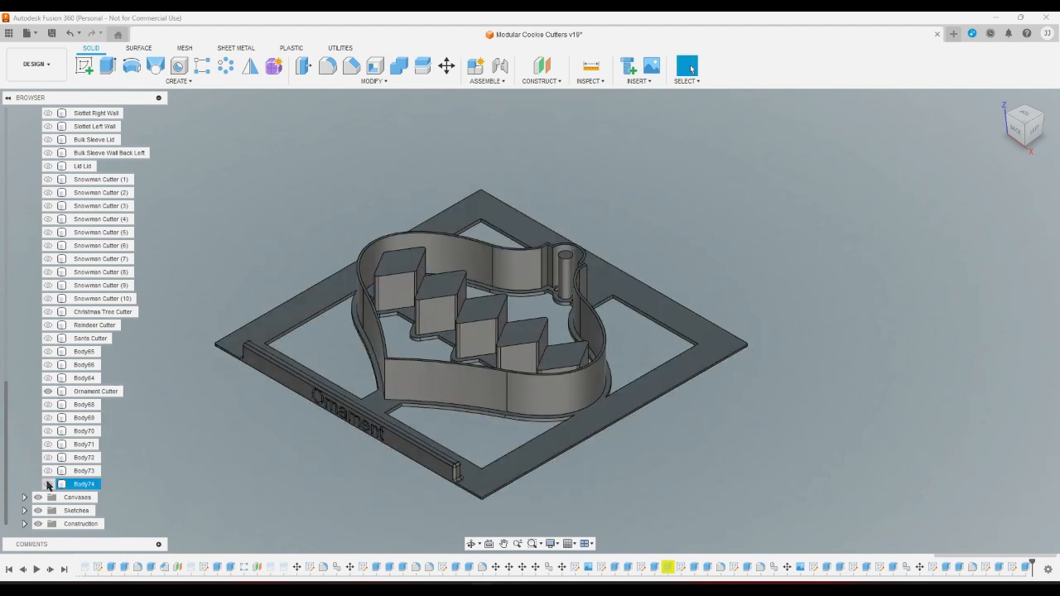
pyautogui.click(48, 392)
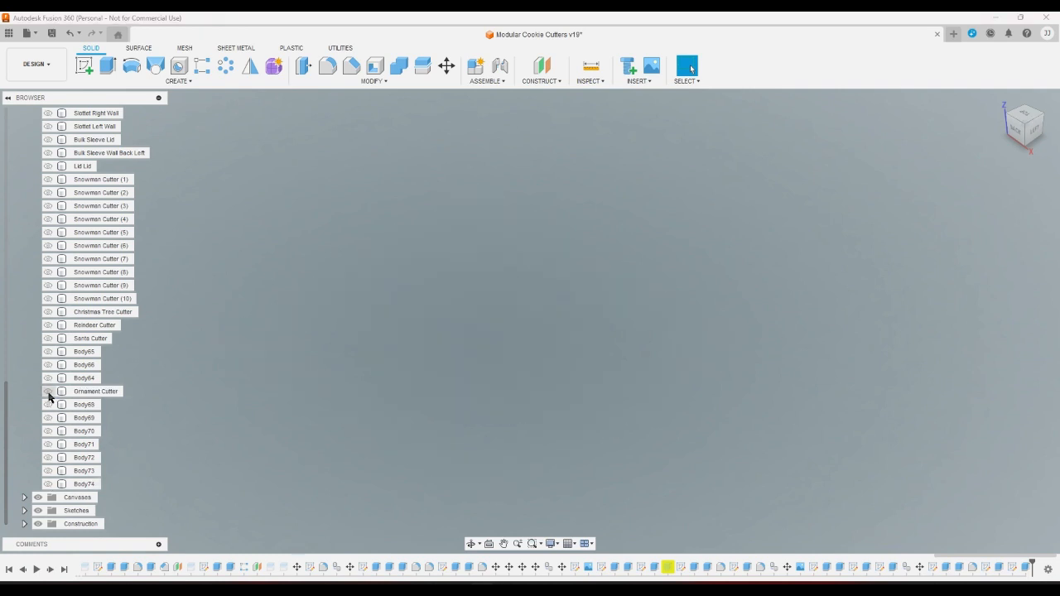
pyautogui.click(48, 392)
pyautogui.click(48, 392)
pyautogui.click(48, 393)
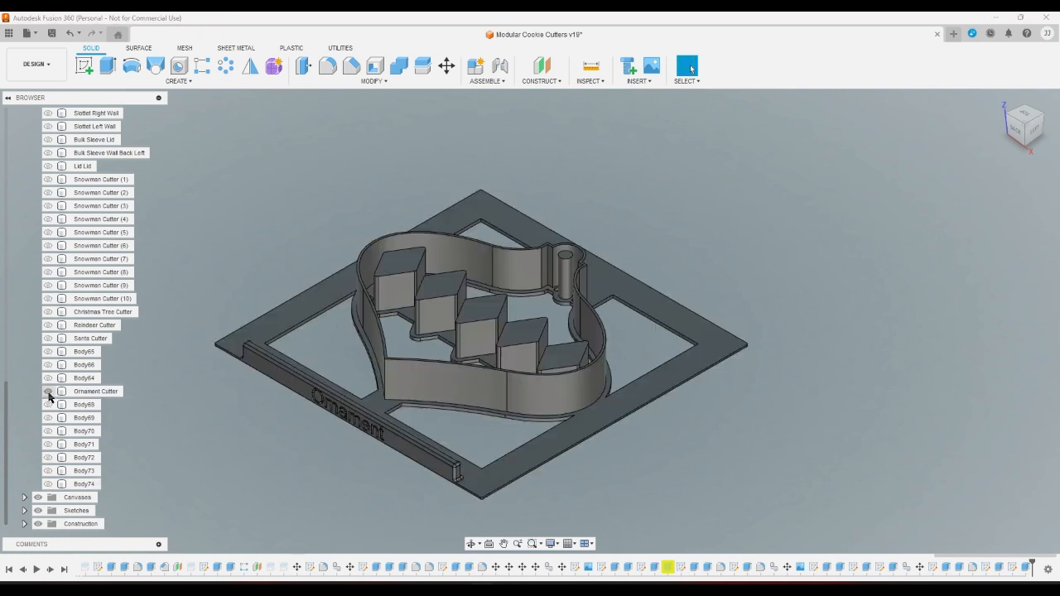
pyautogui.click(49, 393)
pyautogui.click(48, 393)
# - Save the Ornament Cutter body as a medium-refinement 3MF mesh with mesh preview on, named "Ornament Cutter", in the computer's Cutters folder
pyautogui.rightClick(97, 393)
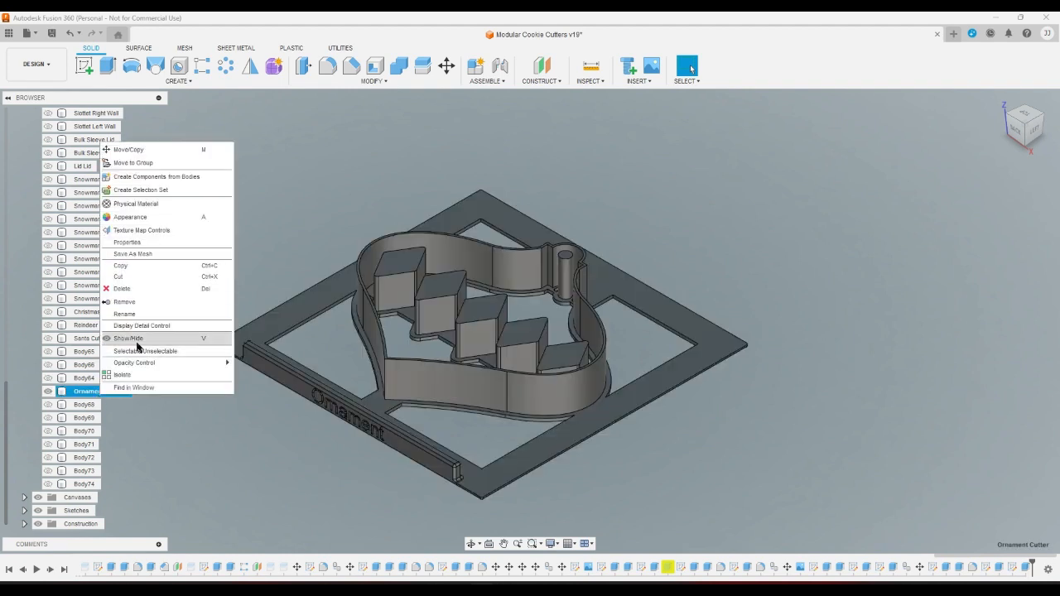
pyautogui.click(132, 254)
pyautogui.click(998, 246)
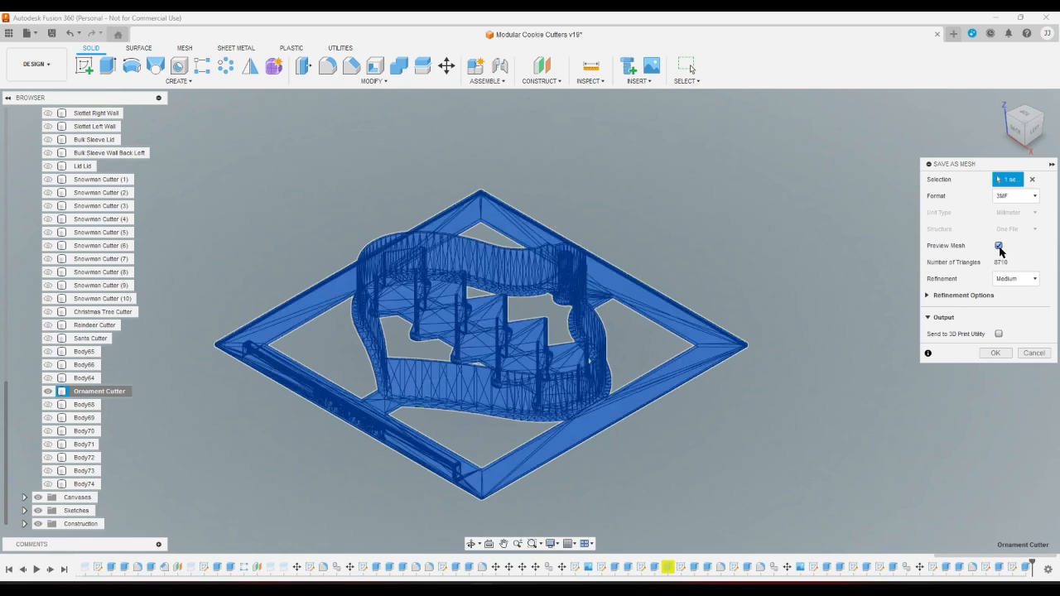
pyautogui.click(996, 353)
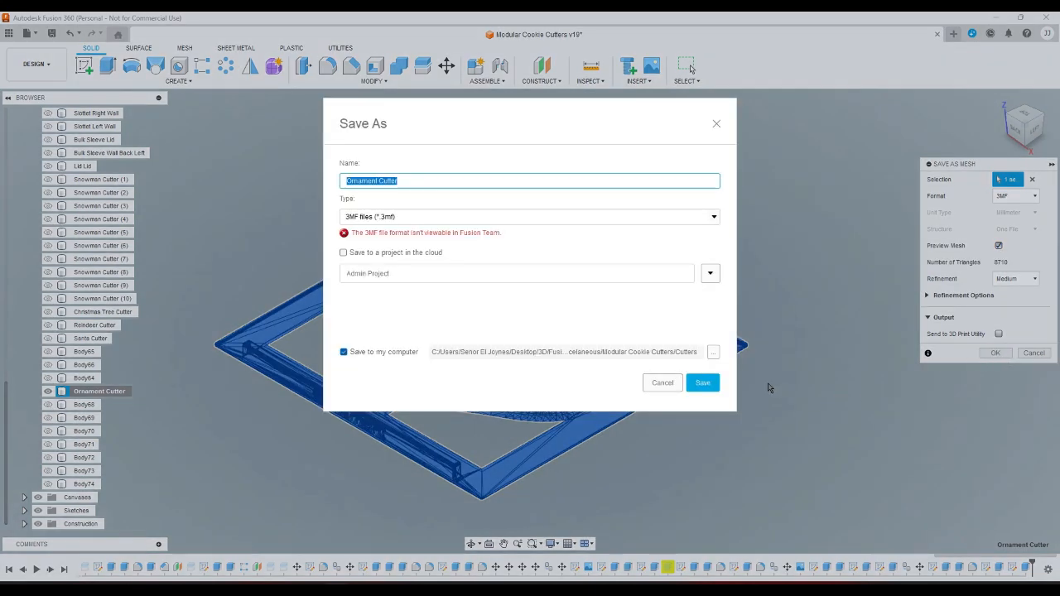
pyautogui.click(713, 382)
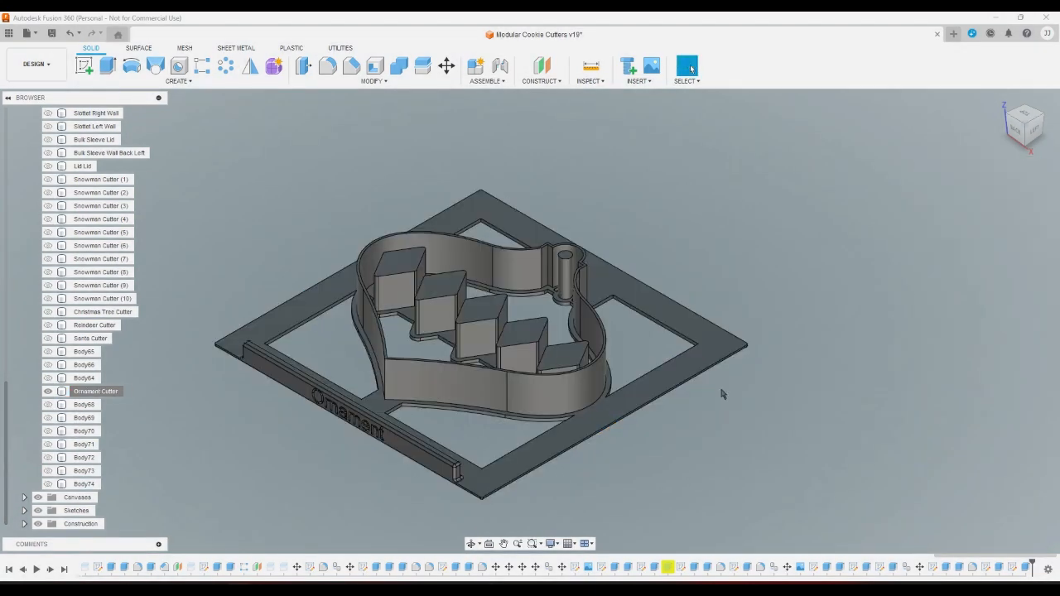